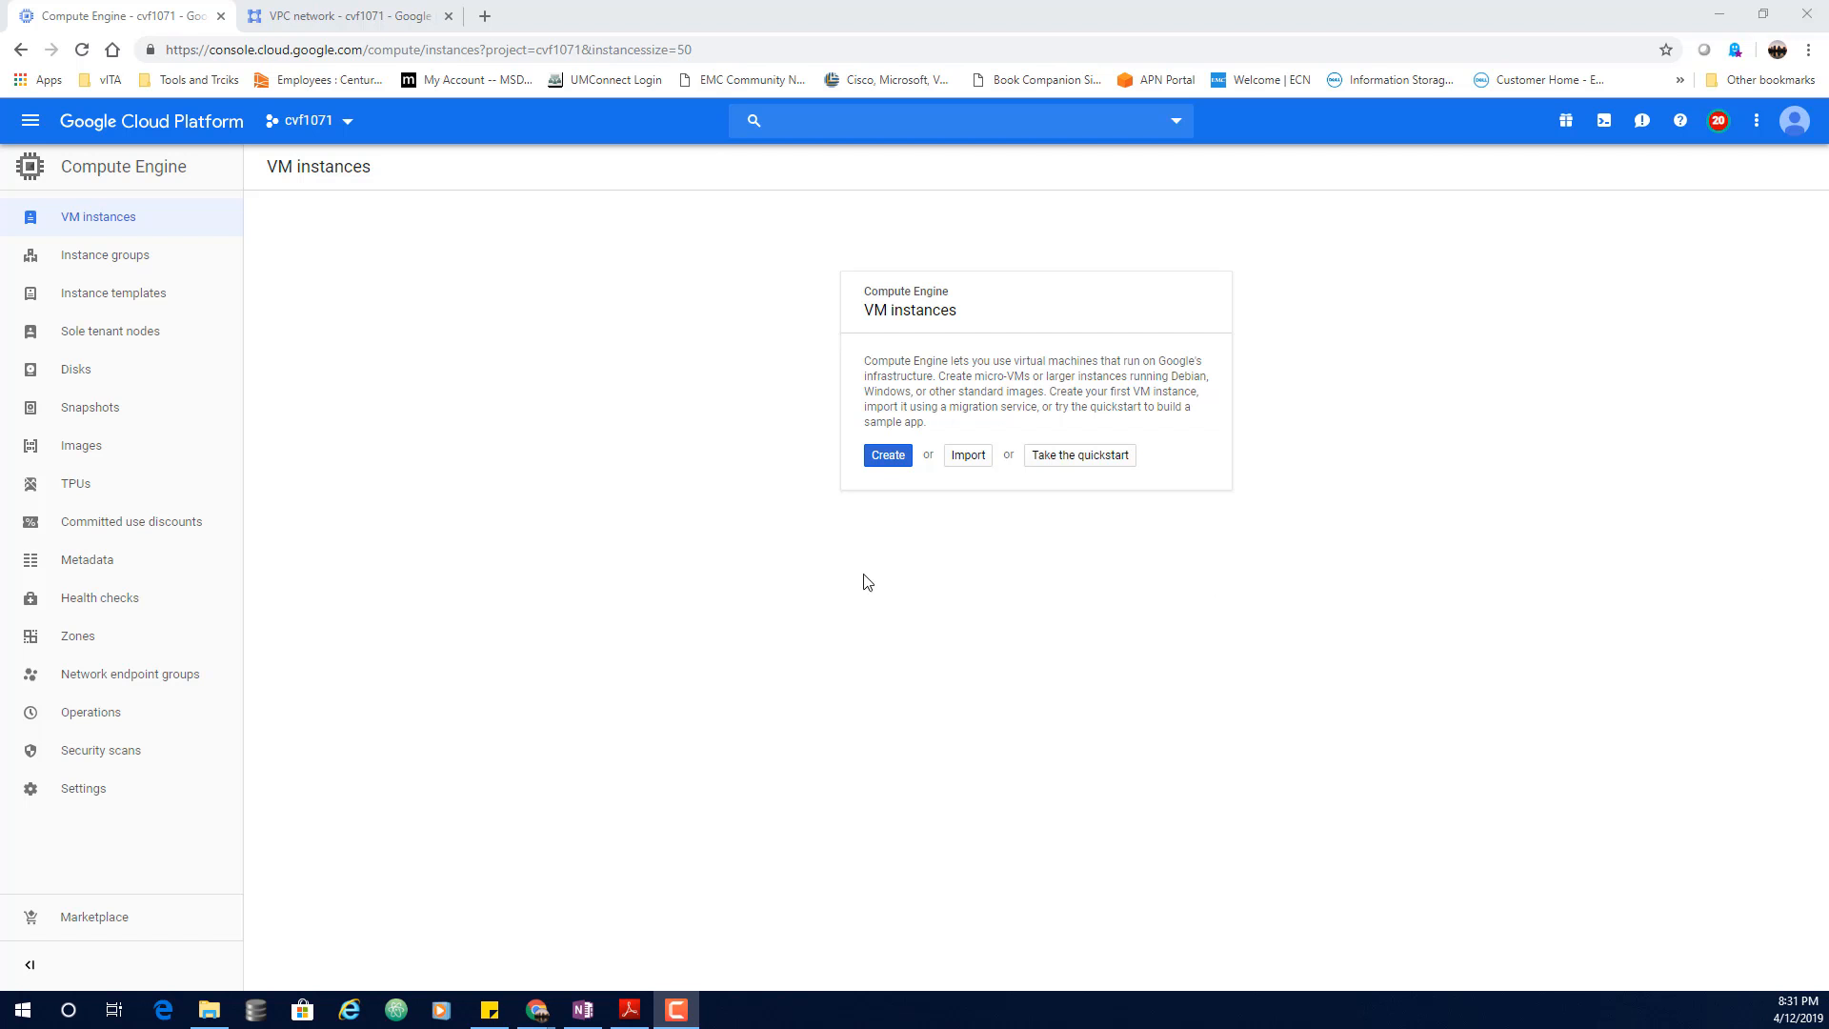
Step: Start a new VM instance named minneapolis in region us-central1 (Iowa)
{"action": "left_click", "coordinate": [886, 459]}
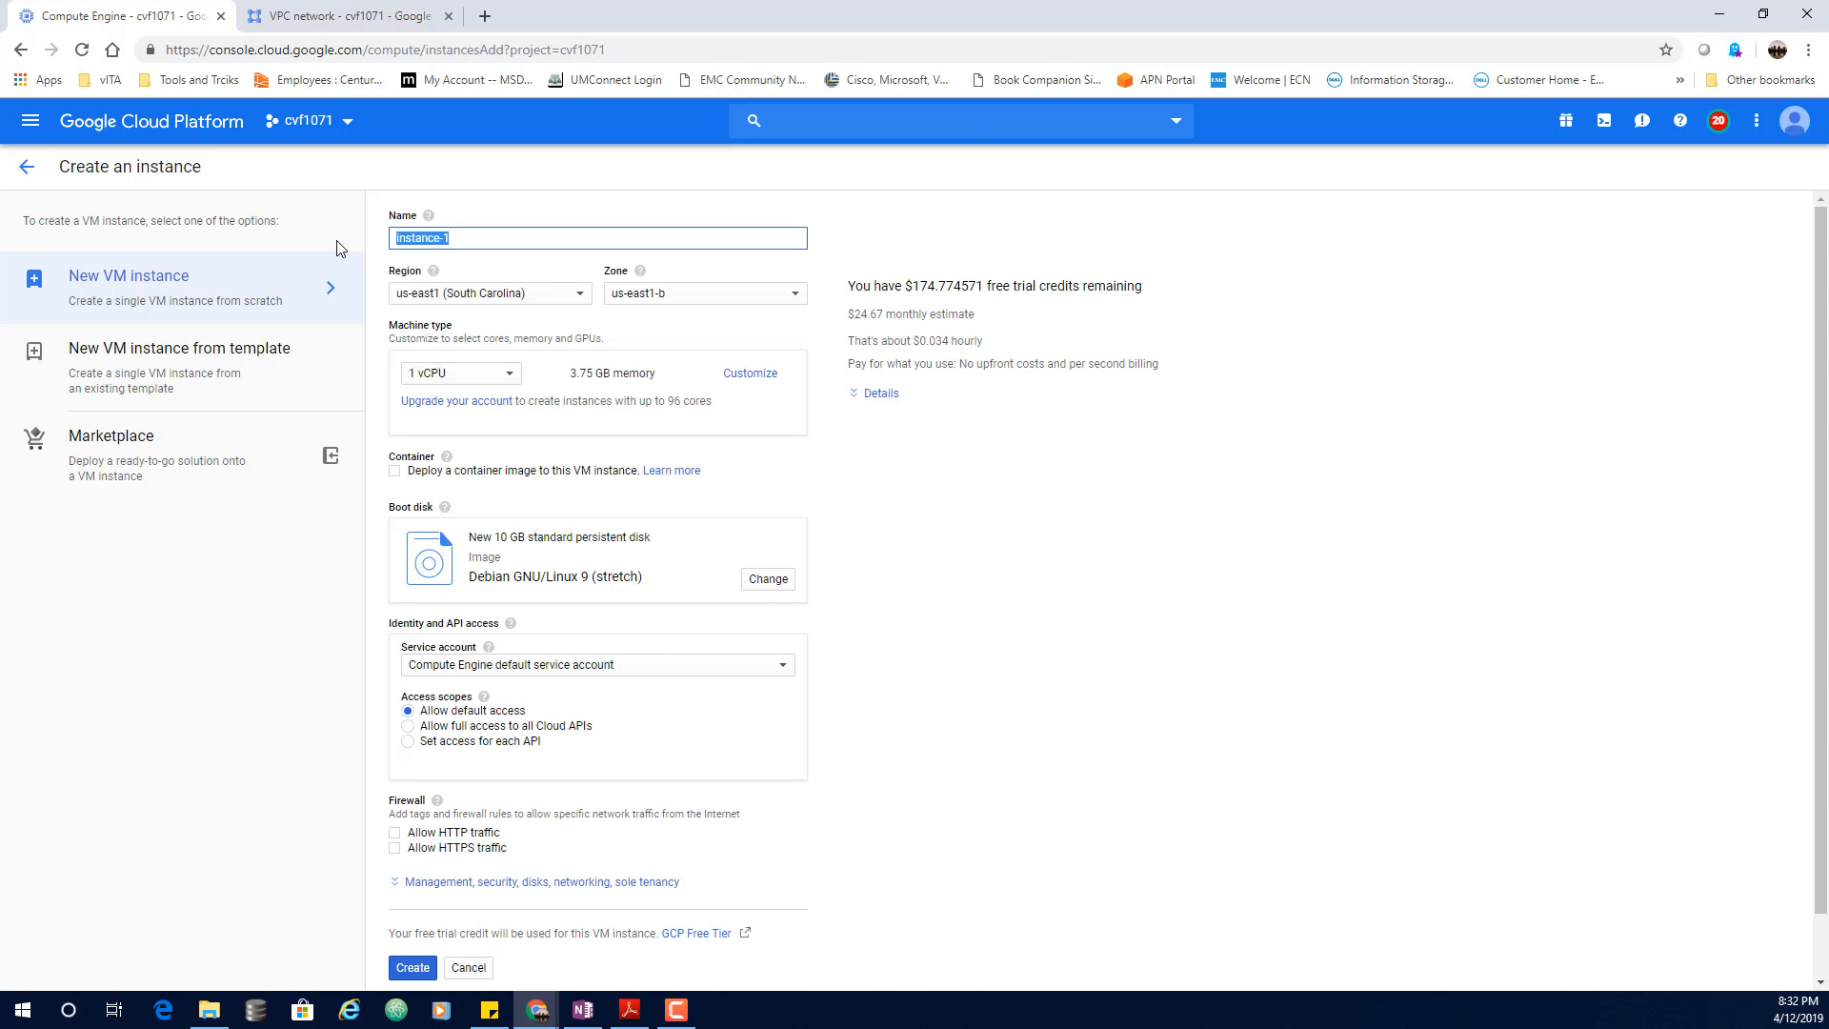
{"action": "type", "text": "minneapolis"}
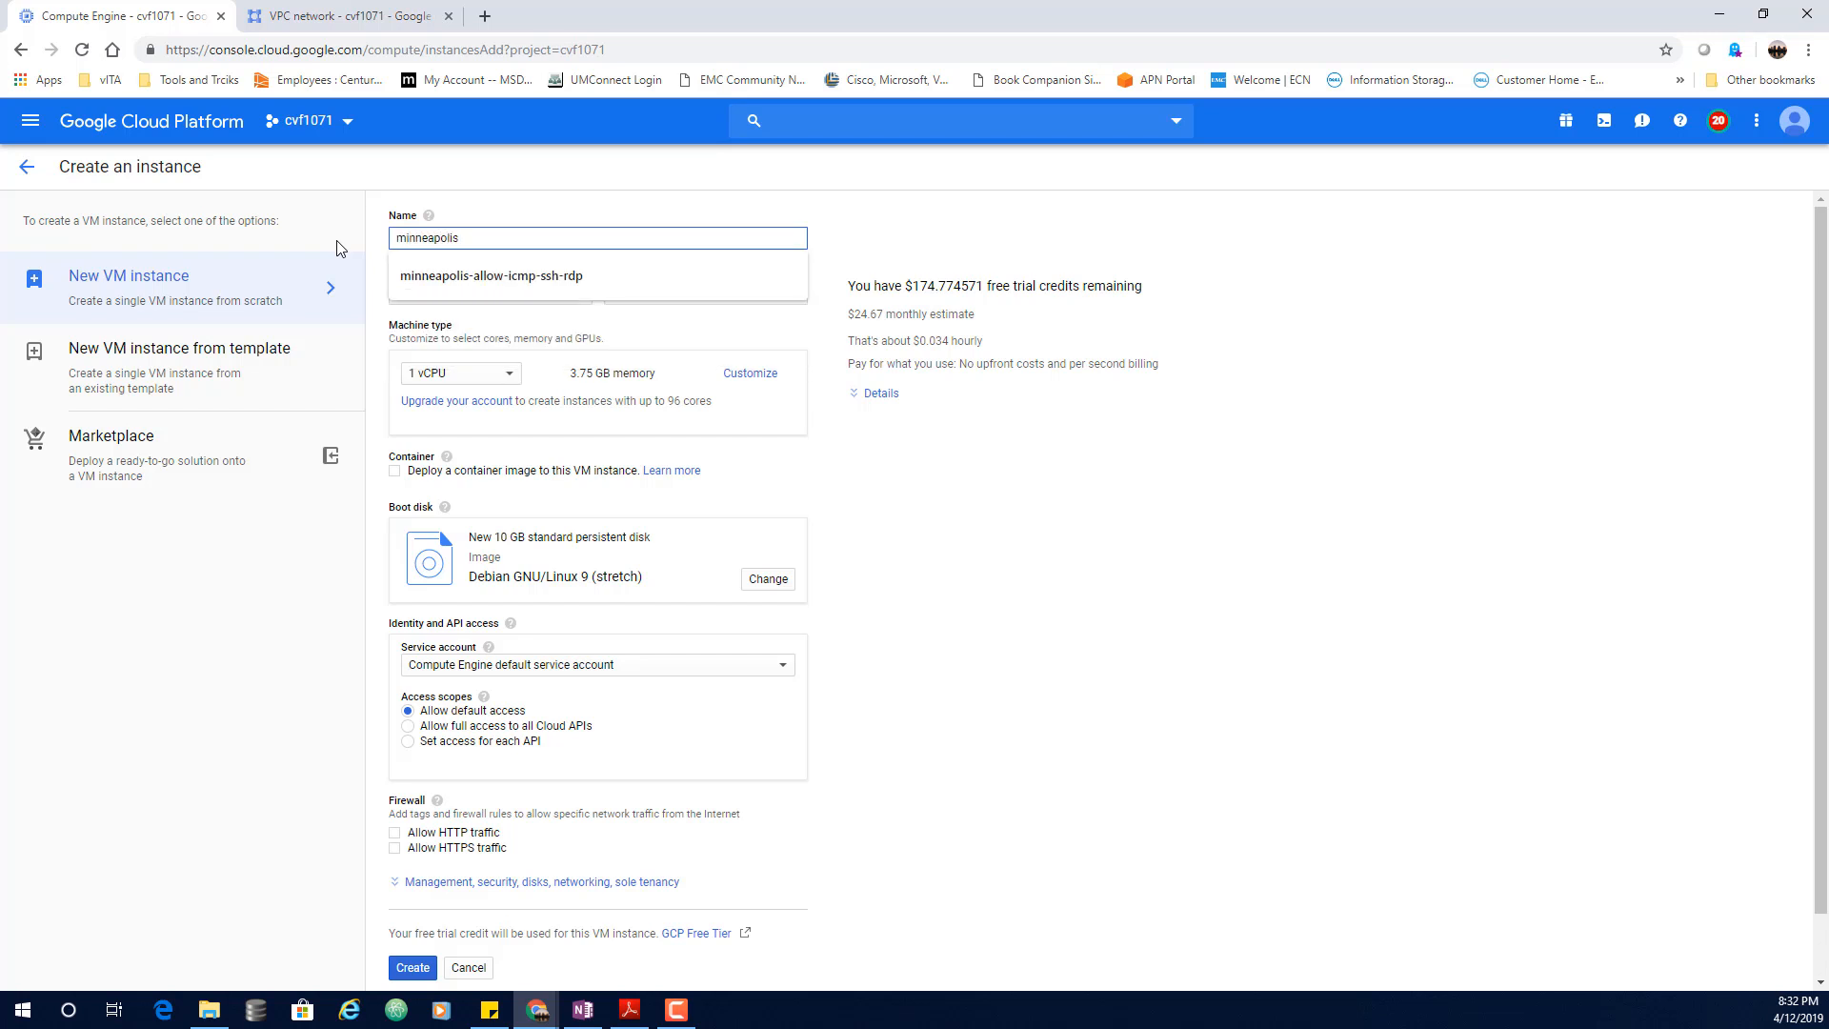
{"action": "left_click", "coordinate": [1076, 550]}
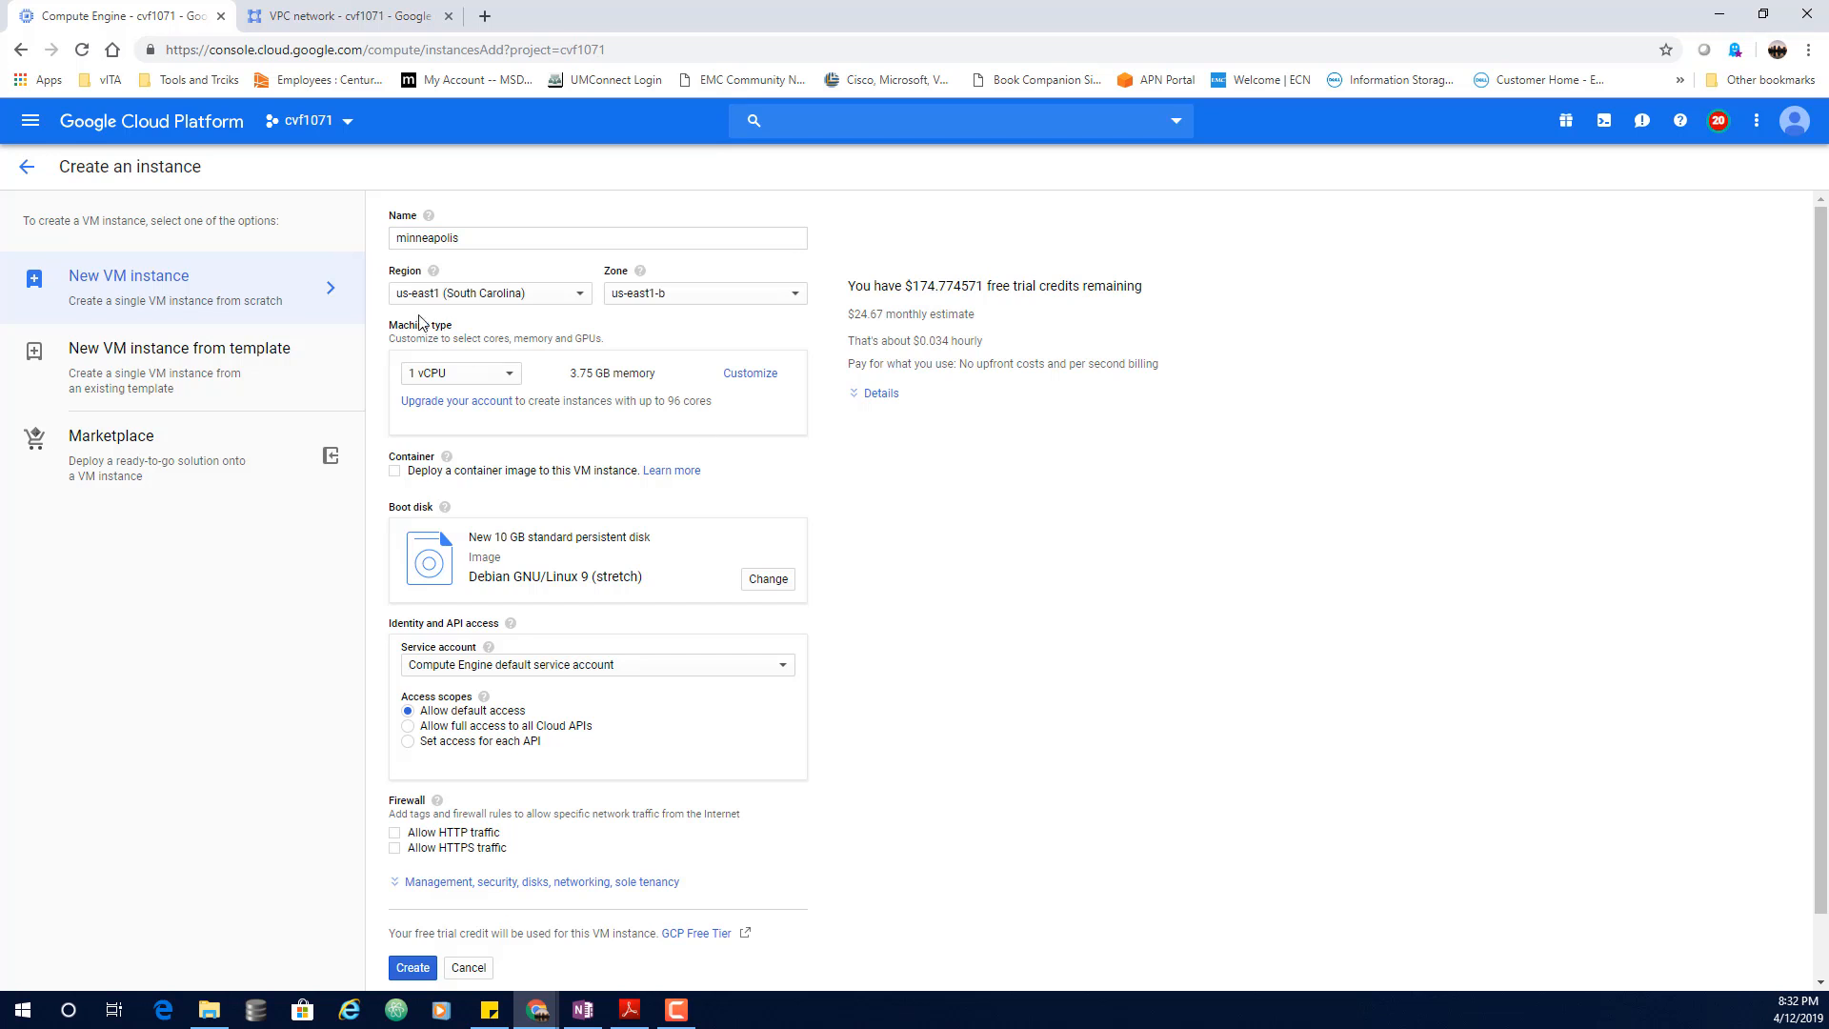
{"action": "left_click", "coordinate": [529, 294]}
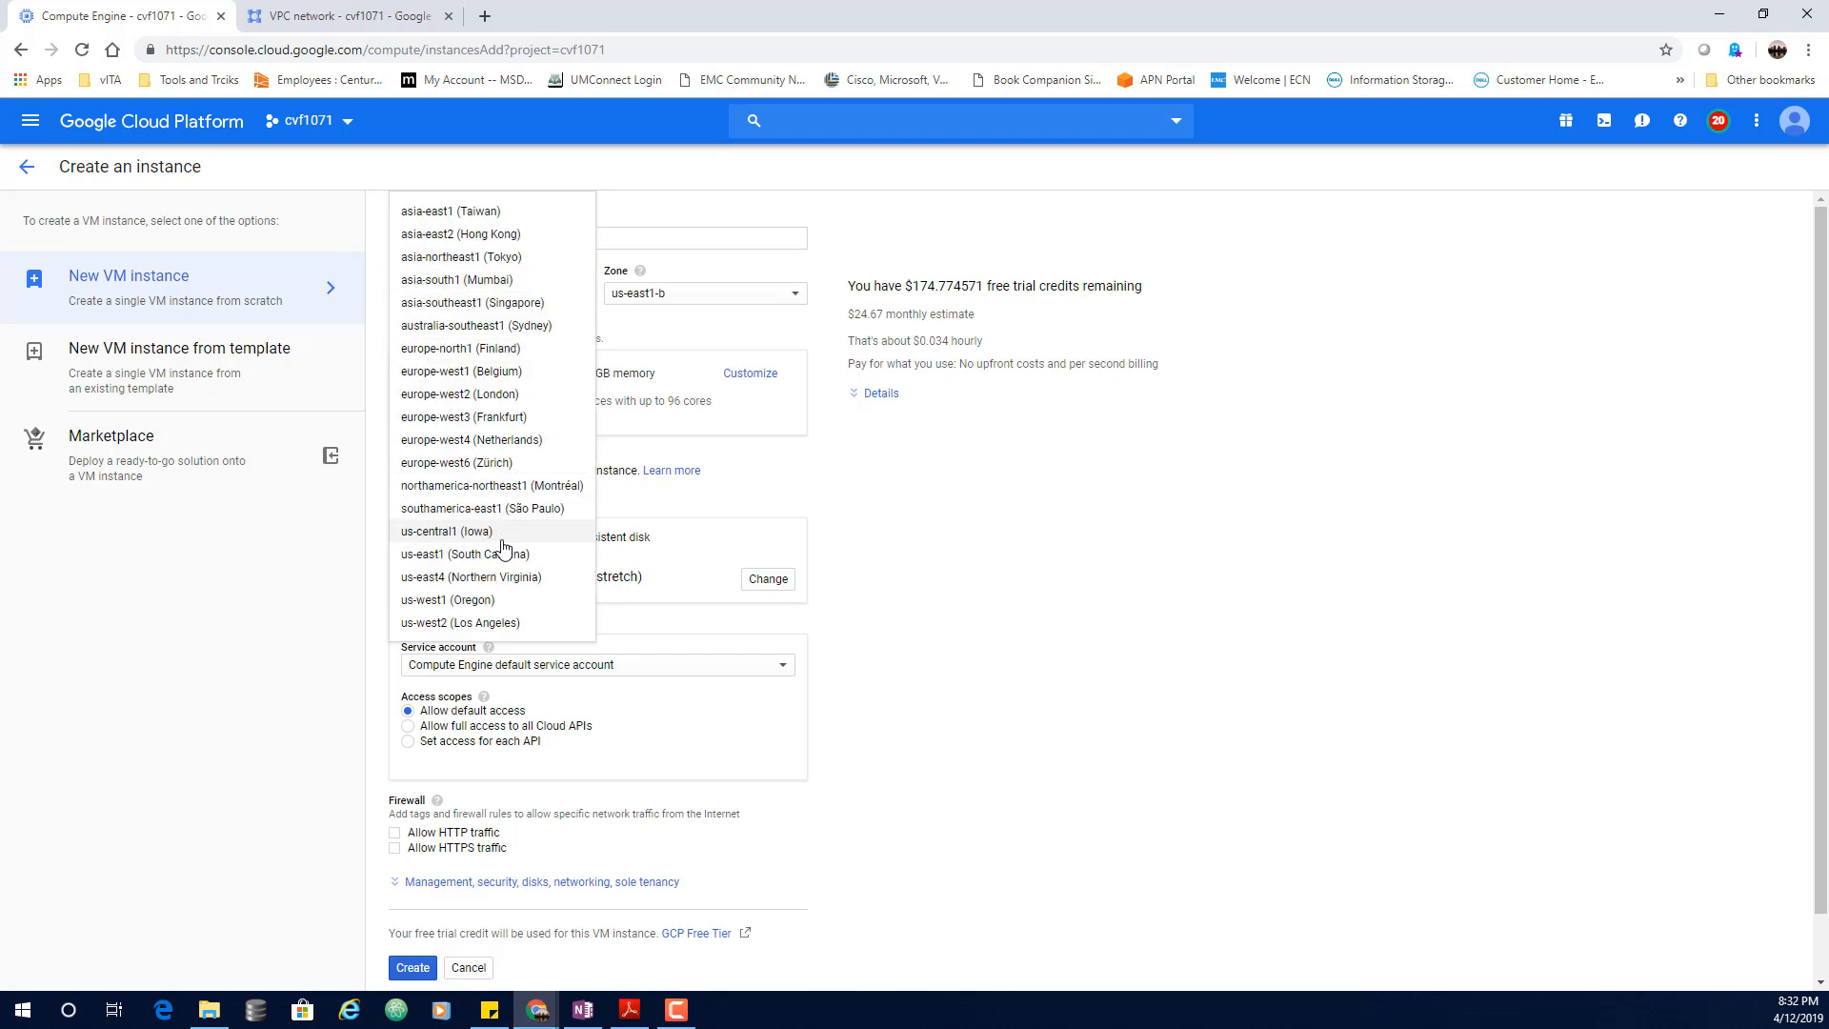
{"action": "left_click", "coordinate": [477, 532]}
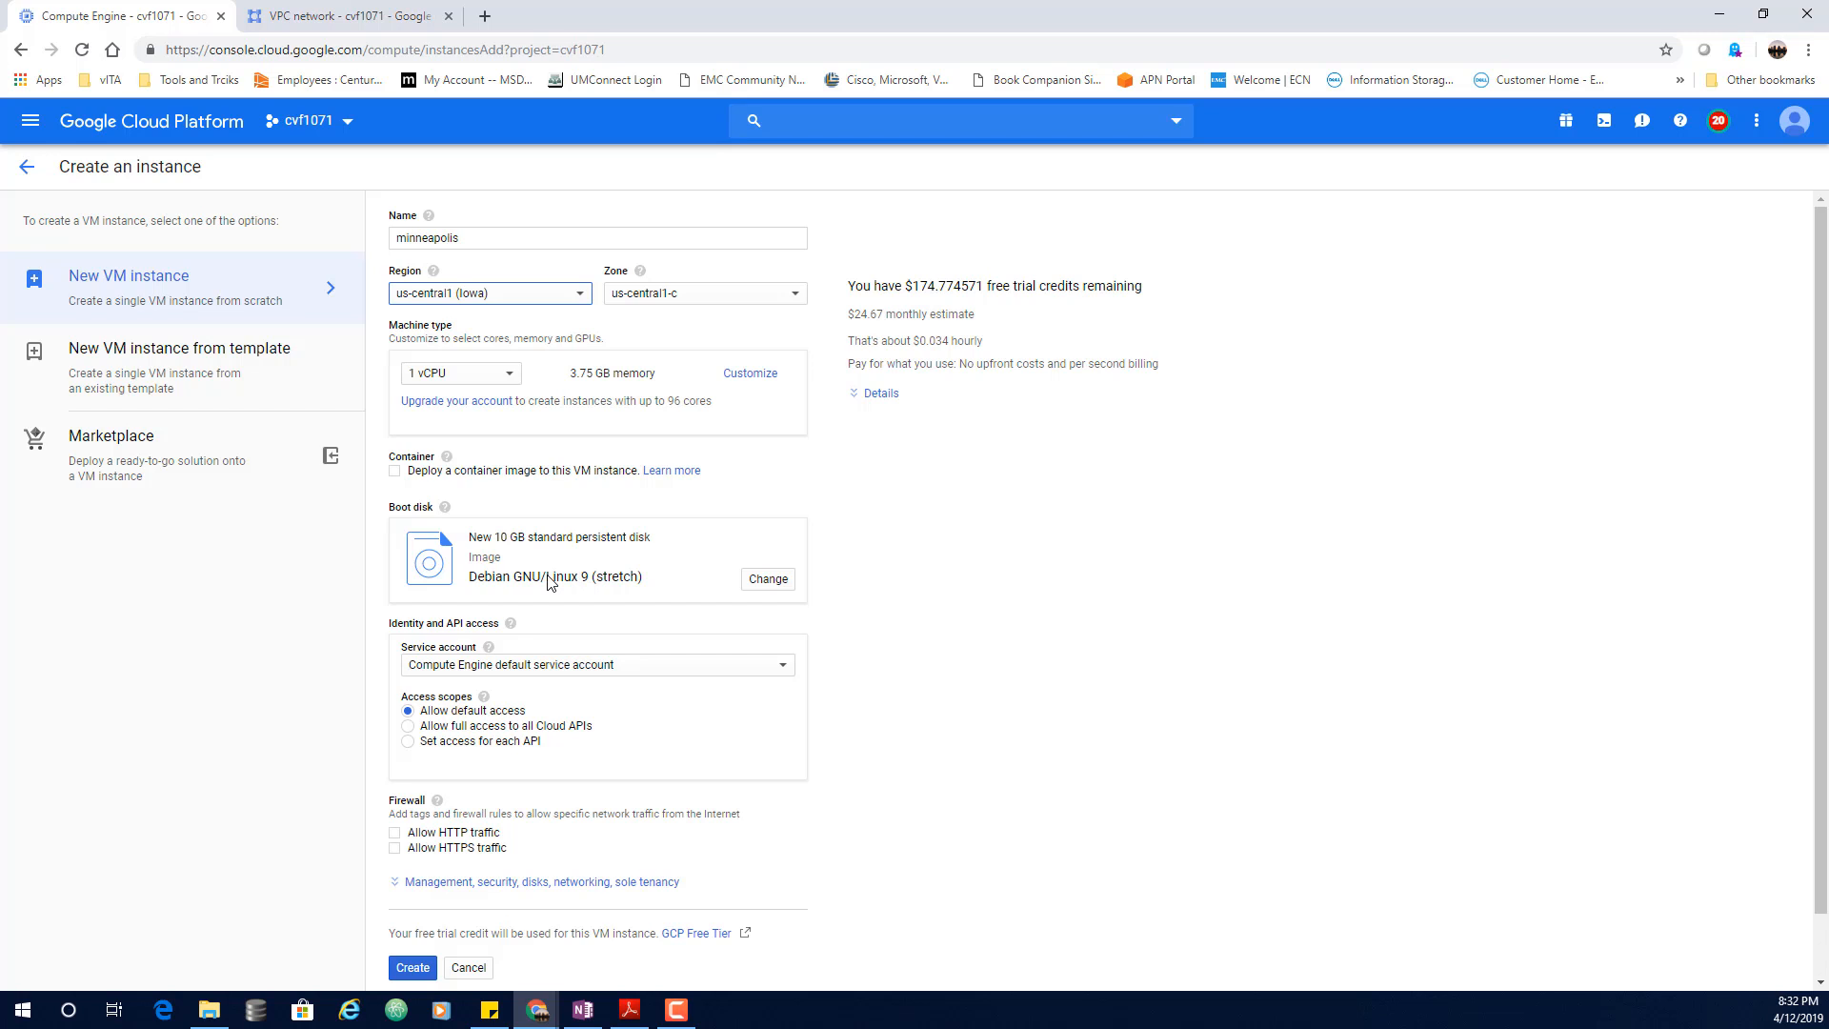
Step: Add the network tag web-server and create the minneapolis instance
{"action": "scroll", "coordinate": [600, 586], "scroll_direction": "down", "scroll_amount": 1}
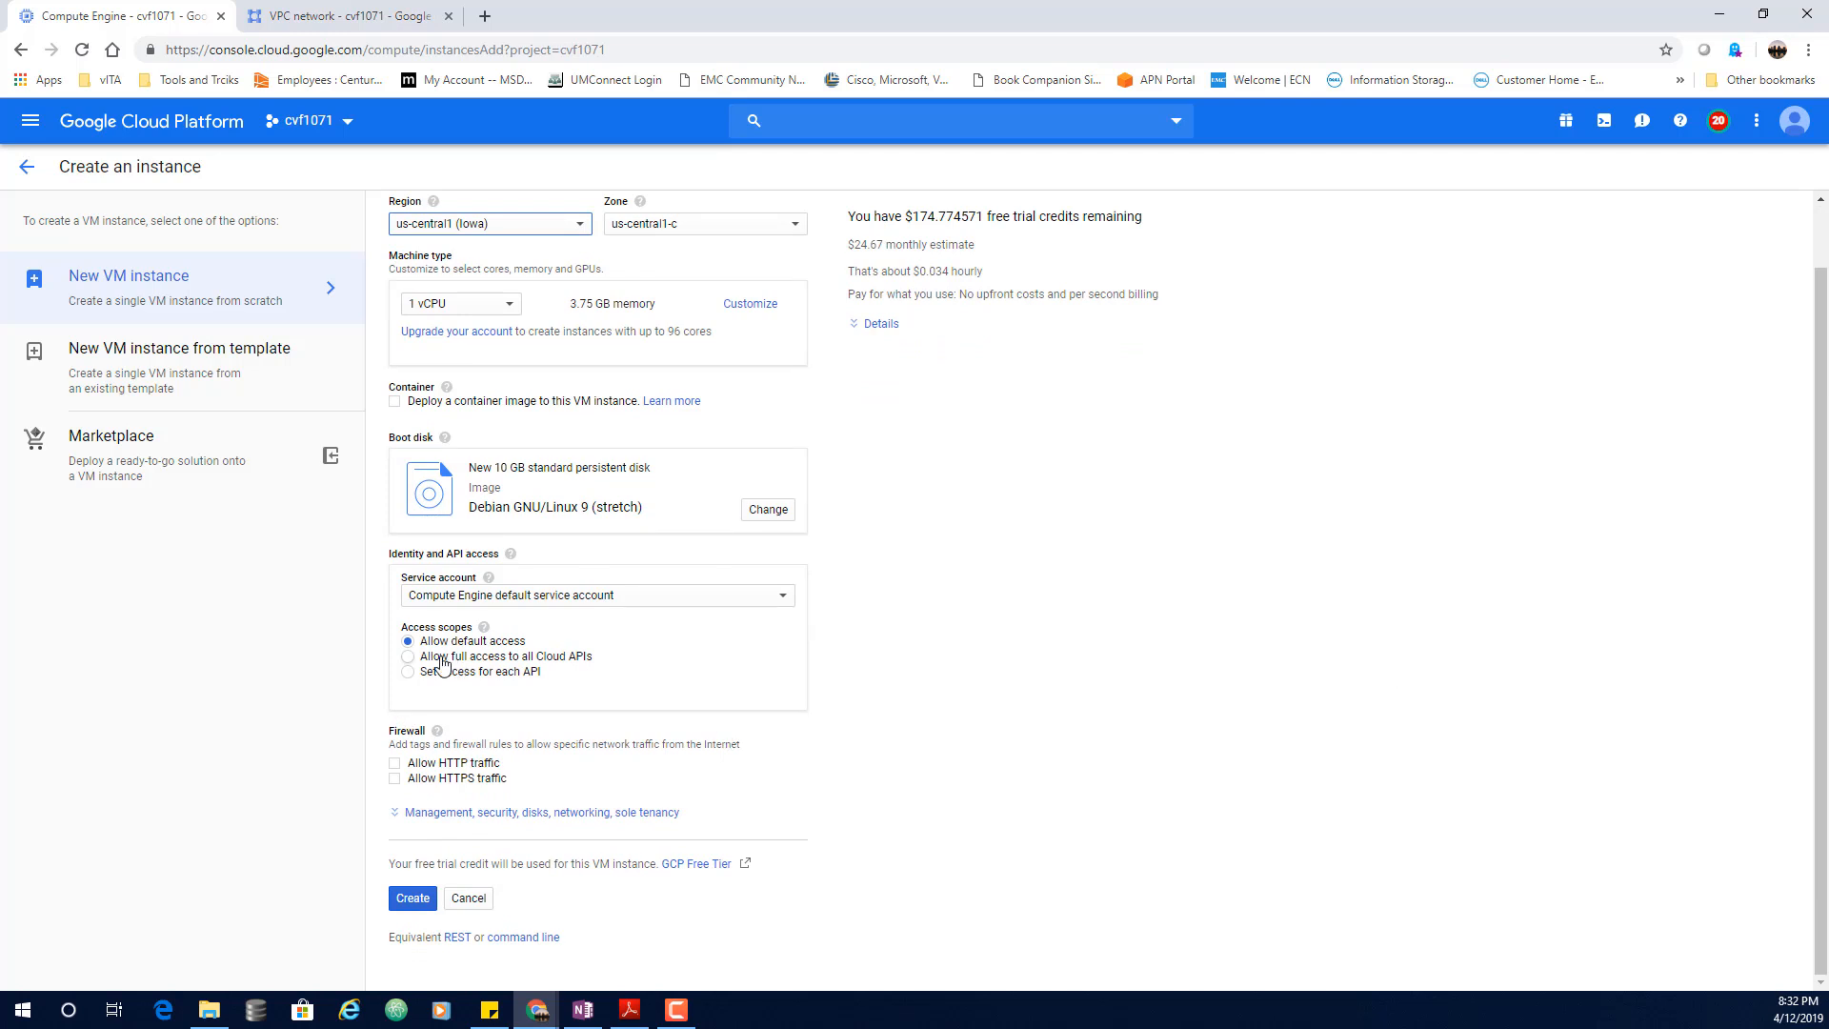
{"action": "left_click", "coordinate": [575, 815]}
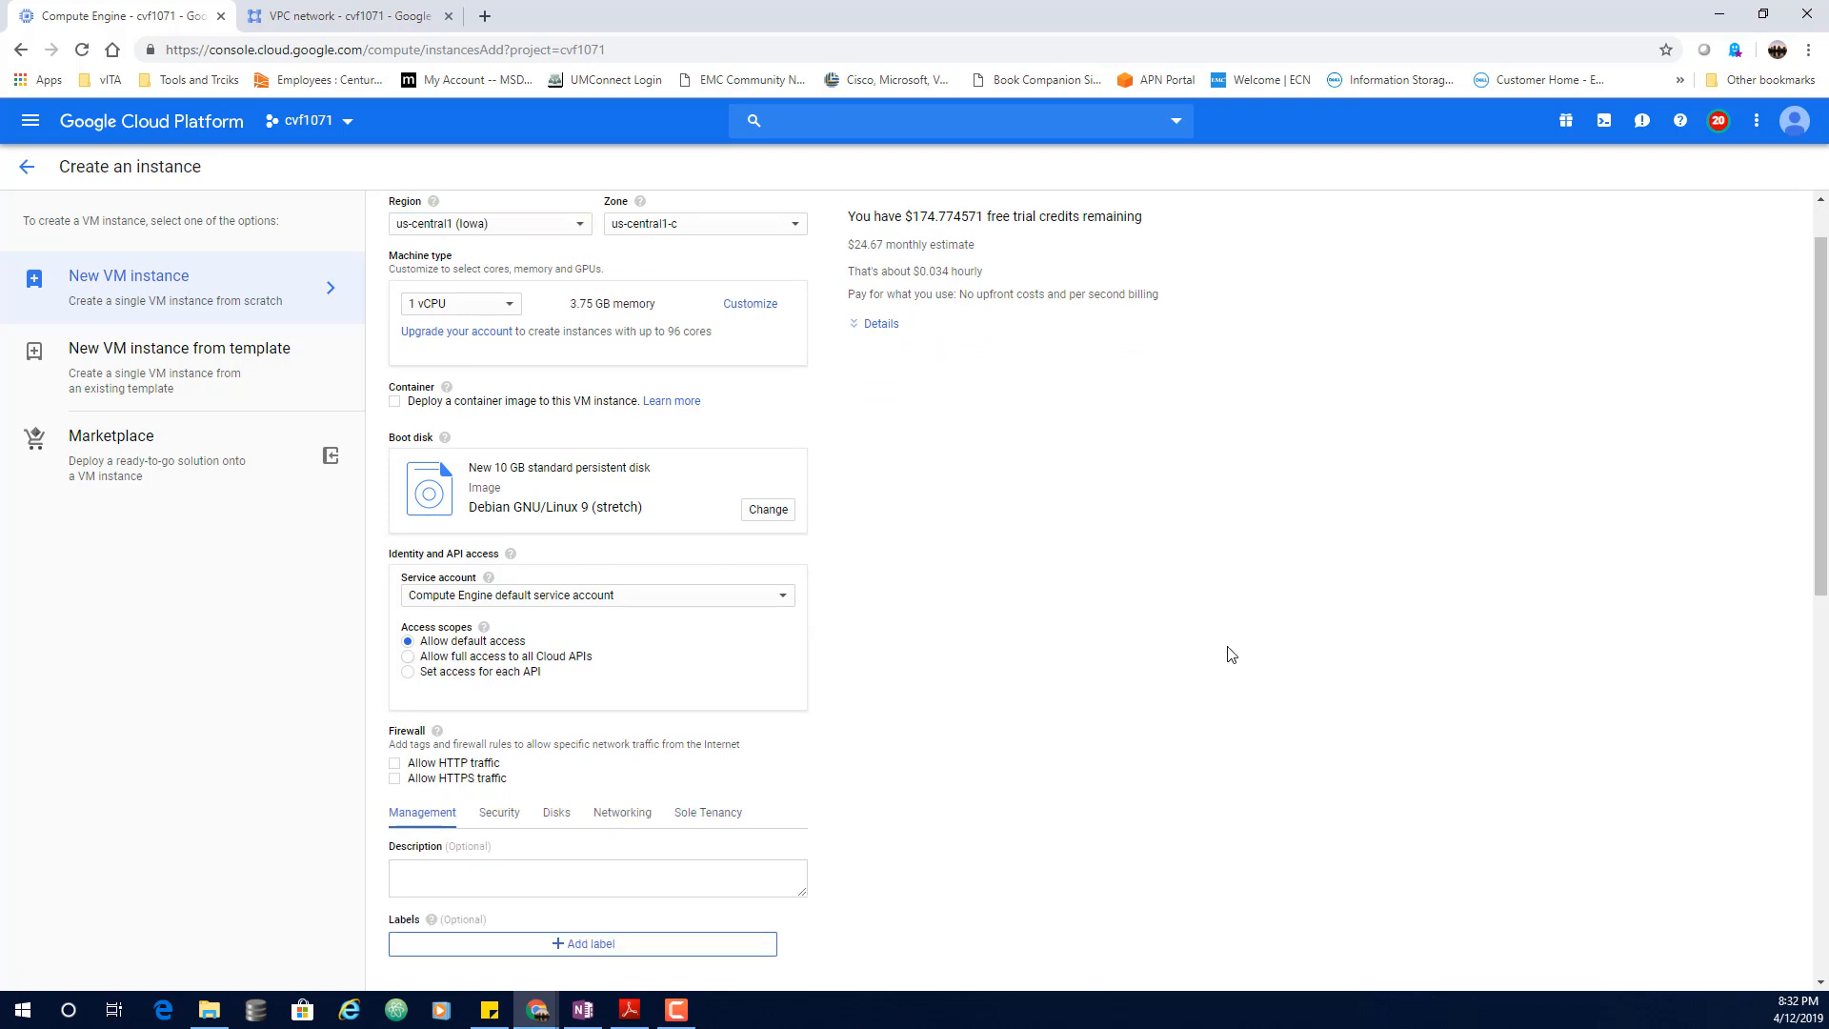
{"action": "scroll", "coordinate": [1232, 657], "scroll_direction": "down", "scroll_amount": 4}
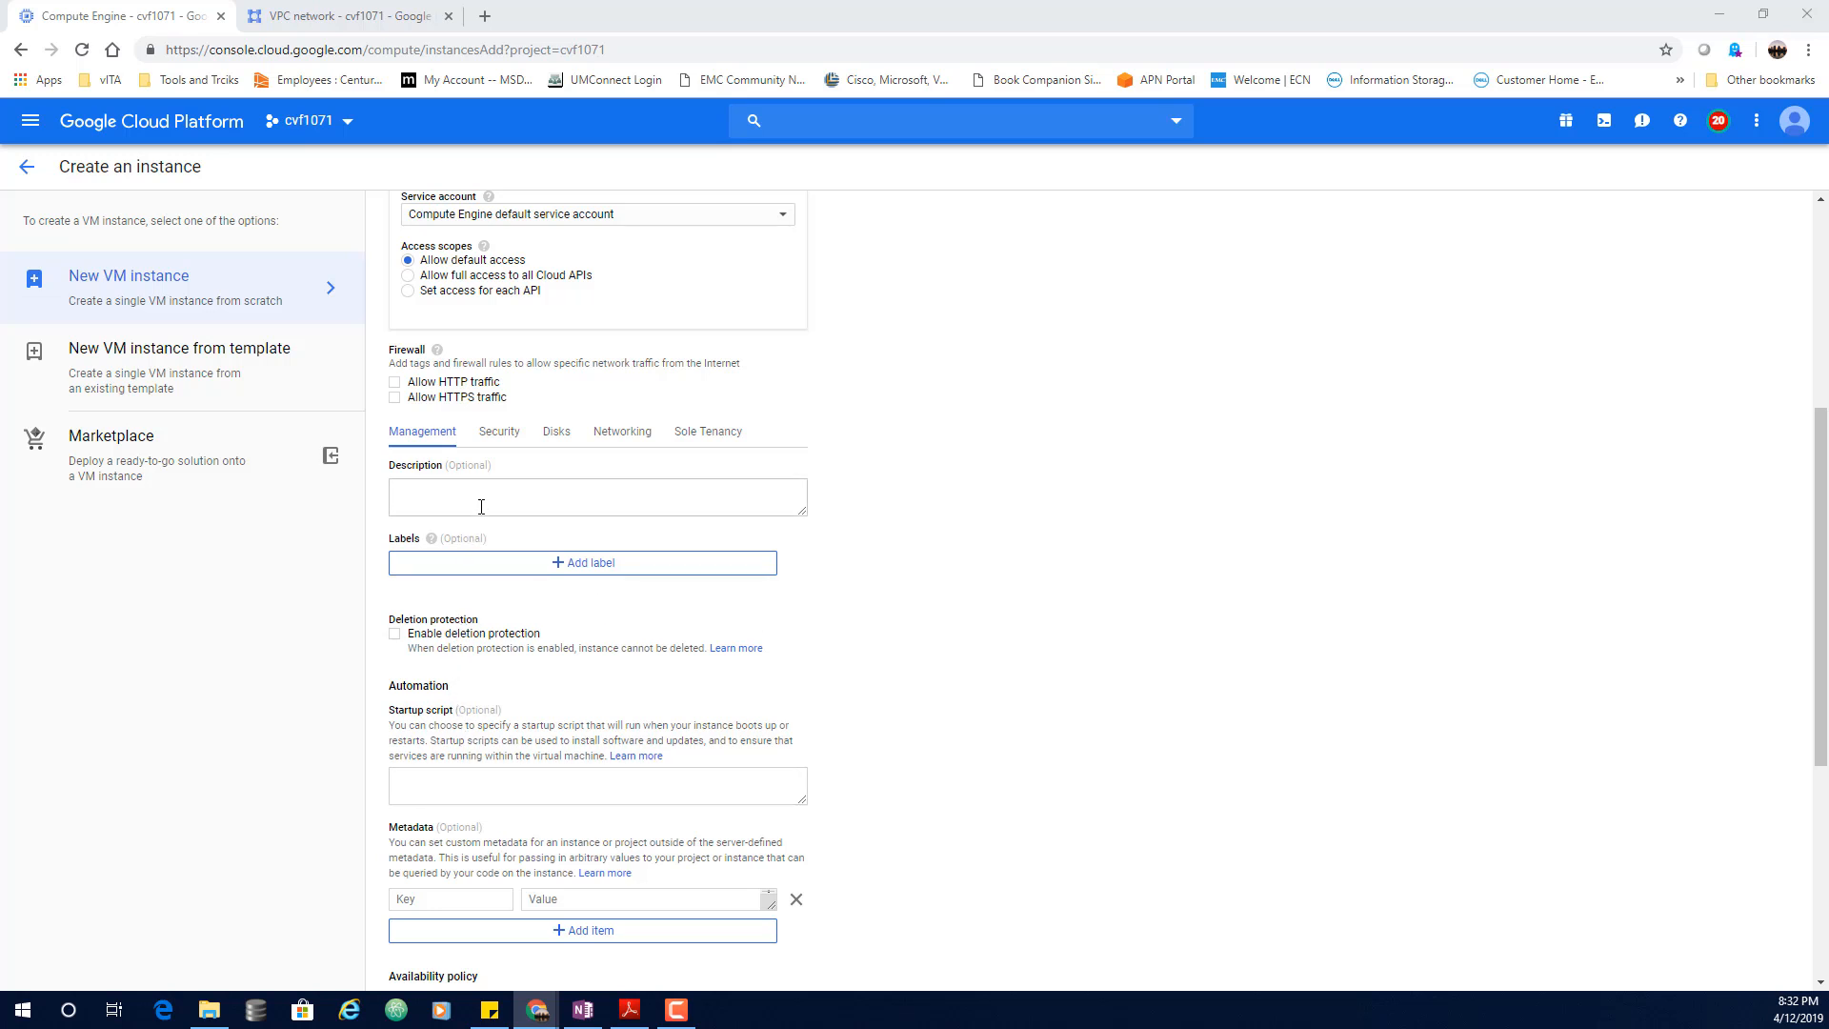
{"action": "scroll", "coordinate": [955, 643], "scroll_direction": "down", "scroll_amount": 3}
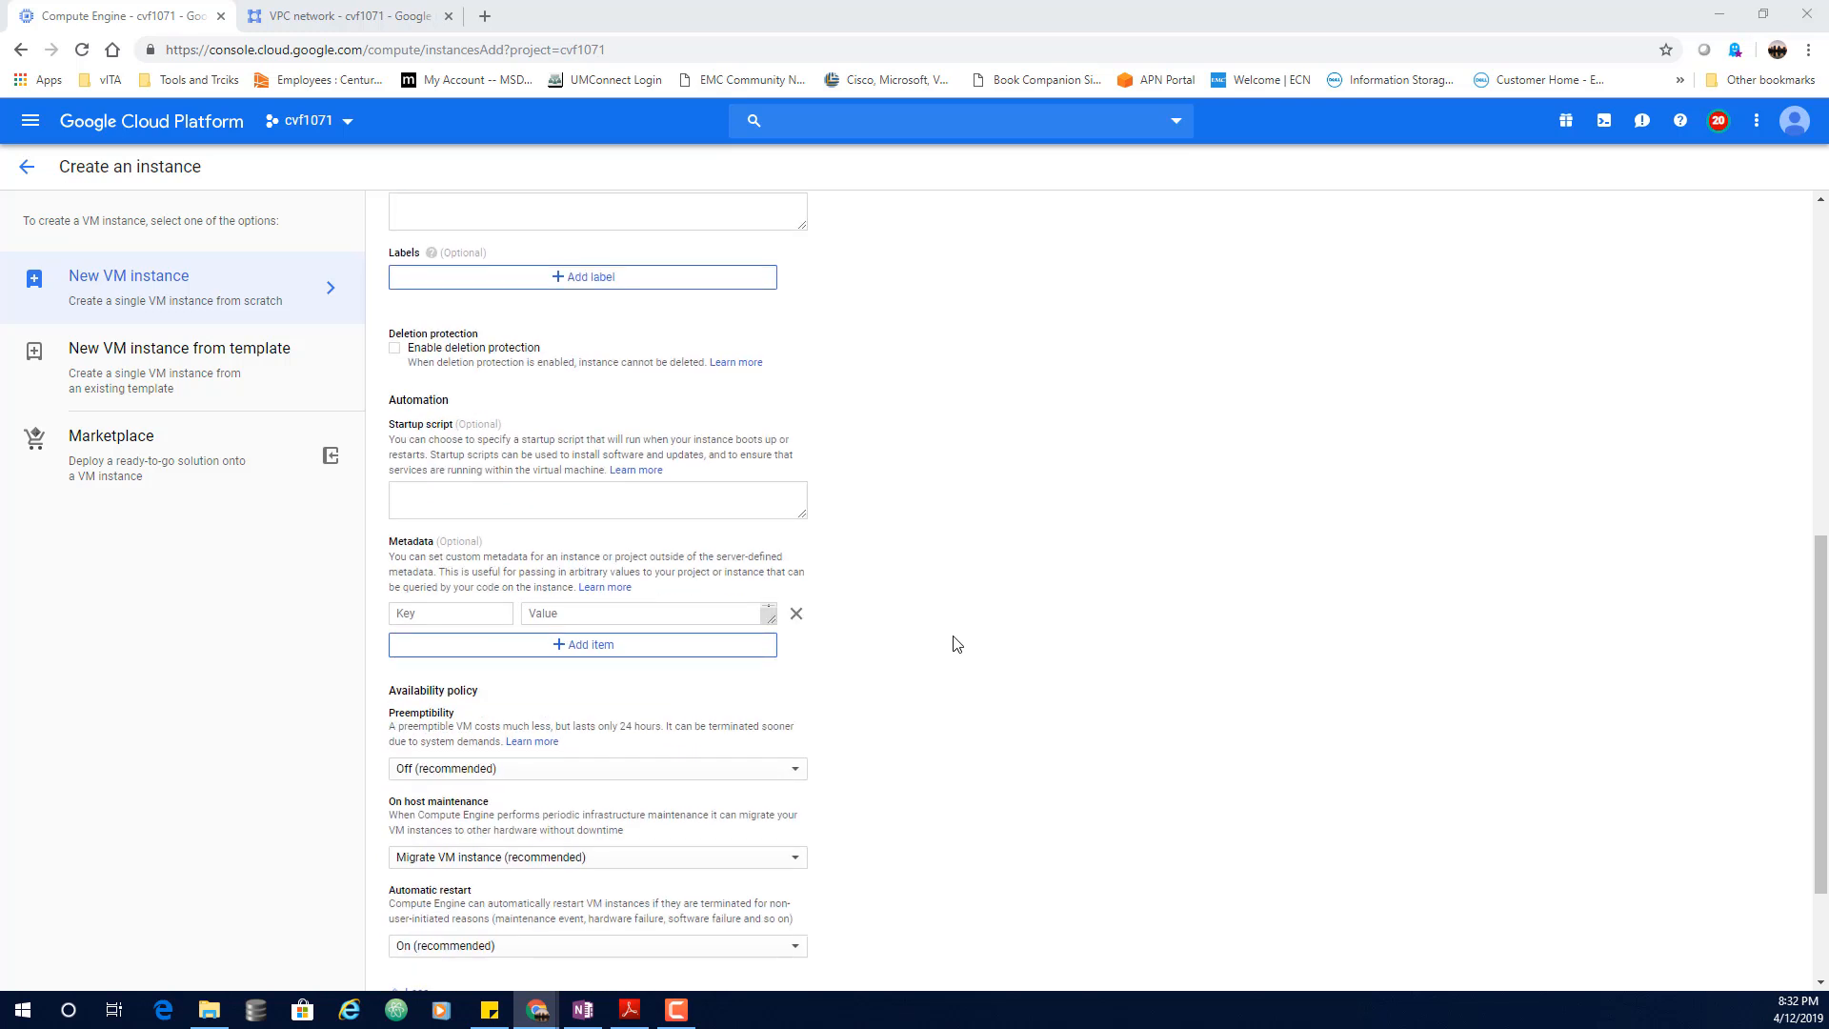
{"action": "scroll", "coordinate": [956, 643], "scroll_direction": "down", "scroll_amount": 2}
{"action": "scroll", "coordinate": [948, 645], "scroll_direction": "up", "scroll_amount": 5}
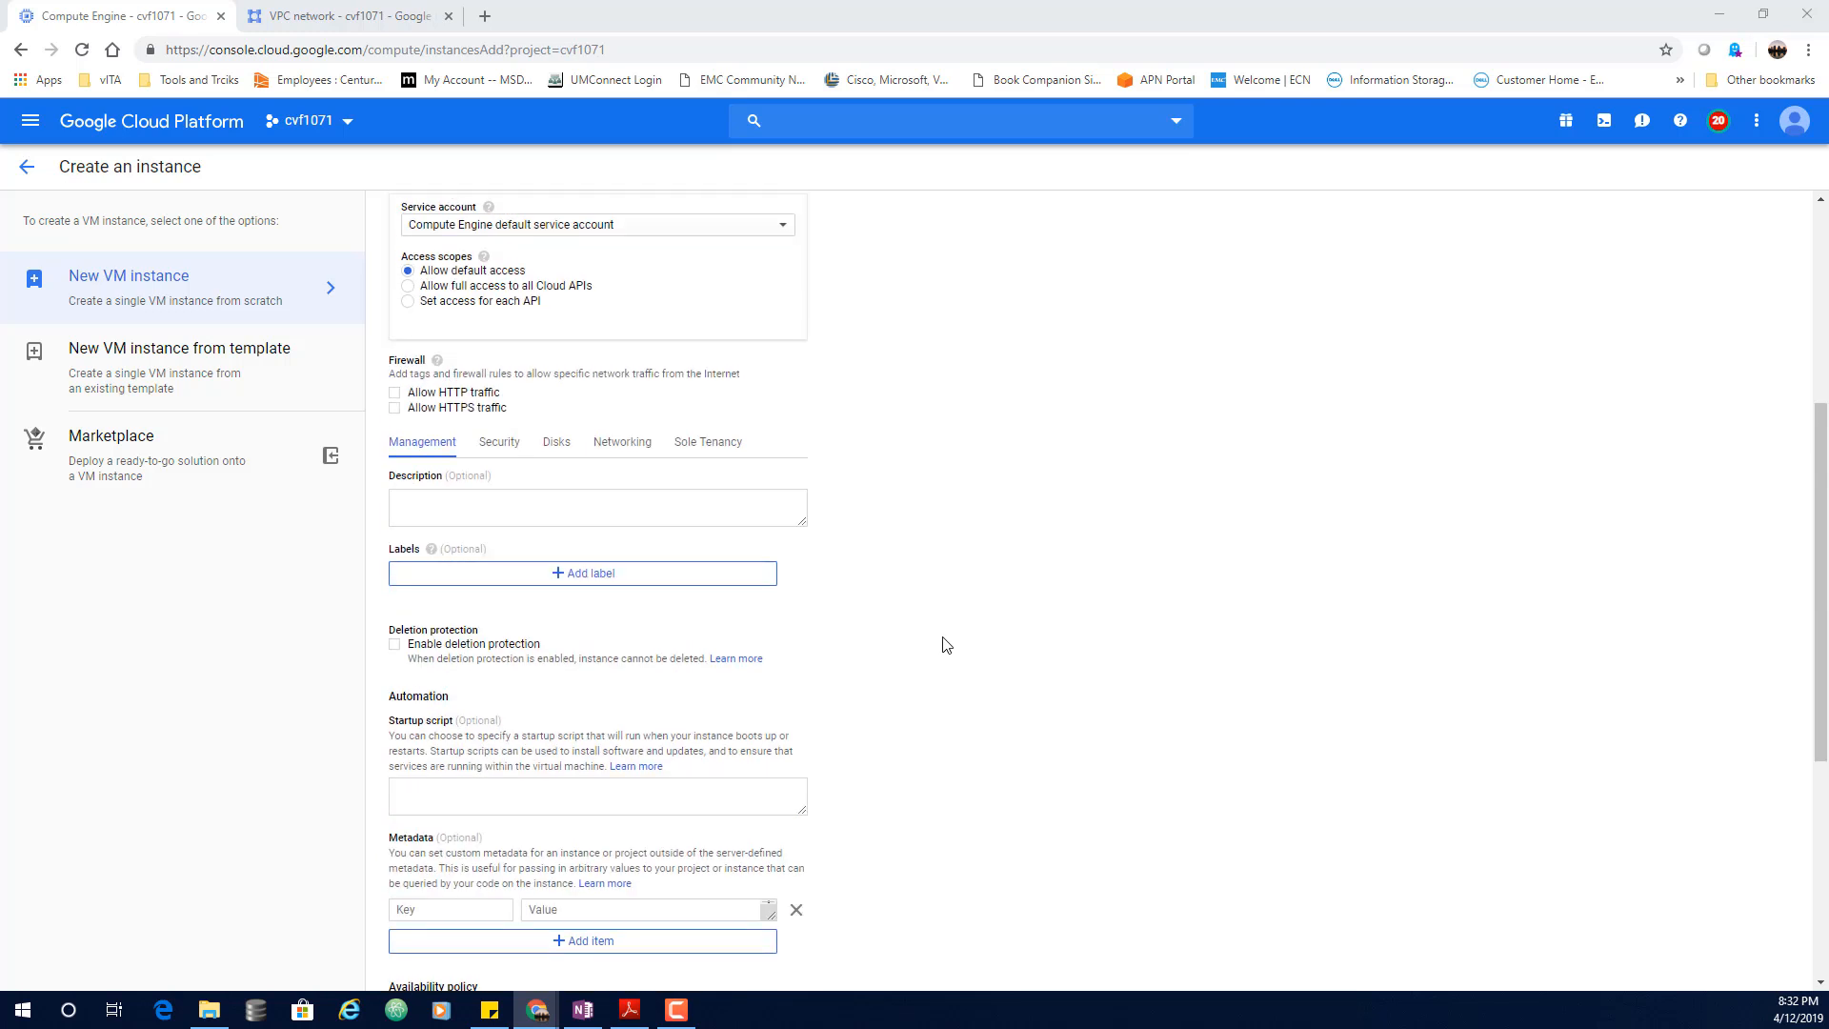
{"action": "scroll", "coordinate": [946, 646], "scroll_direction": "up", "scroll_amount": 1}
{"action": "left_click", "coordinate": [620, 537]}
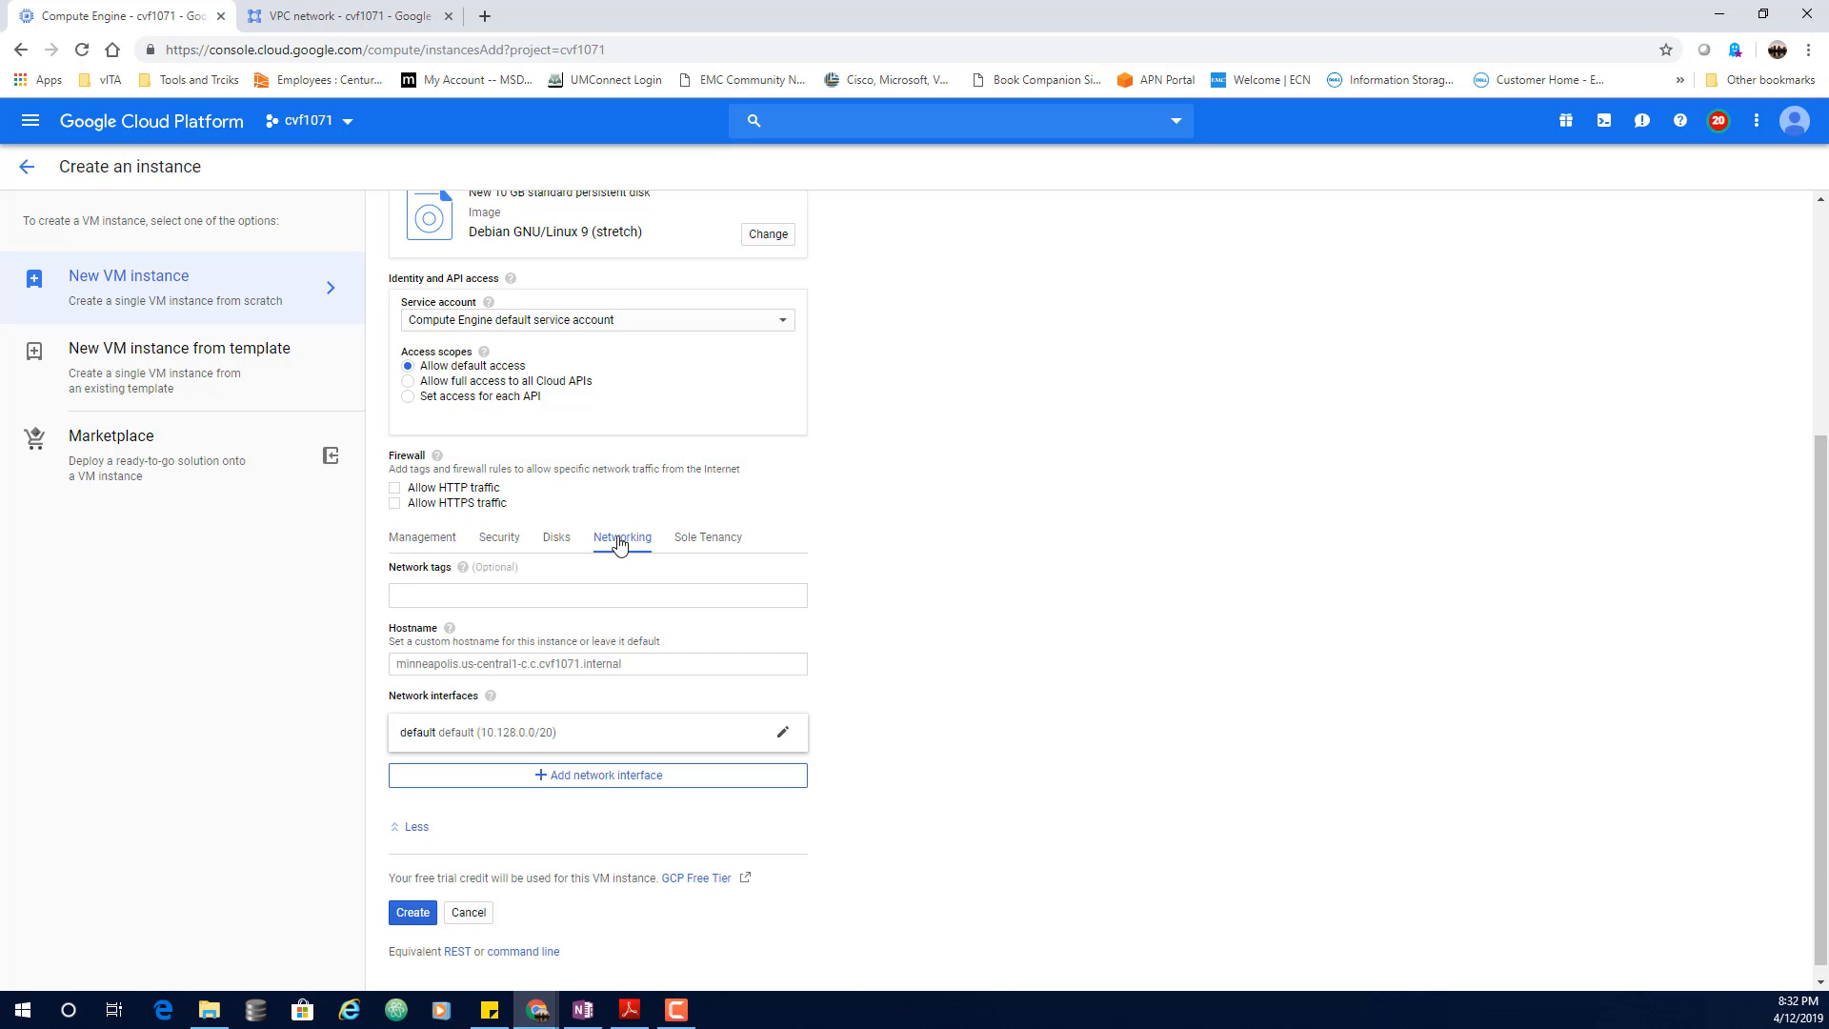
{"action": "left_click", "coordinate": [455, 594]}
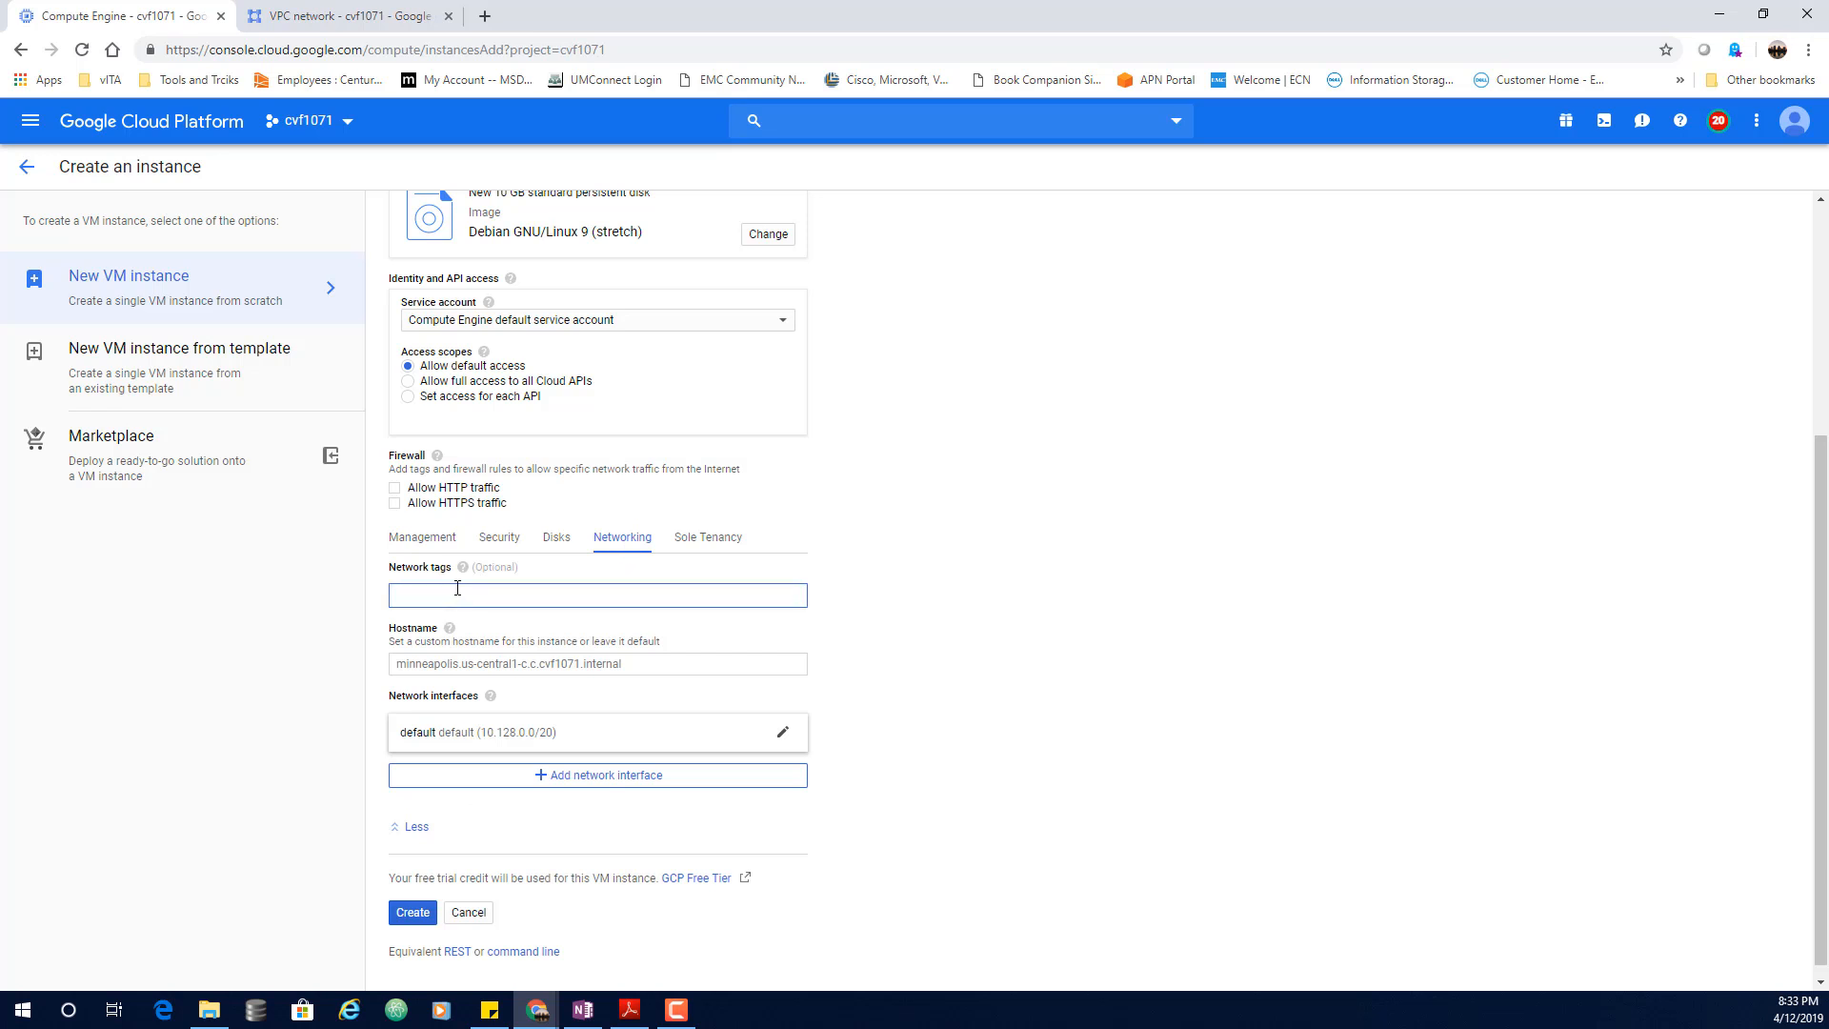
{"action": "type", "text": "web-server"}
{"action": "left_click", "coordinate": [1186, 591]}
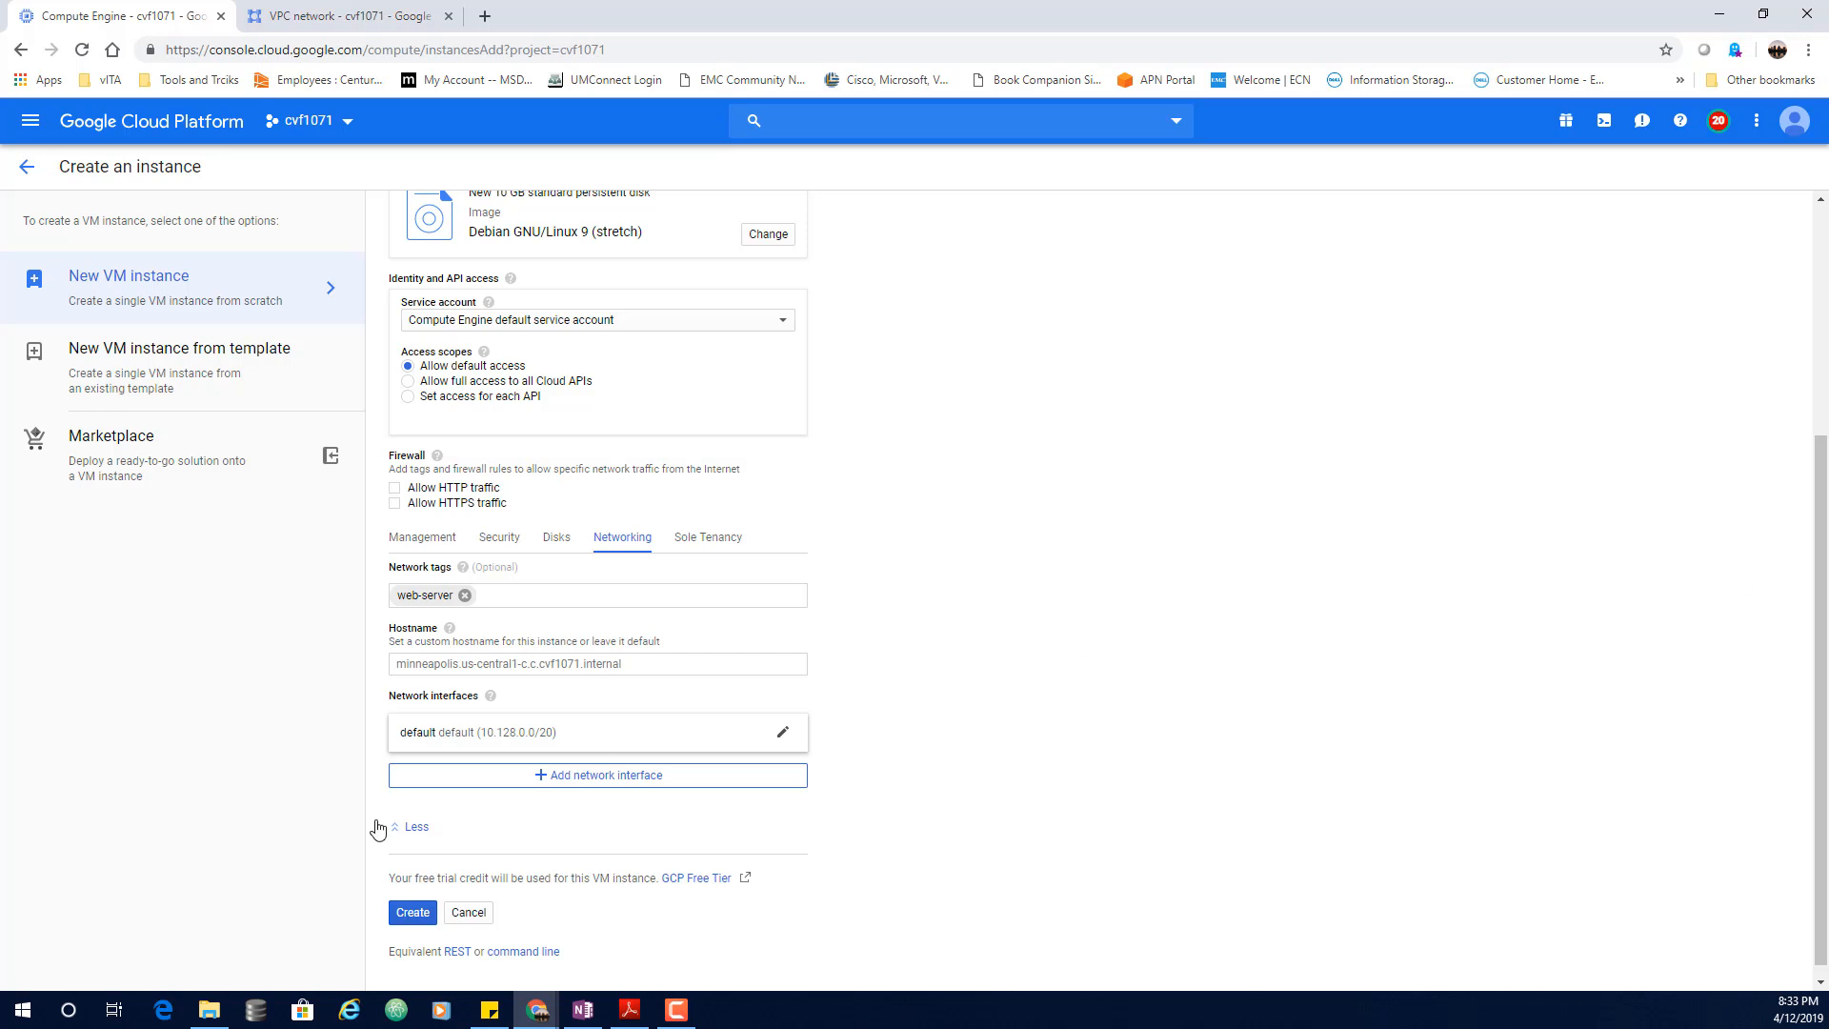
{"action": "left_click", "coordinate": [402, 917]}
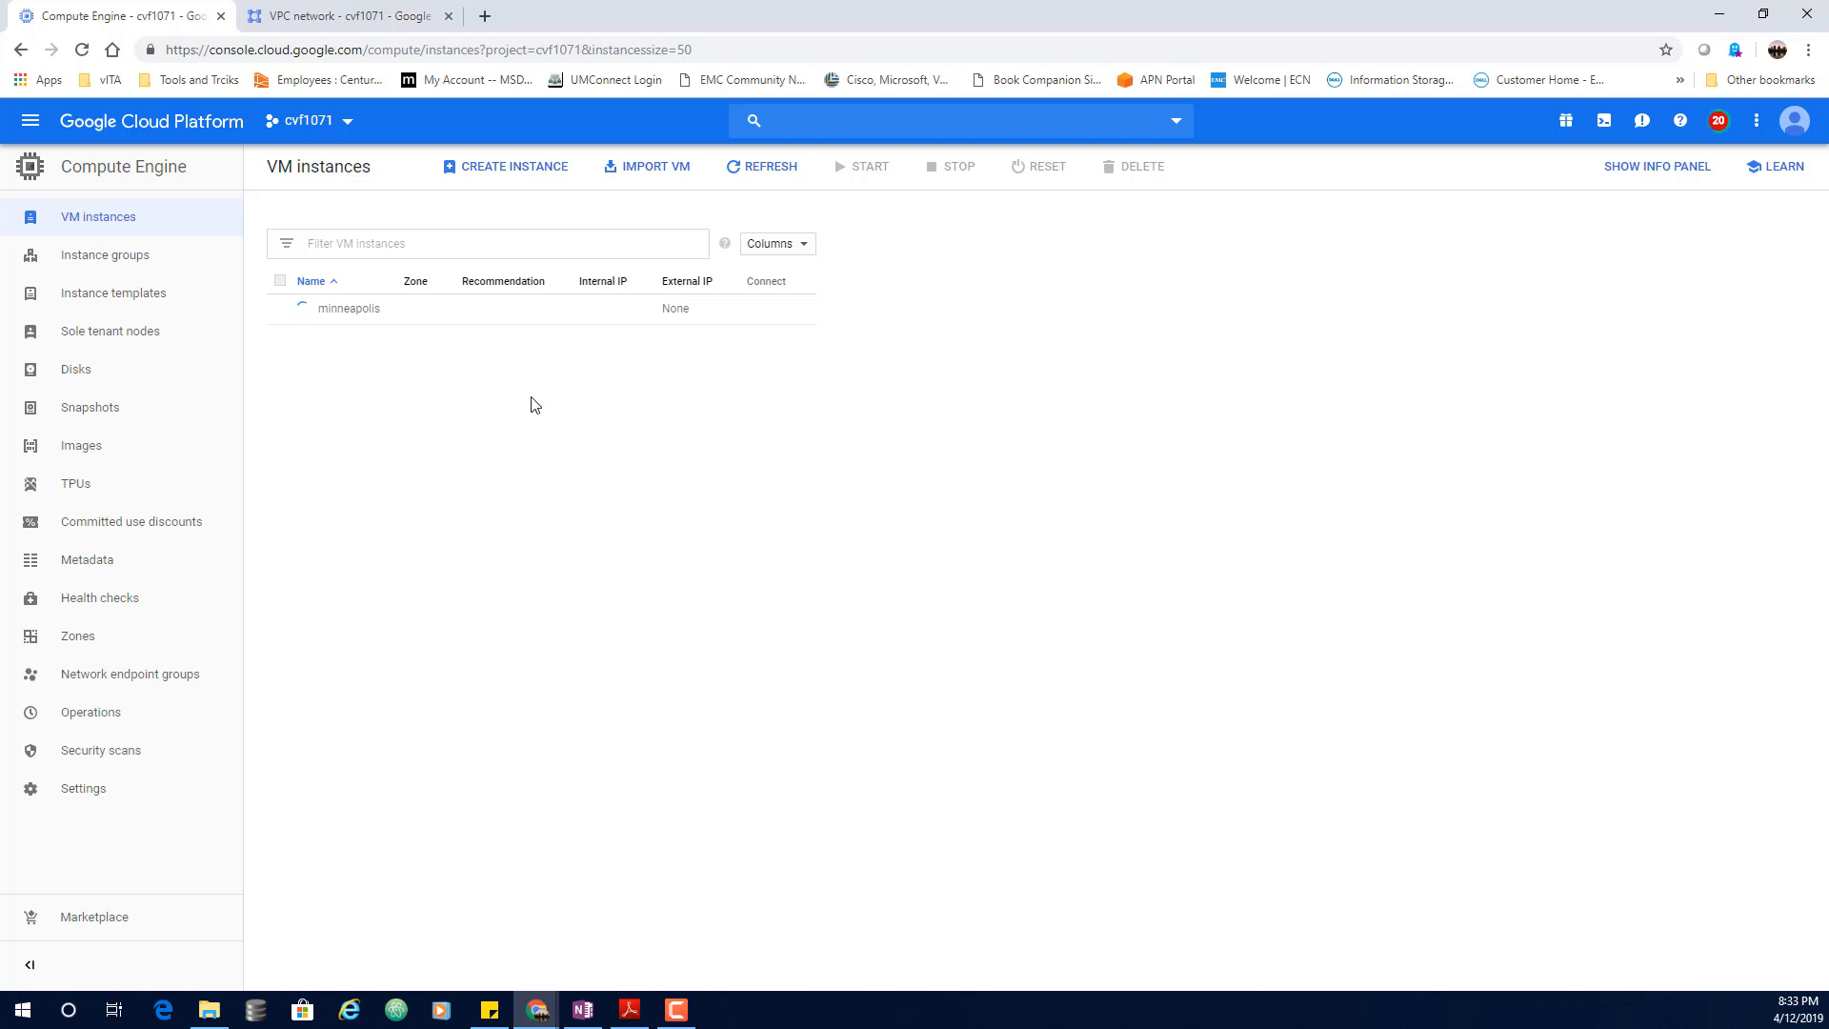
Step: Create a second VM named rochester in region us-central1 (Iowa)
{"action": "left_click", "coordinate": [523, 170]}
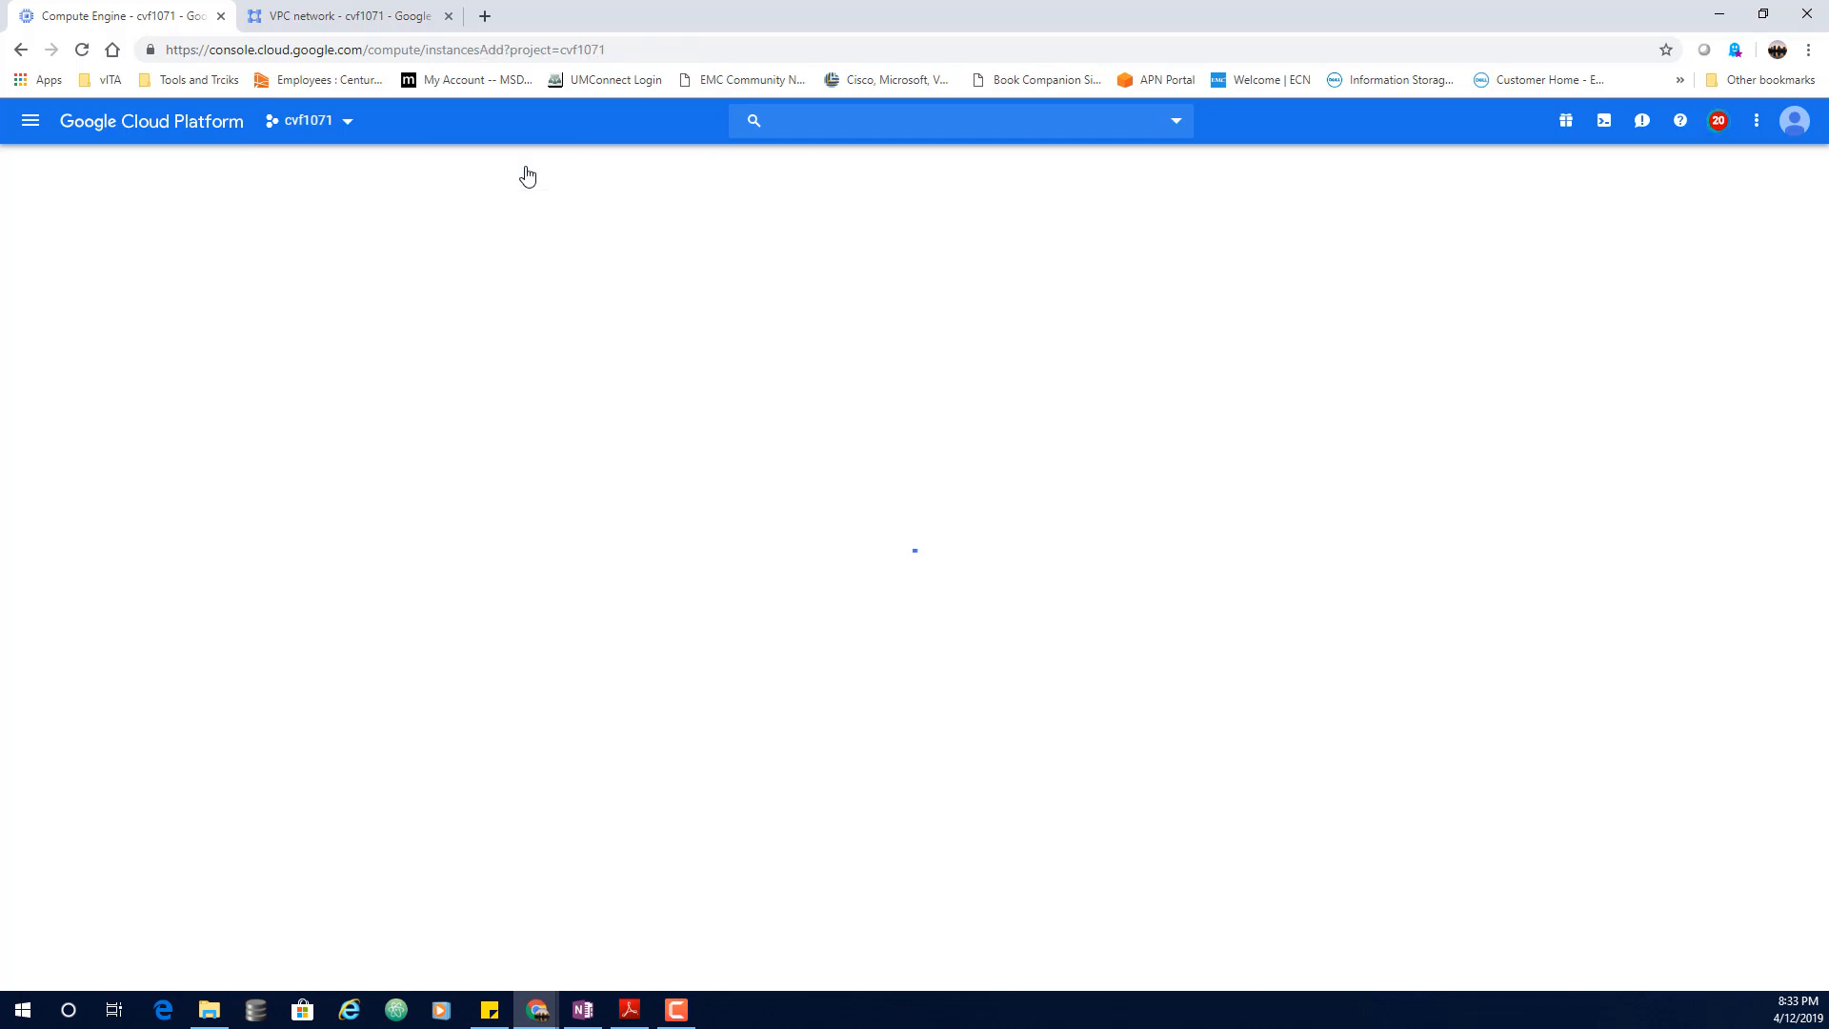
{"action": "left_click_drag", "start_coordinate": [450, 239], "coordinate": [329, 239]}
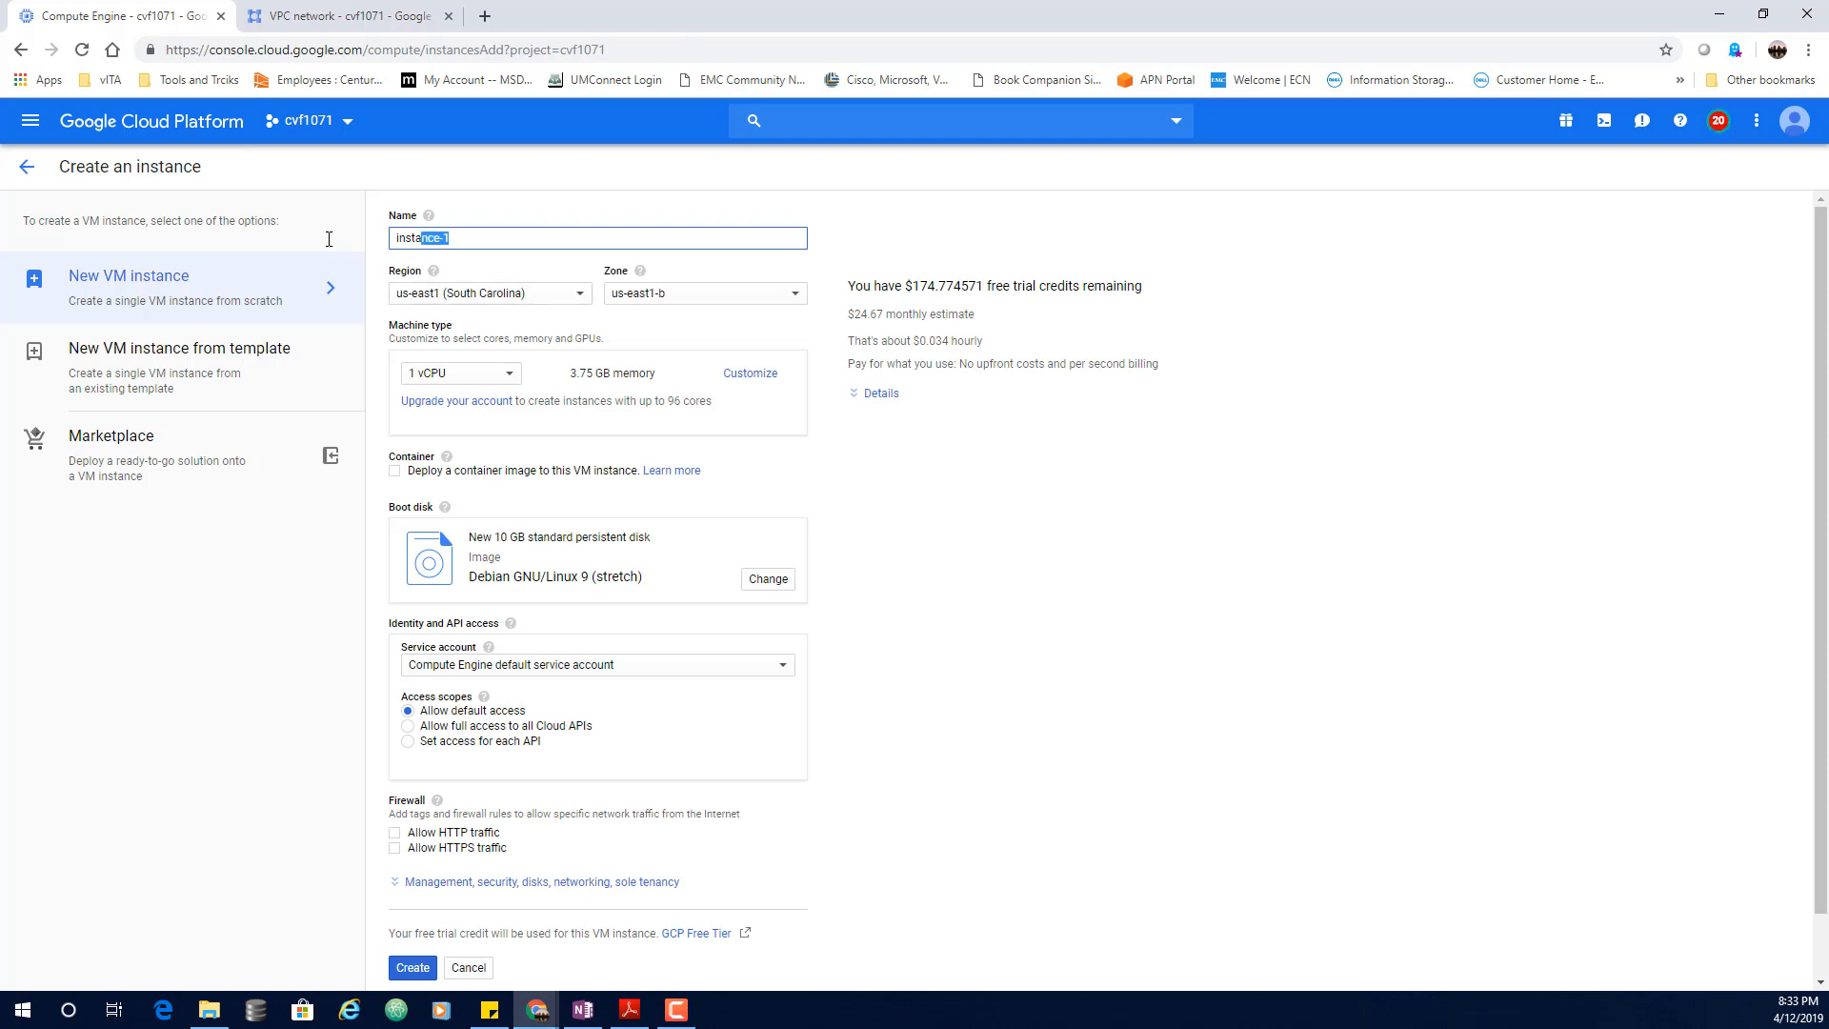
{"action": "type", "text": "rochester"}
{"action": "left_click", "coordinate": [522, 295]}
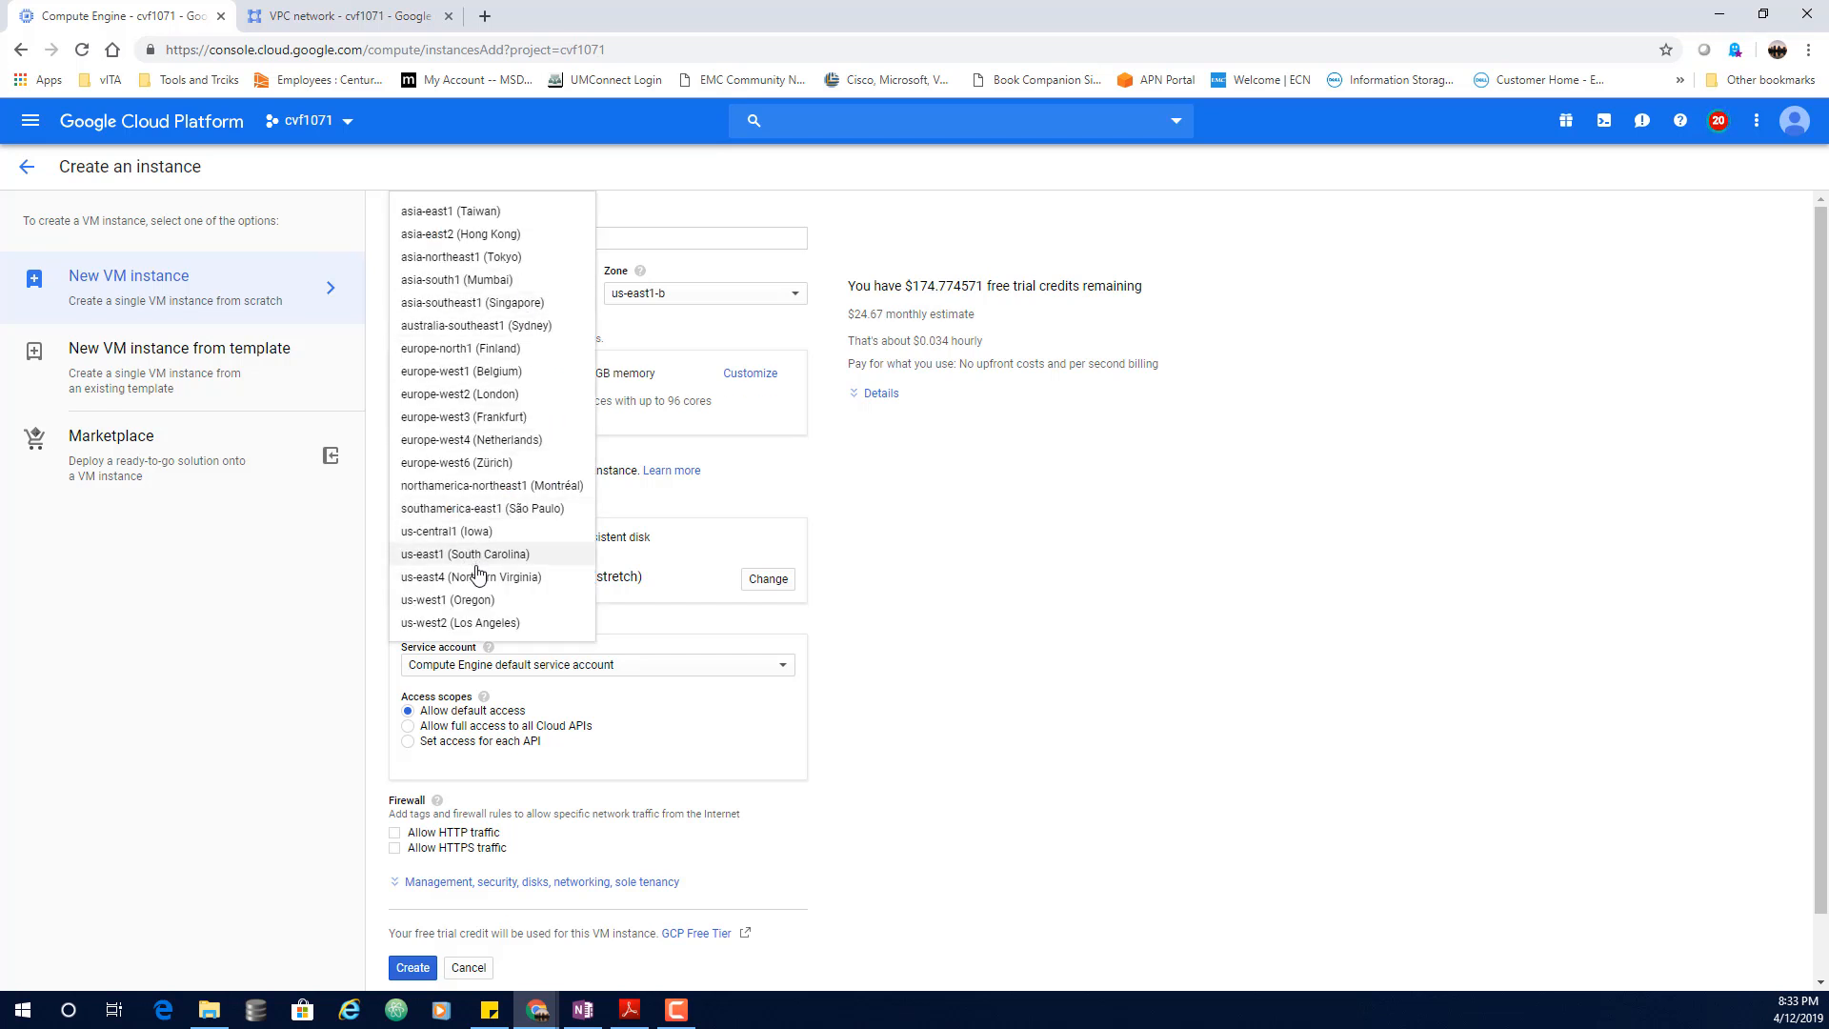
{"action": "left_click", "coordinate": [477, 531]}
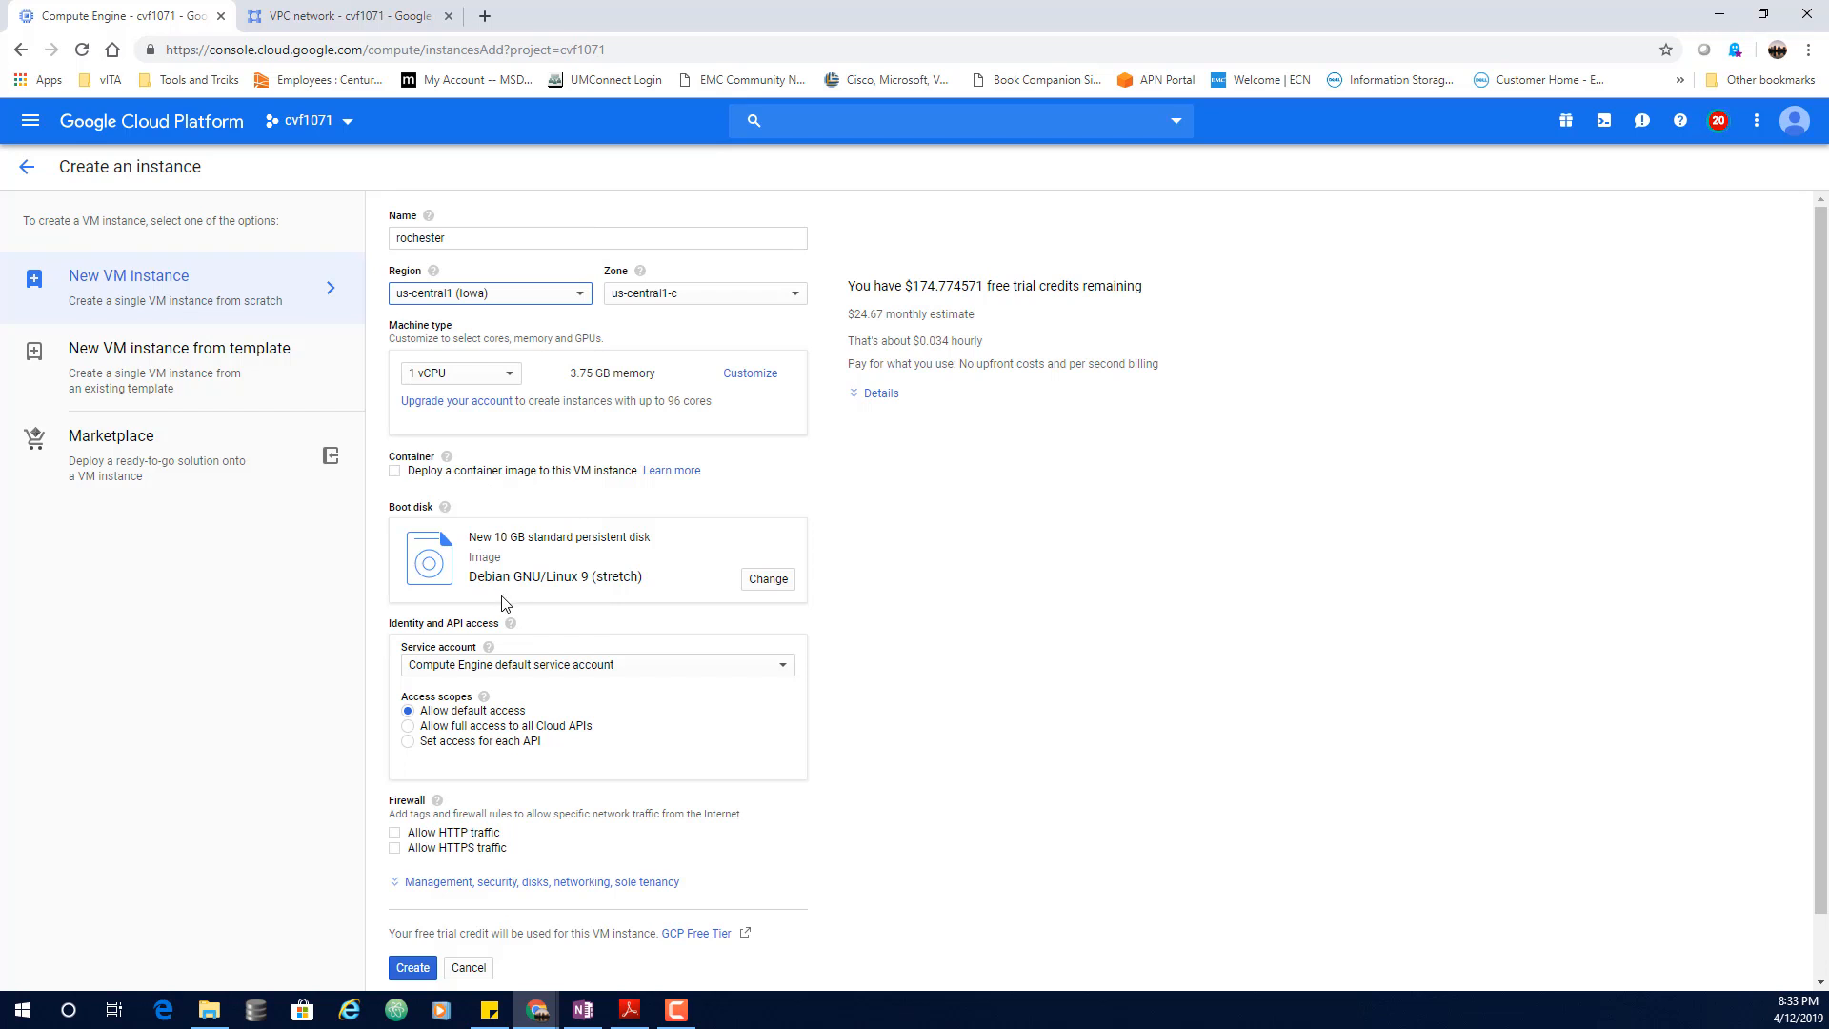
{"action": "scroll", "coordinate": [595, 633], "scroll_direction": "down", "scroll_amount": 1}
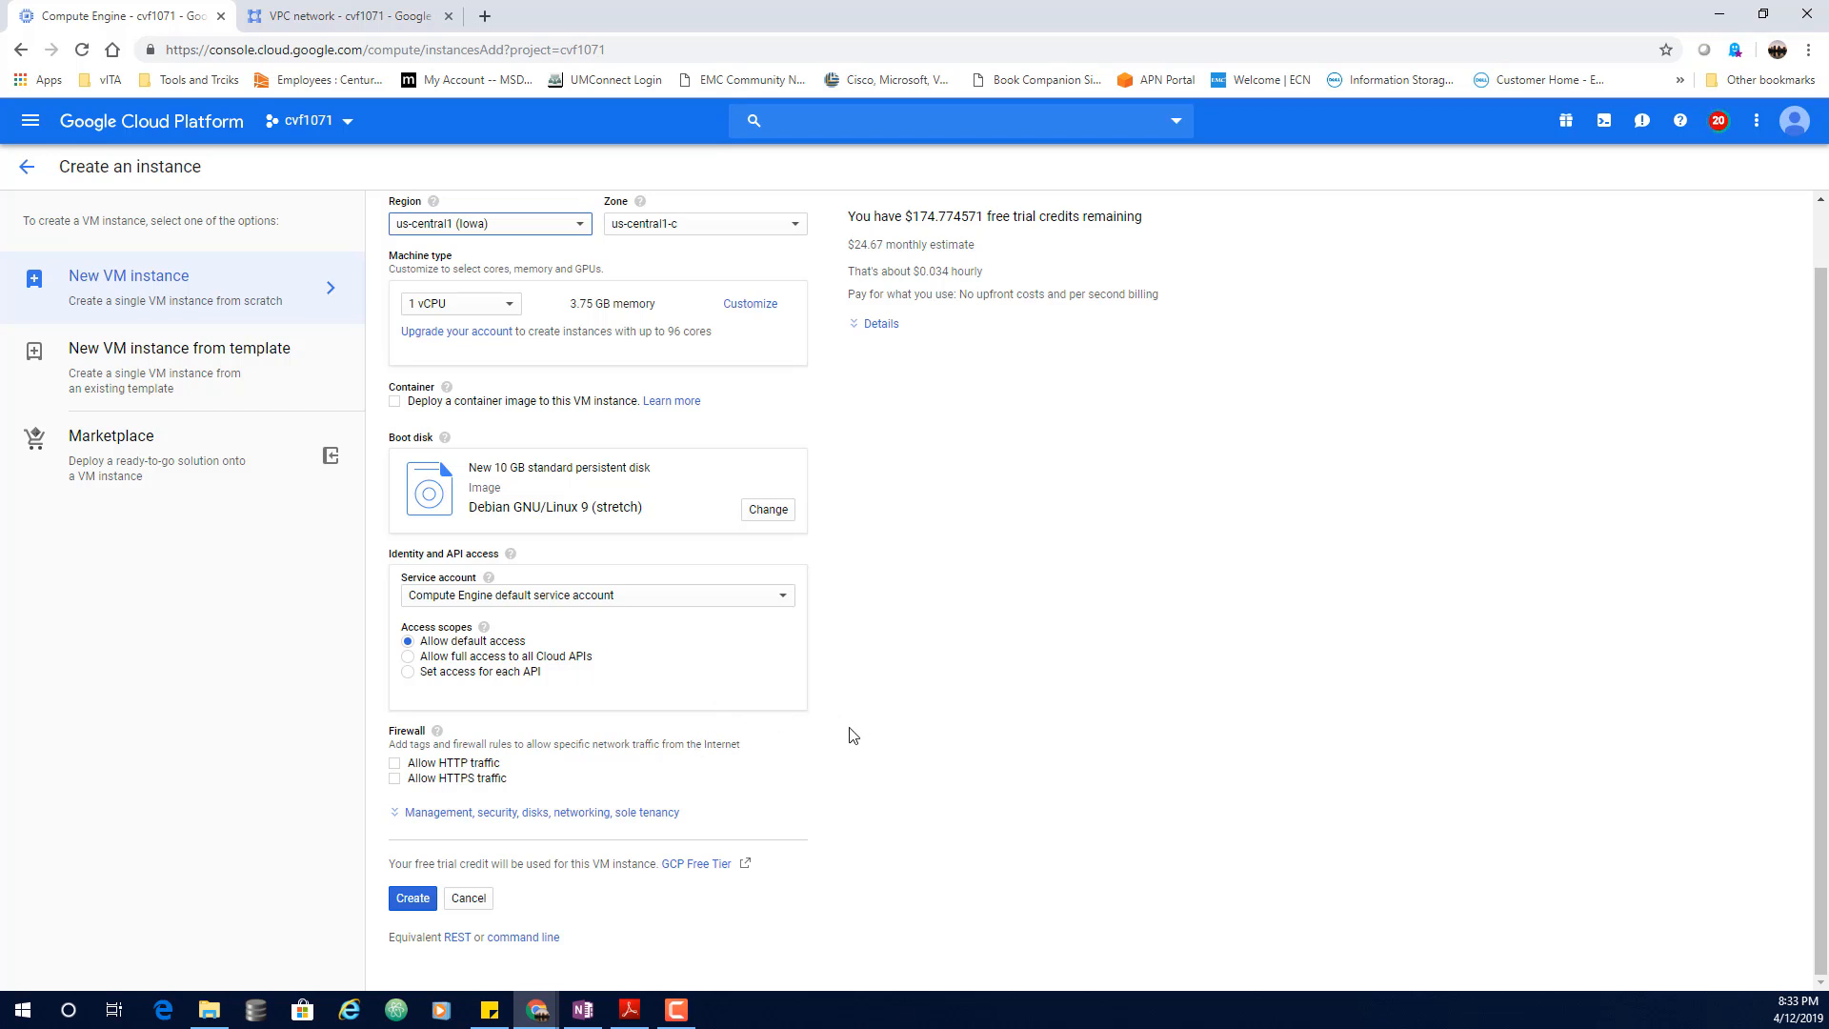
{"action": "left_click", "coordinate": [416, 903]}
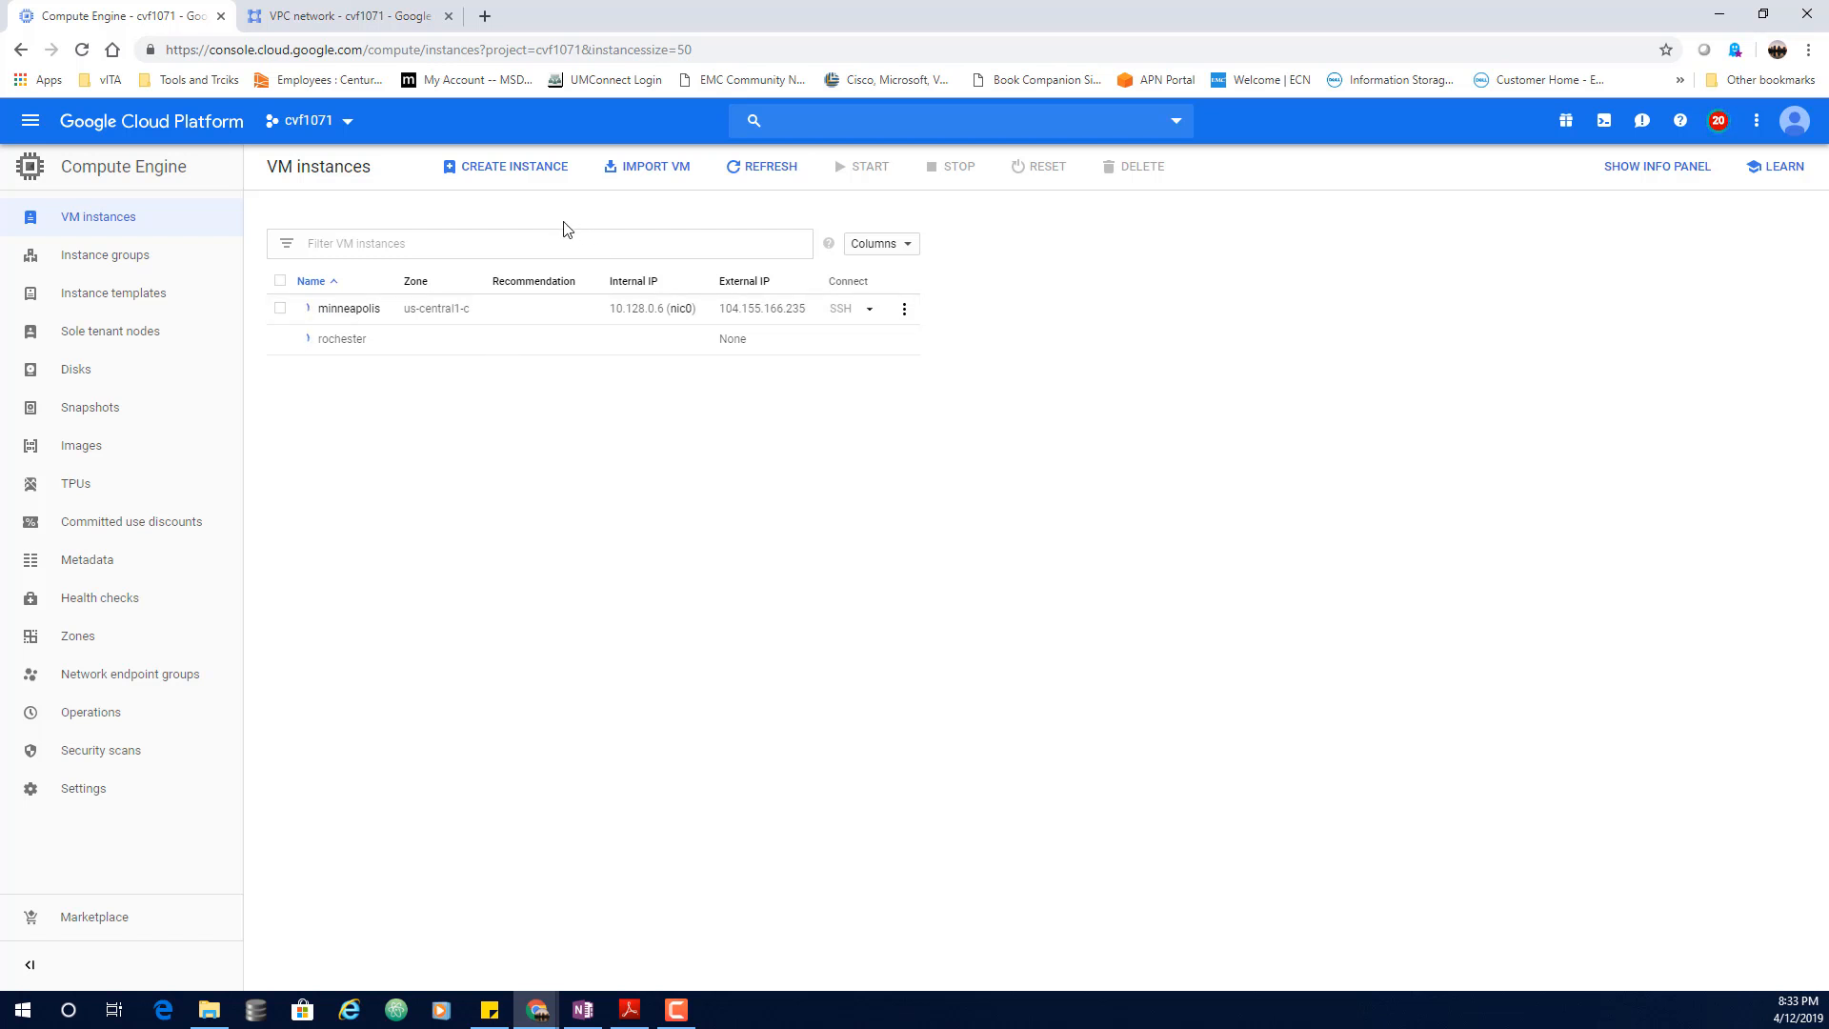
{"action": "left_click", "coordinate": [527, 177]}
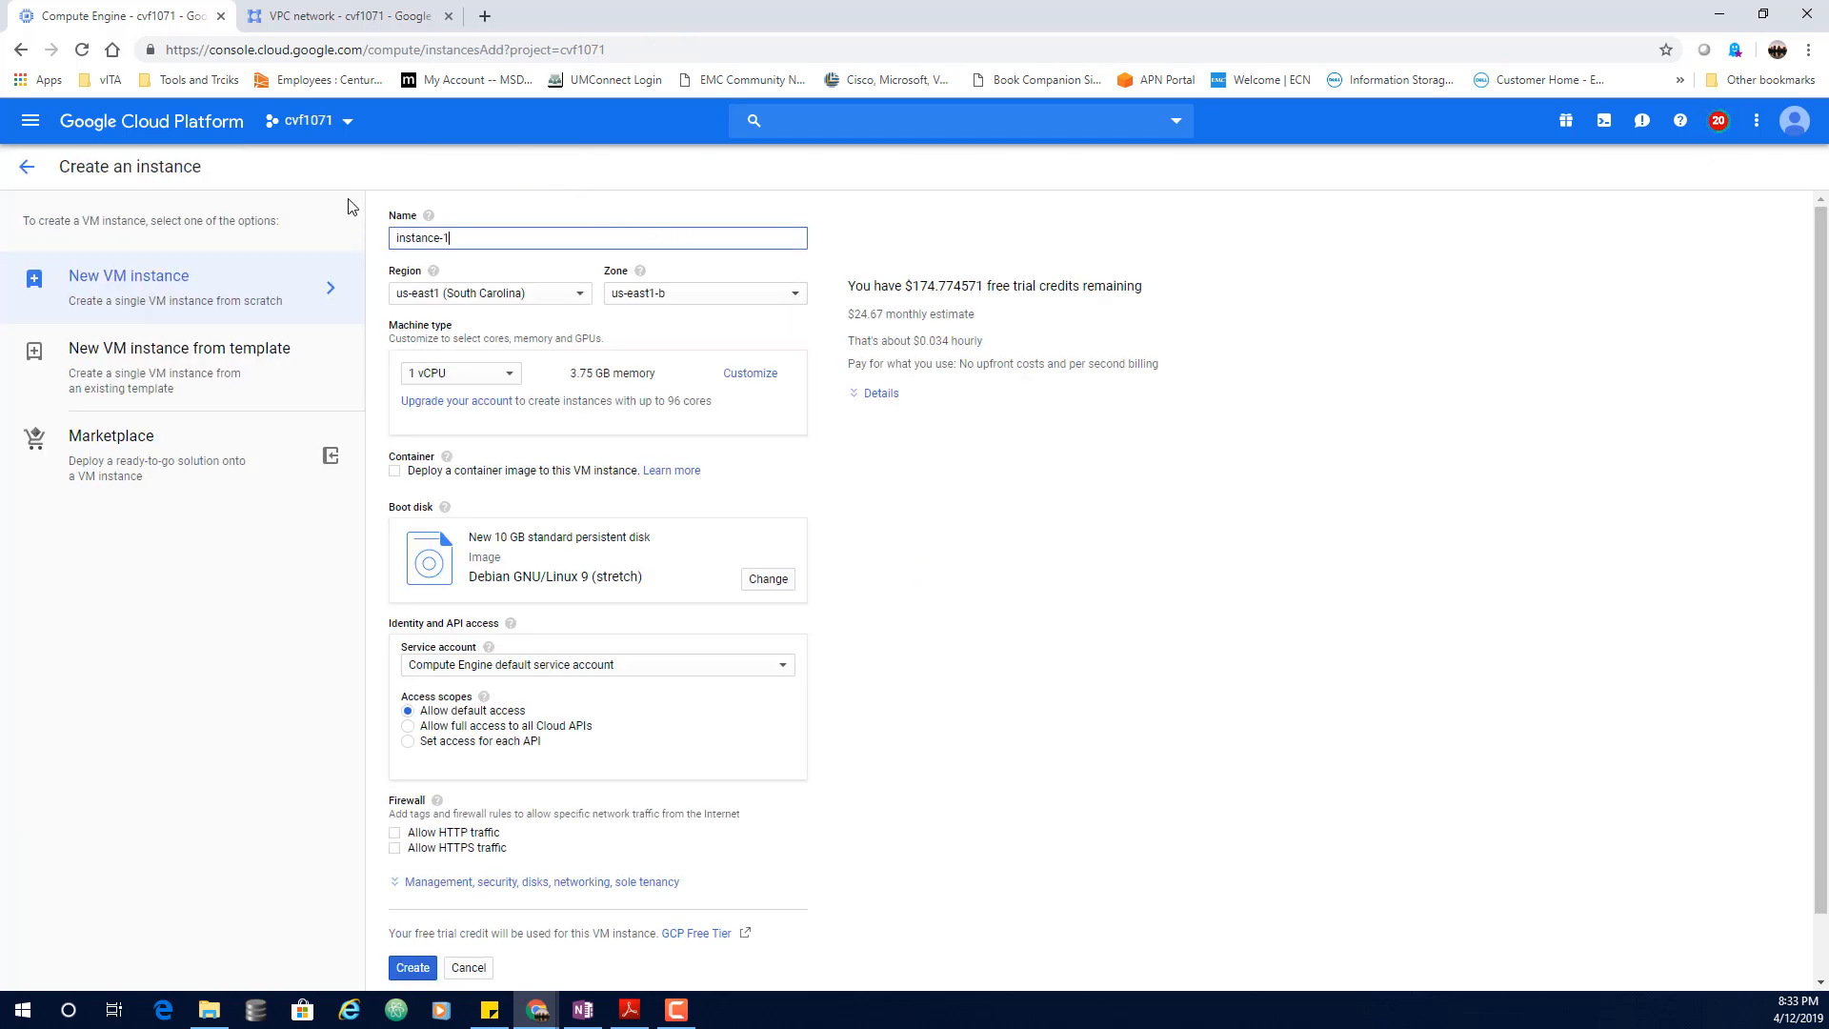
Step: Name the new instance analyst in us-central1 (Iowa) with an Ubuntu 14.04 LTS boot disk
{"action": "left_click_drag", "start_coordinate": [497, 246], "coordinate": [345, 238]}
{"action": "type", "text": "a"}
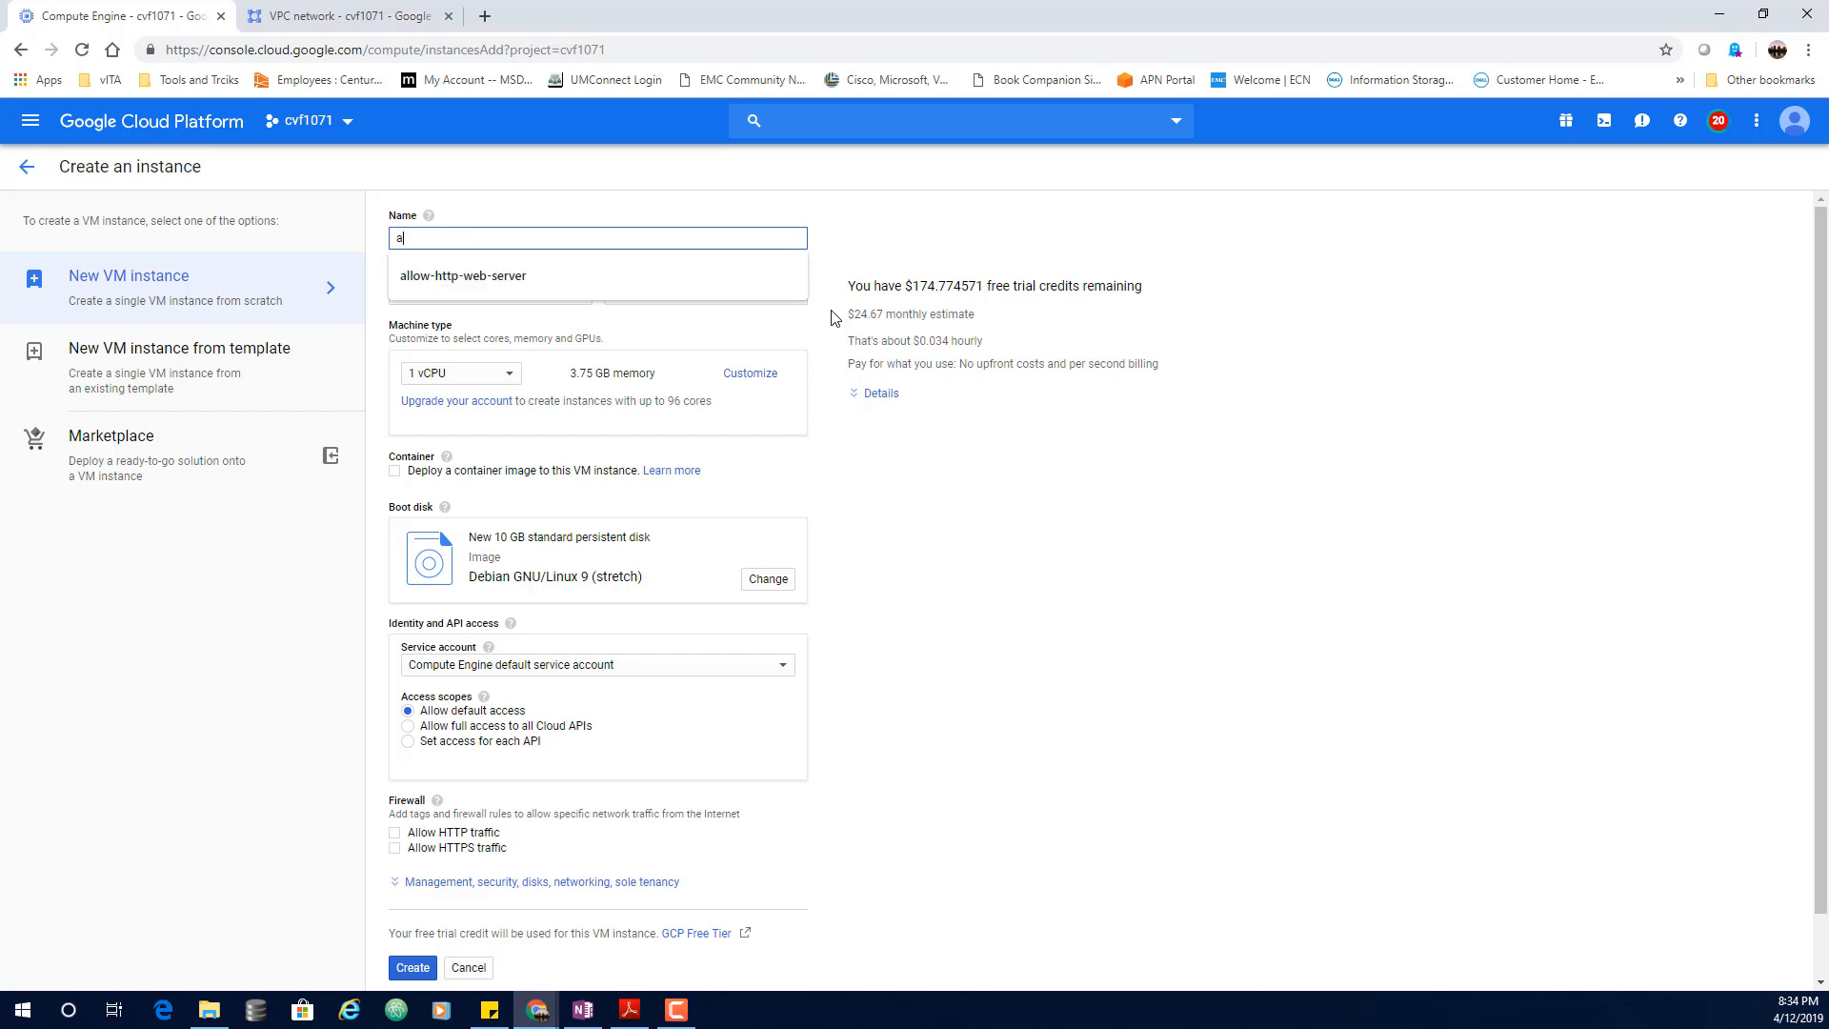
{"action": "type", "text": "nalyst"}
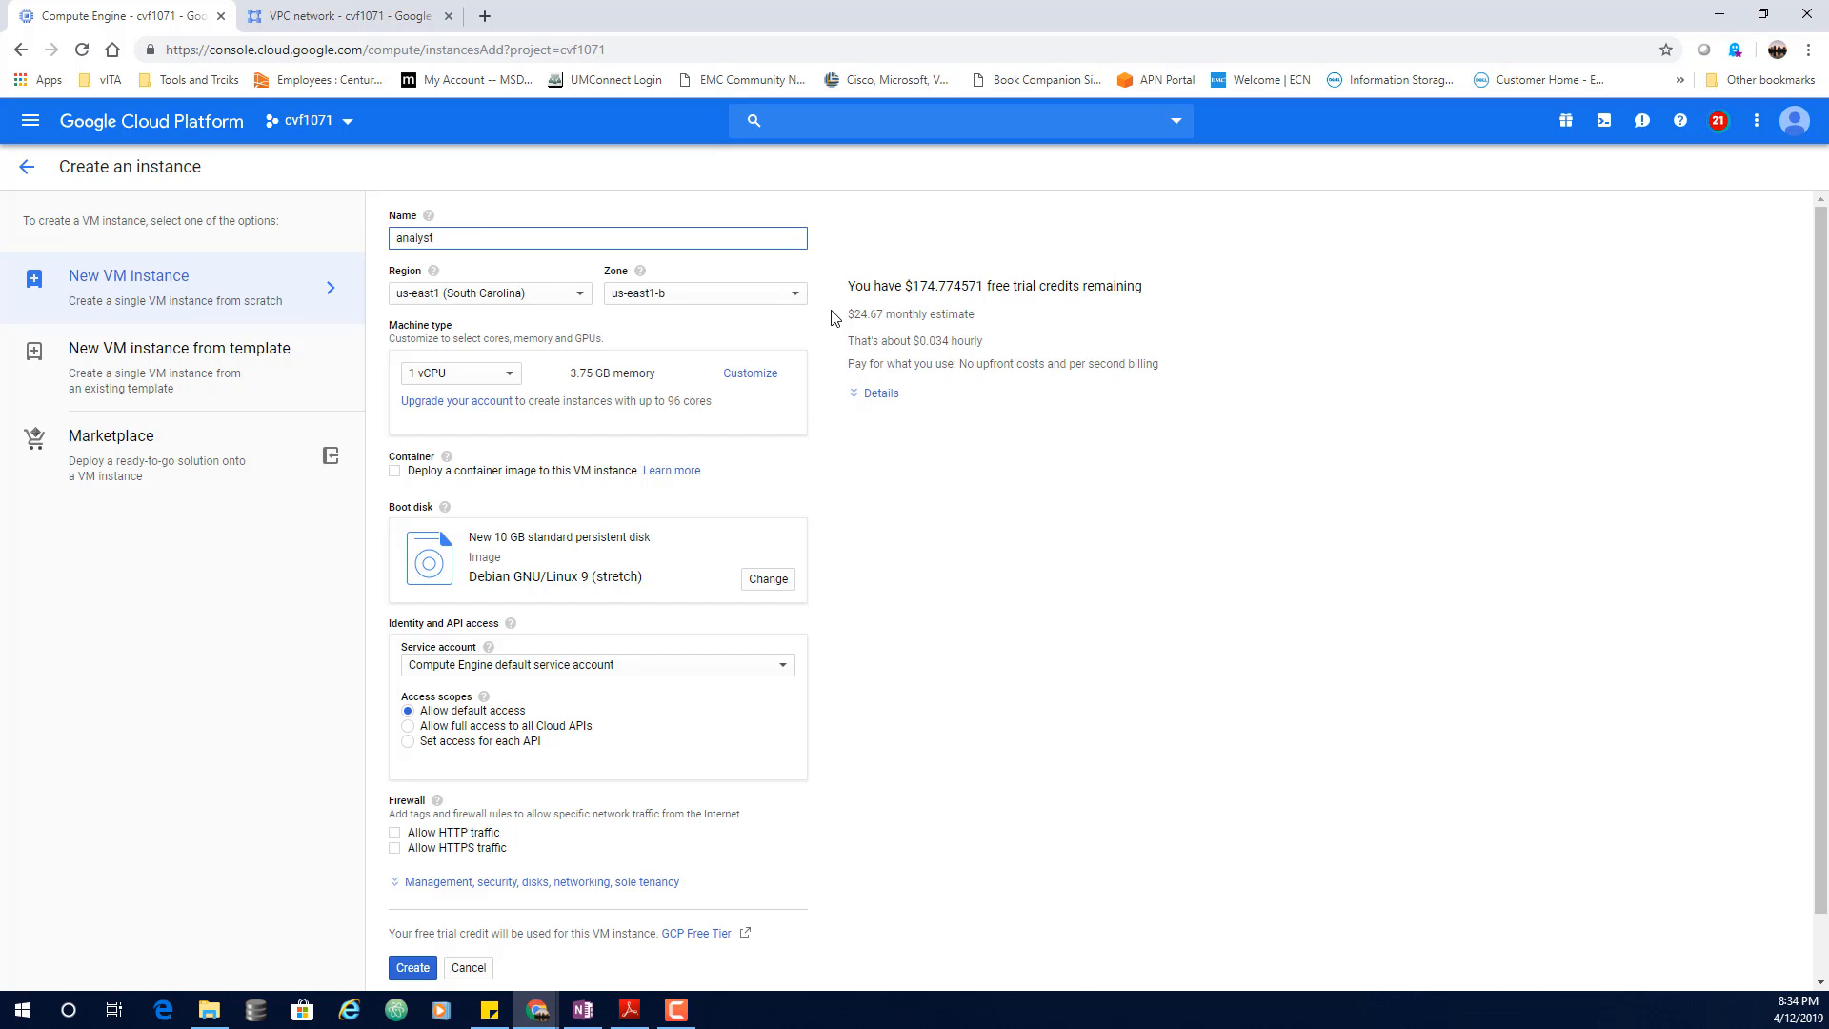
{"action": "left_click", "coordinate": [576, 296]}
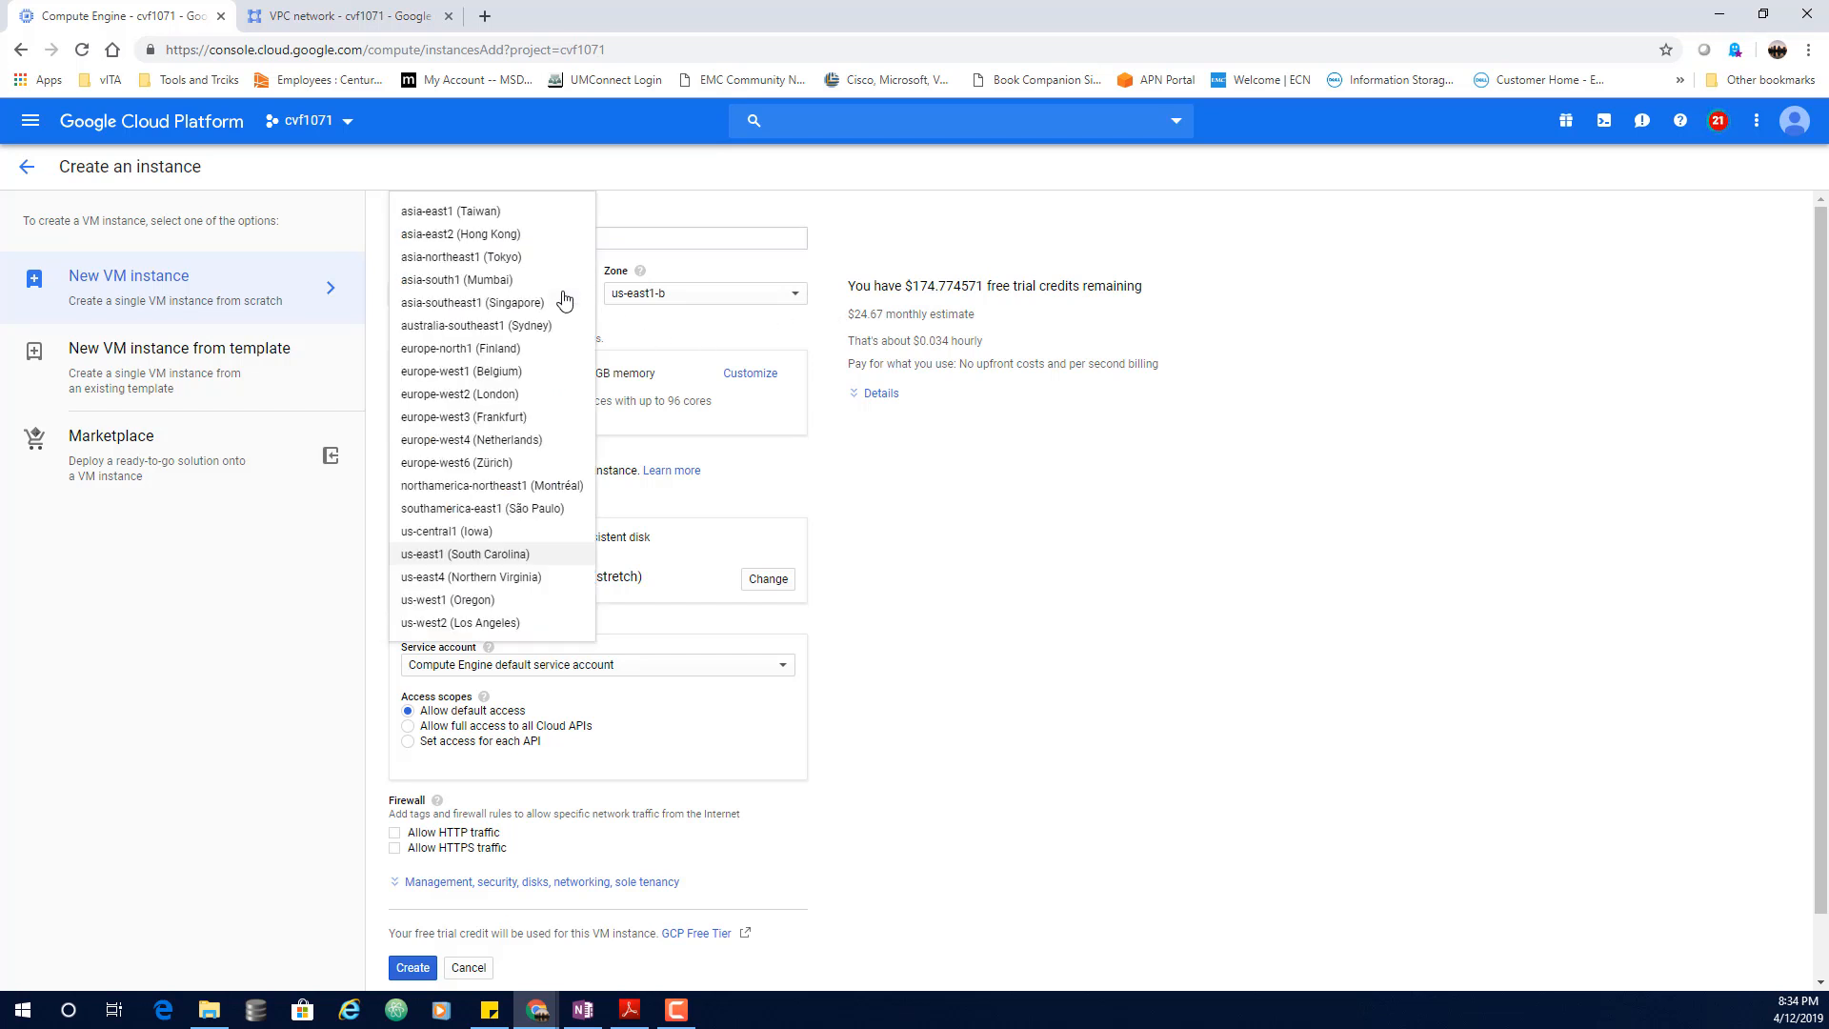
{"action": "left_click", "coordinate": [475, 533]}
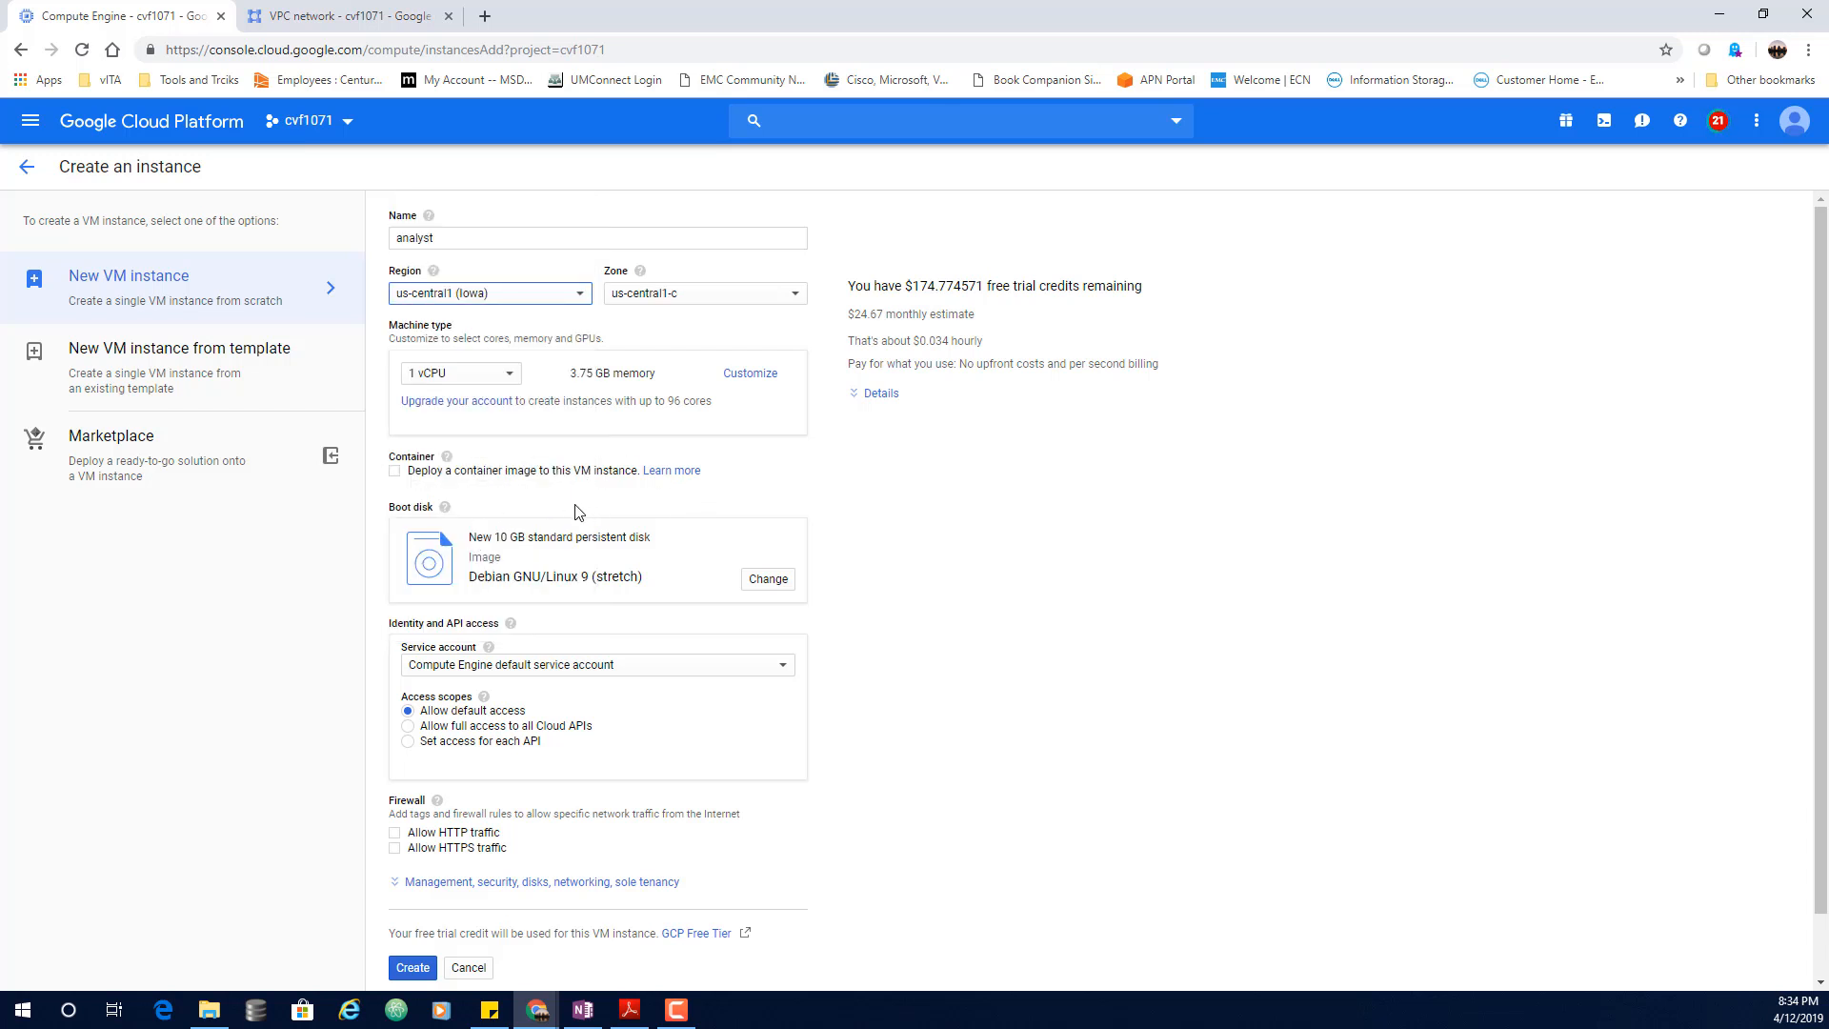
{"action": "left_click", "coordinate": [771, 582]}
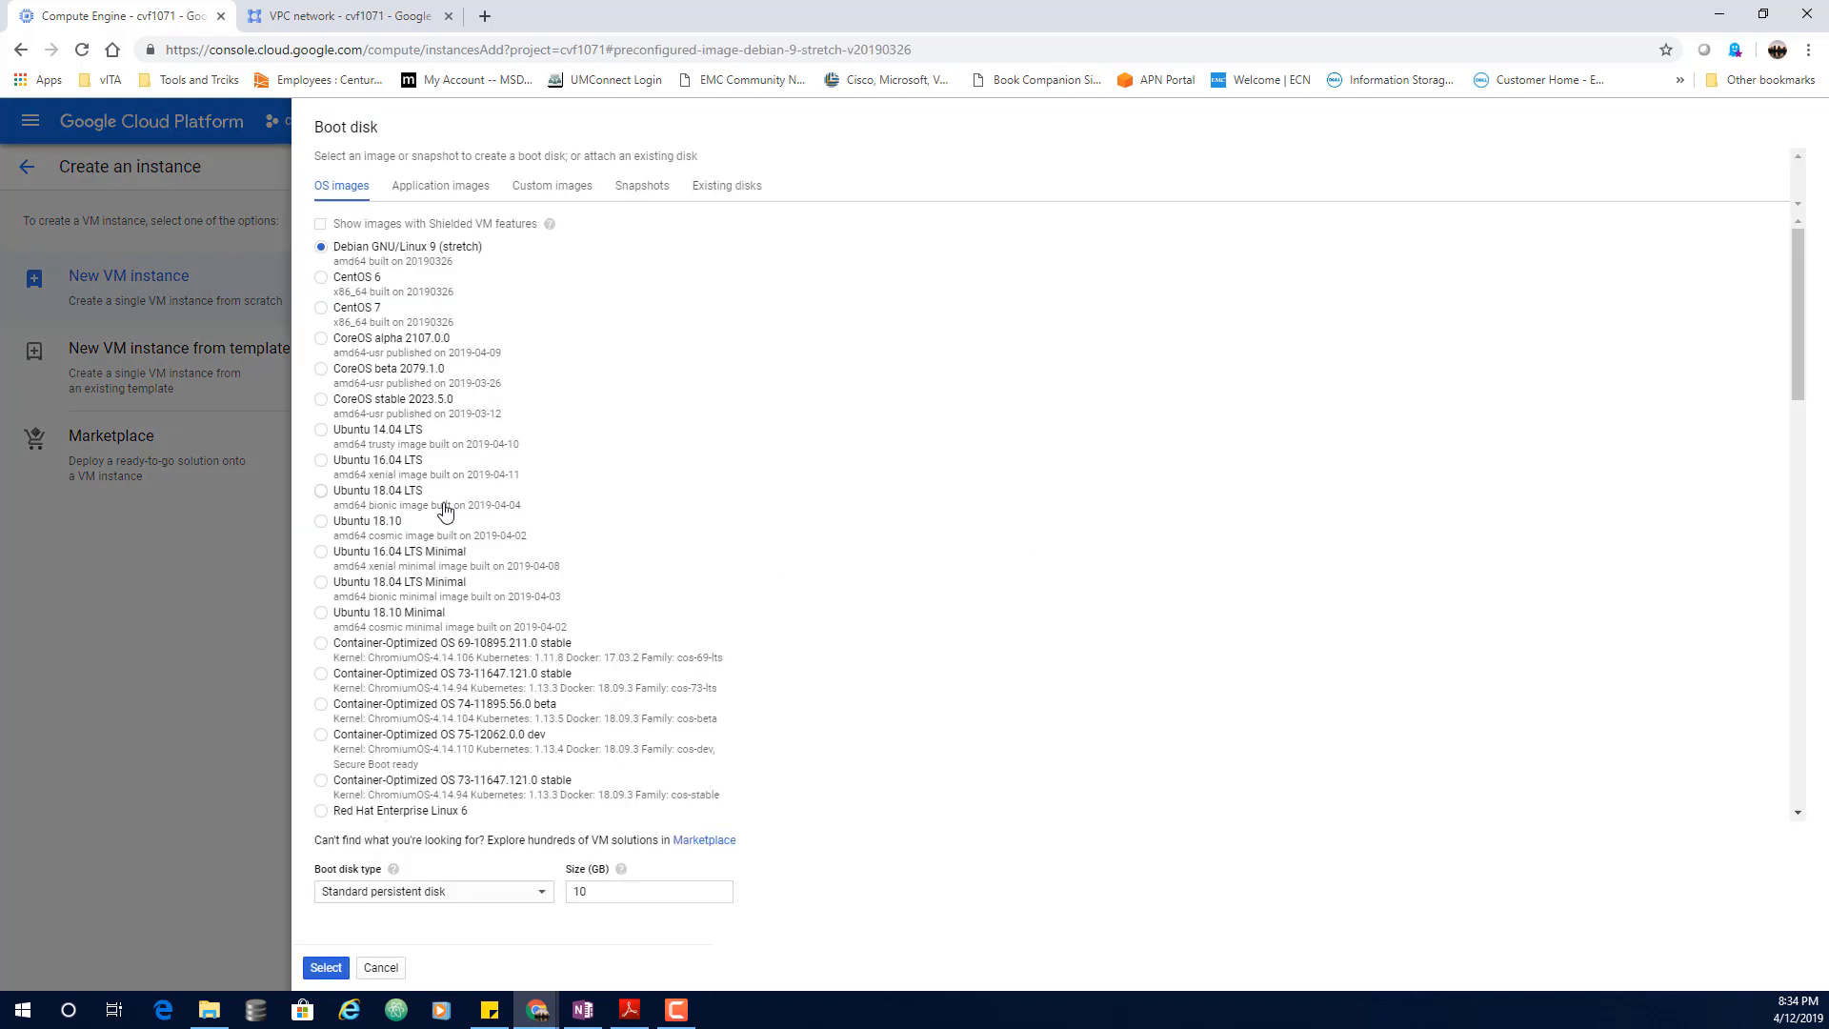
{"action": "left_click", "coordinate": [321, 430]}
{"action": "left_click", "coordinate": [327, 969]}
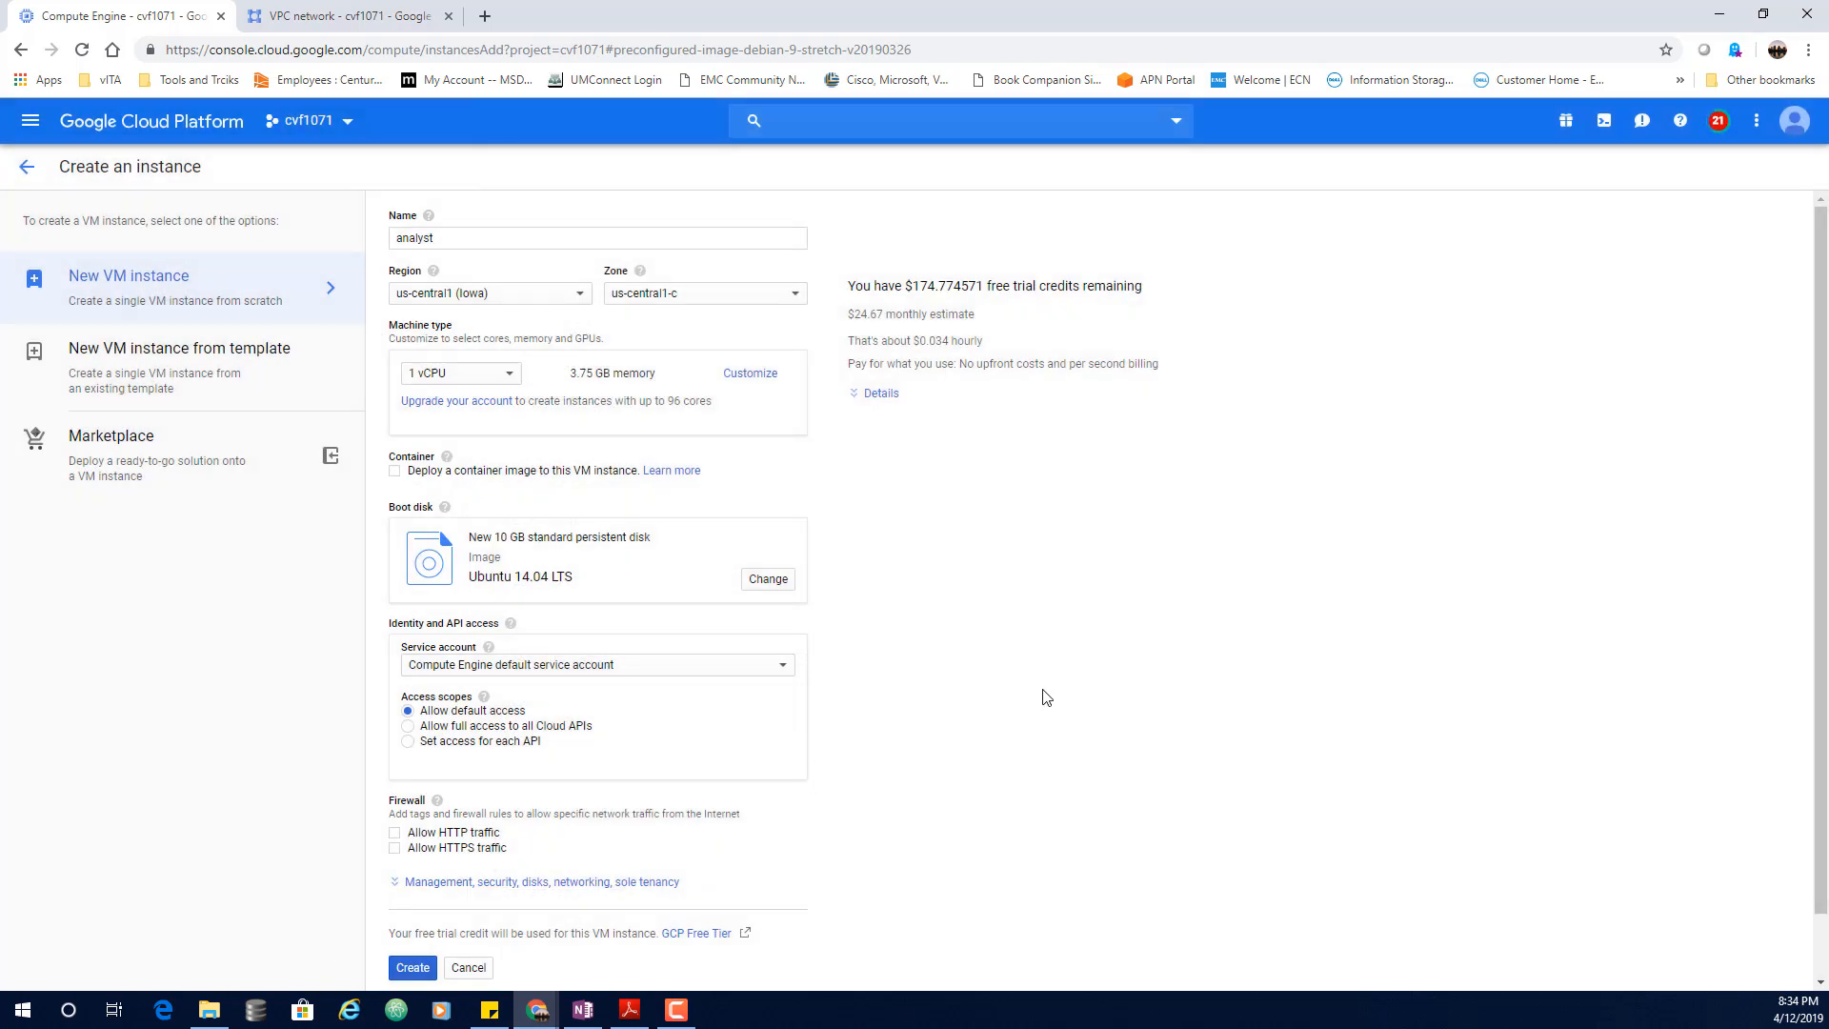
Step: Attach analyst's network interface to the minneapolis network and create the instance
{"action": "scroll", "coordinate": [1058, 700], "scroll_direction": "down", "scroll_amount": 1}
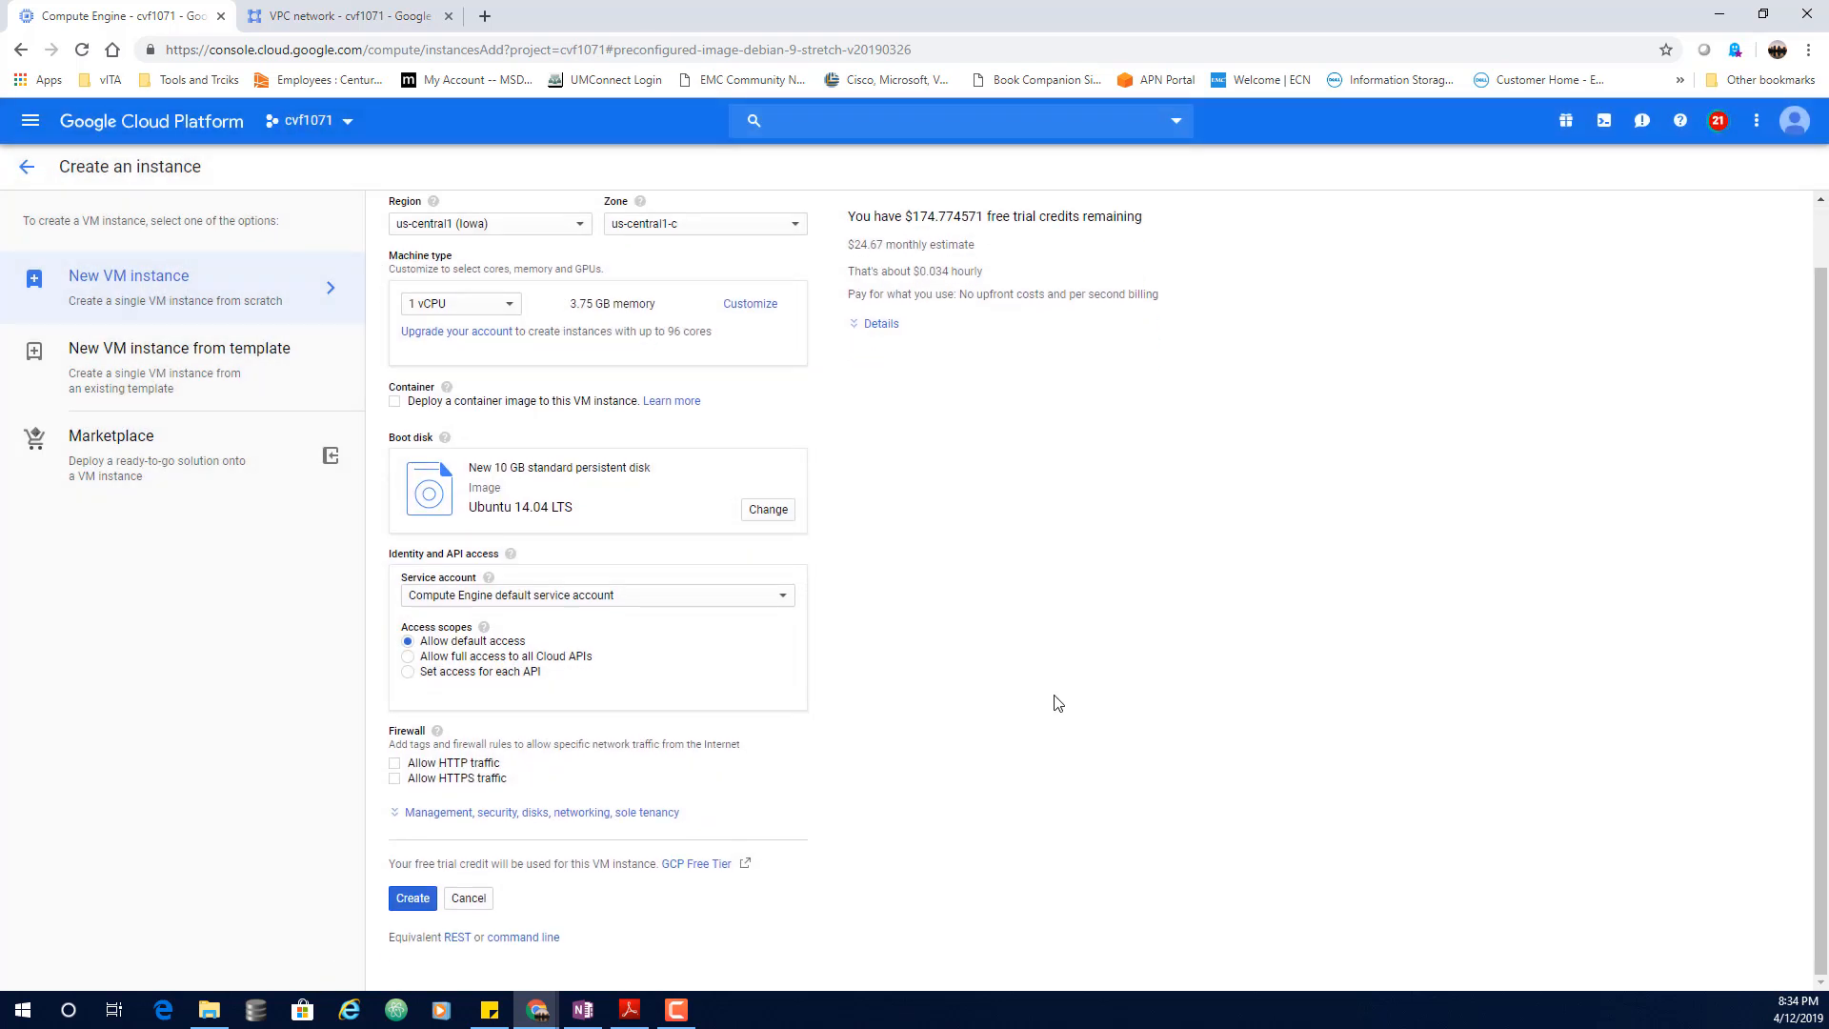
{"action": "left_click", "coordinate": [575, 812]}
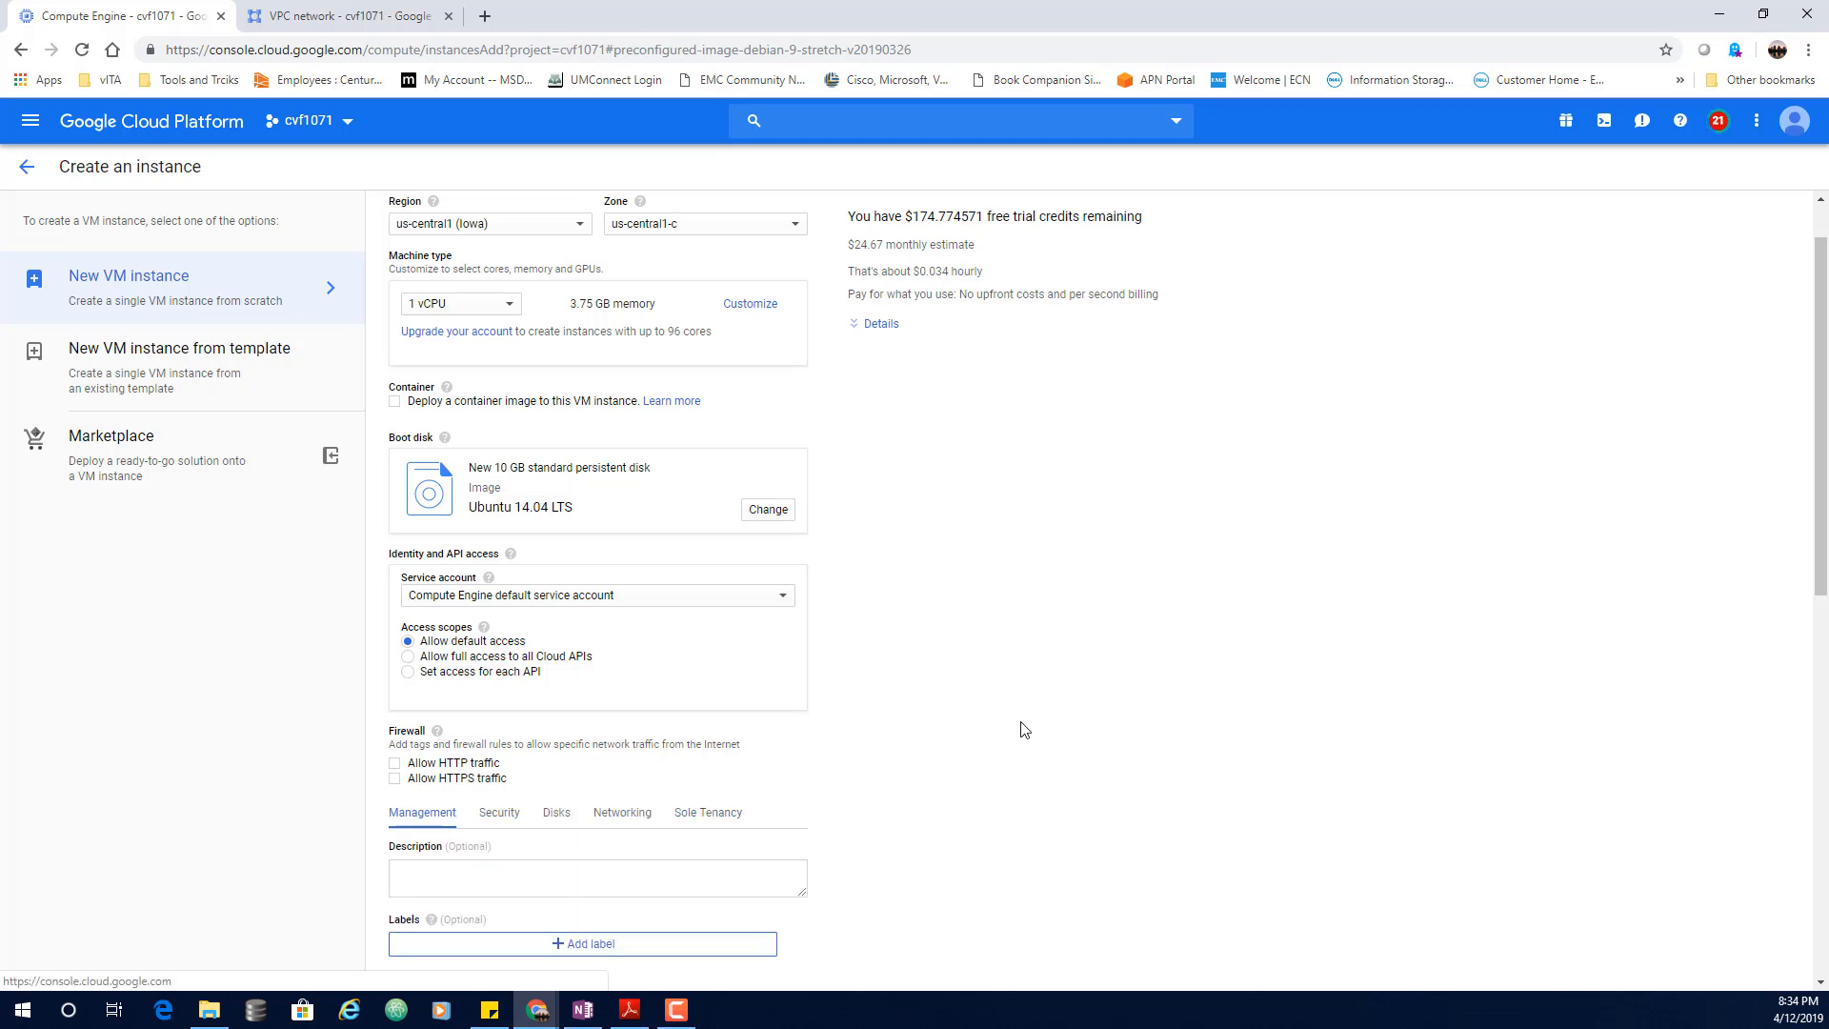
{"action": "scroll", "coordinate": [1180, 678], "scroll_direction": "down", "scroll_amount": 1}
{"action": "scroll", "coordinate": [1172, 672], "scroll_direction": "down", "scroll_amount": 5}
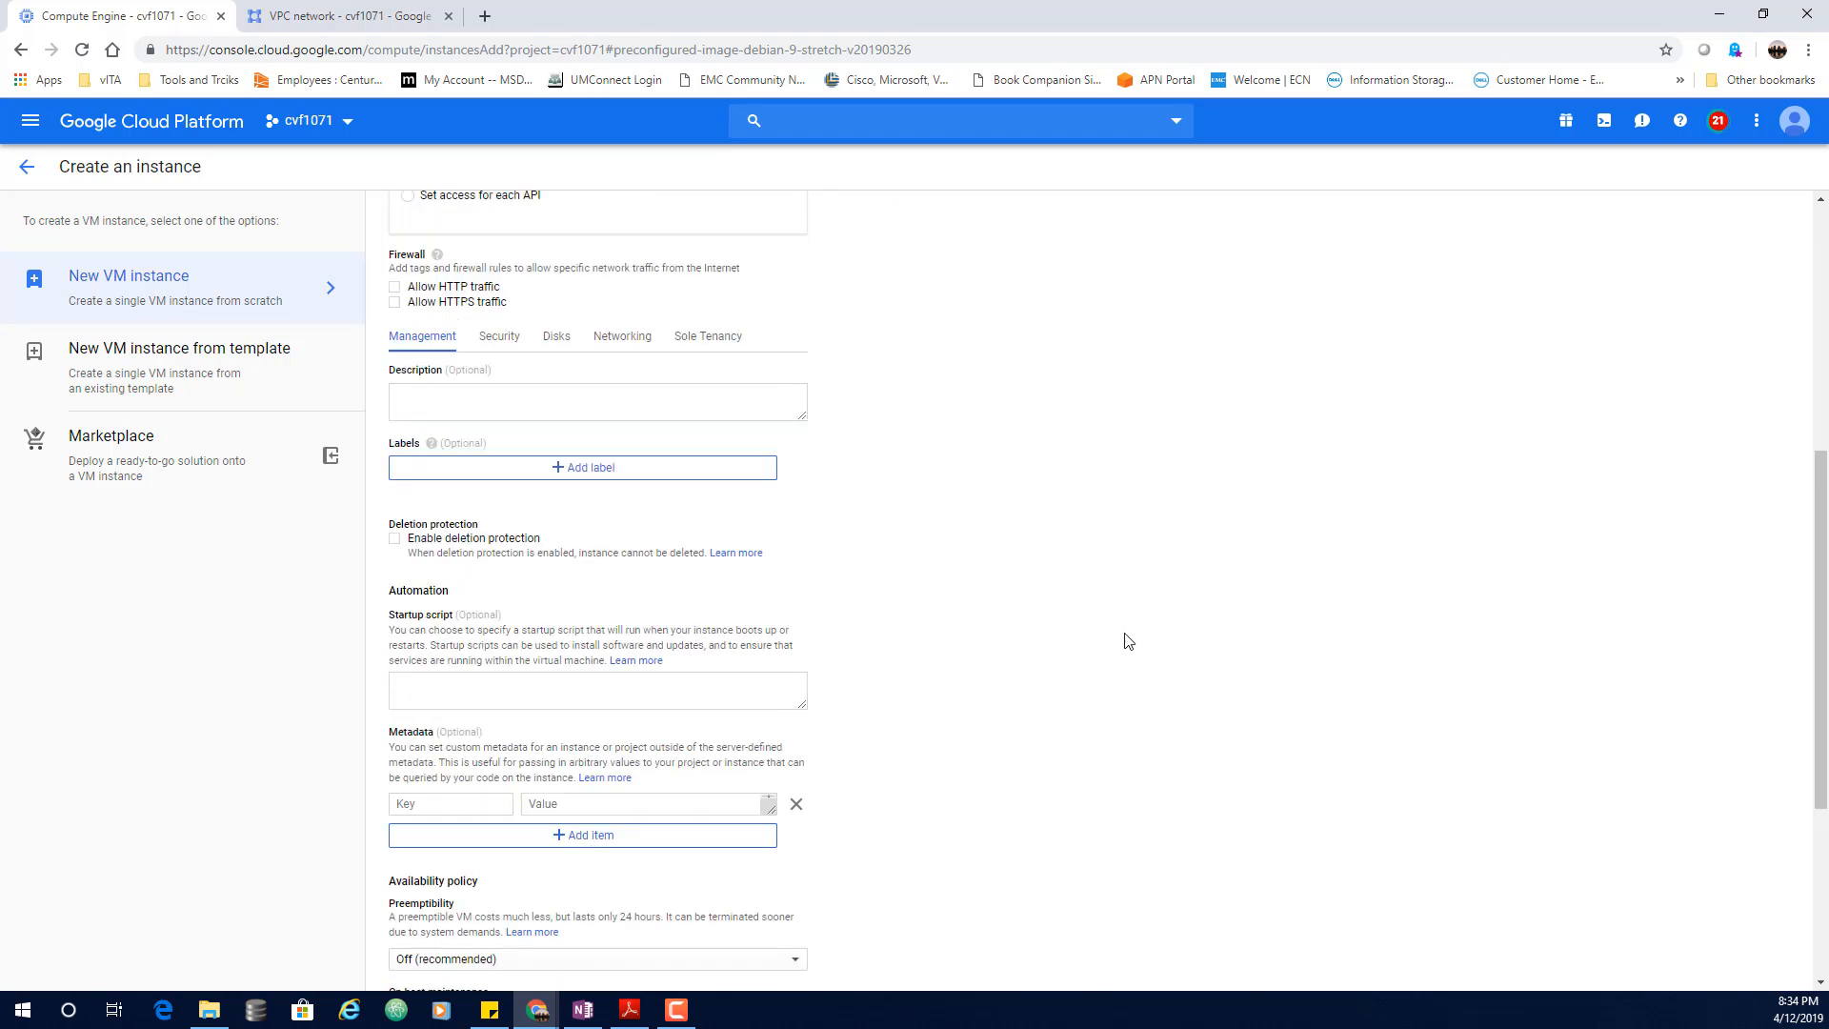
{"action": "left_click", "coordinate": [623, 344]}
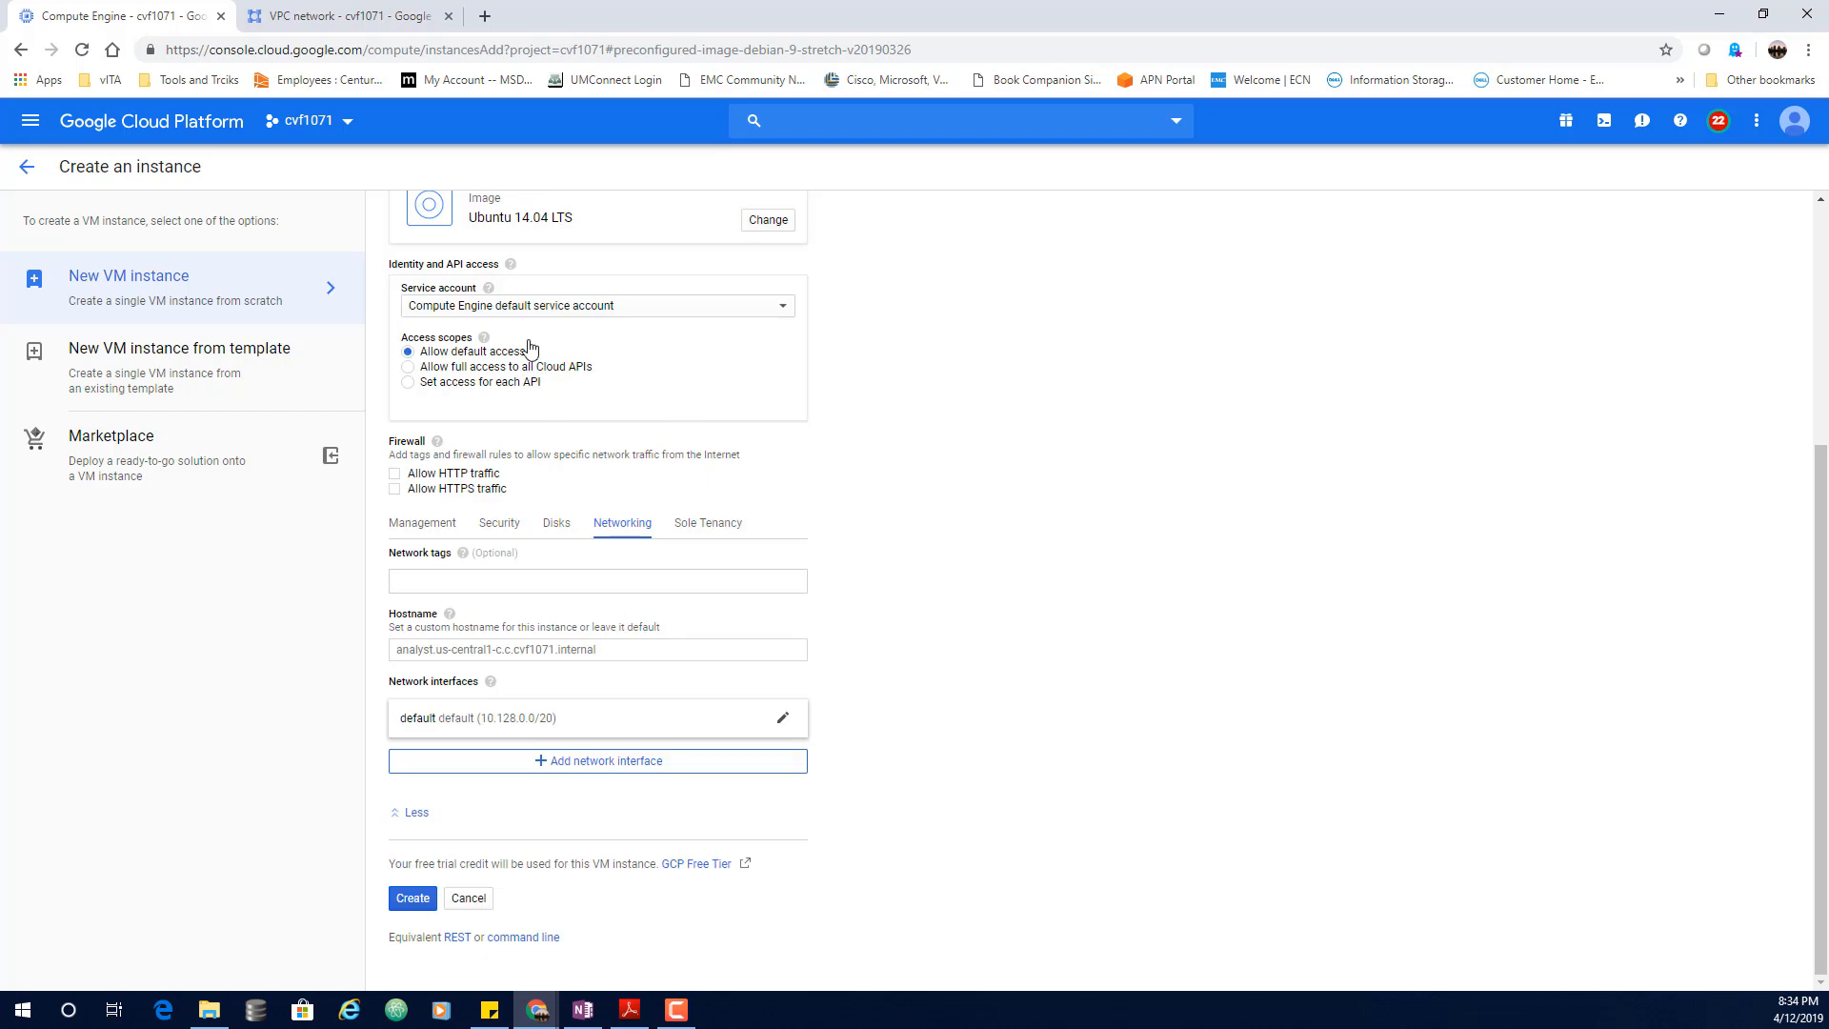
{"action": "left_click", "coordinate": [781, 723]}
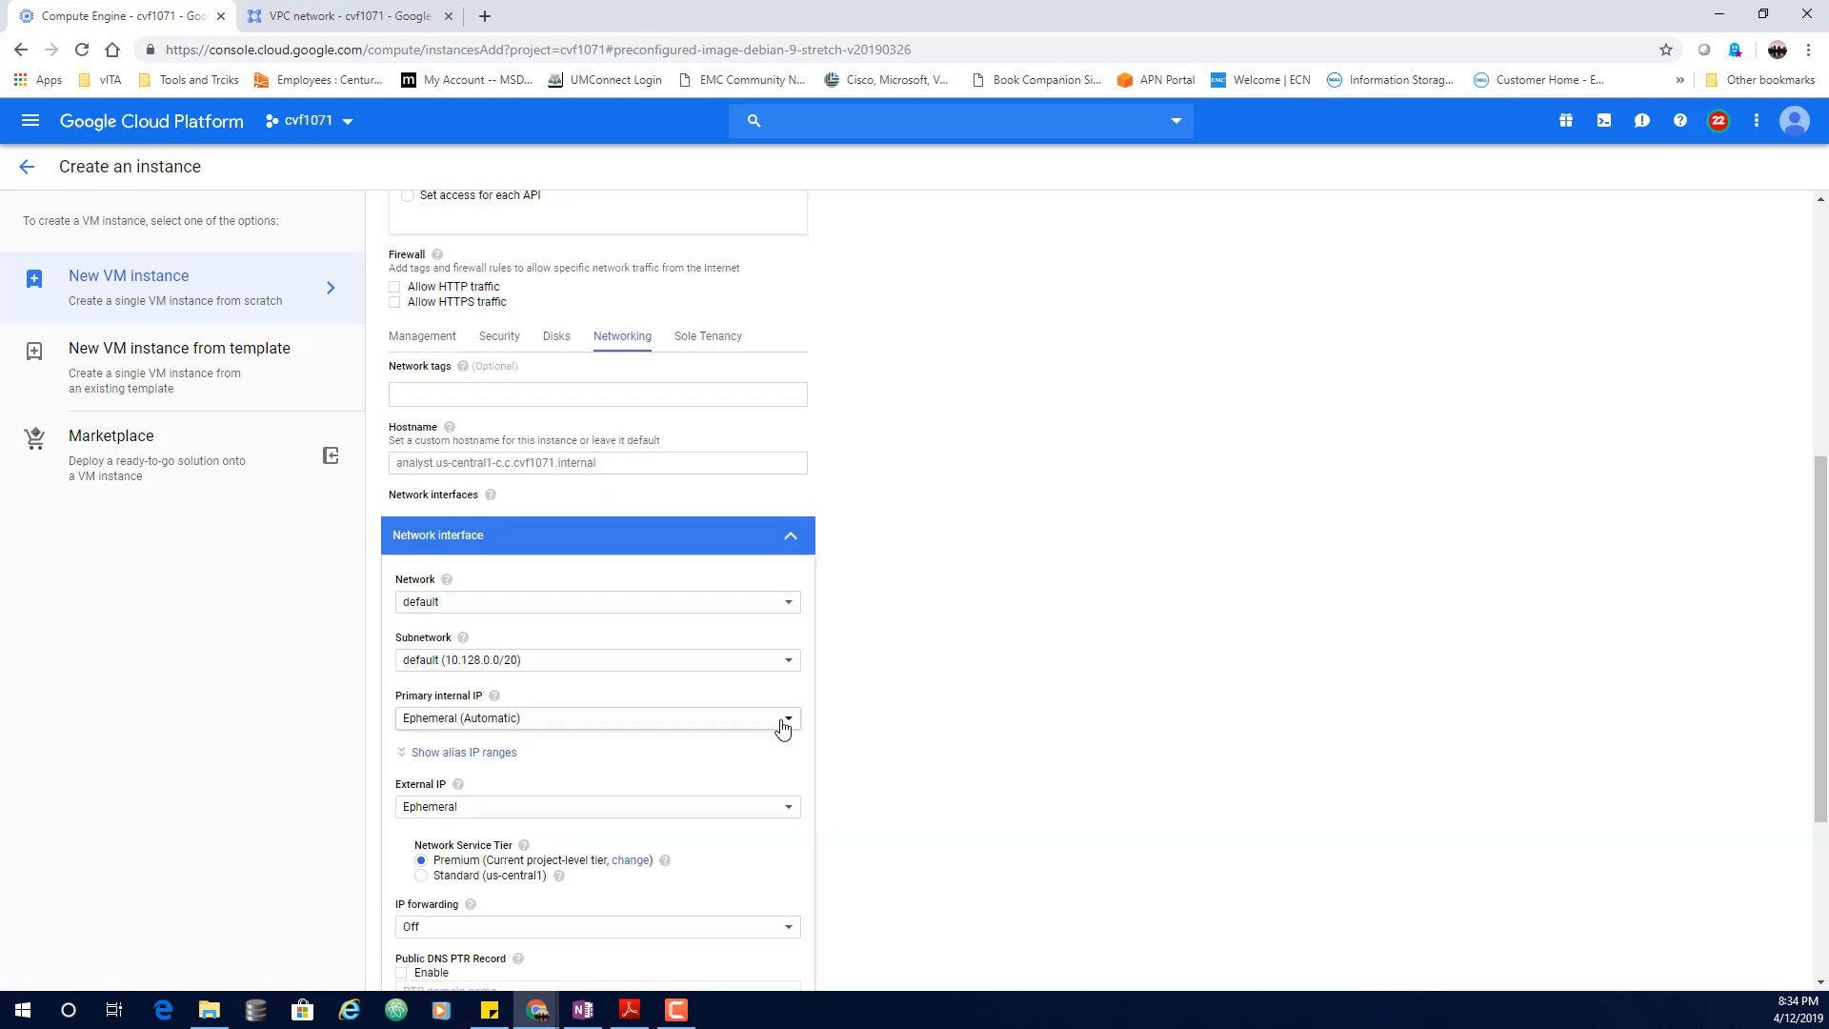
{"action": "left_click", "coordinate": [751, 606]}
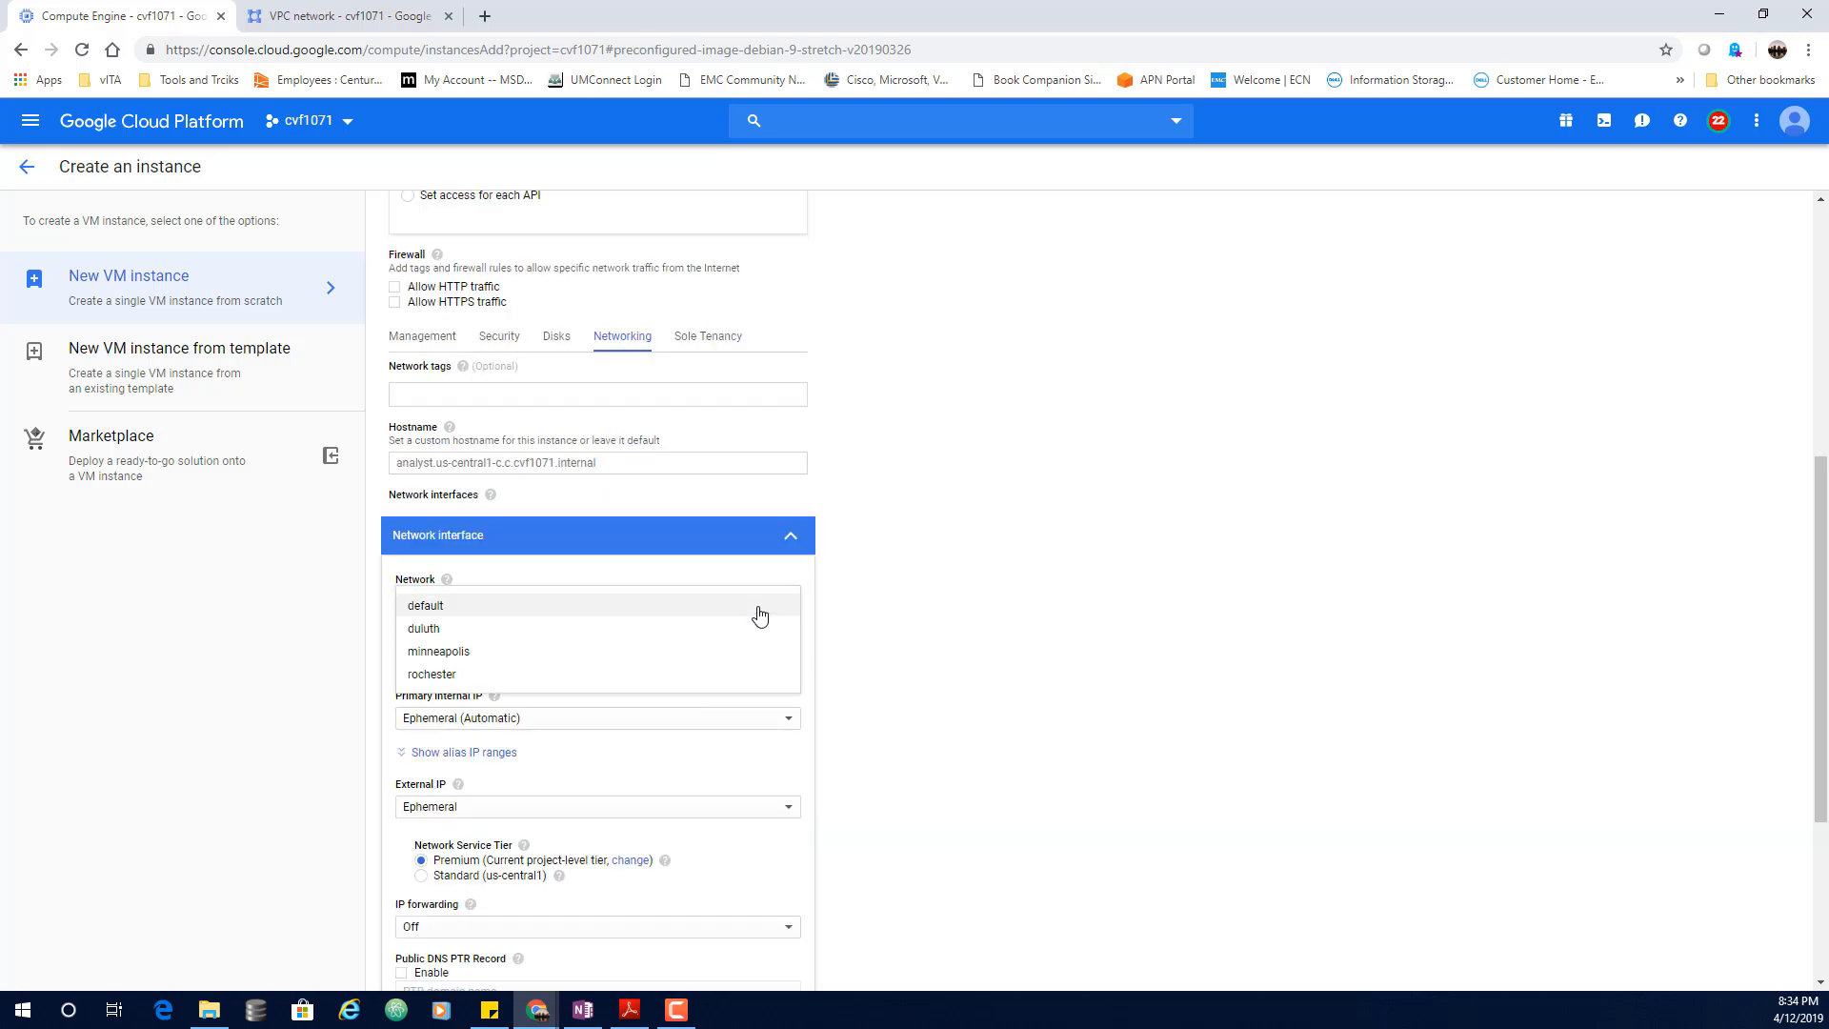
{"action": "left_click", "coordinate": [448, 652]}
{"action": "scroll", "coordinate": [992, 681], "scroll_direction": "down", "scroll_amount": 3}
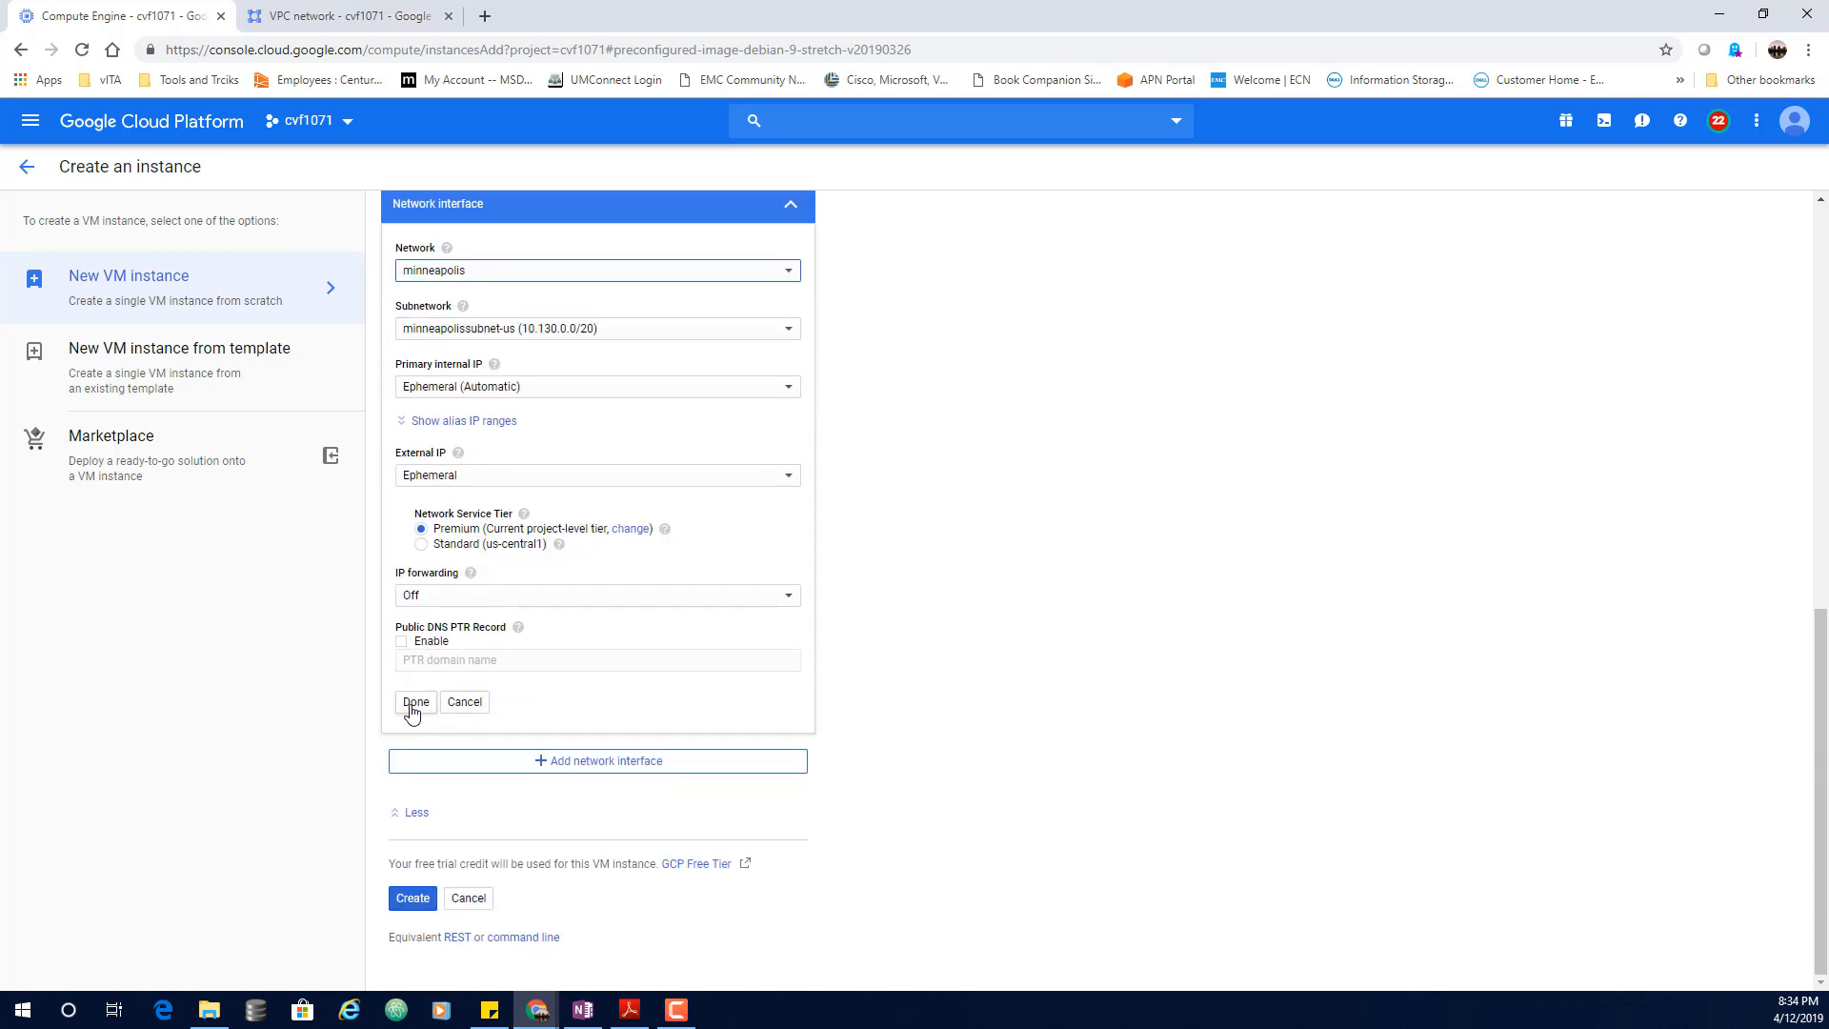
{"action": "left_click", "coordinate": [416, 702]}
{"action": "left_click", "coordinate": [413, 898]}
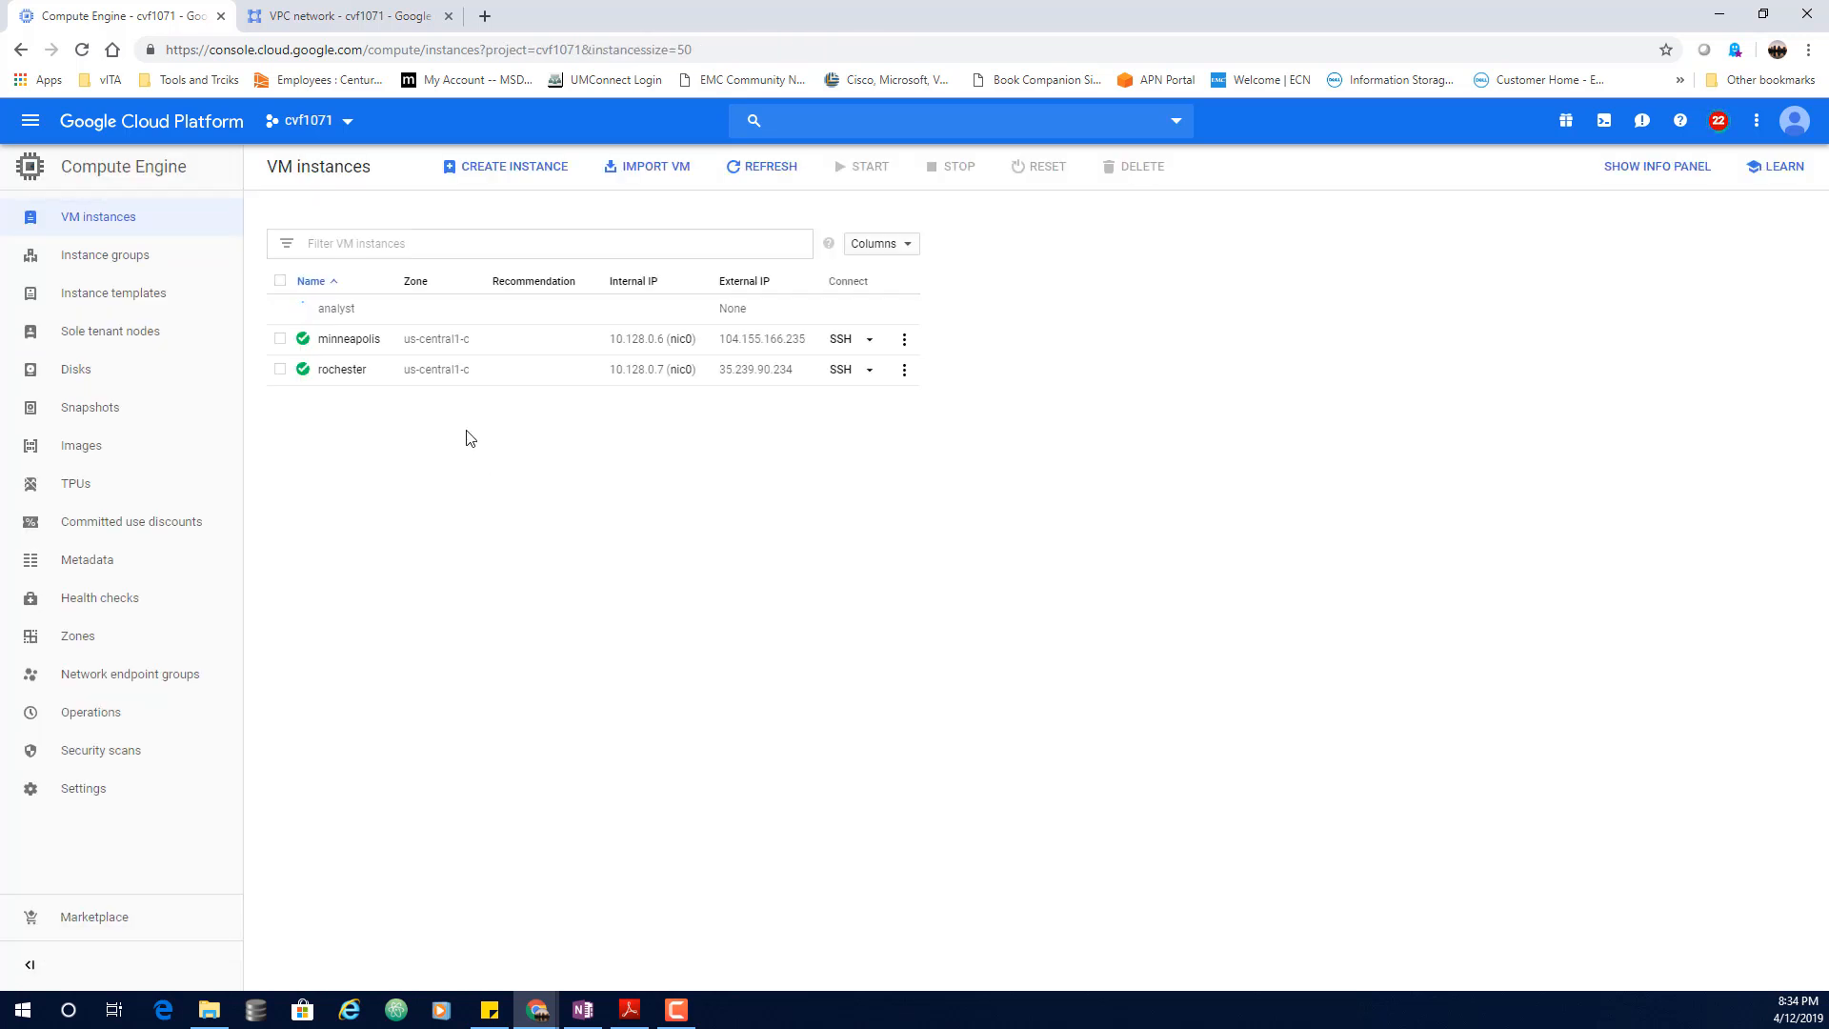
Step: Open an SSH terminal on minneapolis, move it aside, and launch SSH for rochester
{"action": "left_click", "coordinate": [840, 340]}
{"action": "left_click_drag", "start_coordinate": [1050, 7], "coordinate": [1236, 46]}
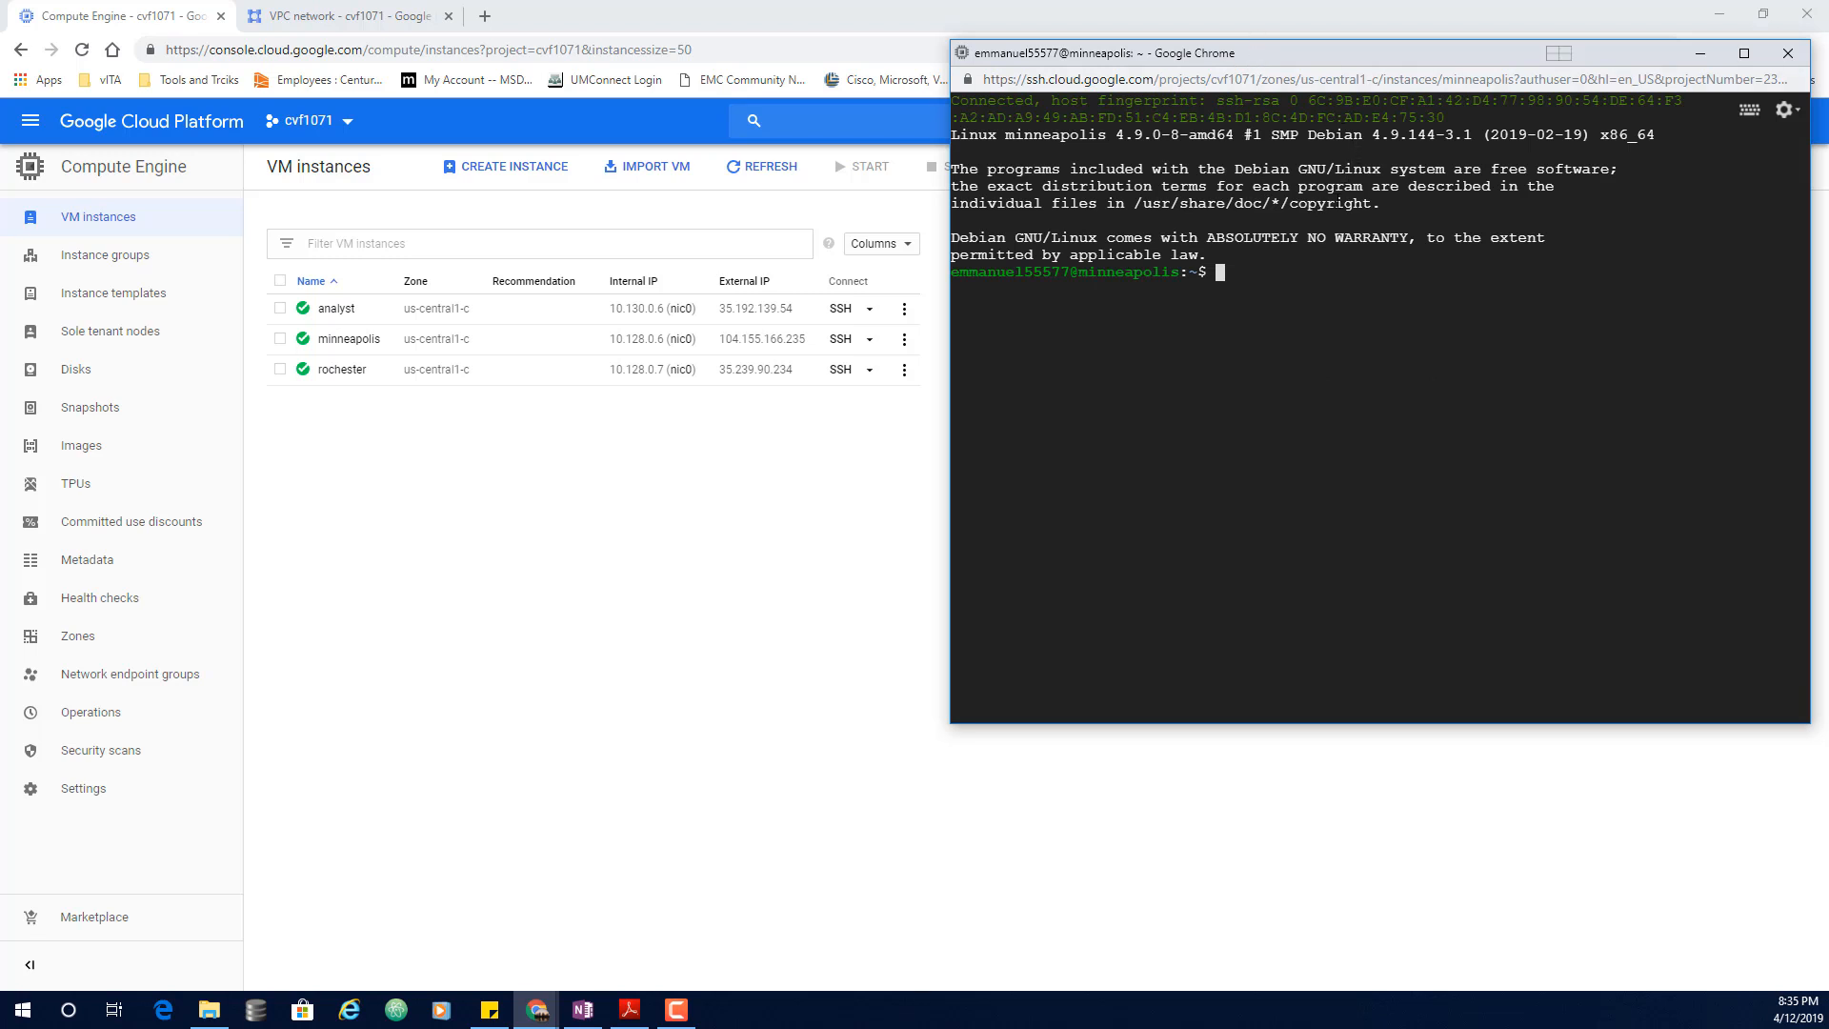
{"action": "left_click", "coordinate": [839, 376]}
Step: Install nginx-light on minneapolis with 'sudo apt-get install nginx-light -y'
{"action": "left_click_drag", "start_coordinate": [1056, 20], "coordinate": [372, 23]}
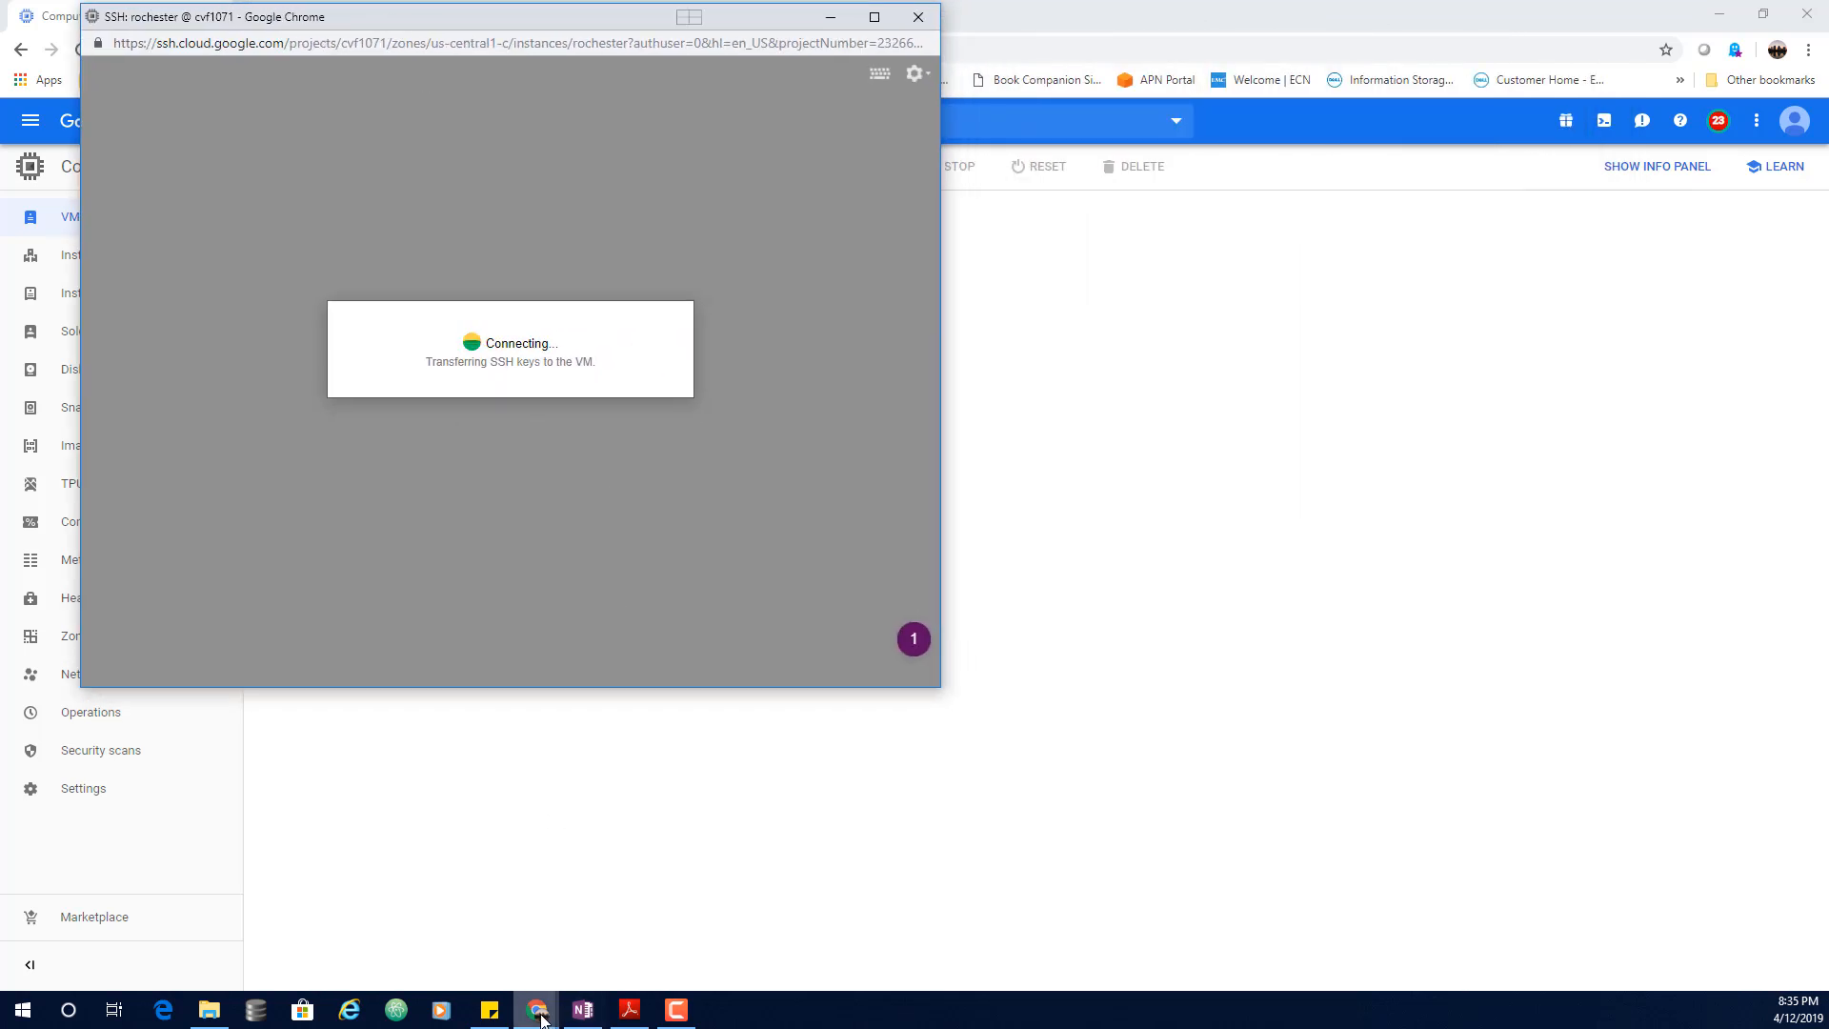
{"action": "mouse_move", "coordinate": [540, 1016]}
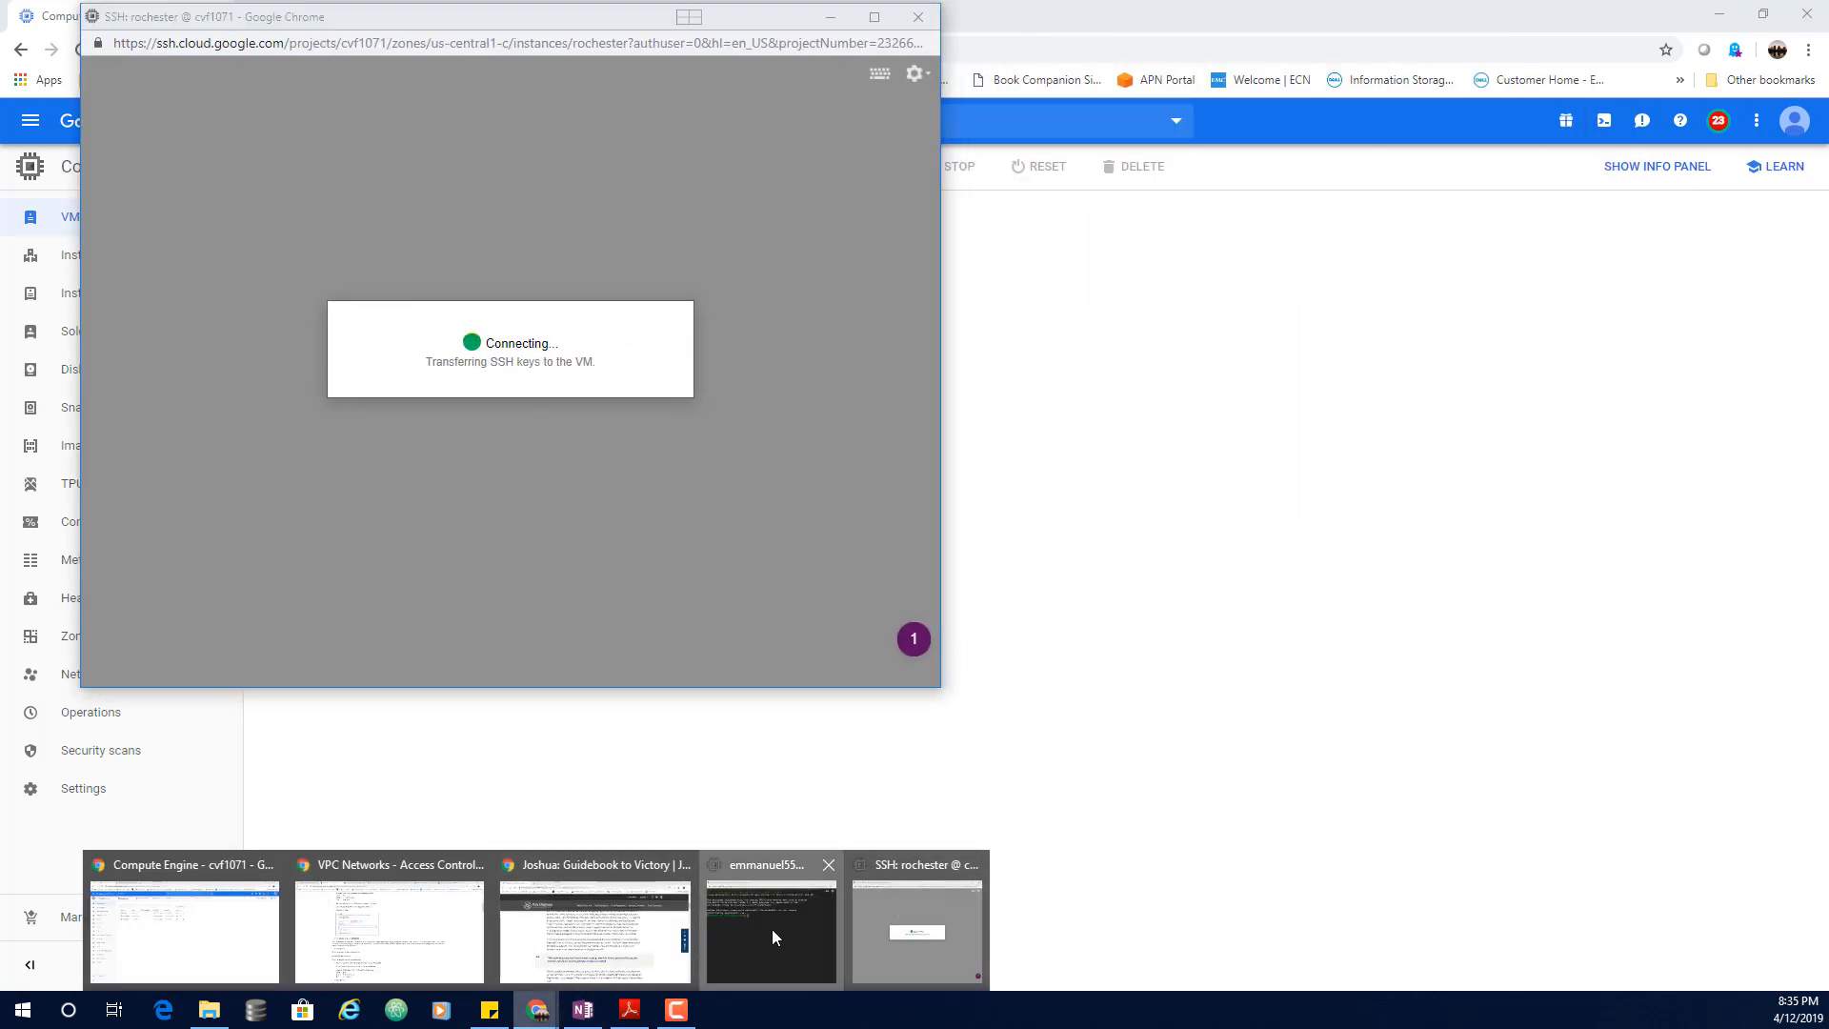
{"action": "left_click", "coordinate": [772, 929]}
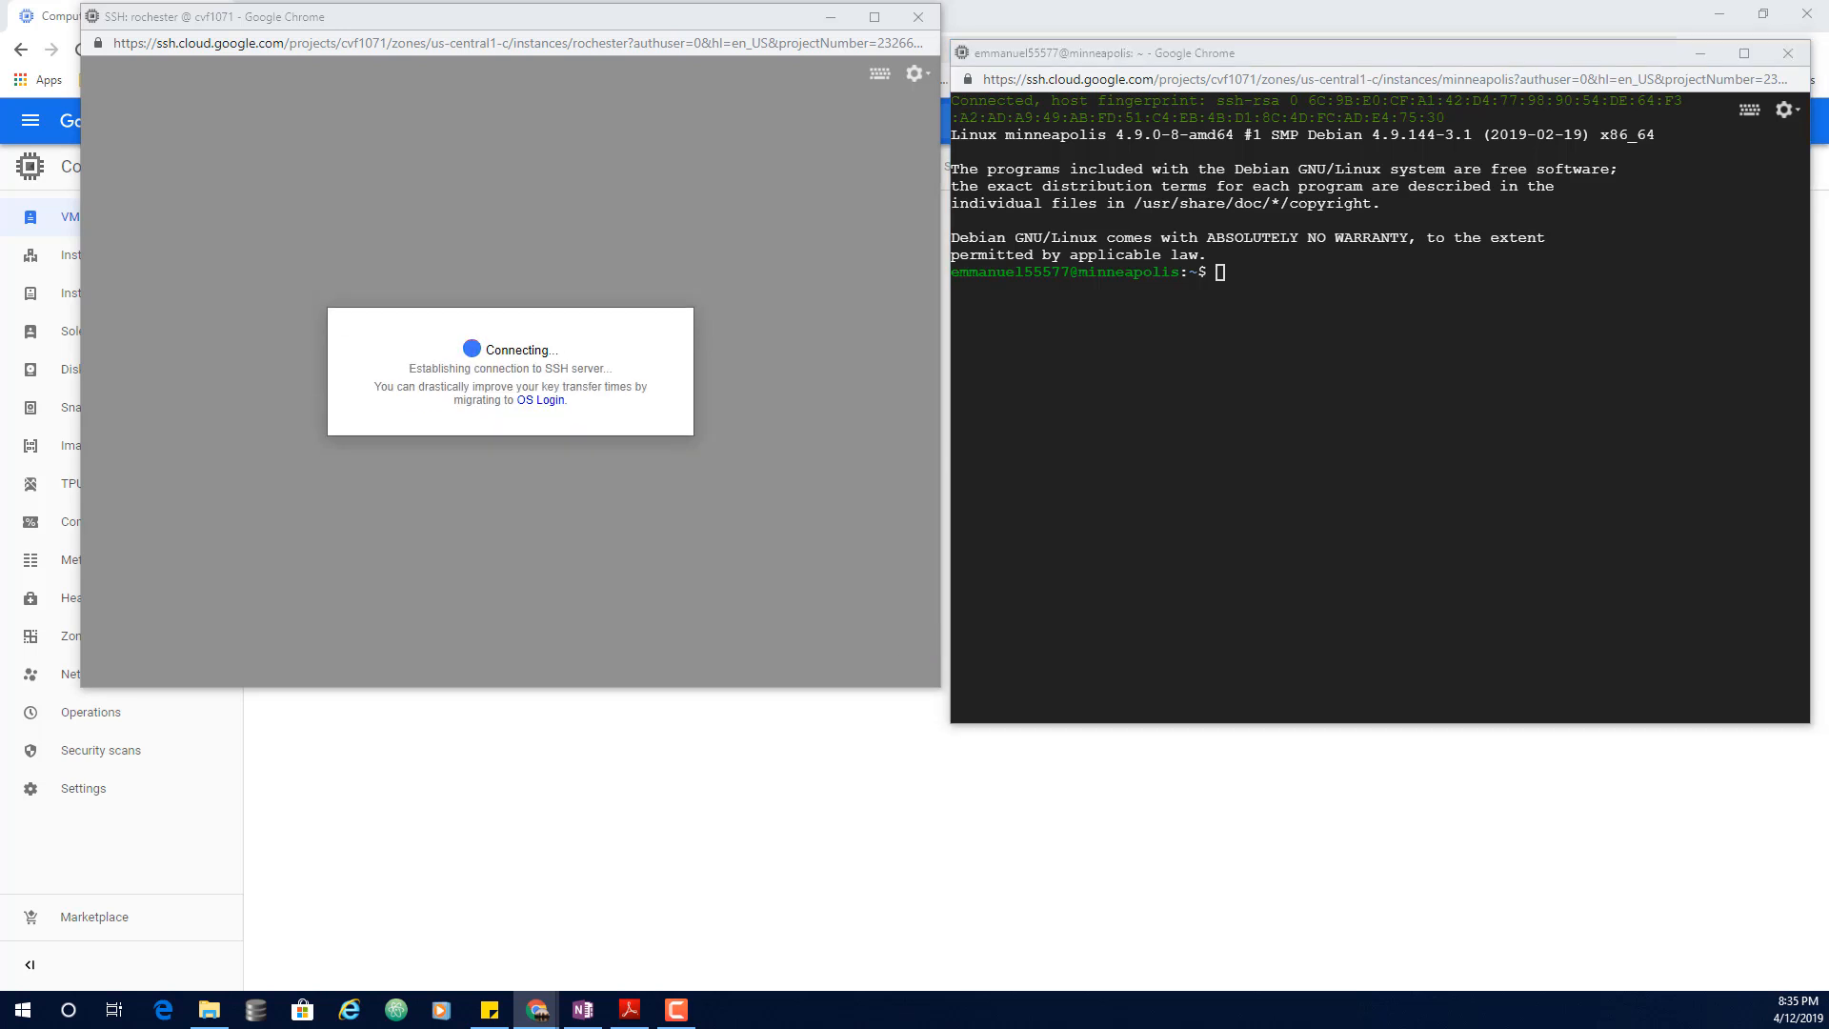
{"action": "left_click", "coordinate": [1277, 302]}
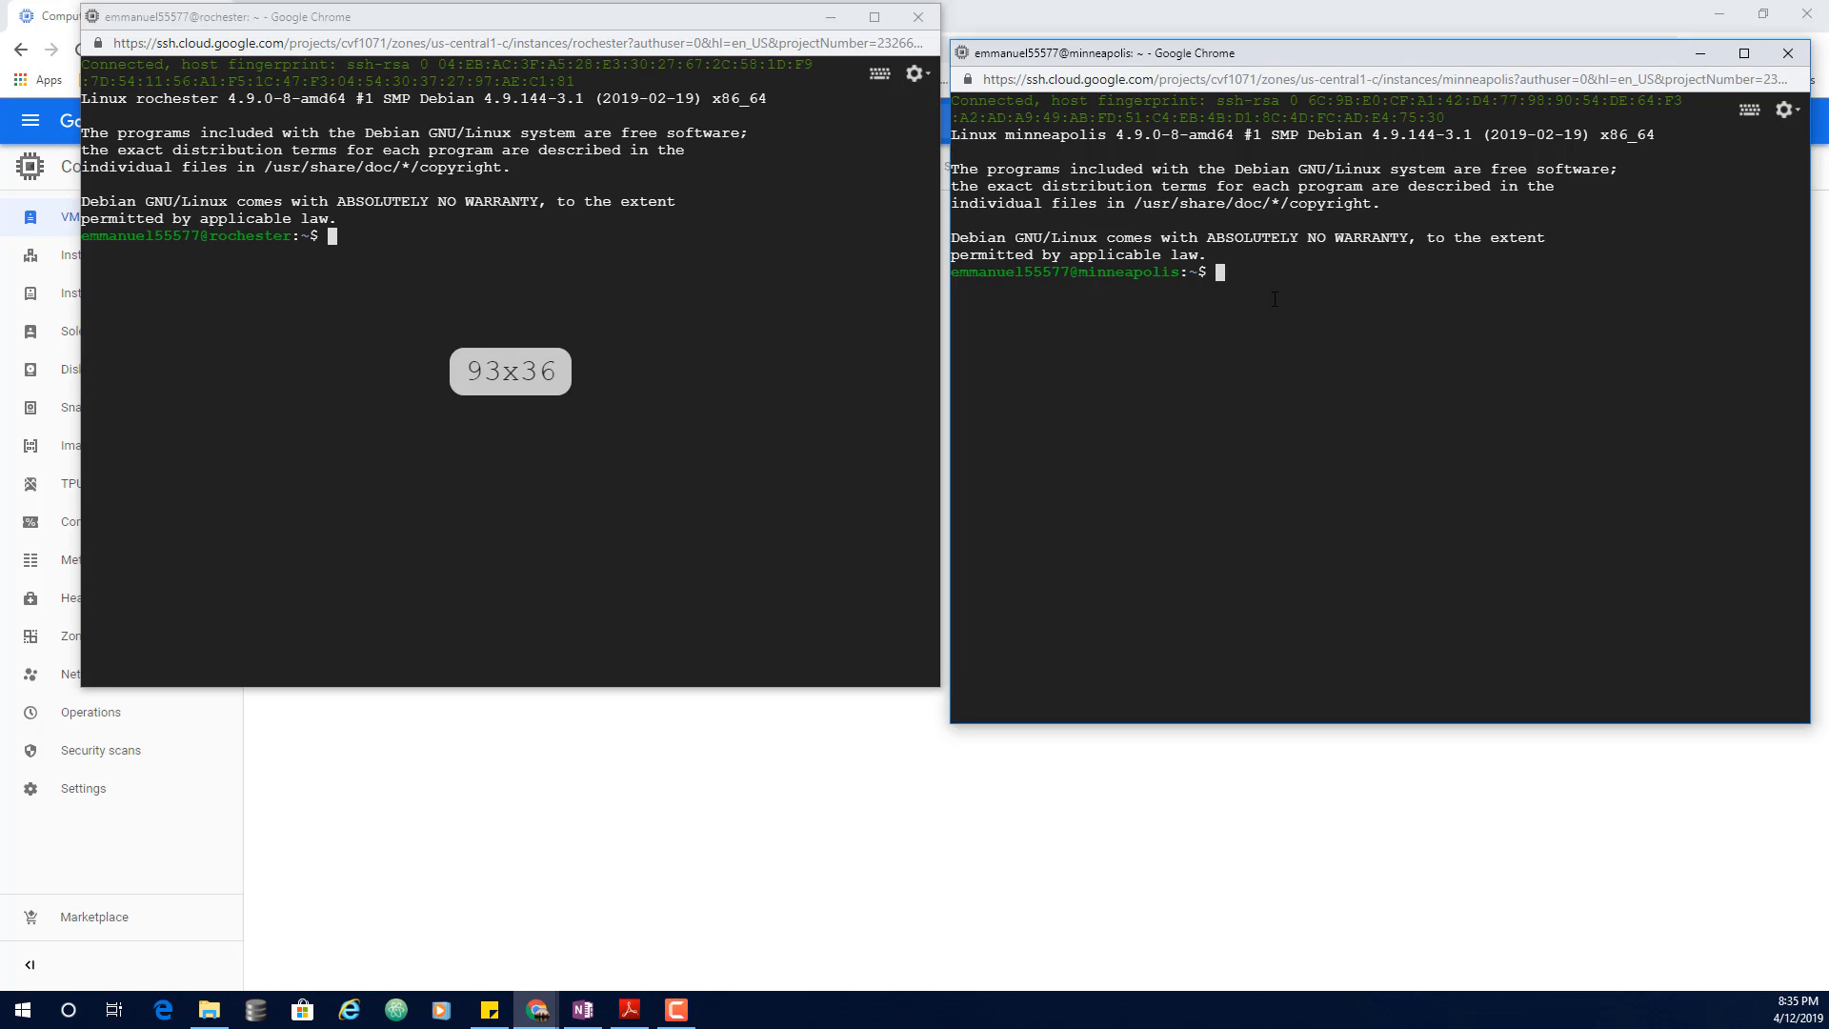
{"action": "type", "text": "sudo apt-get install nginx-light -y"}
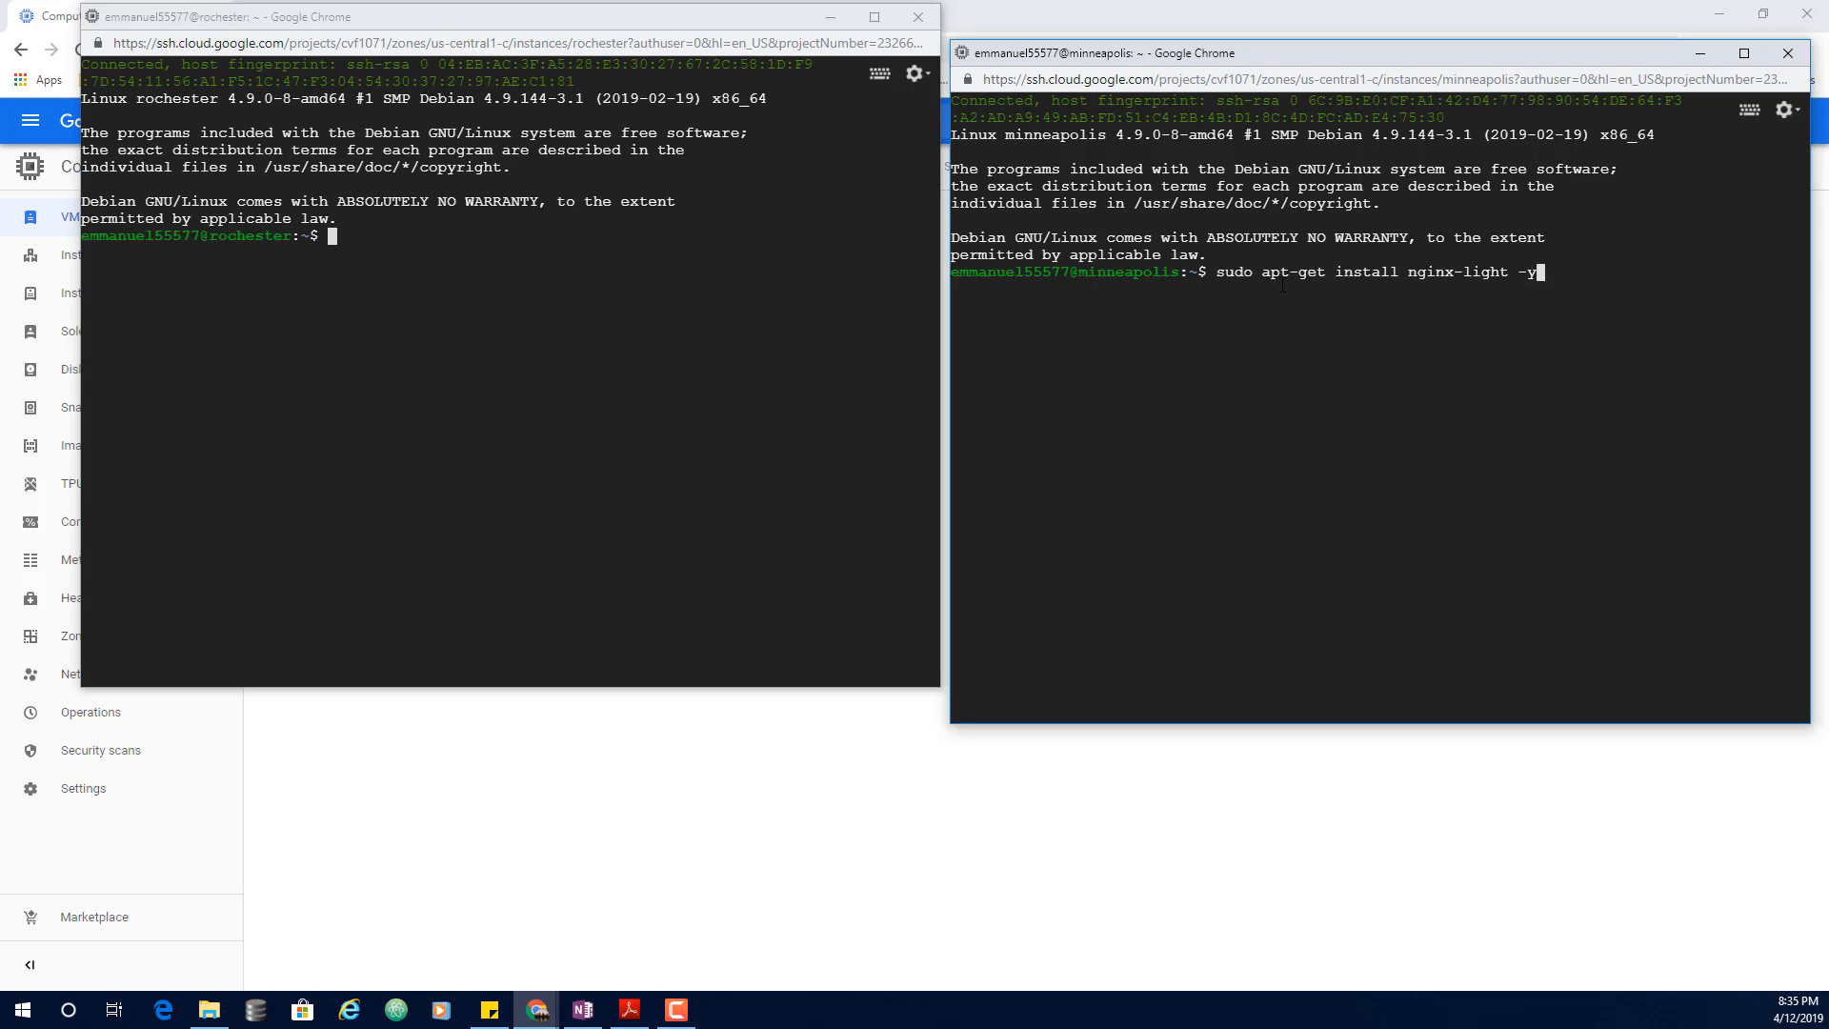
{"action": "key", "text": "Return"}
Step: Run the same nginx-light install command on rochester
{"action": "left_click", "coordinate": [350, 249]}
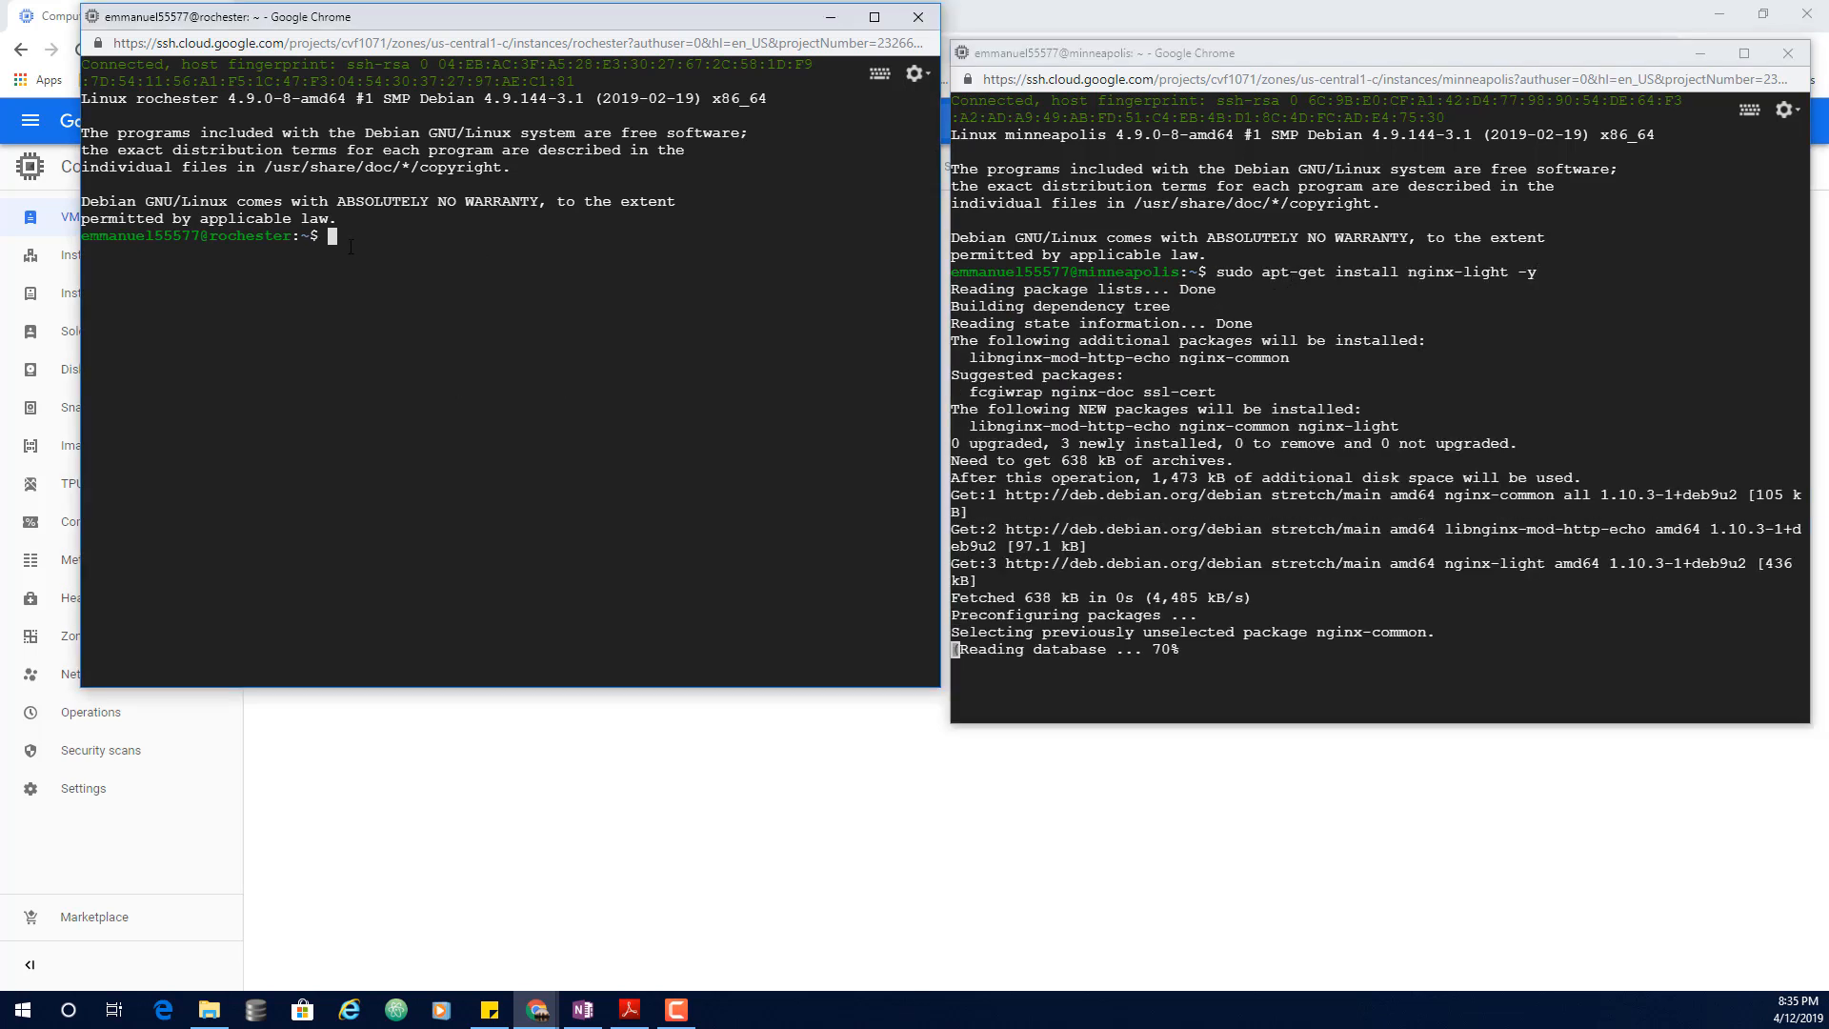
{"action": "type", "text": "sudo apt-get install nginx-light -y"}
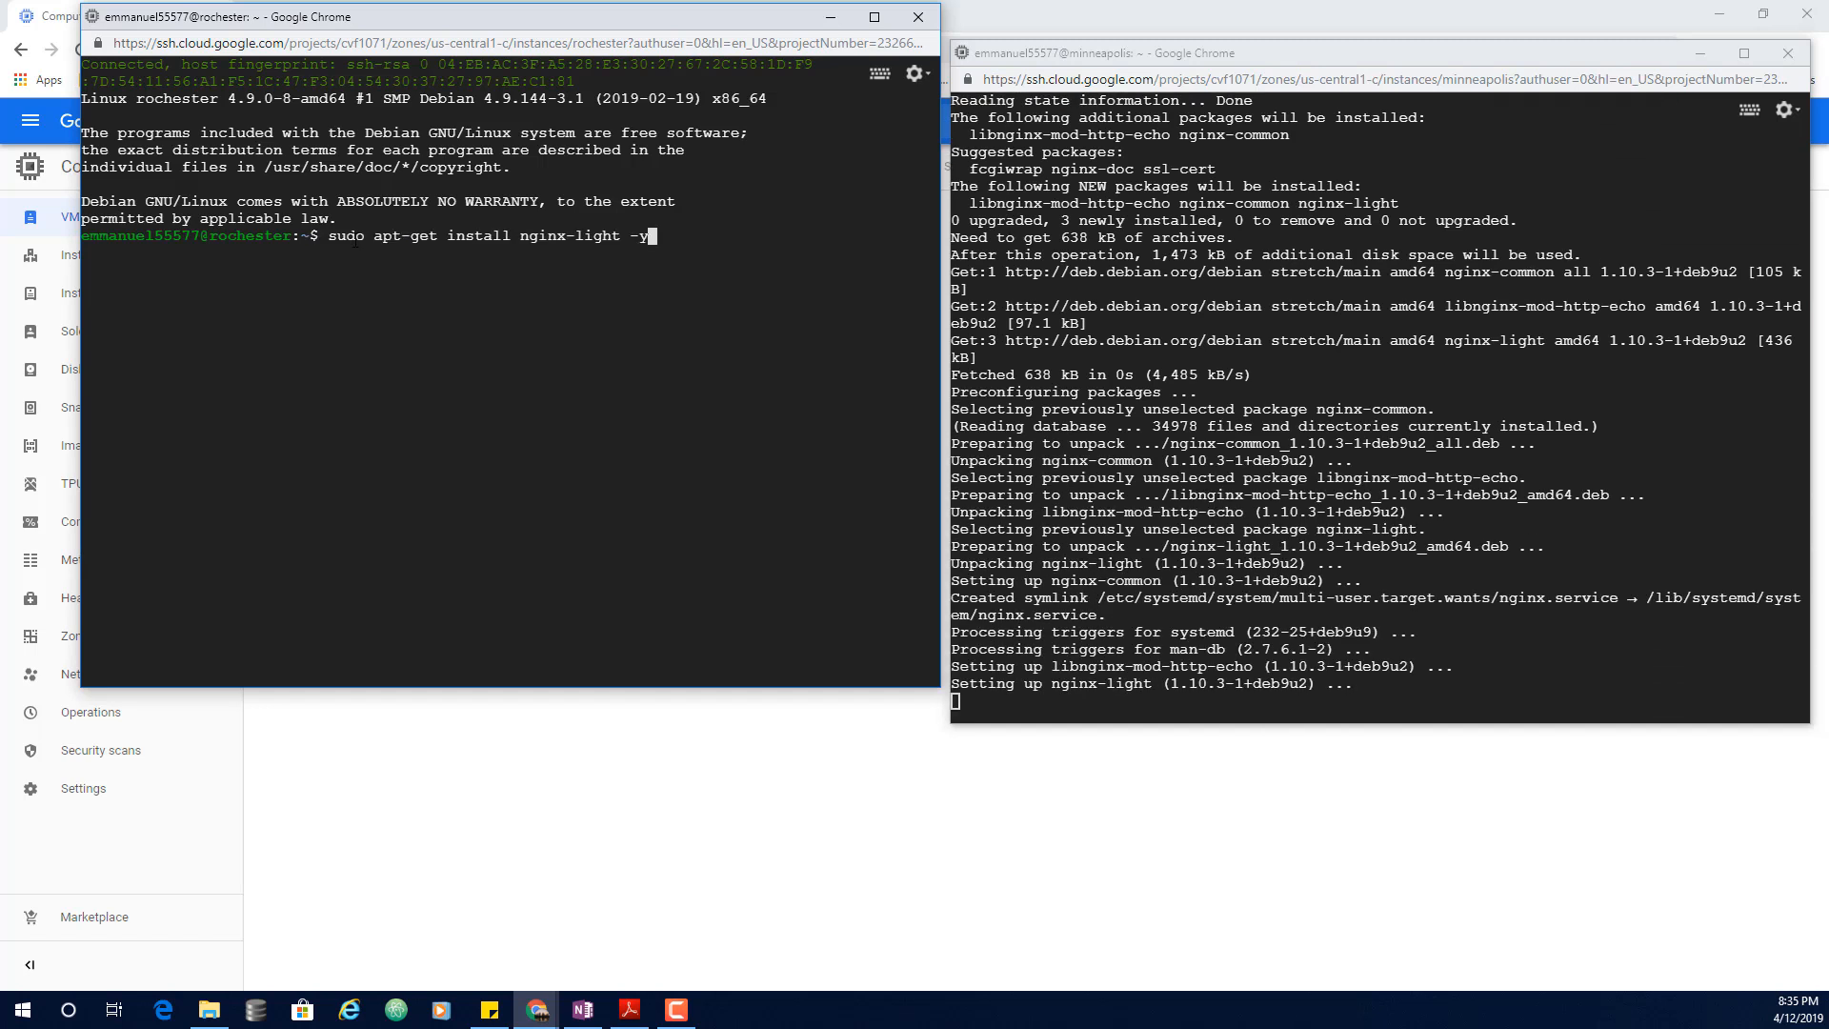
{"action": "key", "text": "Return"}
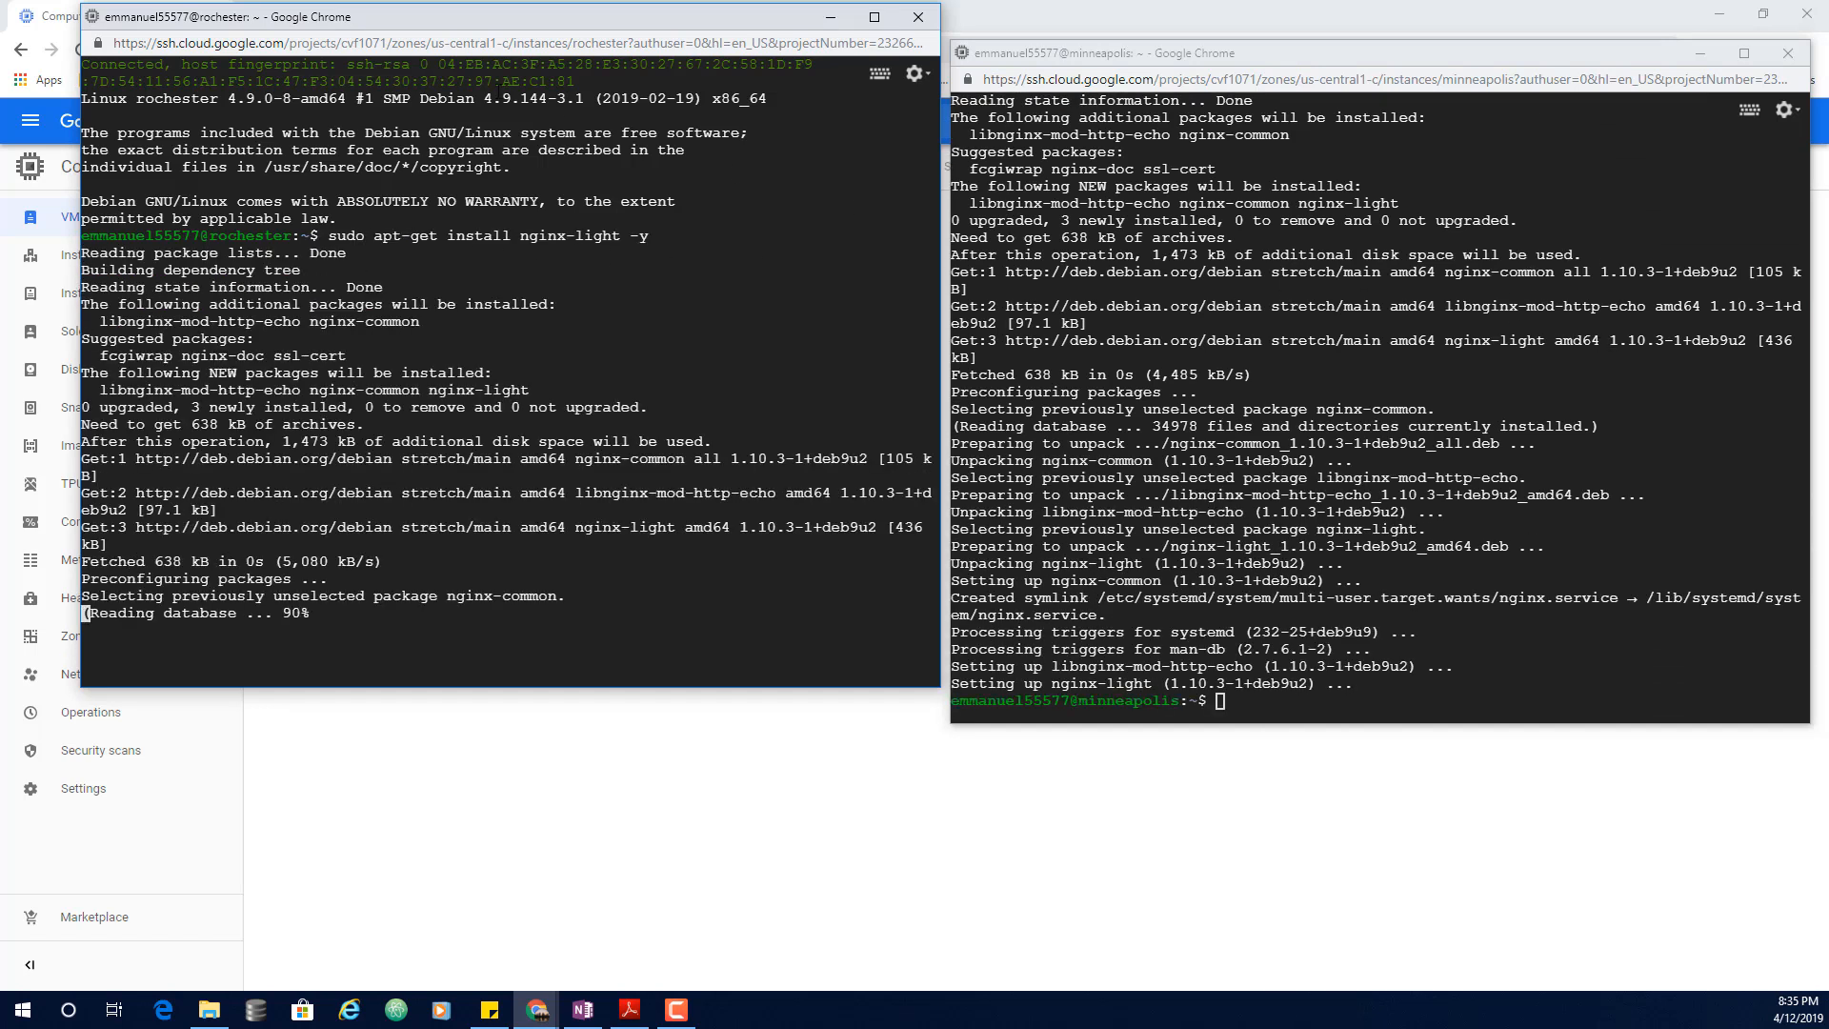
{"action": "left_click_drag", "start_coordinate": [455, 25], "coordinate": [429, 65]}
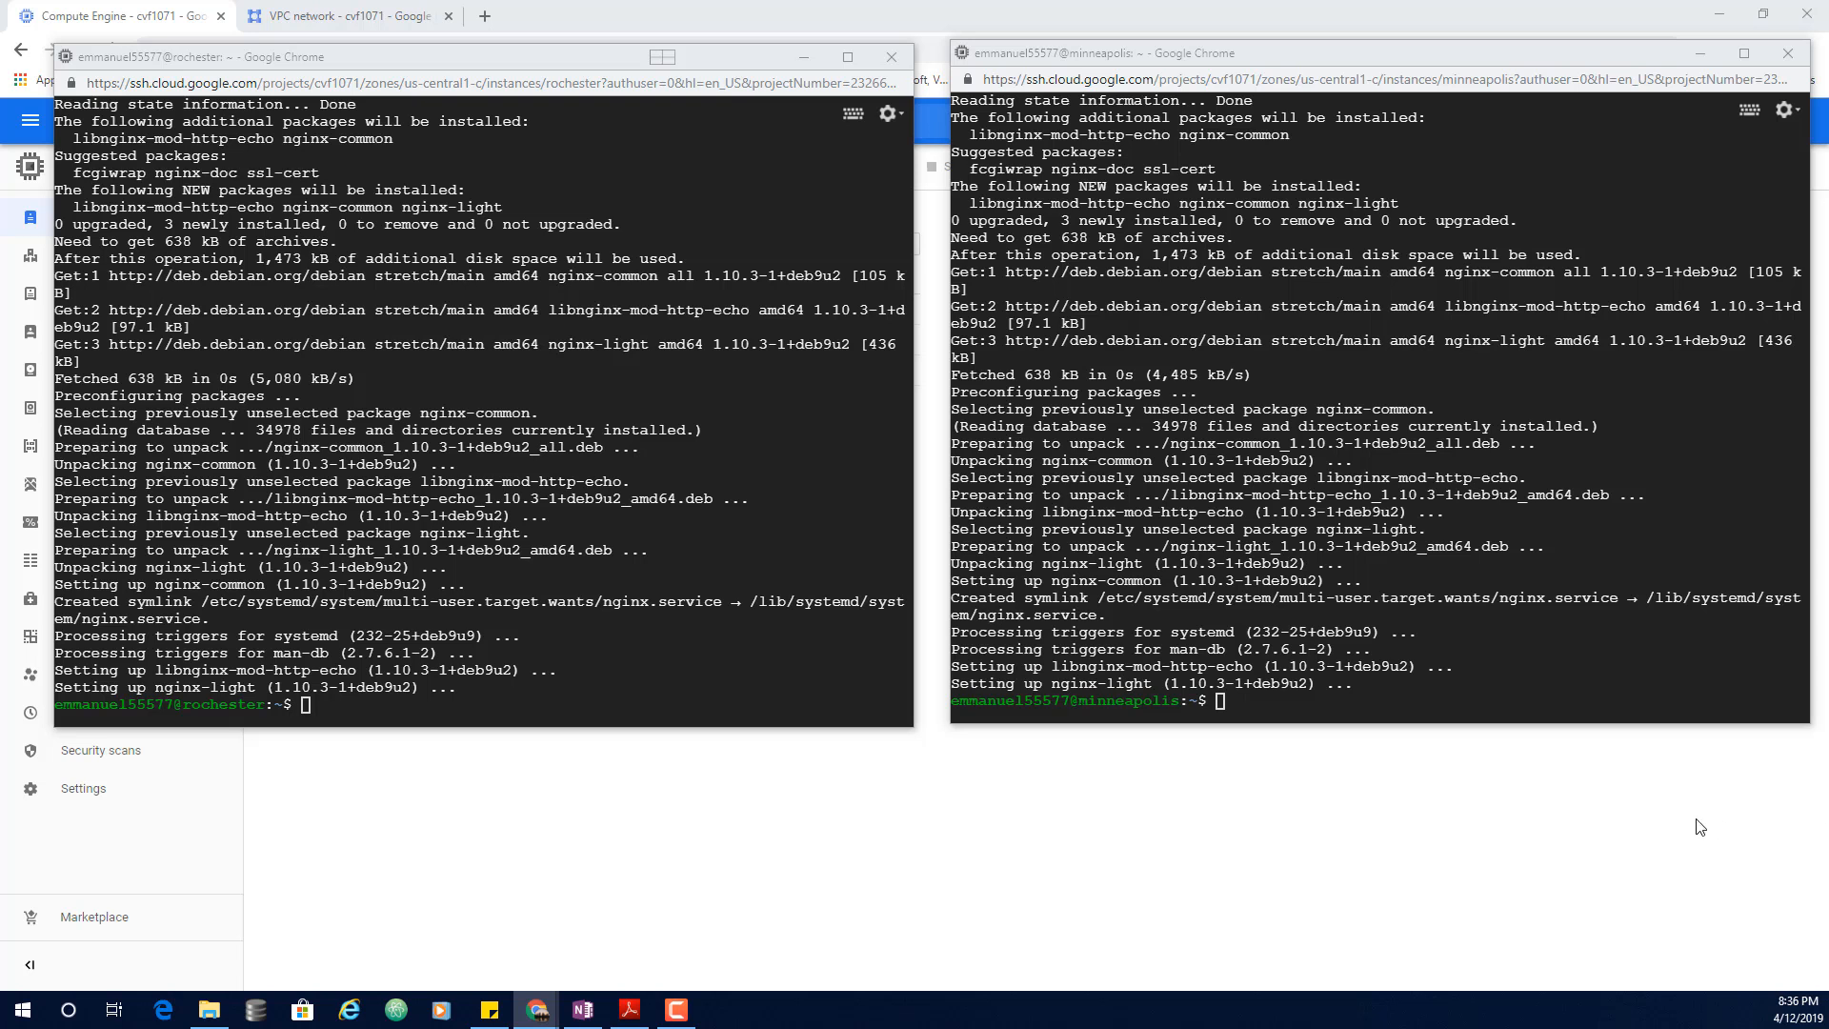
{"action": "left_click", "coordinate": [1315, 703]}
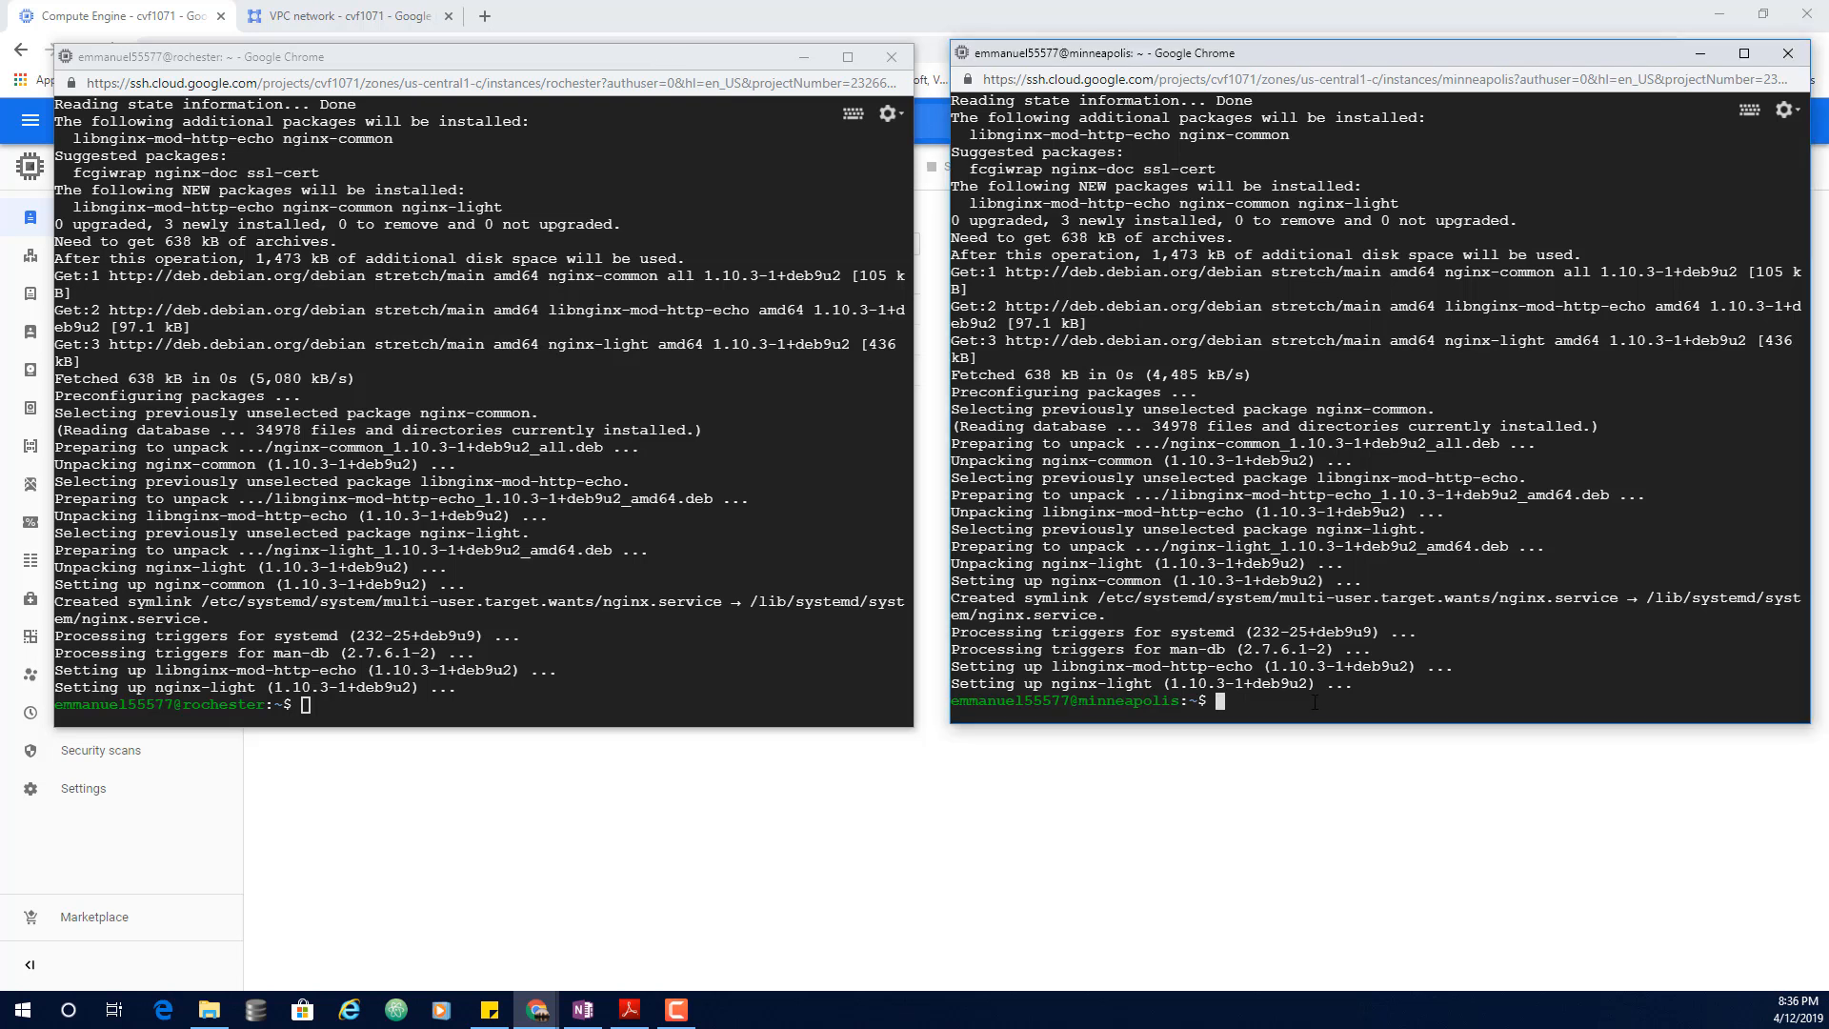
{"action": "type", "text": "sudo nano /var/www/html/index.nginx-debian.html"}
Step: Retitle rochester's nginx default page to 'Welcome to Rochester!' in nano and save it
{"action": "key", "text": "Return"}
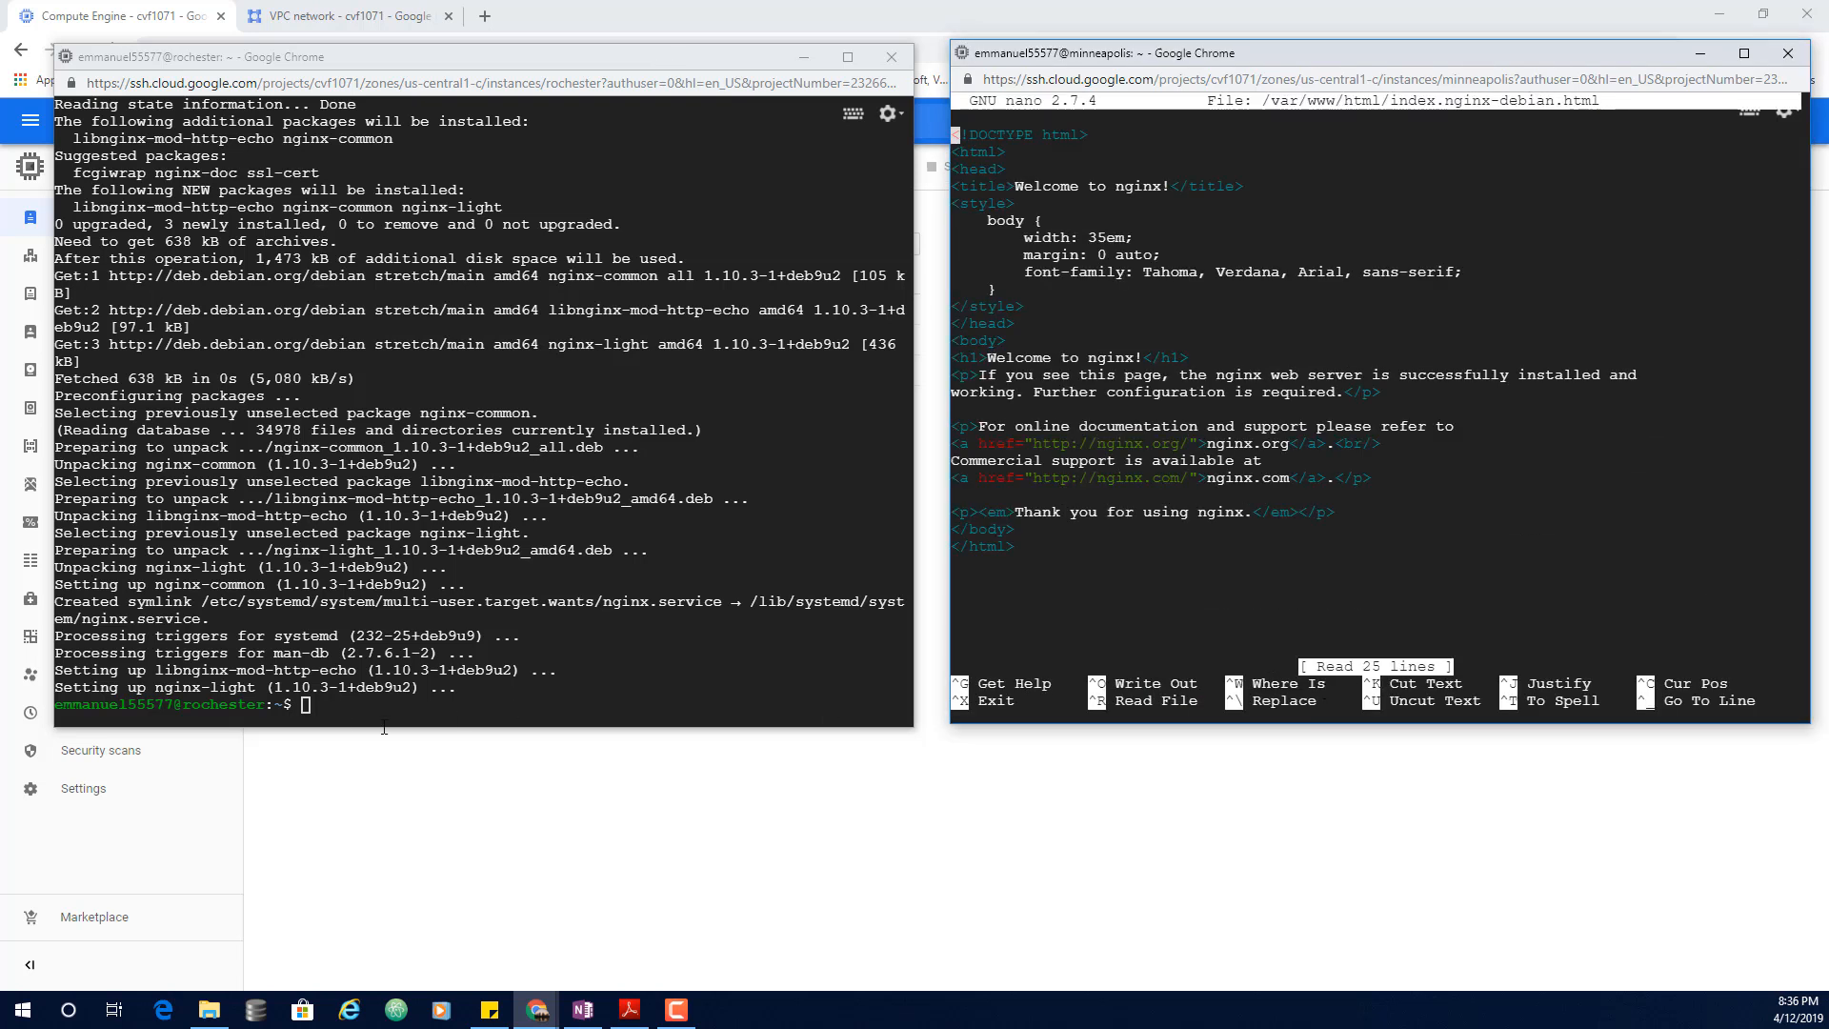
{"action": "left_click", "coordinate": [382, 720]}
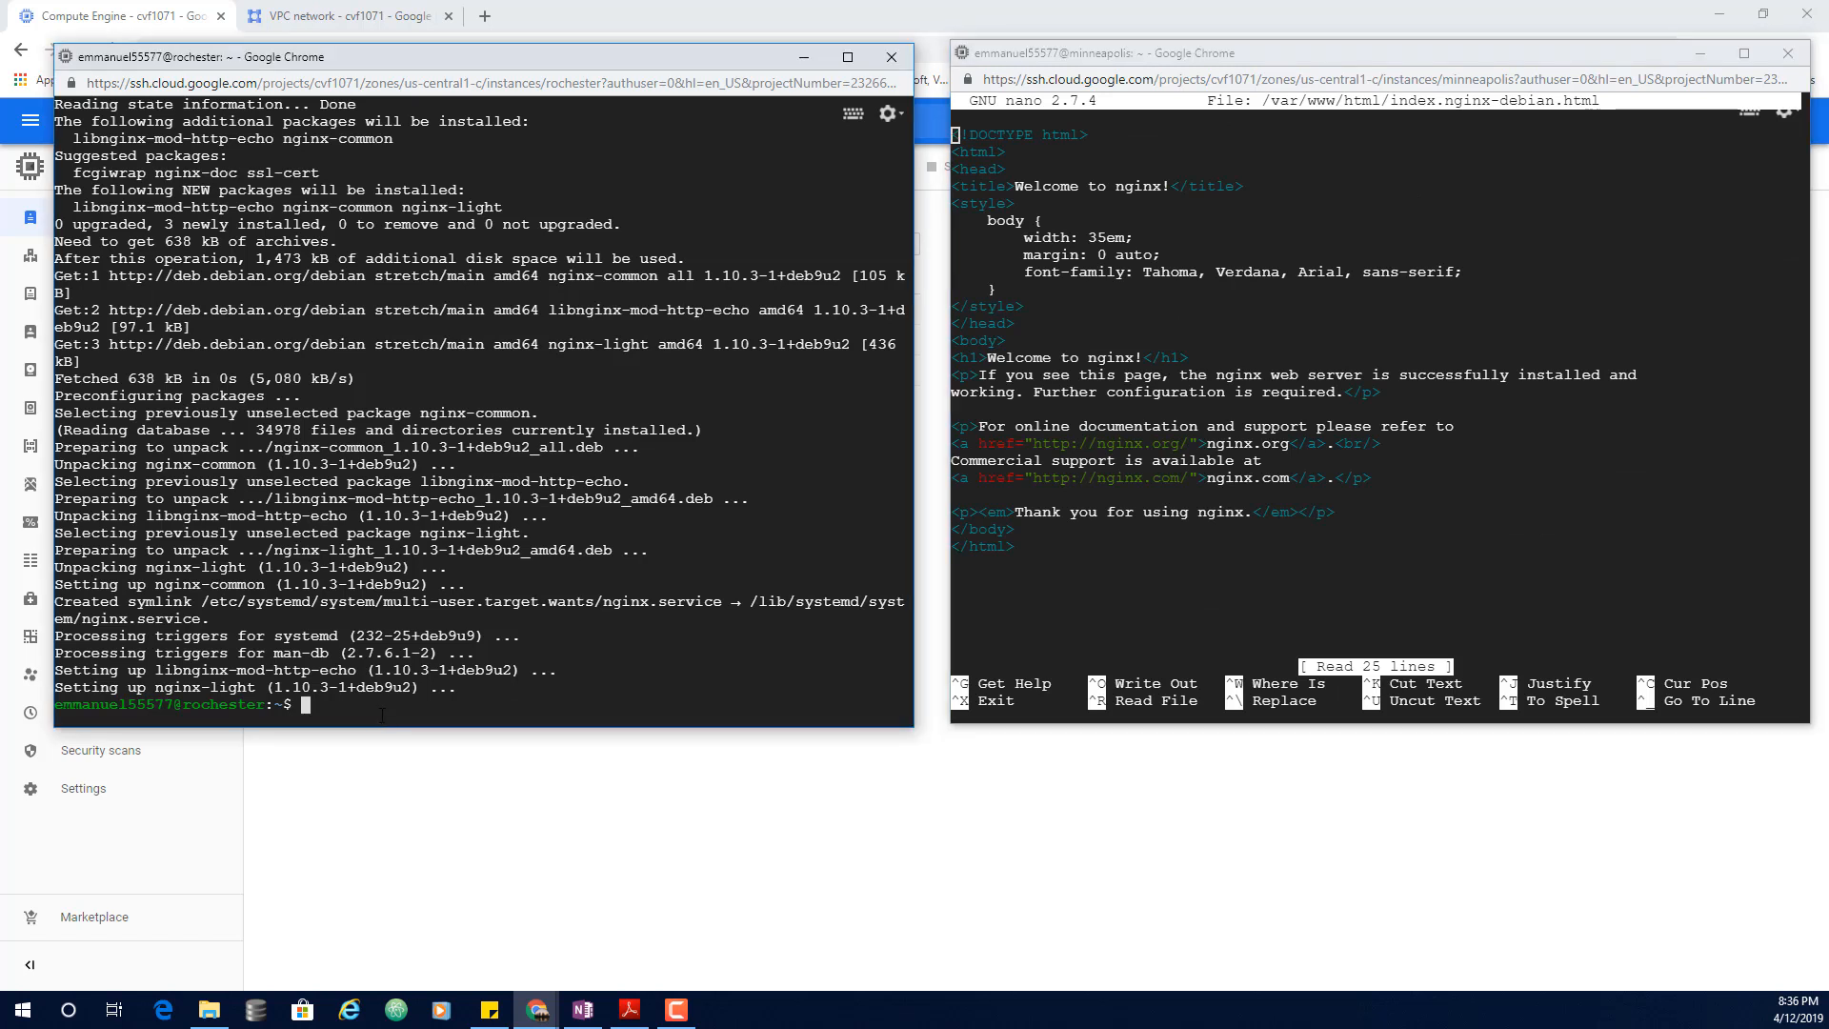
{"action": "type", "text": "sudo nano /var/www/html/index.nginx-debian.html"}
{"action": "key", "text": "Return"}
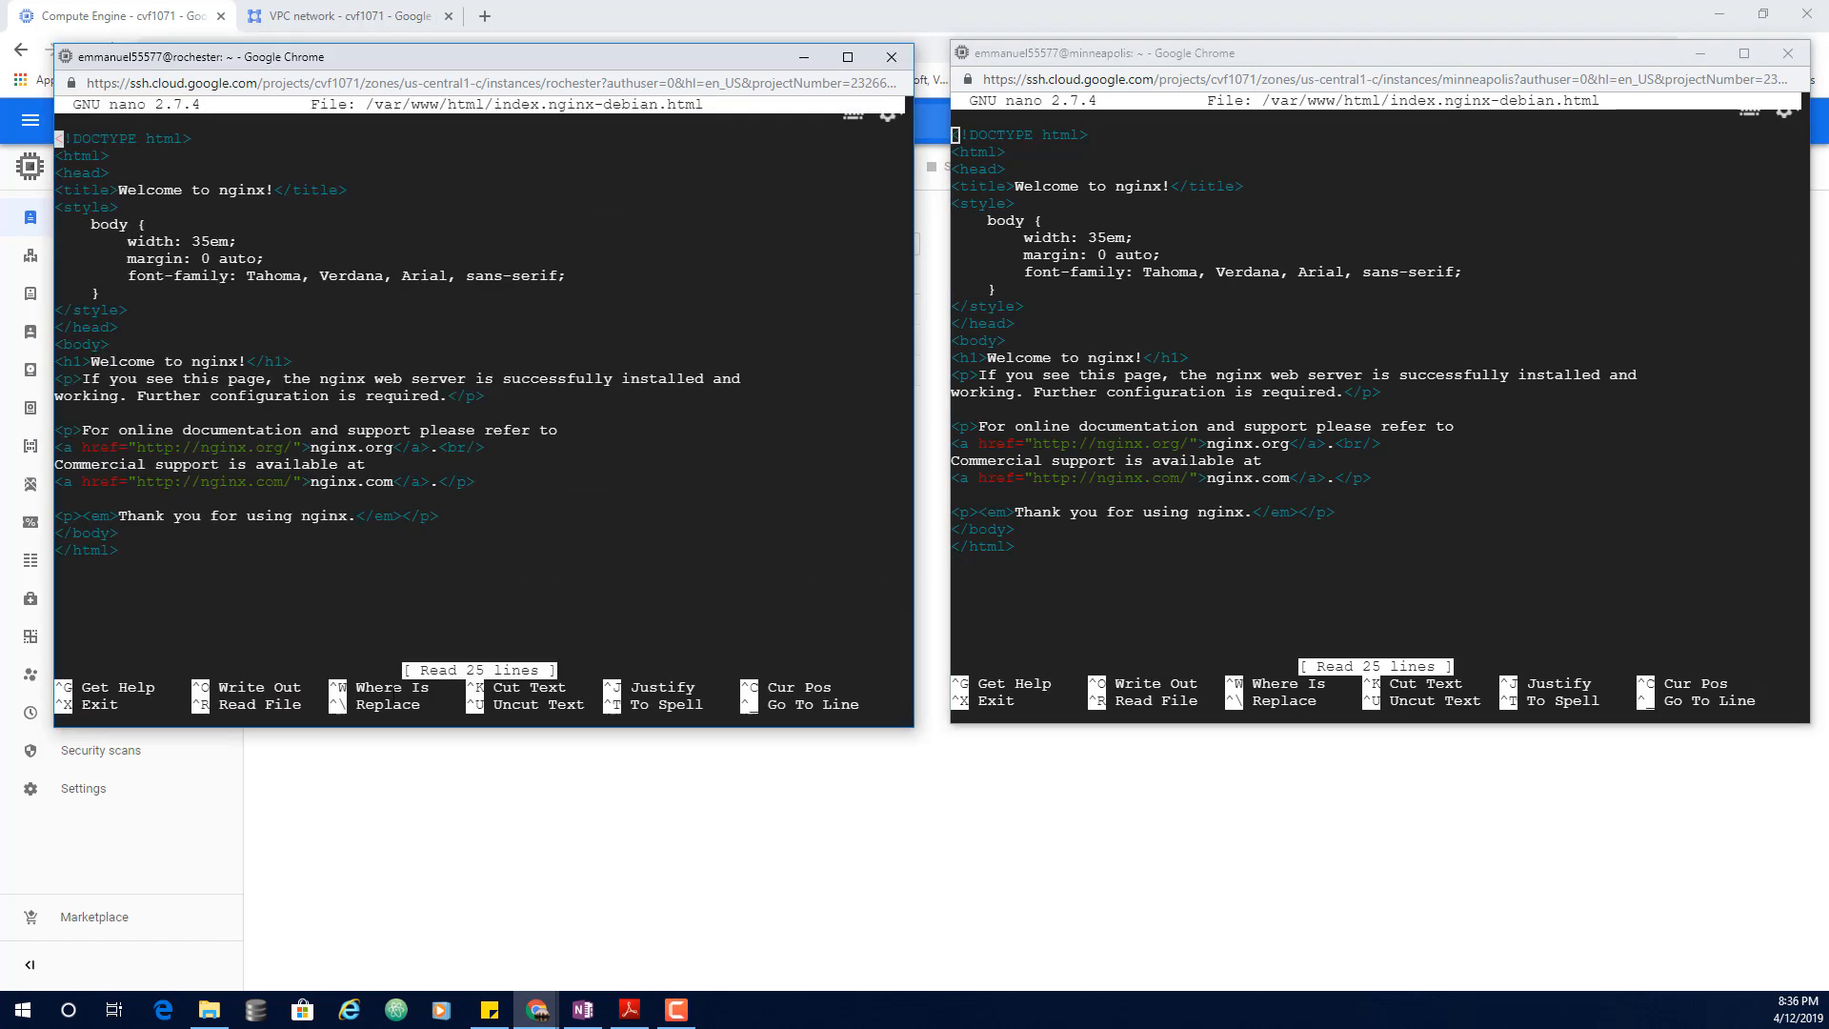
{"action": "key", "text": "Down"}
{"action": "key", "text": "Down"}
{"action": "key", "text": "Down"}
{"action": "key", "text": "Right"}
{"action": "key", "text": "Right"}
{"action": "key", "text": "Right"}
{"action": "key", "text": "Right"}
{"action": "key", "text": "Right"}
{"action": "key", "text": "Right"}
{"action": "key", "text": "Right"}
{"action": "key", "text": "Right"}
{"action": "key", "text": "Right"}
{"action": "key", "text": "Right"}
{"action": "key", "text": "Right"}
{"action": "key", "text": "Right"}
{"action": "key", "text": "Right"}
{"action": "key", "text": "Right"}
{"action": "key", "text": "Right"}
{"action": "key", "text": "Right"}
{"action": "key", "text": "Right"}
{"action": "key", "text": "Right"}
{"action": "key", "text": "Right"}
{"action": "key", "text": "Right"}
{"action": "key", "text": "Right"}
{"action": "key", "text": "Right"}
{"action": "key", "text": "Right"}
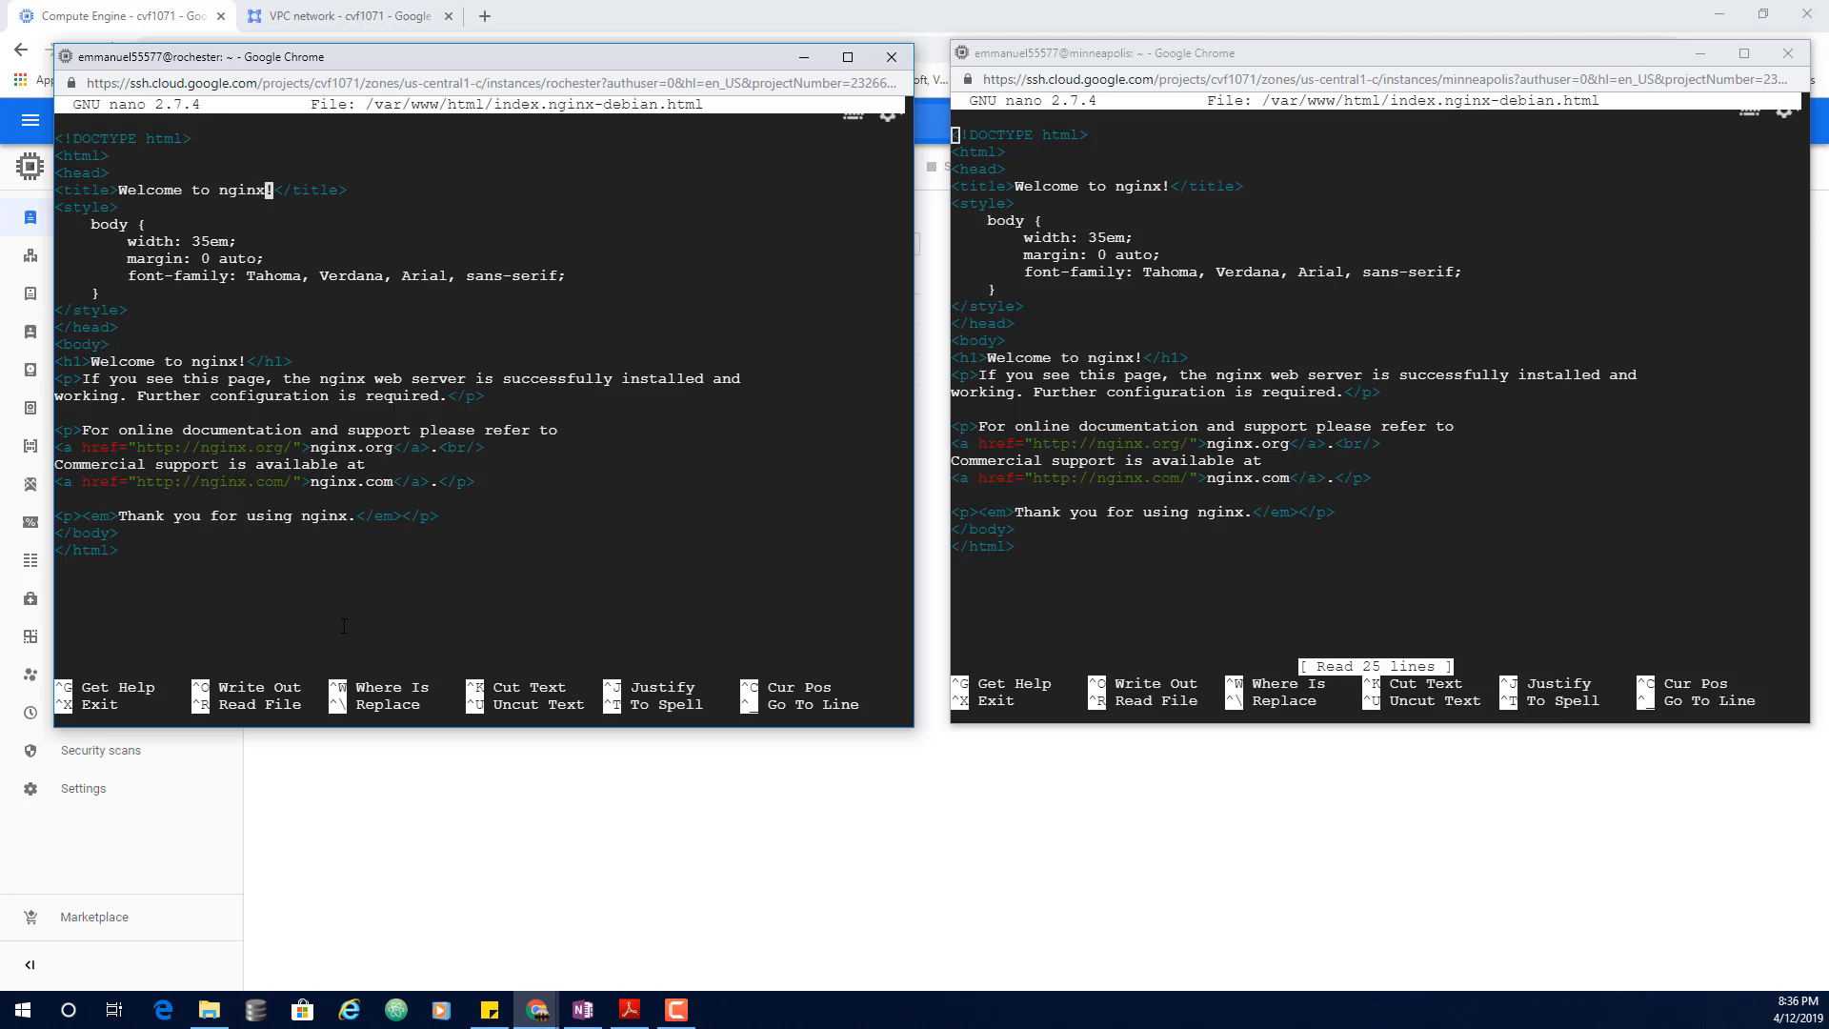
{"action": "key", "text": "BackSpace"}
{"action": "key", "text": "BackSpace"}
{"action": "key", "text": "BackSpace"}
{"action": "key", "text": "BackSpace"}
{"action": "key", "text": "BackSpace"}
{"action": "type", "text": "Rochester"}
{"action": "key", "text": "ctrl+o"}
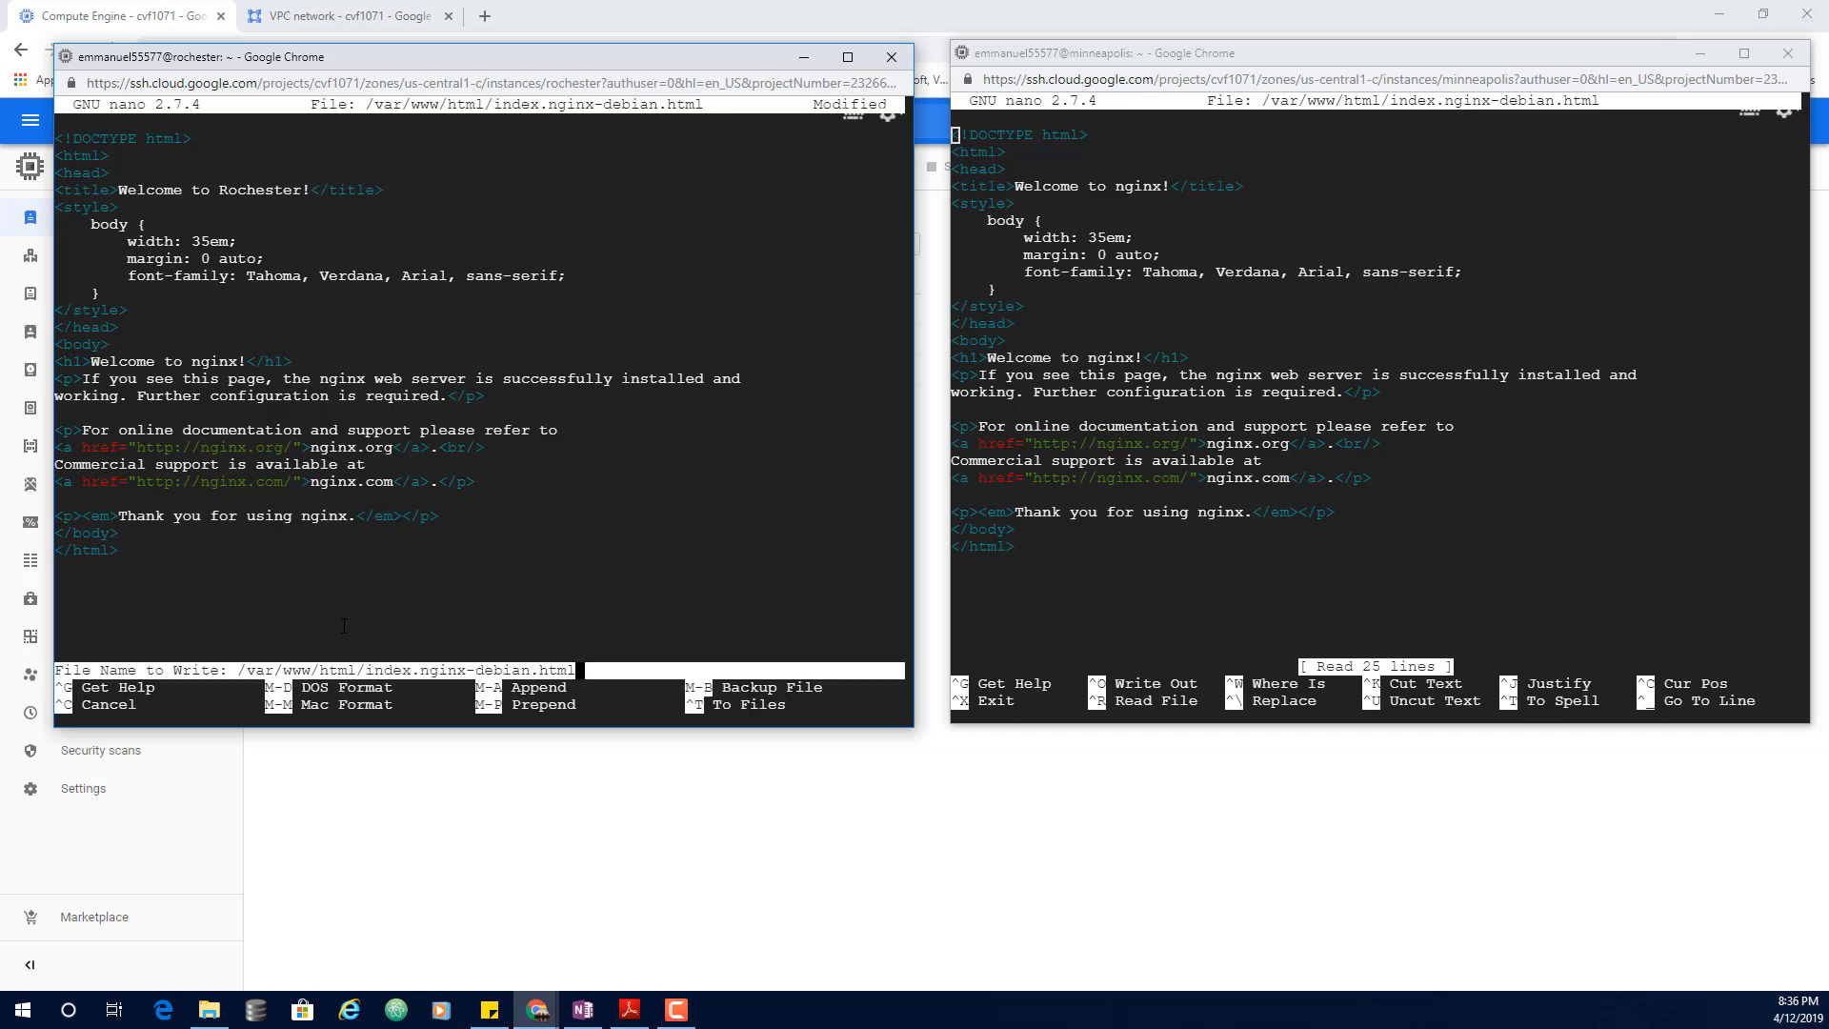
{"action": "key", "text": "Return"}
{"action": "key", "text": "ctrl+x"}
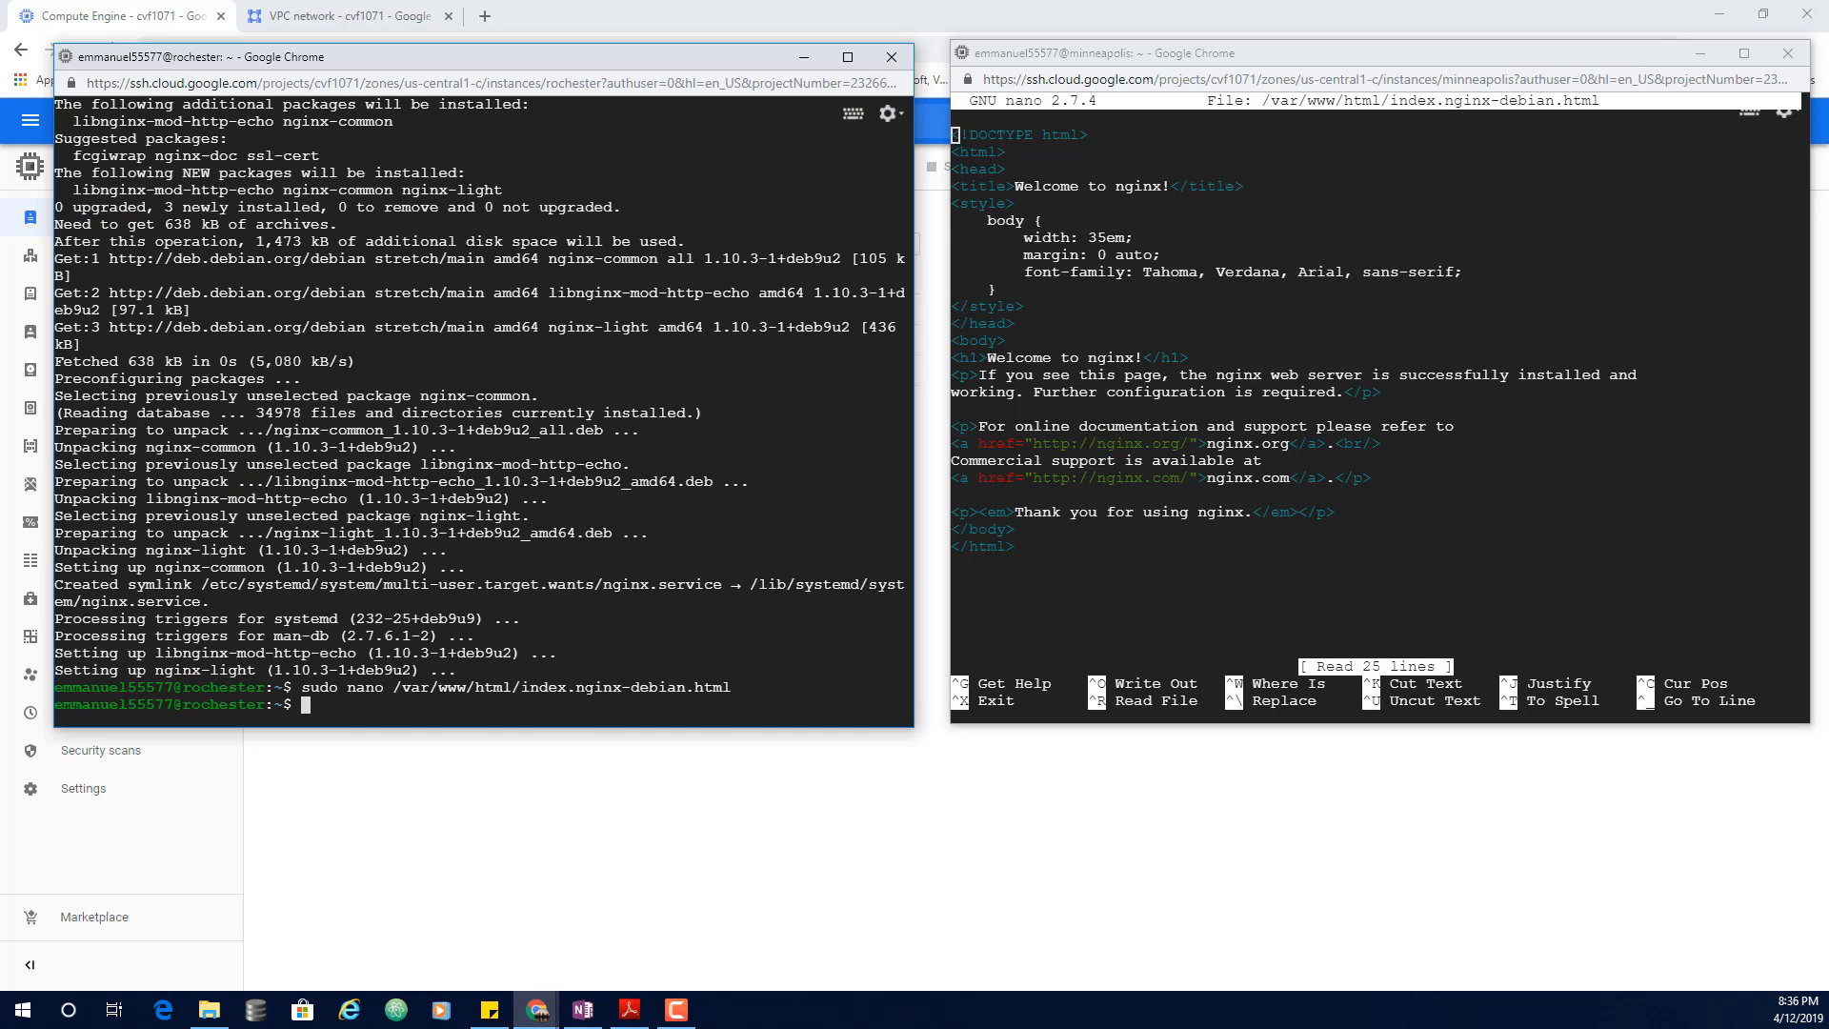
Step: Retitle minneapolis's nginx default page to 'Welcome to Minneapolis!' and save it
{"action": "left_click", "coordinate": [1111, 238]}
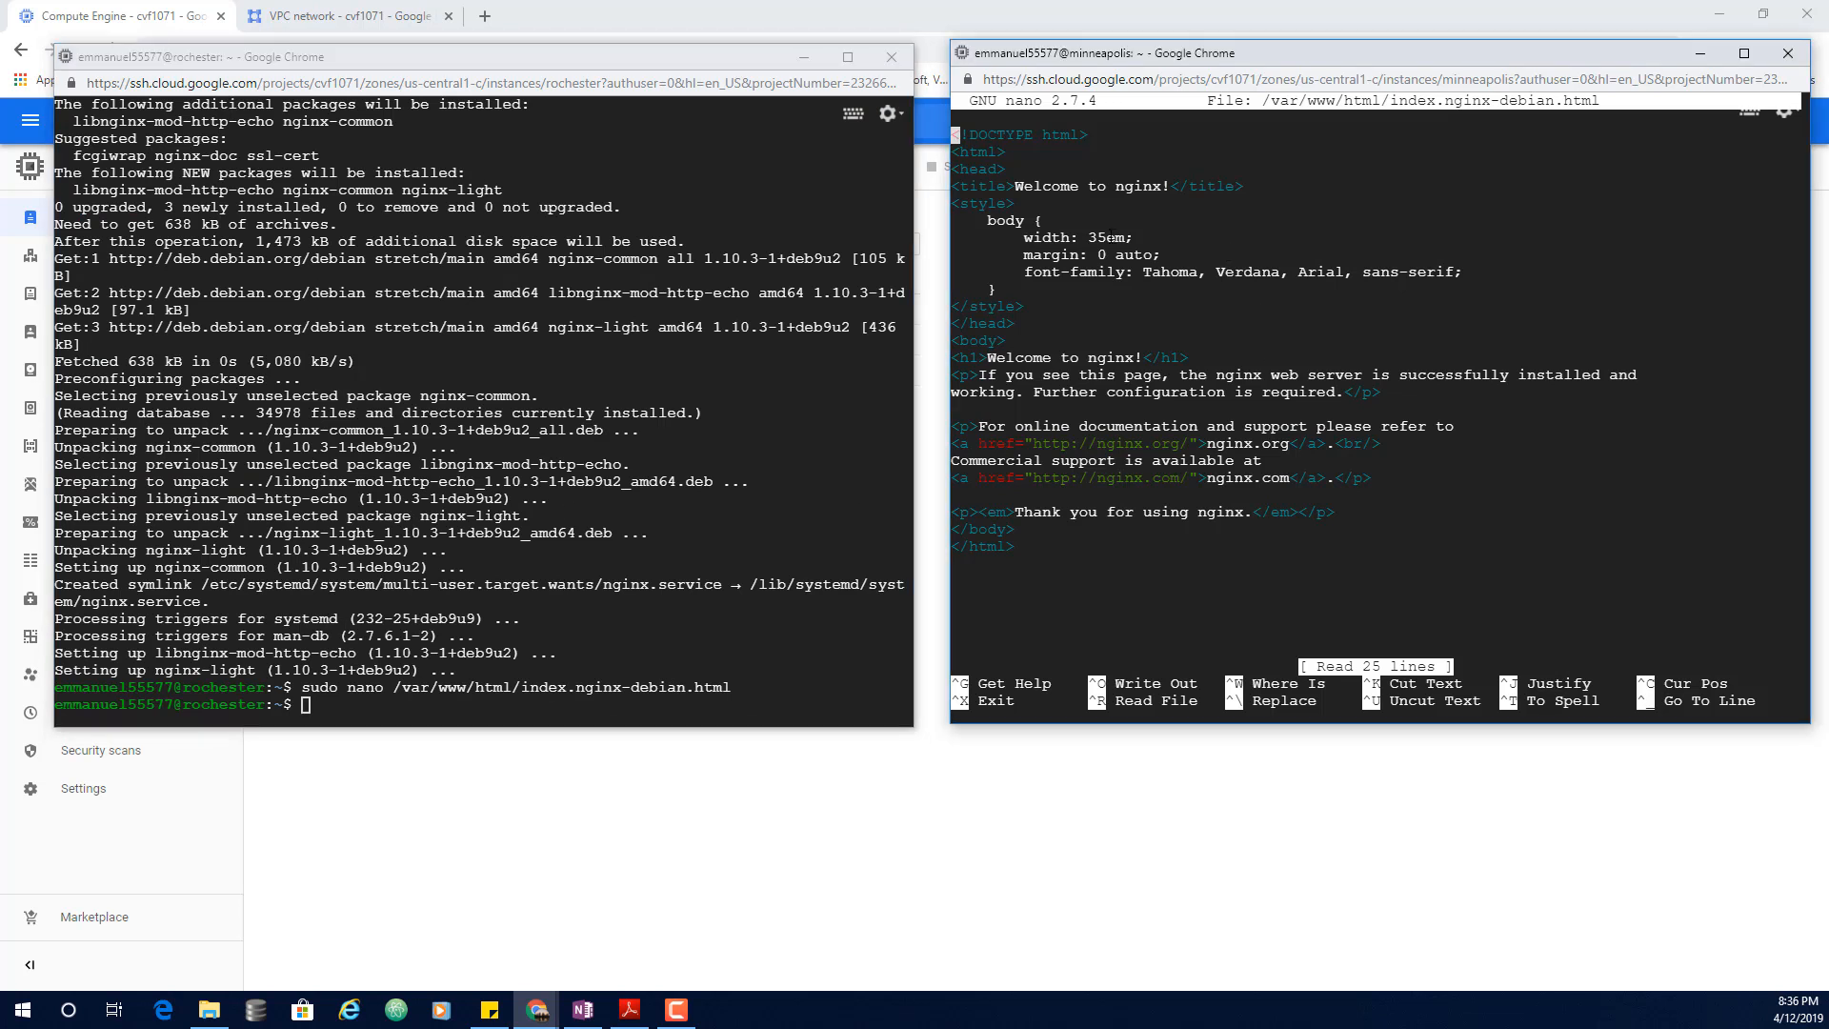
{"action": "key", "text": "Down"}
{"action": "key", "text": "Down"}
{"action": "key", "text": "Down"}
{"action": "key", "text": "Right"}
{"action": "key", "text": "Right"}
{"action": "key", "text": "Right"}
{"action": "key", "text": "Right"}
{"action": "key", "text": "Right"}
{"action": "key", "text": "Right"}
{"action": "key", "text": "Right"}
{"action": "key", "text": "Right"}
{"action": "key", "text": "Right"}
{"action": "key", "text": "Right"}
{"action": "key", "text": "Right"}
{"action": "key", "text": "Right"}
{"action": "key", "text": "Right"}
{"action": "key", "text": "Right"}
{"action": "key", "text": "Right"}
{"action": "key", "text": "Right"}
{"action": "key", "text": "Right"}
{"action": "key", "text": "Right"}
{"action": "key", "text": "Right"}
{"action": "key", "text": "Right"}
{"action": "key", "text": "Right"}
{"action": "key", "text": "Right"}
{"action": "key", "text": "Right"}
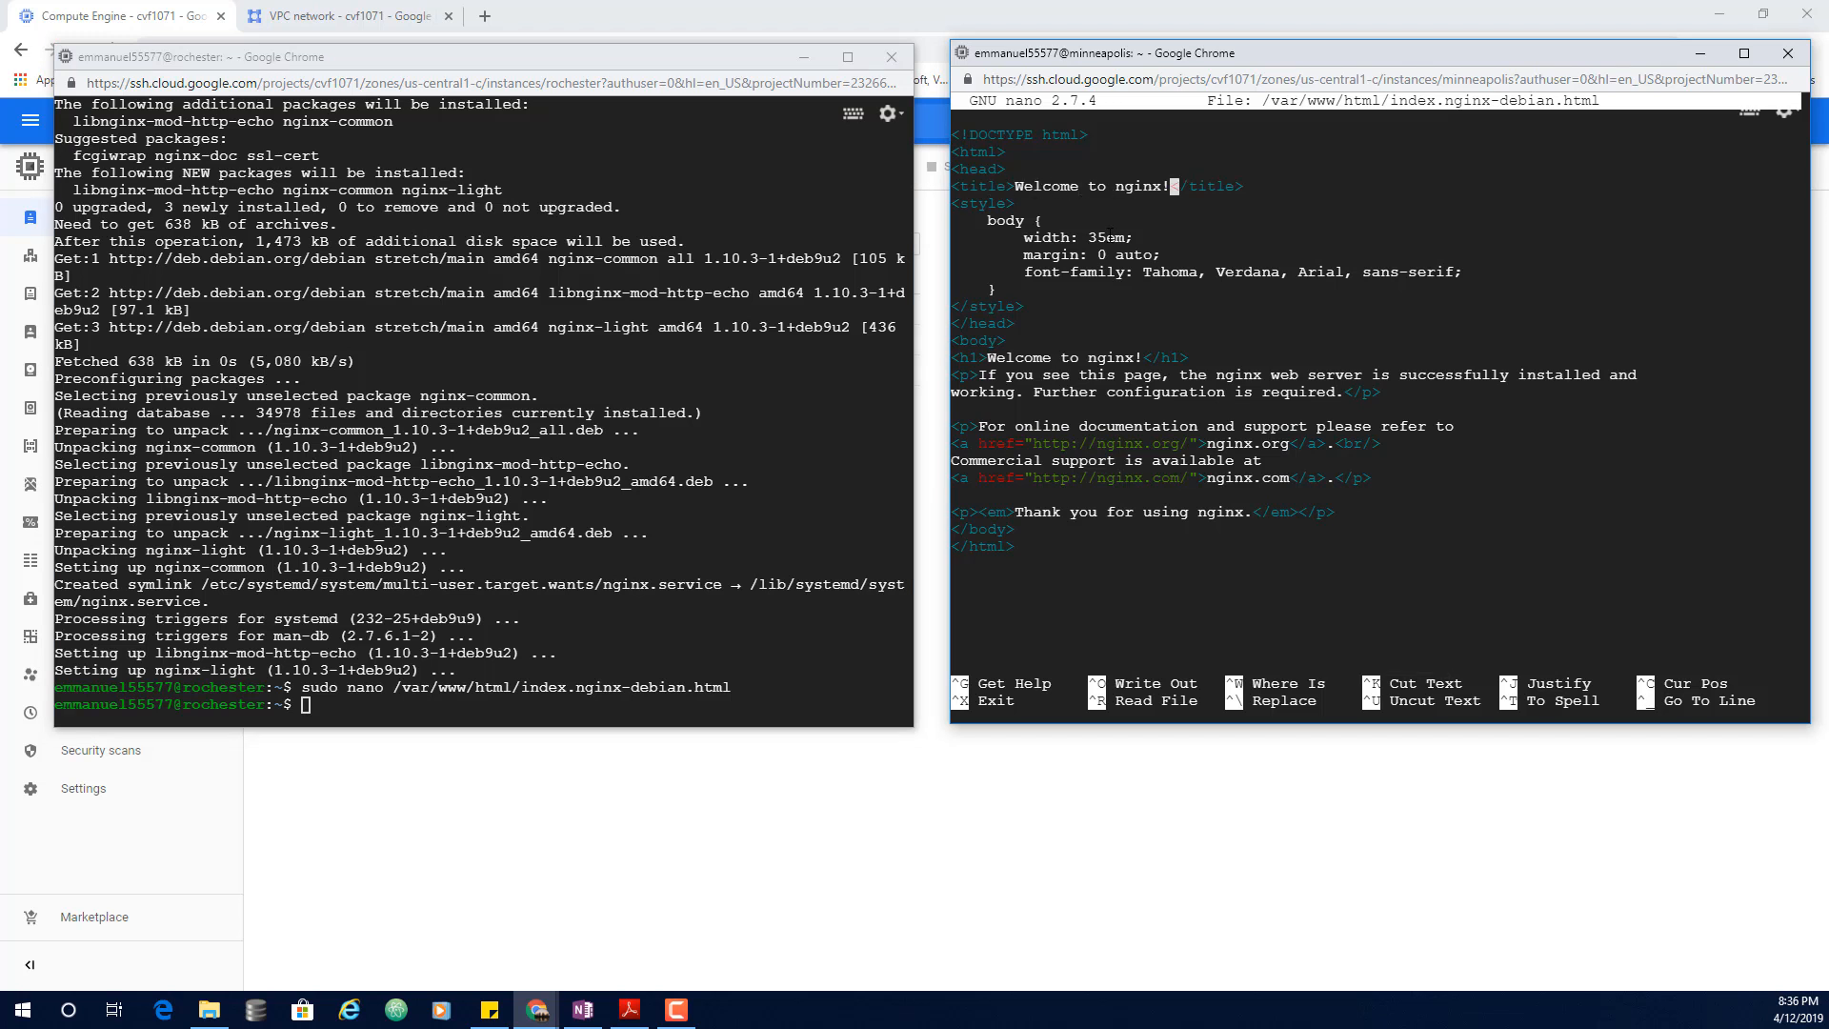
{"action": "key", "text": "Left"}
{"action": "key", "text": "BackSpace"}
{"action": "key", "text": "BackSpace"}
{"action": "key", "text": "BackSpace"}
{"action": "key", "text": "BackSpace"}
{"action": "key", "text": "BackSpace"}
{"action": "type", "text": "Minneapolis"}
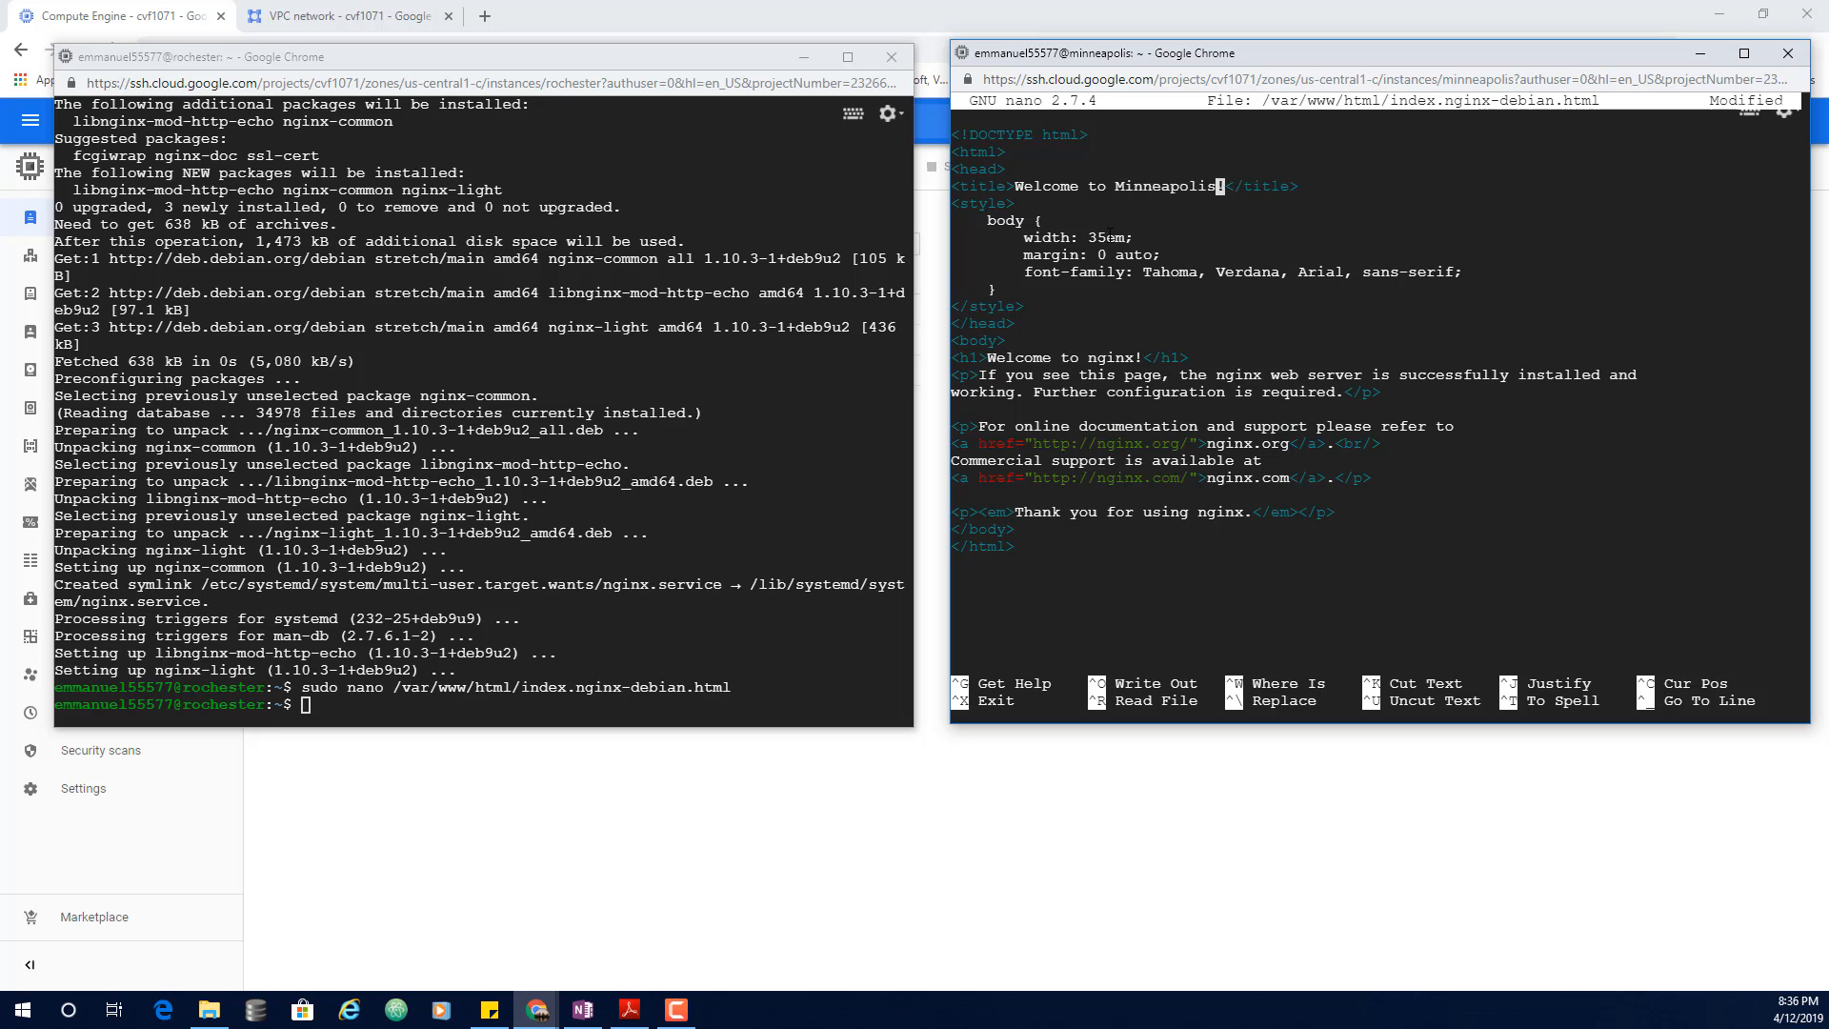
{"action": "key", "text": "ctrl+o"}
{"action": "key", "text": "Return"}
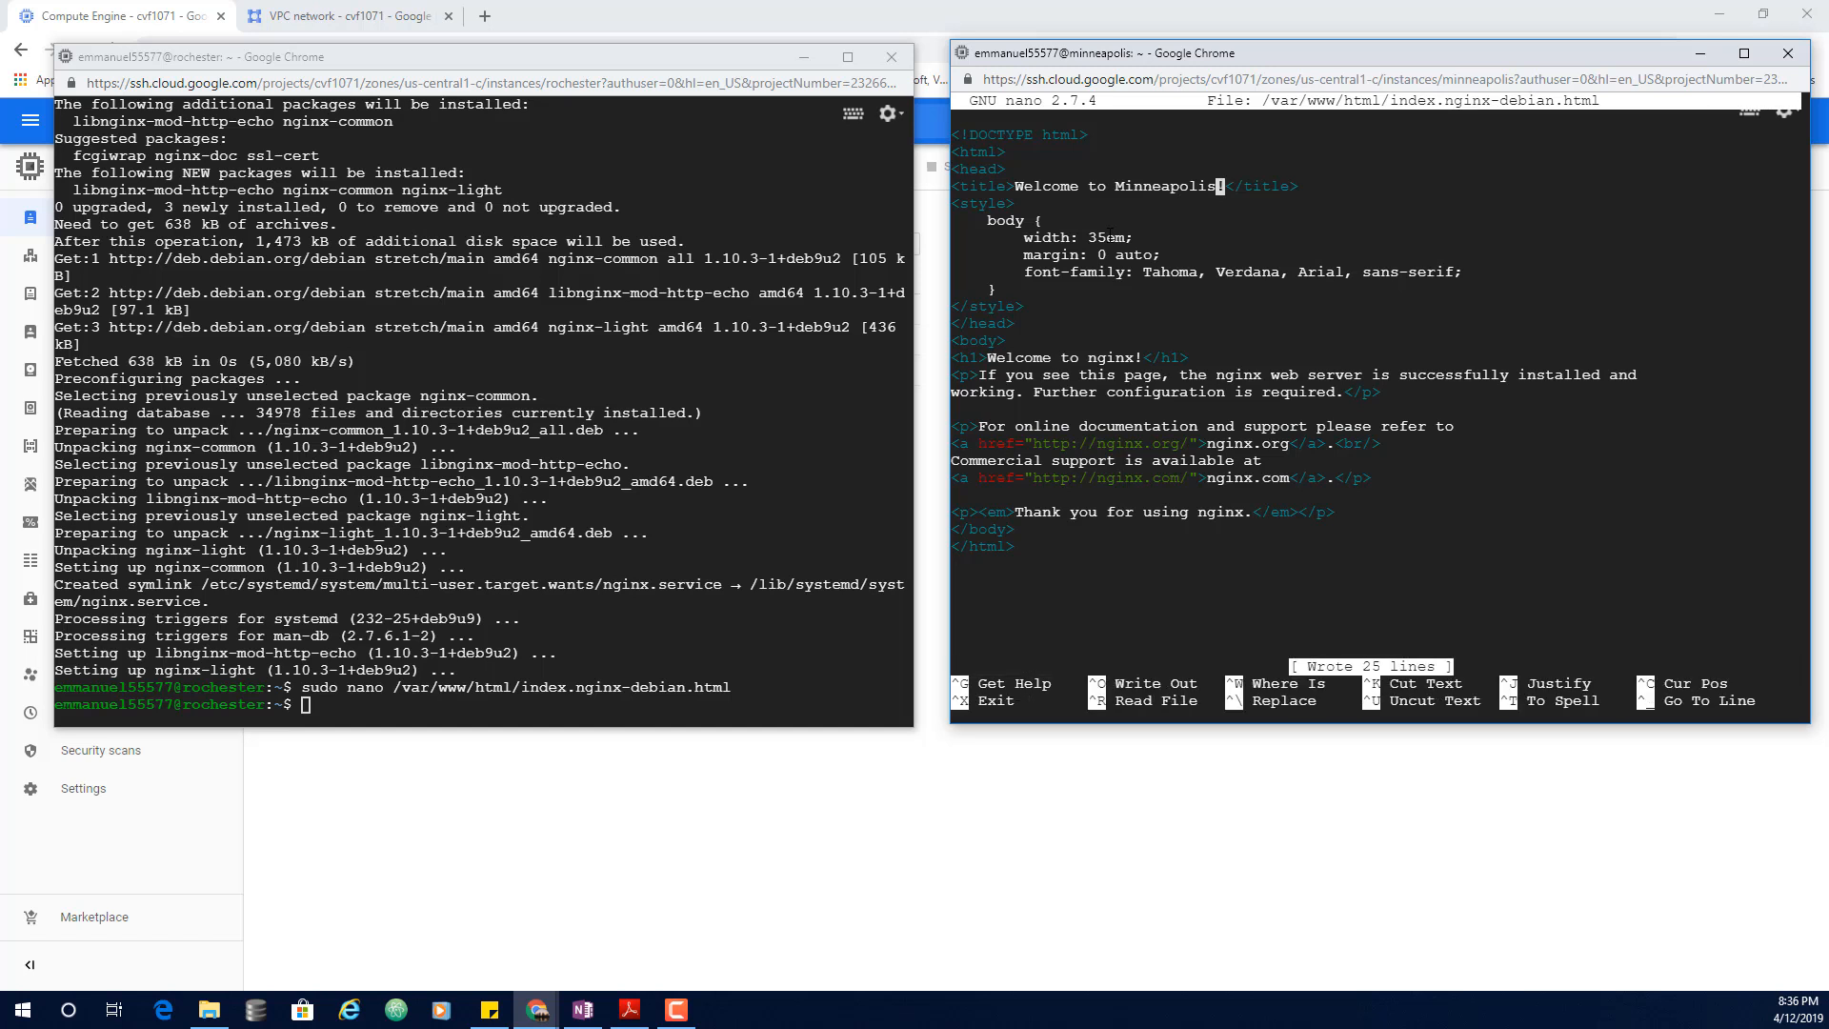
{"action": "key", "text": "ctrl+x"}
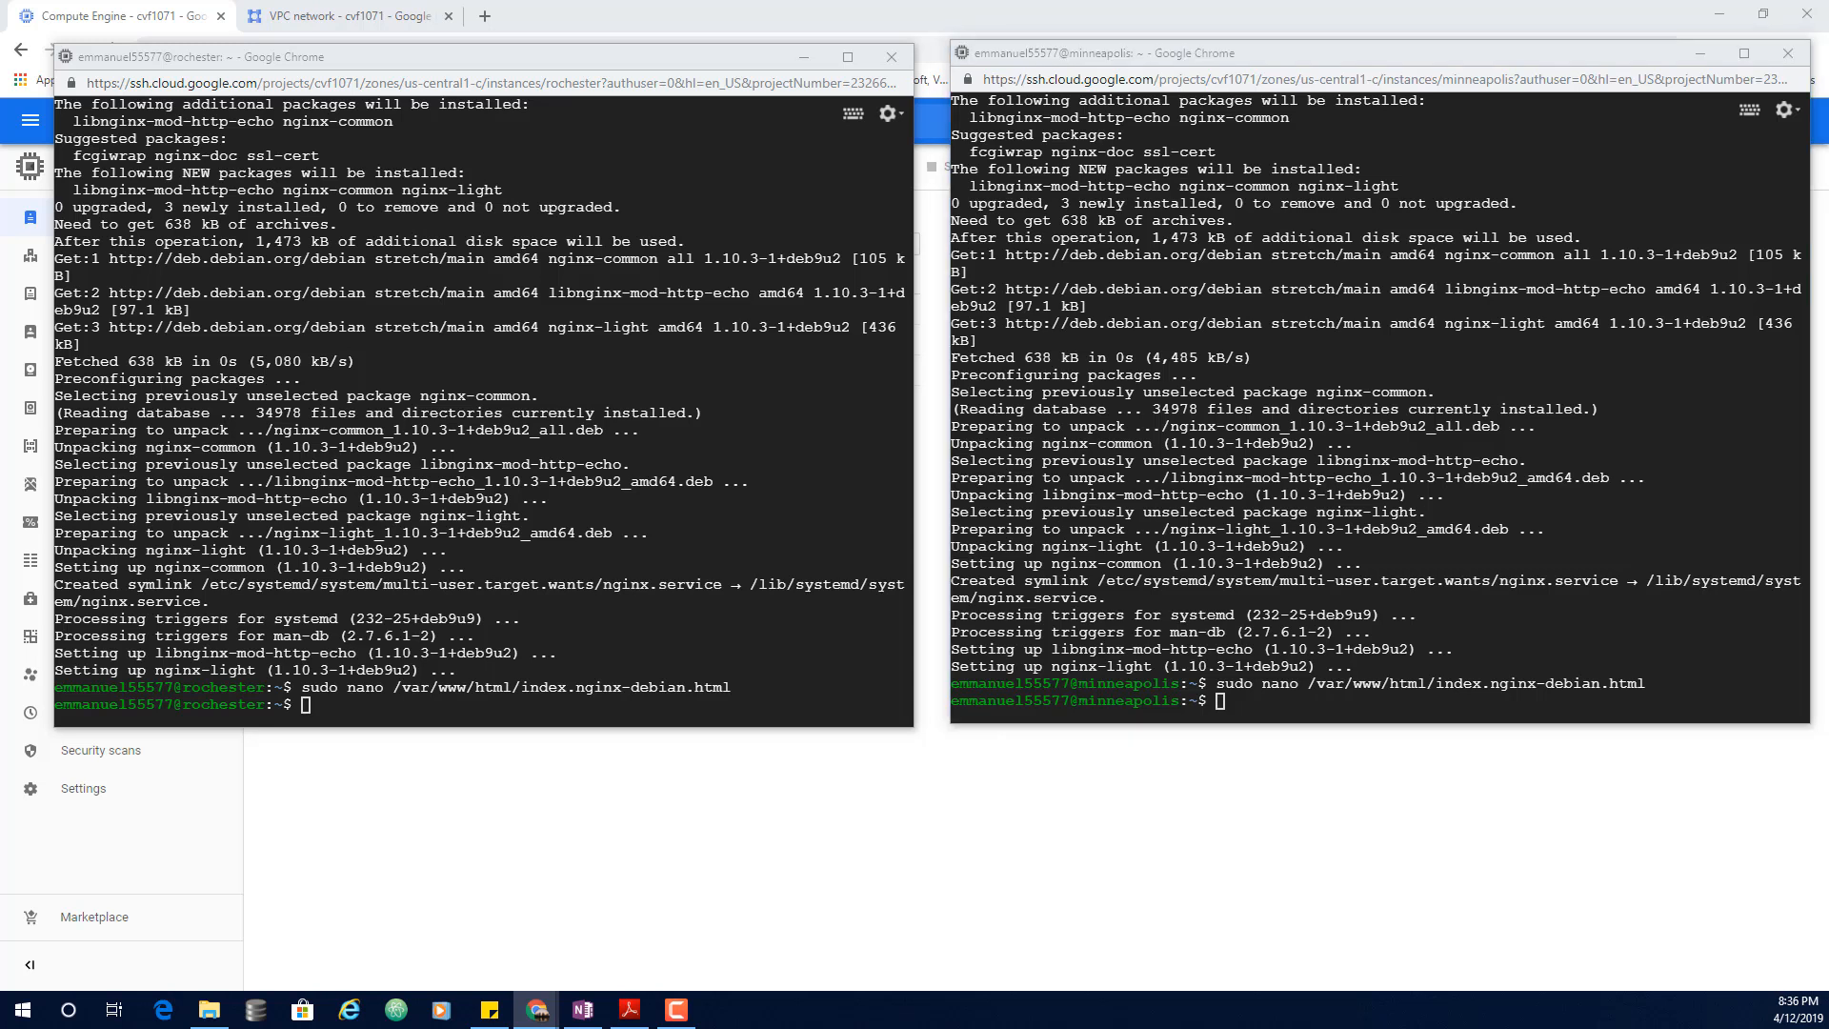
Step: Print the edited welcome pages on both VMs, then move the rochester terminal off the VM list
{"action": "left_click", "coordinate": [1271, 711]}
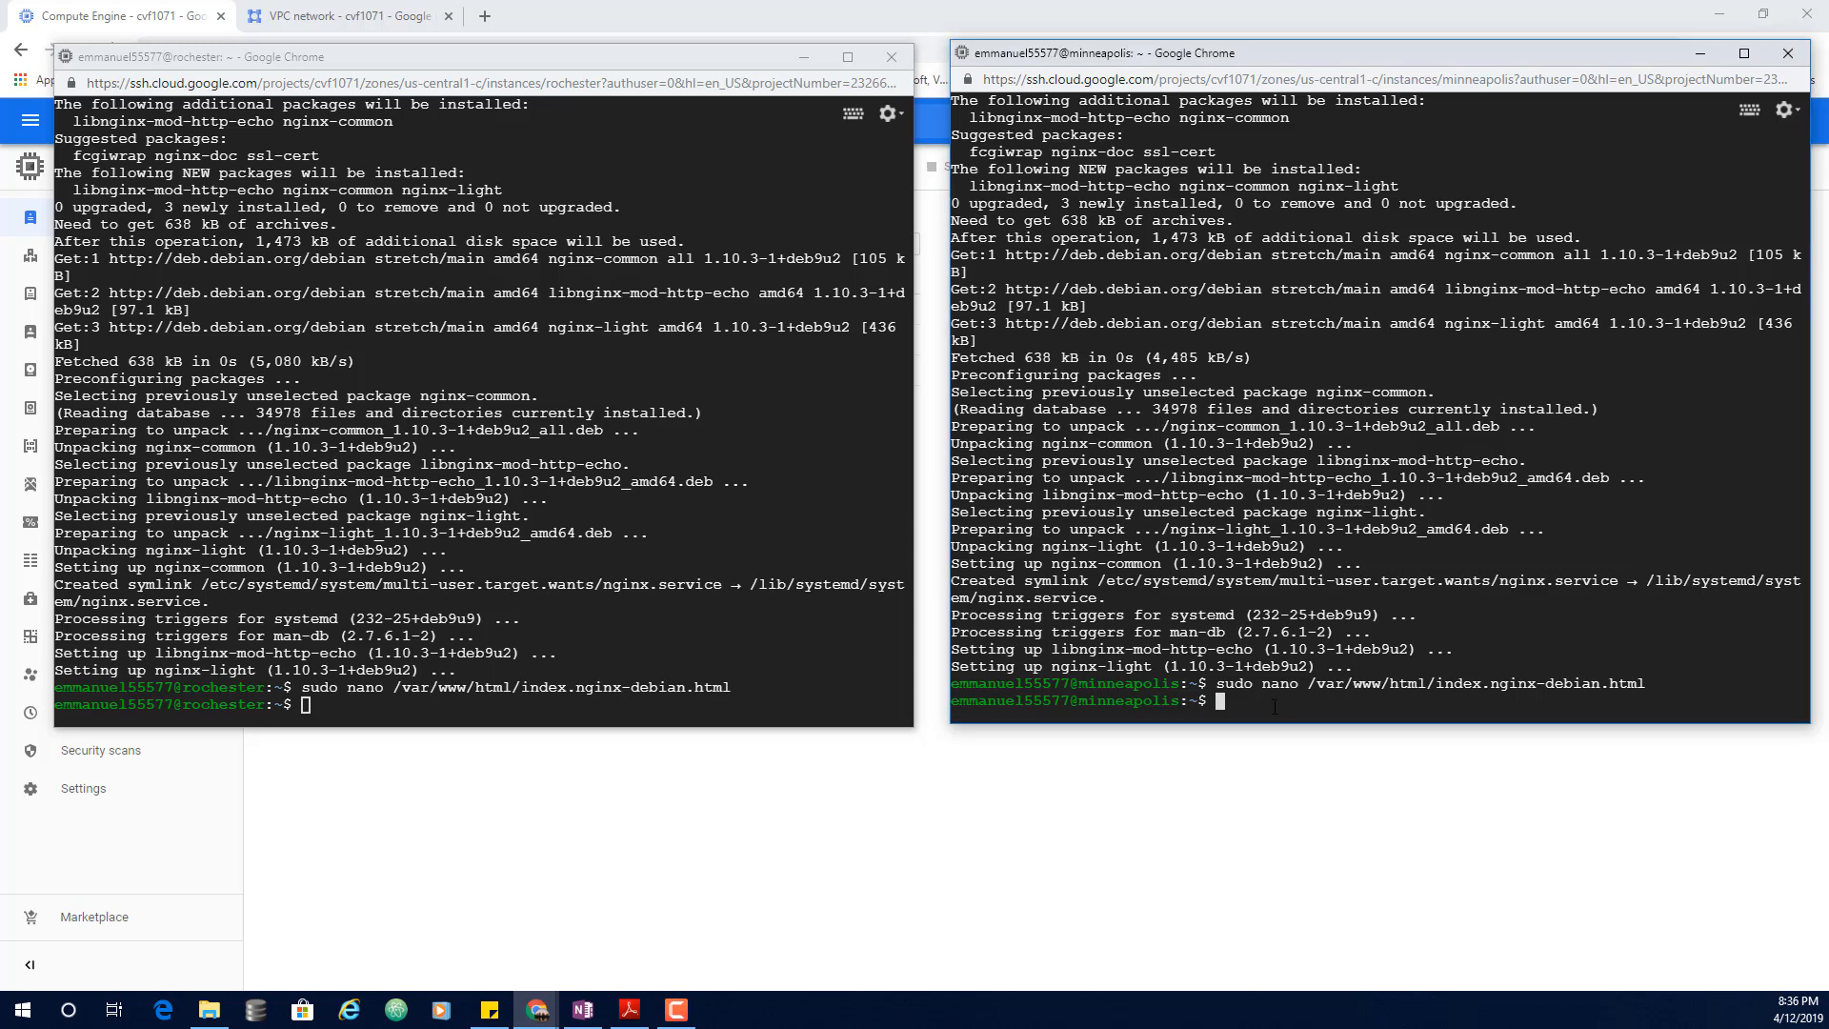
{"action": "key", "text": "ctrl+v"}
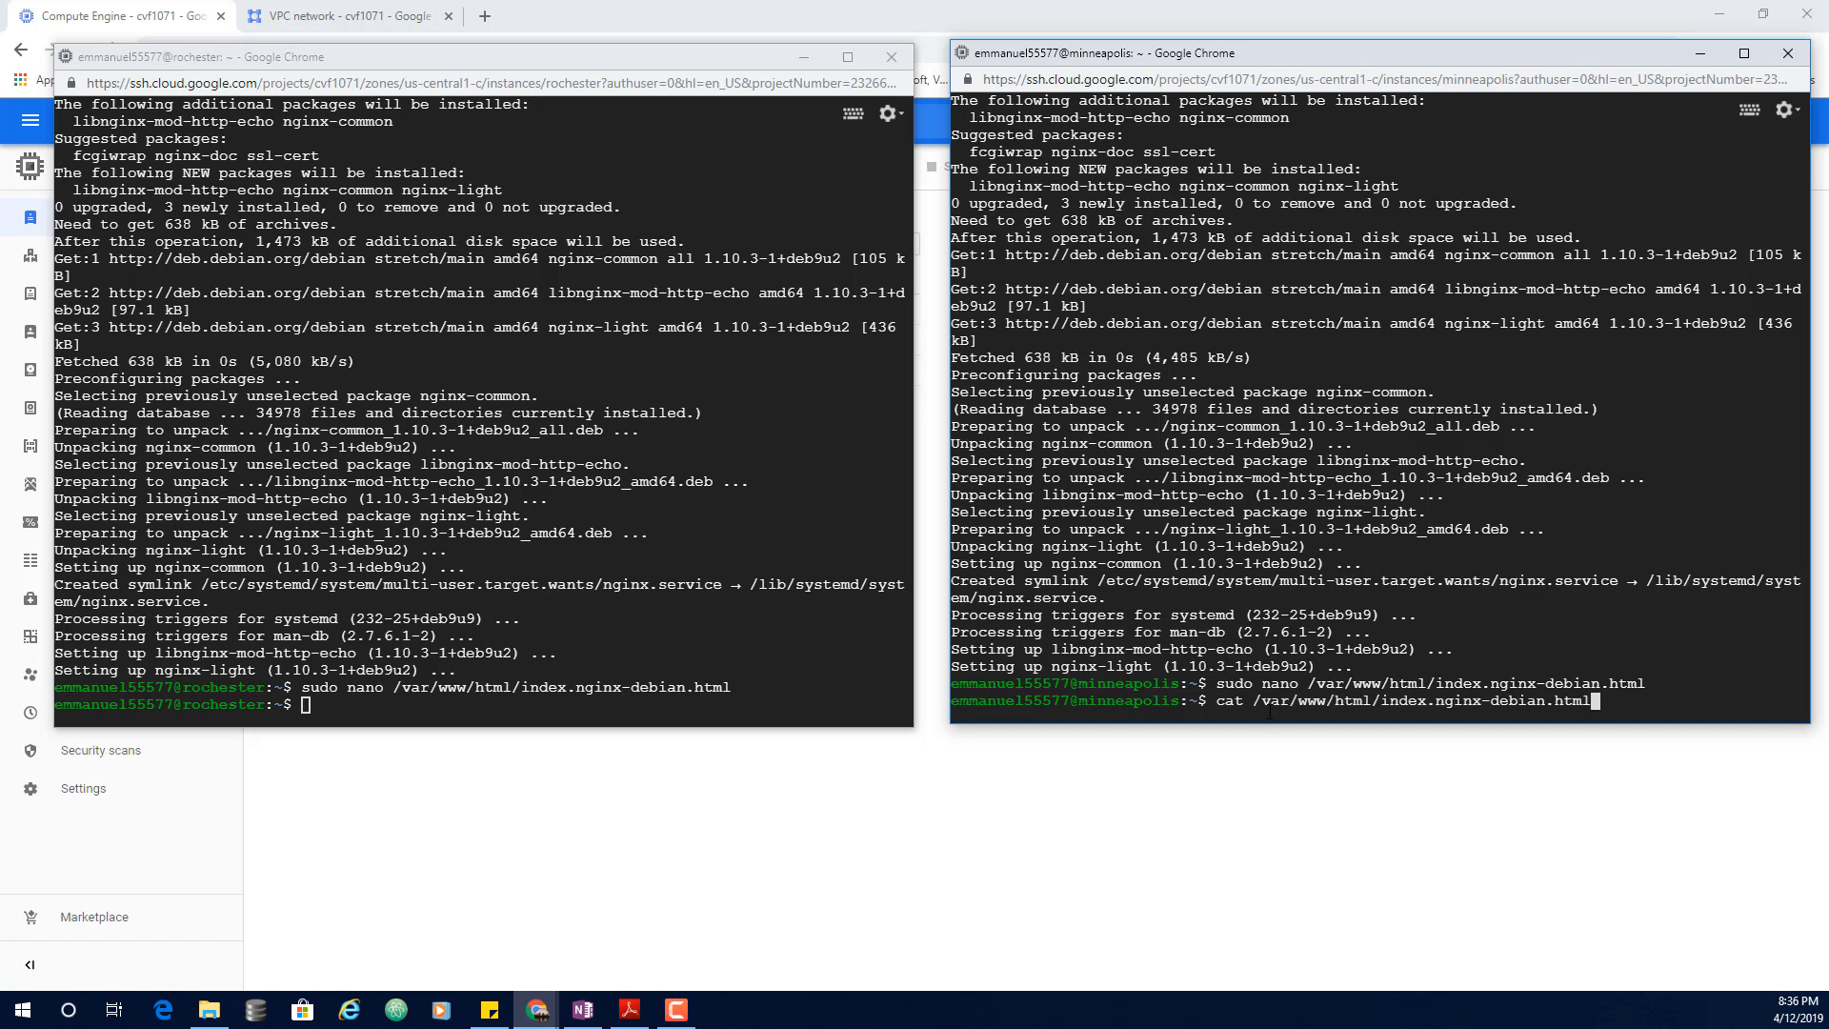
{"action": "key", "text": "Return"}
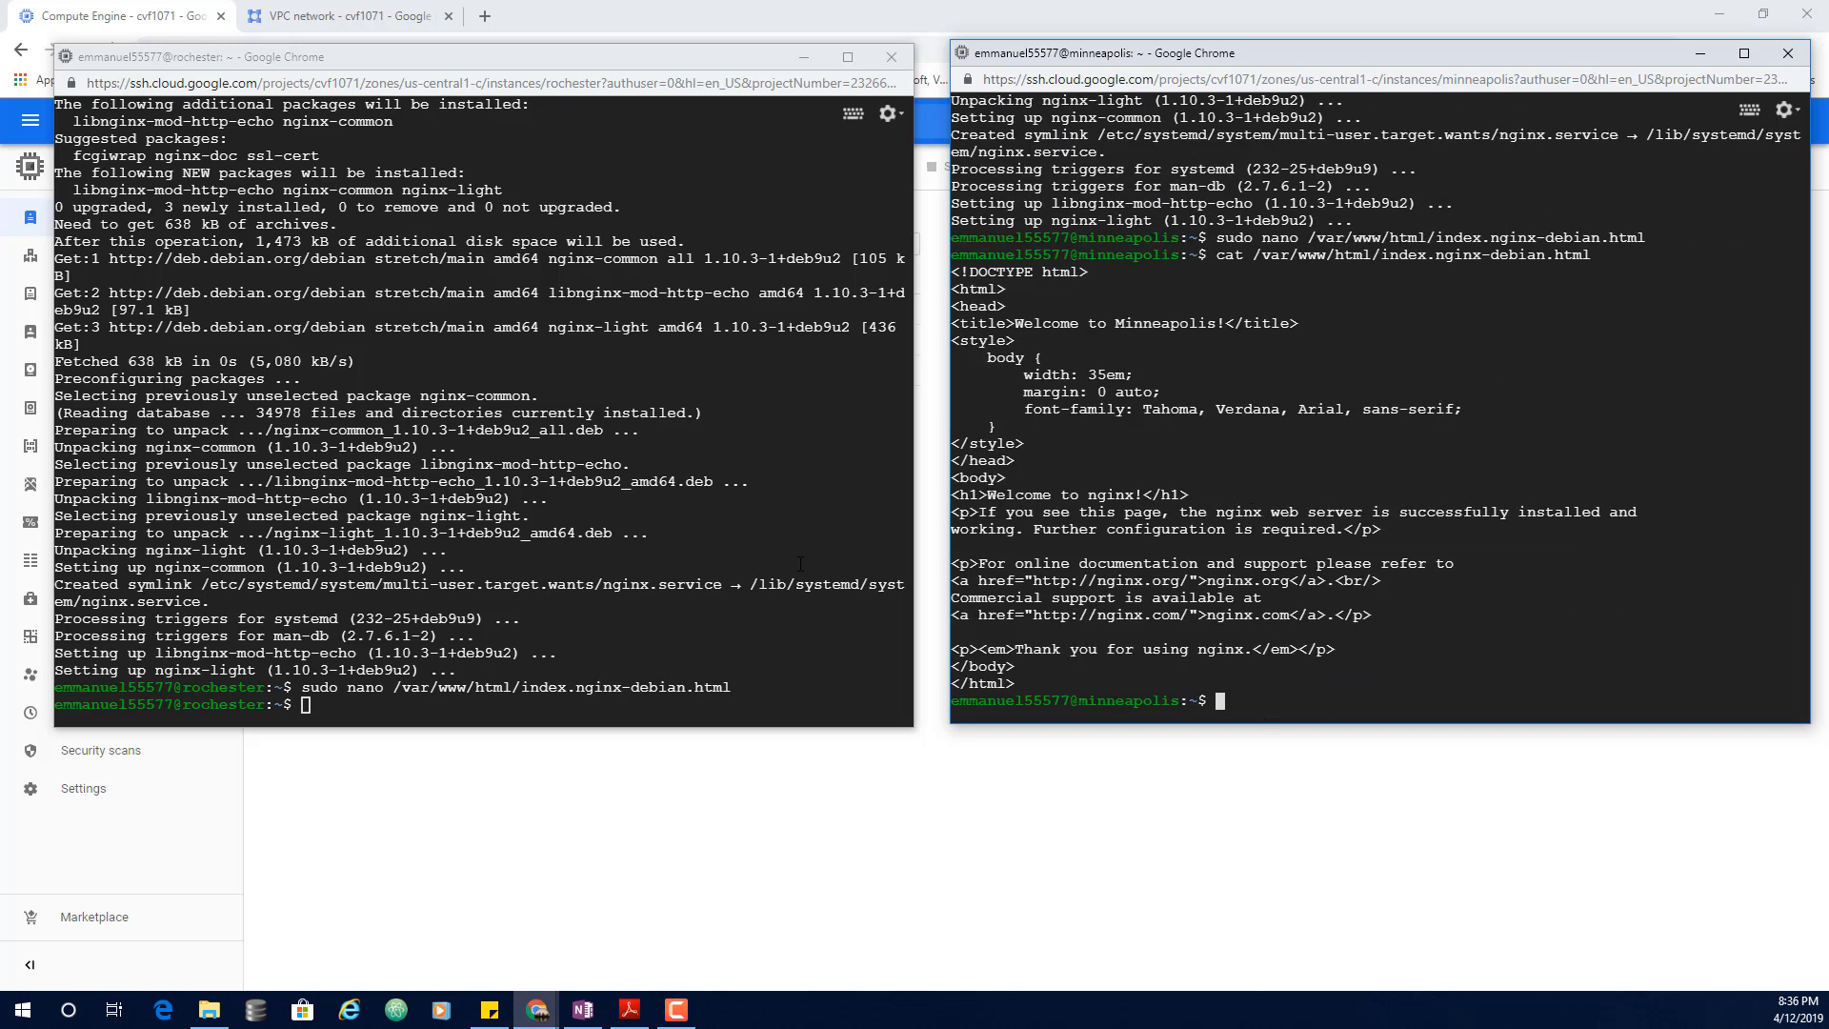
{"action": "left_click", "coordinate": [372, 710]}
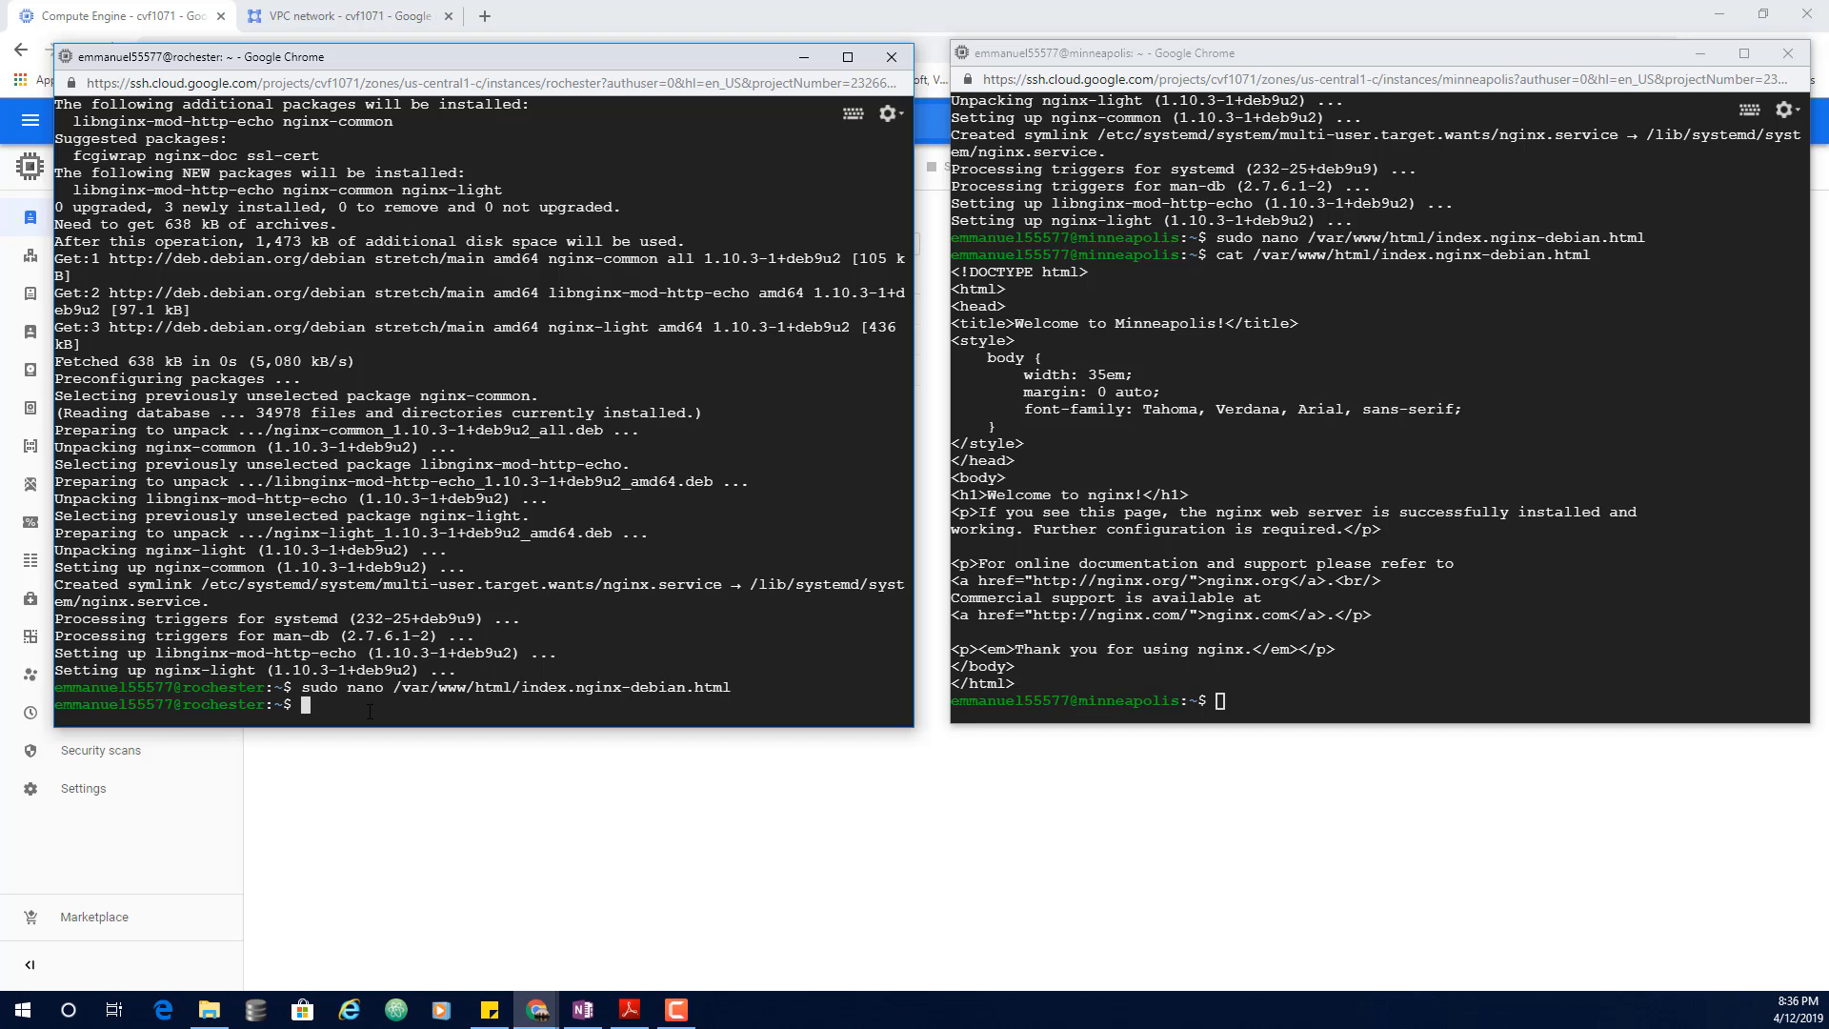
{"action": "key", "text": "ctrl+v"}
{"action": "key", "text": "Return"}
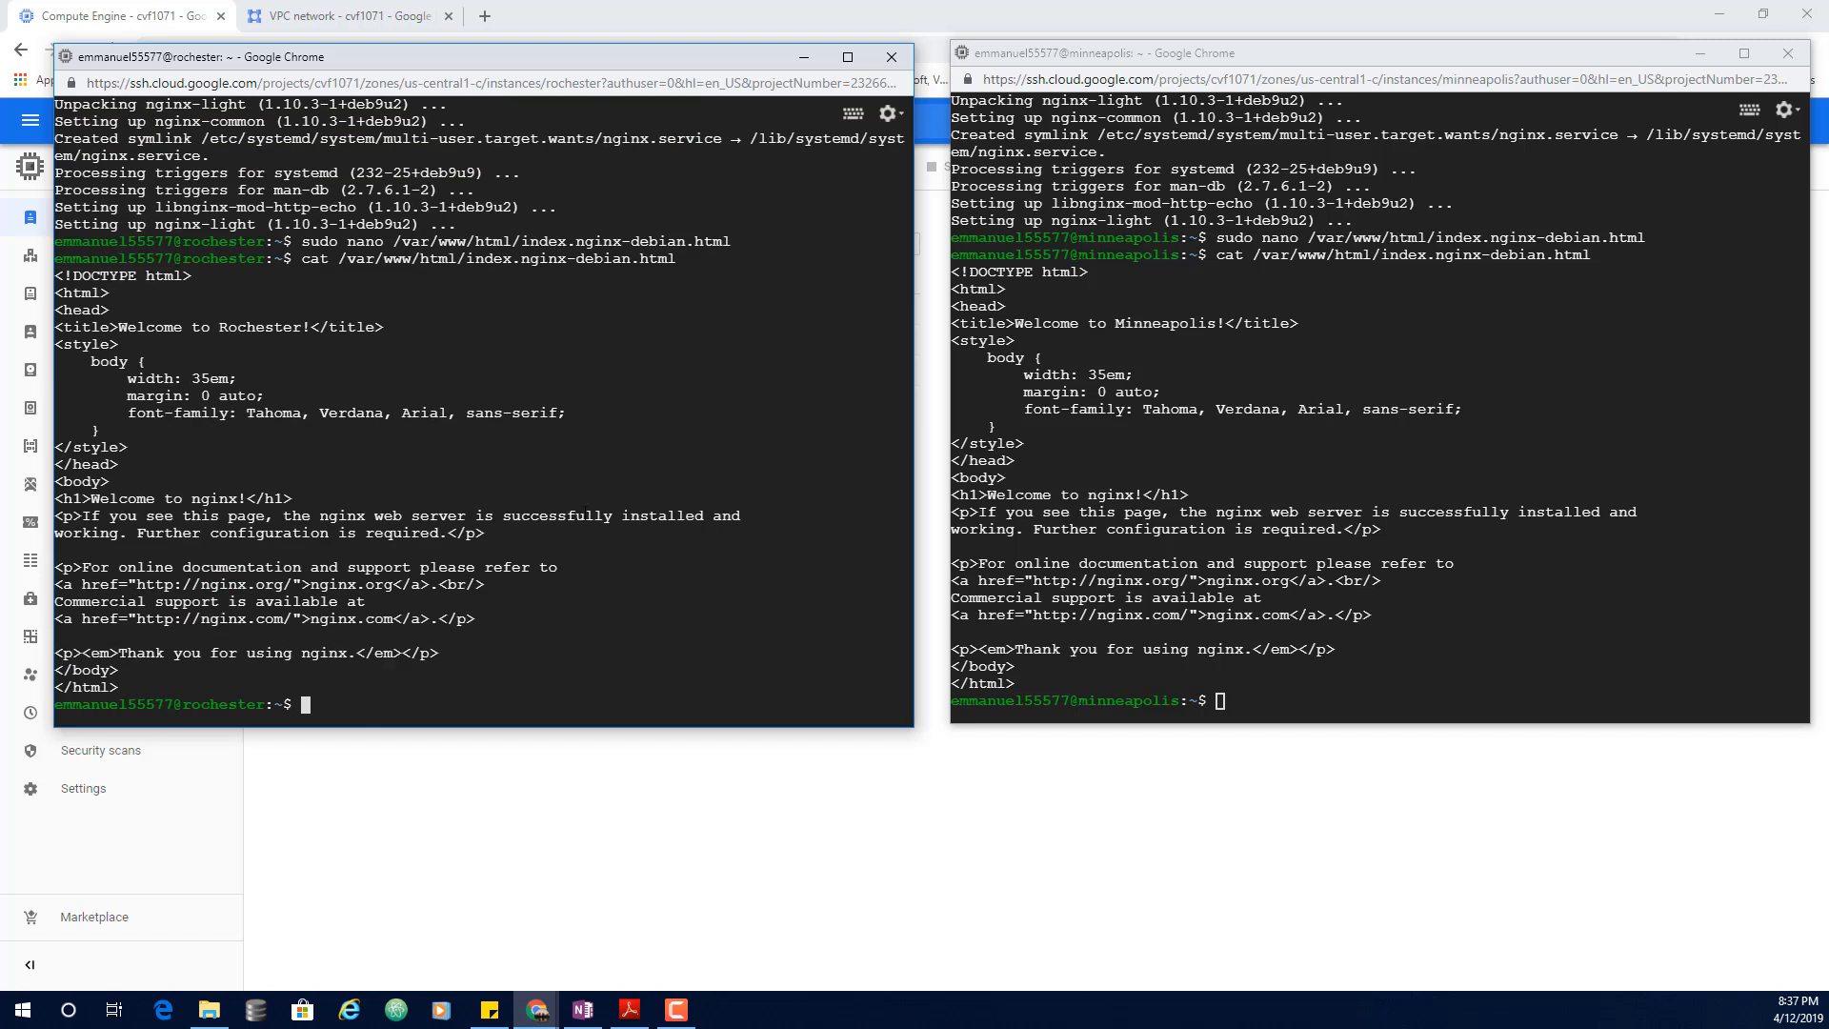
{"action": "left_click_drag", "start_coordinate": [256, 329], "coordinate": [228, 328]}
{"action": "left_click_drag", "start_coordinate": [724, 58], "coordinate": [1557, 343]}
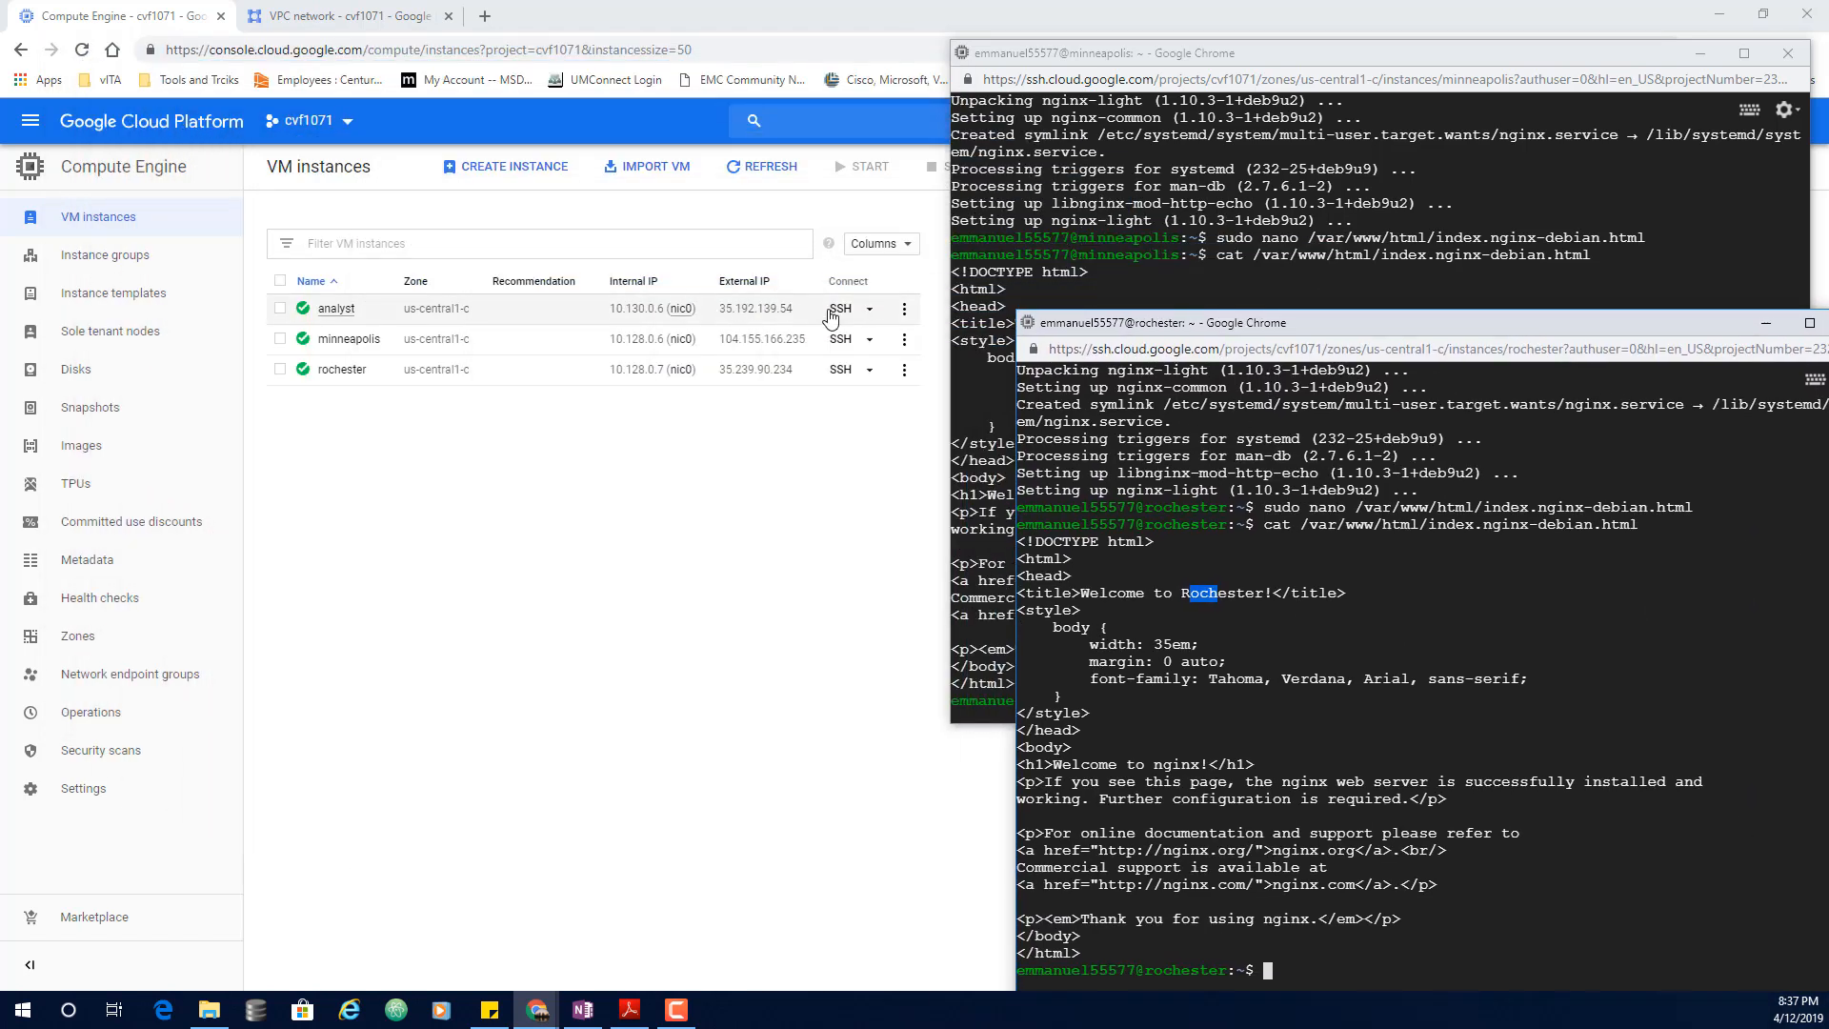
Step: Open SSH on analyst, type curl, and select minneapolis's external IP
{"action": "left_click", "coordinate": [832, 312]}
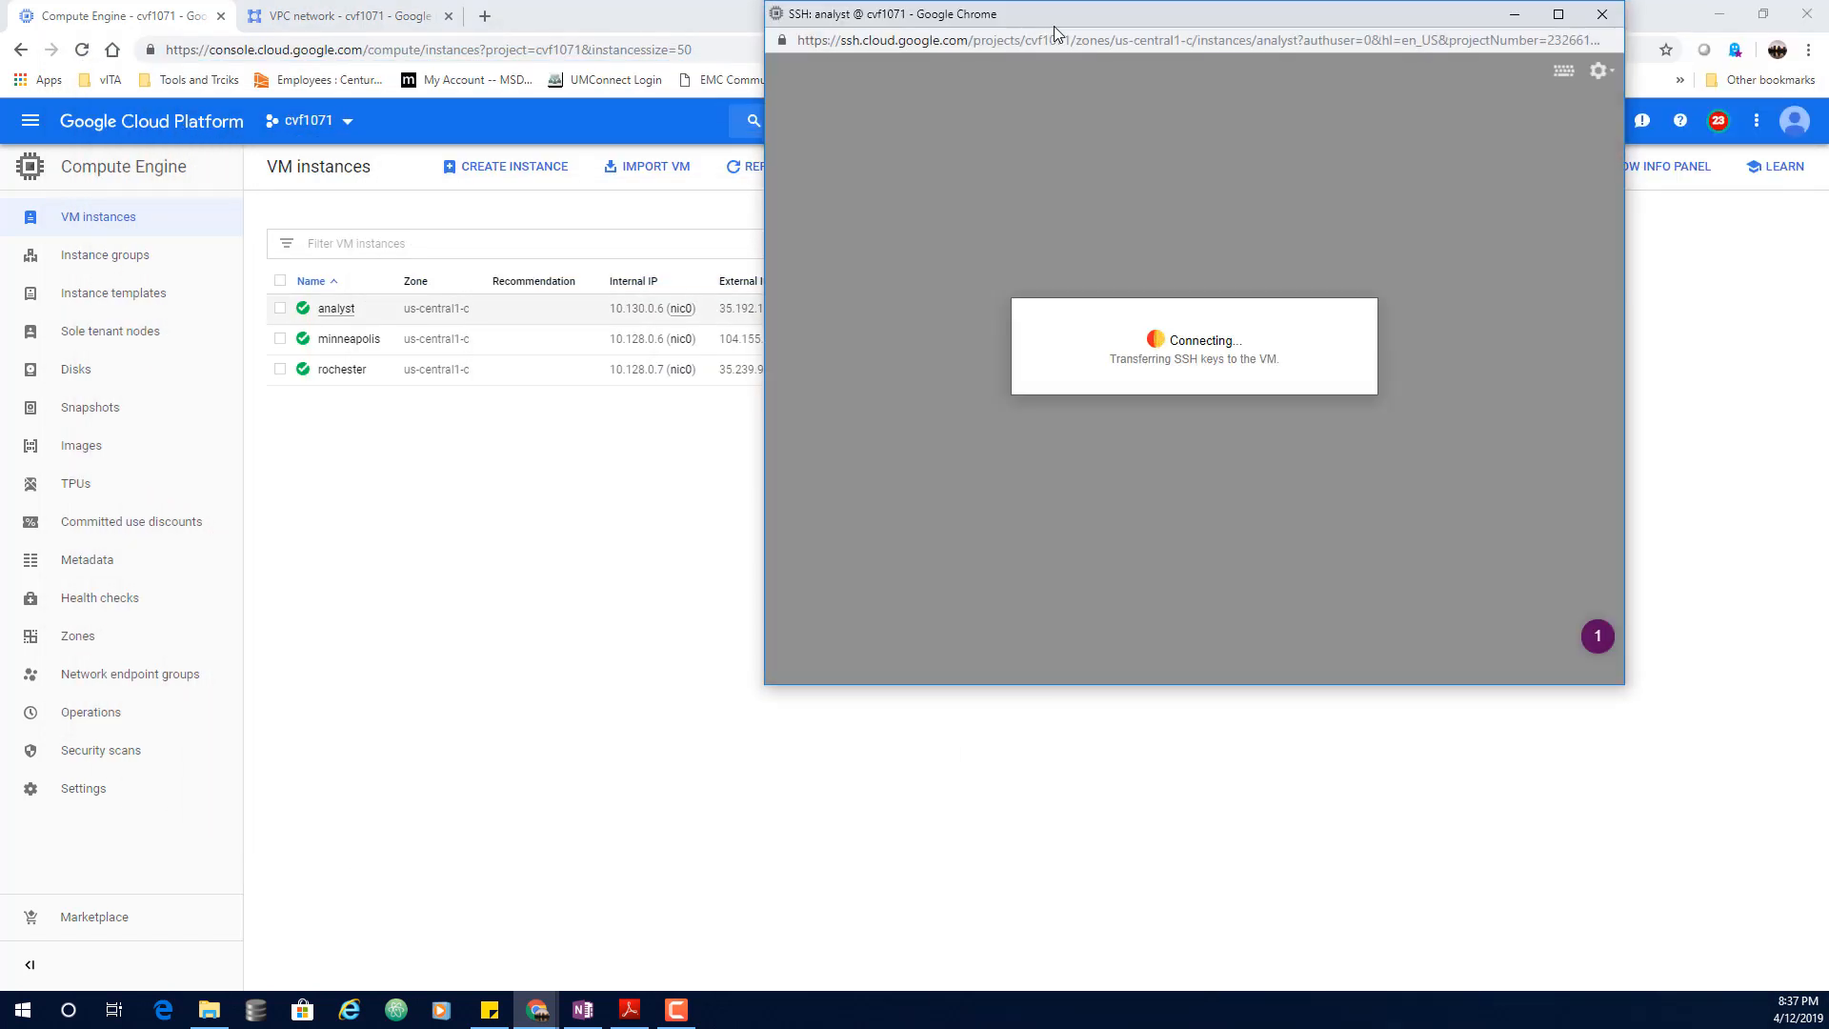
{"action": "left_click_drag", "start_coordinate": [1062, 14], "coordinate": [1218, 89]}
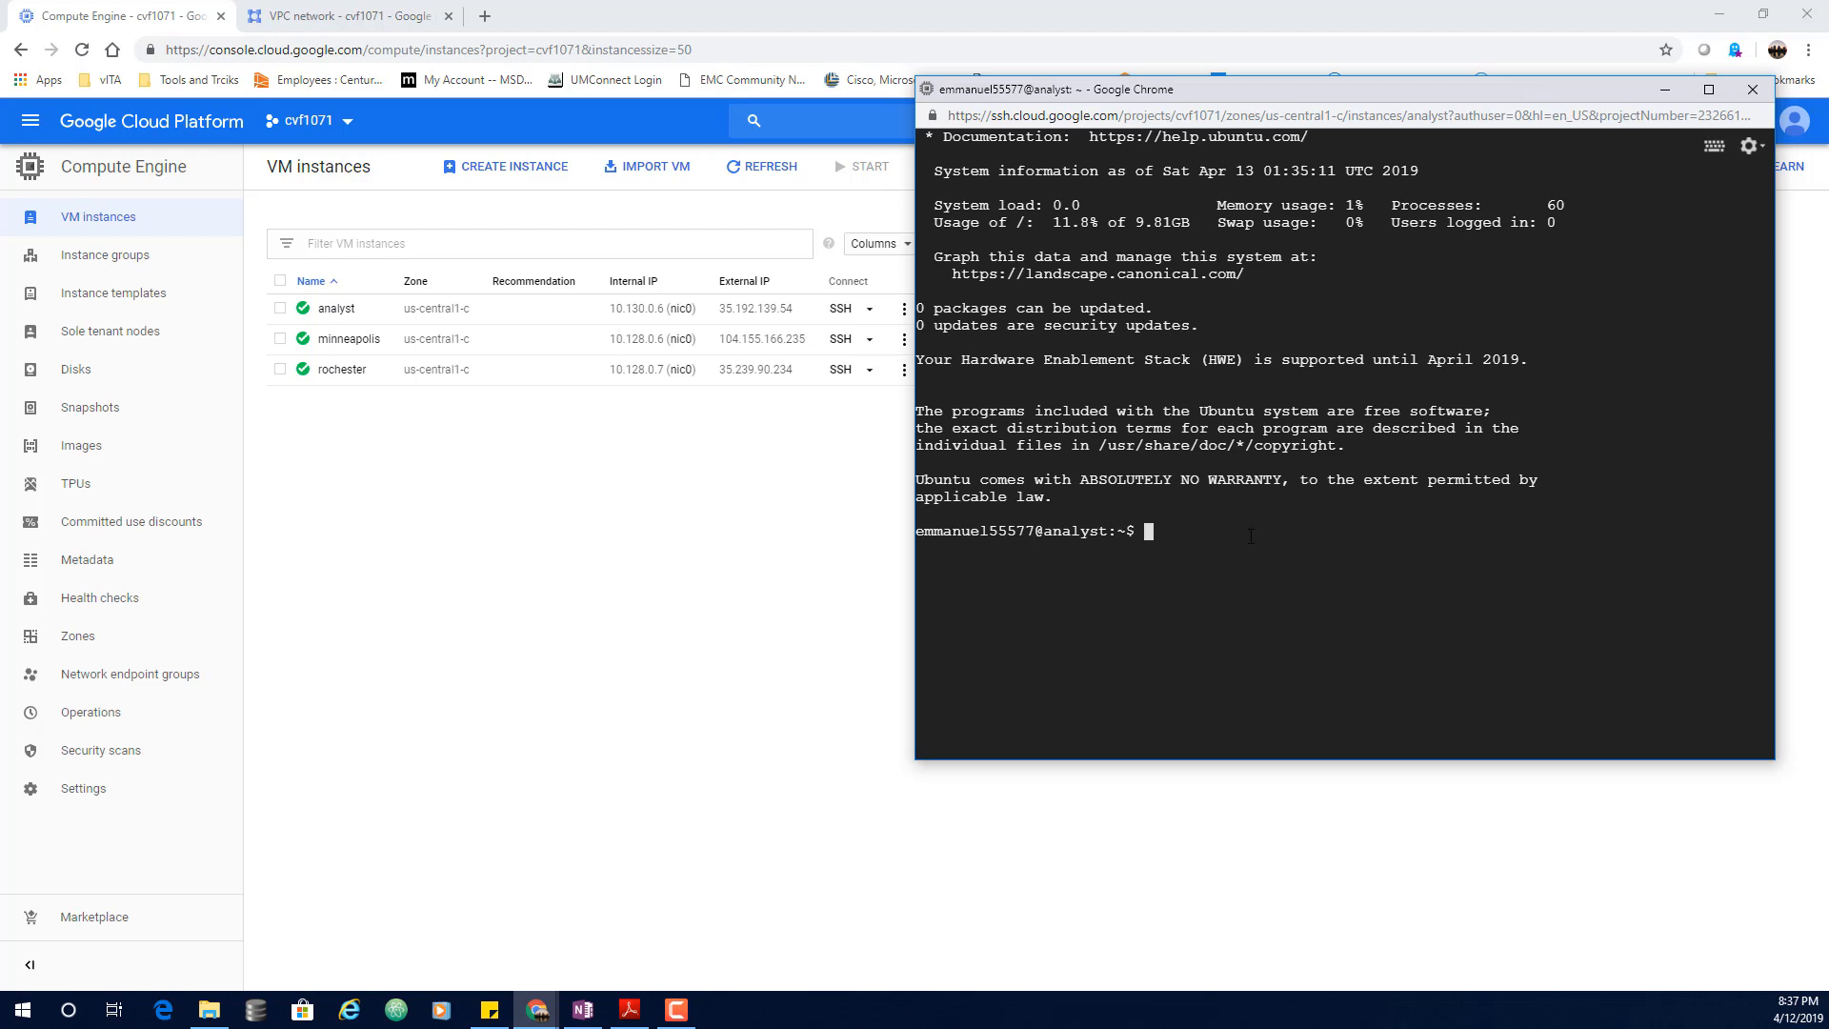
{"action": "type", "text": "curl"}
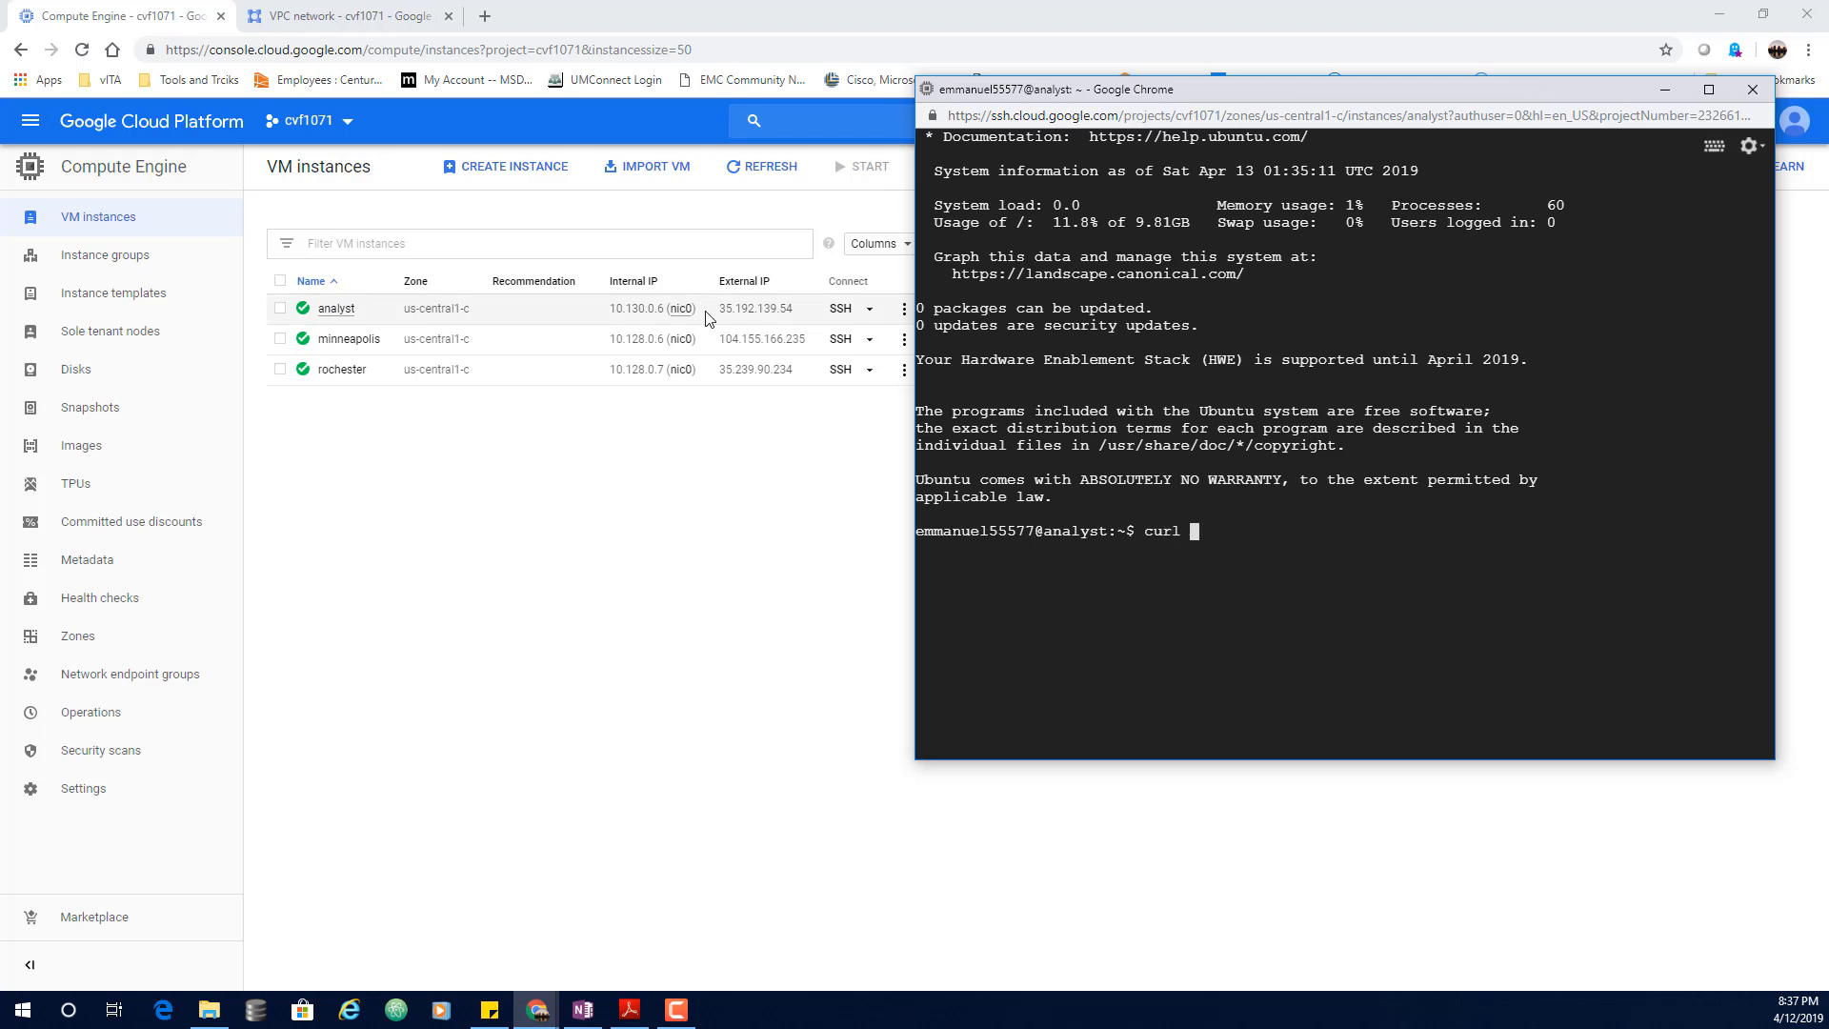
{"action": "left_click_drag", "start_coordinate": [719, 341], "coordinate": [806, 346]}
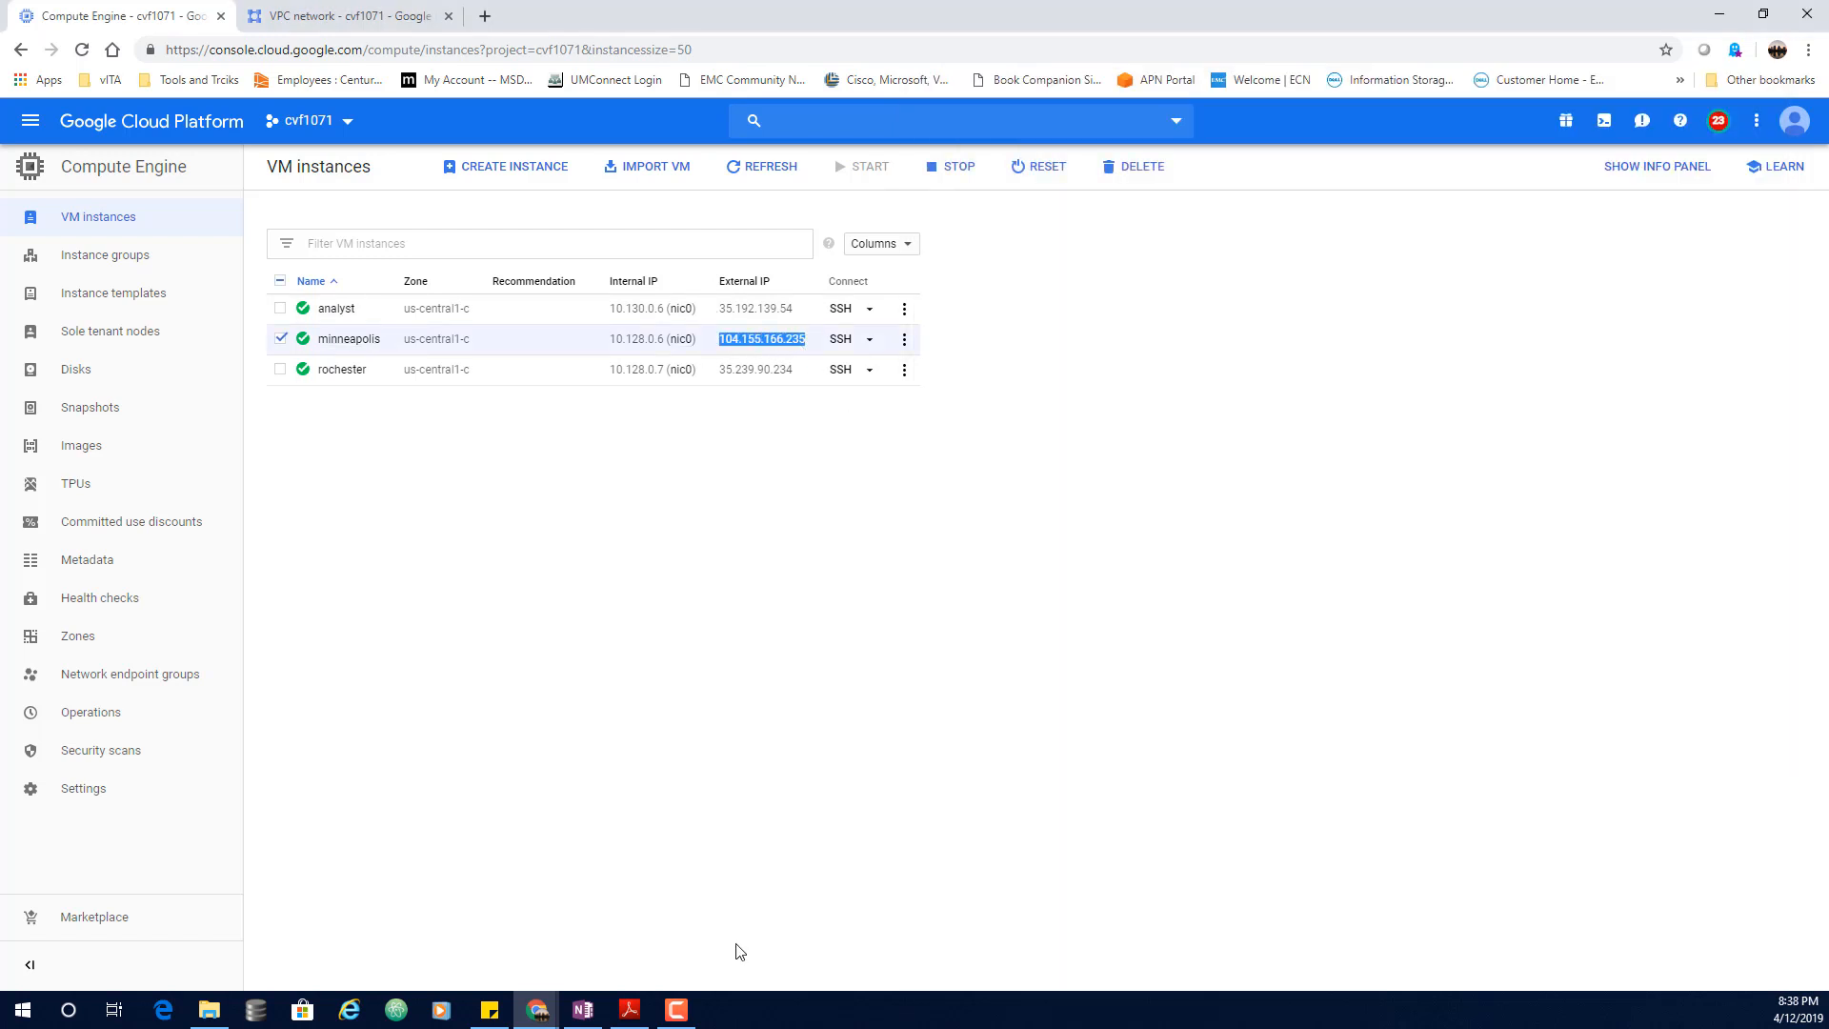
Step: Bring the analyst terminal forward and prepare the curl command
{"action": "mouse_move", "coordinate": [539, 1012]}
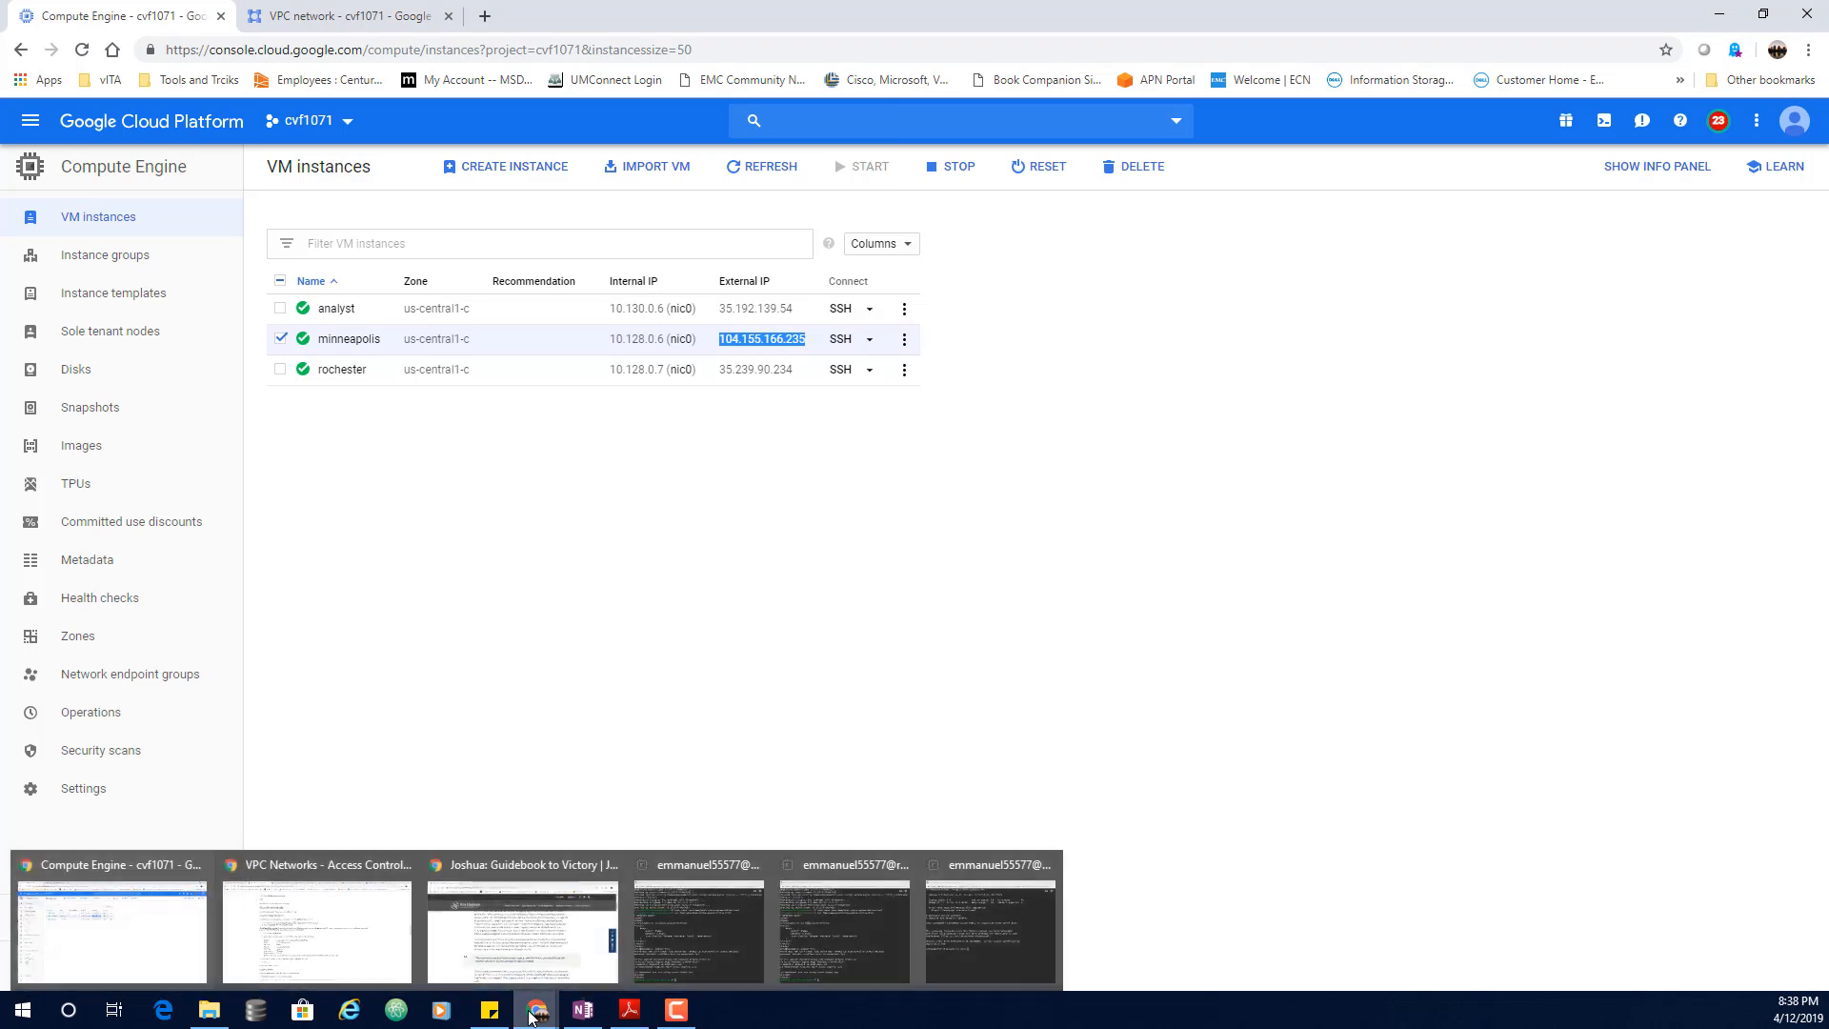
{"action": "left_click", "coordinate": [851, 929]}
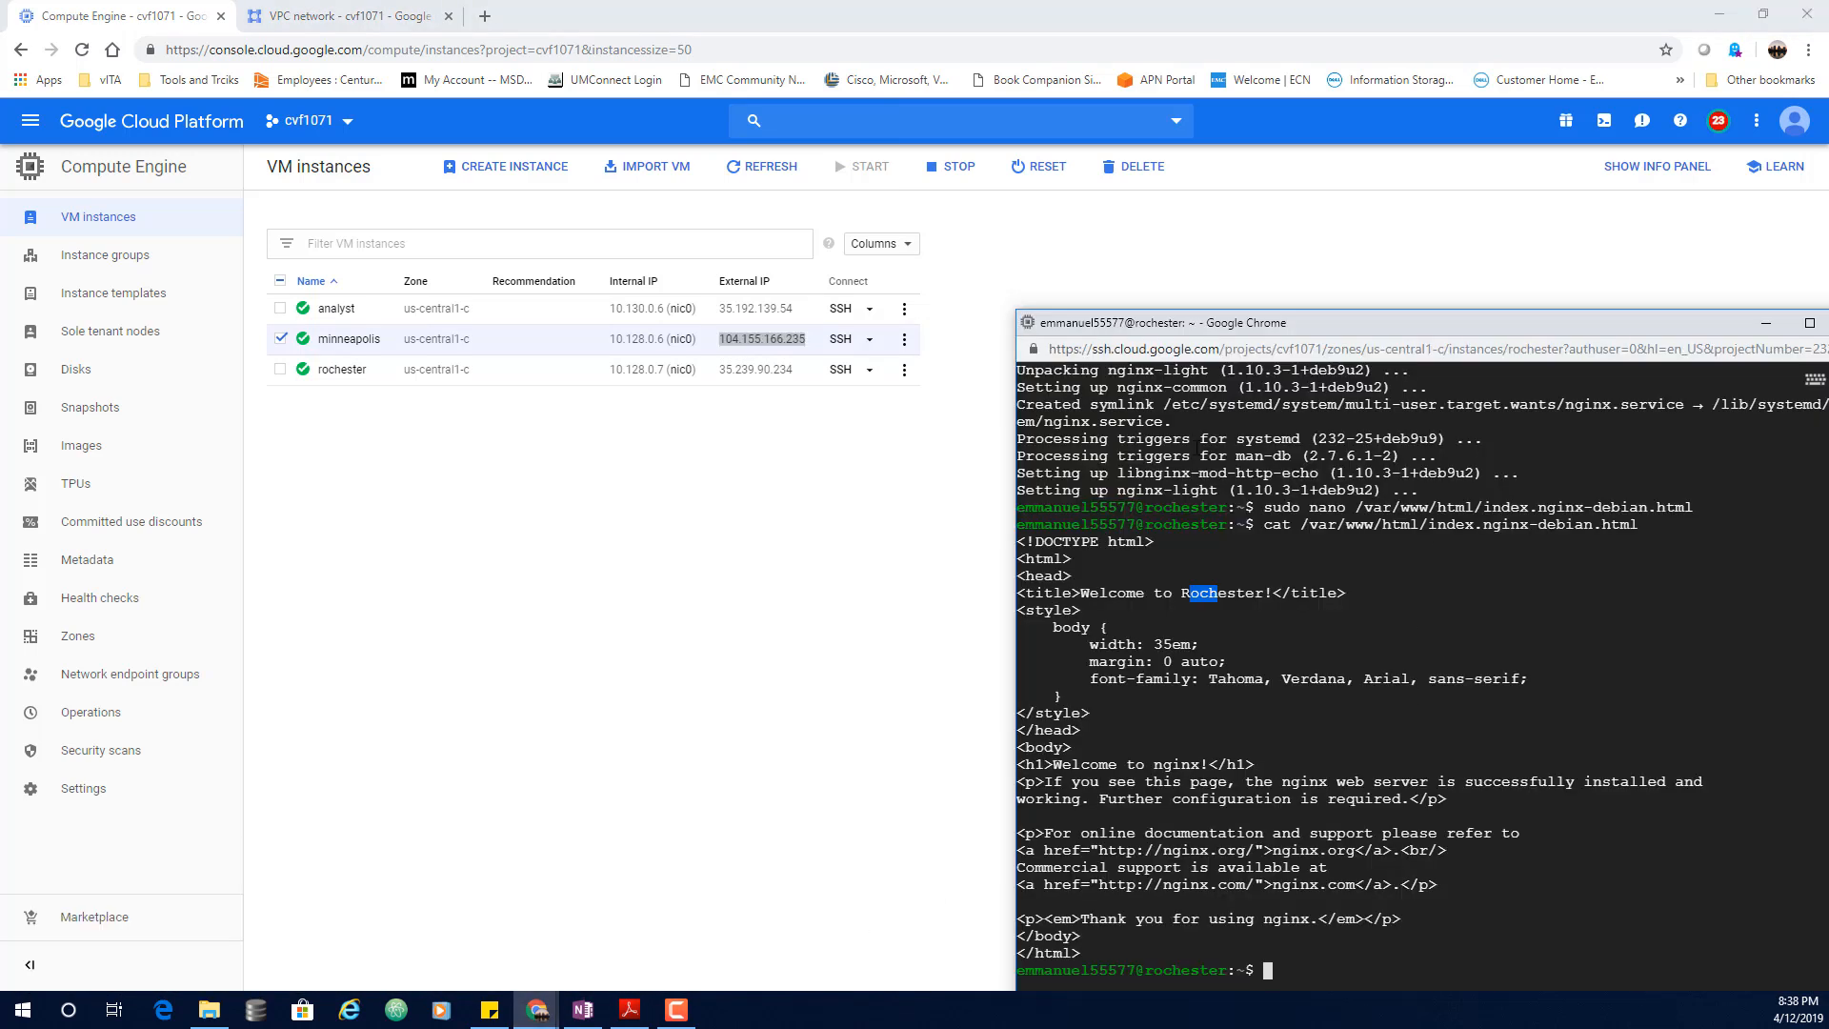
{"action": "left_click", "coordinate": [530, 1017]}
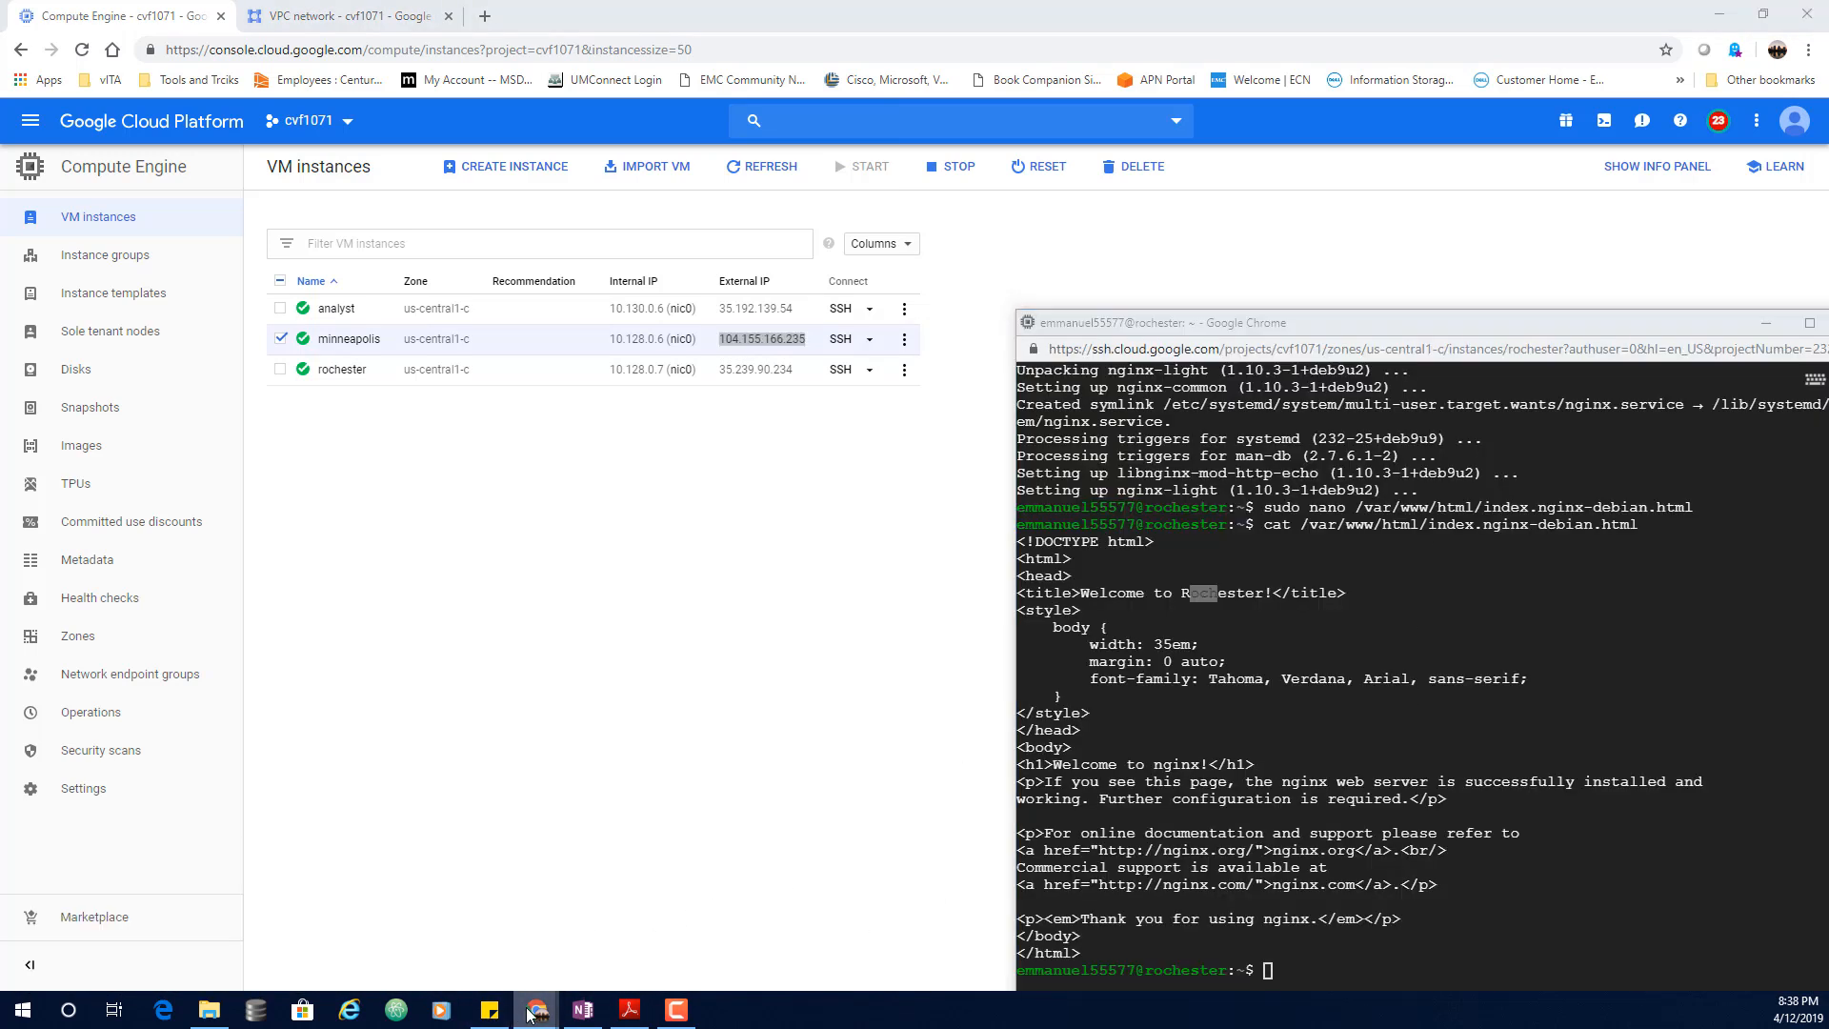
{"action": "mouse_move", "coordinate": [667, 911]}
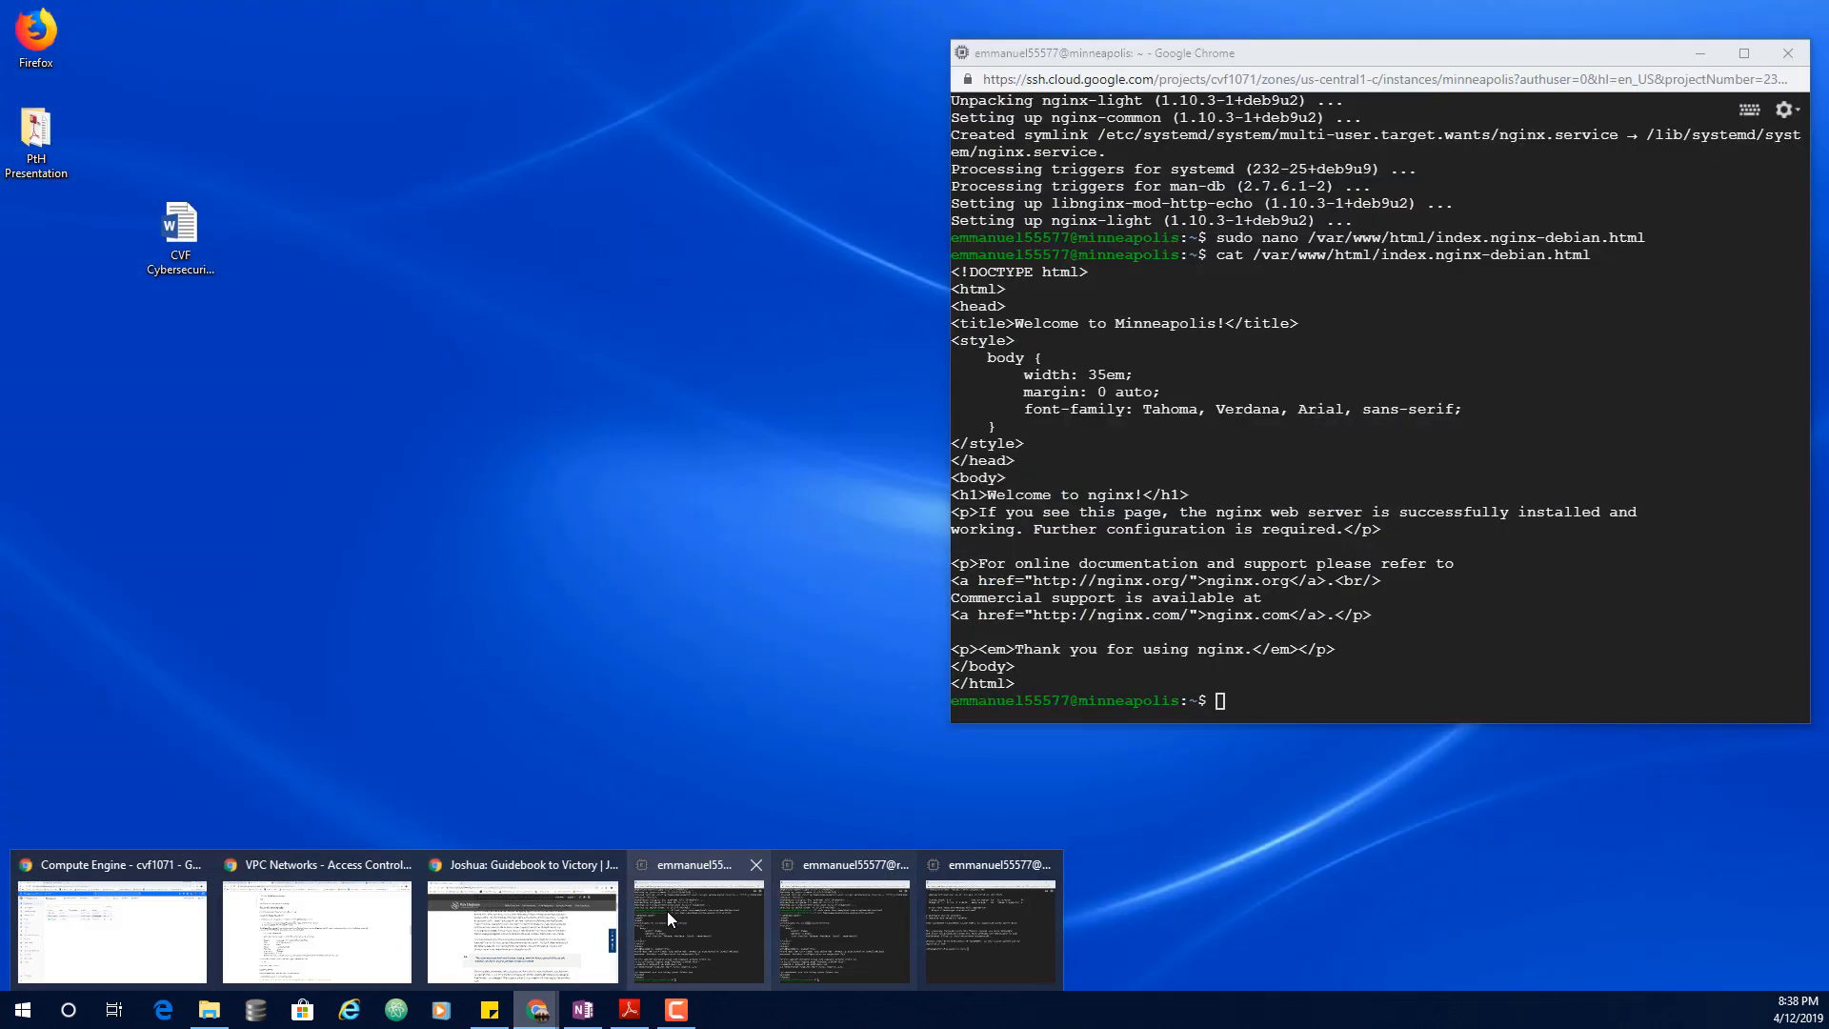
{"action": "mouse_move", "coordinate": [787, 924]}
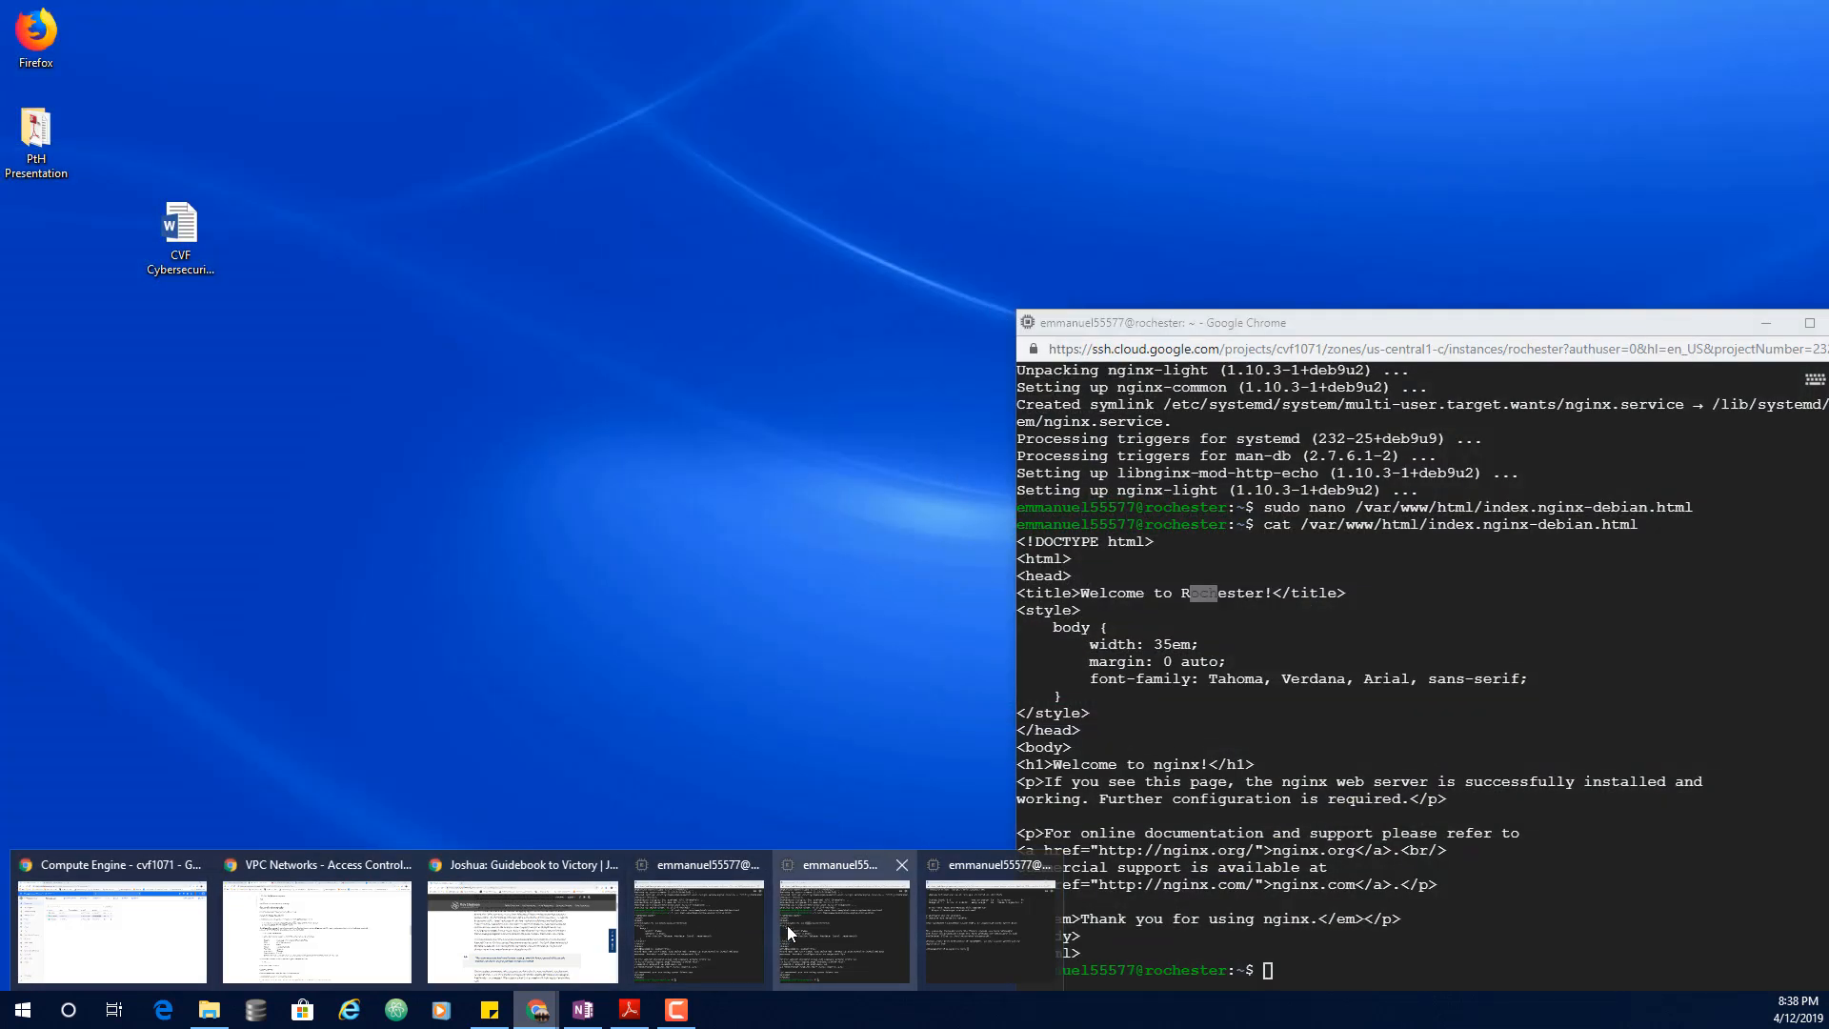
{"action": "left_click", "coordinate": [963, 926]}
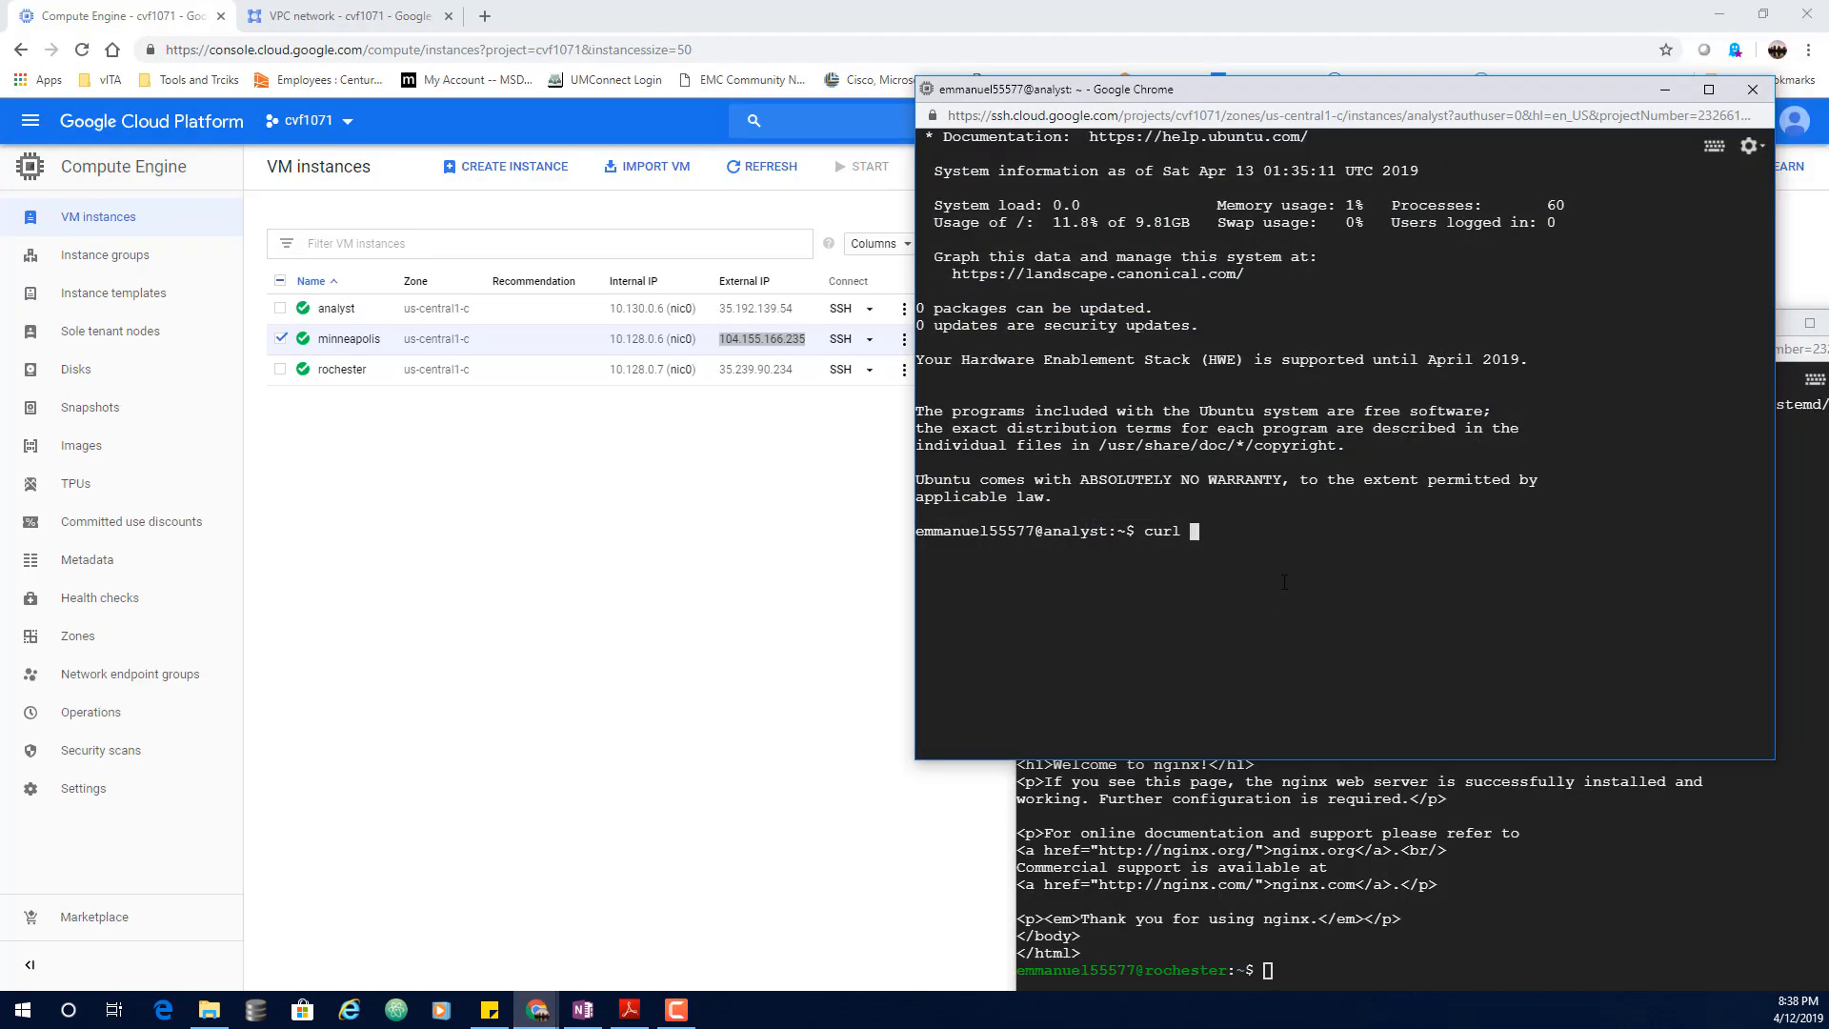
{"action": "type", "text": "curl och"}
{"action": "key", "text": "BackSpace"}
{"action": "key", "text": "BackSpace"}
{"action": "key", "text": "BackSpace"}
{"action": "key", "text": "BackSpace"}
{"action": "type", "text": "och"}
{"action": "key", "text": "BackSpace"}
{"action": "key", "text": "BackSpace"}
{"action": "key", "text": "BackSpace"}
Step: Curl minneapolis at 104.155.166.235, cancel the hung request, and copy rochester's external IP
{"action": "right_click", "coordinate": [763, 335]}
{"action": "left_click", "coordinate": [780, 350]}
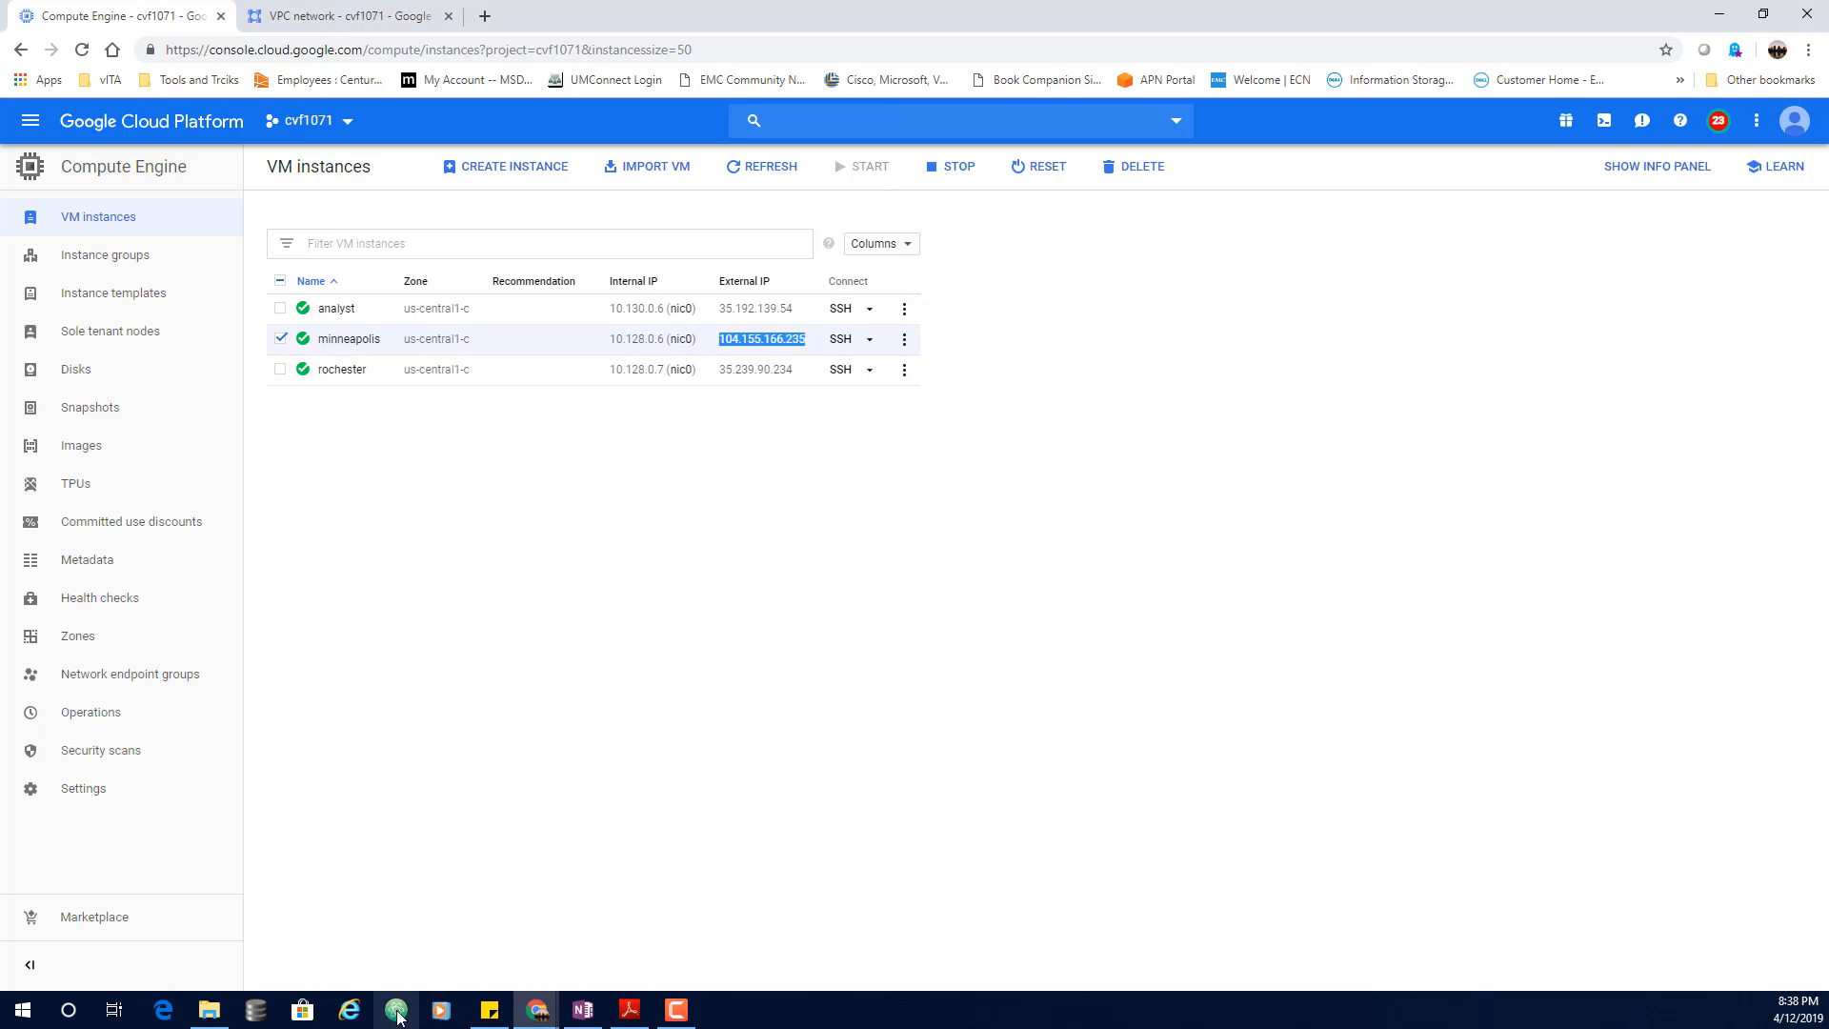
{"action": "mouse_move", "coordinate": [538, 1010]}
{"action": "left_click", "coordinate": [913, 951]}
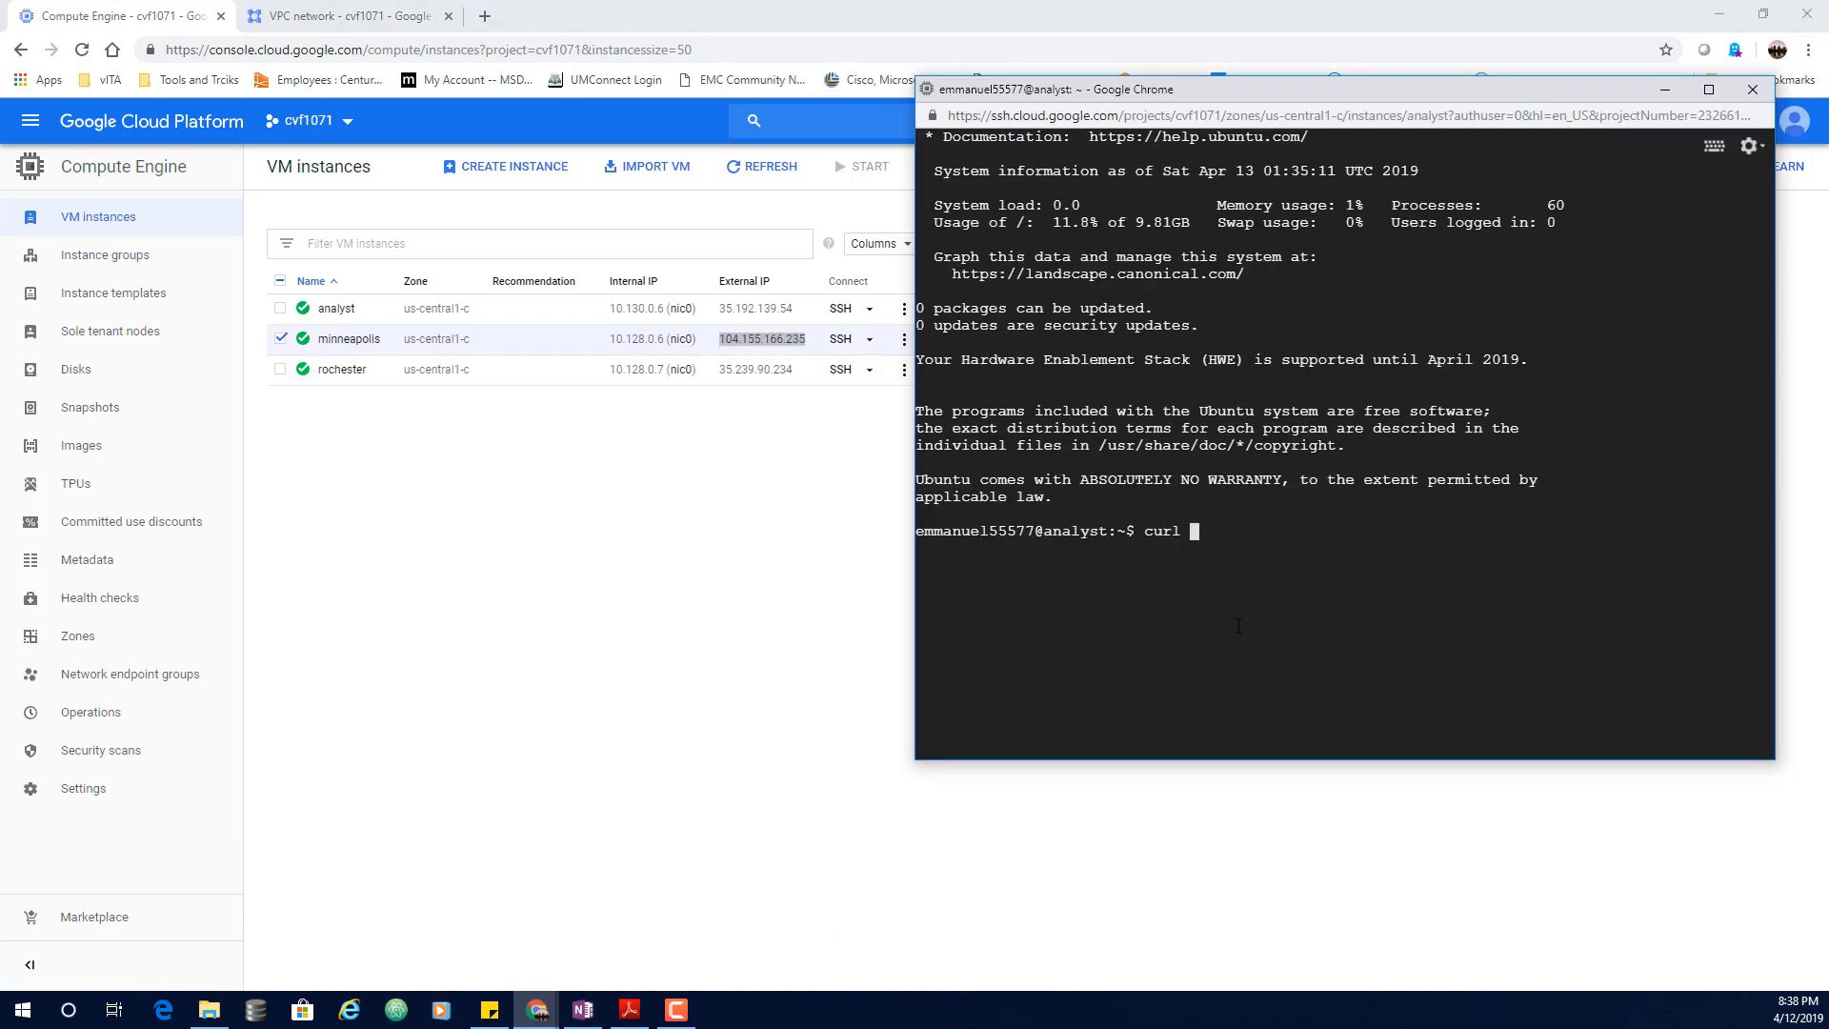
{"action": "key", "text": "ctrl+v"}
{"action": "key", "text": "Return"}
{"action": "key", "text": "ctrl+c"}
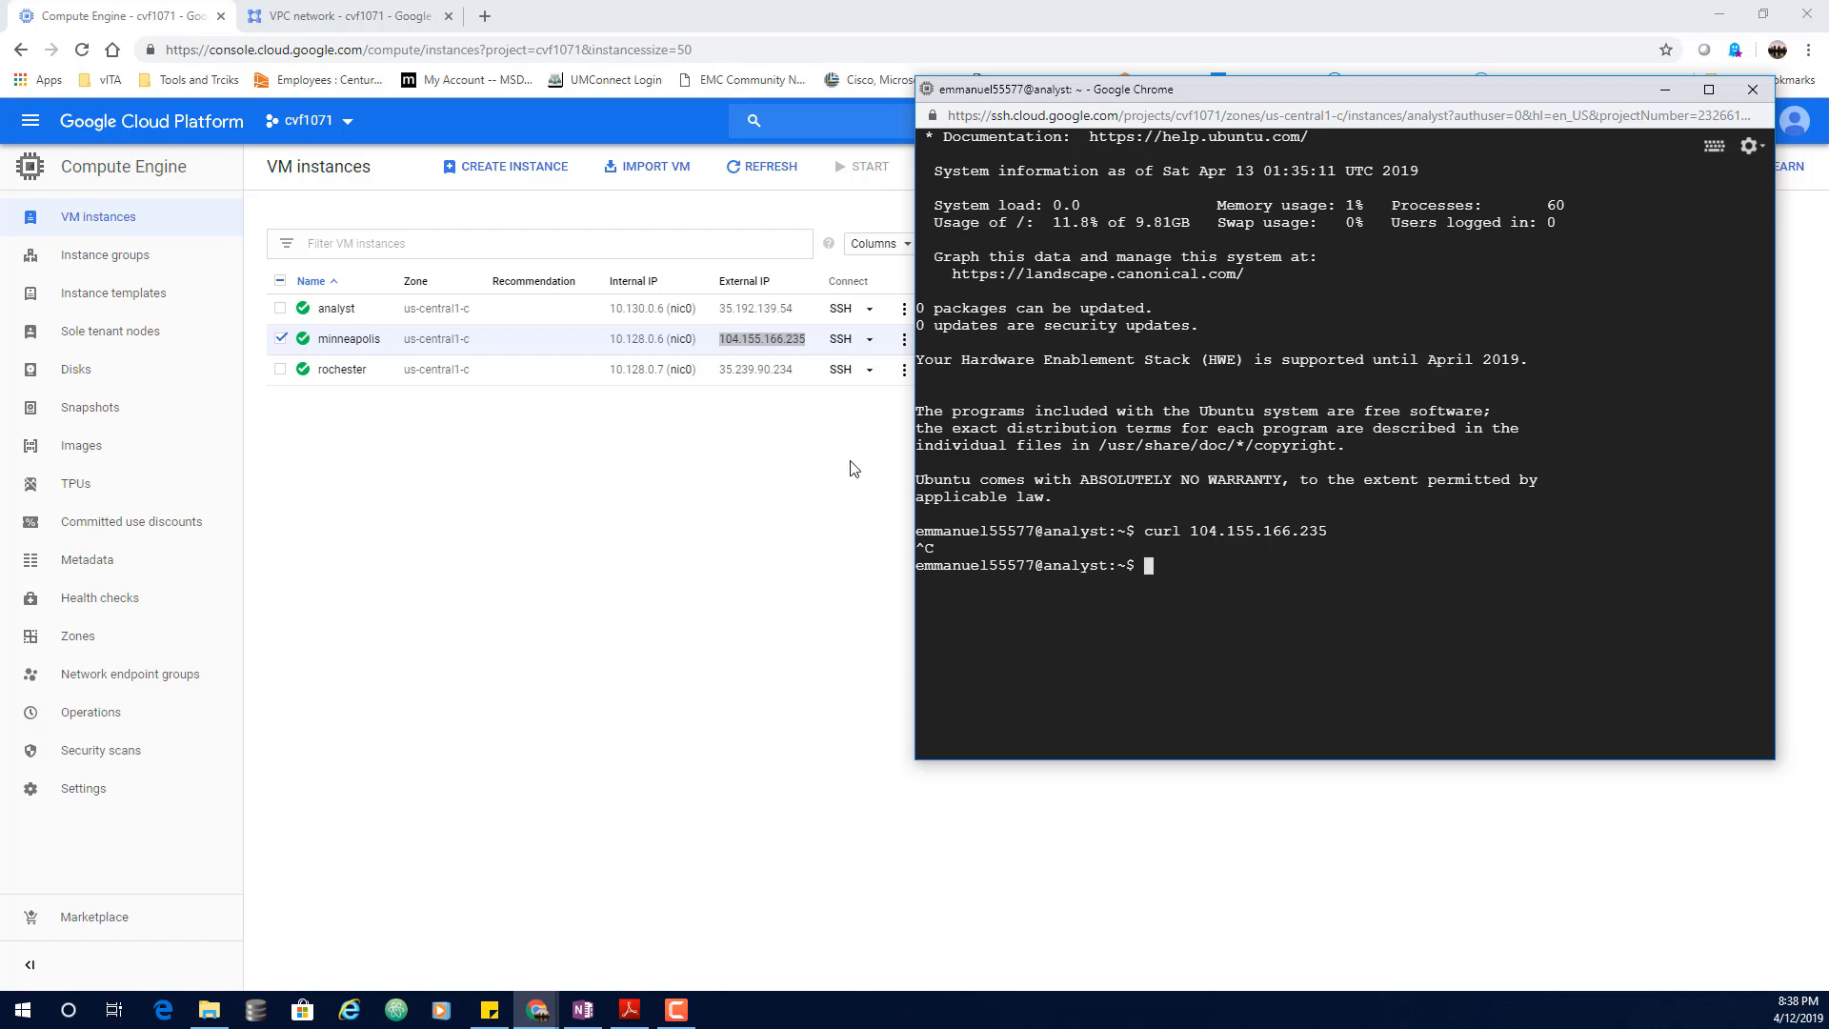
{"action": "left_click_drag", "start_coordinate": [801, 375], "coordinate": [722, 371]}
{"action": "right_click", "coordinate": [756, 373]}
{"action": "left_click", "coordinate": [796, 390]}
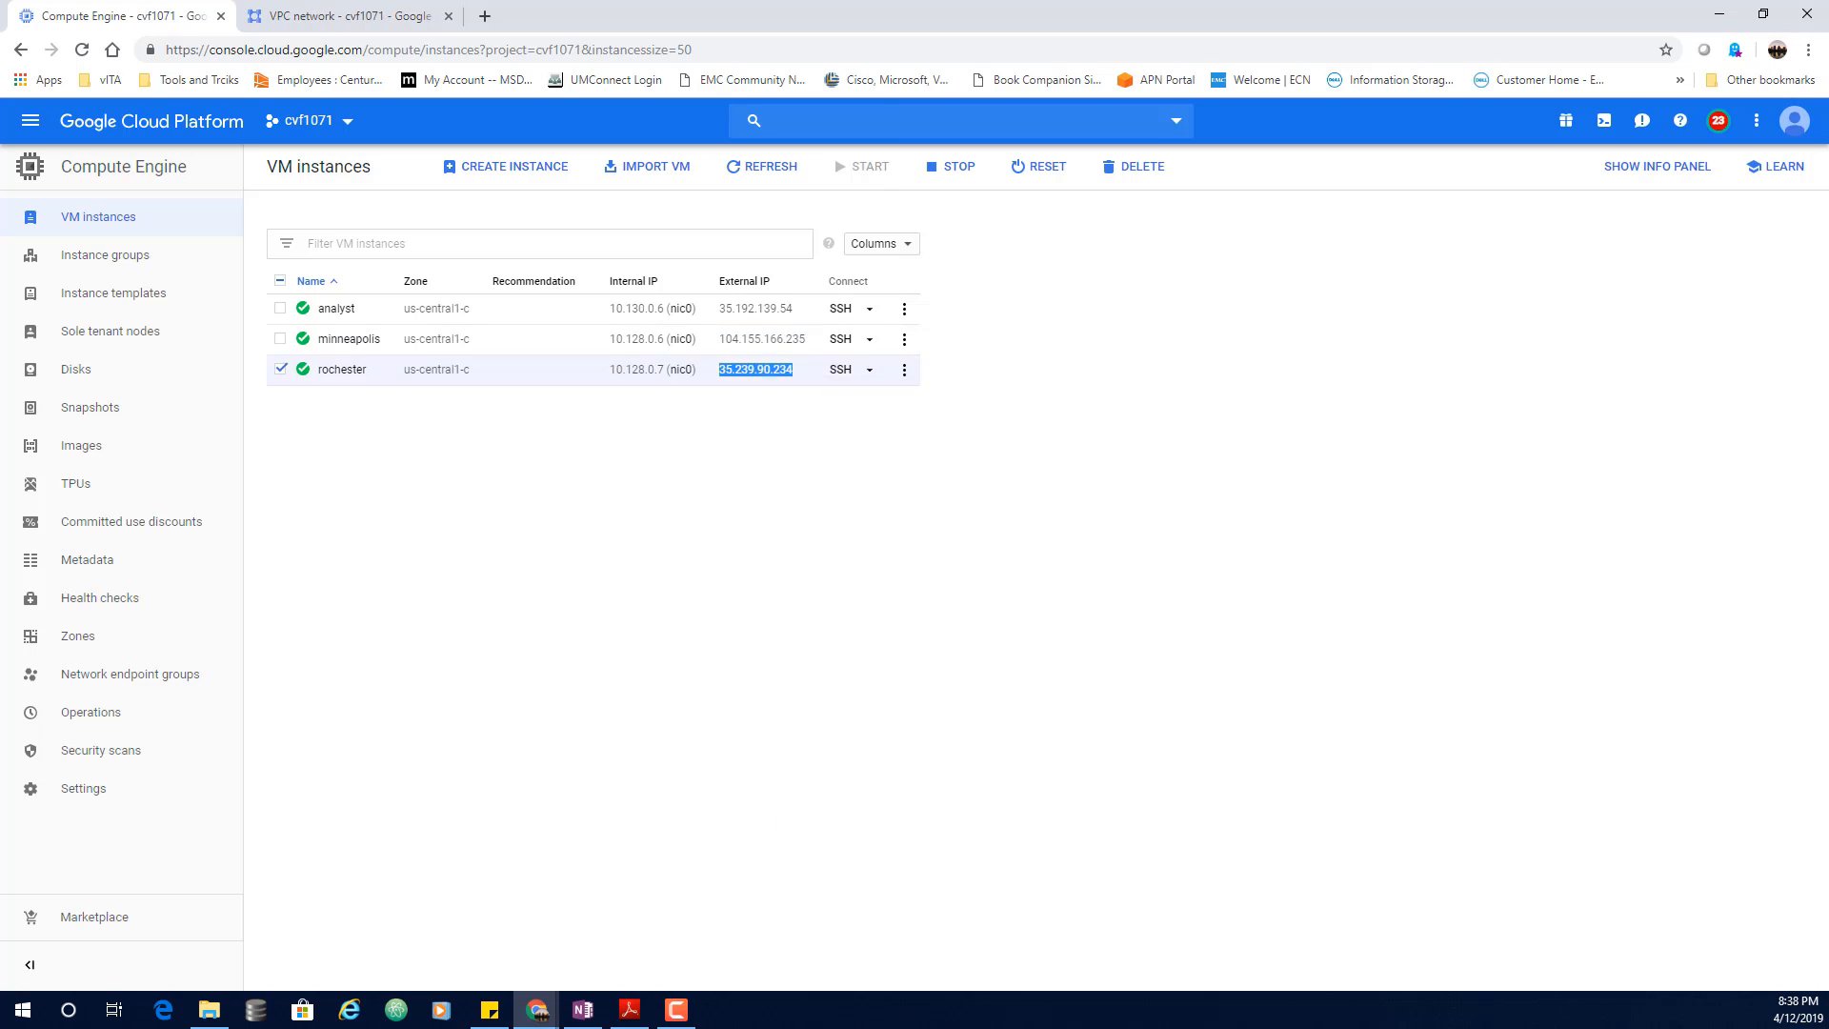
Step: From the analyst terminal, curl rochester at its pasted IP 35.239.90.234
{"action": "mouse_move", "coordinate": [539, 1015]}
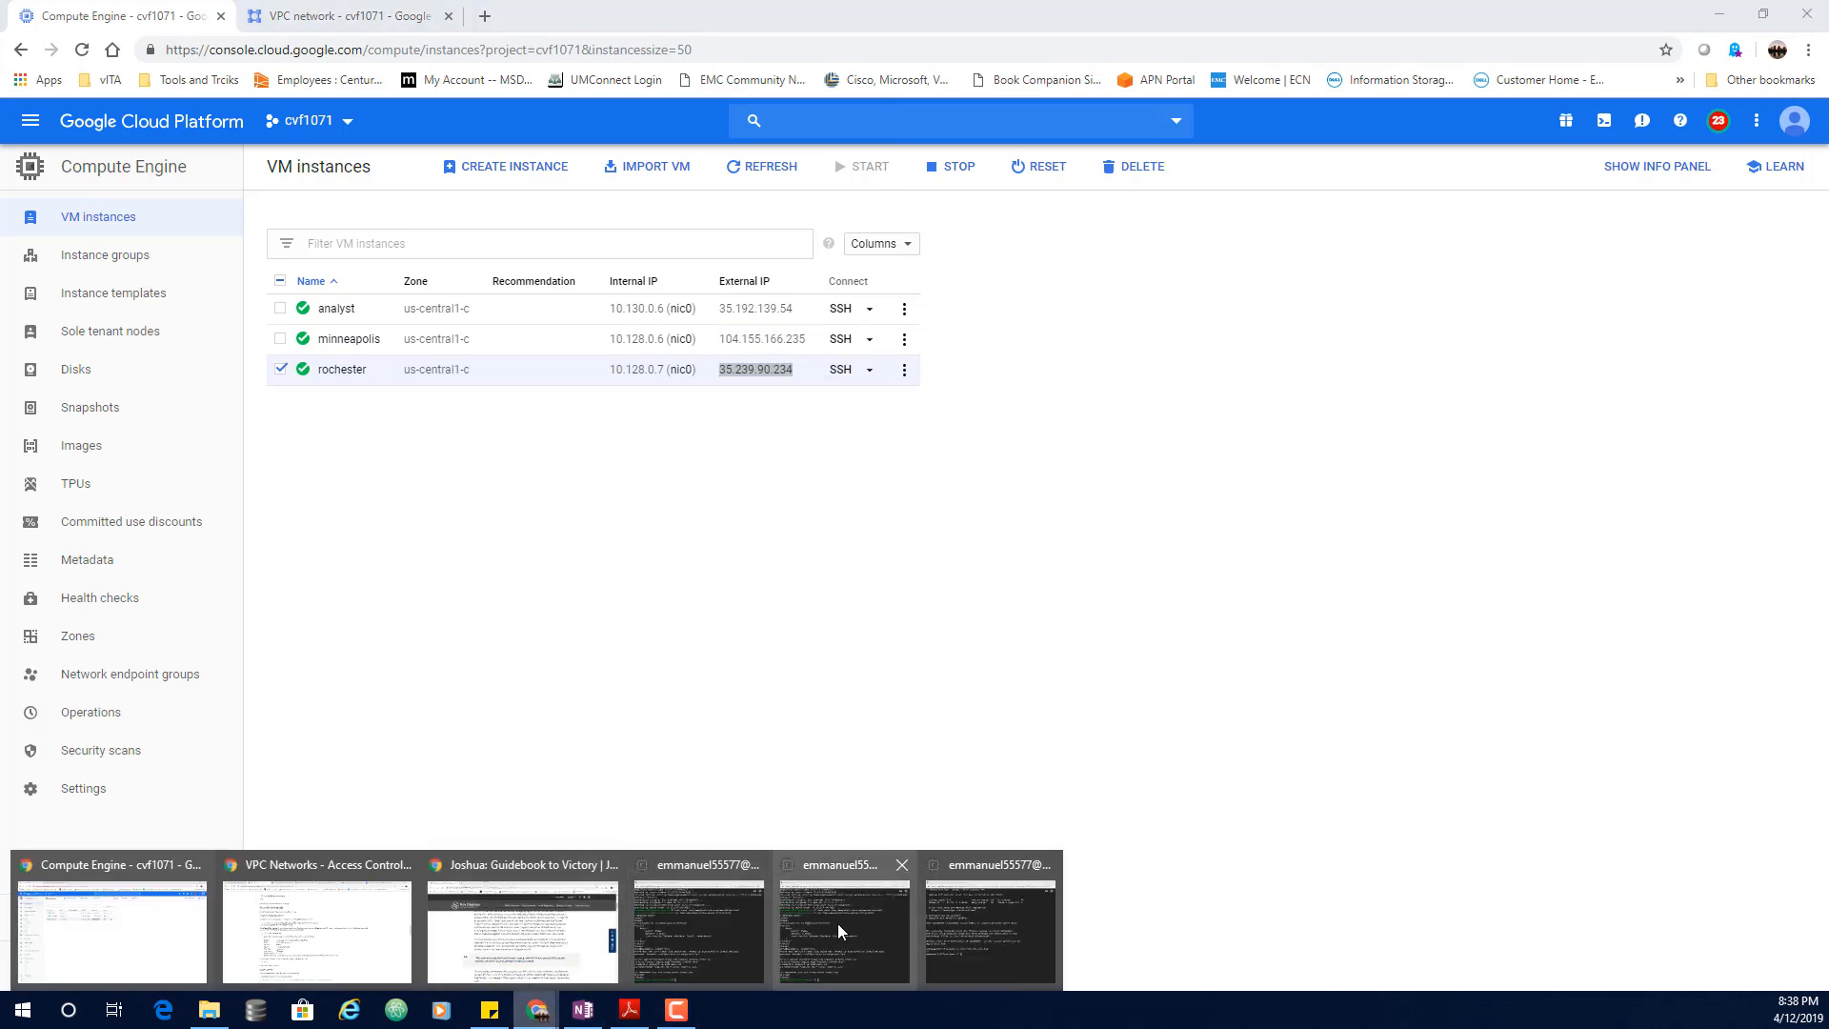
{"action": "mouse_move", "coordinate": [838, 923]}
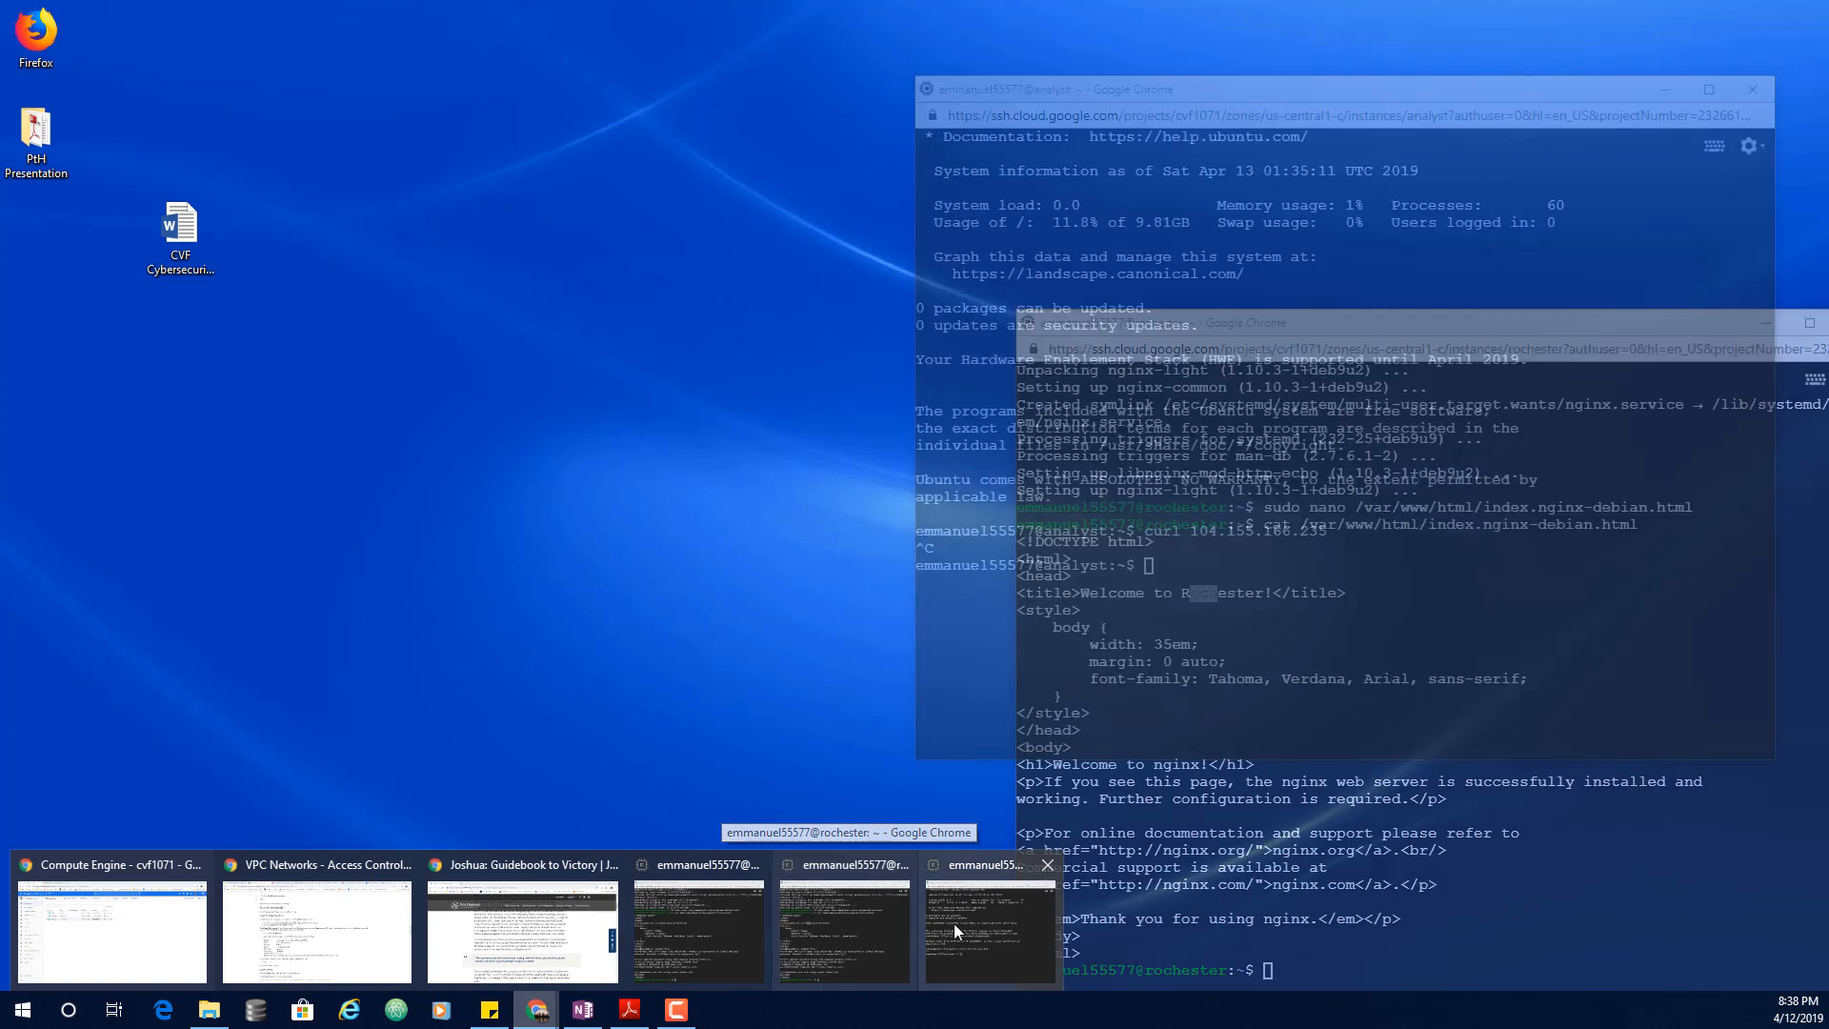
{"action": "left_click", "coordinate": [953, 923]}
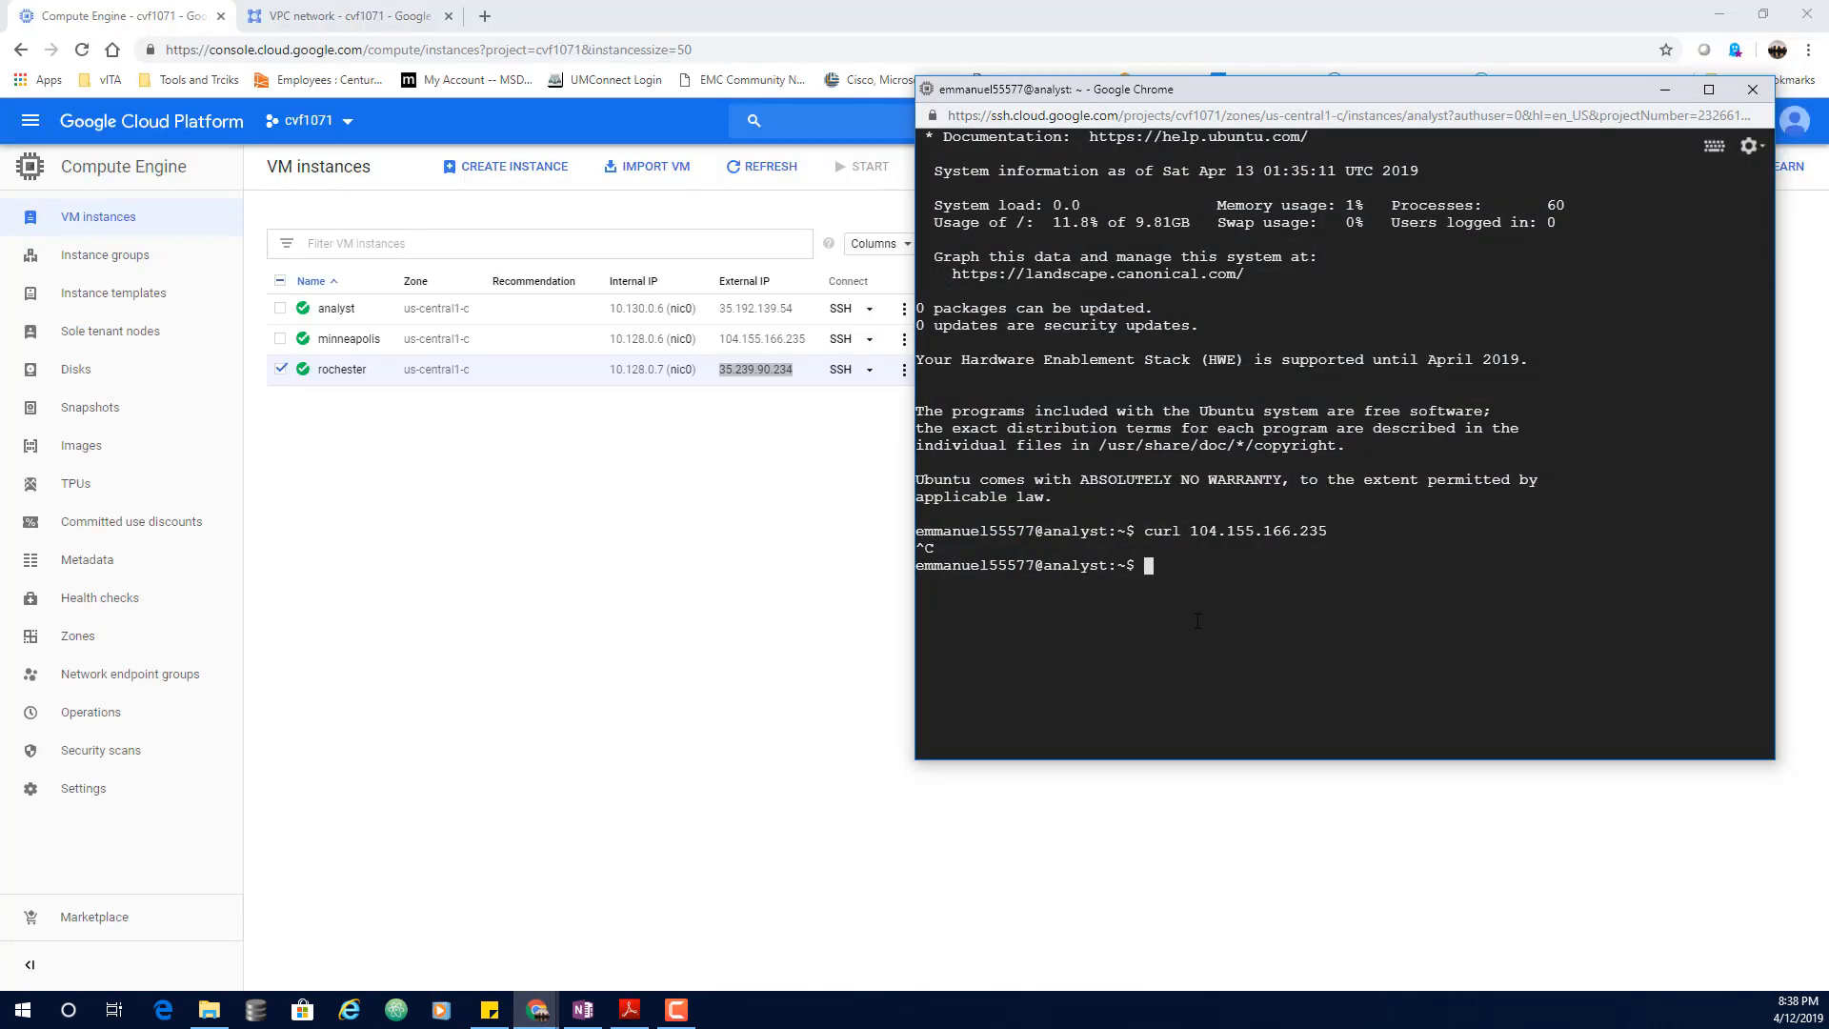
{"action": "type", "text": "curl"}
{"action": "key", "text": "ctrl+v"}
{"action": "key", "text": "Return"}
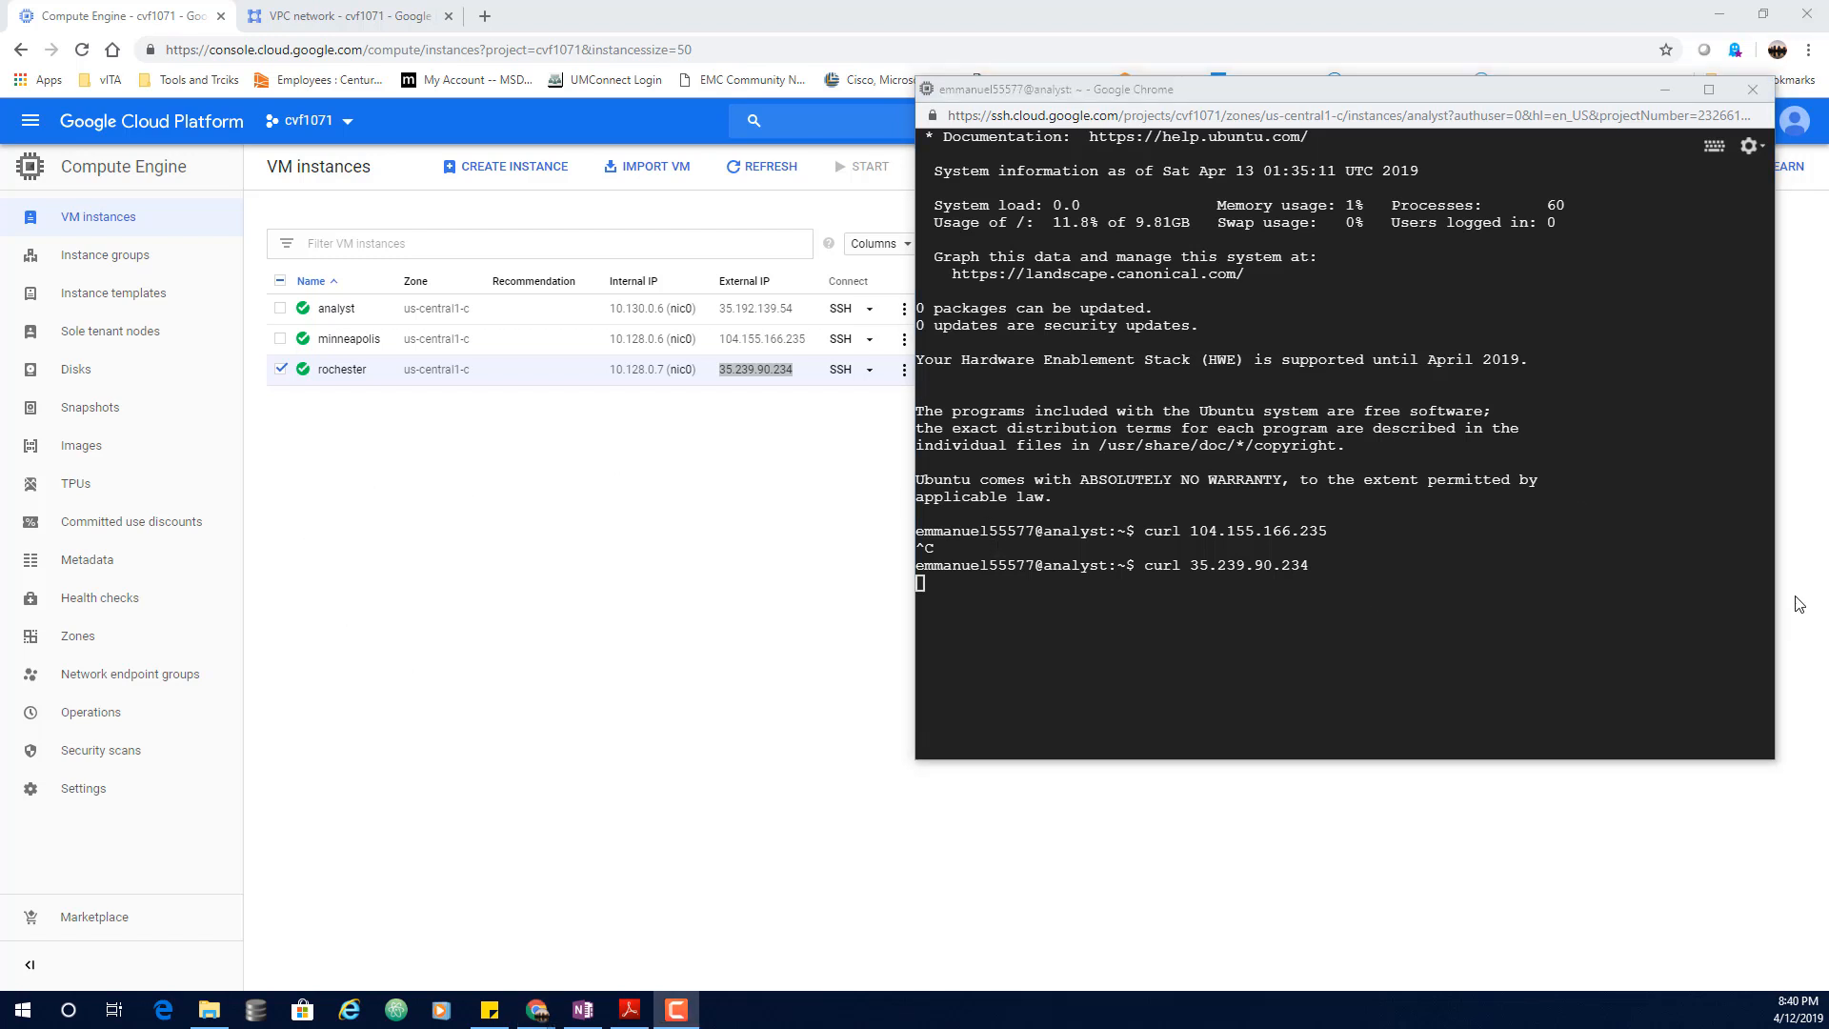
Step: Start a new VPC firewall rule named allow-http-web-server
{"action": "left_click", "coordinate": [315, 16]}
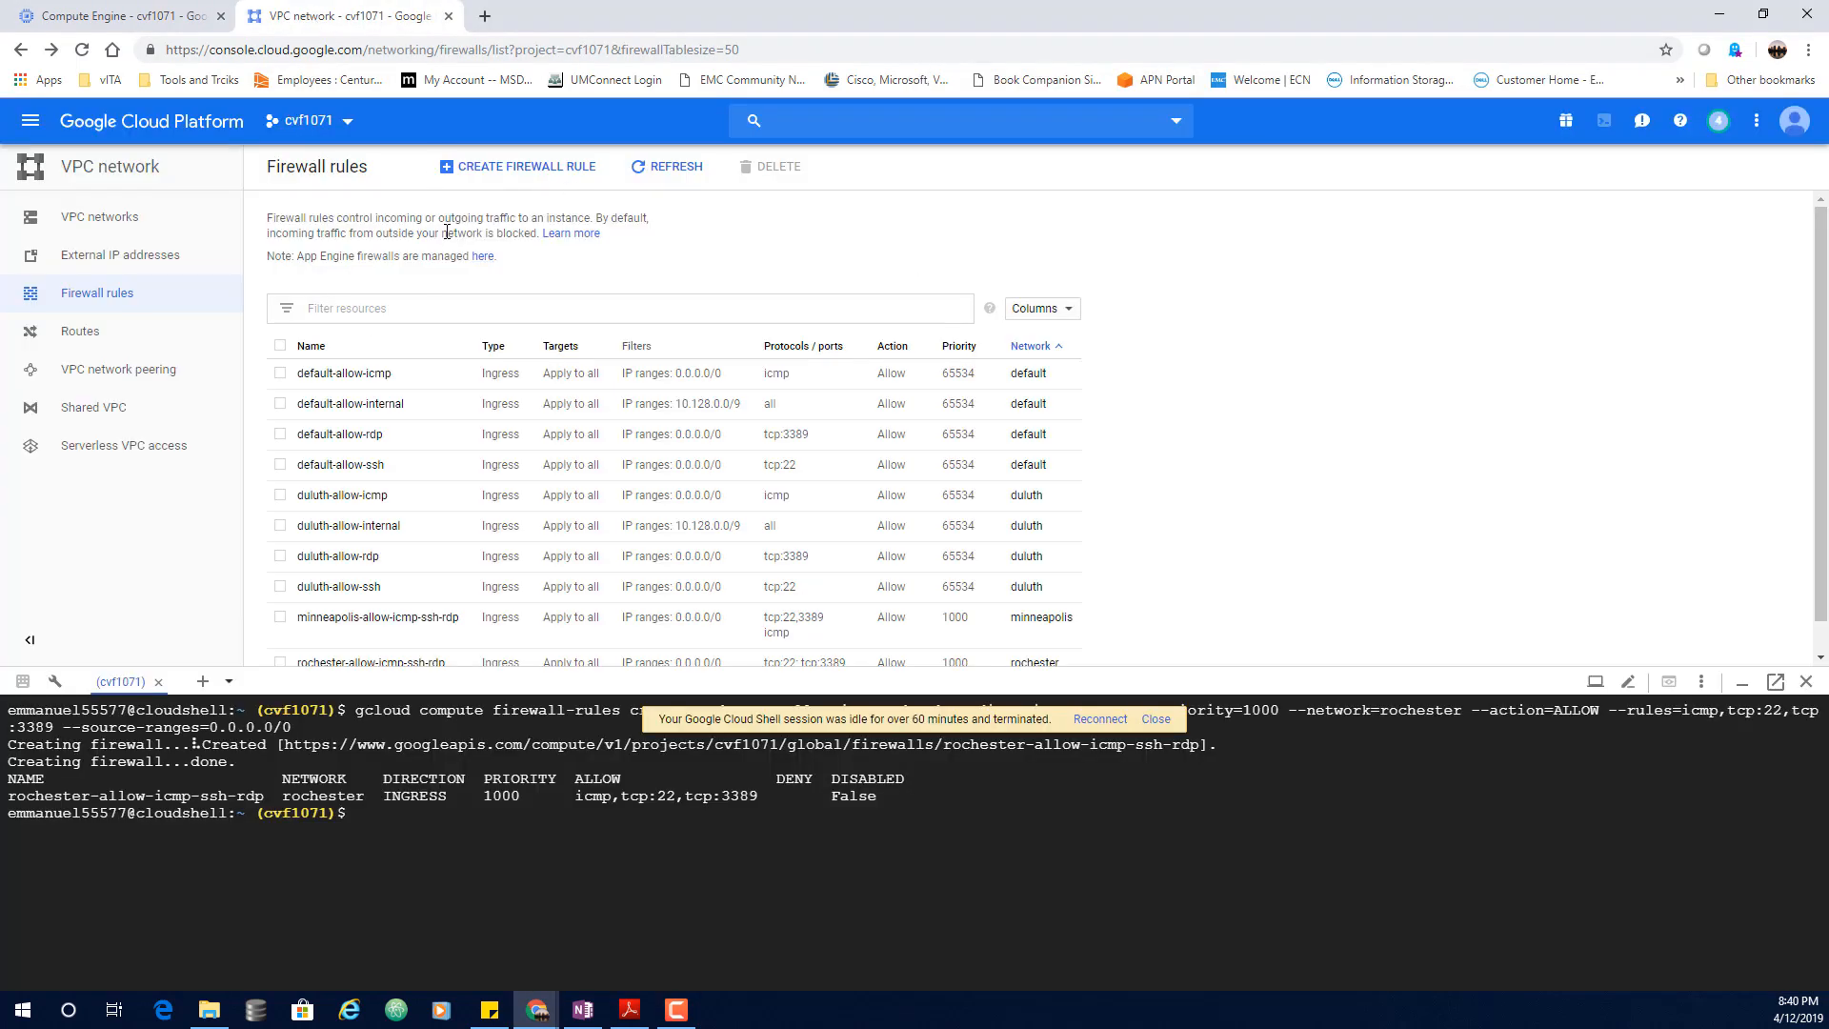
{"action": "left_click", "coordinate": [546, 168]}
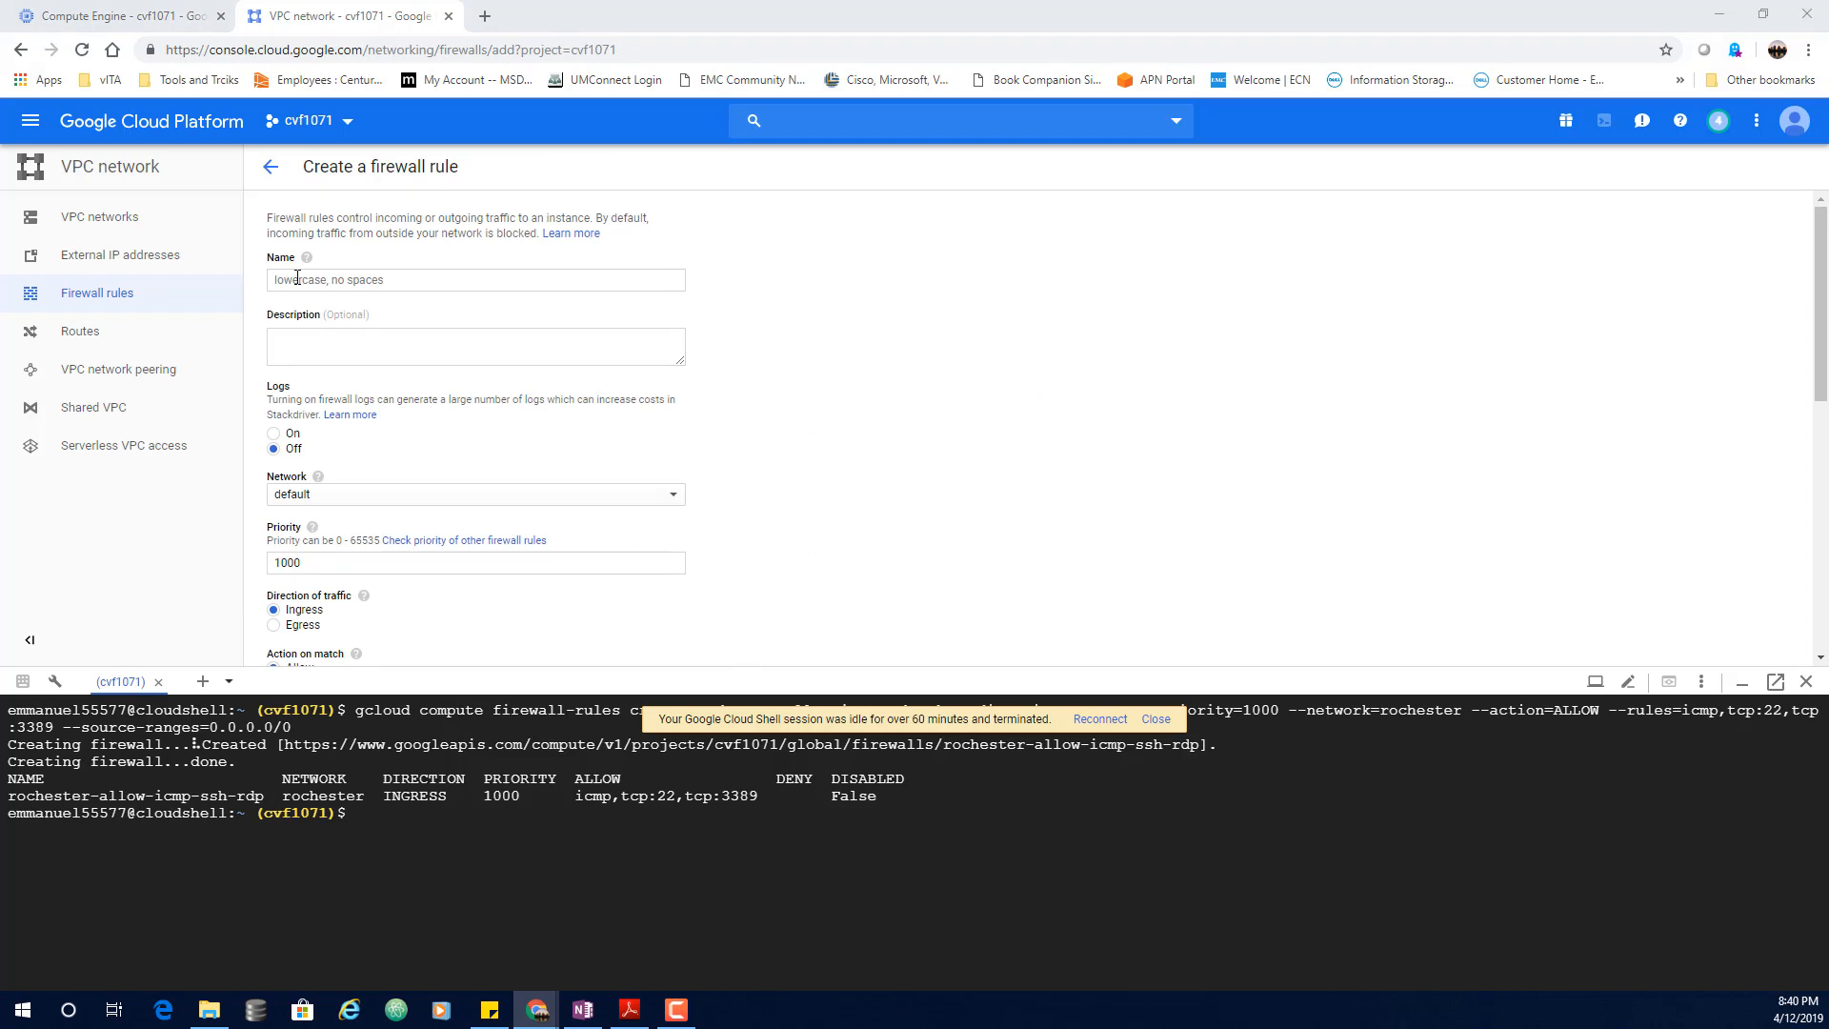
{"action": "left_click", "coordinate": [332, 279]}
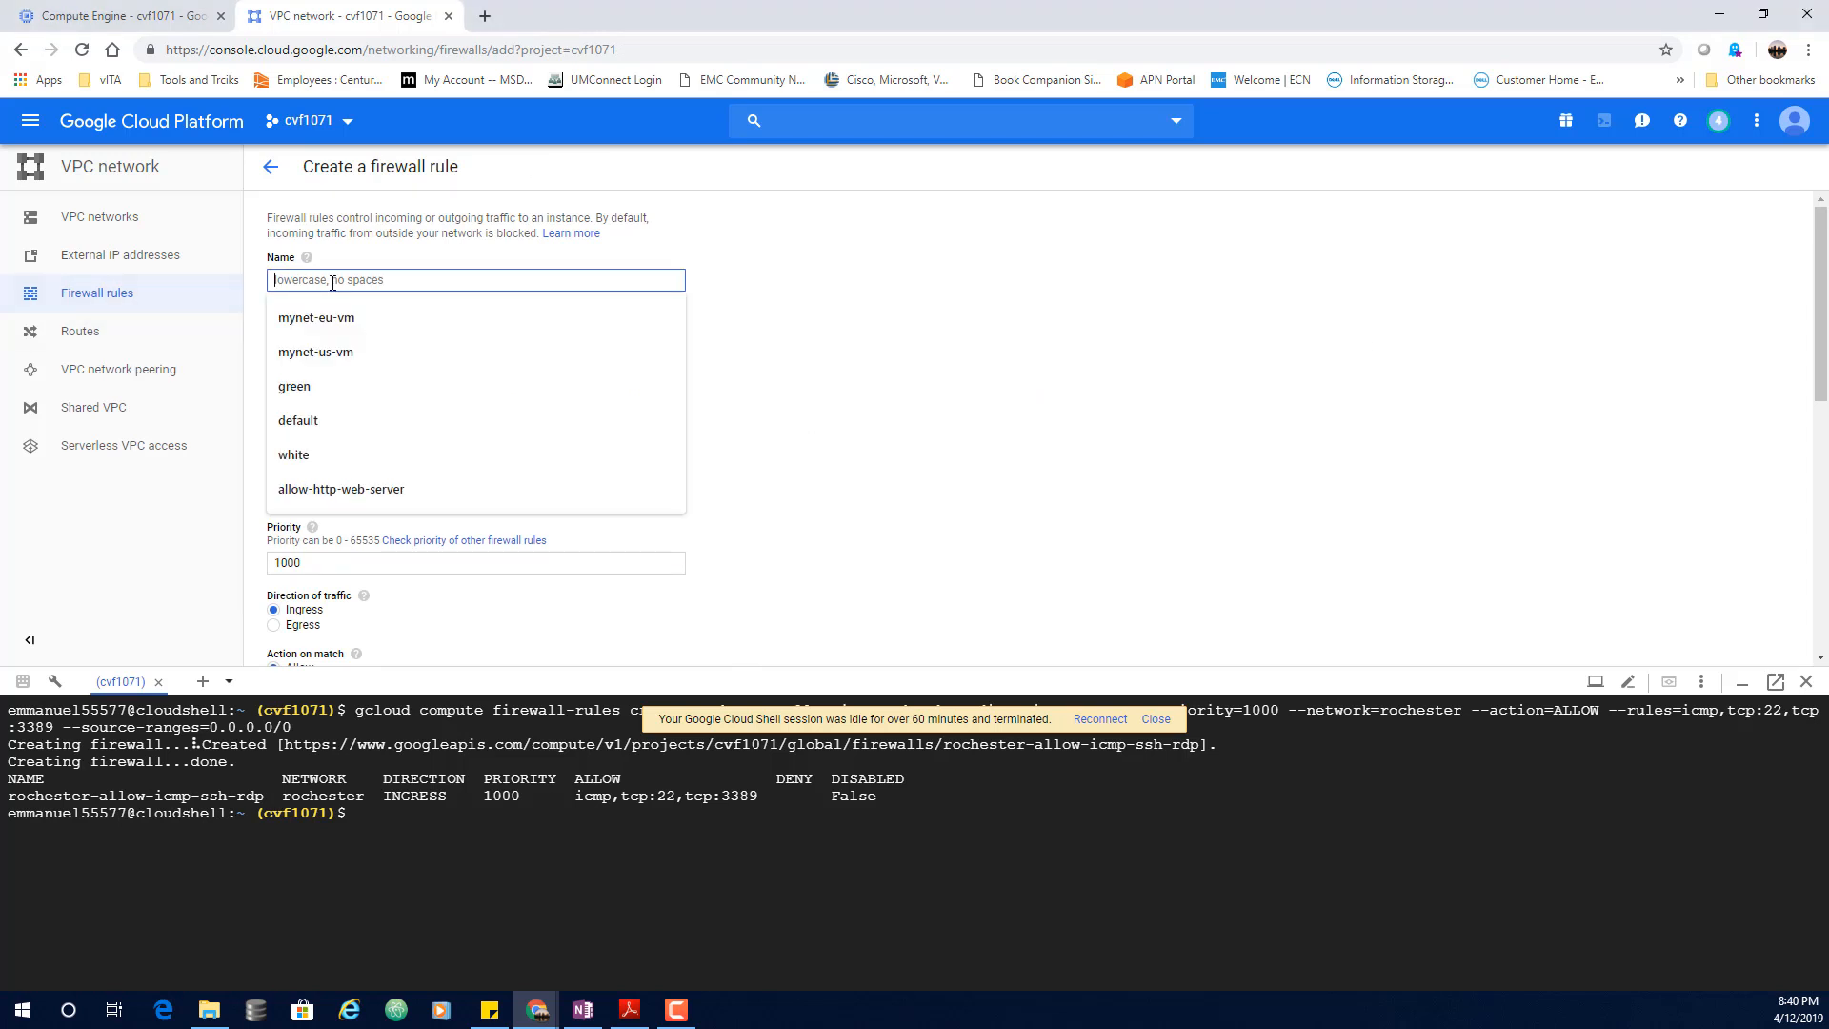
{"action": "left_click", "coordinate": [341, 489]}
{"action": "left_click", "coordinate": [1139, 372]}
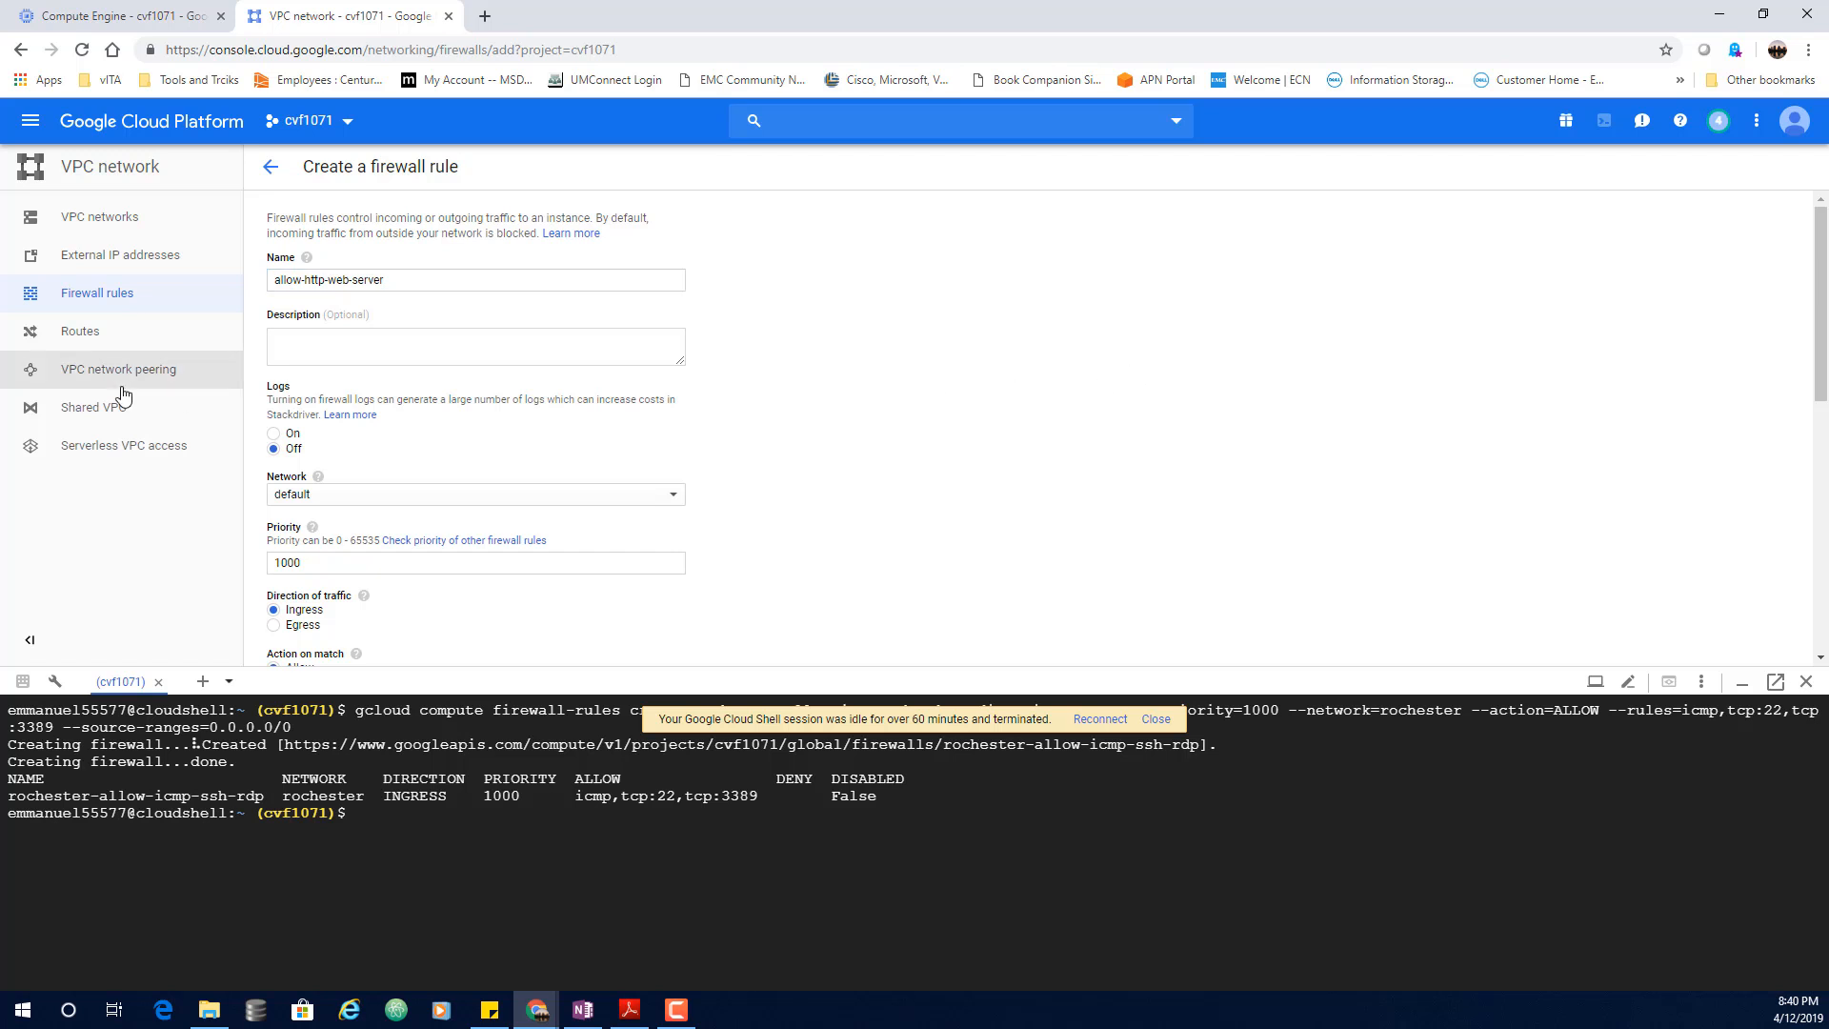
Step: Set the rule's target tag to web-server and source IP range to 0.0.0.0/0
{"action": "scroll", "coordinate": [396, 447], "scroll_direction": "down", "scroll_amount": 1}
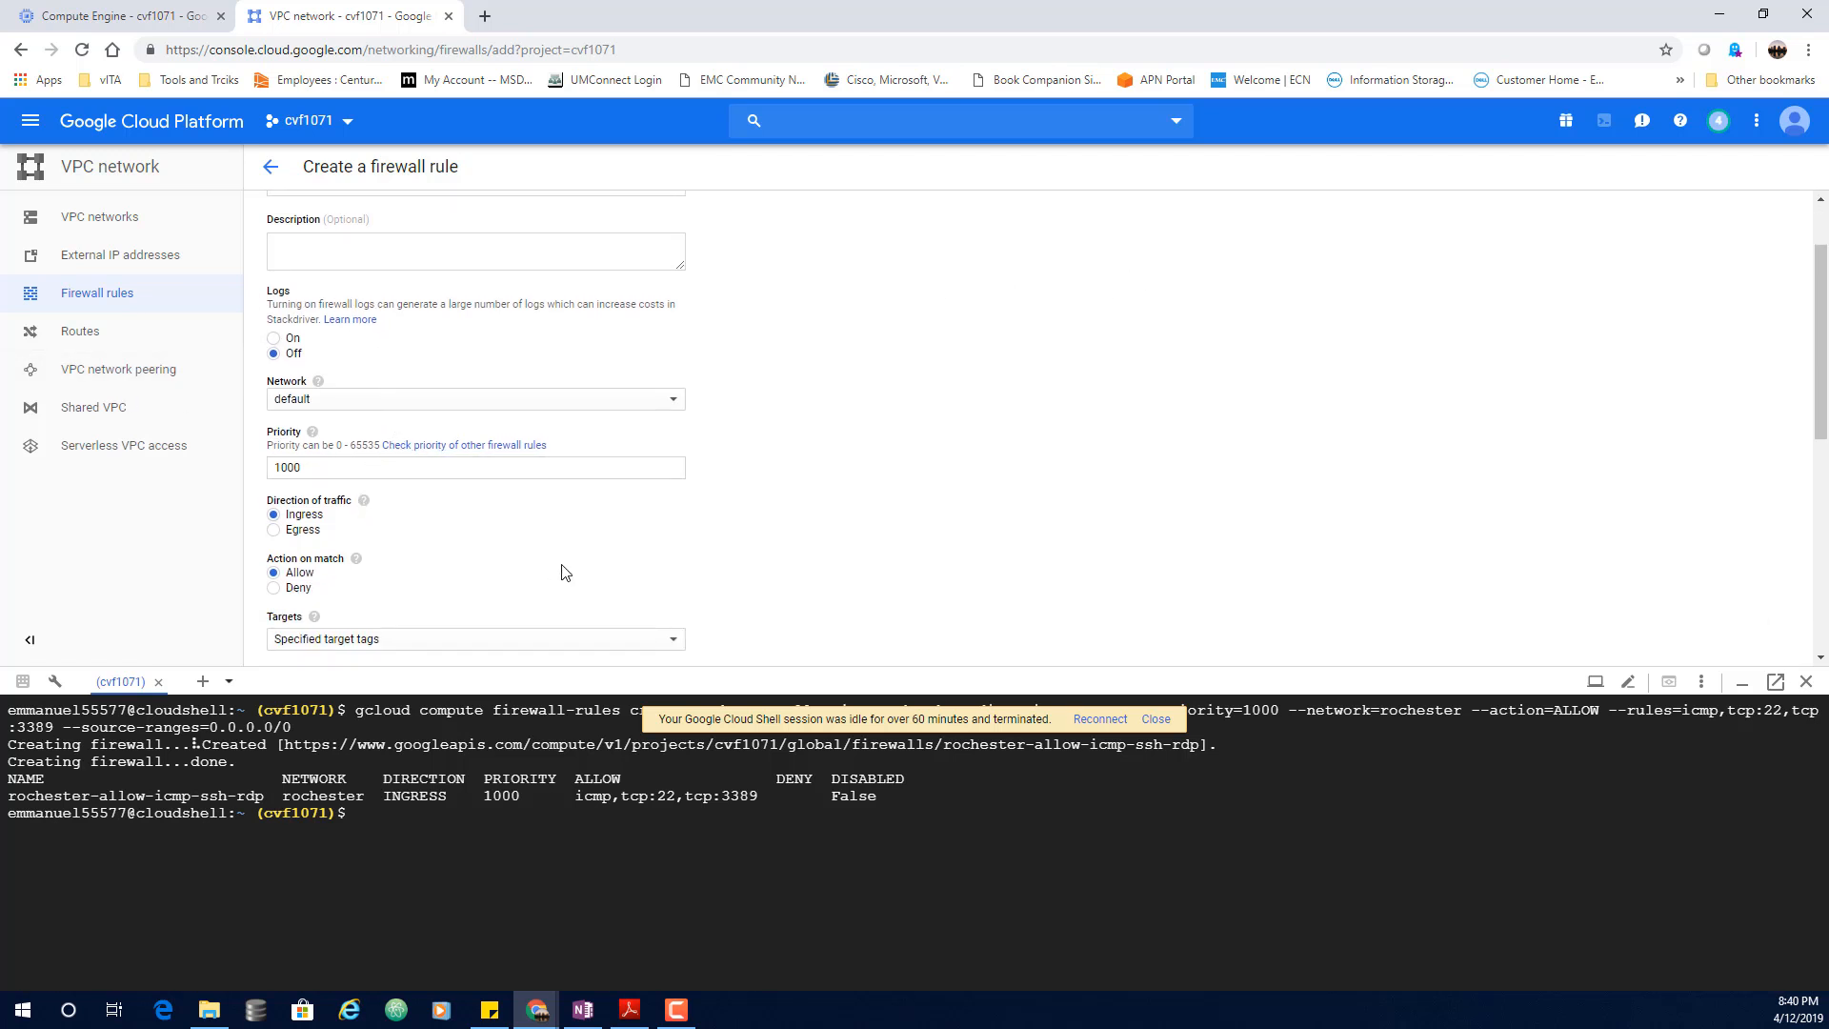
{"action": "scroll", "coordinate": [829, 546], "scroll_direction": "down", "scroll_amount": 2}
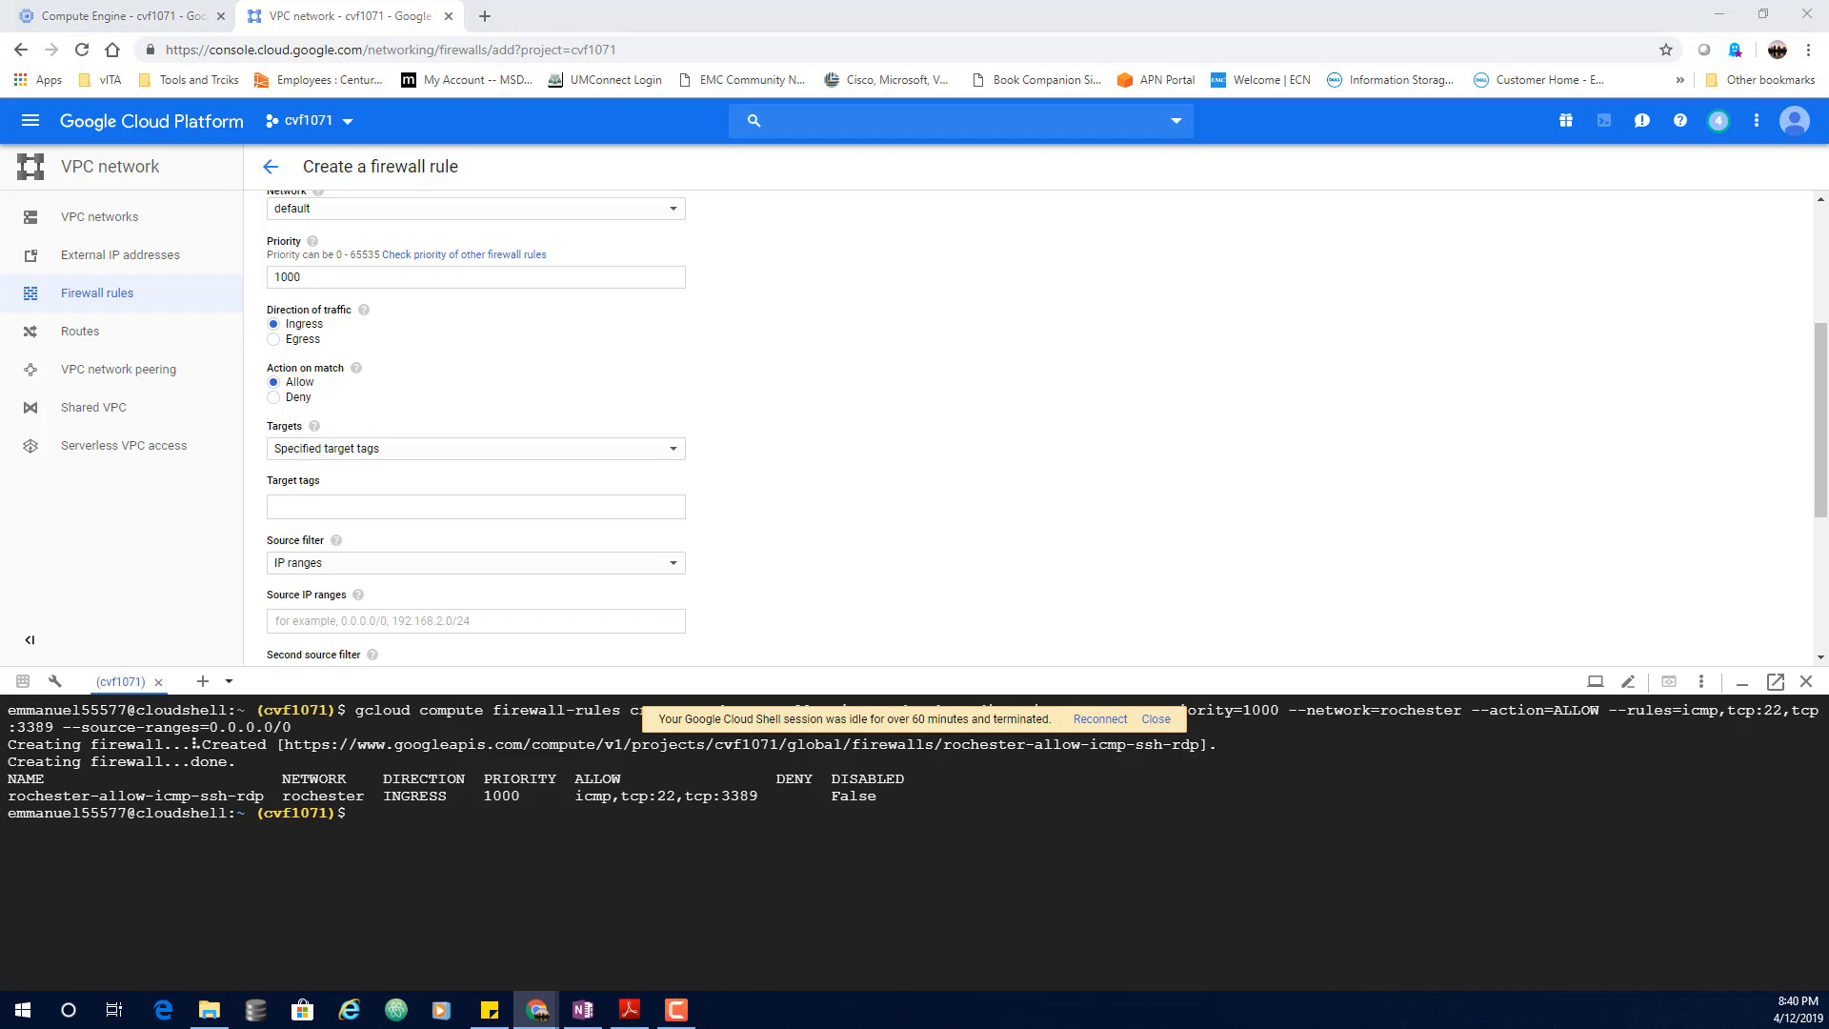
{"action": "left_click", "coordinate": [316, 504]}
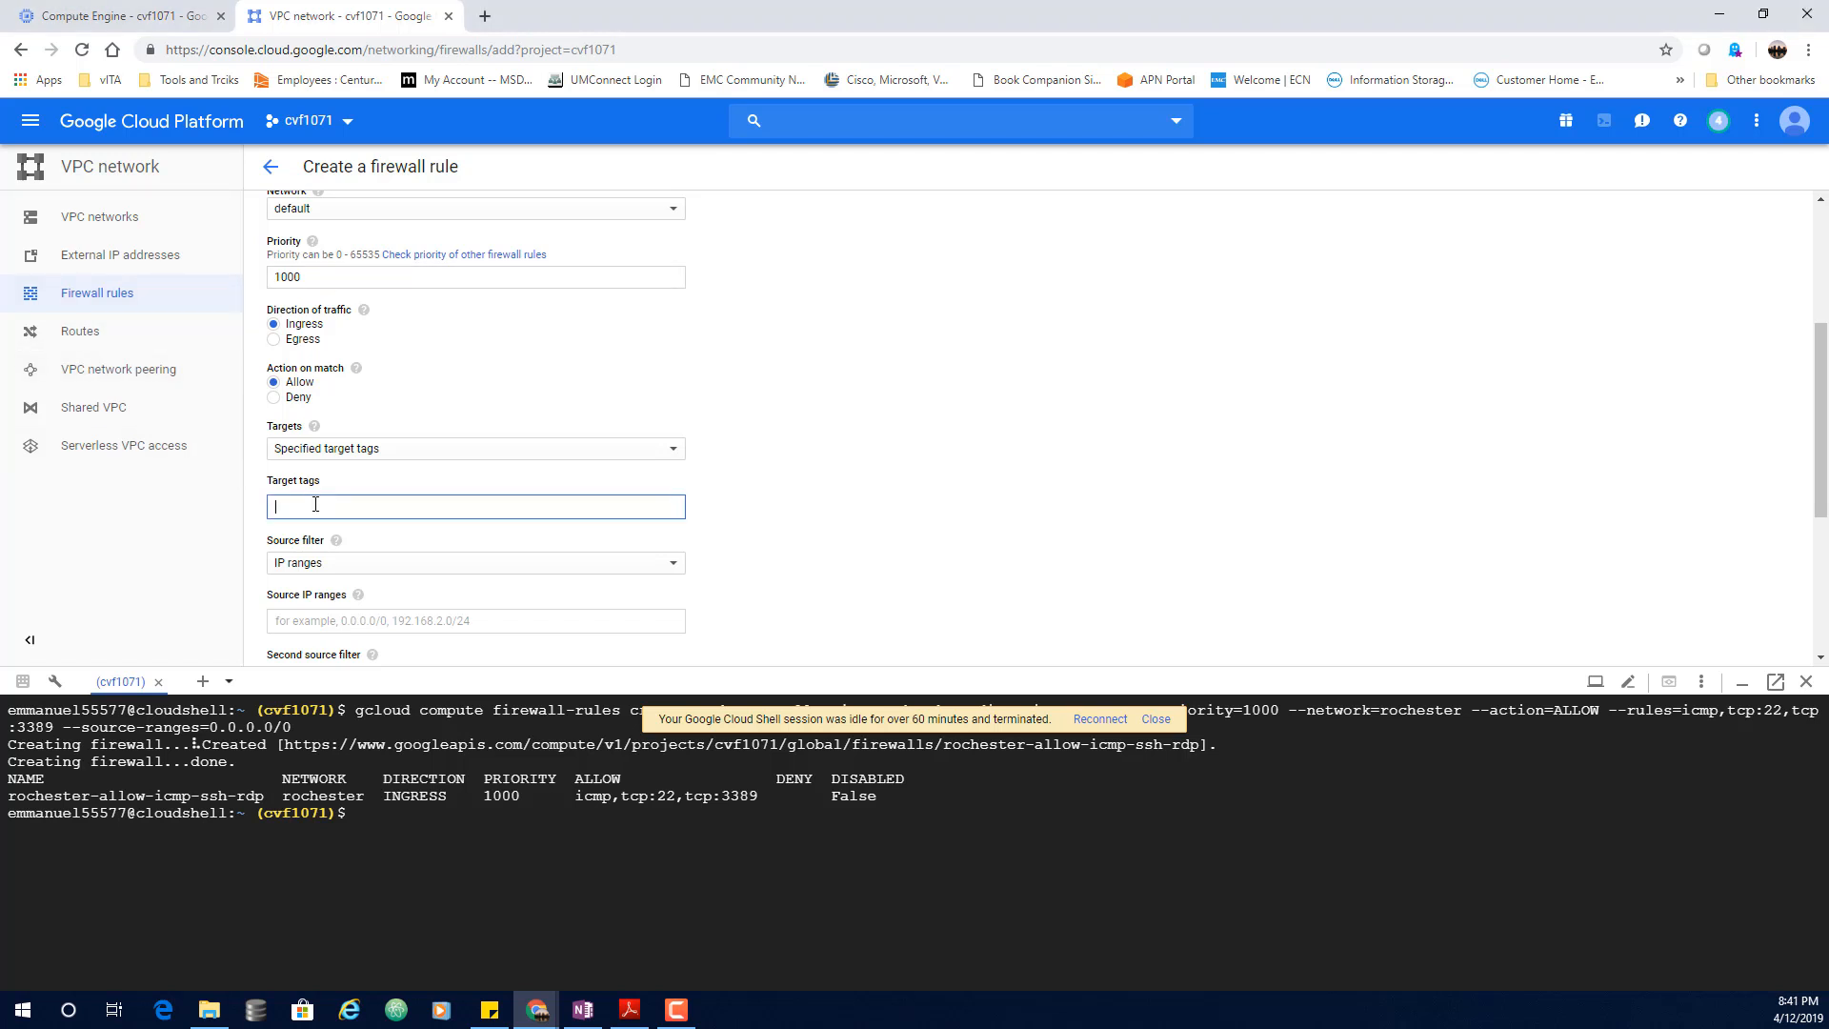
{"action": "type", "text": "web-server"}
{"action": "left_click", "coordinate": [1094, 531]}
{"action": "scroll", "coordinate": [935, 503], "scroll_direction": "down", "scroll_amount": 1}
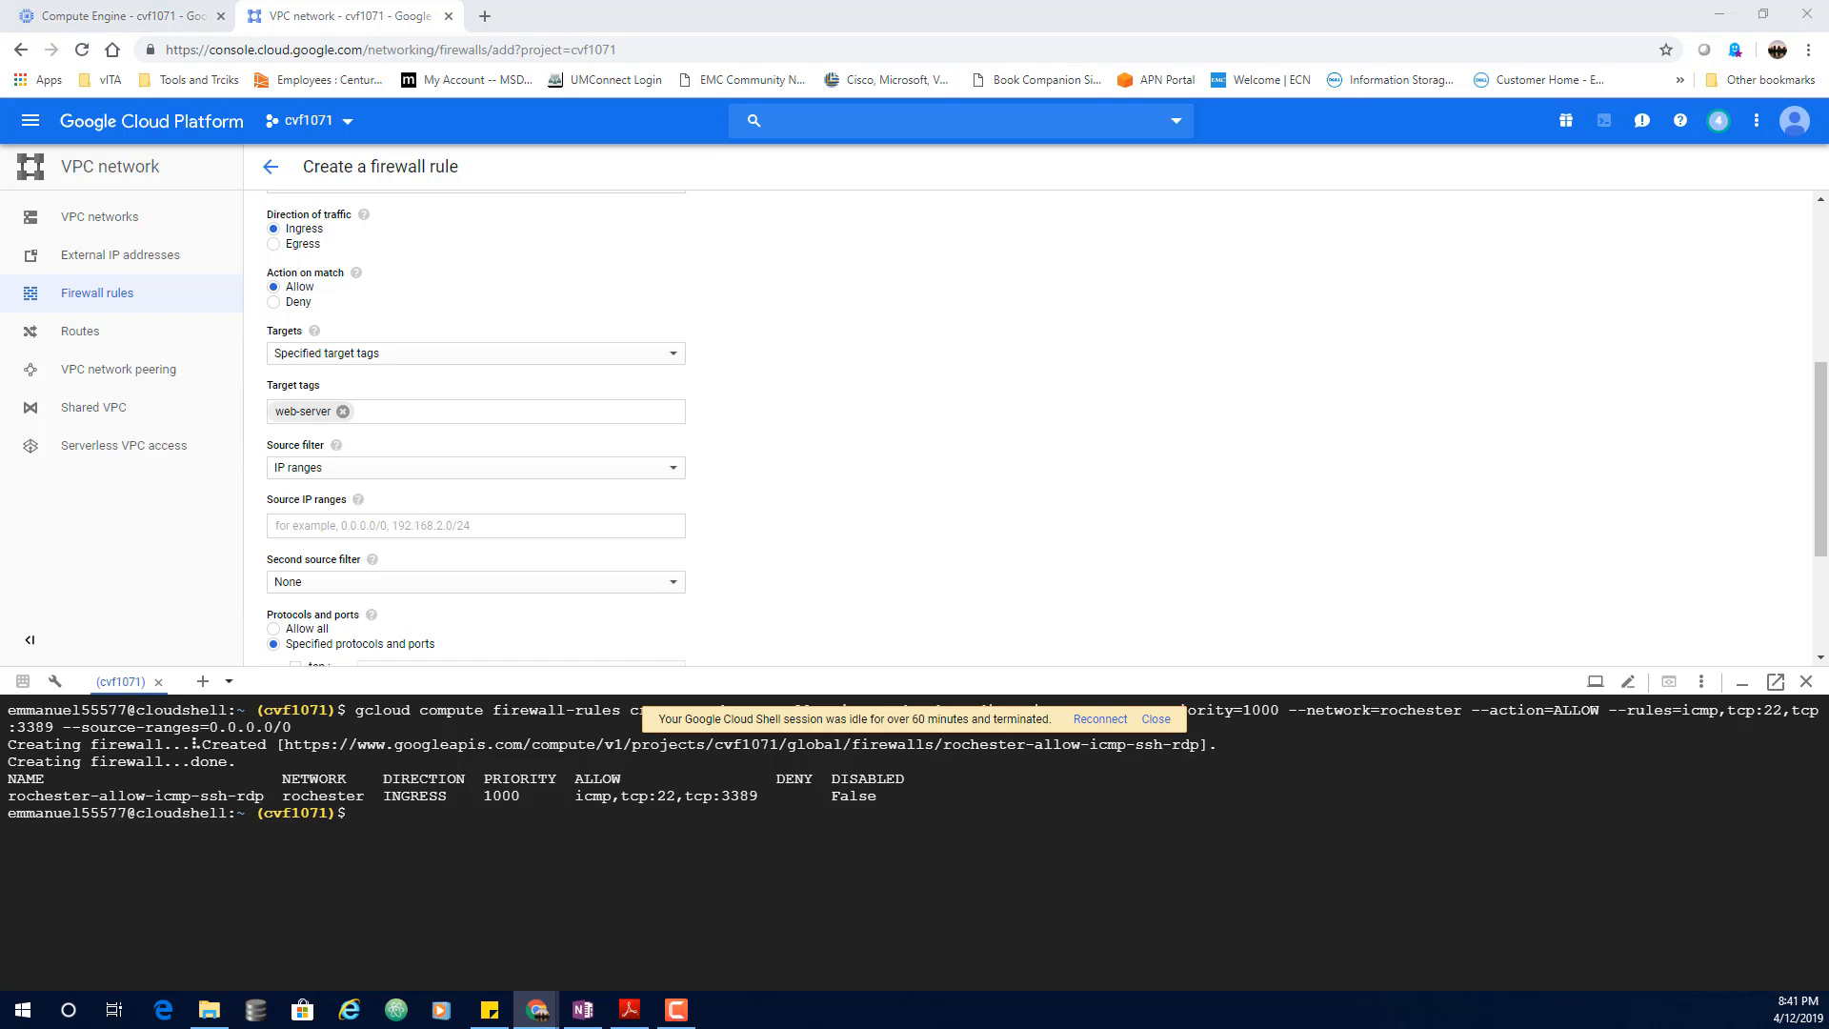
{"action": "left_click", "coordinate": [367, 527]}
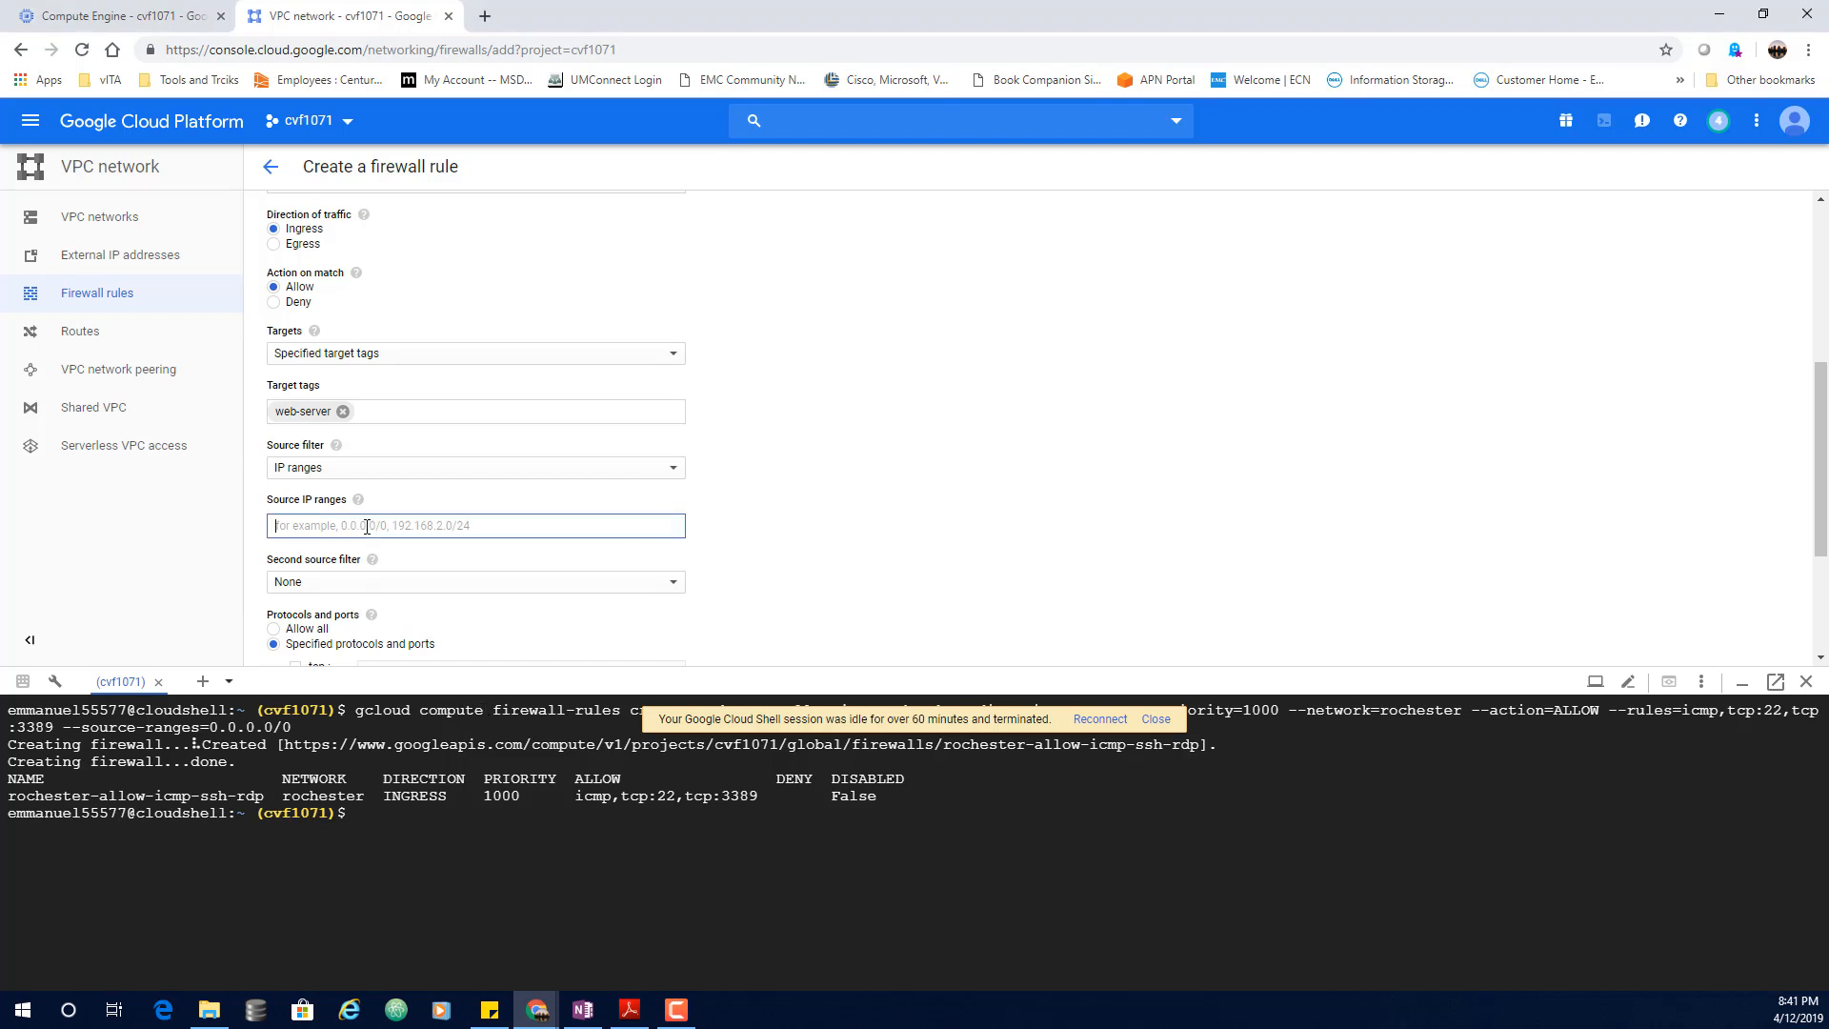
{"action": "type", "text": "0.0.0.0/0"}
{"action": "left_click", "coordinate": [1010, 555]}
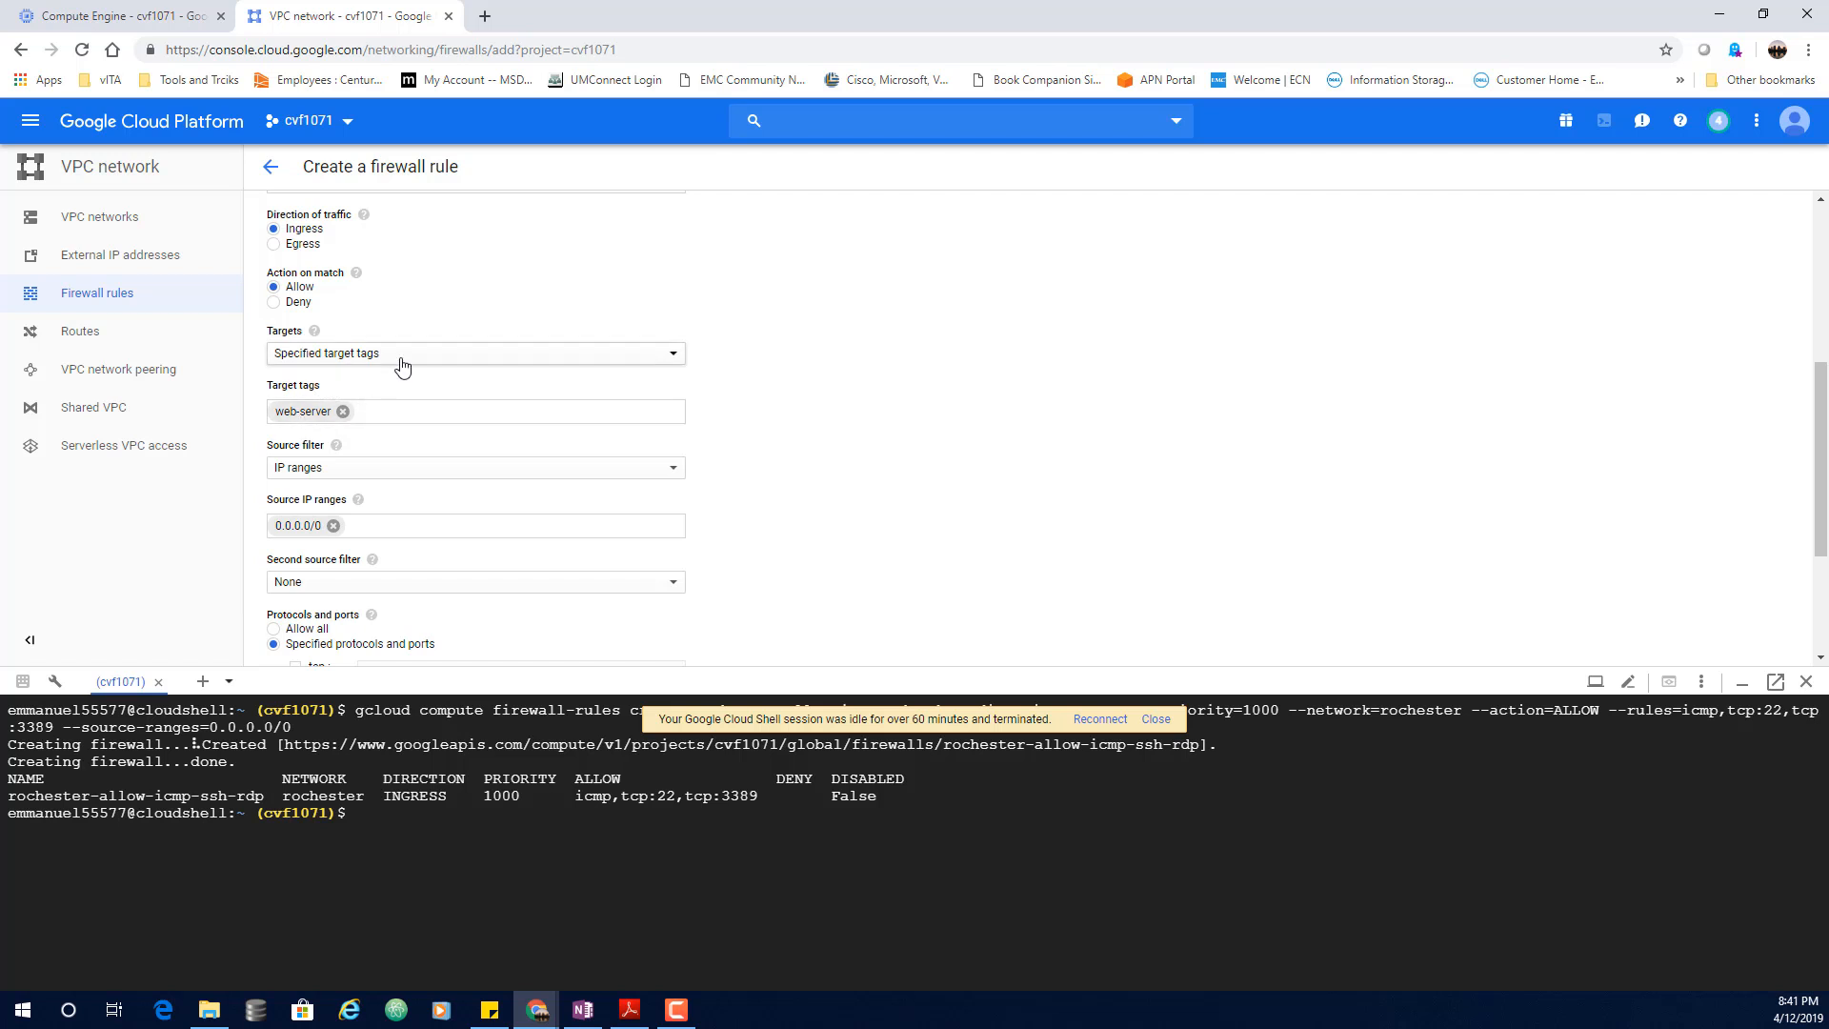
{"action": "scroll", "coordinate": [400, 362], "scroll_direction": "up", "scroll_amount": 3}
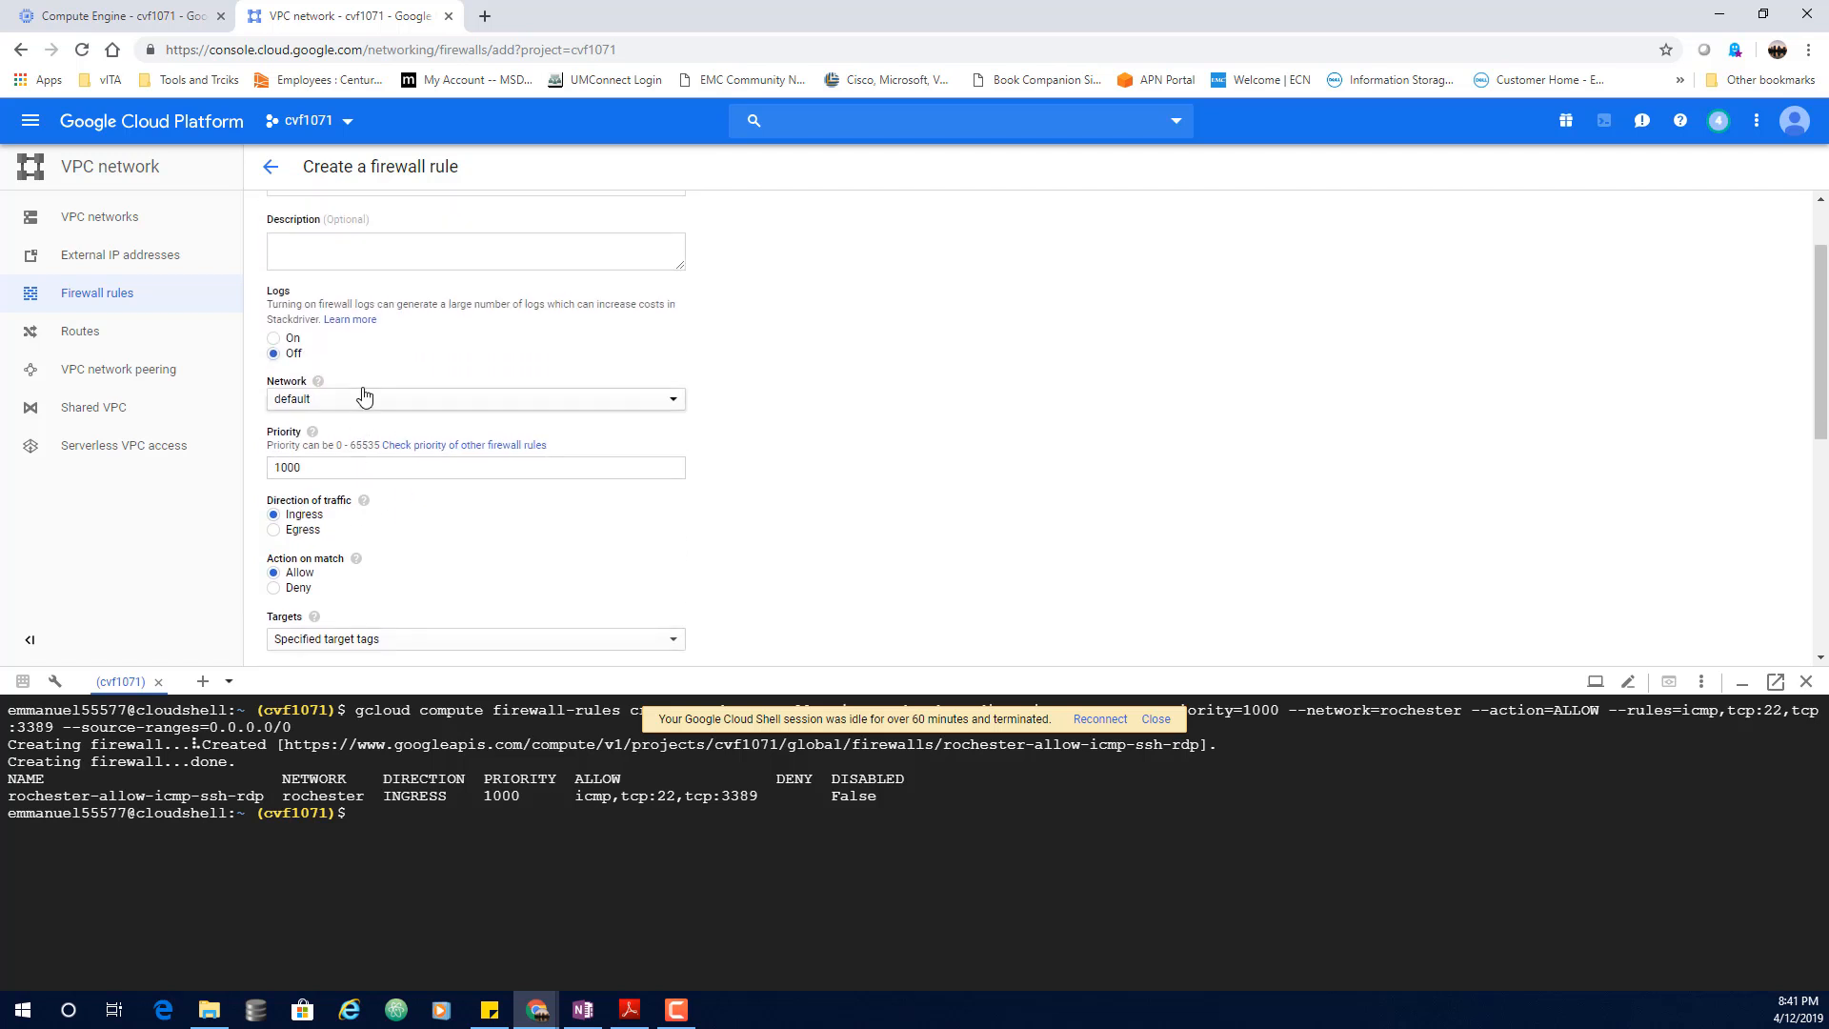
{"action": "scroll", "coordinate": [367, 419], "scroll_direction": "down", "scroll_amount": 5}
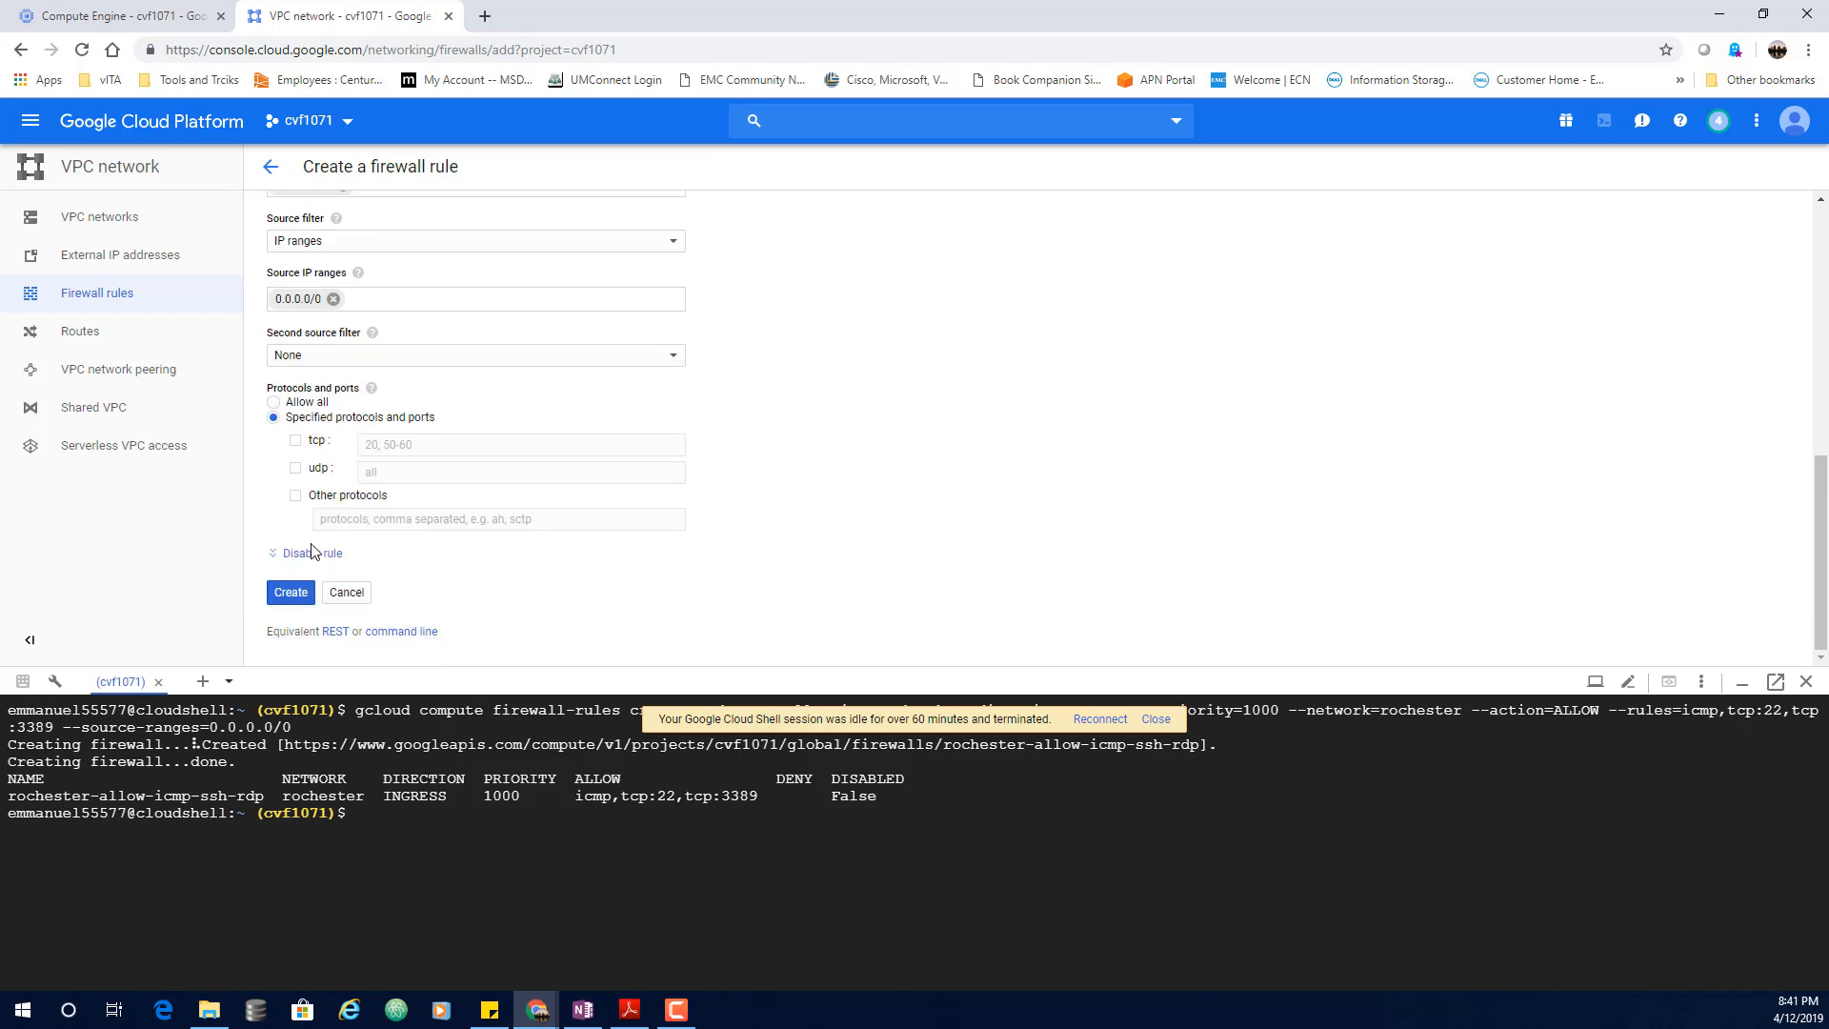
Step: Allow tcp port 80 plus icmp and create the allow-http-web-server rule
{"action": "left_click", "coordinate": [289, 597]}
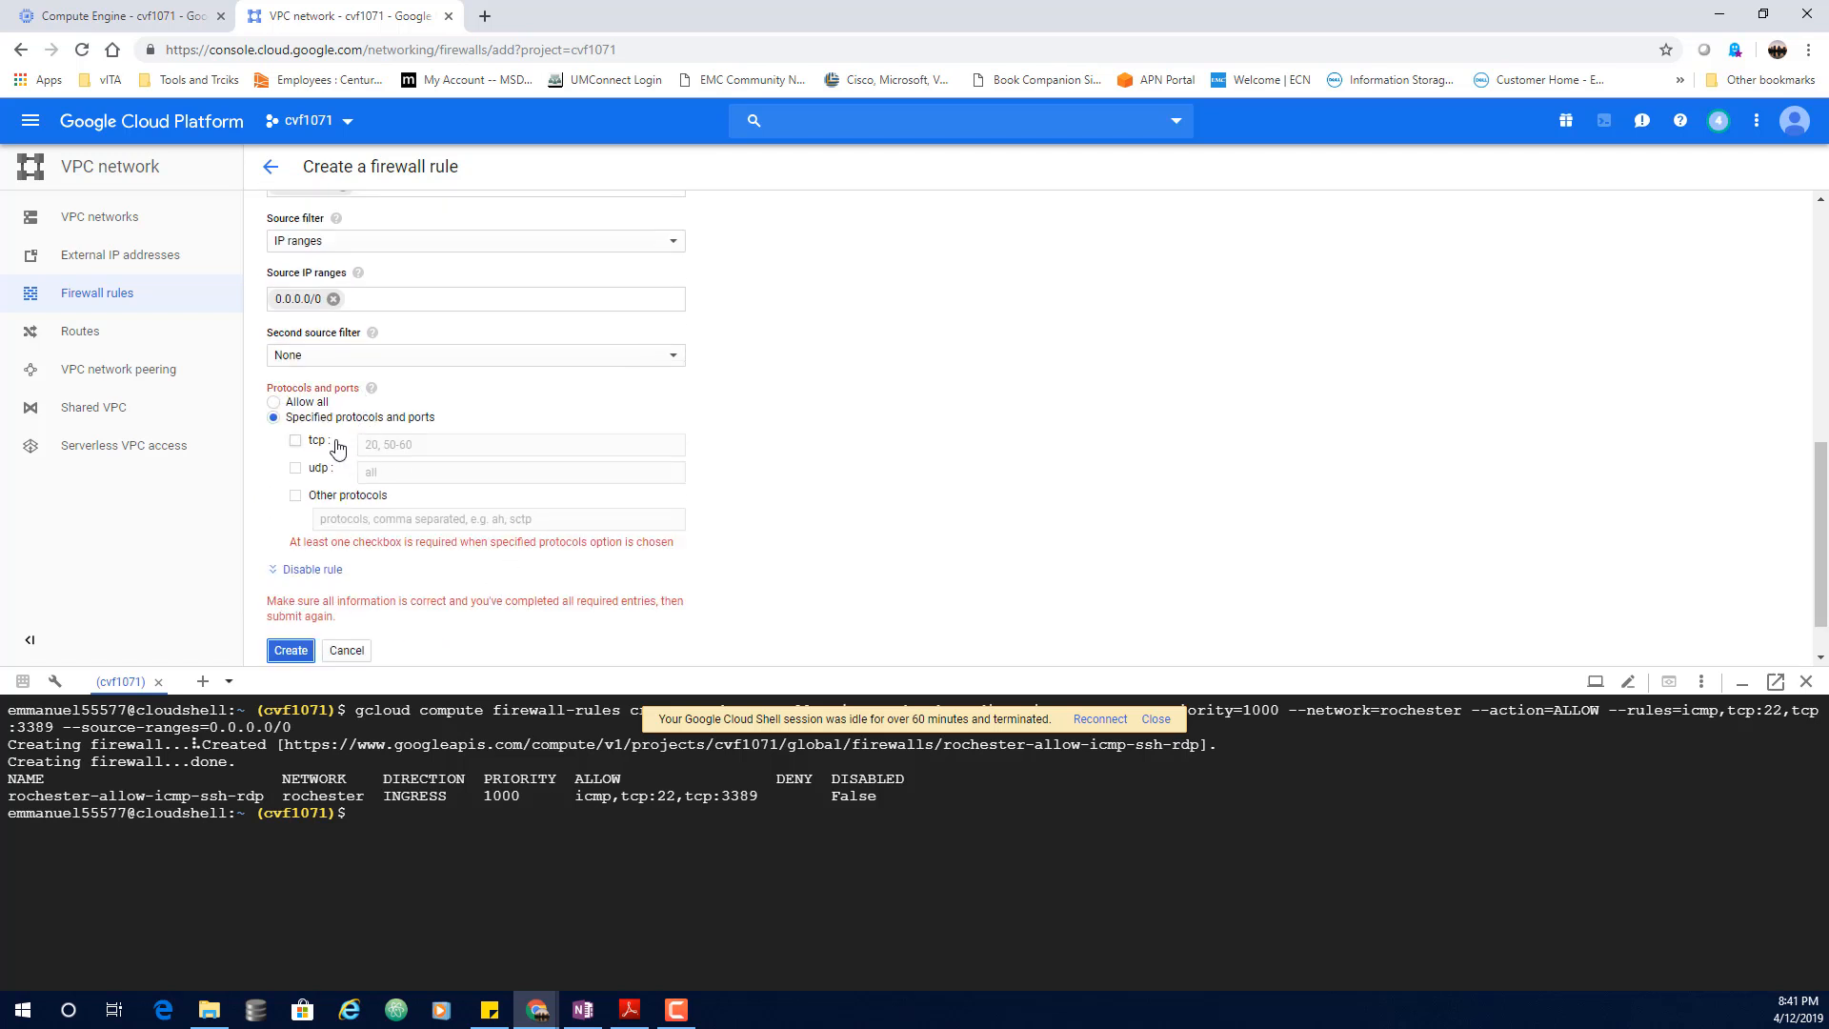
{"action": "left_click", "coordinate": [297, 442]}
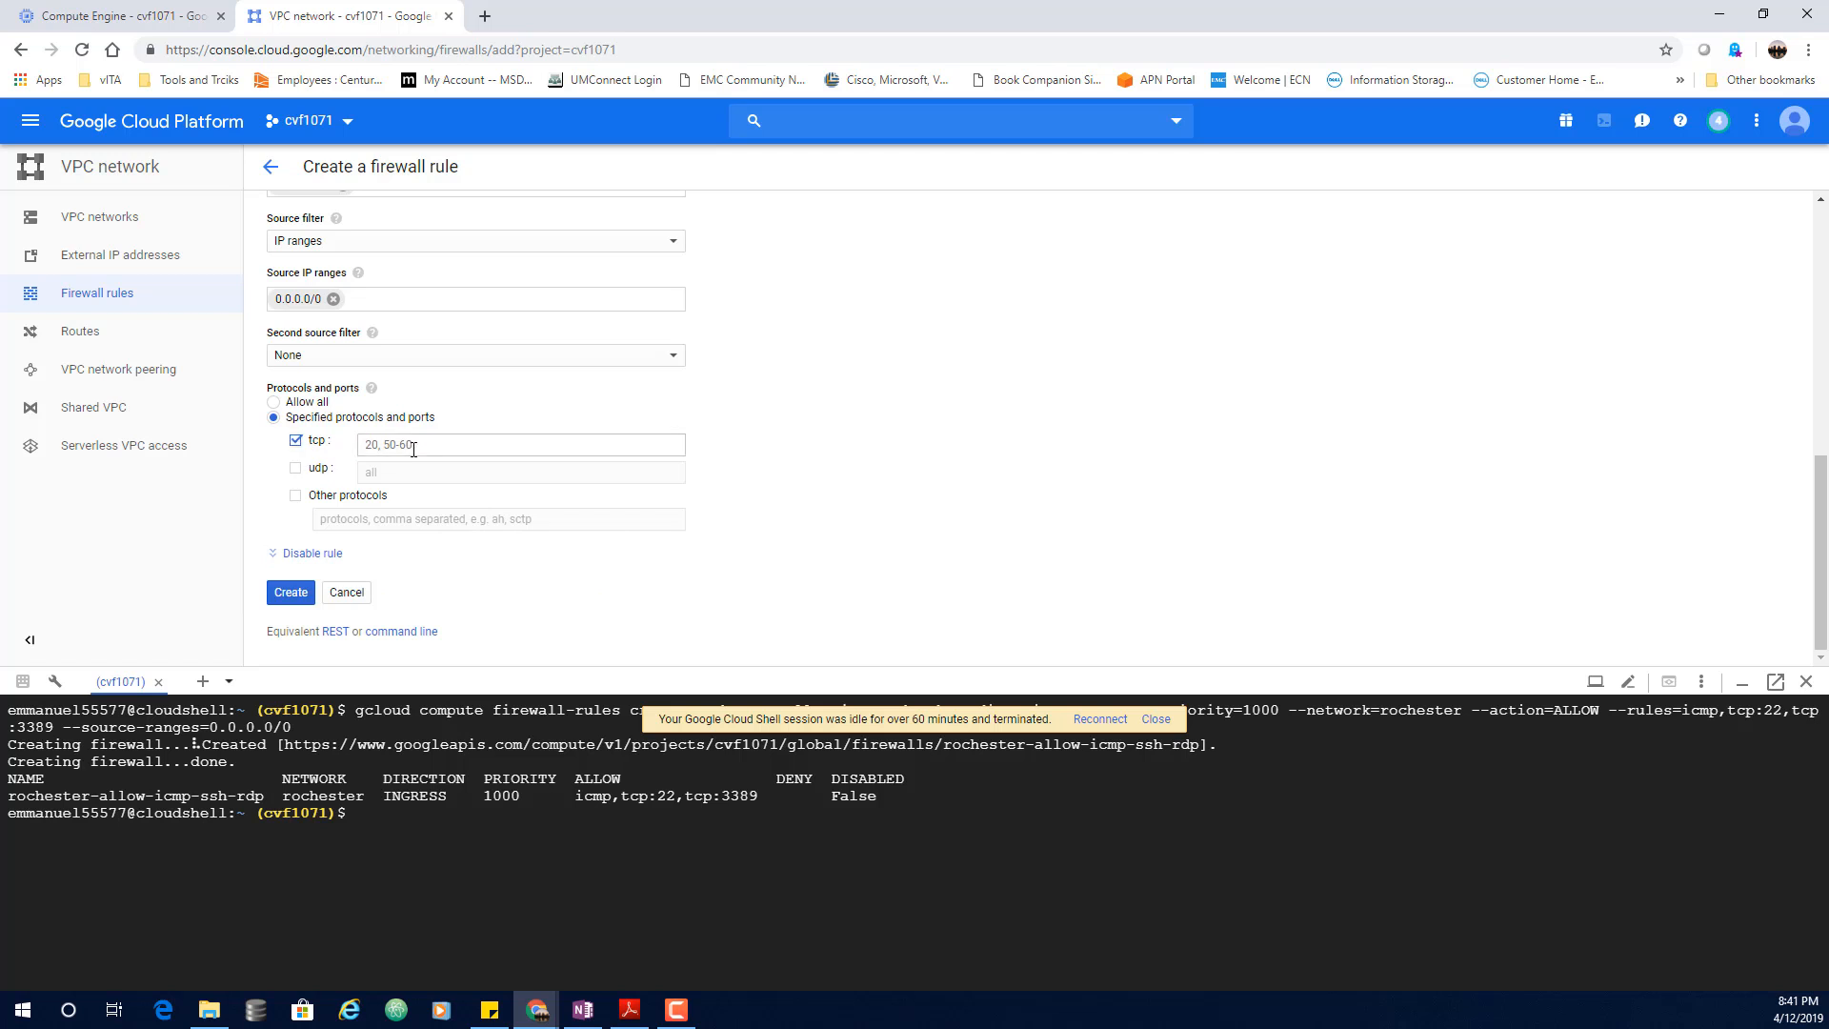
{"action": "left_click", "coordinate": [438, 447]}
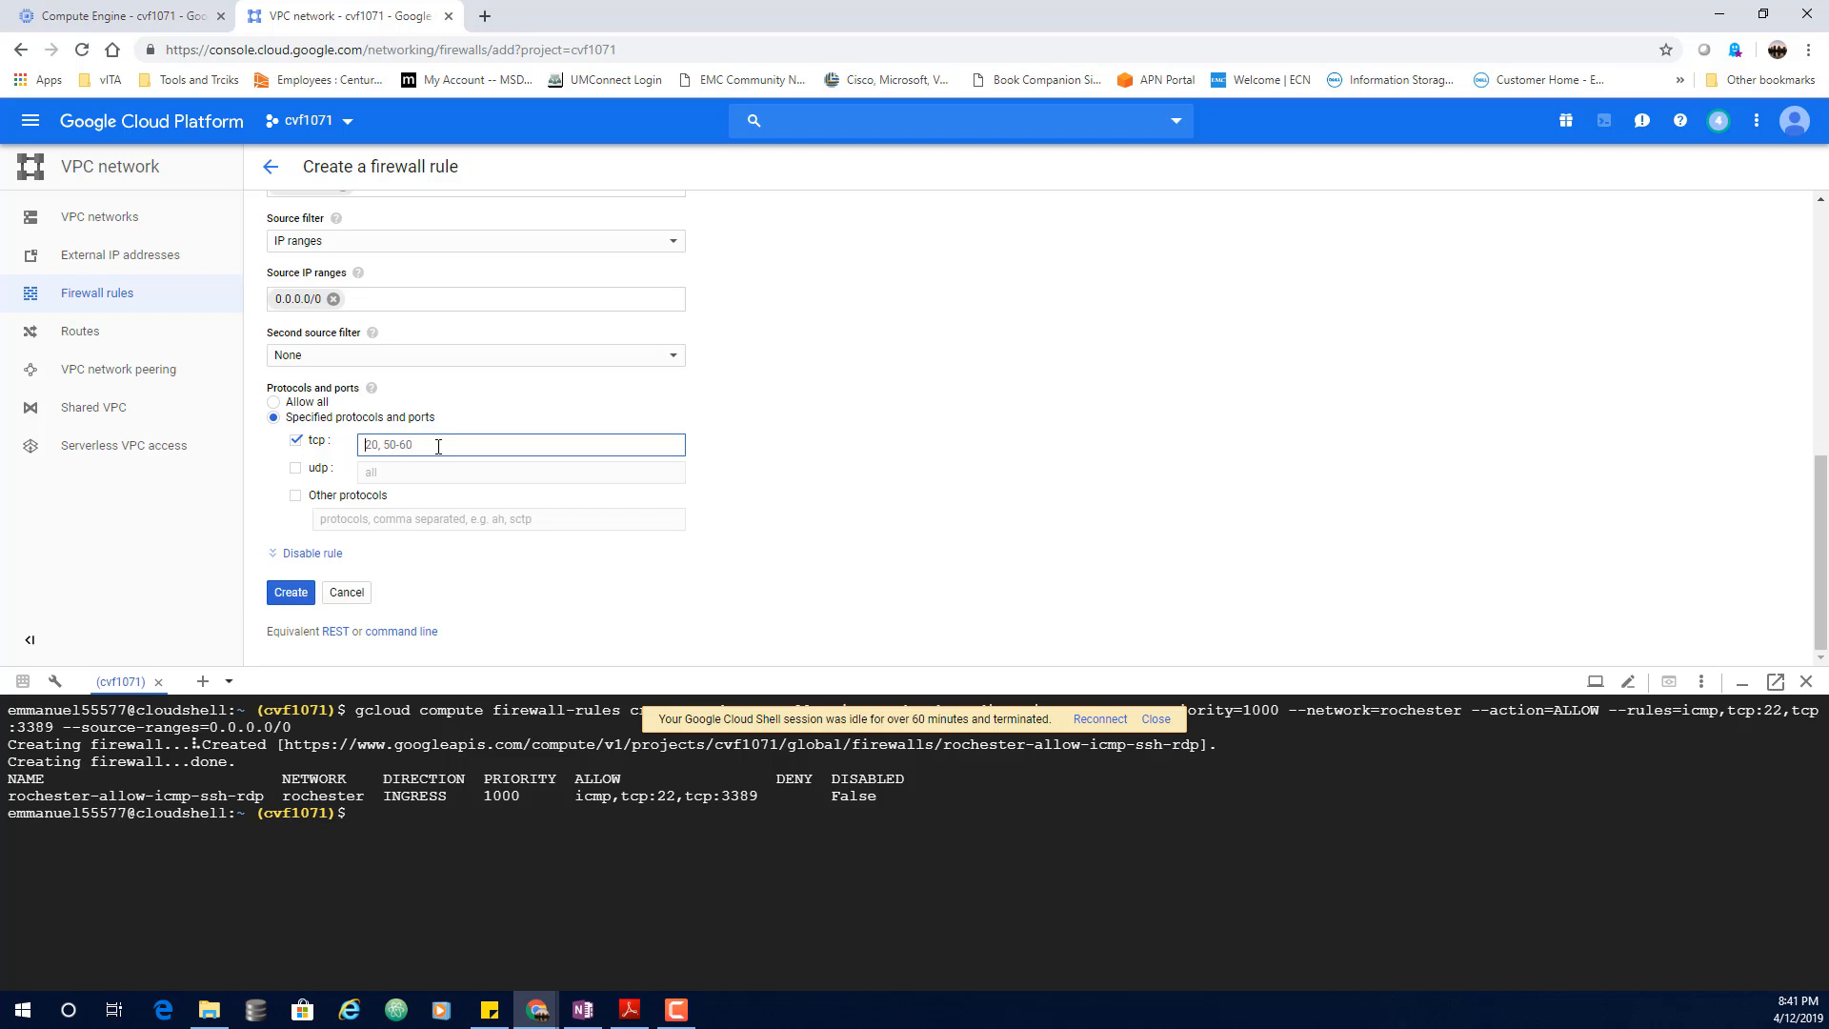
{"action": "type", "text": "9"}
{"action": "key", "text": "BackSpace"}
{"action": "type", "text": "80"}
{"action": "left_click", "coordinate": [295, 495]}
{"action": "left_click", "coordinate": [368, 519]}
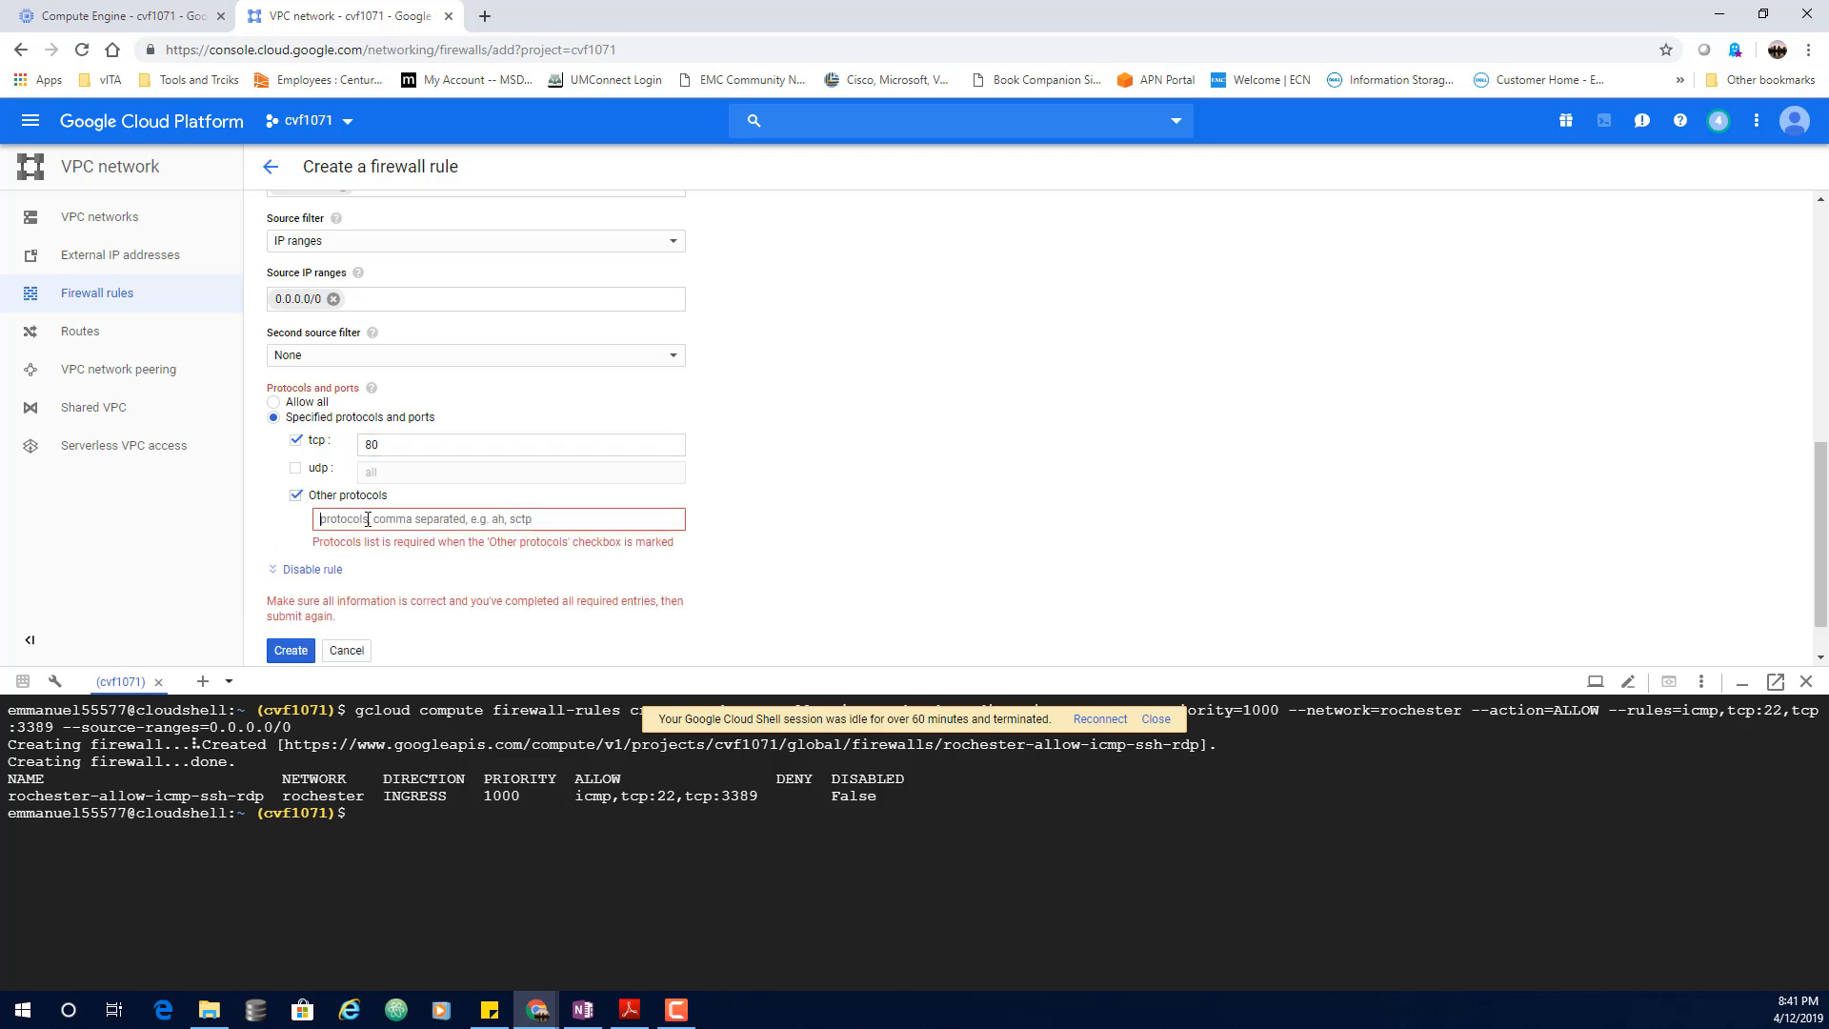
{"action": "type", "text": "ic"}
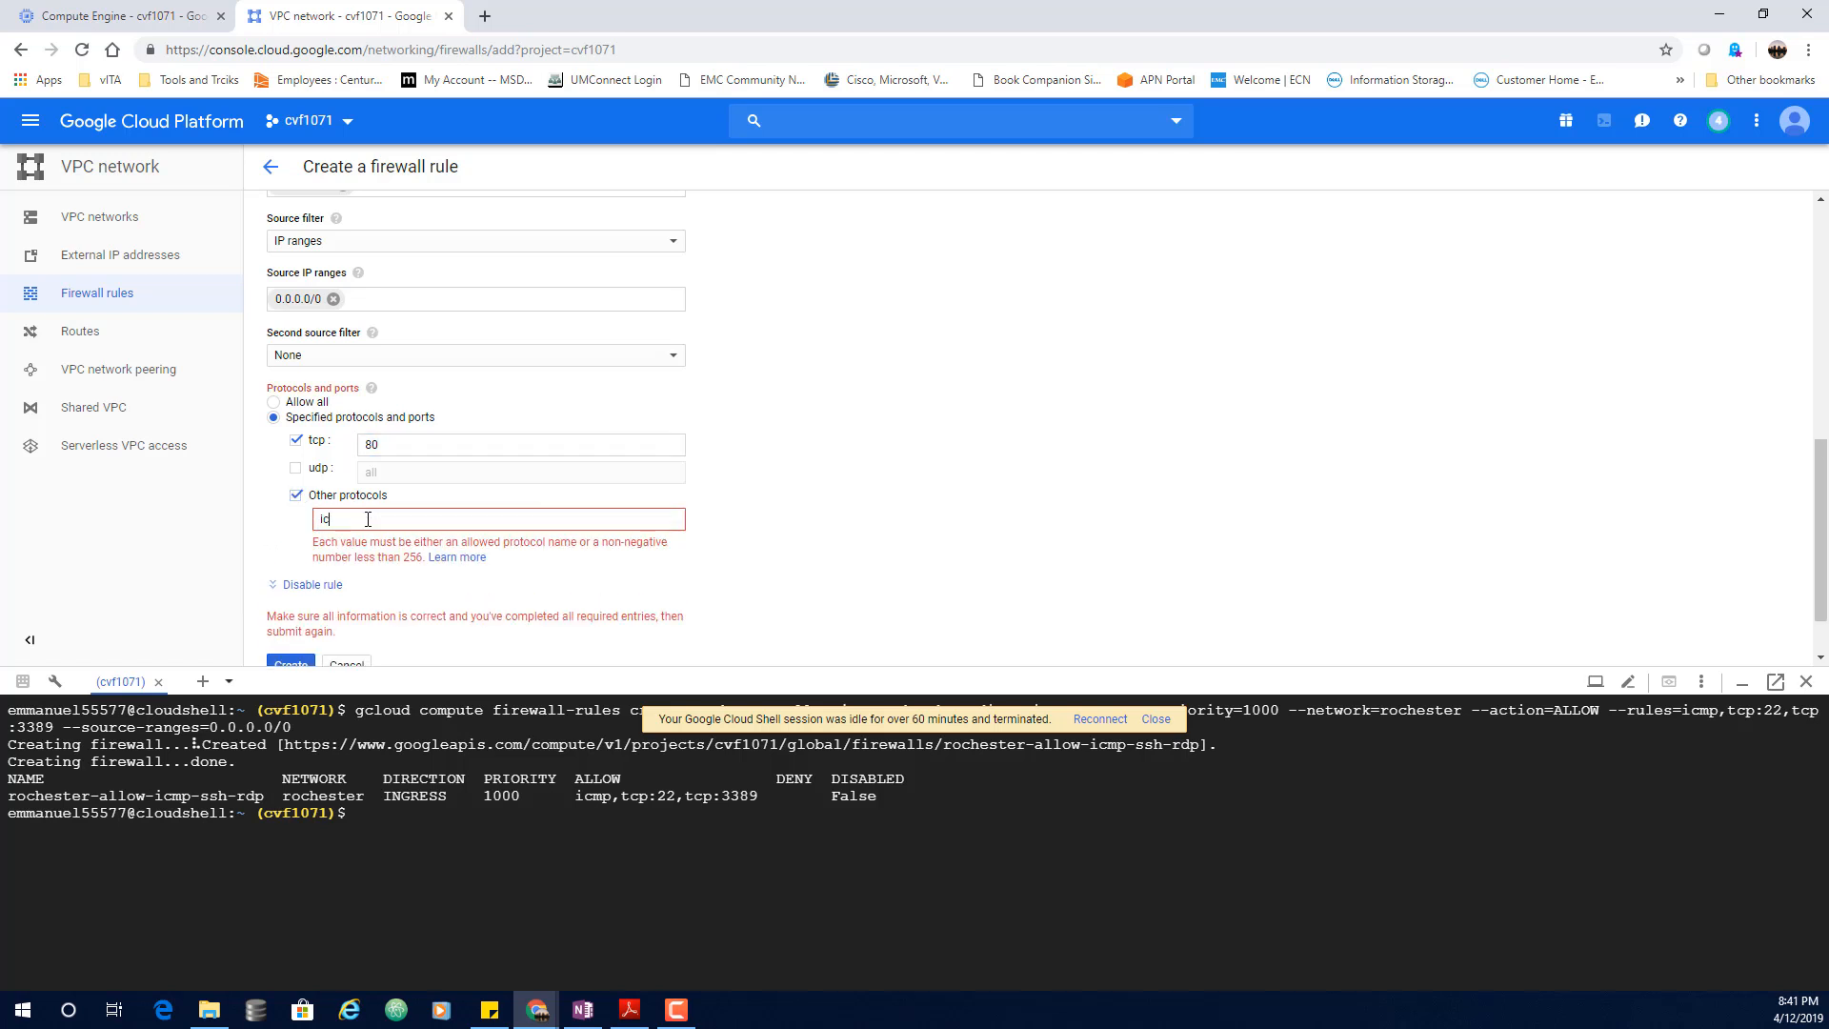
{"action": "type", "text": "mp"}
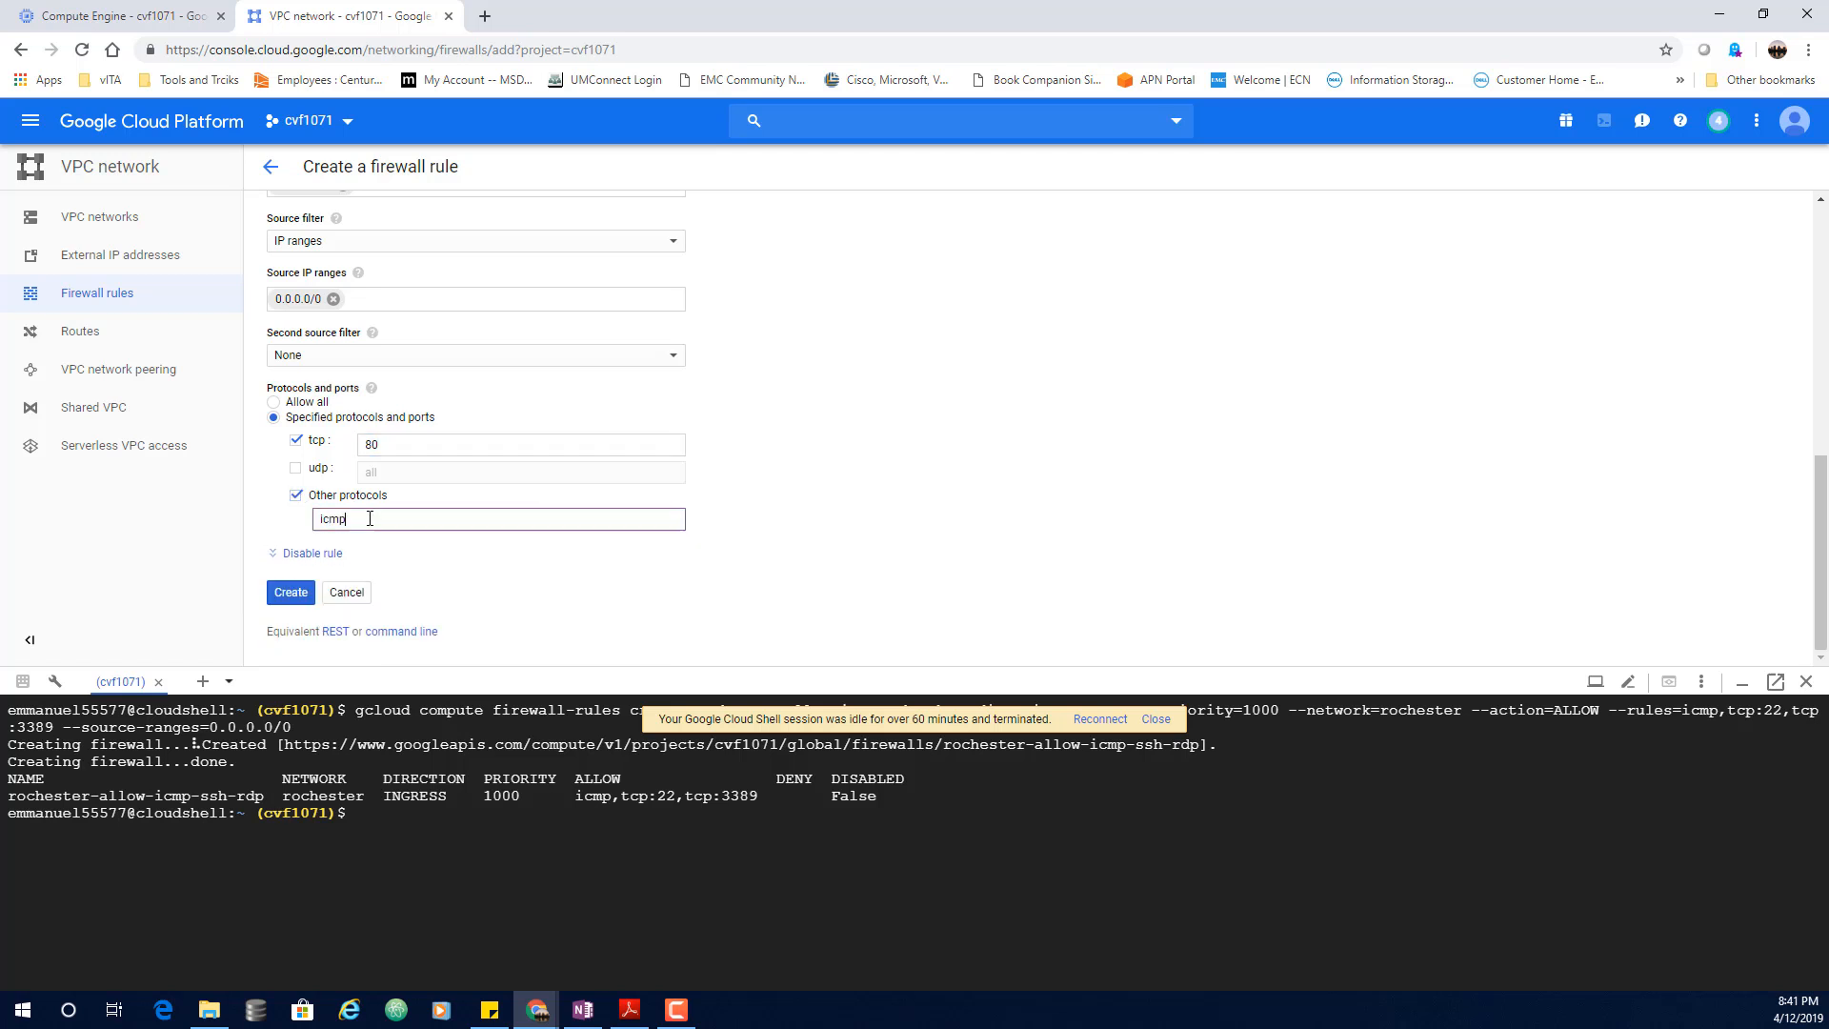
{"action": "left_click", "coordinate": [313, 597]}
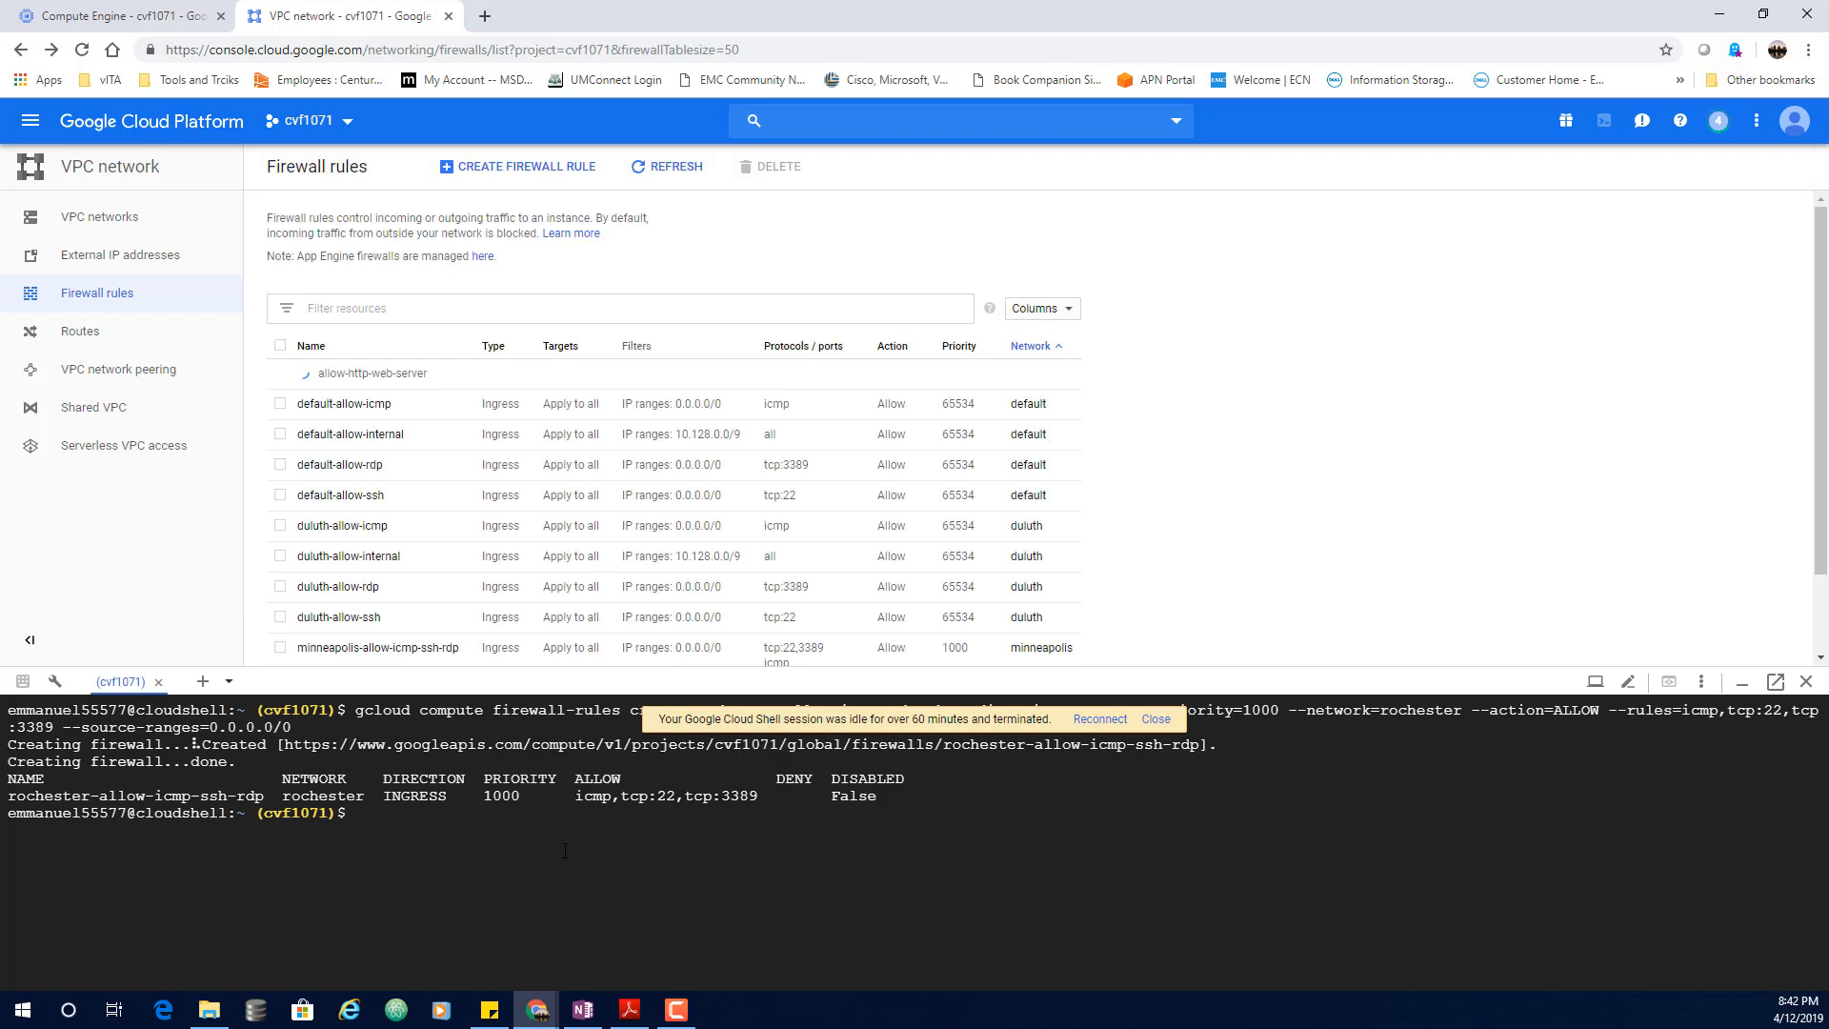
Step: From the analyst SSH session, rerun curl 104.155.166.235 to fetch the Minneapolis welcome page
{"action": "mouse_move", "coordinate": [538, 1010]}
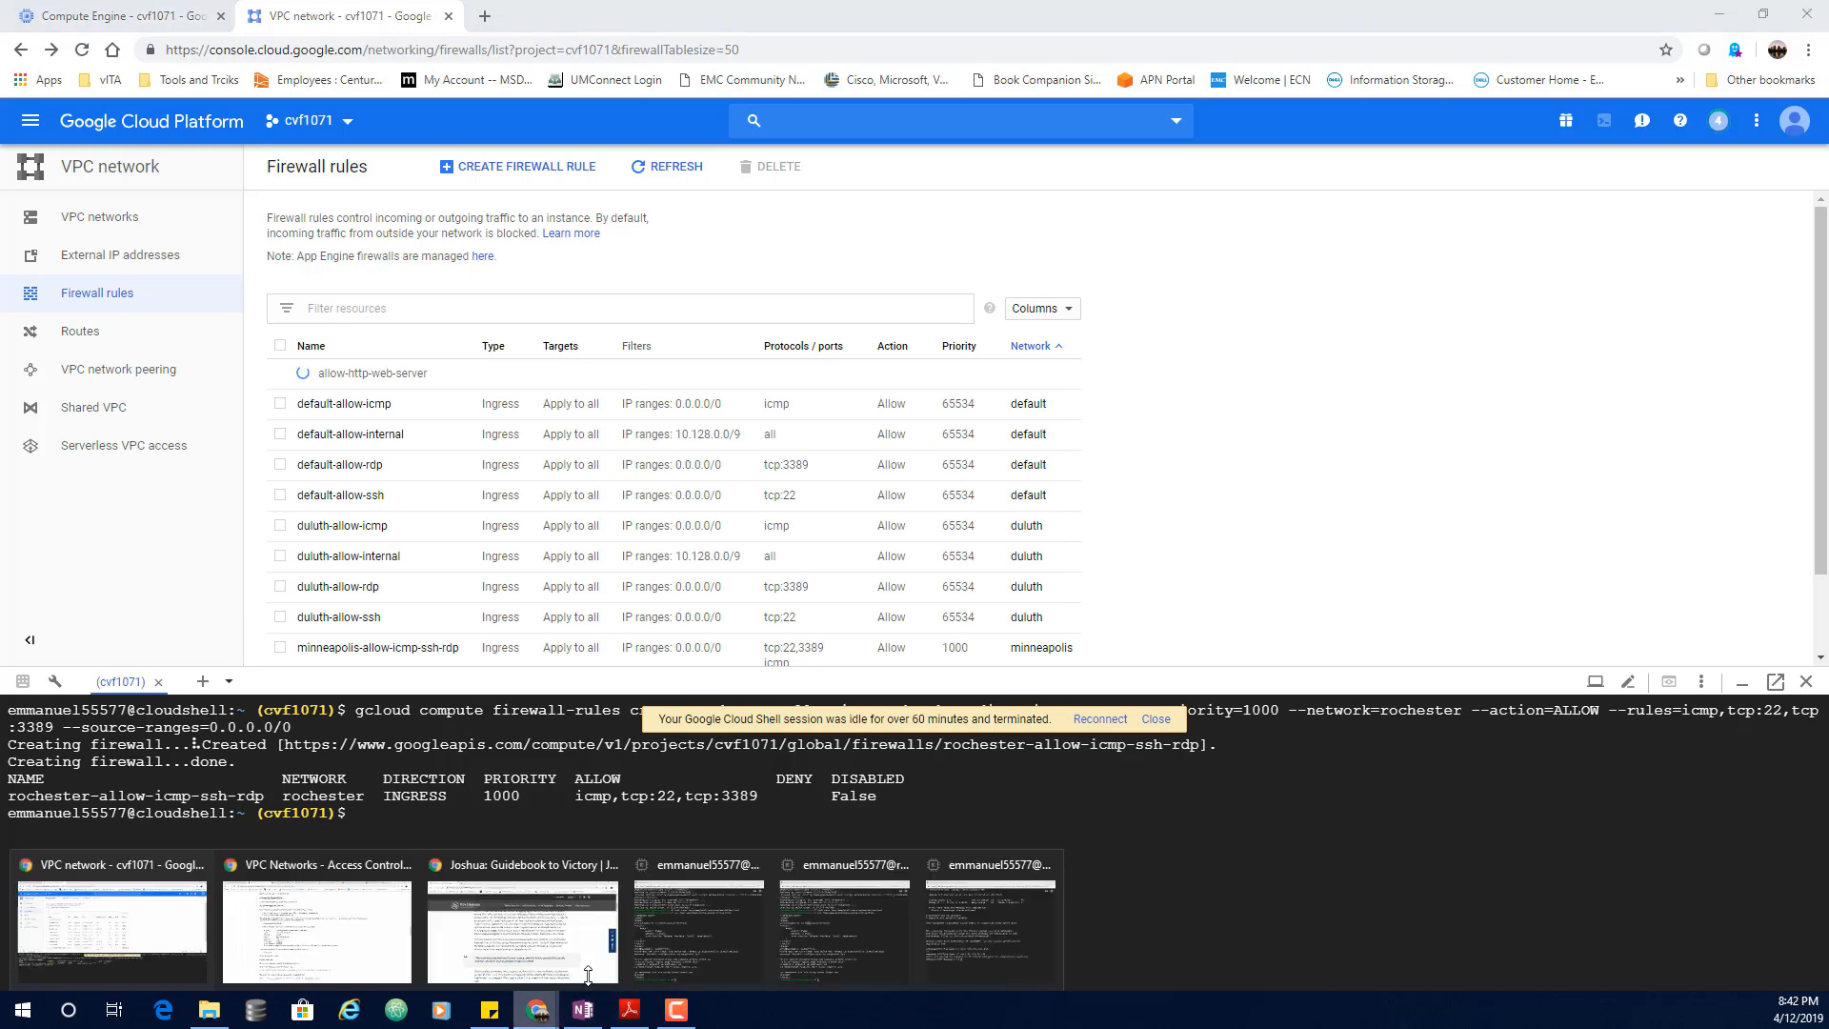
{"action": "left_click", "coordinate": [982, 928]}
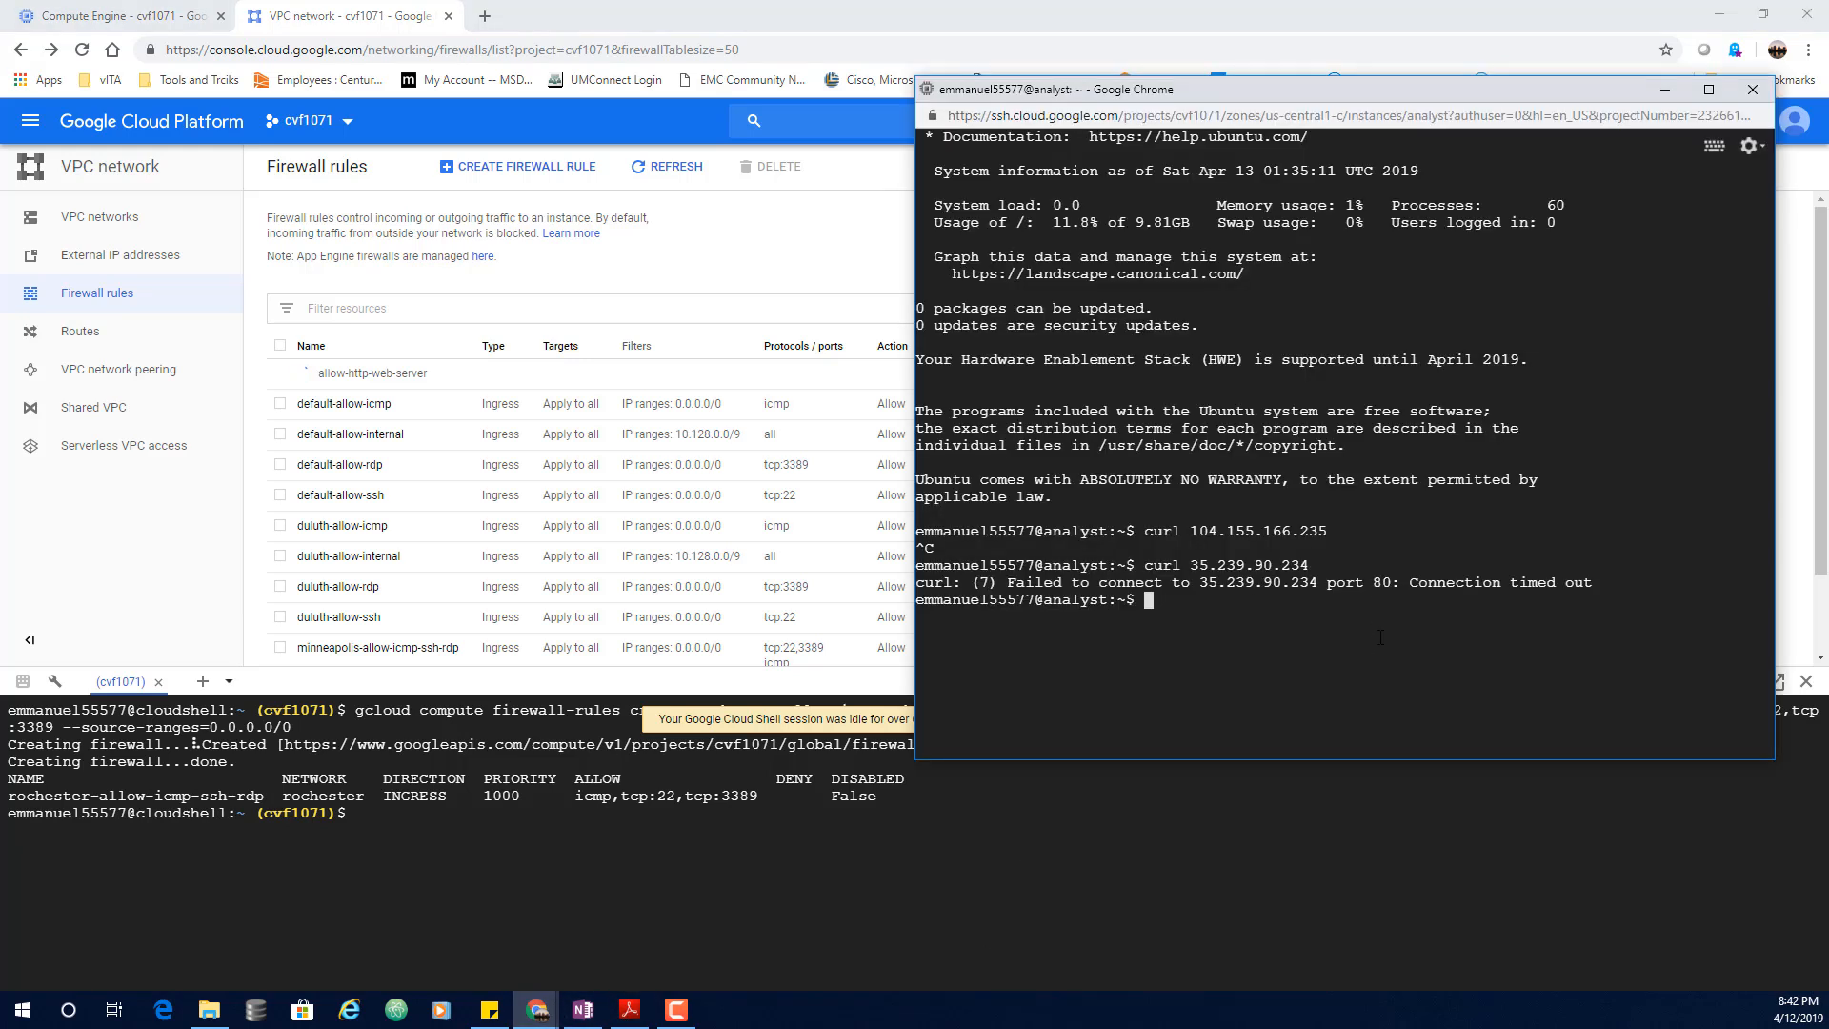
{"action": "key", "text": "Up"}
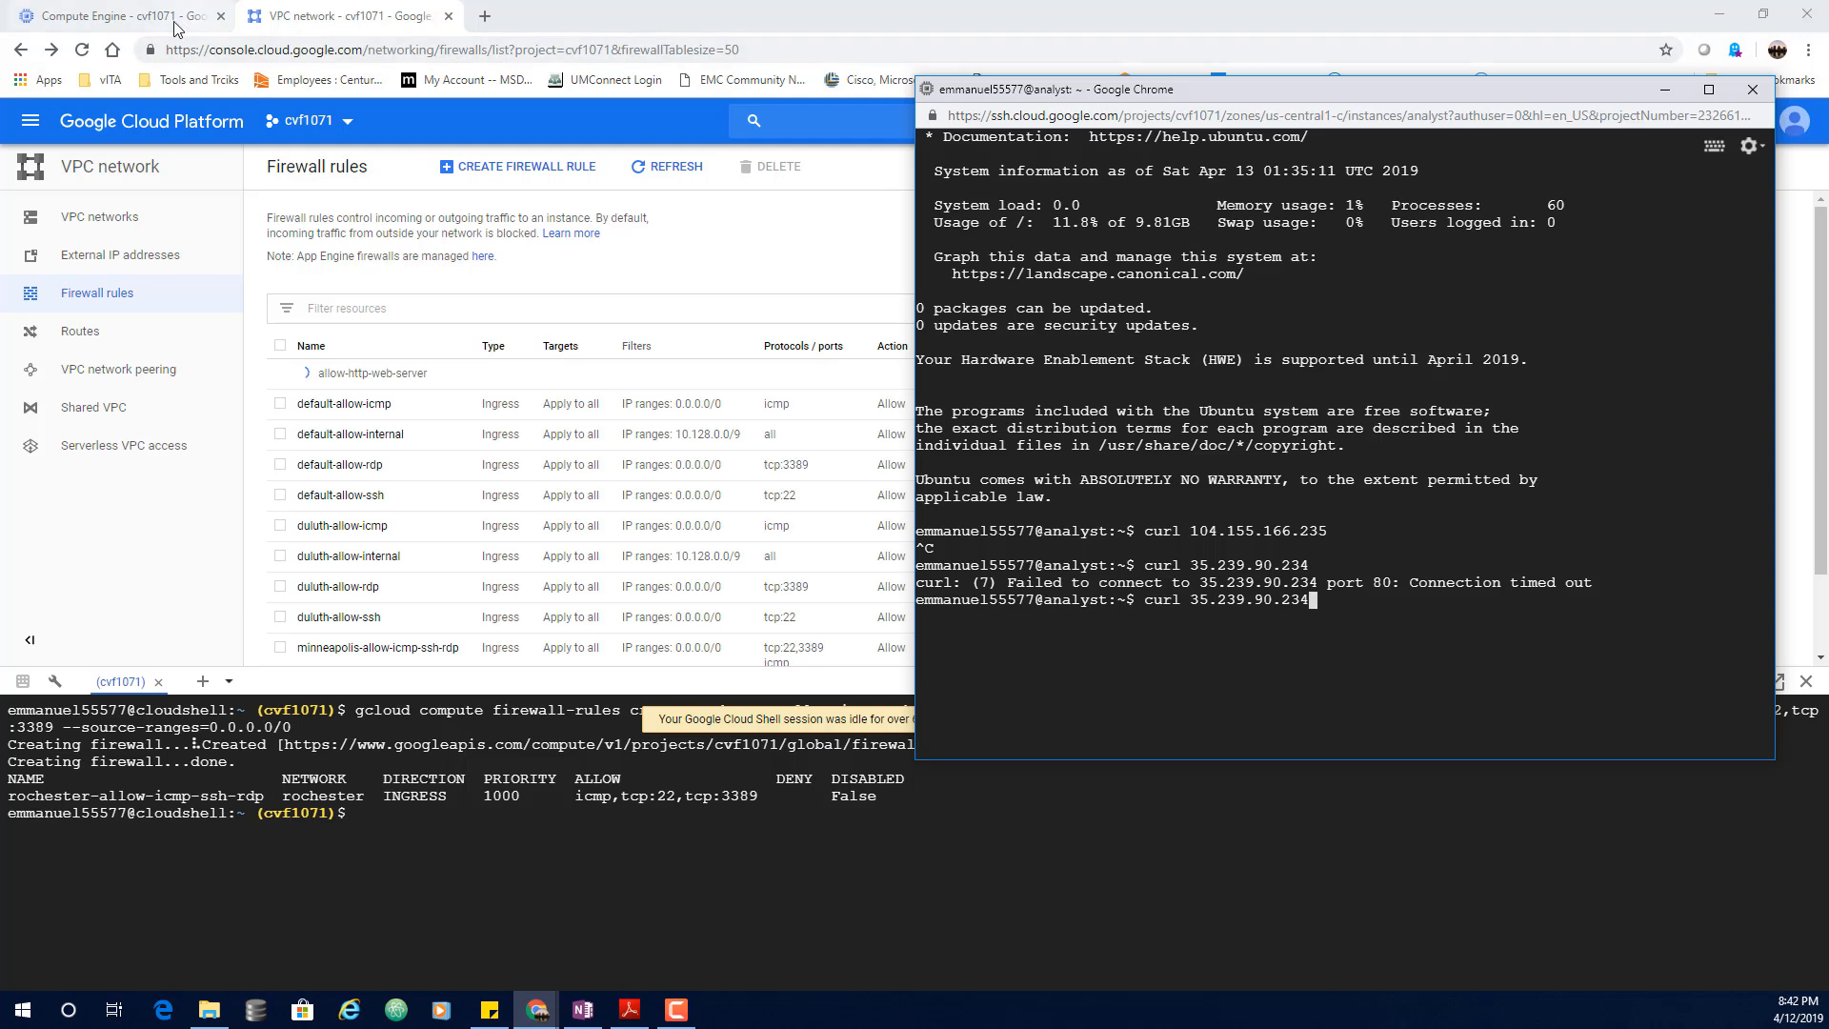
{"action": "left_click", "coordinate": [143, 17]}
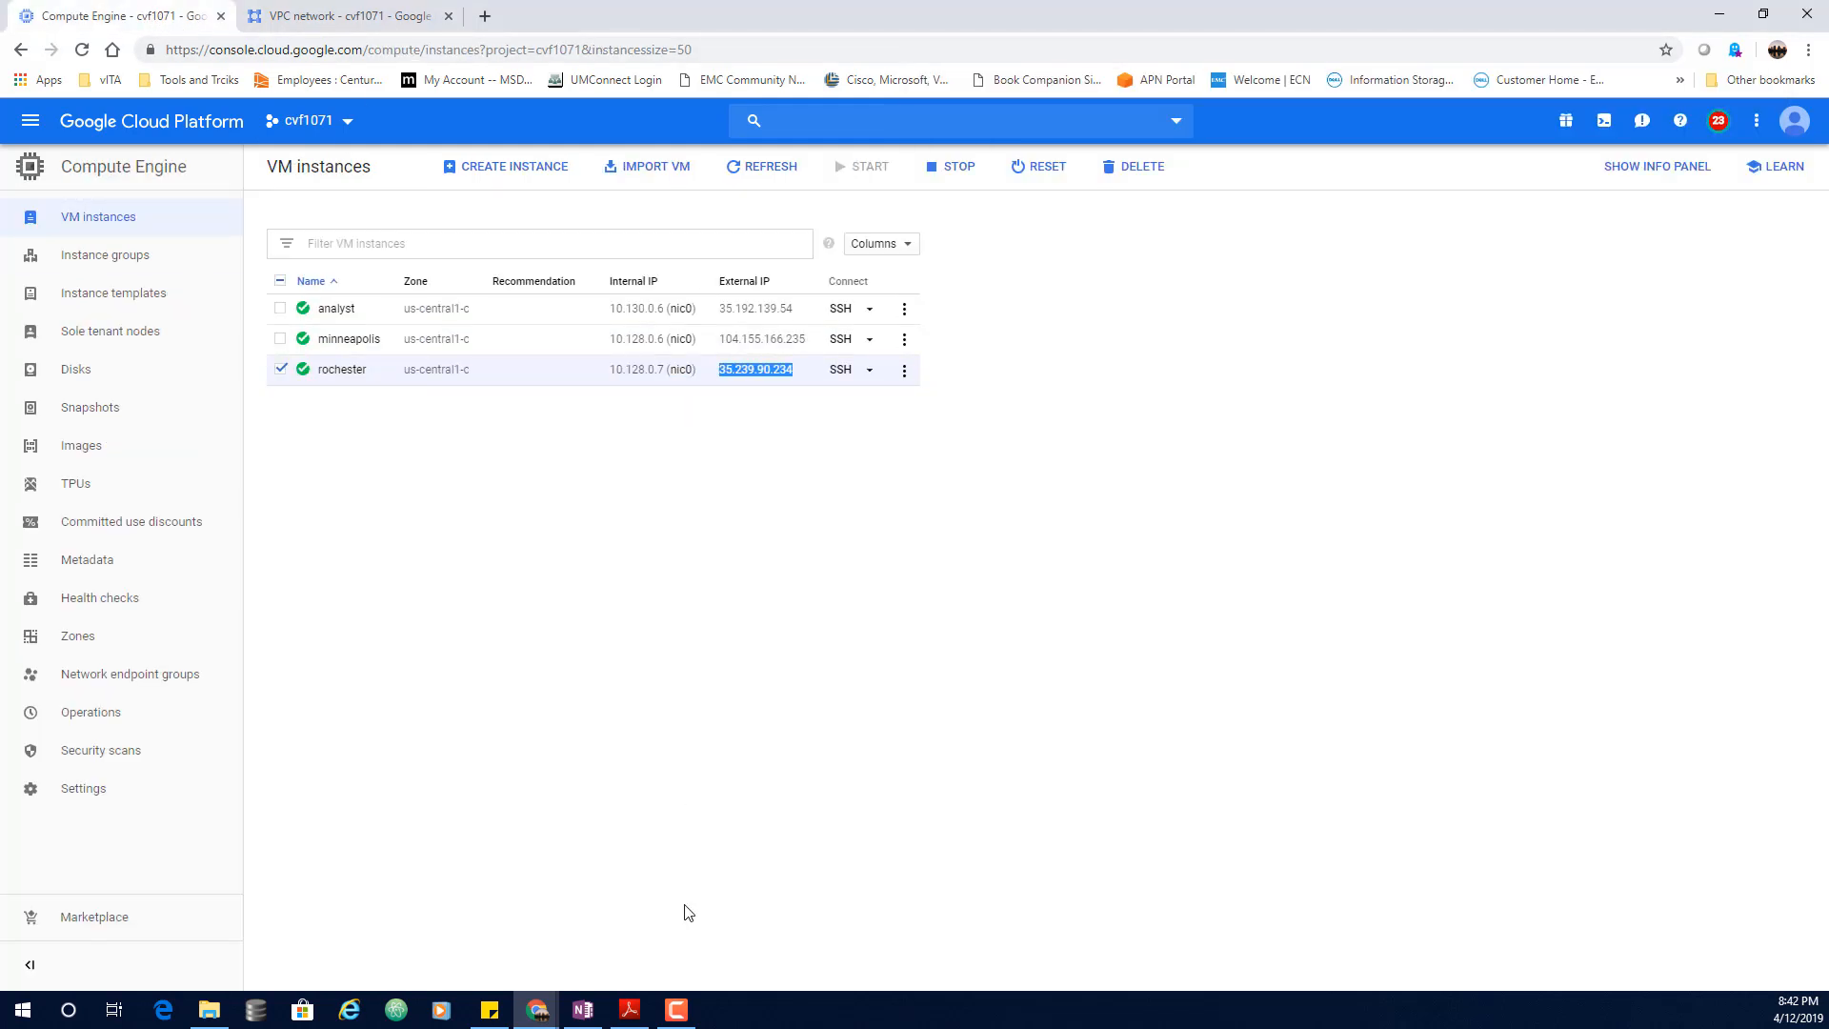
{"action": "mouse_move", "coordinate": [534, 1018]}
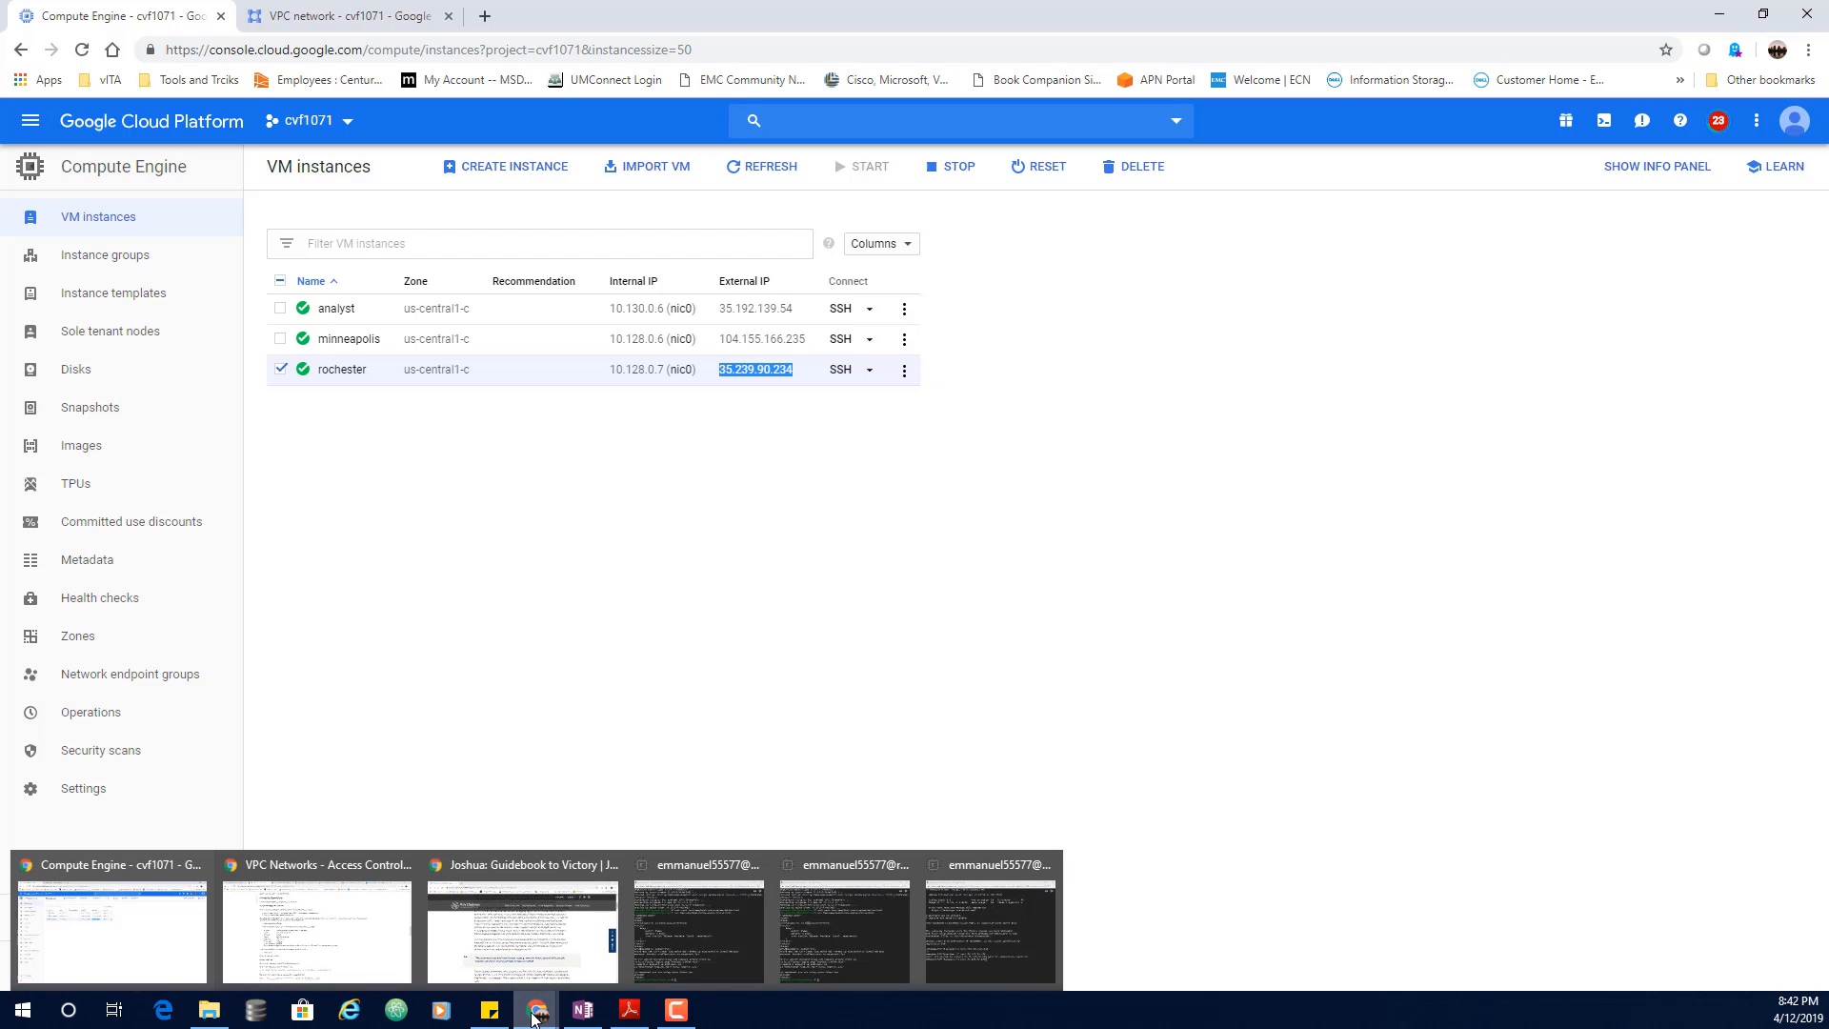
{"action": "left_click", "coordinate": [992, 938]}
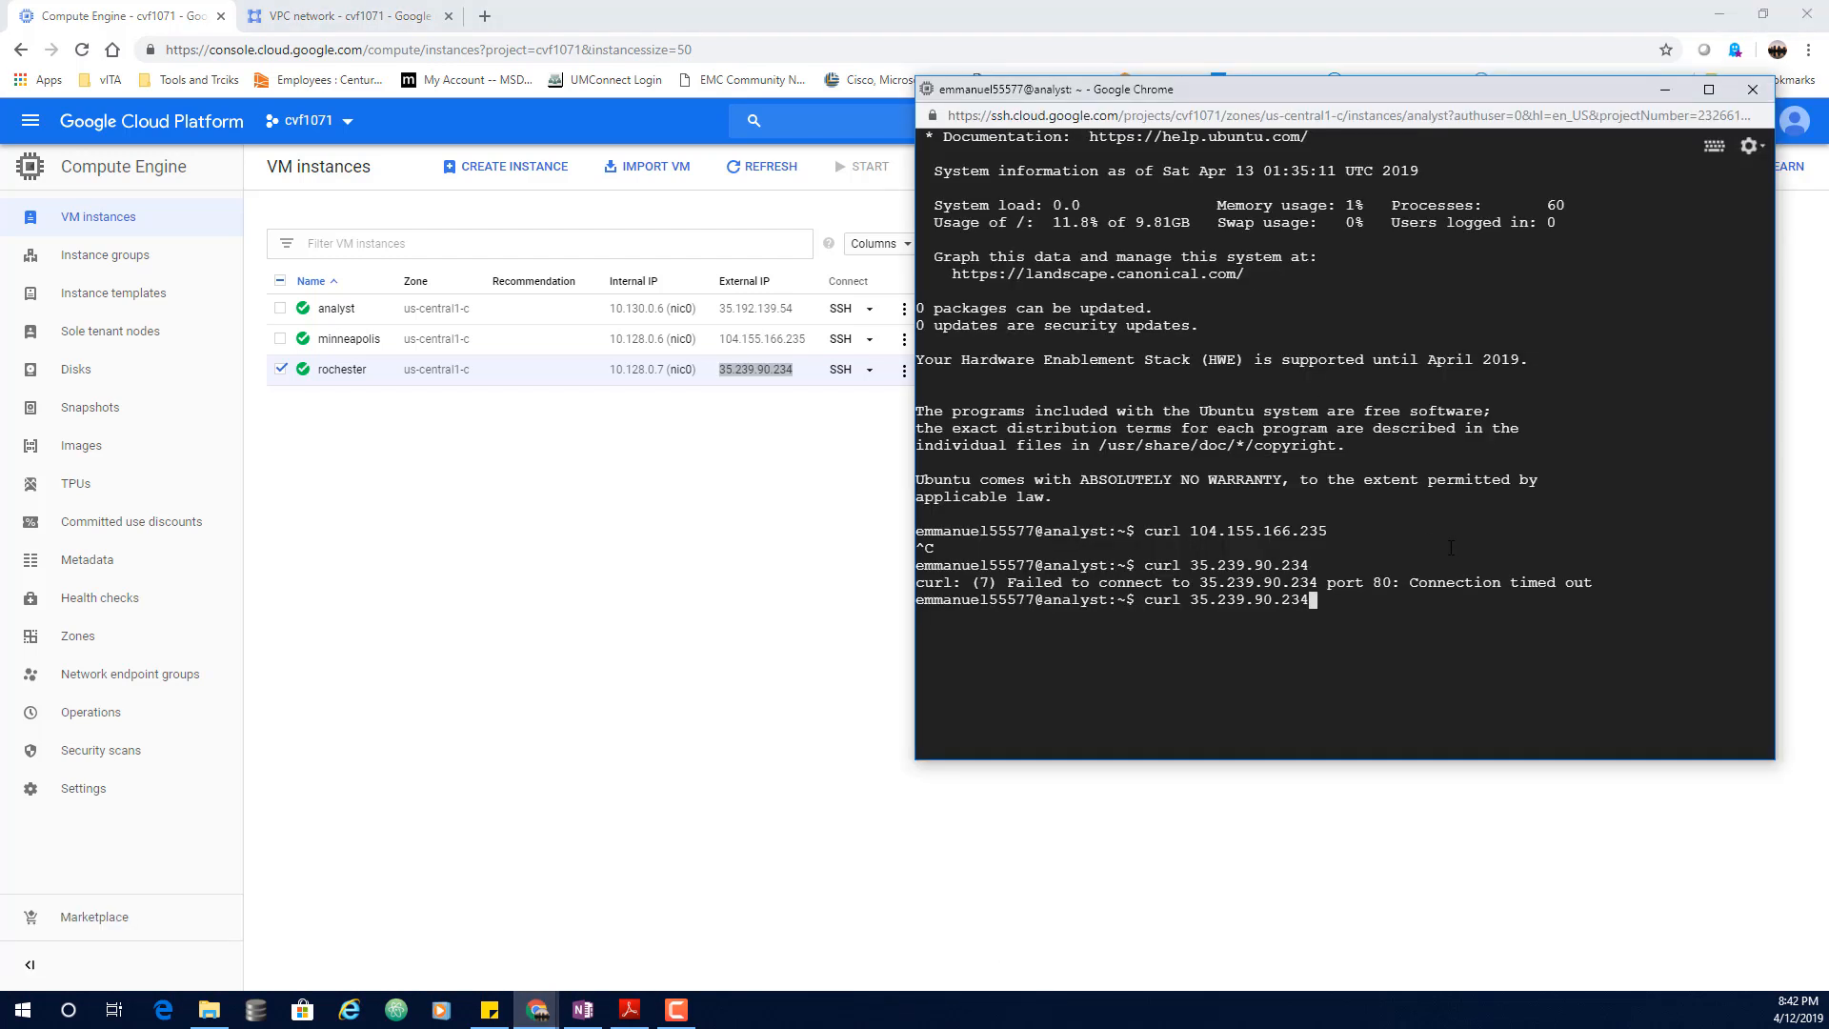
{"action": "key", "text": "Up"}
{"action": "key", "text": "Return"}
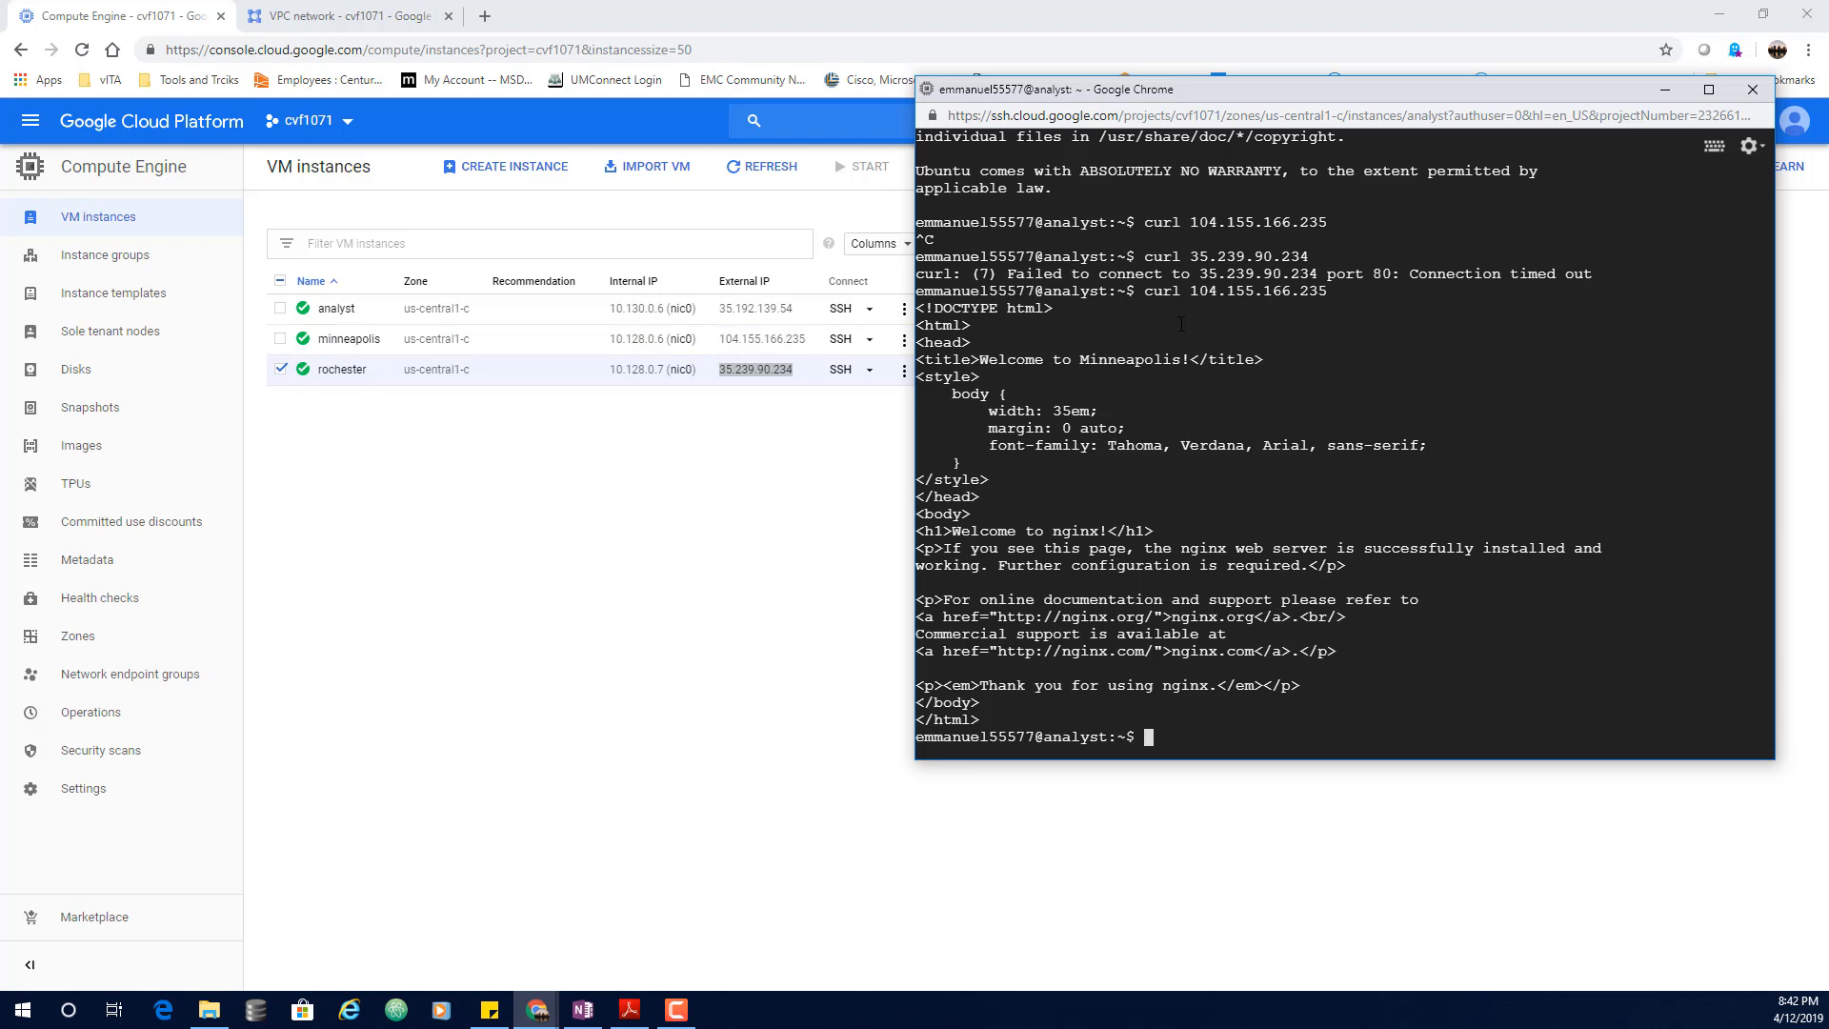
Step: Copy the curl command text and rerun curl against rochester's 35.239.90.234
{"action": "left_click_drag", "start_coordinate": [1192, 296], "coordinate": [1317, 307]}
{"action": "left_click", "coordinate": [1265, 295]}
{"action": "key", "text": "Up"}
{"action": "key", "text": "Up"}
{"action": "key", "text": "Return"}
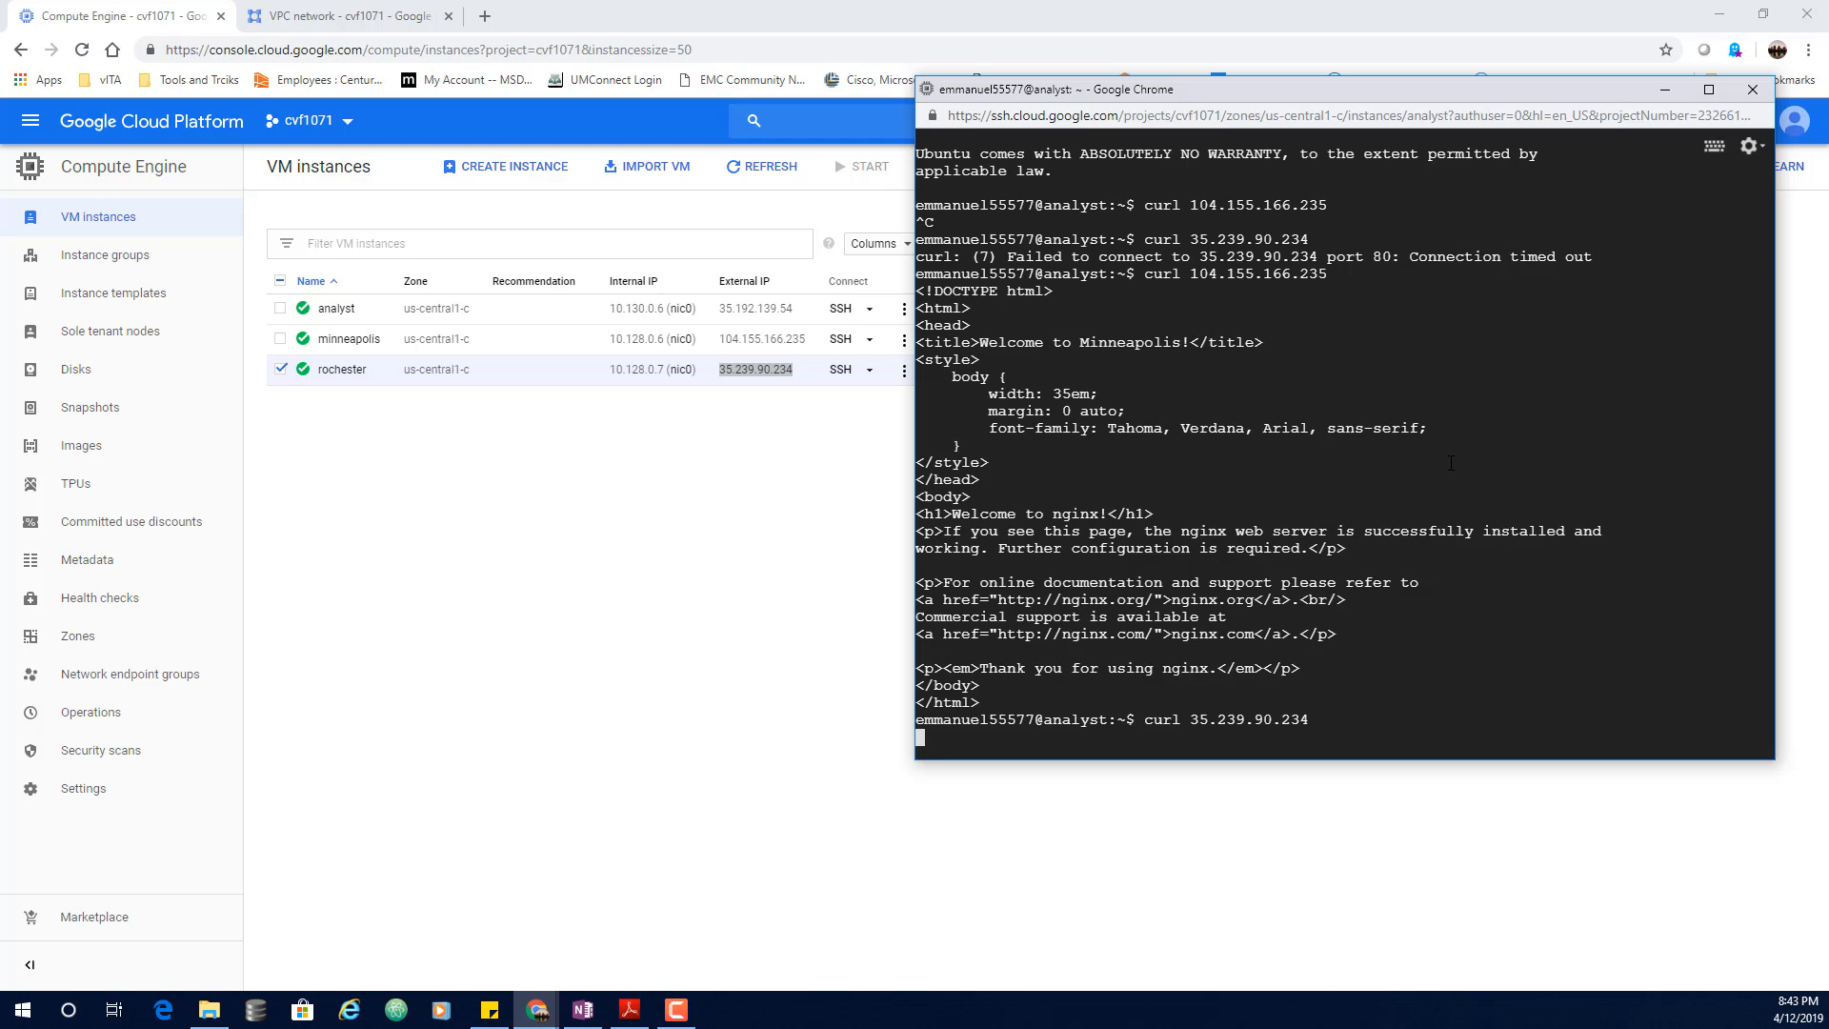
{"action": "left_click", "coordinate": [279, 9]}
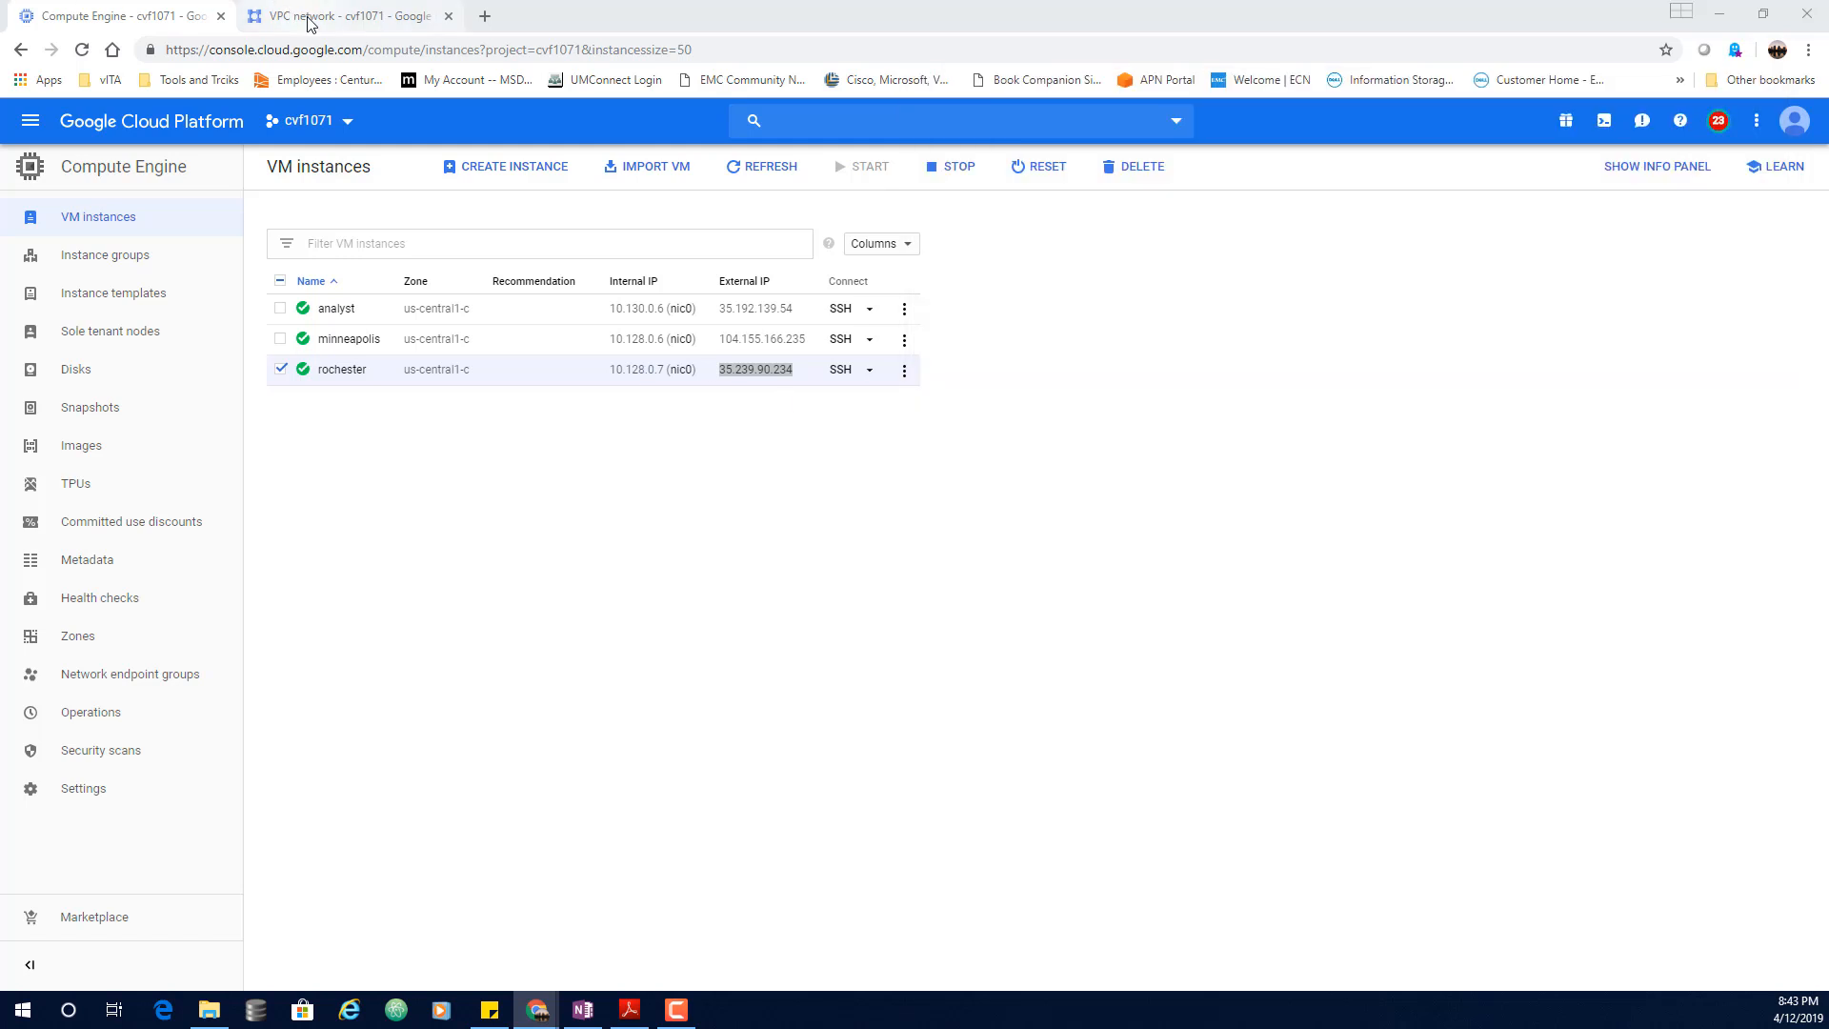
{"action": "left_click", "coordinate": [311, 17]}
{"action": "scroll", "coordinate": [492, 515], "scroll_direction": "down", "scroll_amount": 1}
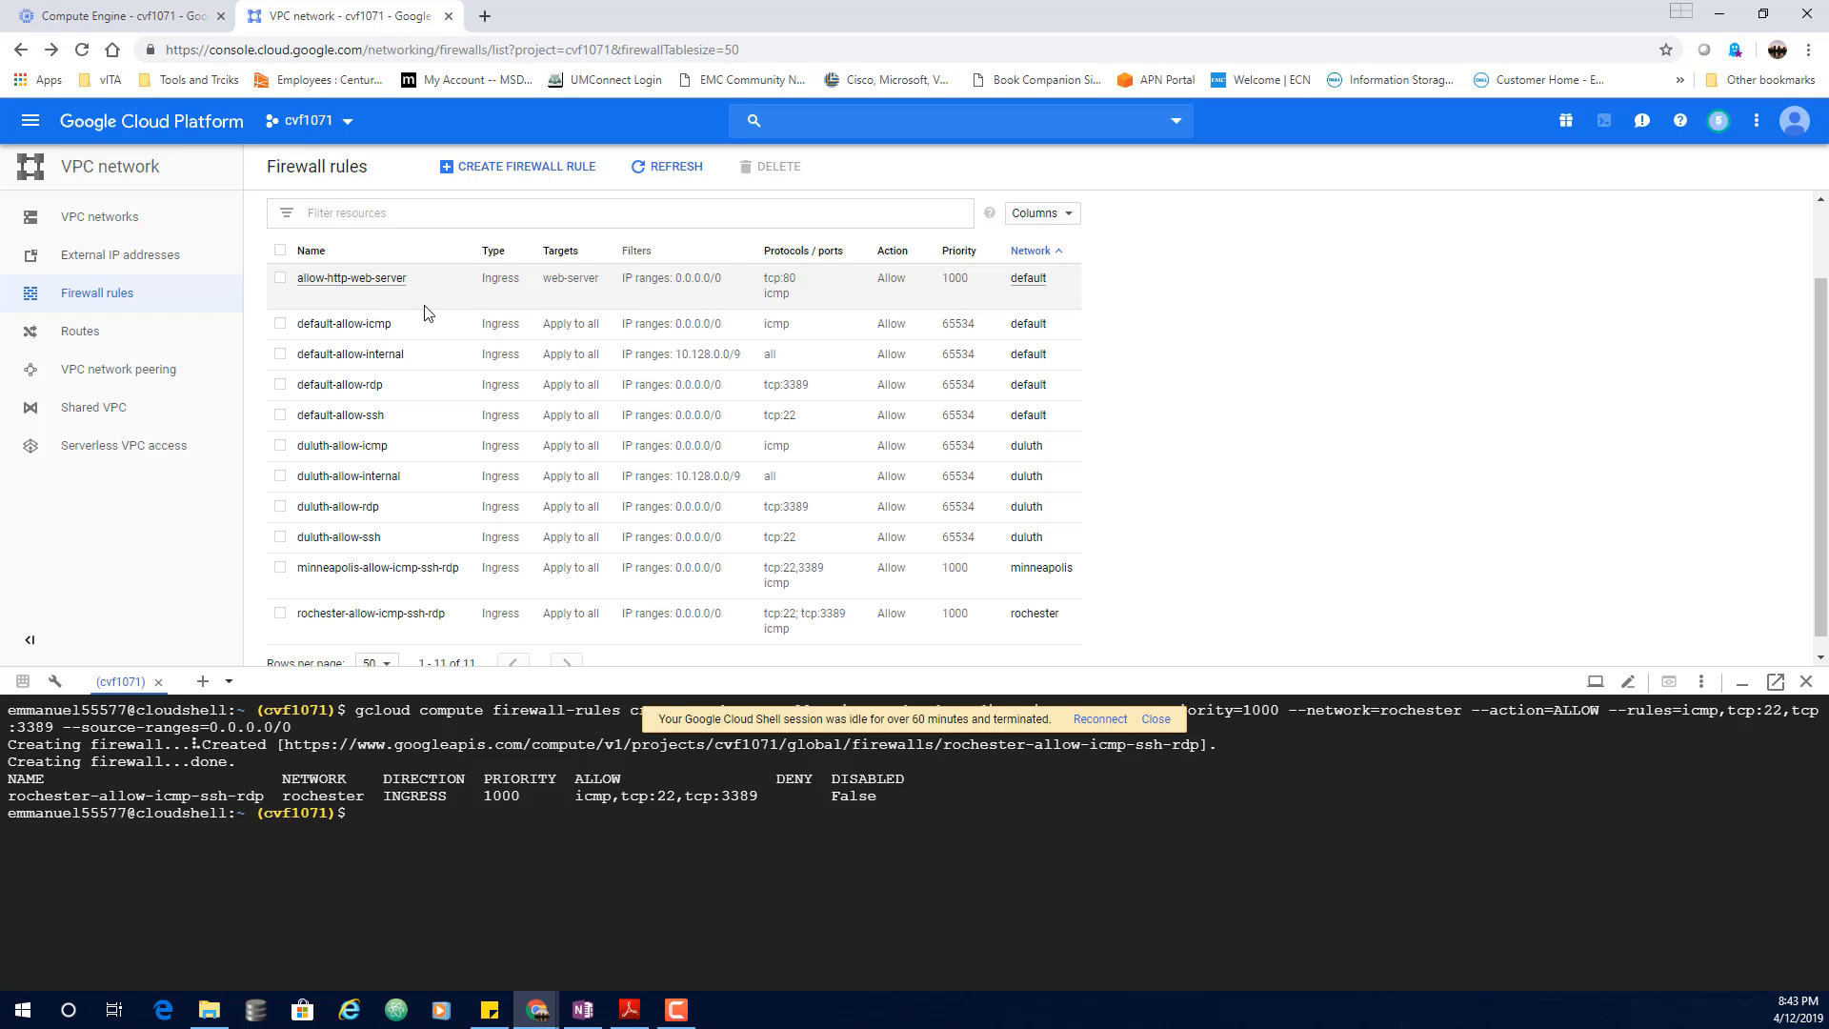
{"action": "left_click", "coordinate": [157, 19]}
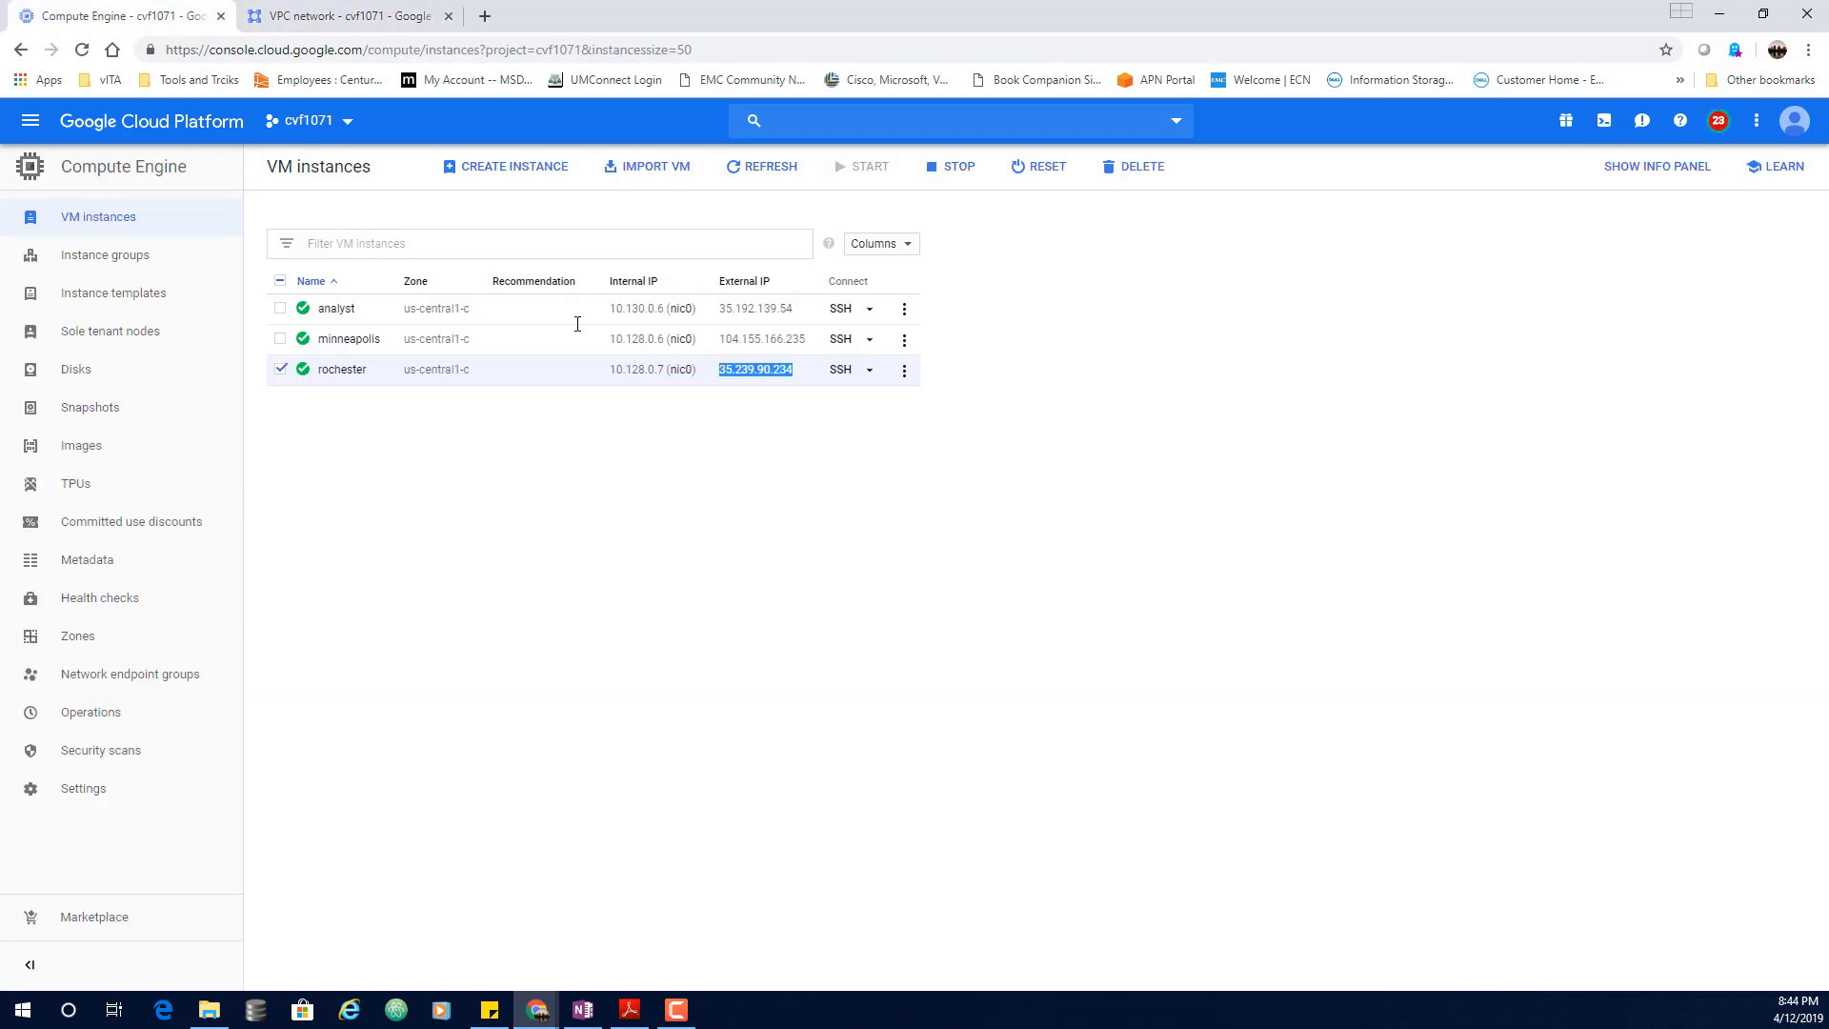
Step: Start a new VM instance named blue in region us-central1 (Iowa)
{"action": "left_click", "coordinate": [513, 167]}
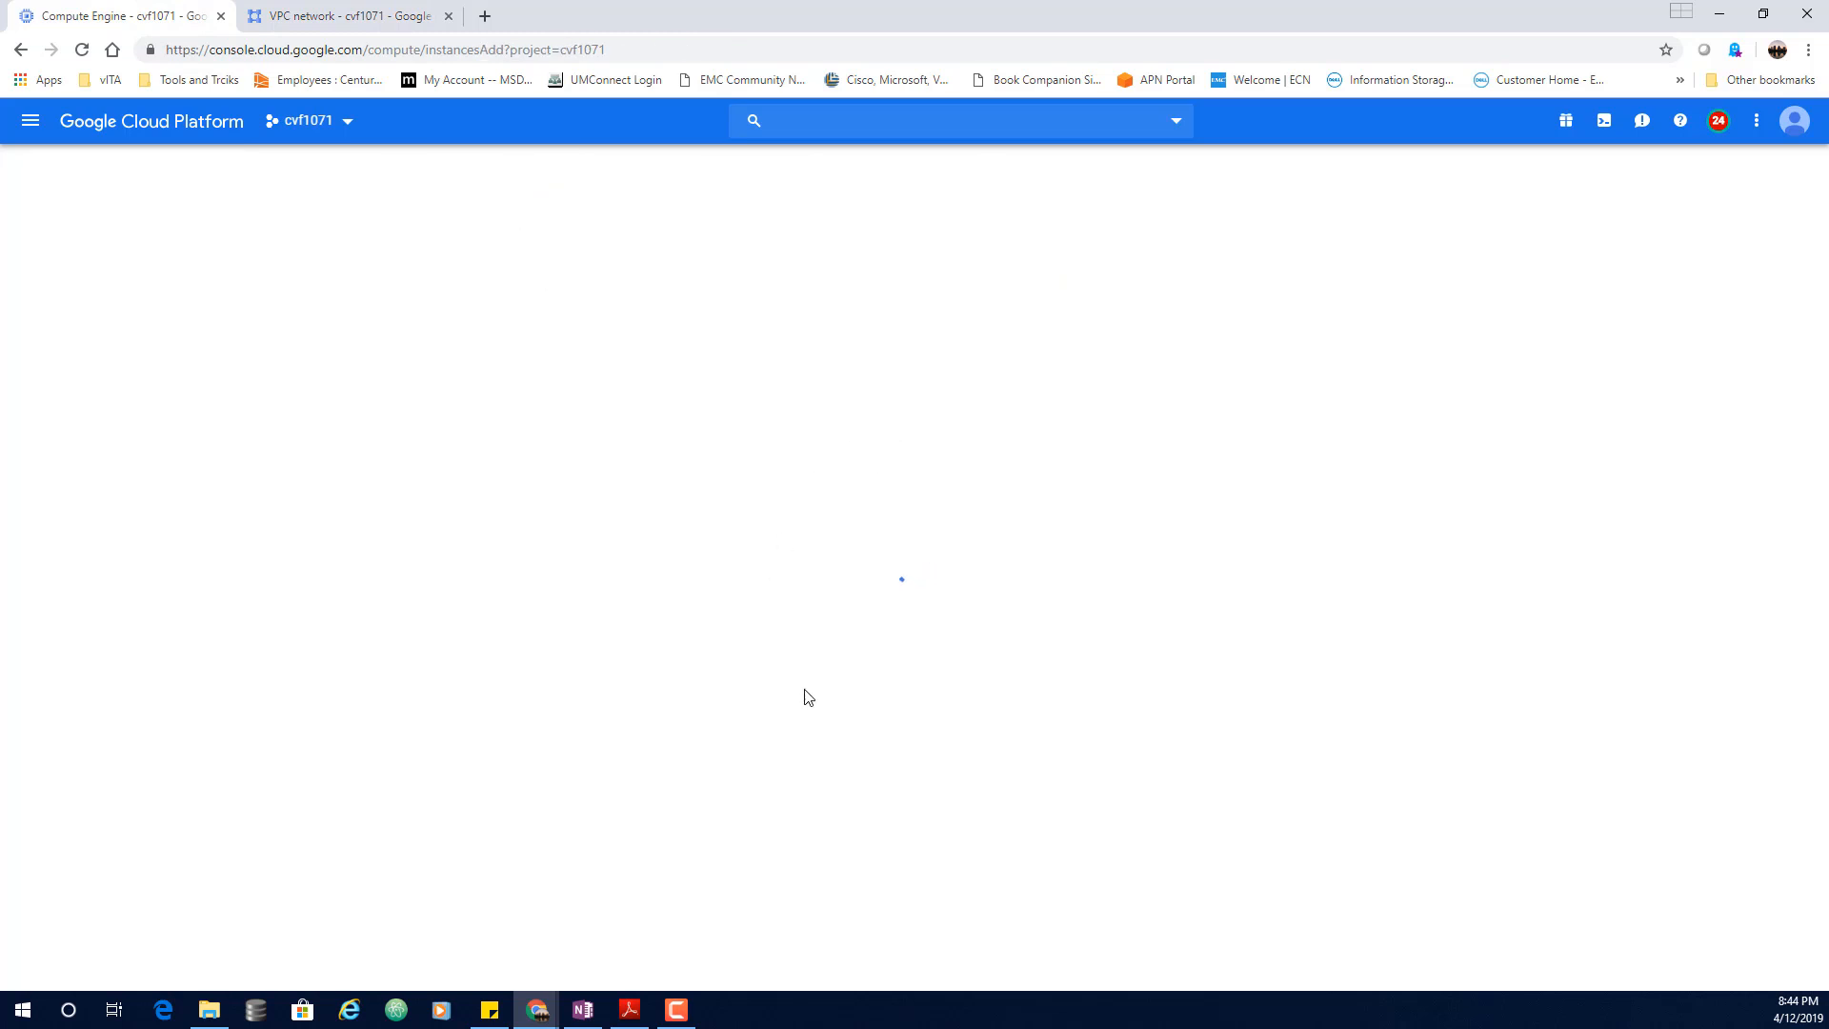
{"action": "left_click_drag", "start_coordinate": [507, 245], "coordinate": [331, 250]}
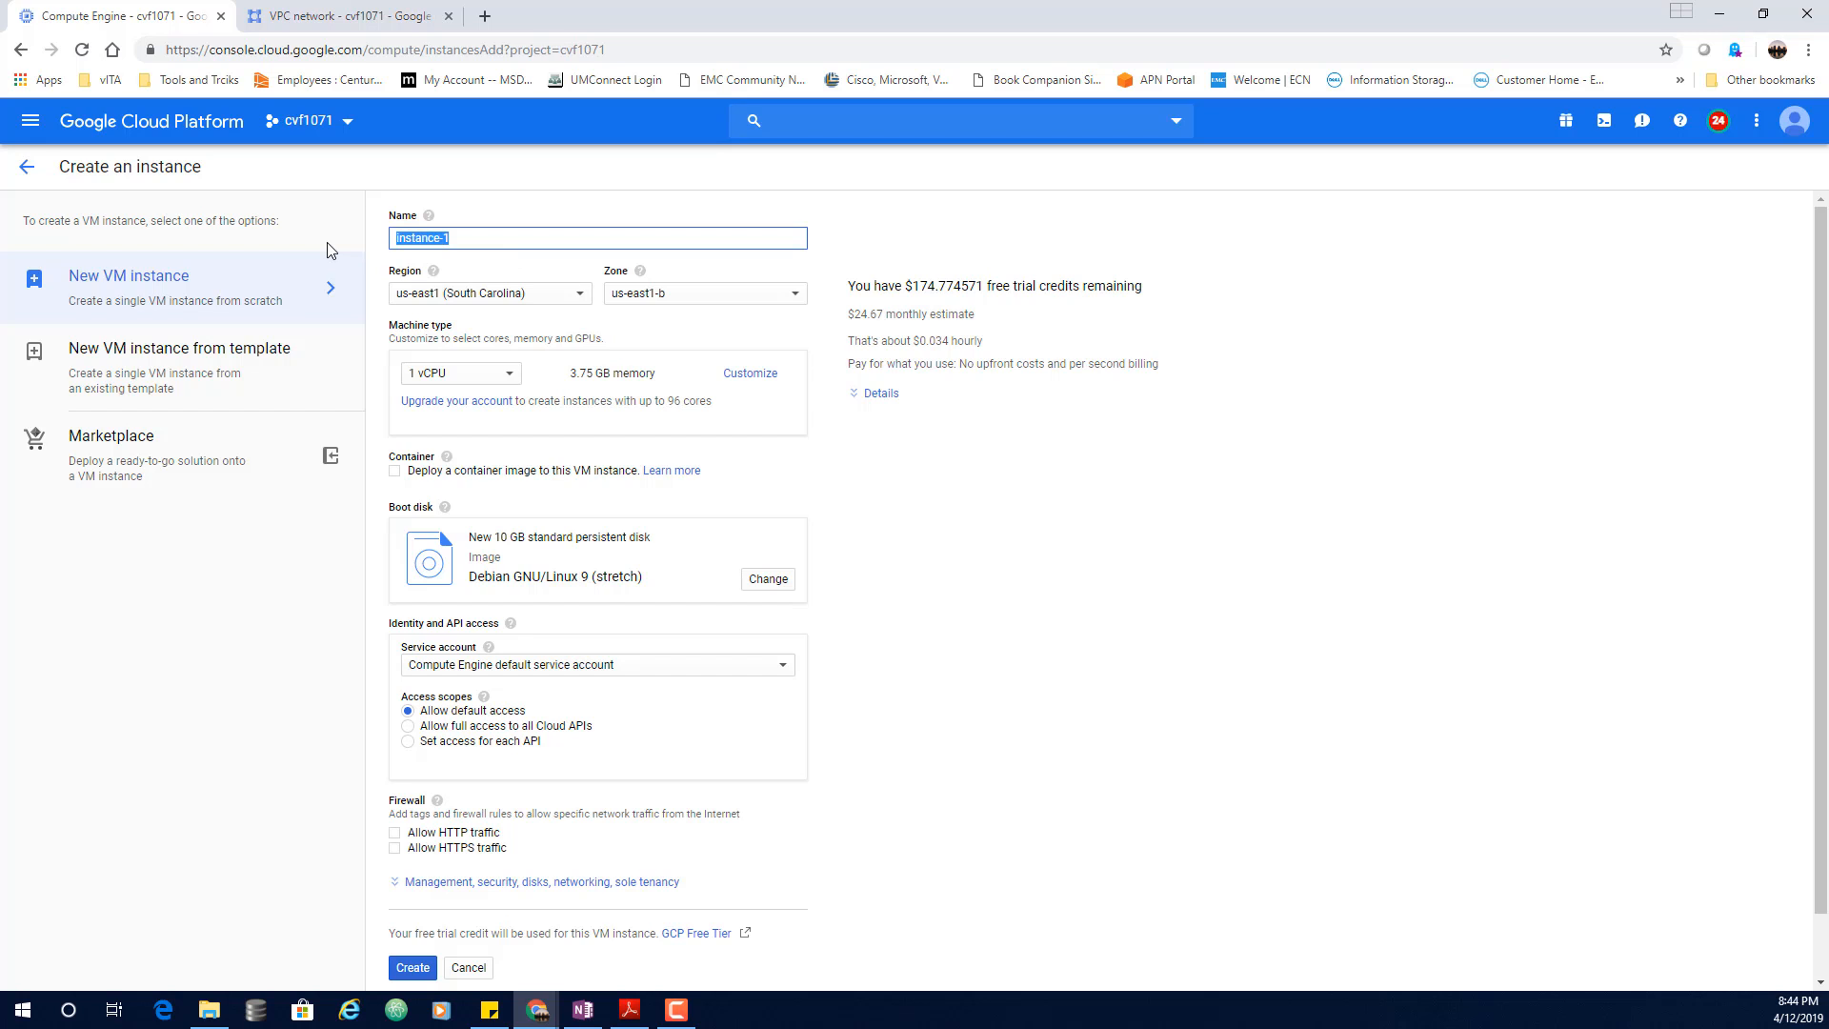
{"action": "type", "text": "b"}
{"action": "key", "text": "BackSpace"}
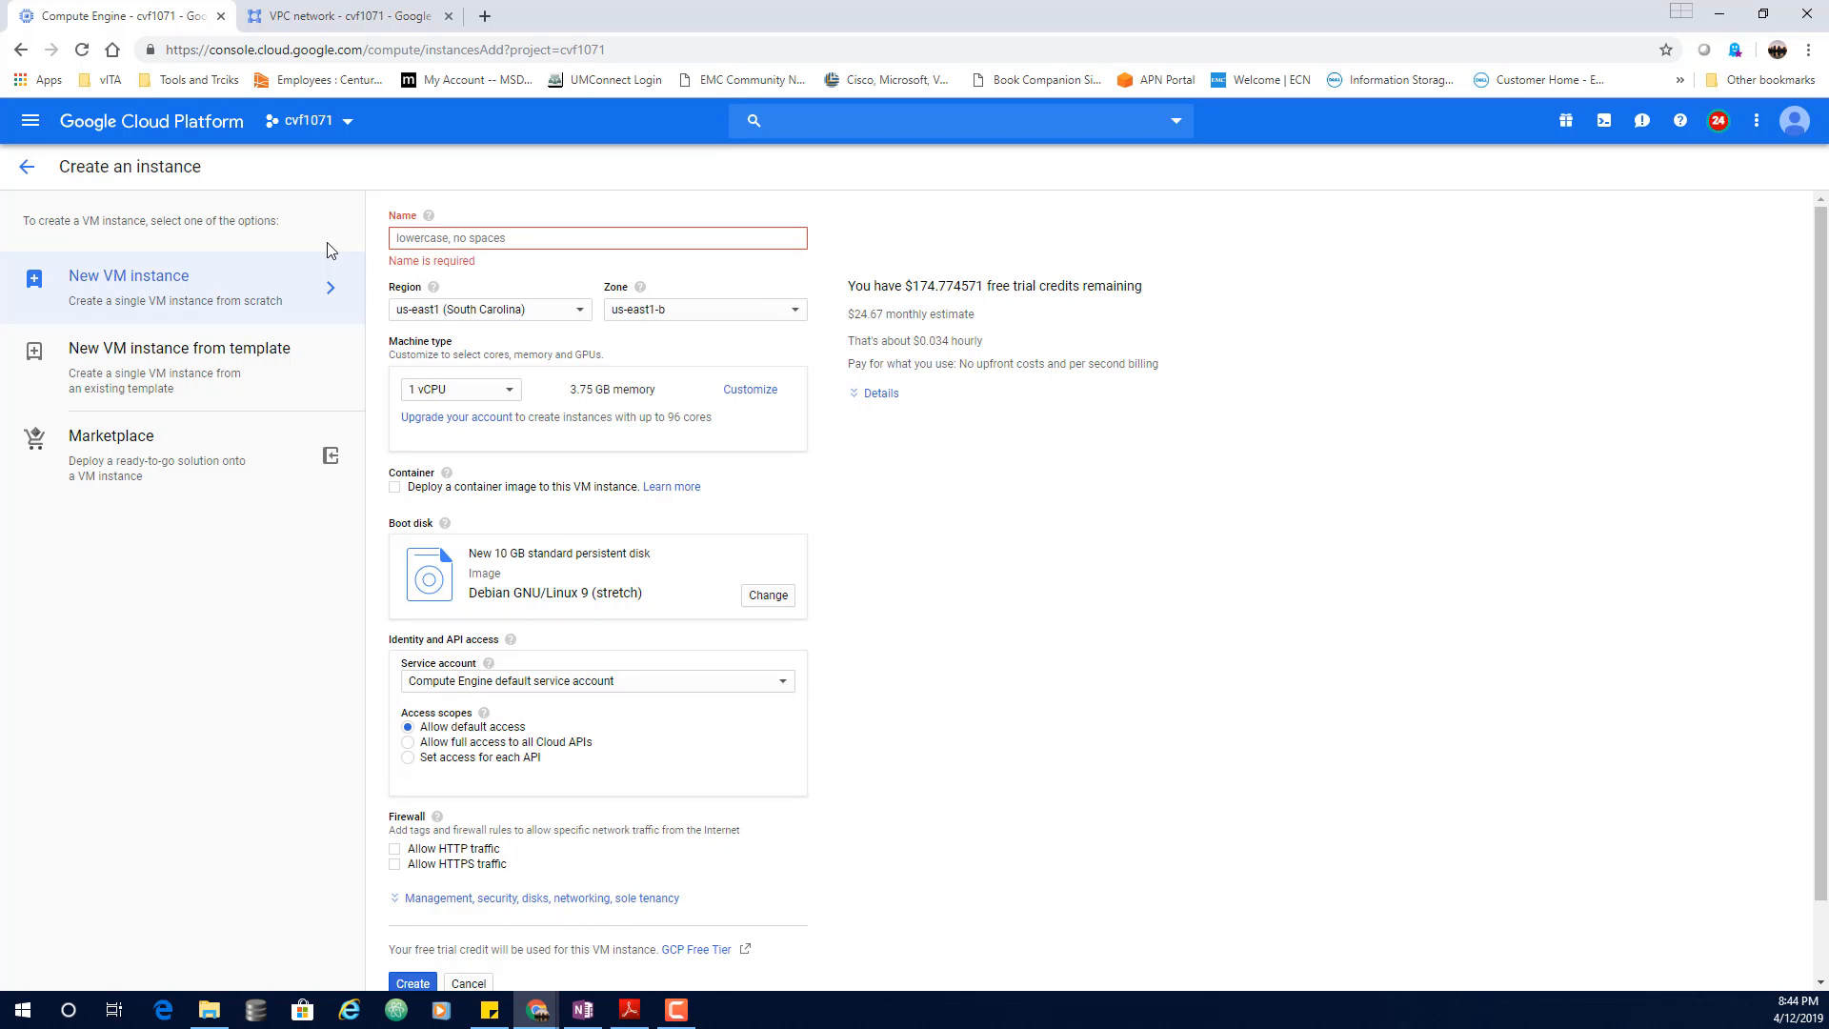
{"action": "type", "text": "blue"}
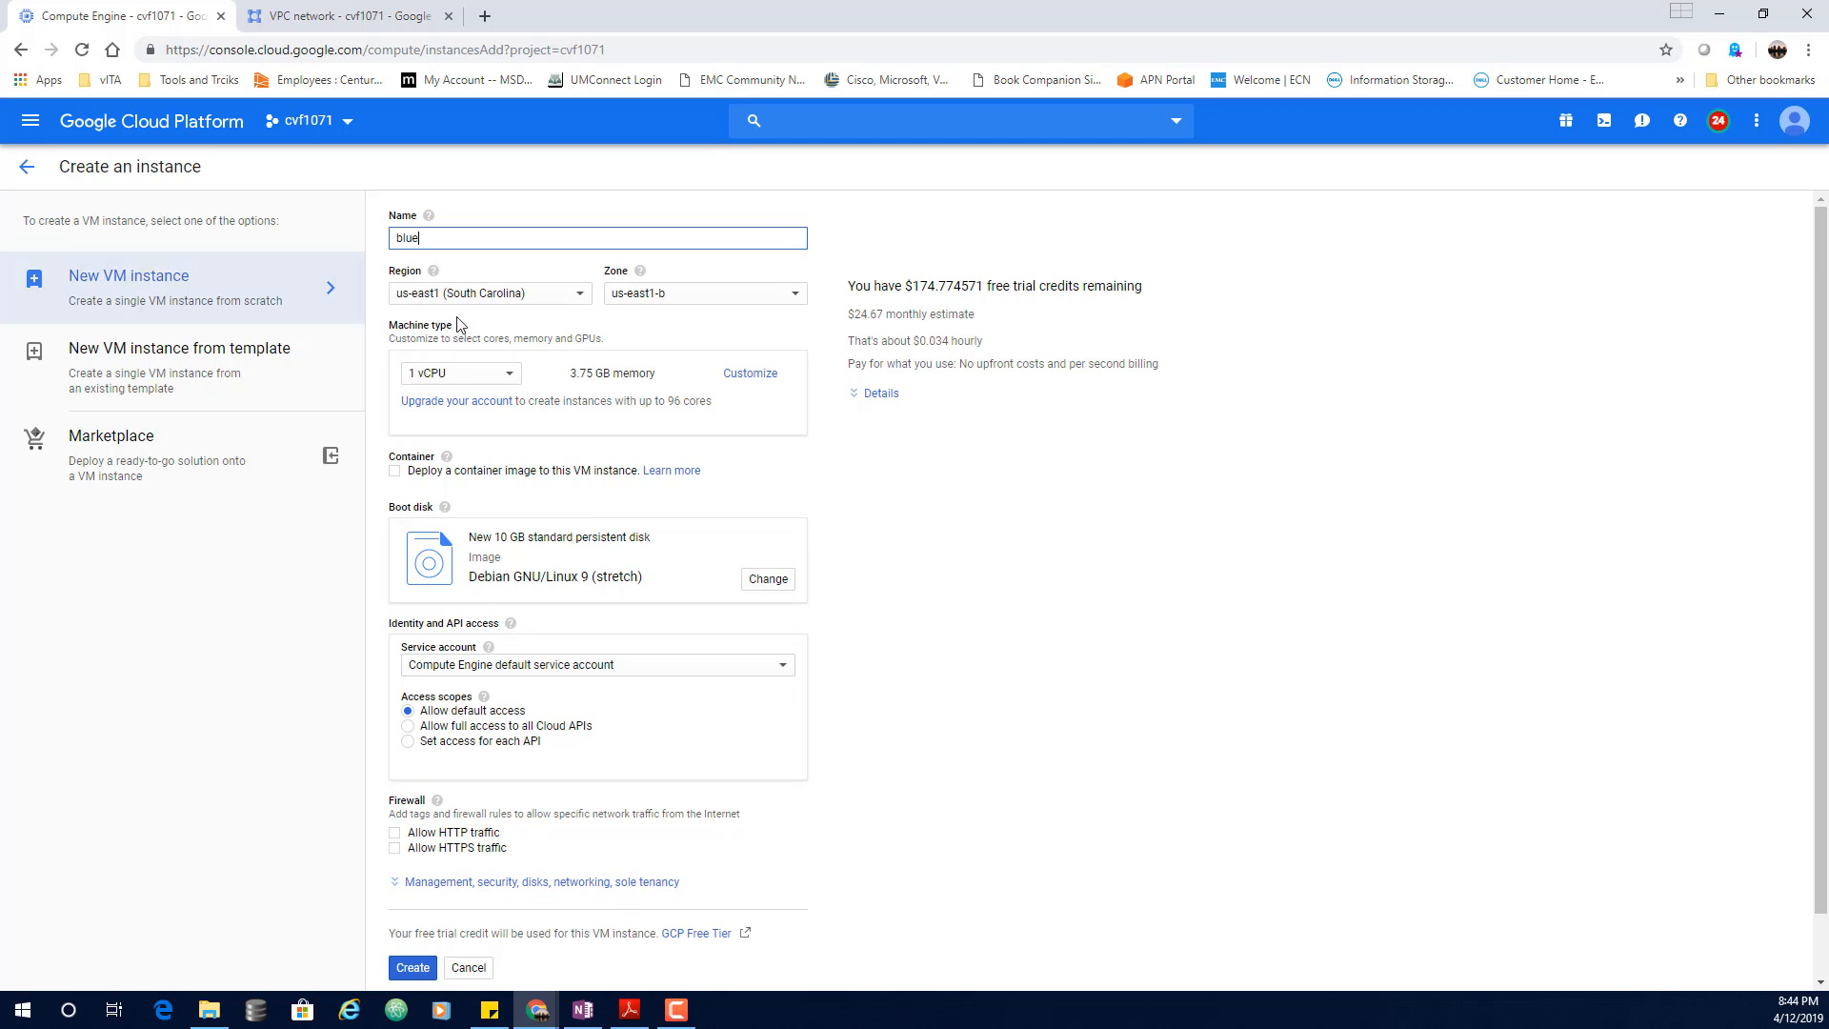
{"action": "left_click", "coordinate": [516, 299]}
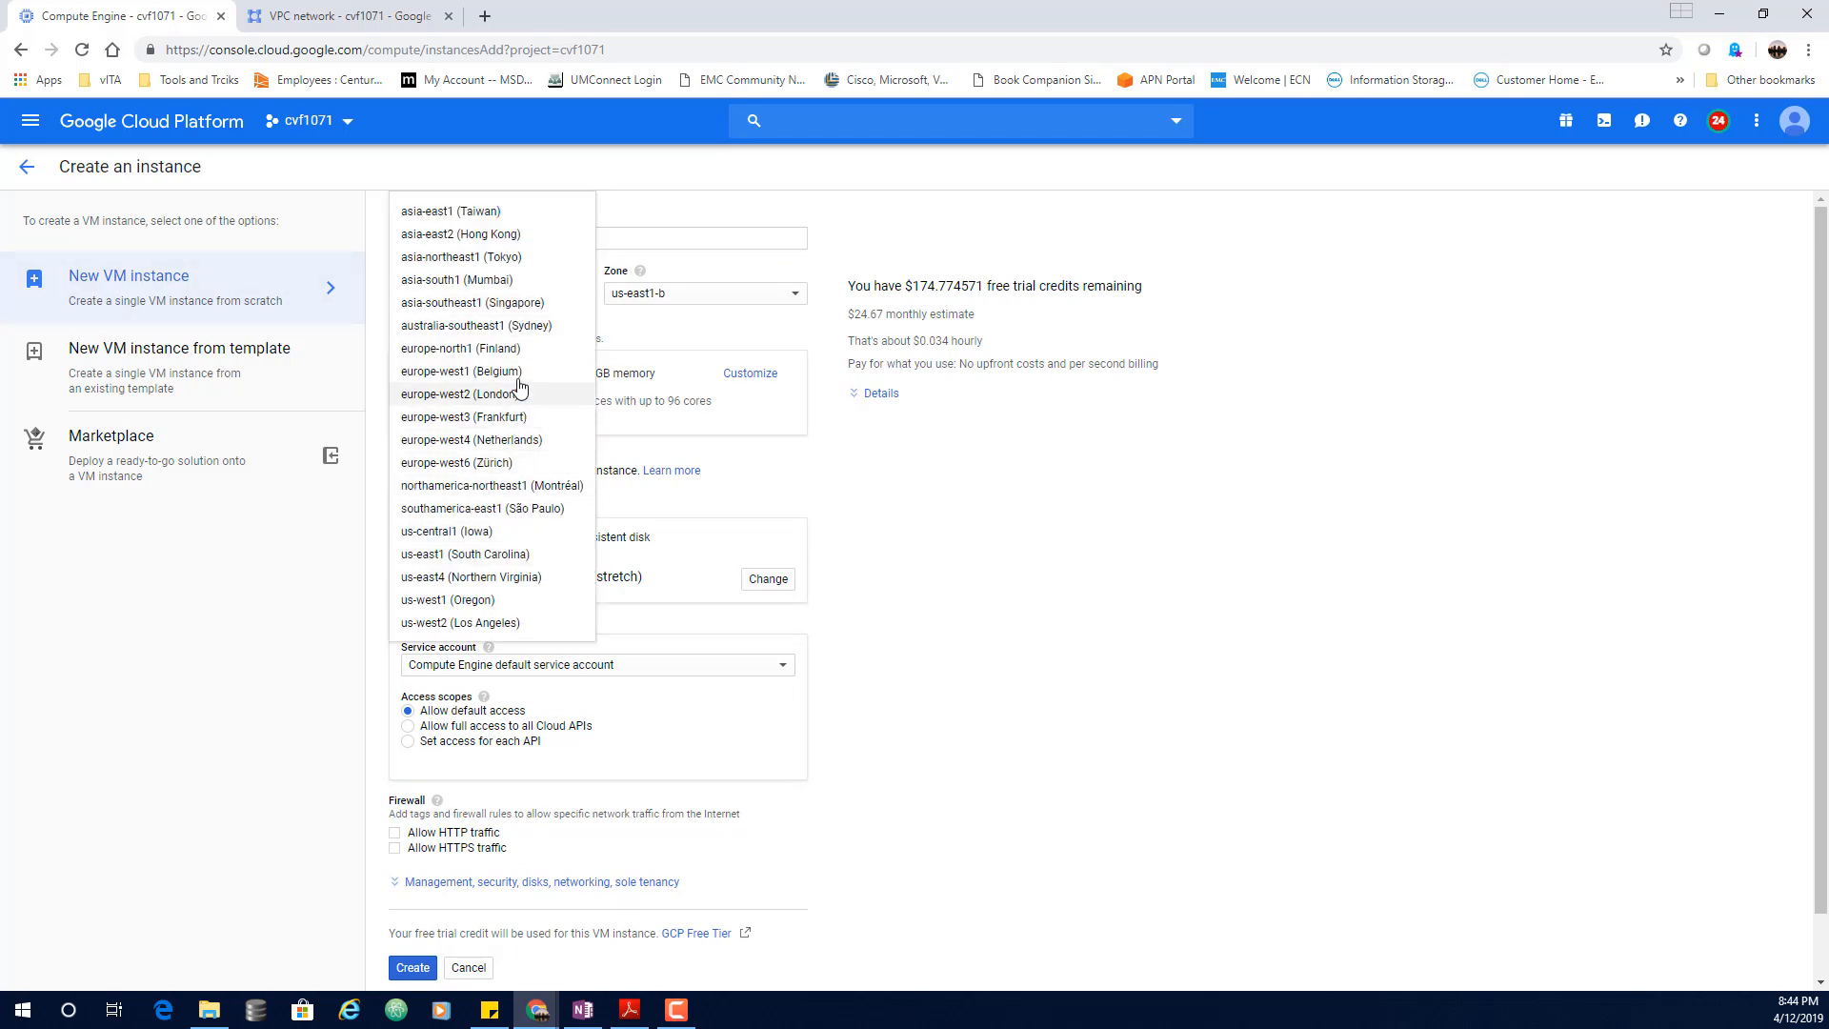
{"action": "left_click", "coordinate": [457, 532]}
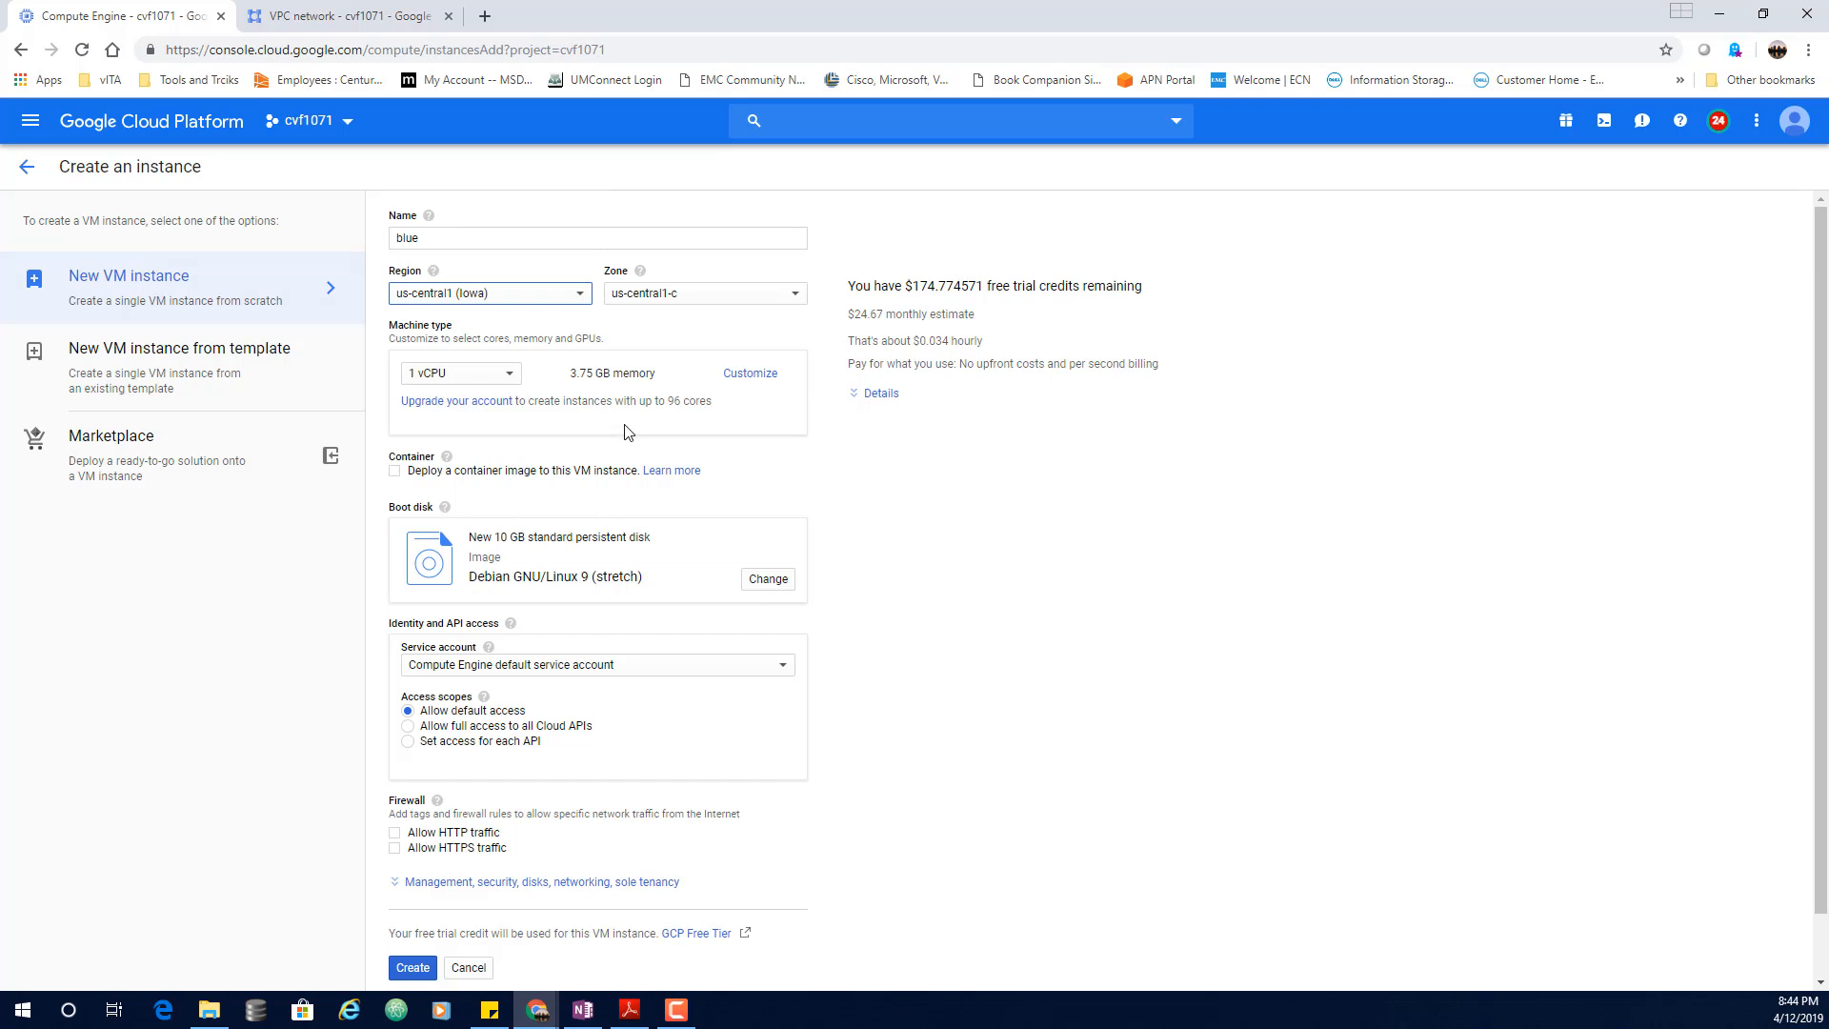
Step: Choose an Ubuntu 14.04 LTS boot disk and create the blue VM
{"action": "left_click", "coordinate": [768, 579]}
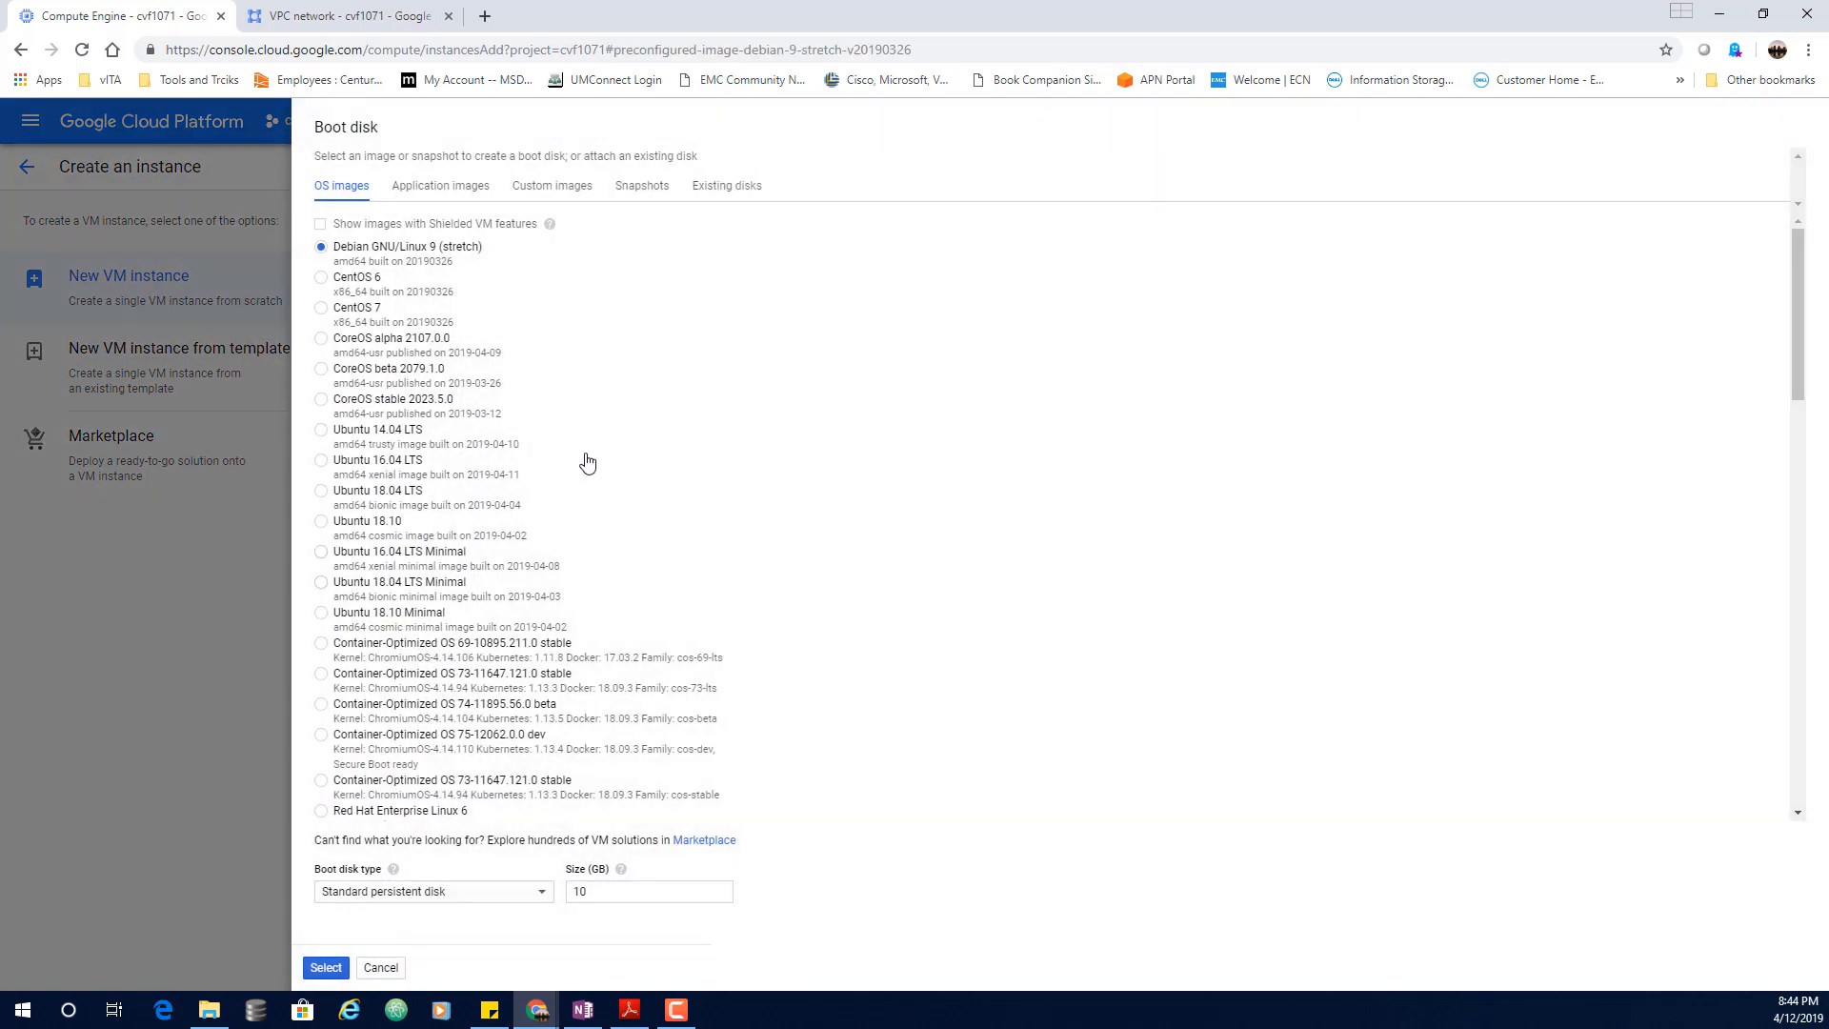
{"action": "left_click", "coordinate": [321, 432]}
{"action": "left_click", "coordinate": [326, 967]}
{"action": "scroll", "coordinate": [861, 724], "scroll_direction": "down", "scroll_amount": 1}
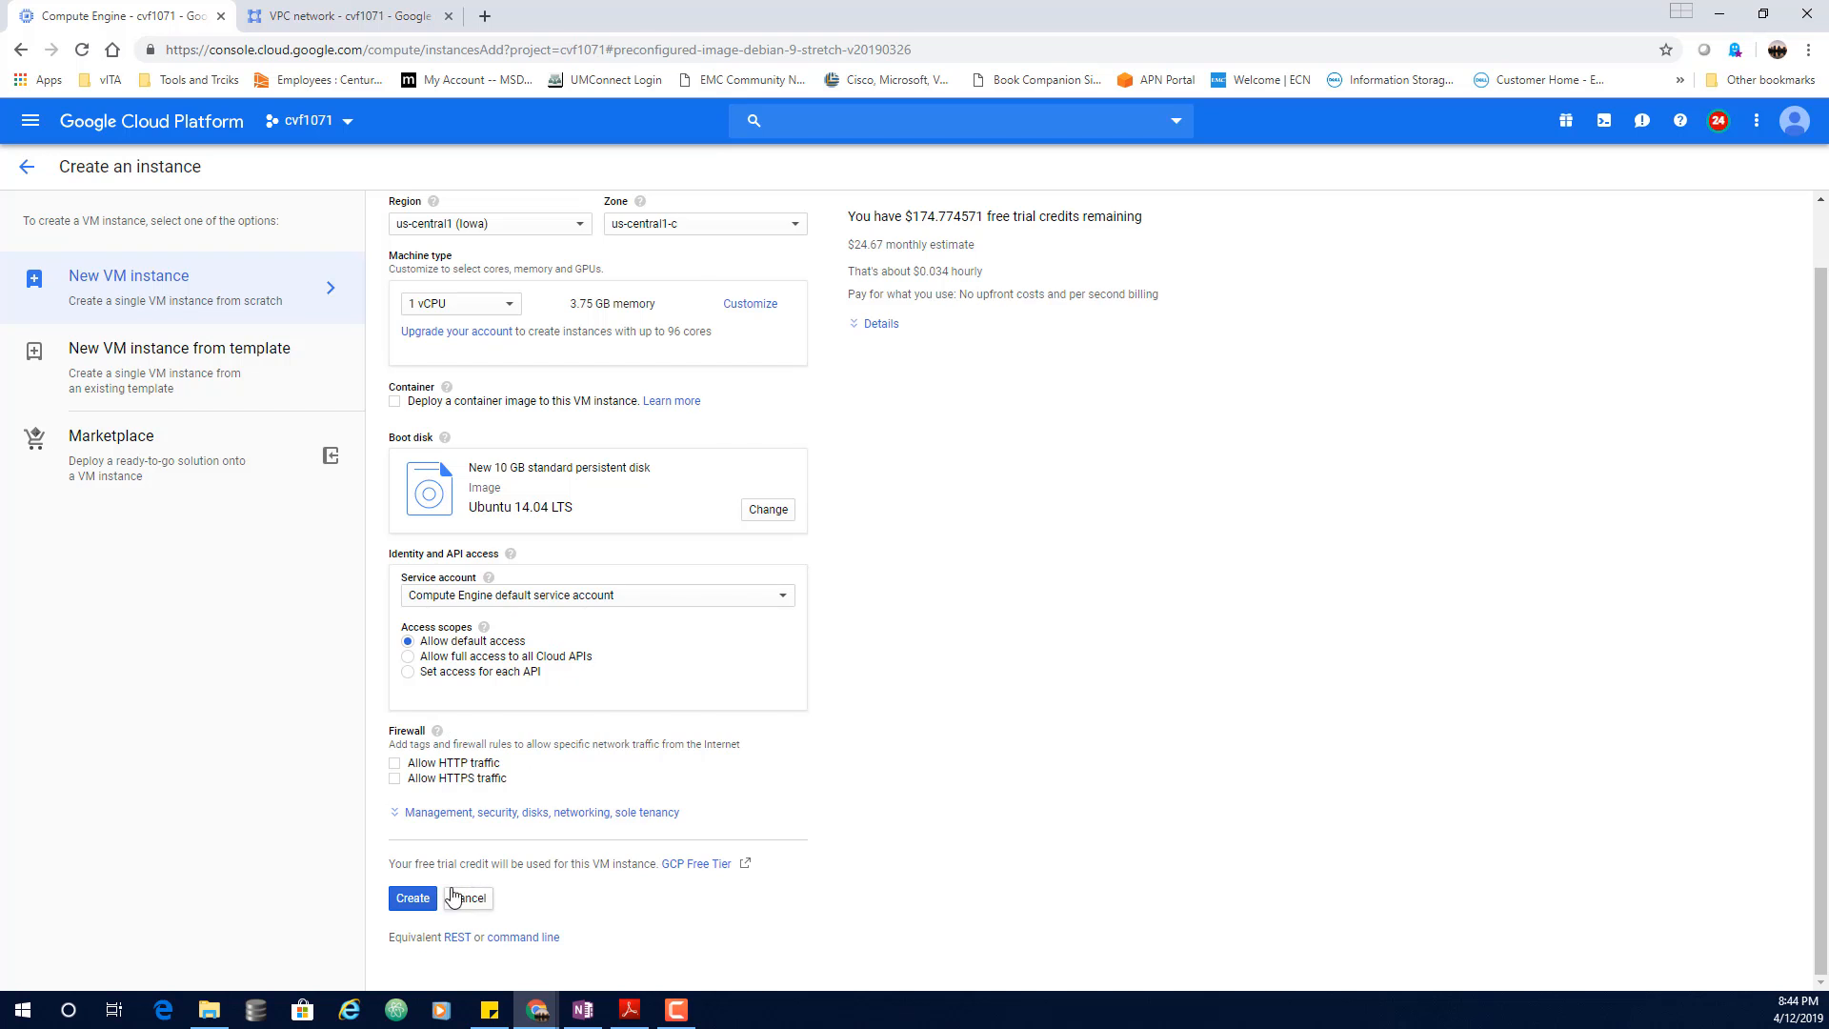
{"action": "left_click", "coordinate": [431, 907]}
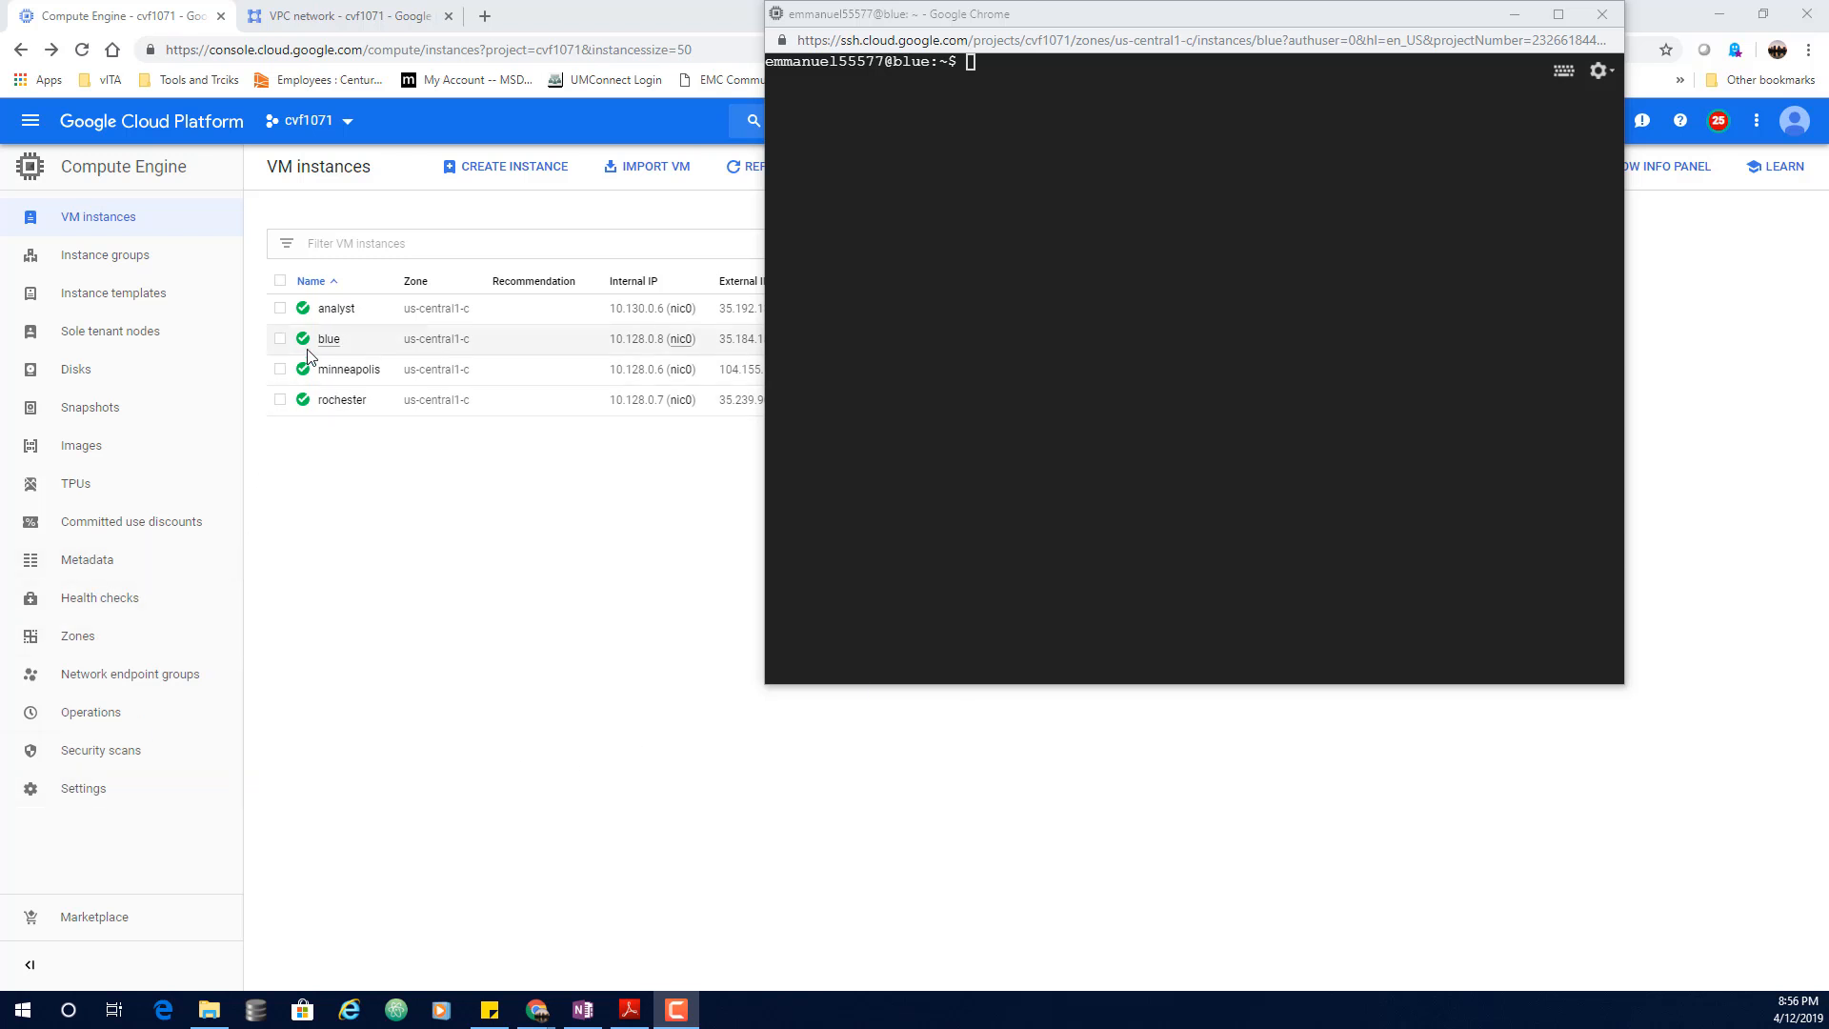
Step: Curl minneapolis's internal IP 10.128.0.6 from blue's SSH terminal
{"action": "left_click_drag", "start_coordinate": [1001, 21], "coordinate": [848, 324]}
{"action": "left_click_drag", "start_coordinate": [820, 391], "coordinate": [1235, 235]}
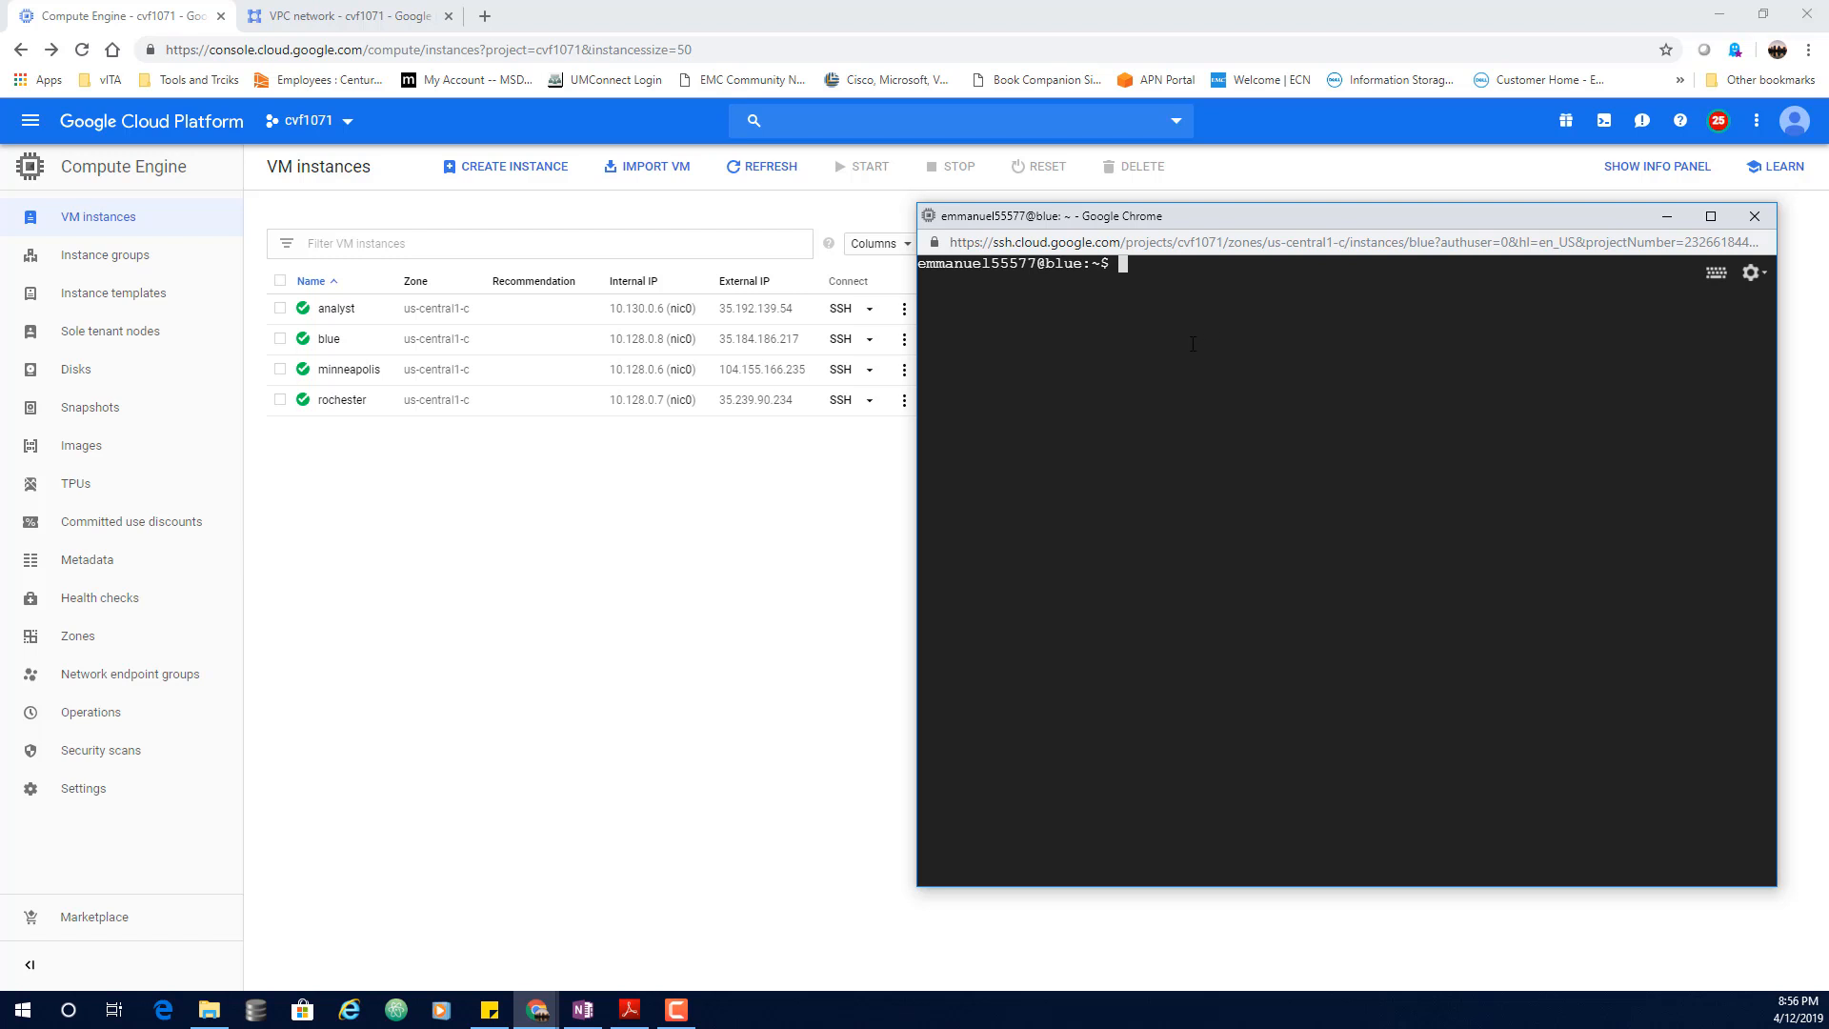
{"action": "type", "text": "url"}
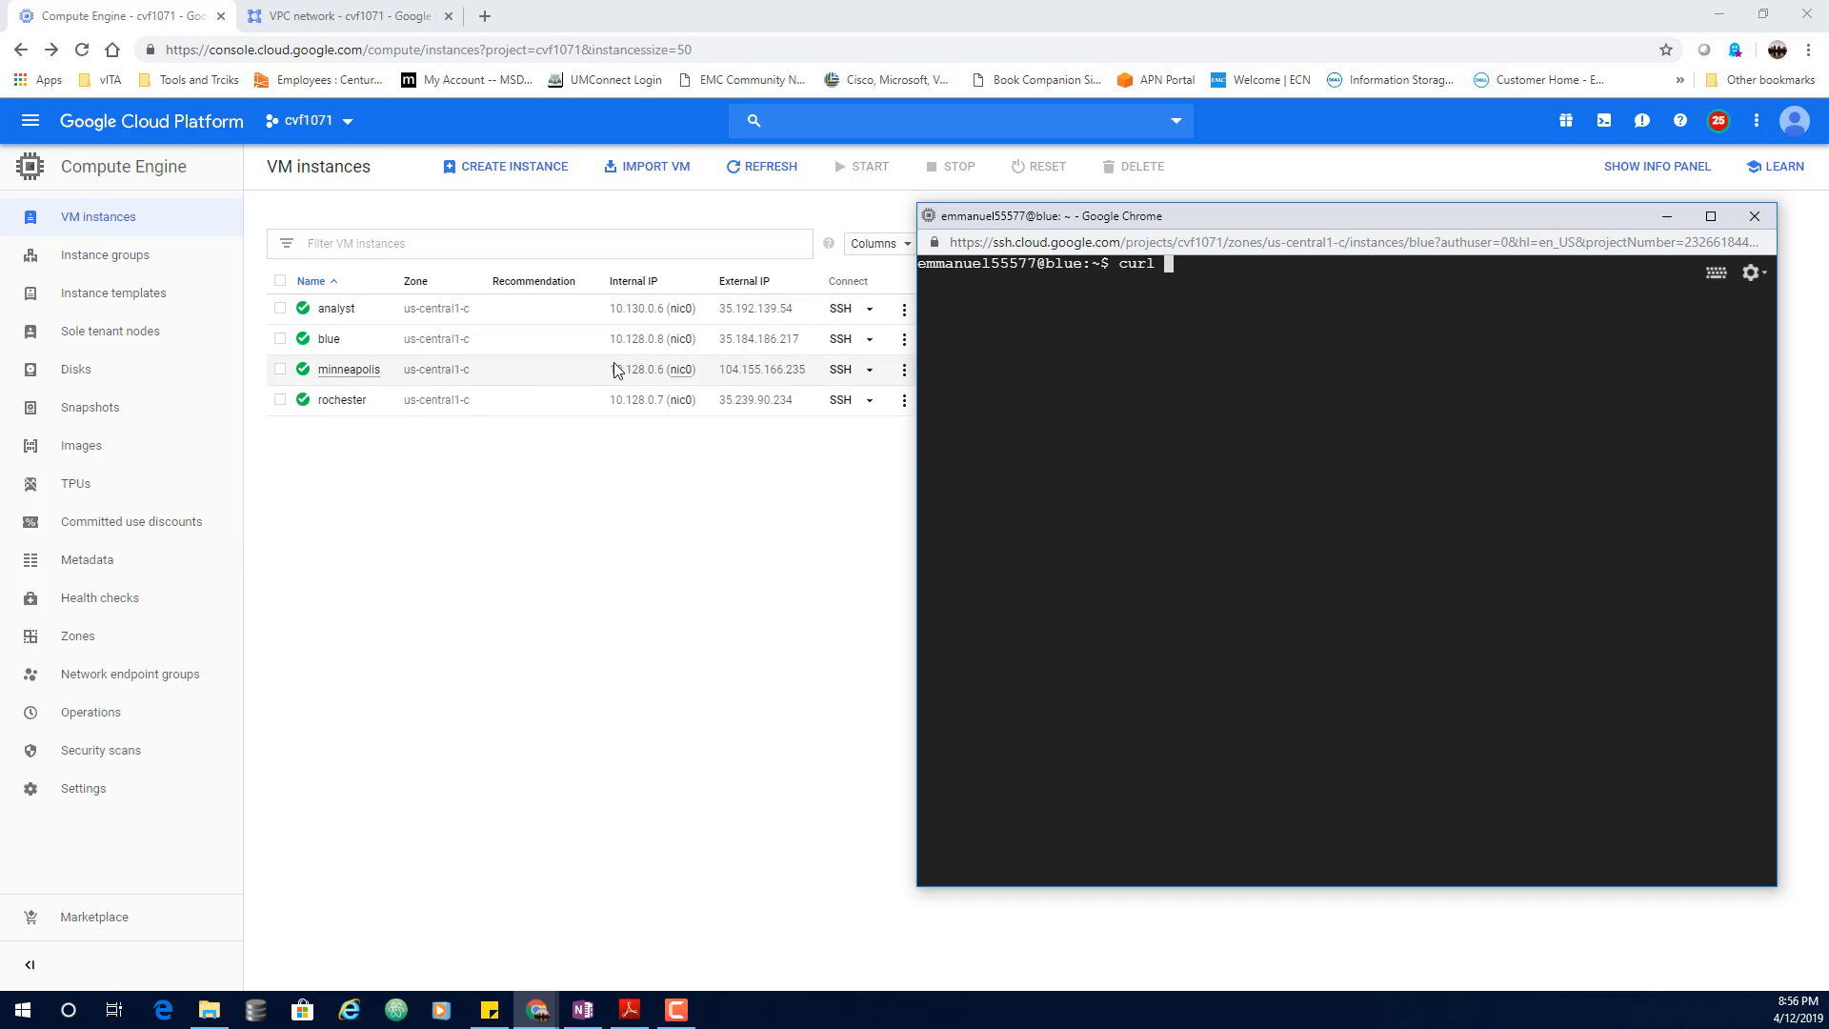
{"action": "mouse_move", "coordinate": [608, 378]}
{"action": "left_mouse_down"}
{"action": "mouse_move", "coordinate": [670, 379]}
{"action": "mouse_move", "coordinate": [638, 379]}
{"action": "left_mouse_up"}
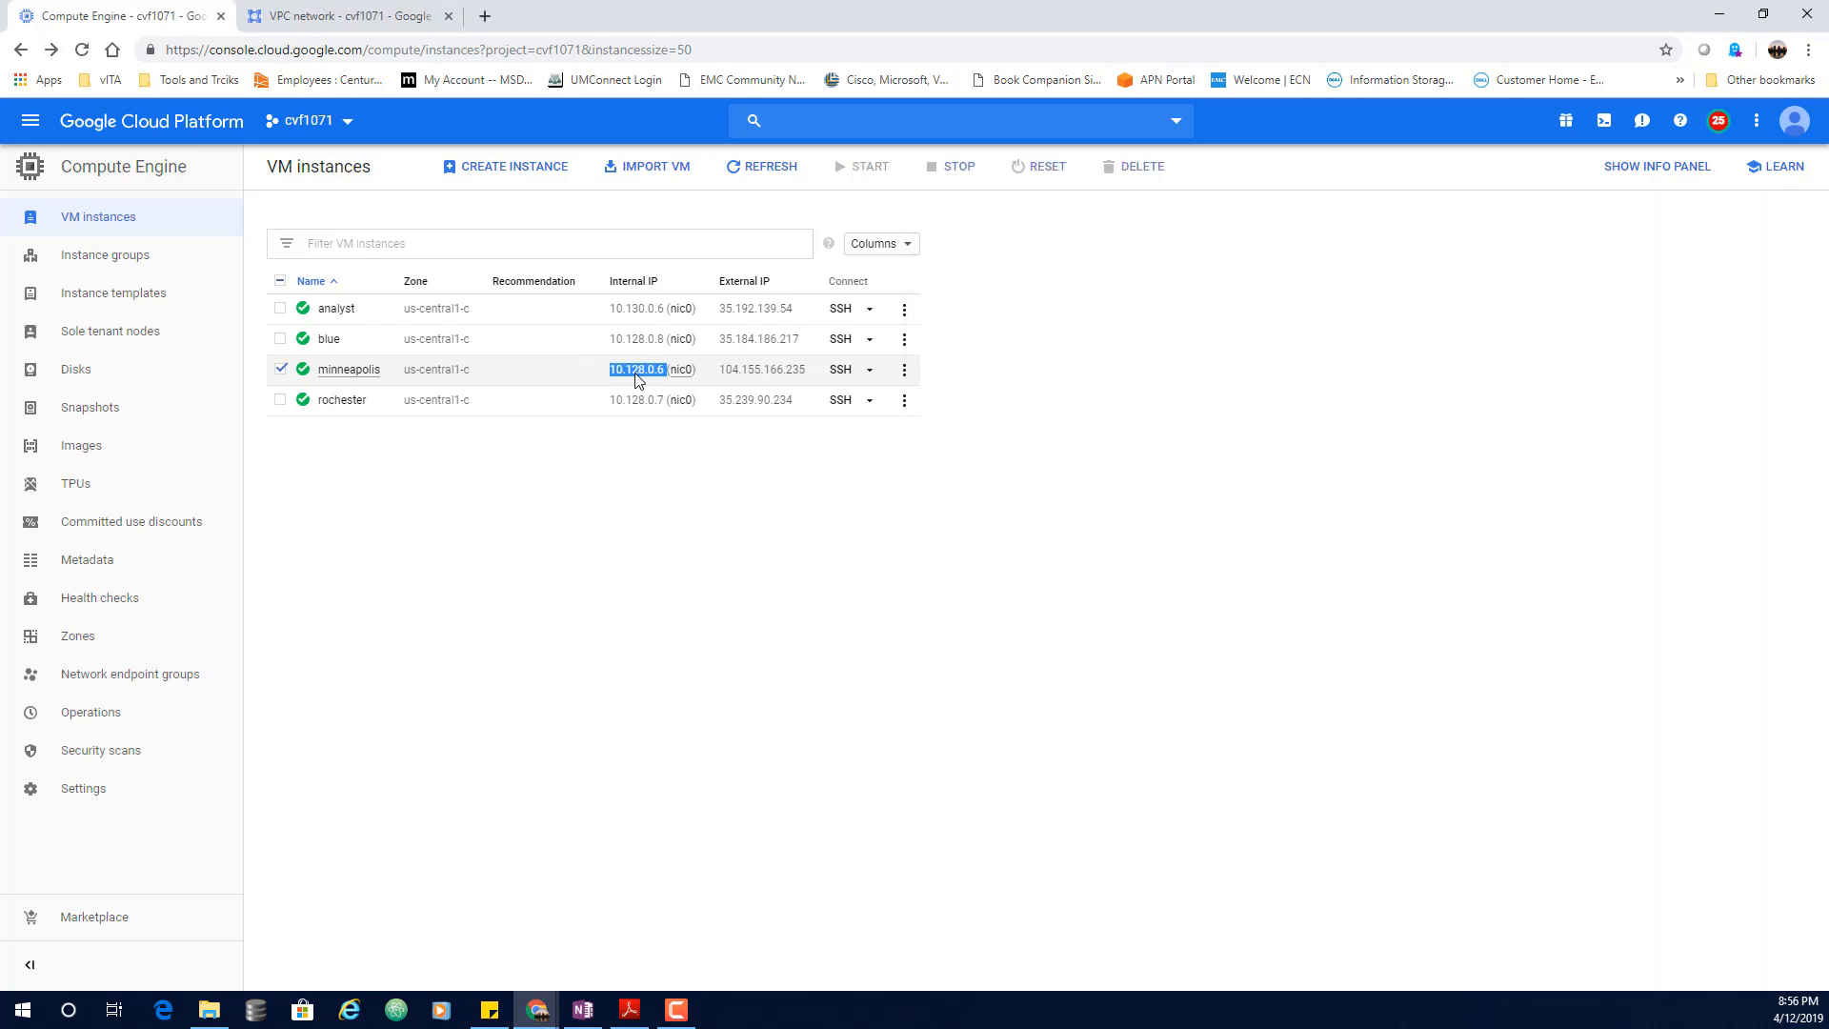
{"action": "right_click", "coordinate": [638, 379]}
{"action": "left_click", "coordinate": [671, 398]}
{"action": "mouse_move", "coordinate": [537, 1010]}
{"action": "left_click", "coordinate": [1141, 932]}
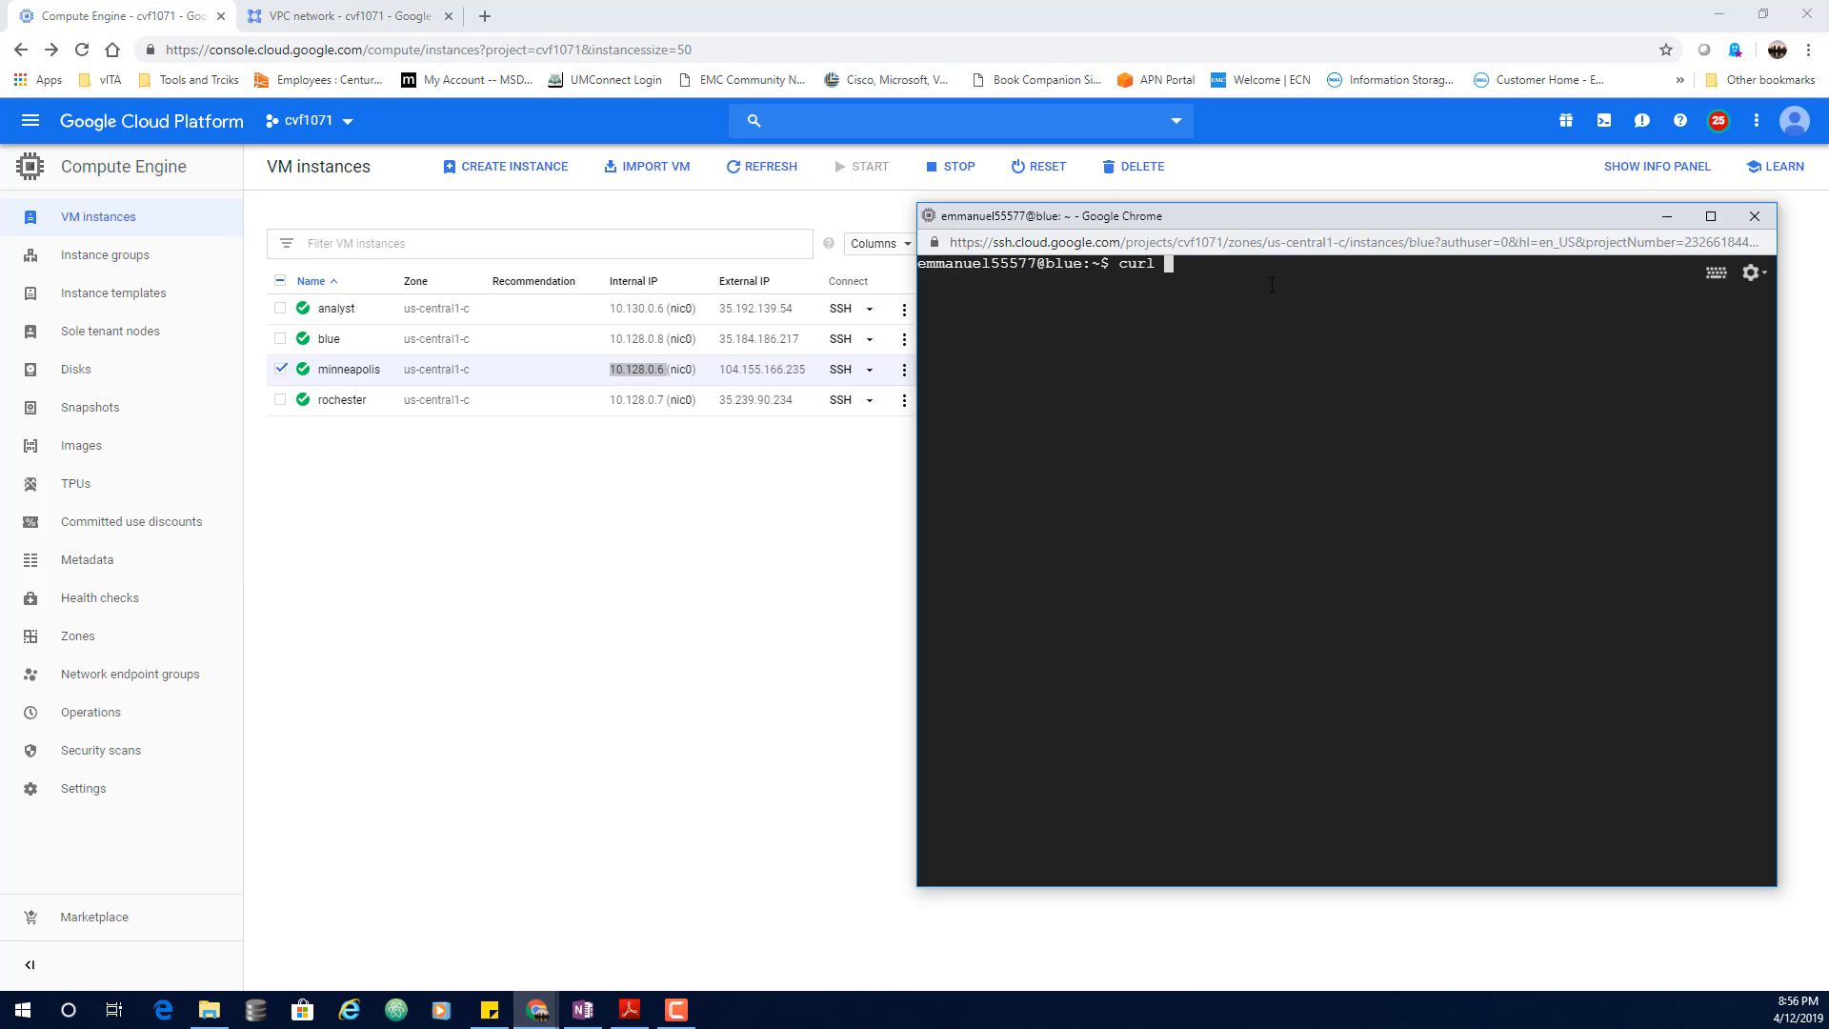
{"action": "type", "text": "curl"}
{"action": "key", "text": "ctrl+v"}
{"action": "key", "text": "Return"}
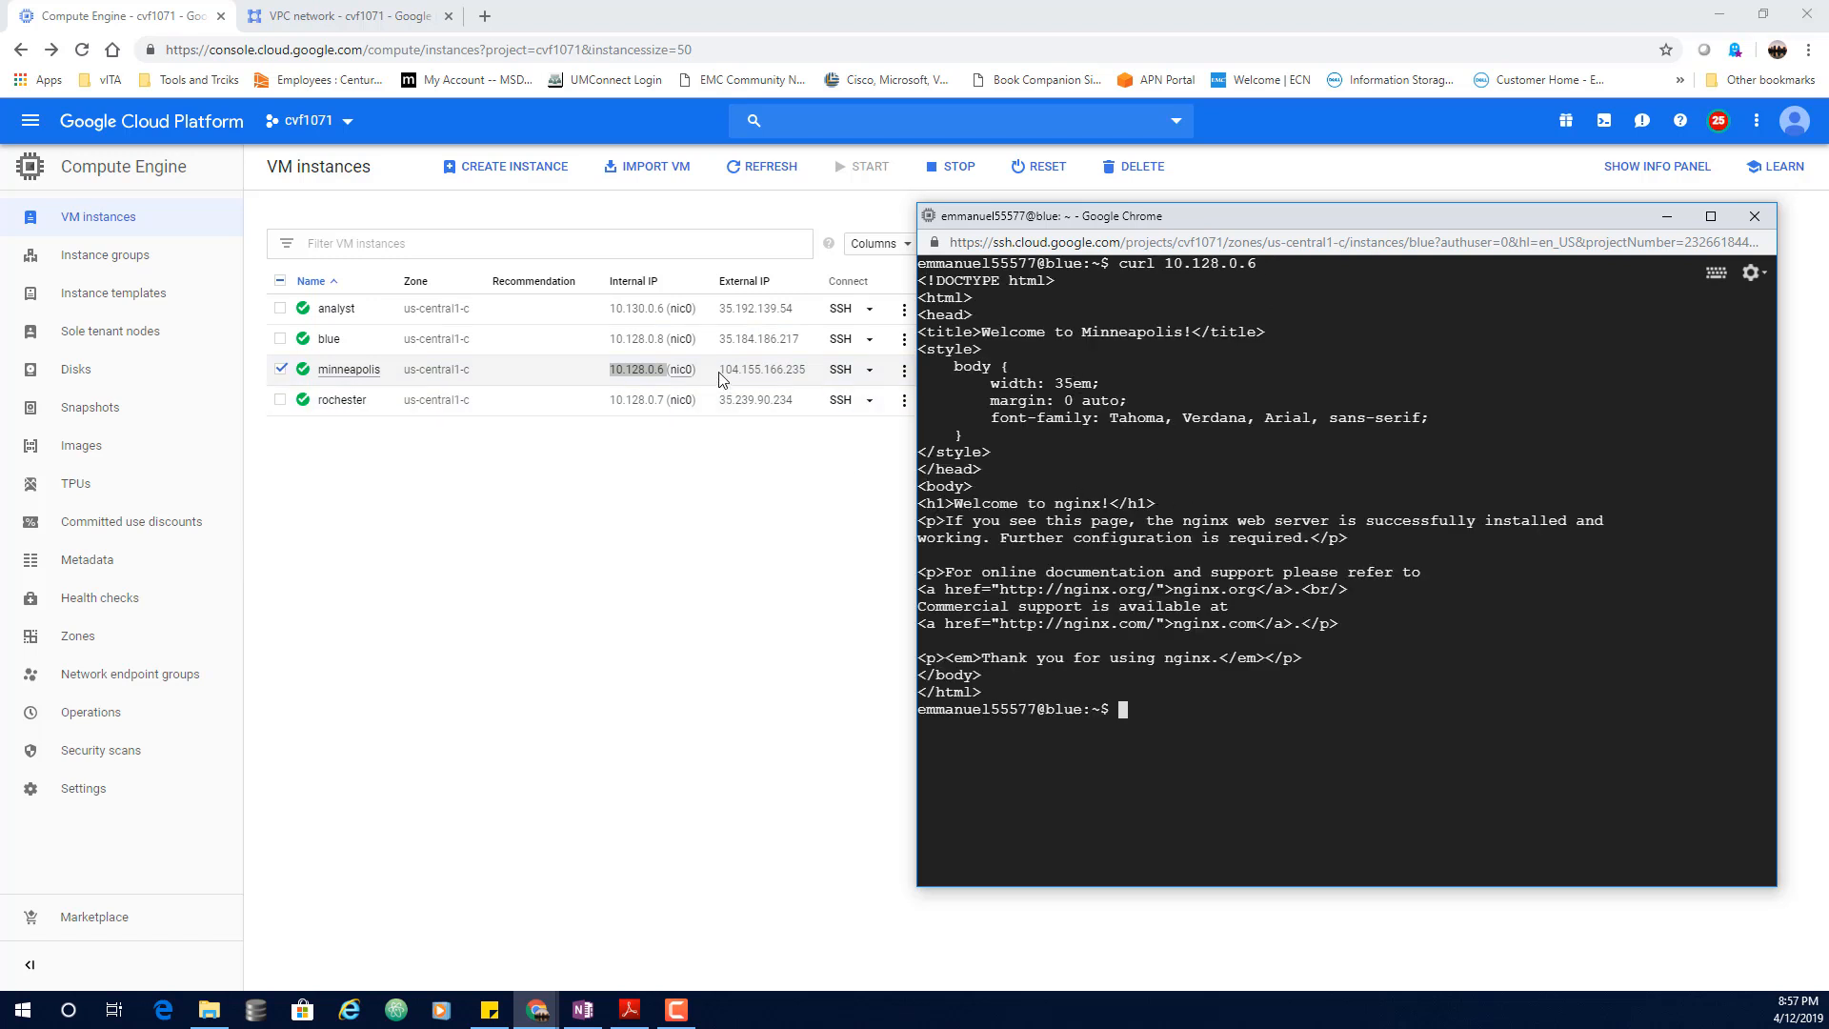
Step: Curl minneapolis's external IP 104.155.166.235 from blue, then select rochester's external IP
{"action": "left_click_drag", "start_coordinate": [719, 369], "coordinate": [811, 378]}
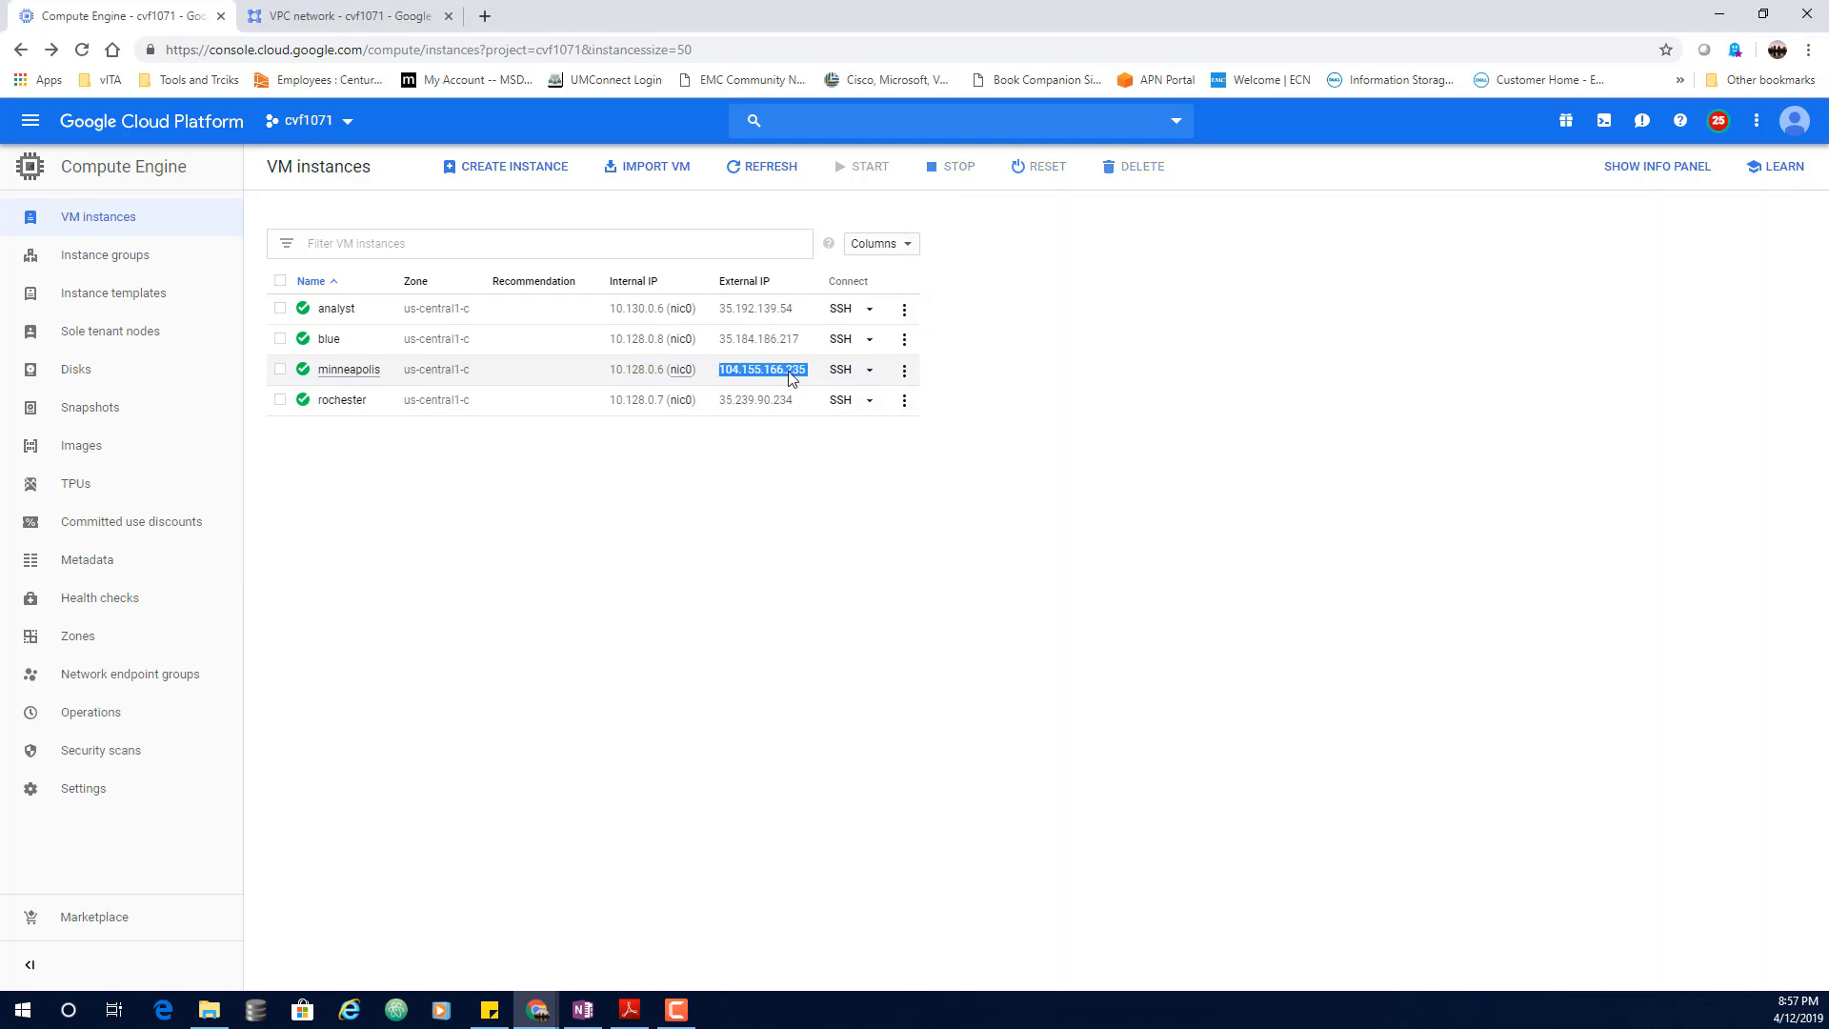
{"action": "right_click", "coordinate": [811, 379]}
{"action": "left_click", "coordinate": [827, 383]}
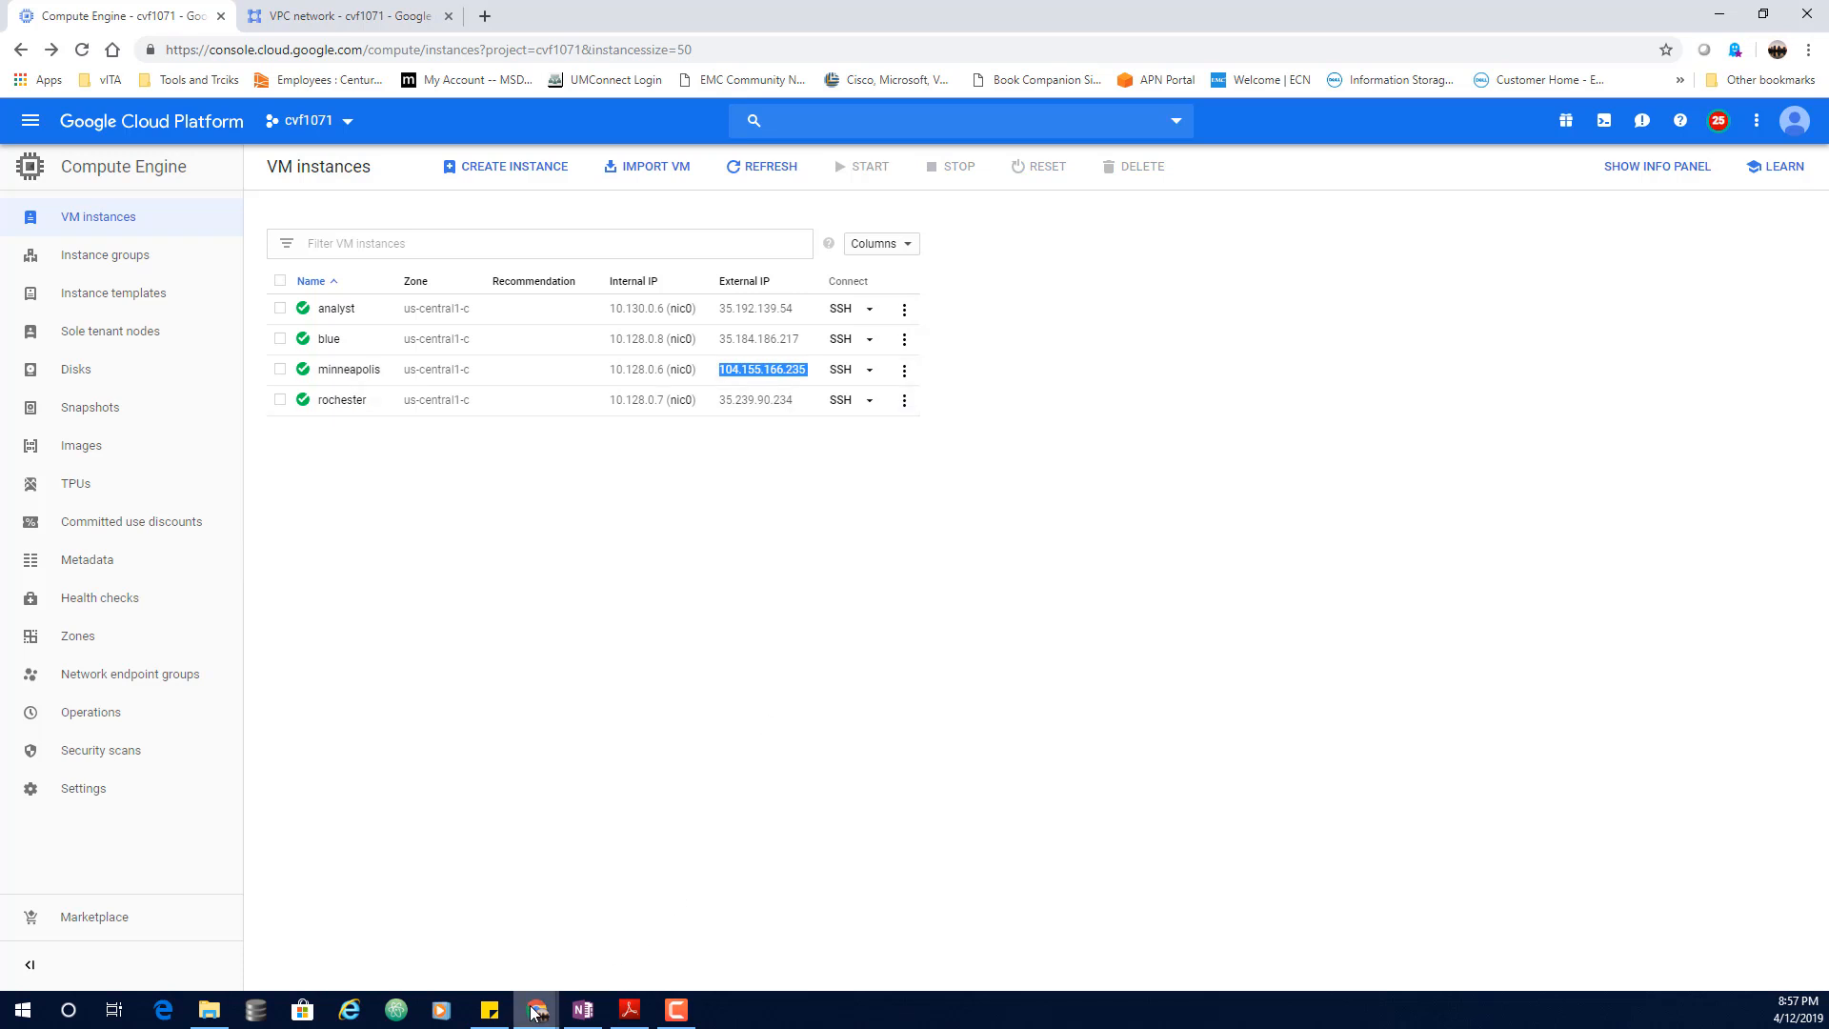
{"action": "mouse_move", "coordinate": [536, 1010]}
{"action": "left_click", "coordinate": [1039, 919]}
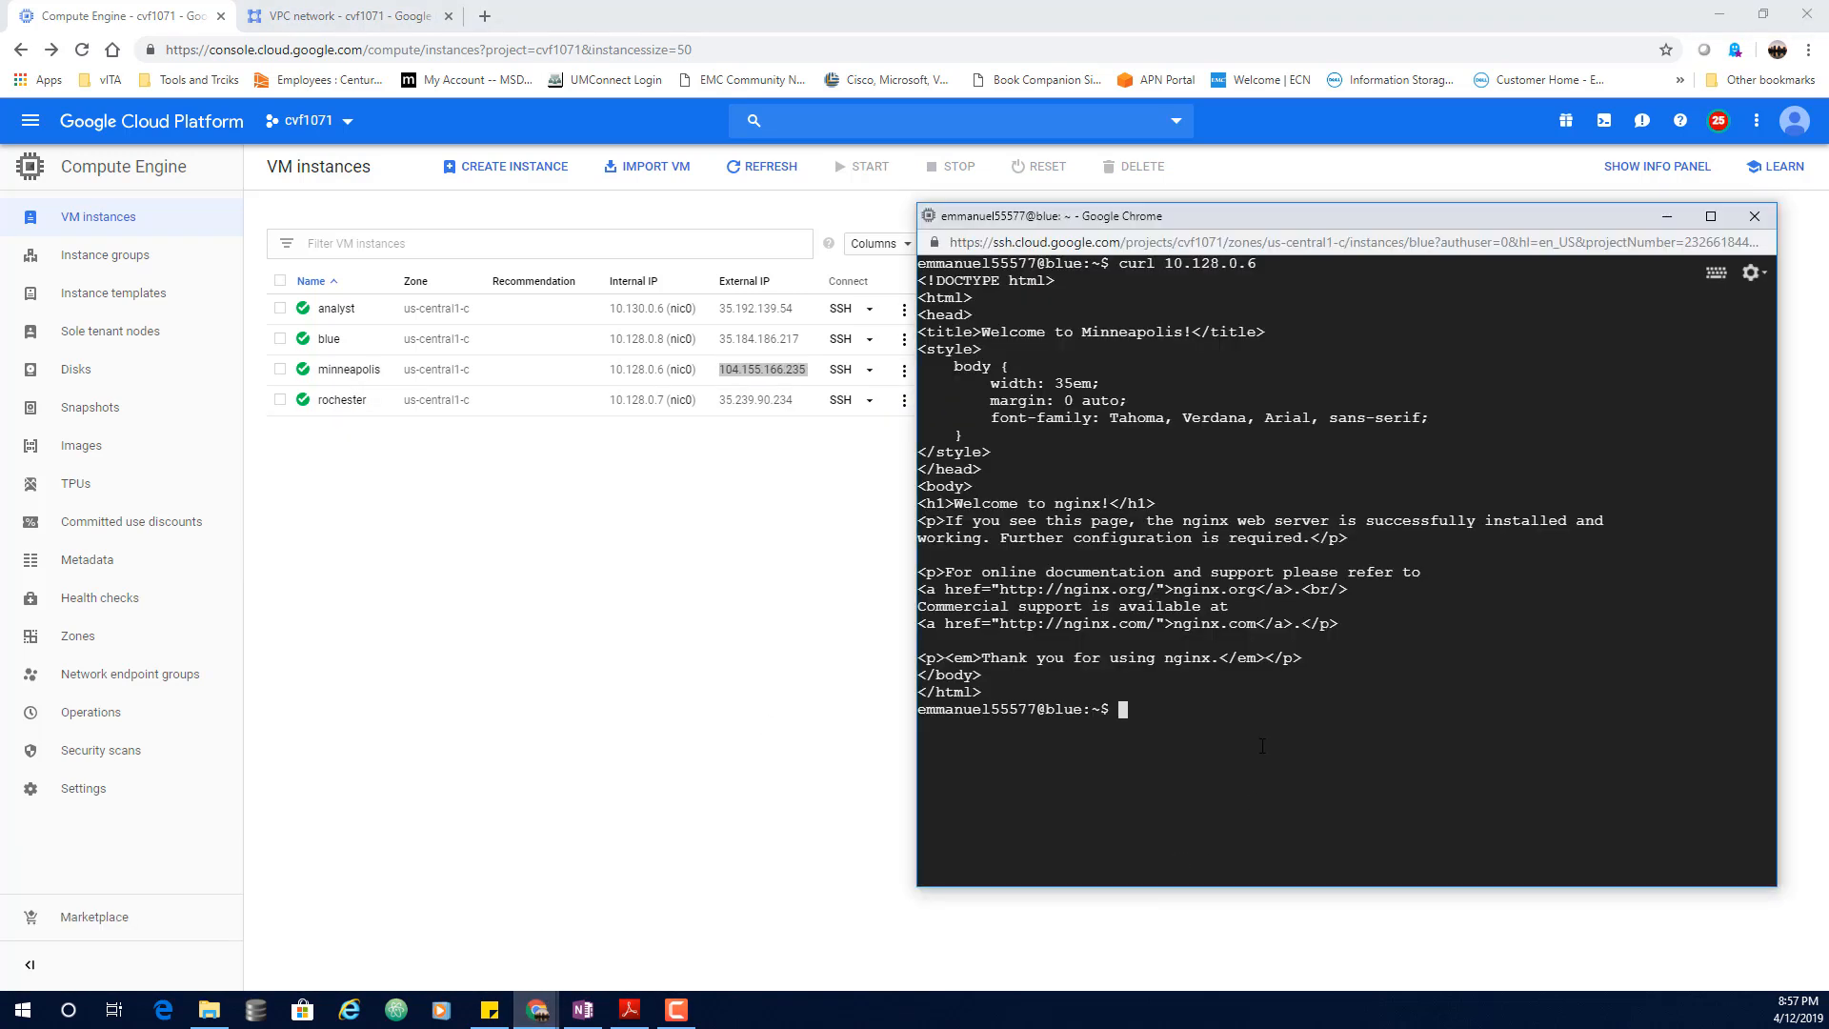
{"action": "key", "text": "Up"}
{"action": "key", "text": "BackSpace"}
{"action": "key", "text": "BackSpace"}
{"action": "key", "text": "BackSpace"}
{"action": "key", "text": "BackSpace"}
{"action": "key", "text": "BackSpace"}
{"action": "key", "text": "BackSpace"}
{"action": "key", "text": "BackSpace"}
{"action": "key", "text": "BackSpace"}
{"action": "key", "text": "BackSpace"}
{"action": "key", "text": "BackSpace"}
{"action": "key", "text": "ctrl+v"}
{"action": "key", "text": "Return"}
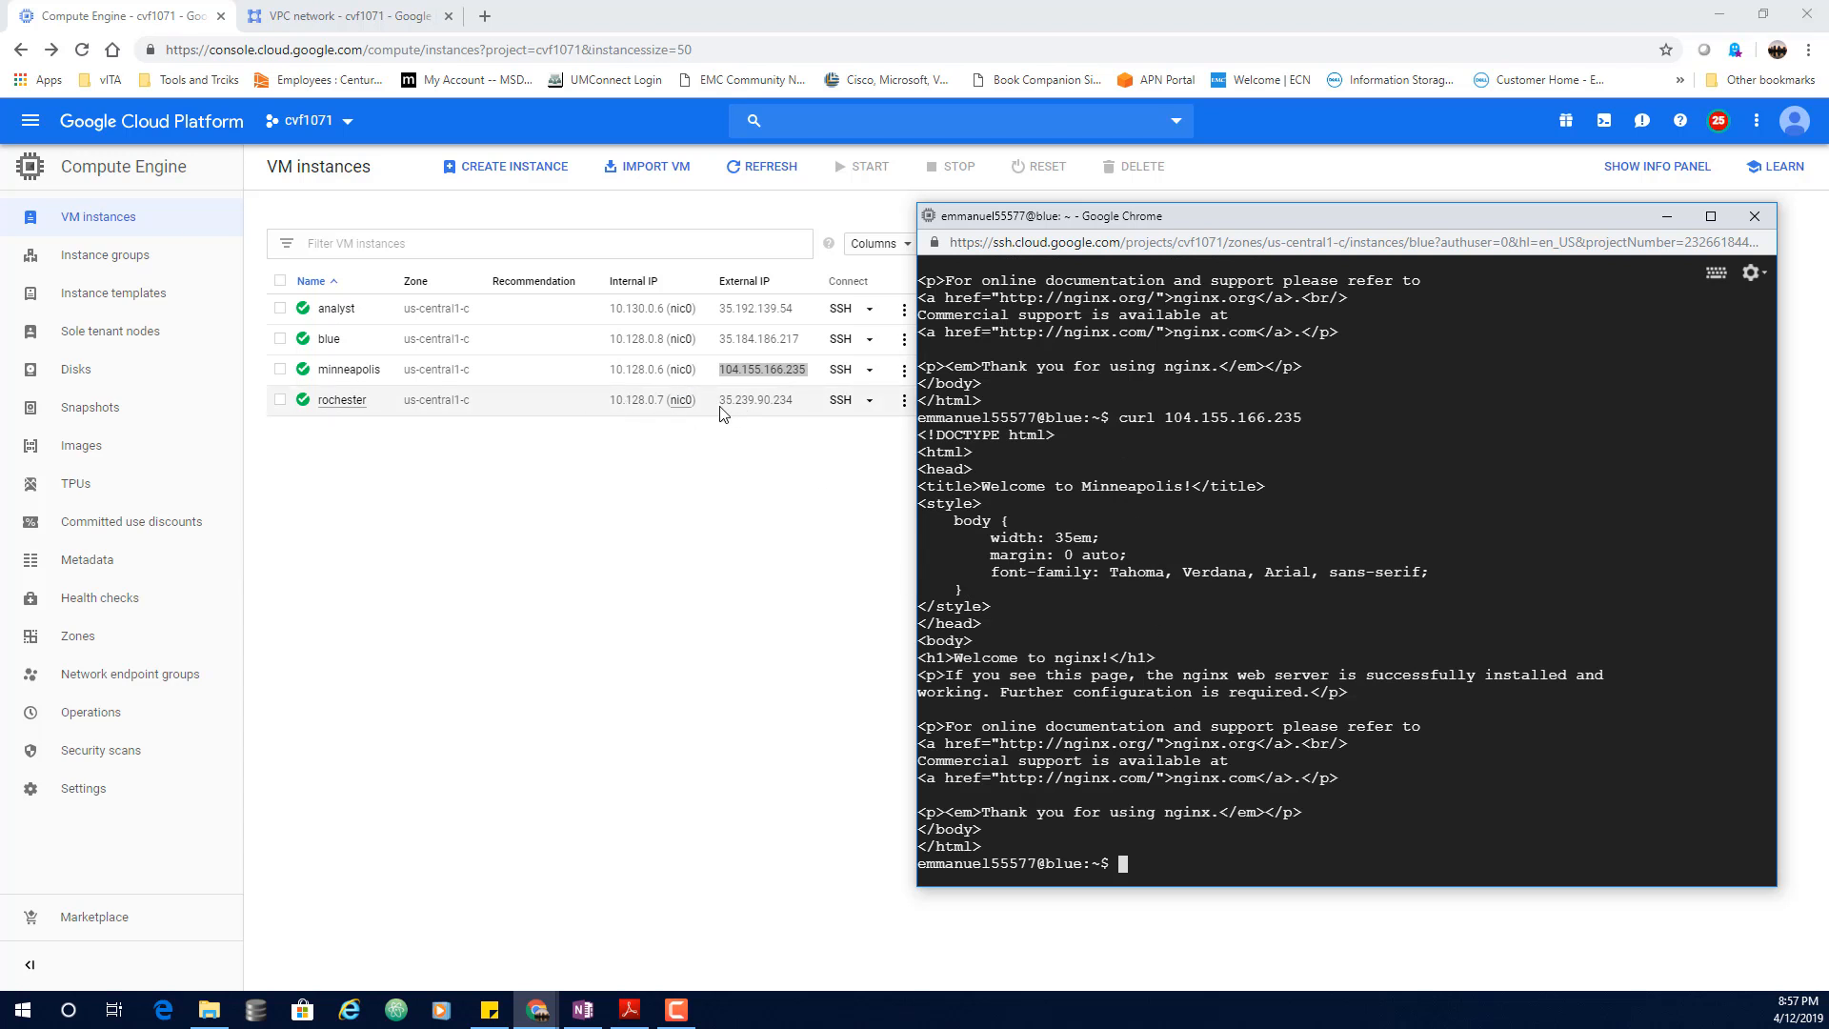
{"action": "left_click_drag", "start_coordinate": [721, 410], "coordinate": [794, 410]}
Step: Curl rochester's external IP 35.239.90.234 from blue and cancel the hanging request
{"action": "left_click", "coordinate": [536, 1010]}
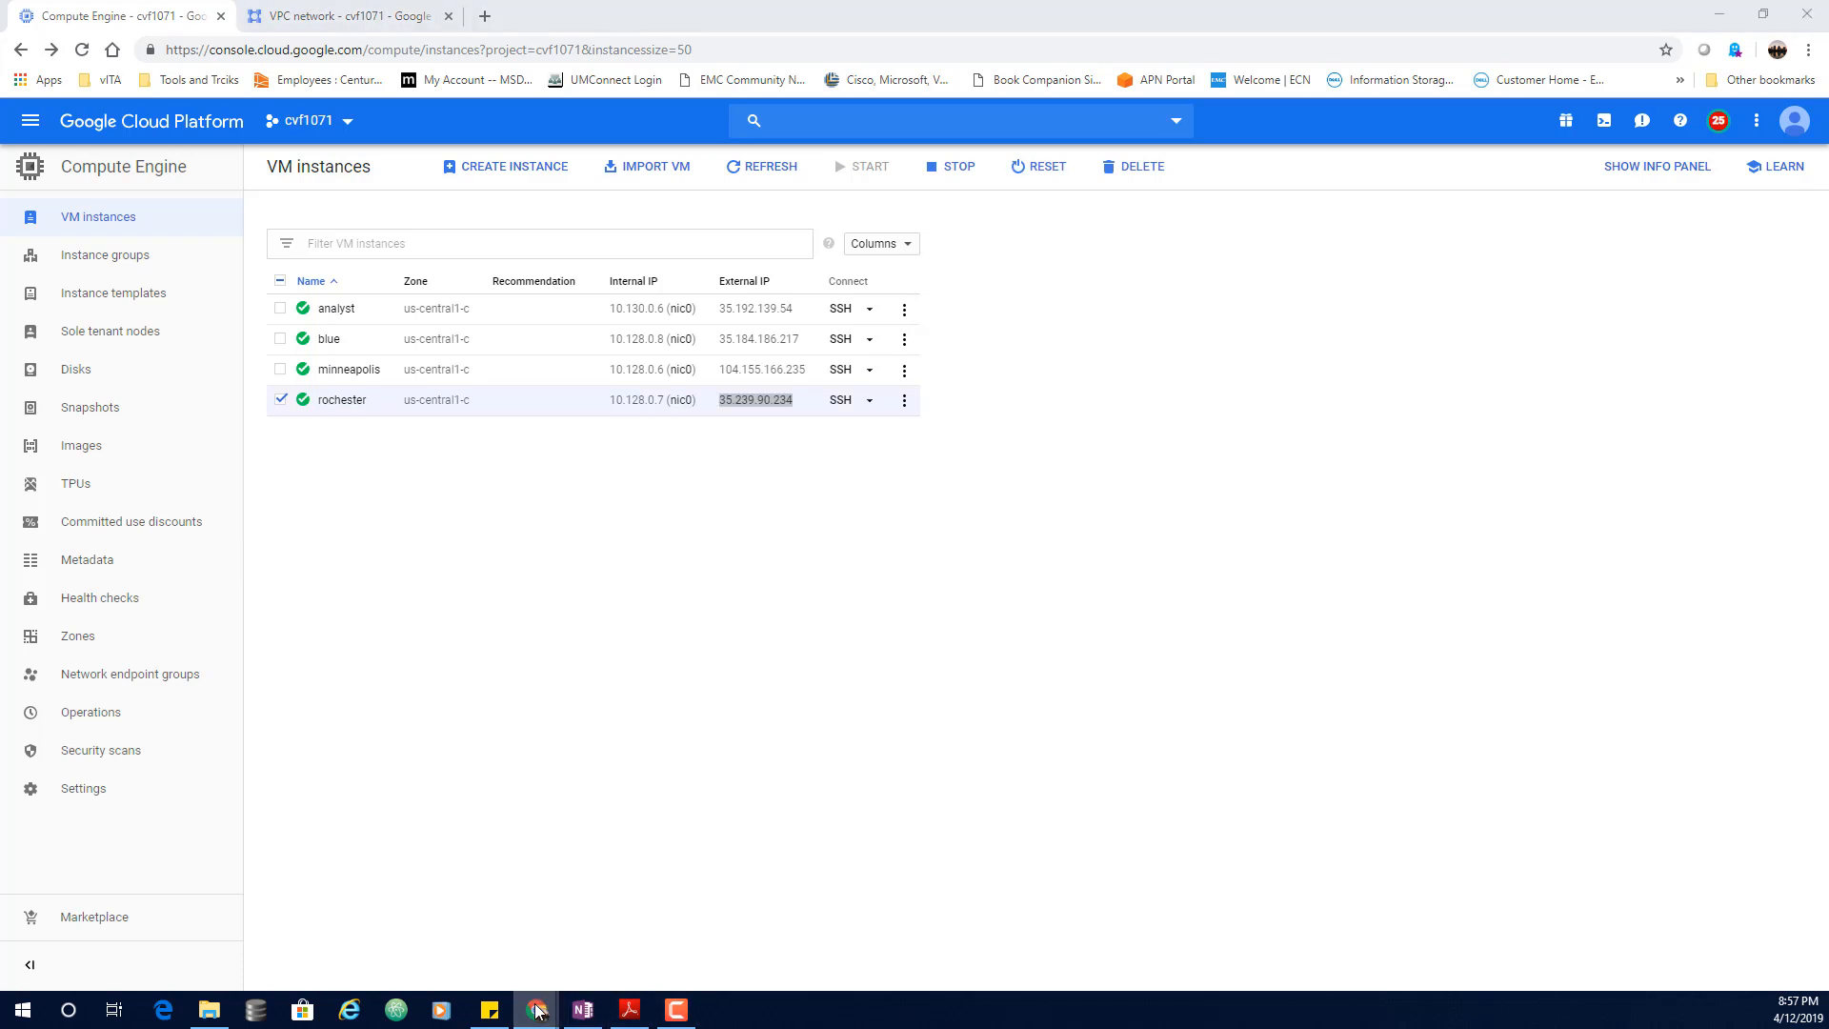
{"action": "left_click", "coordinate": [1014, 930]}
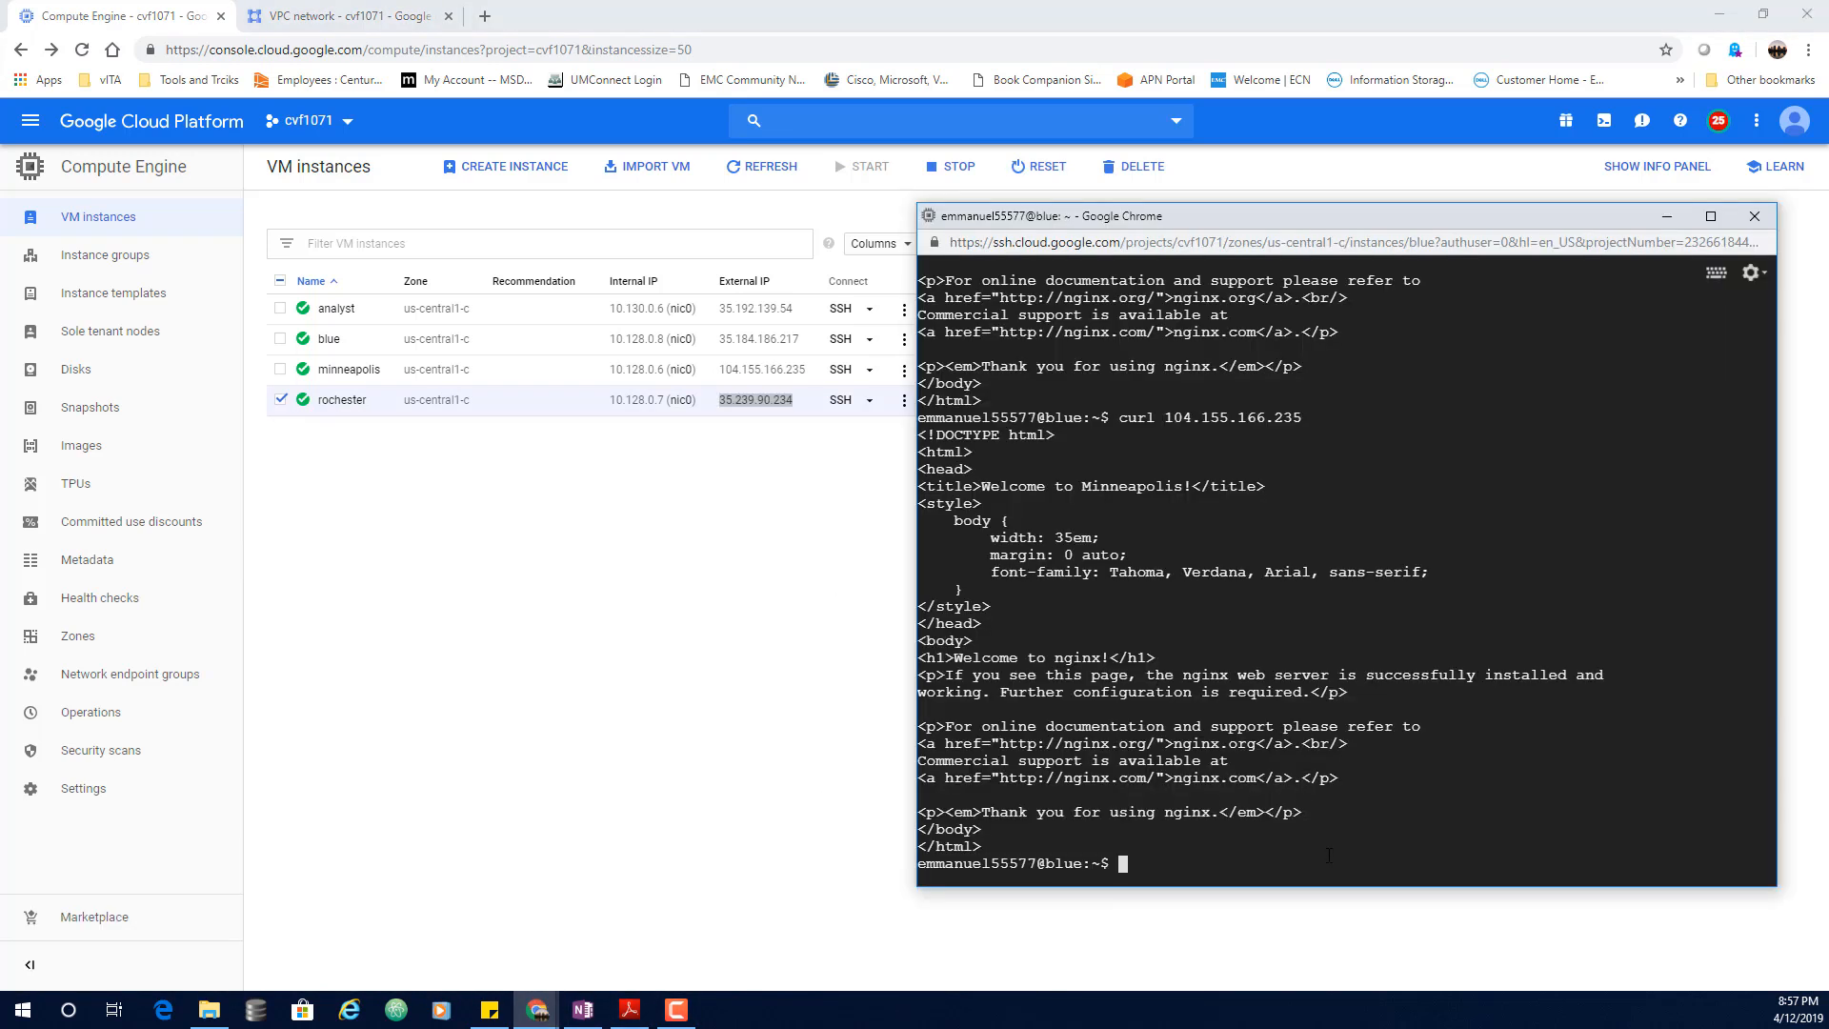
{"action": "key", "text": "Up"}
{"action": "key", "text": "BackSpace"}
{"action": "key", "text": "BackSpace"}
{"action": "key", "text": "BackSpace"}
{"action": "key", "text": "BackSpace"}
{"action": "key", "text": "BackSpace"}
{"action": "key", "text": "BackSpace"}
{"action": "key", "text": "BackSpace"}
{"action": "key", "text": "BackSpace"}
{"action": "key", "text": "BackSpace"}
{"action": "key", "text": "BackSpace"}
{"action": "key", "text": "BackSpace"}
{"action": "key", "text": "BackSpace"}
{"action": "key", "text": "BackSpace"}
{"action": "key", "text": "BackSpace"}
{"action": "key", "text": "BackSpace"}
{"action": "key", "text": "ctrl+v"}
{"action": "key", "text": "Return"}
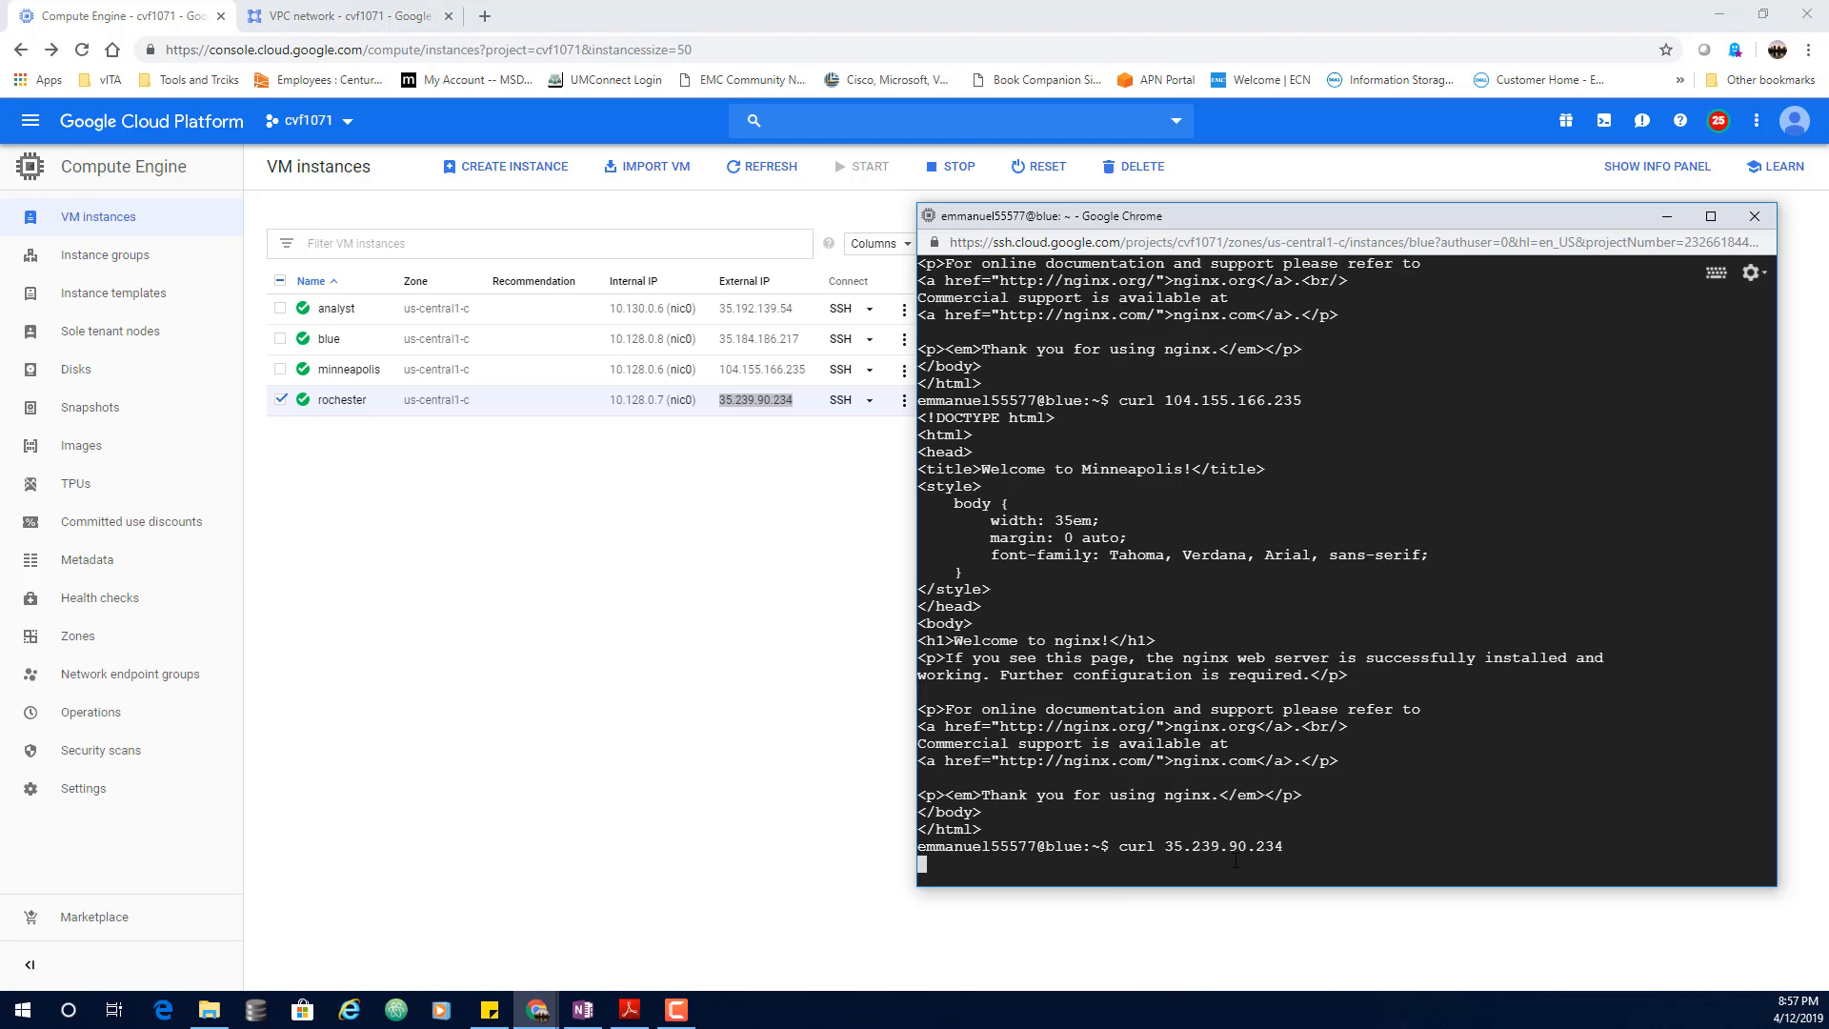
{"action": "left_click_drag", "start_coordinate": [1301, 219], "coordinate": [1269, 92]}
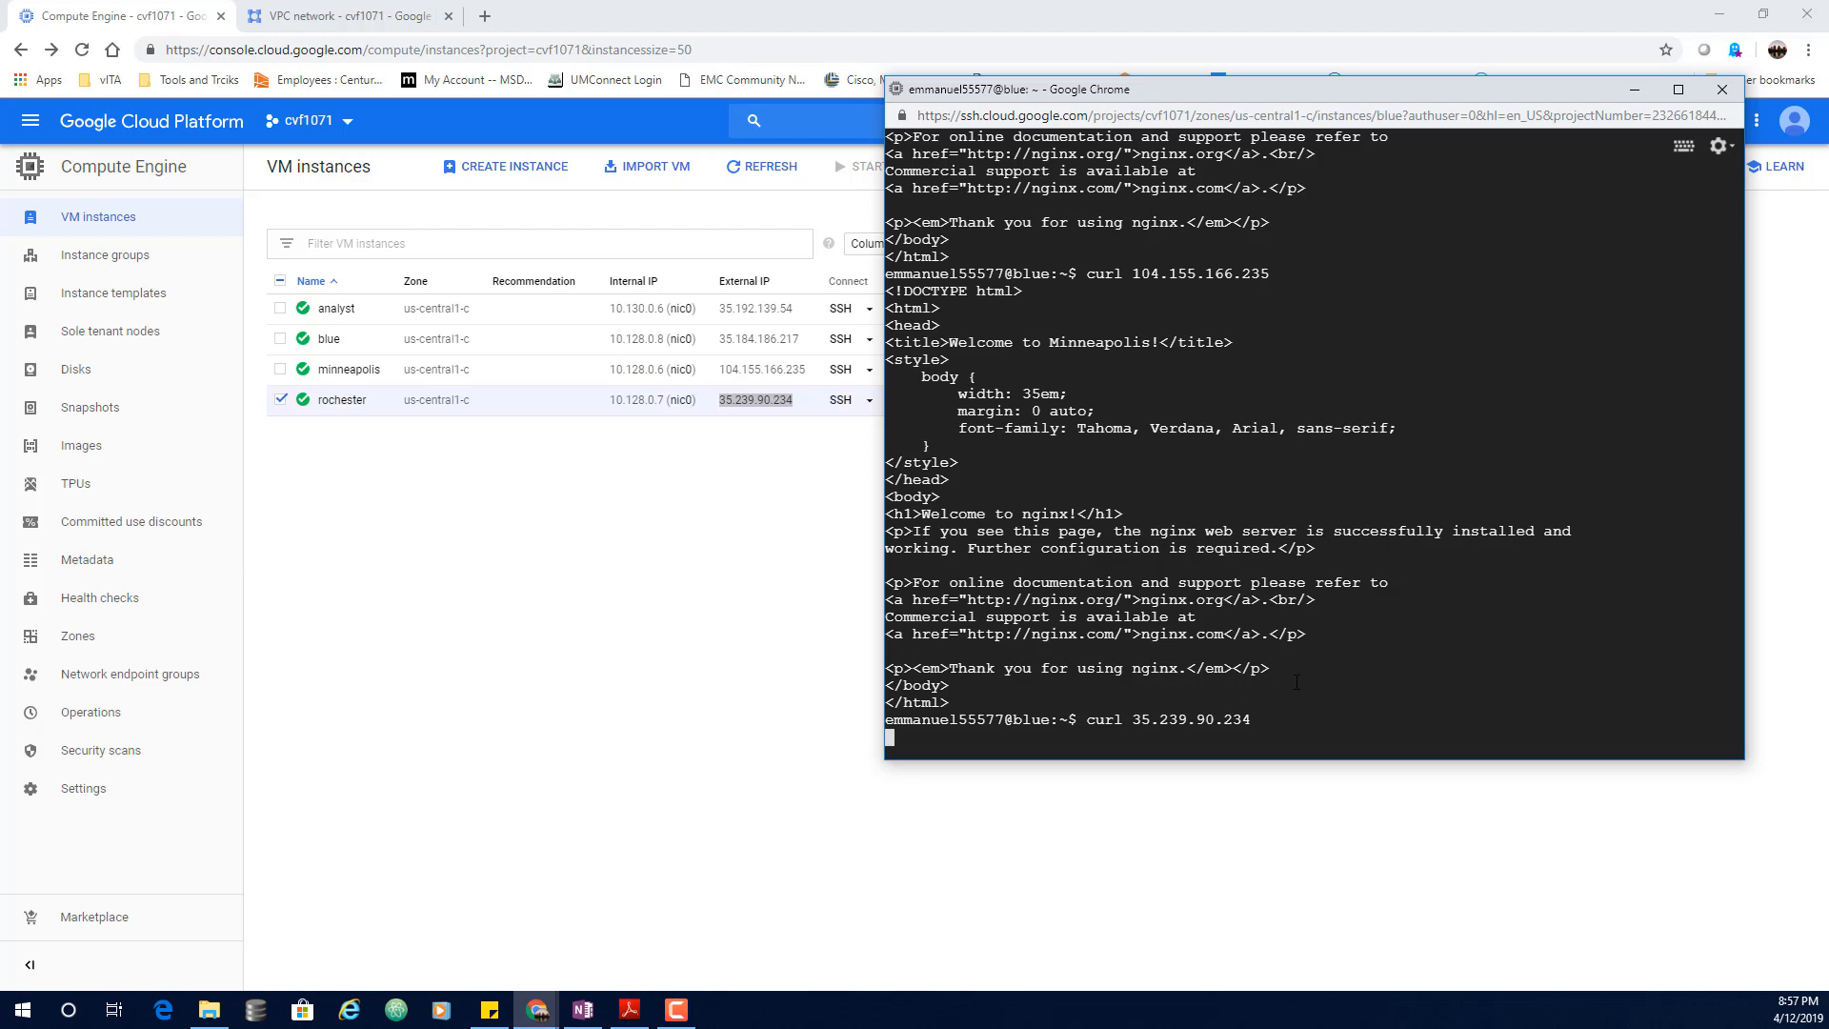
{"action": "key", "text": "ctrl+c"}
Step: Curl rochester's internal IP 10.128.0.7 and go to the firewall rules page
{"action": "key", "text": "Up"}
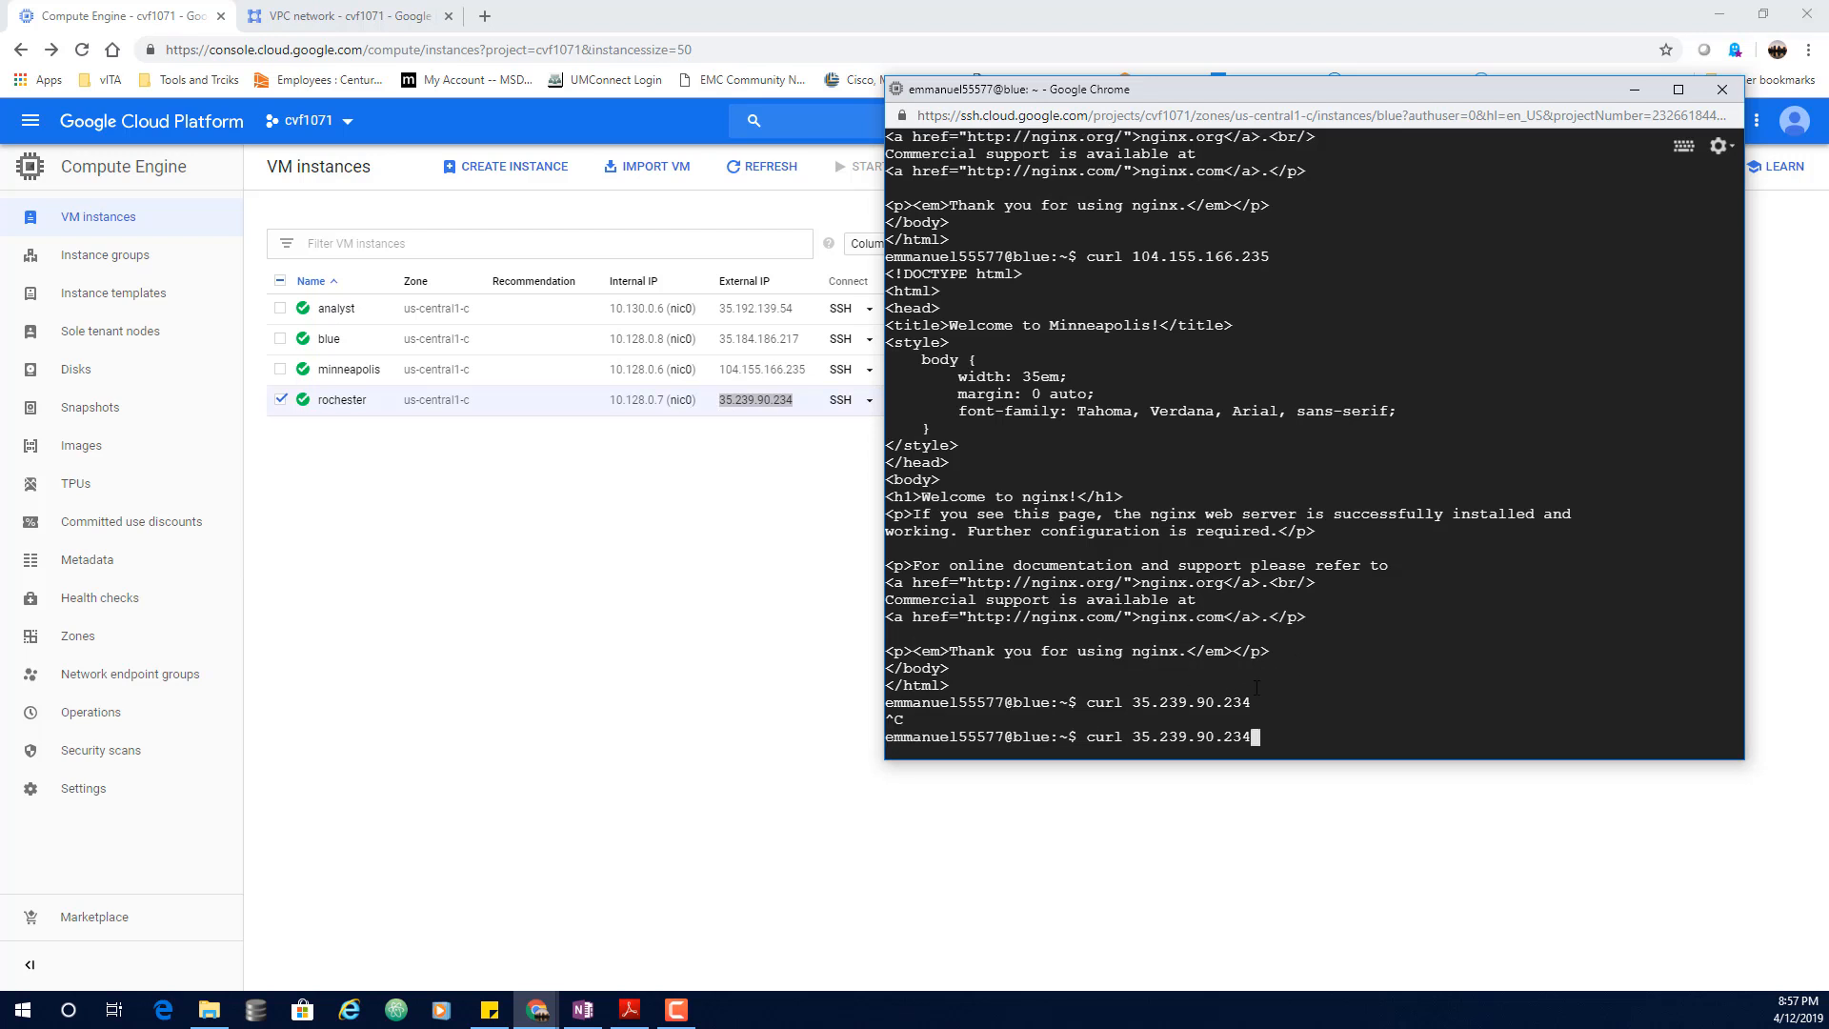
{"action": "key", "text": "BackSpace"}
{"action": "key", "text": "BackSpace"}
{"action": "key", "text": "BackSpace"}
{"action": "key", "text": "BackSpace"}
{"action": "key", "text": "BackSpace"}
{"action": "key", "text": "BackSpace"}
{"action": "key", "text": "BackSpace"}
{"action": "key", "text": "BackSpace"}
{"action": "key", "text": "BackSpace"}
{"action": "key", "text": "BackSpace"}
{"action": "key", "text": "BackSpace"}
{"action": "key", "text": "BackSpace"}
{"action": "key", "text": "BackSpace"}
{"action": "type", "text": "10.128.0.7"}
{"action": "key", "text": "Return"}
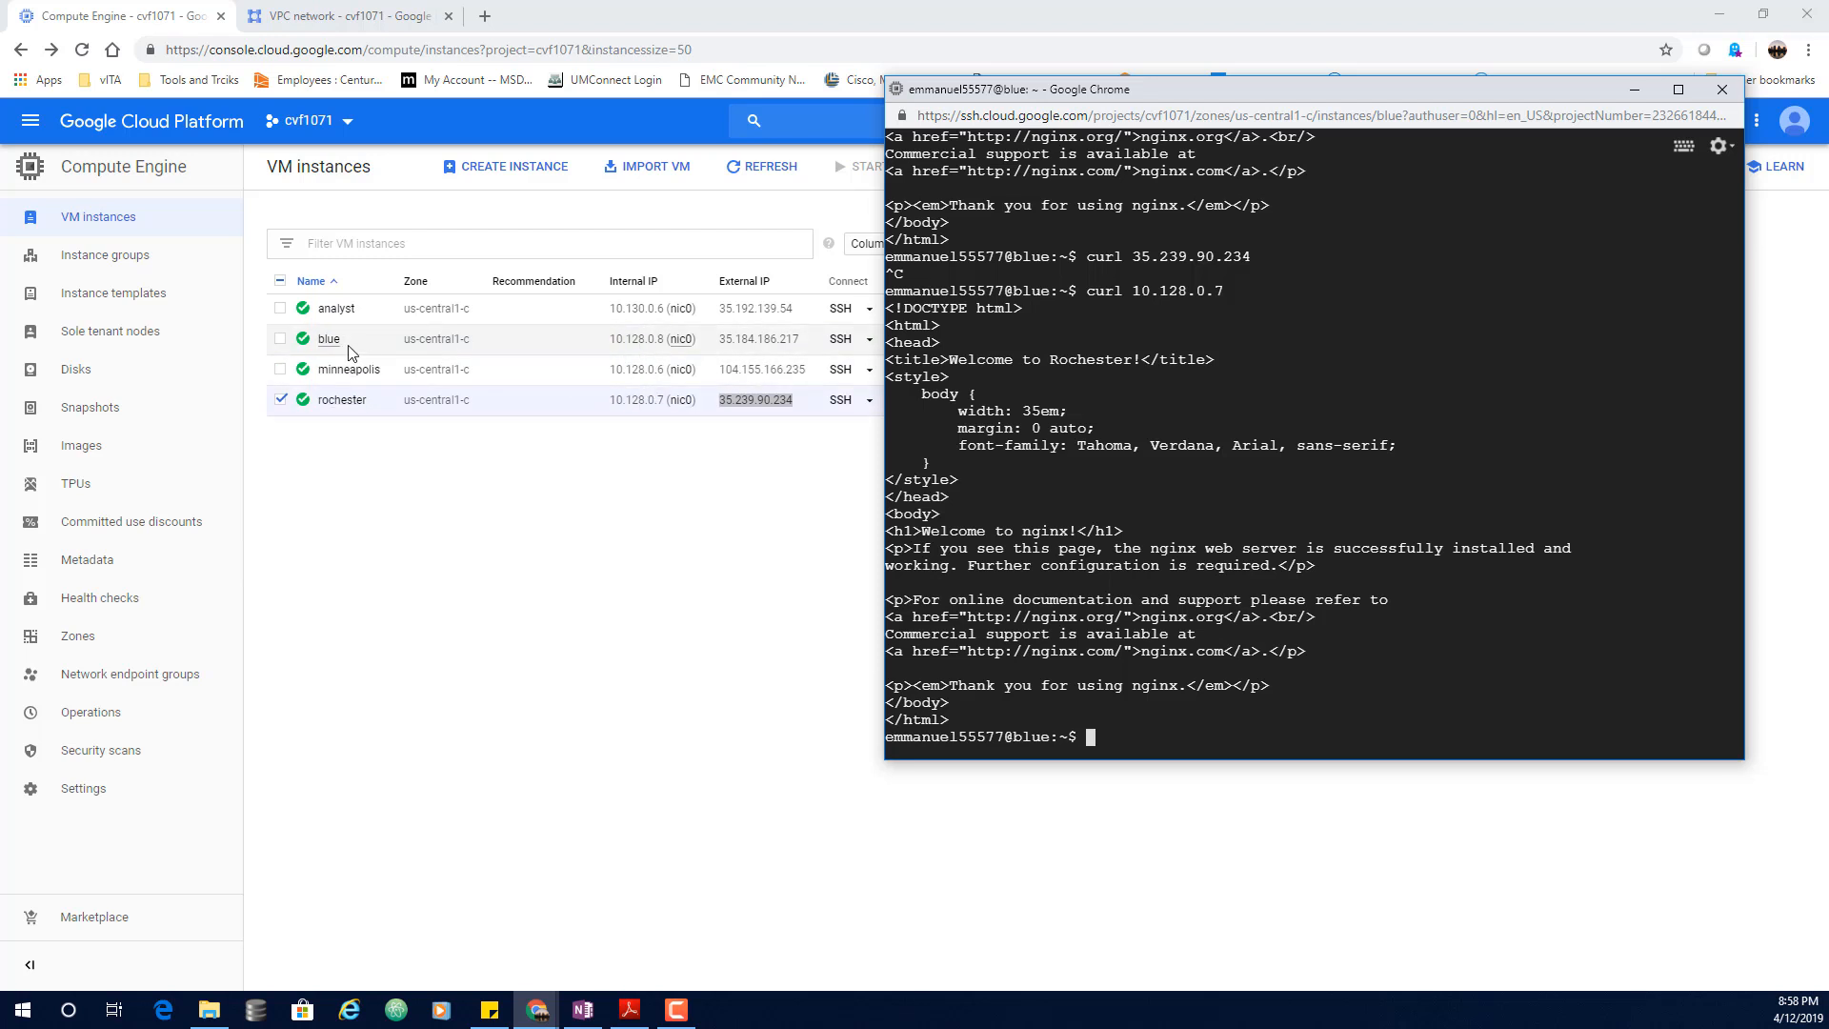
{"action": "left_click", "coordinate": [353, 16]}
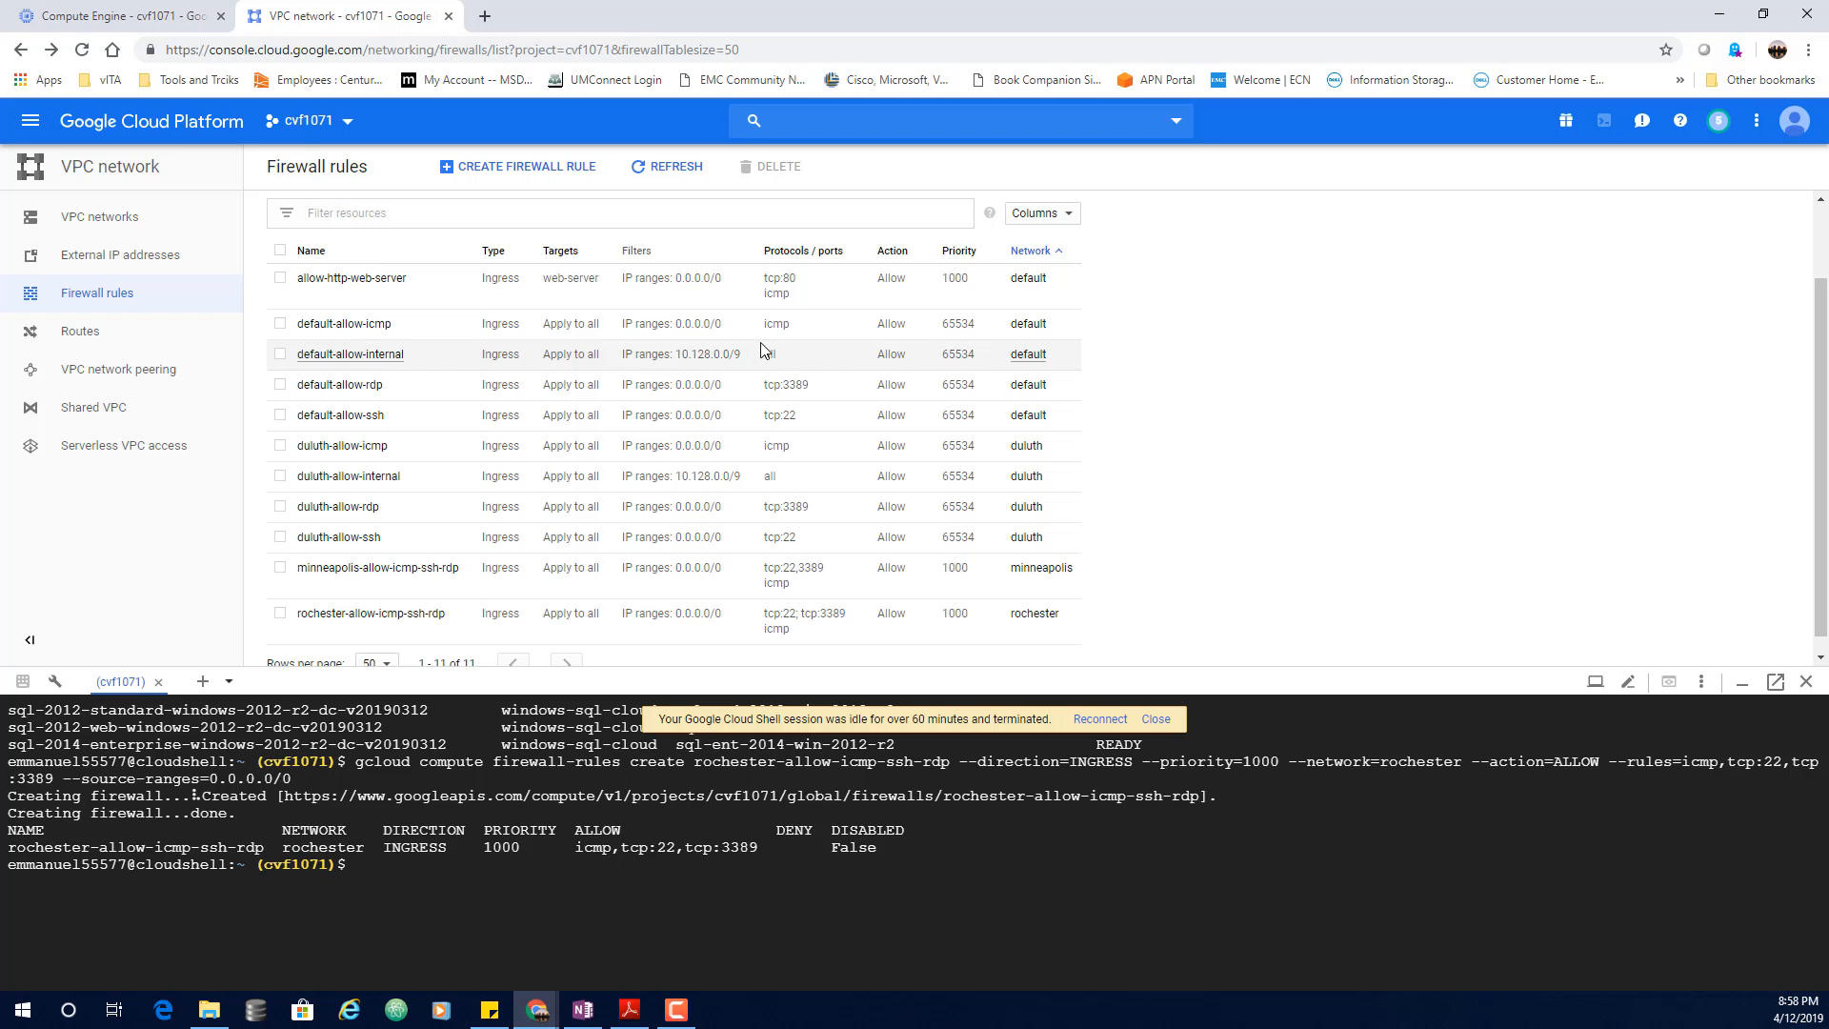
Step: Return to the VM instances list and reposition blue's SSH terminal
{"action": "left_click", "coordinate": [124, 17]}
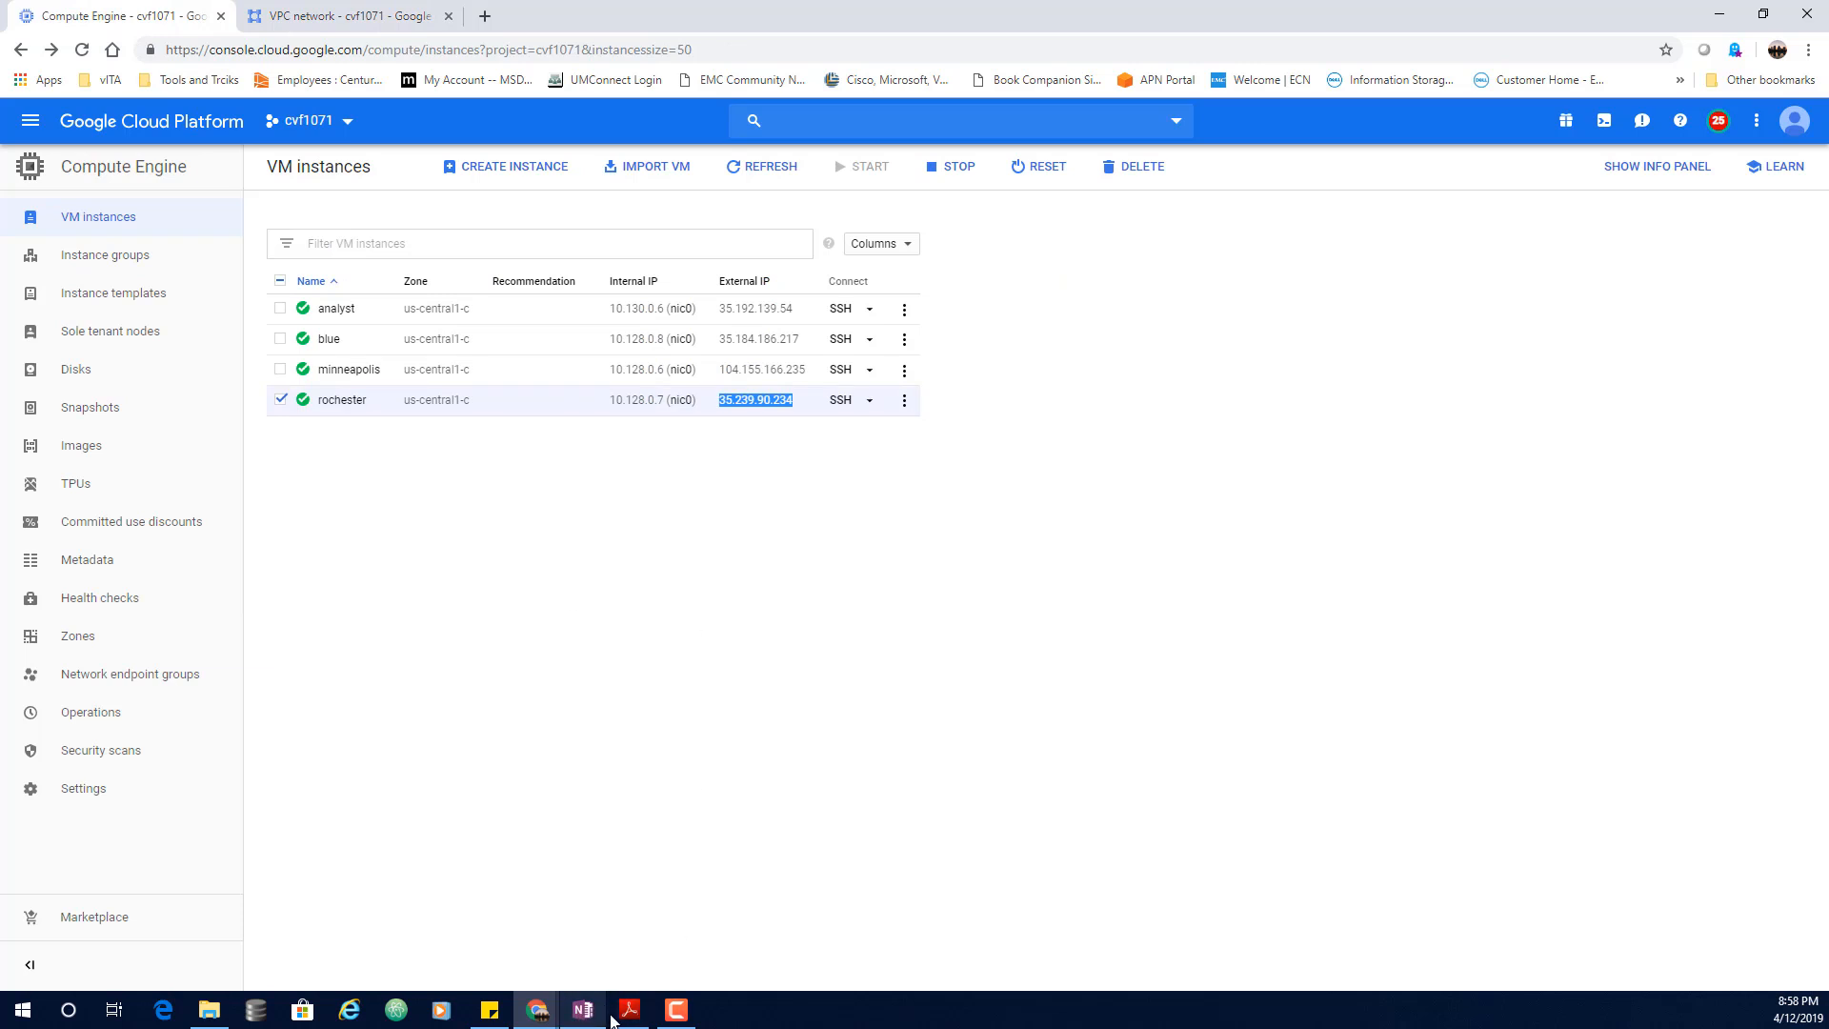
{"action": "left_click", "coordinate": [534, 1008]}
{"action": "left_click", "coordinate": [1009, 939]}
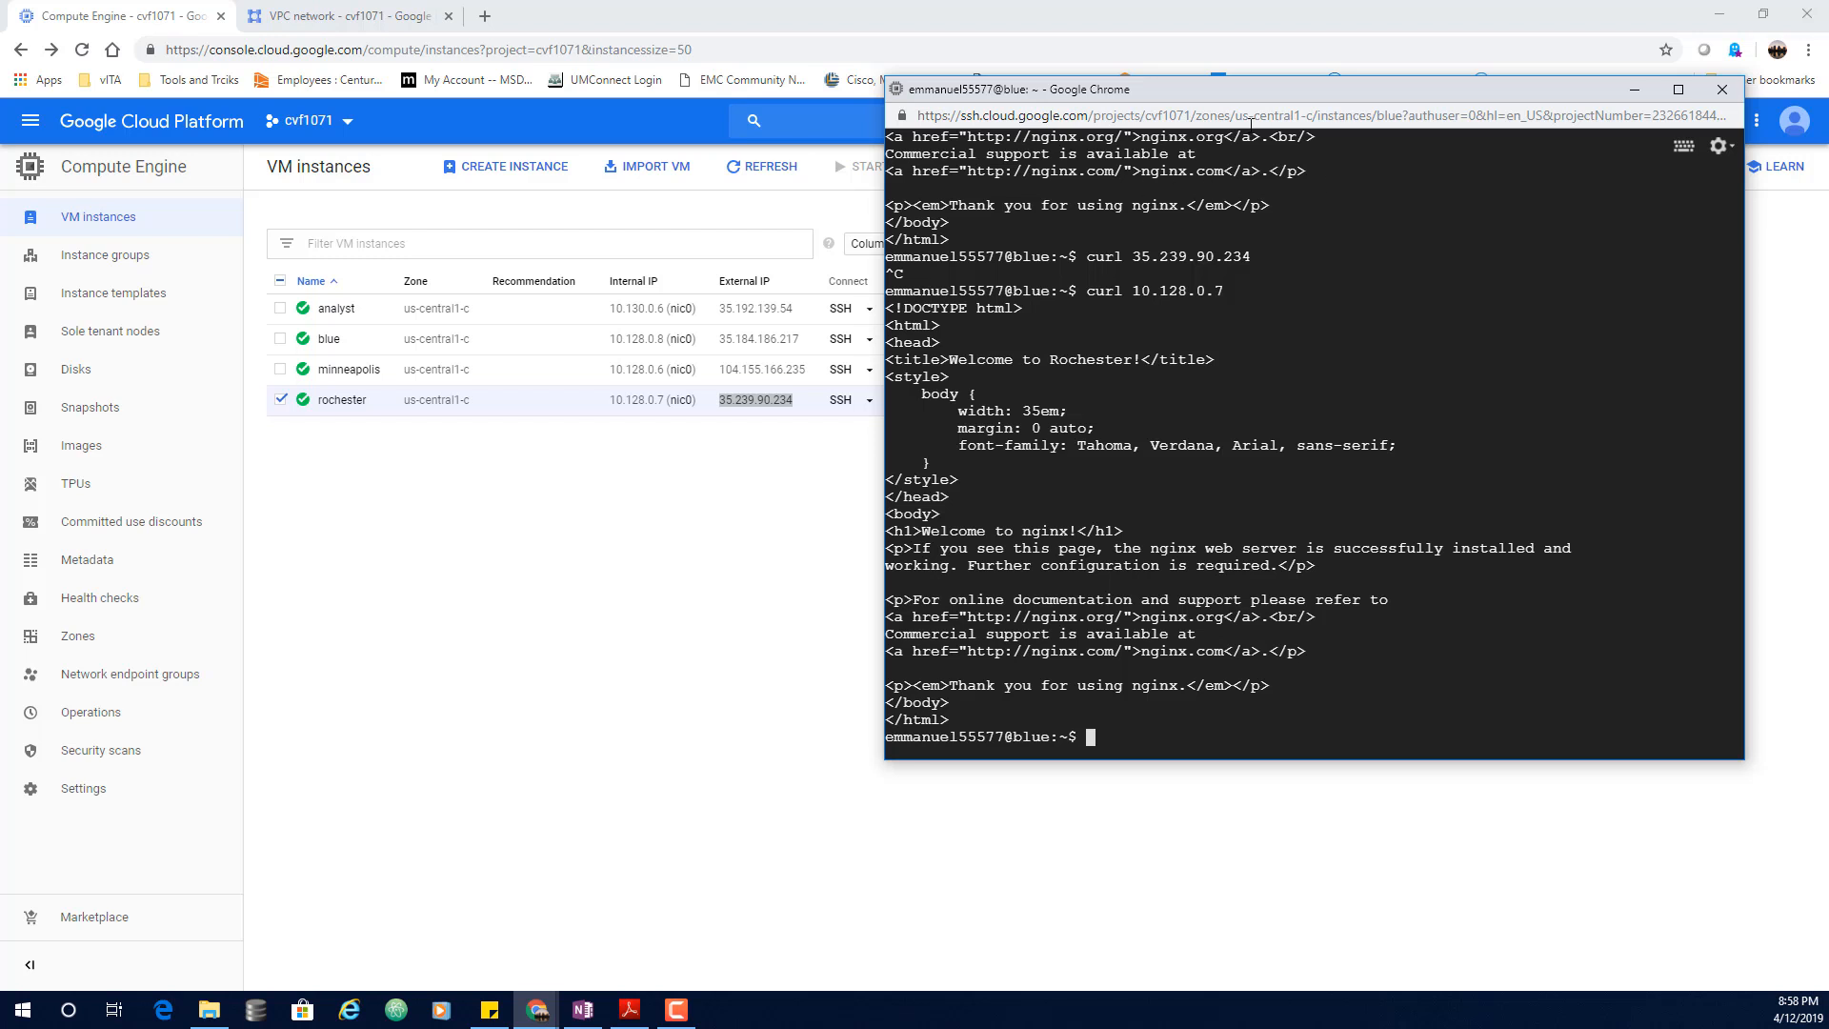
{"action": "left_click_drag", "start_coordinate": [1276, 97], "coordinate": [1198, 80]}
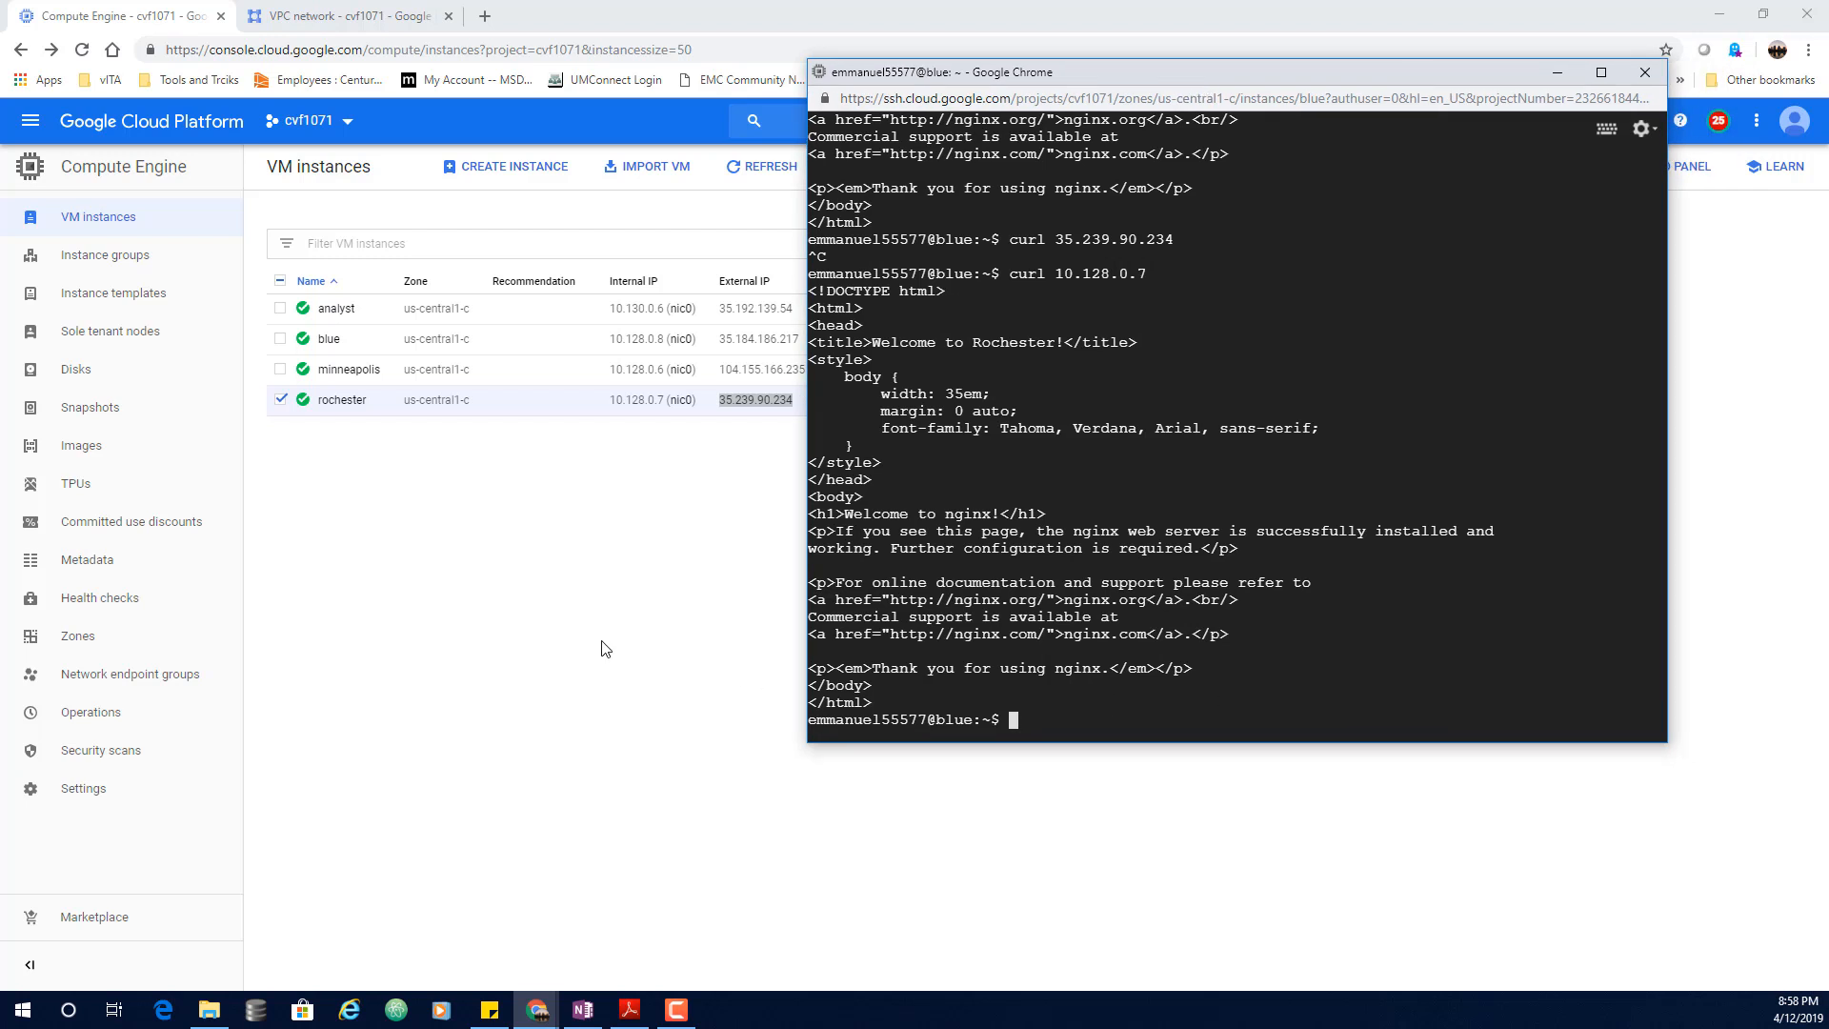
Step: Inspect the blue VM's details and service account, then go back to the VM list
{"action": "left_click", "coordinate": [329, 341]}
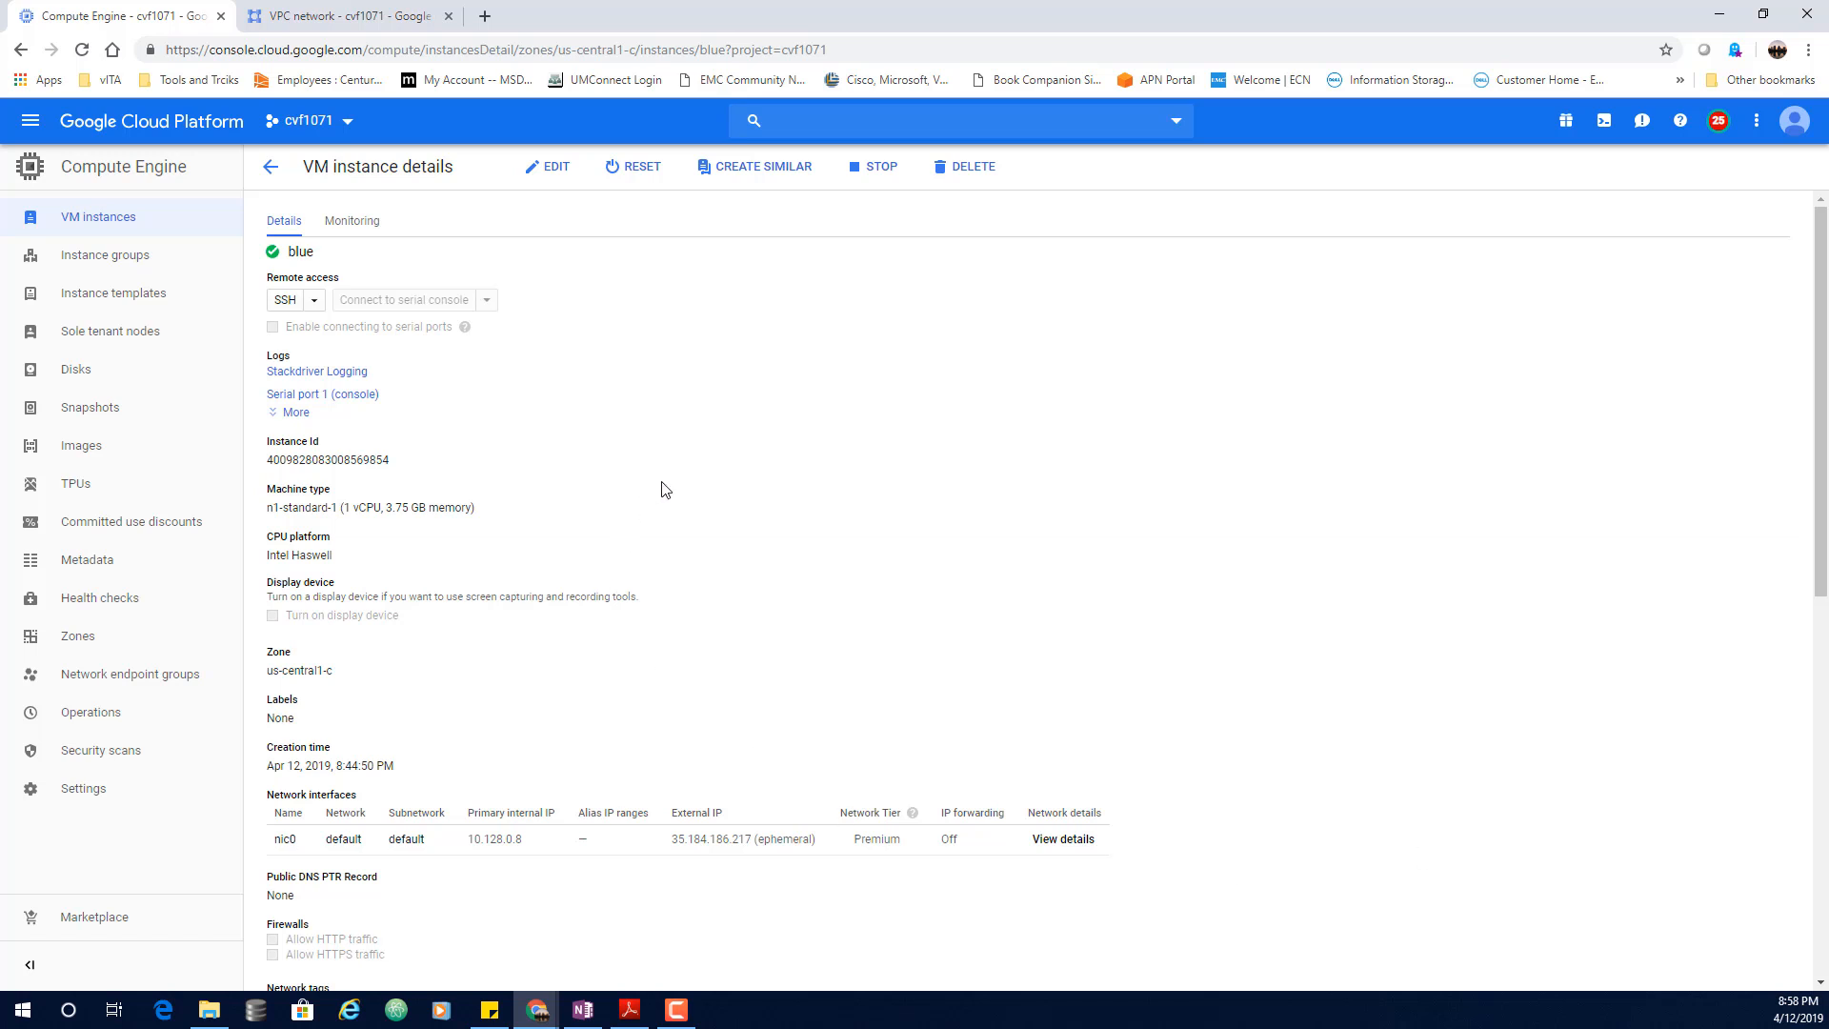
{"action": "scroll", "coordinate": [667, 502], "scroll_direction": "down", "scroll_amount": 4}
{"action": "scroll", "coordinate": [667, 502], "scroll_direction": "down", "scroll_amount": 4}
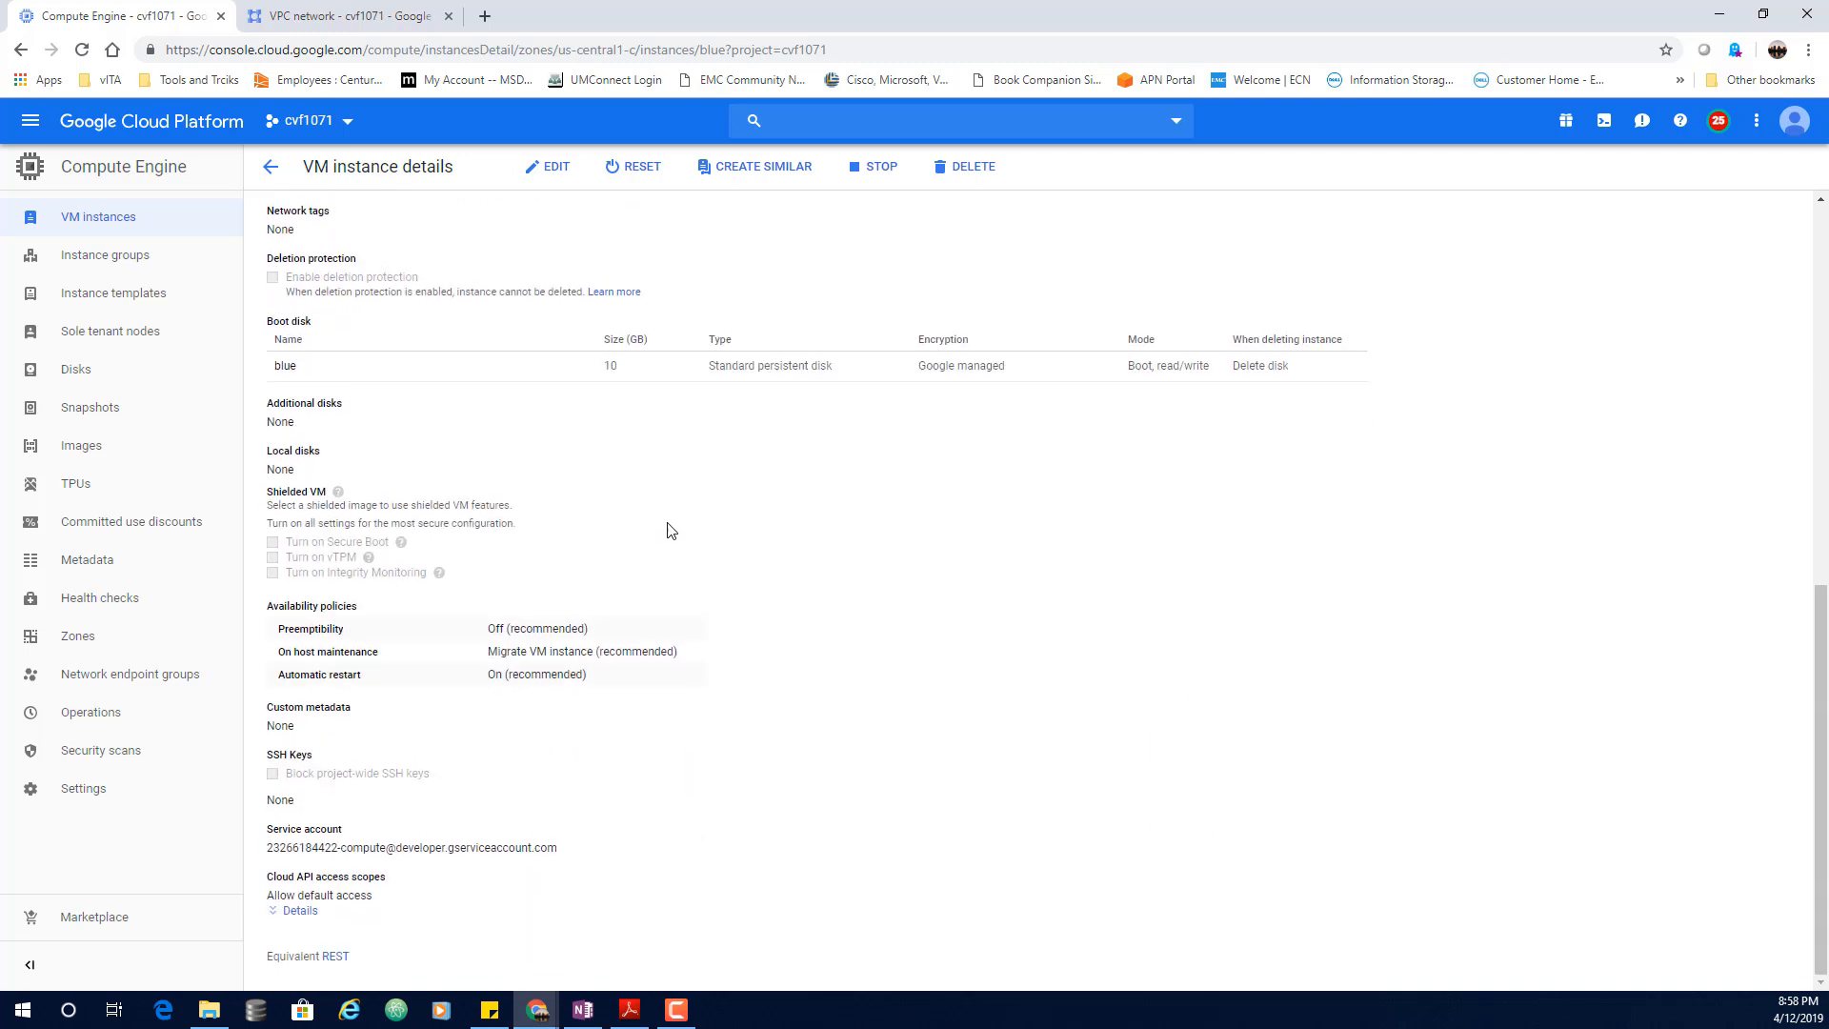
{"action": "left_click_drag", "start_coordinate": [345, 830], "coordinate": [268, 833]}
{"action": "left_click_drag", "start_coordinate": [564, 854], "coordinate": [269, 853]}
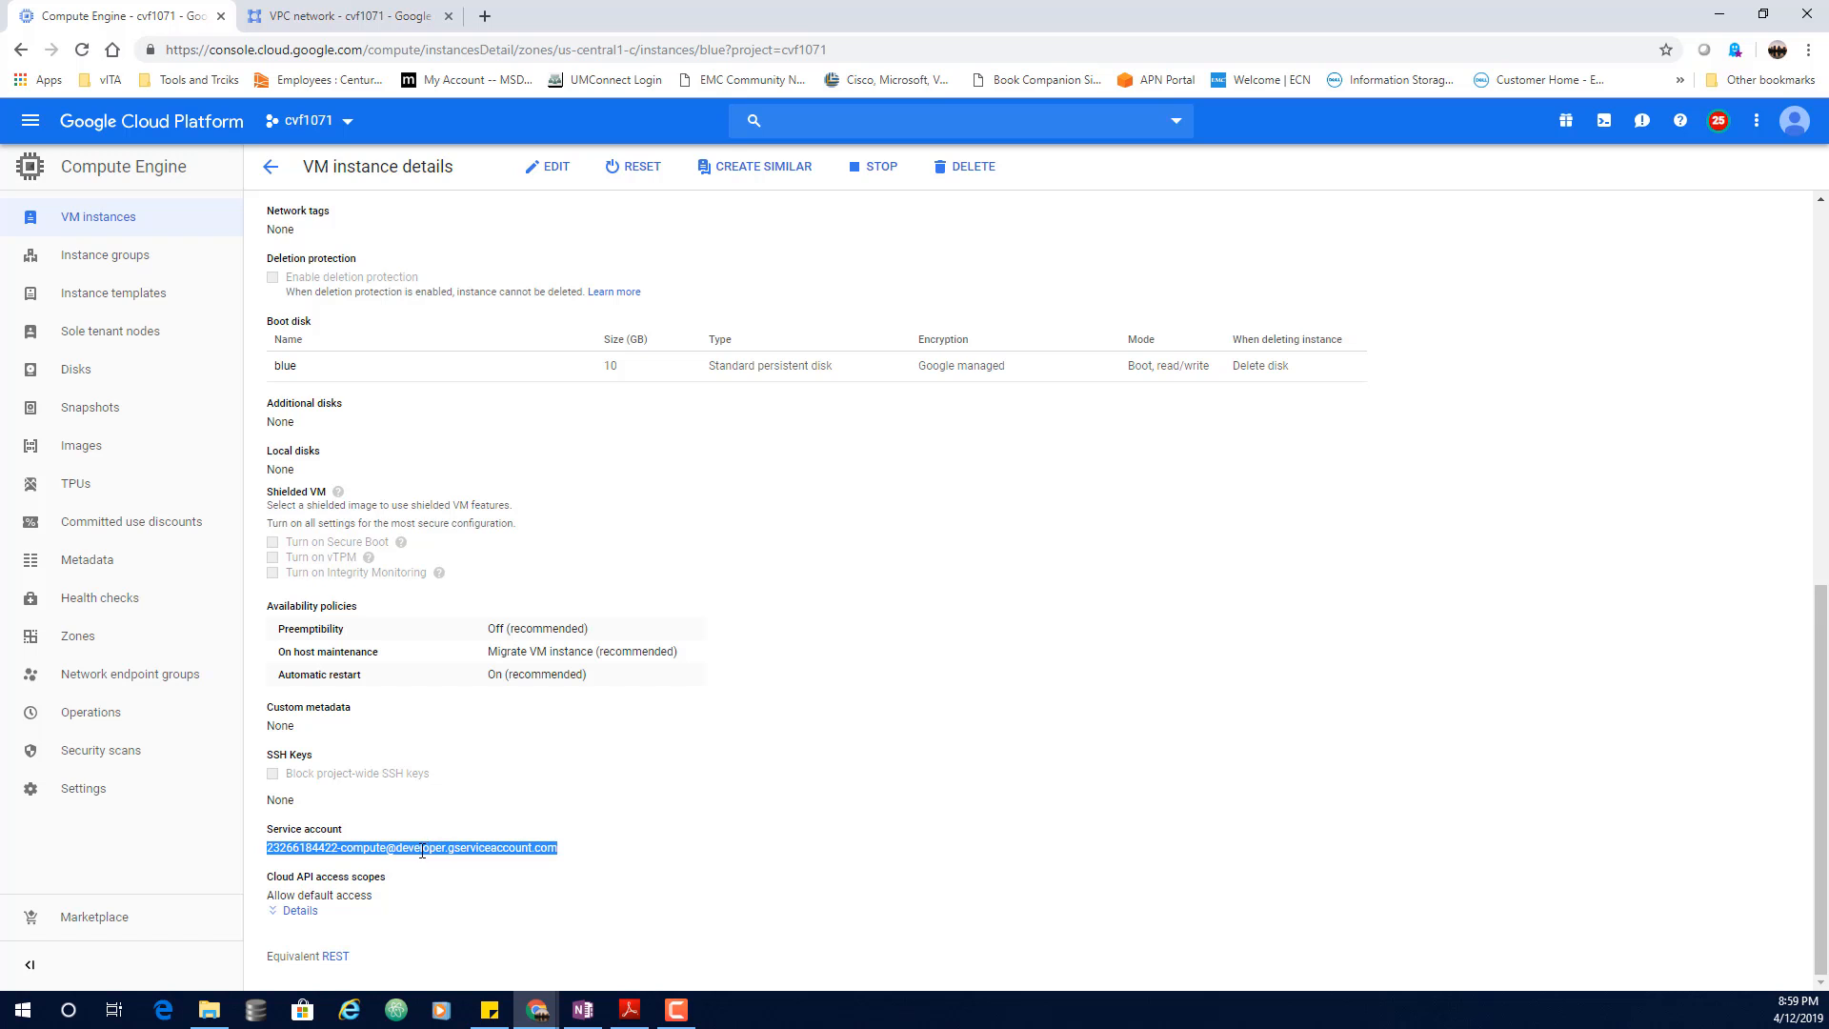
{"action": "left_click", "coordinate": [484, 879]}
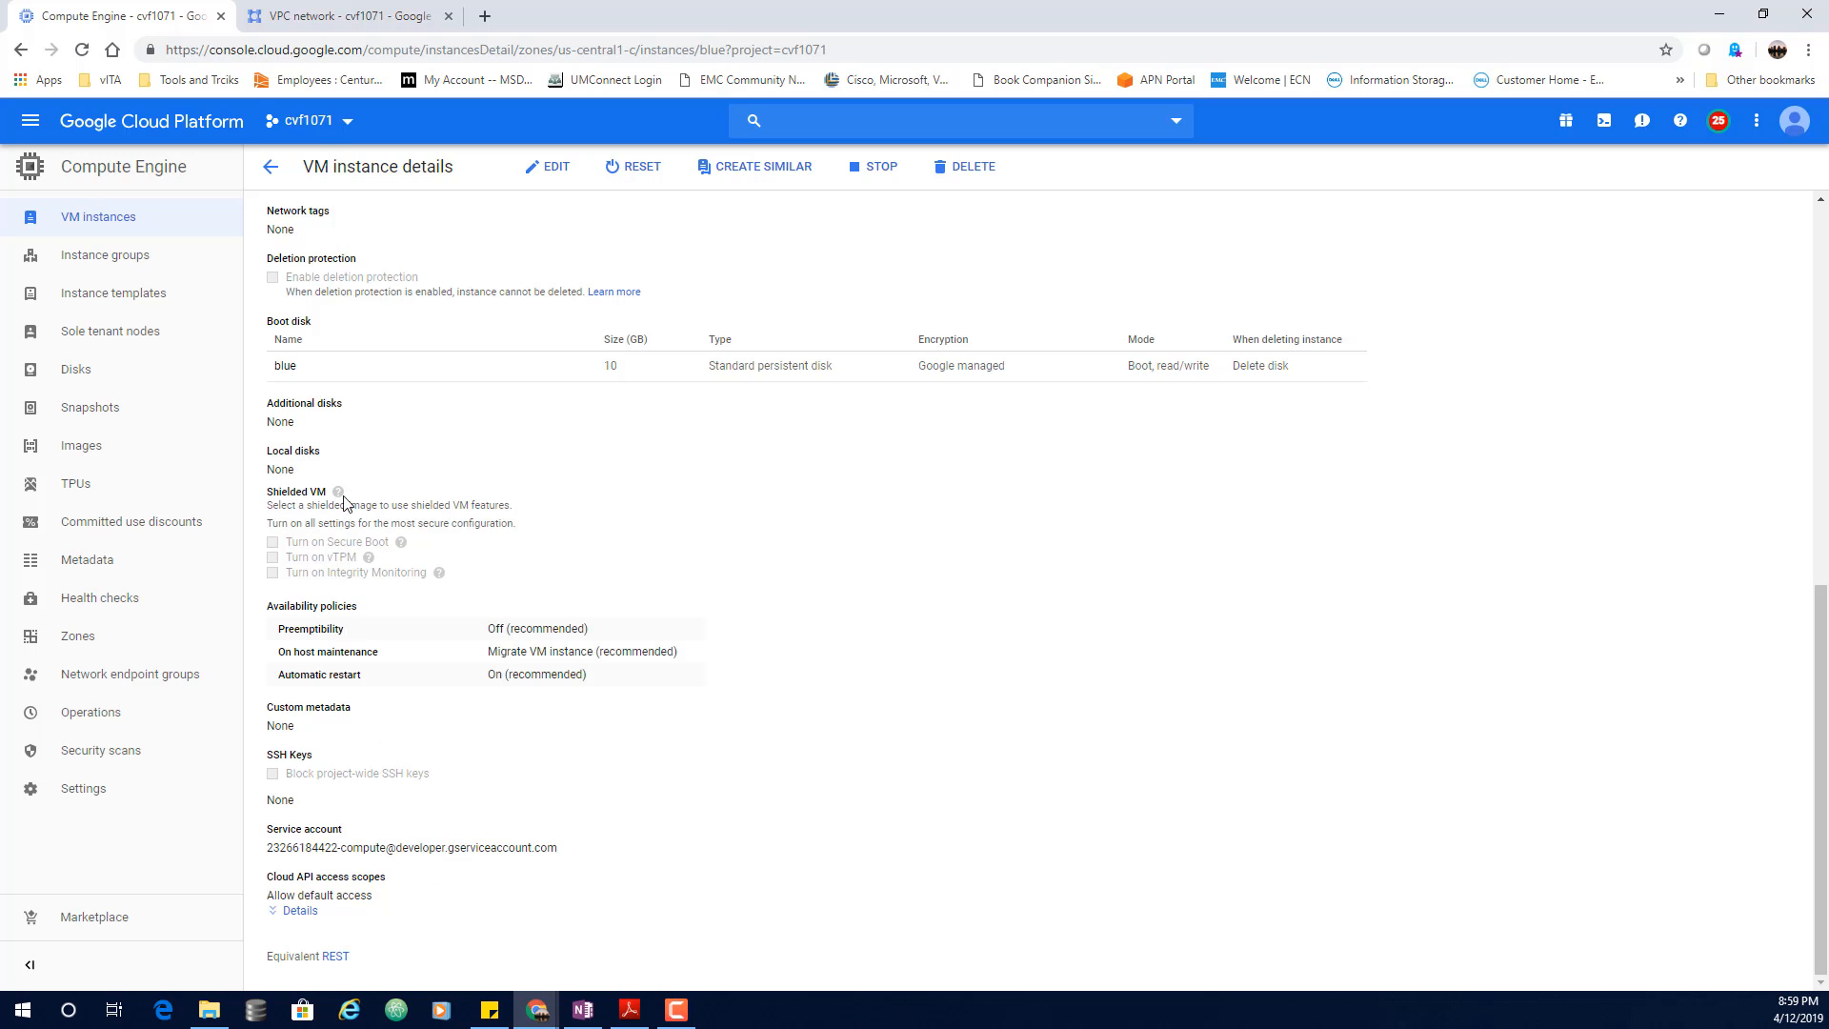
{"action": "left_click", "coordinate": [272, 170]}
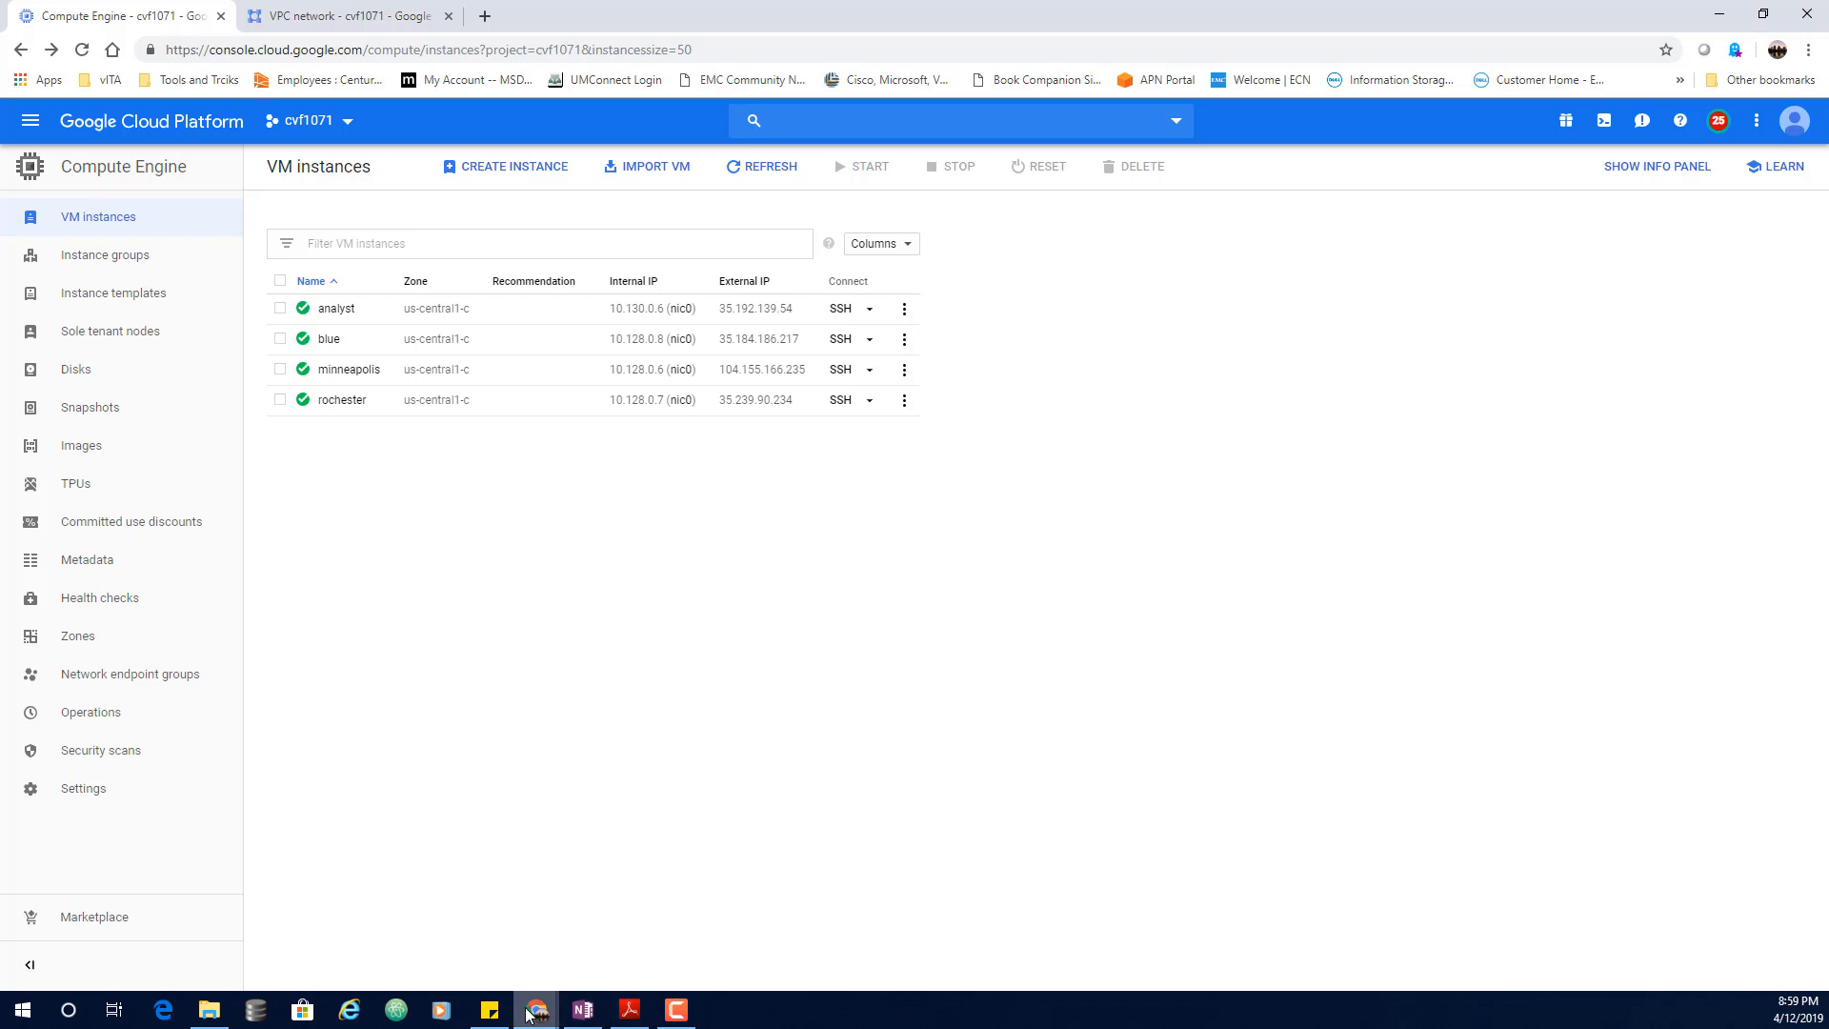
Step: In blue's SSH terminal, clear the screen and run gcloud compute firewall-rules list
{"action": "mouse_move", "coordinate": [537, 1010]}
{"action": "left_click", "coordinate": [1140, 926]}
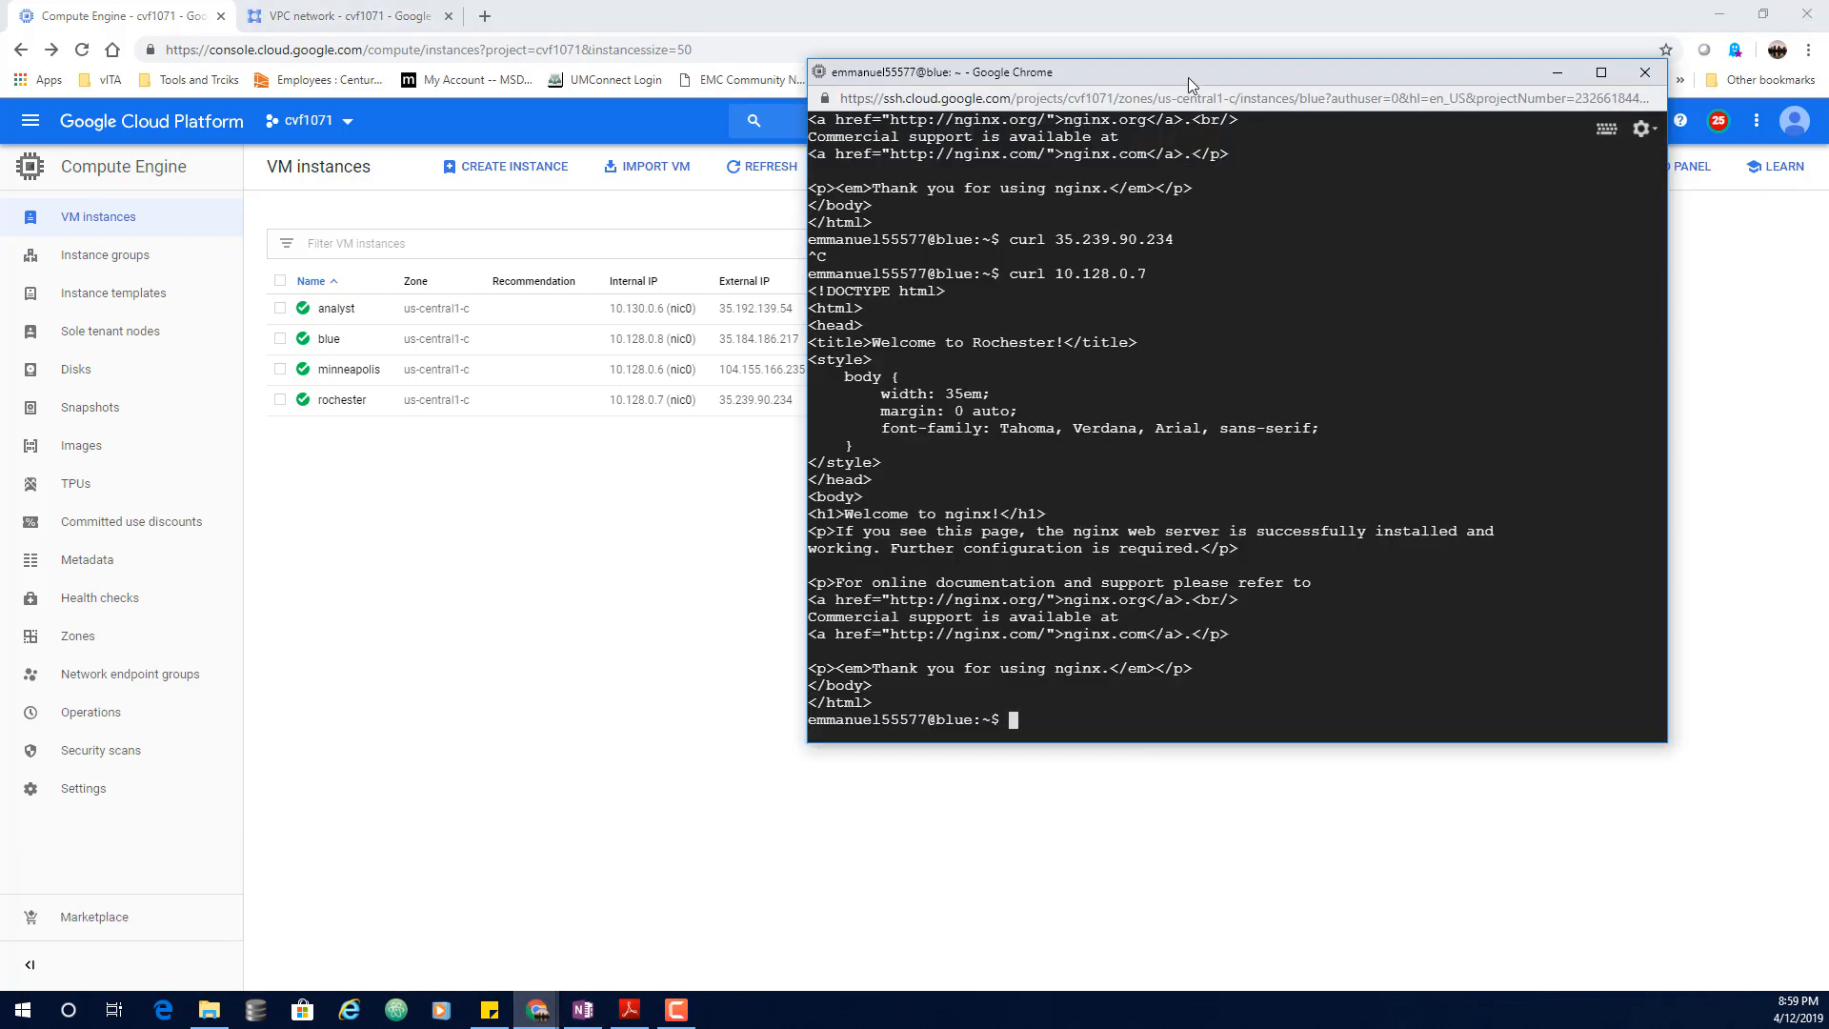
{"action": "left_click_drag", "start_coordinate": [1187, 77], "coordinate": [1049, 43]}
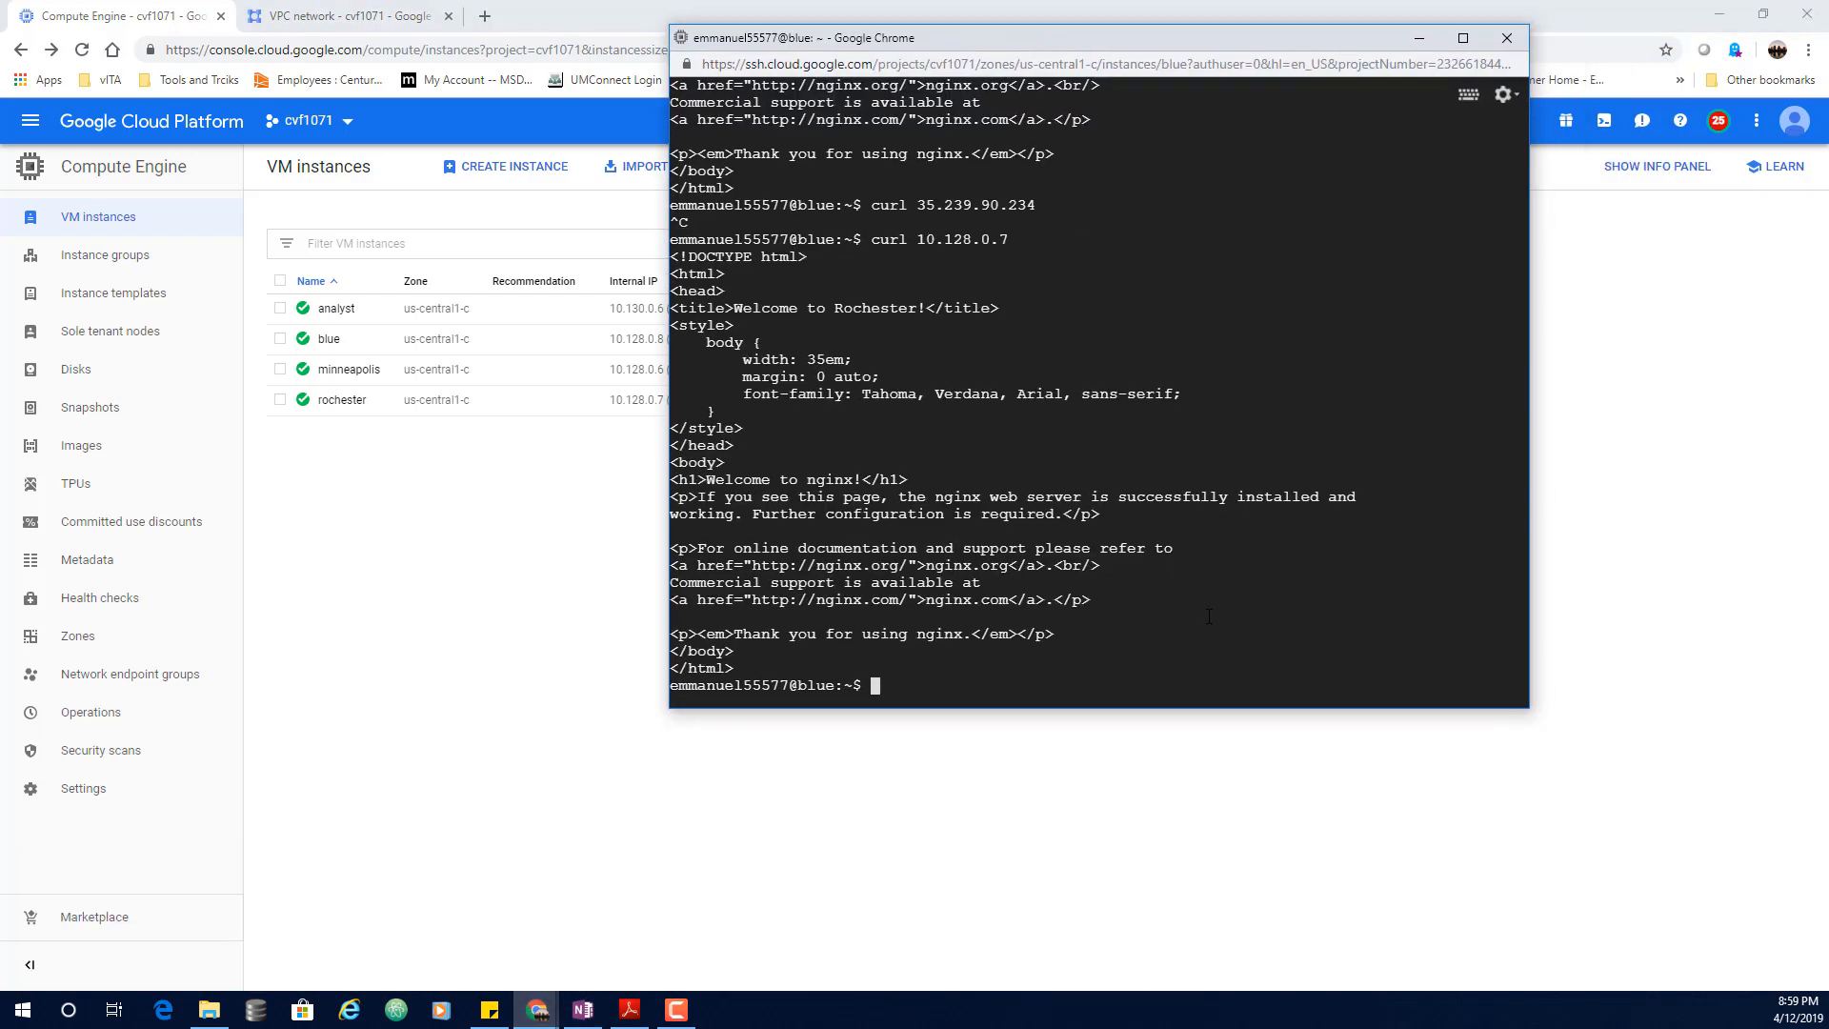
{"action": "type", "text": "clear"}
{"action": "key", "text": "Return"}
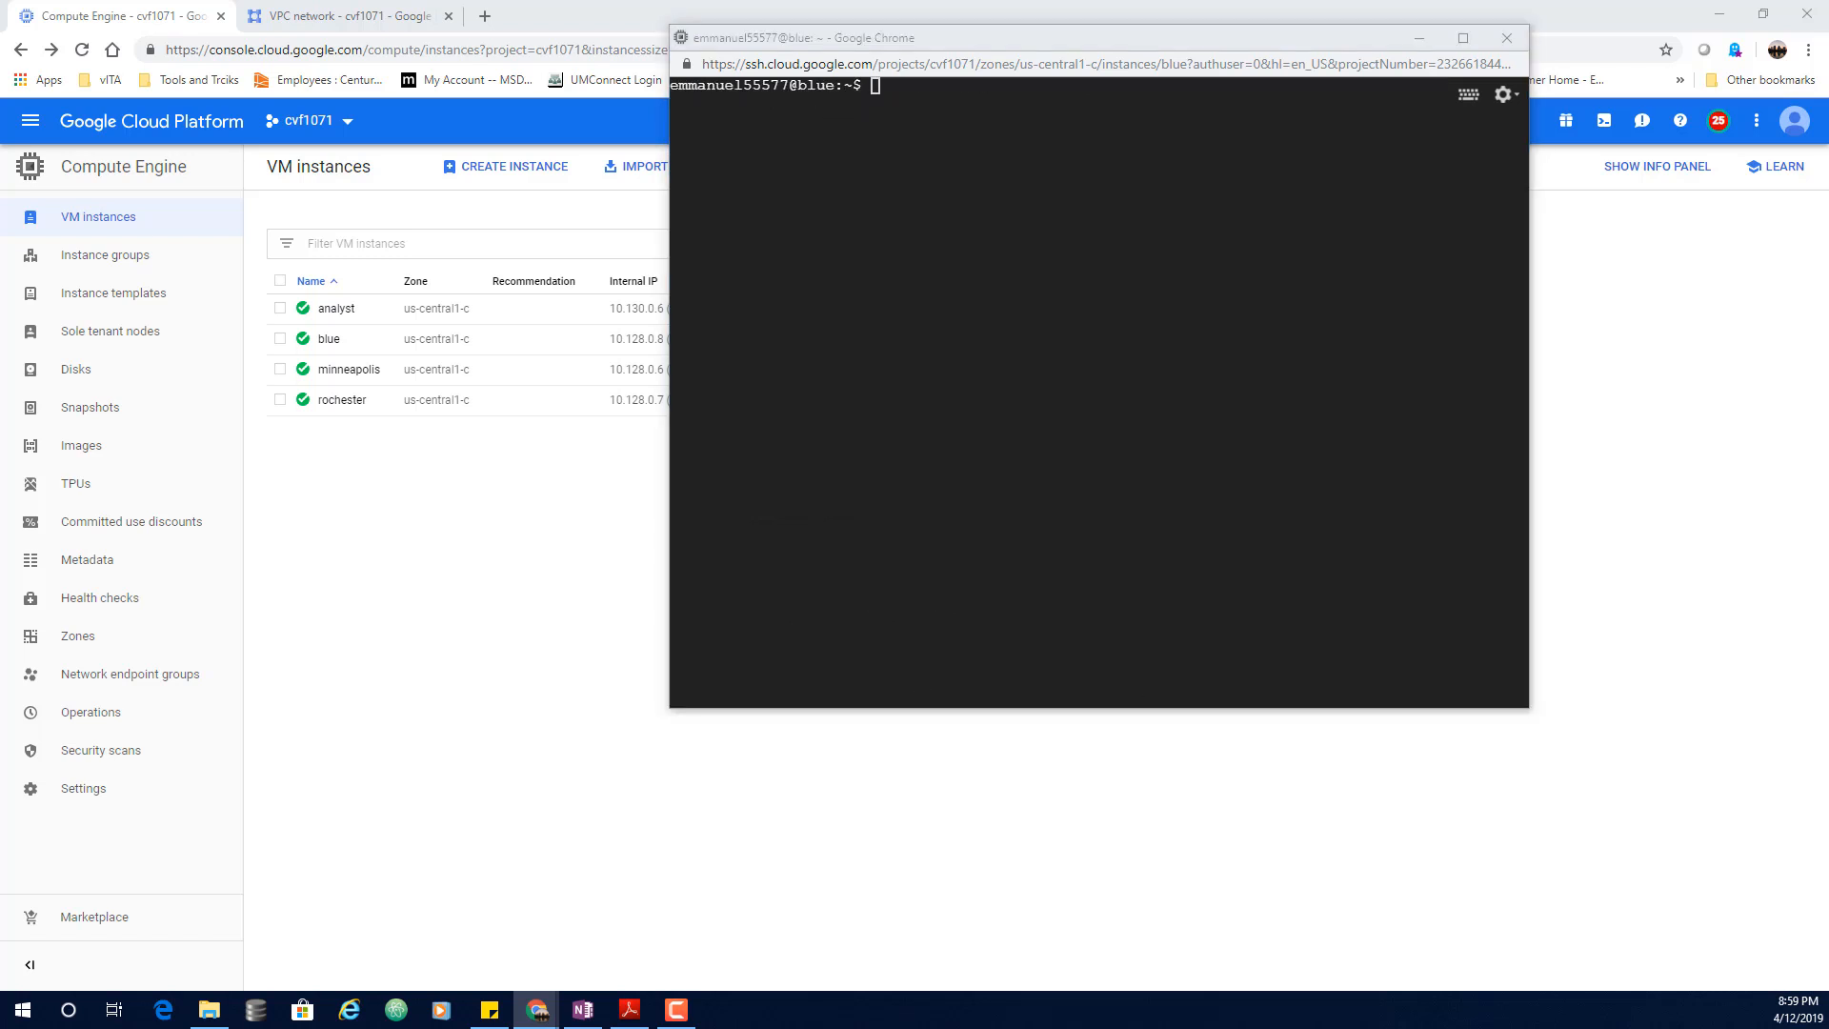
{"action": "left_click", "coordinate": [1222, 282]}
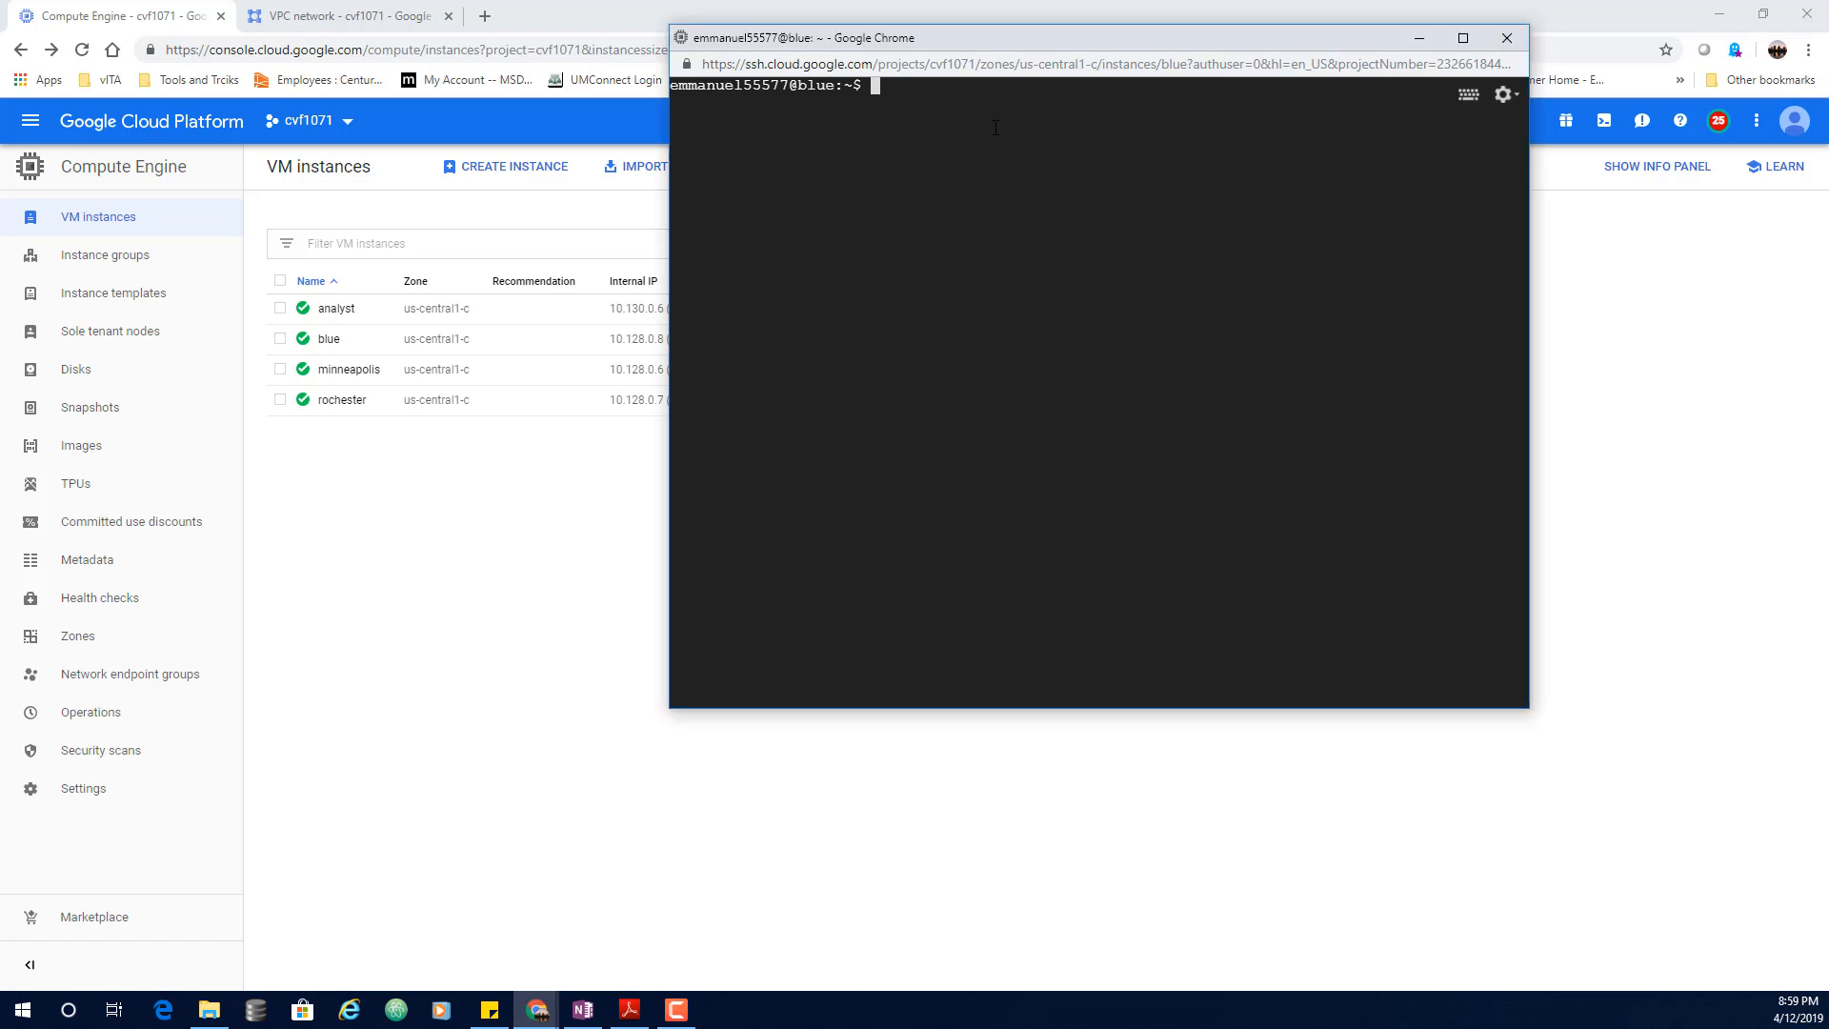
{"action": "type", "text": "gcloud compute firewall-rules list"}
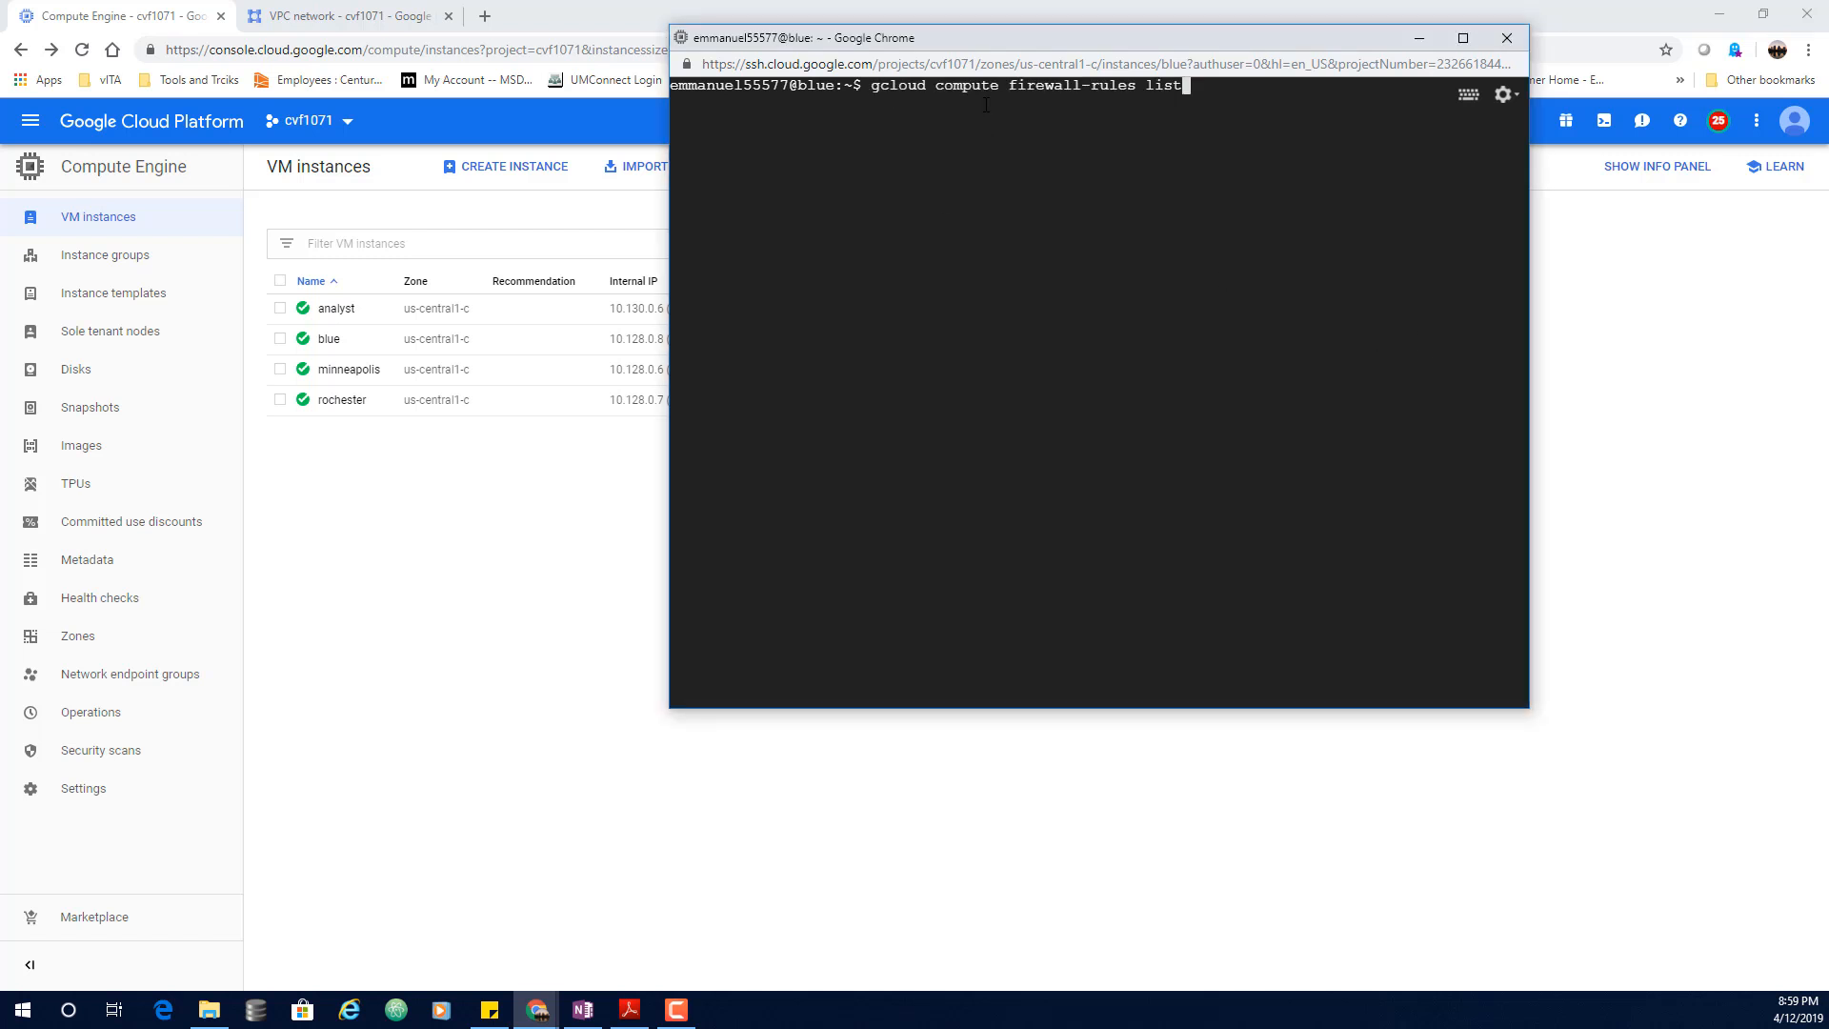
{"action": "key", "text": "Return"}
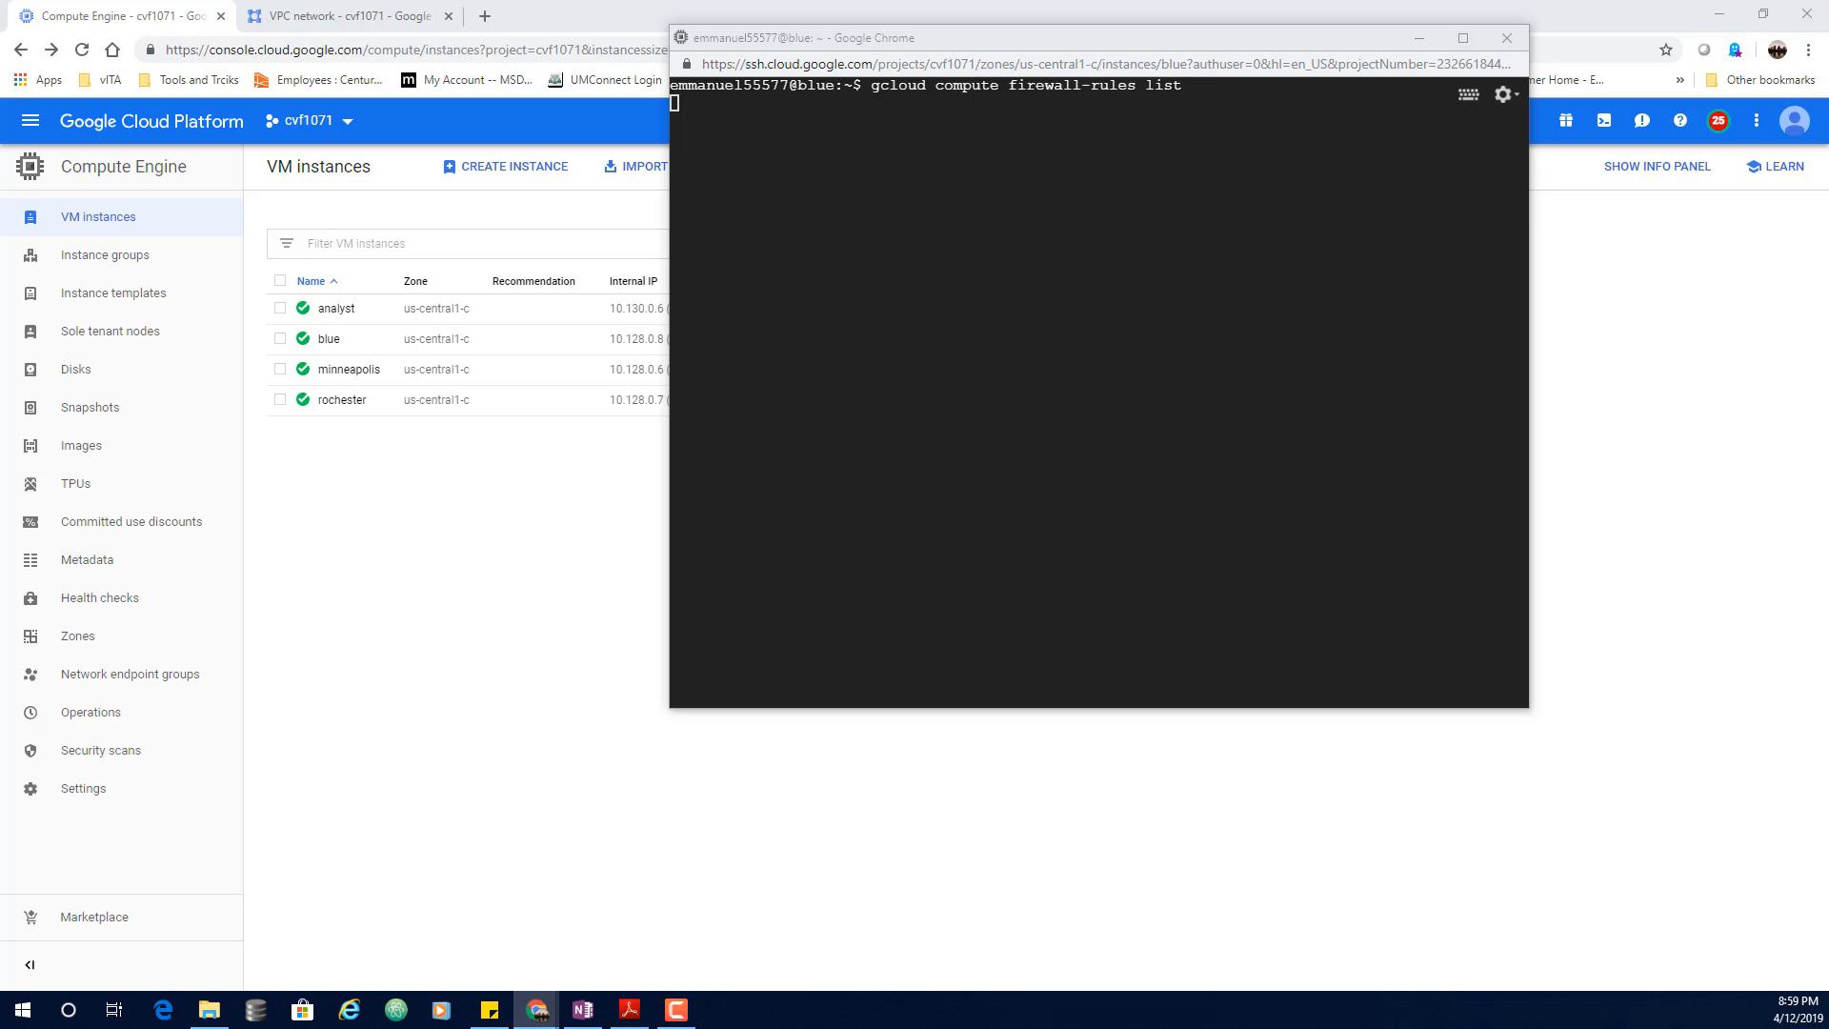
Step: Run gcloud compute firewall-rules delete allow-http-web-server and confirm with y
{"action": "left_click", "coordinate": [949, 150]}
{"action": "type", "text": "gcloud compute firewall-rules delete allow-http-web-server"}
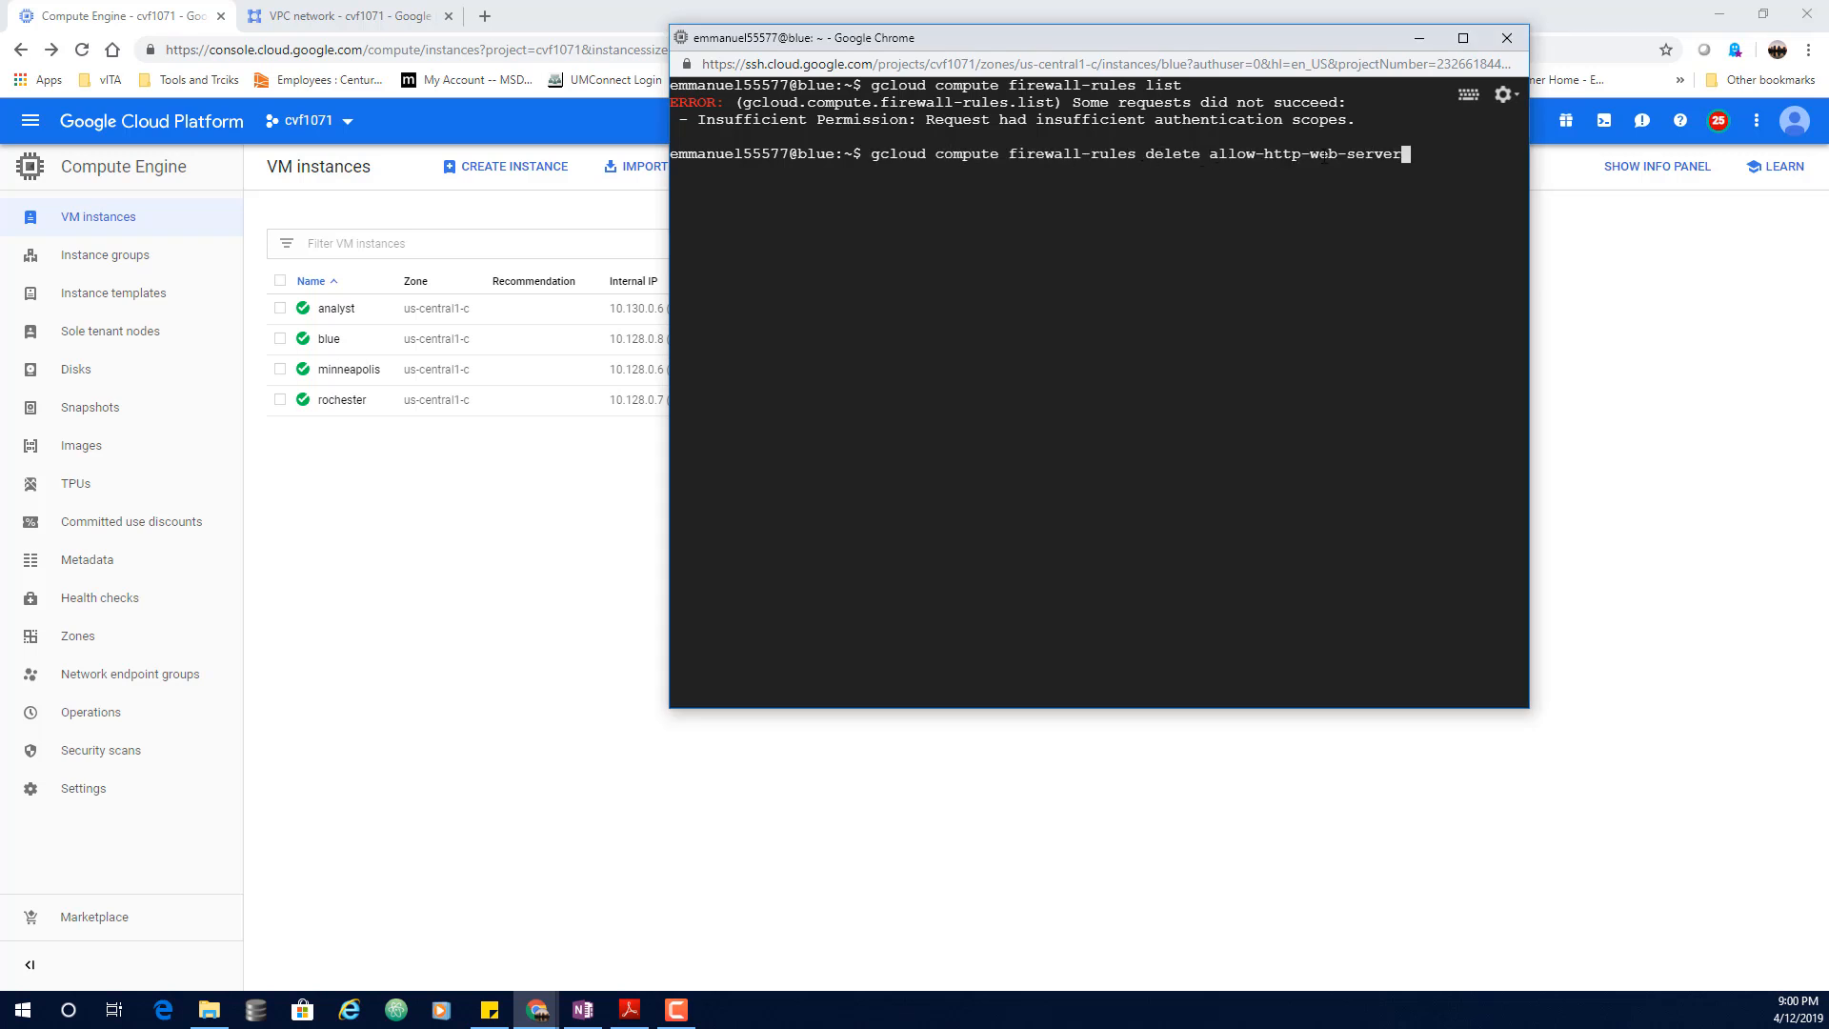
{"action": "key", "text": "Return"}
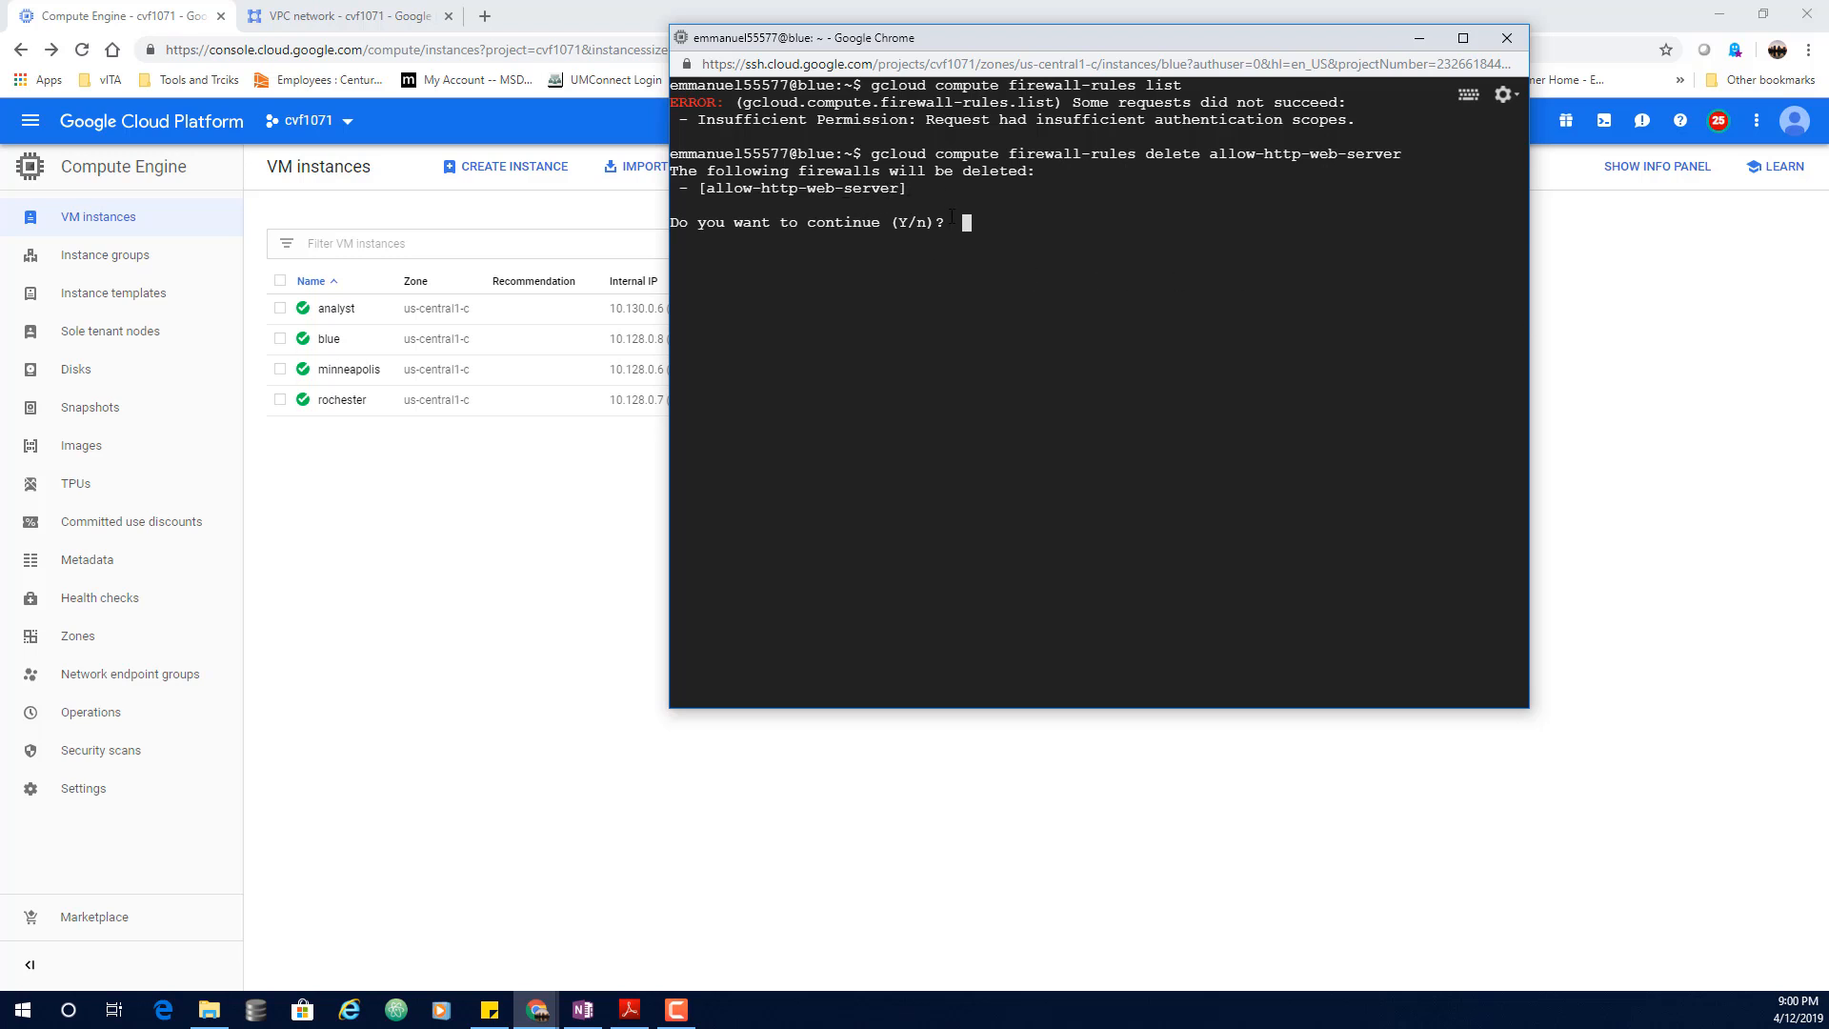
{"action": "type", "text": "y"}
{"action": "key", "text": "Return"}
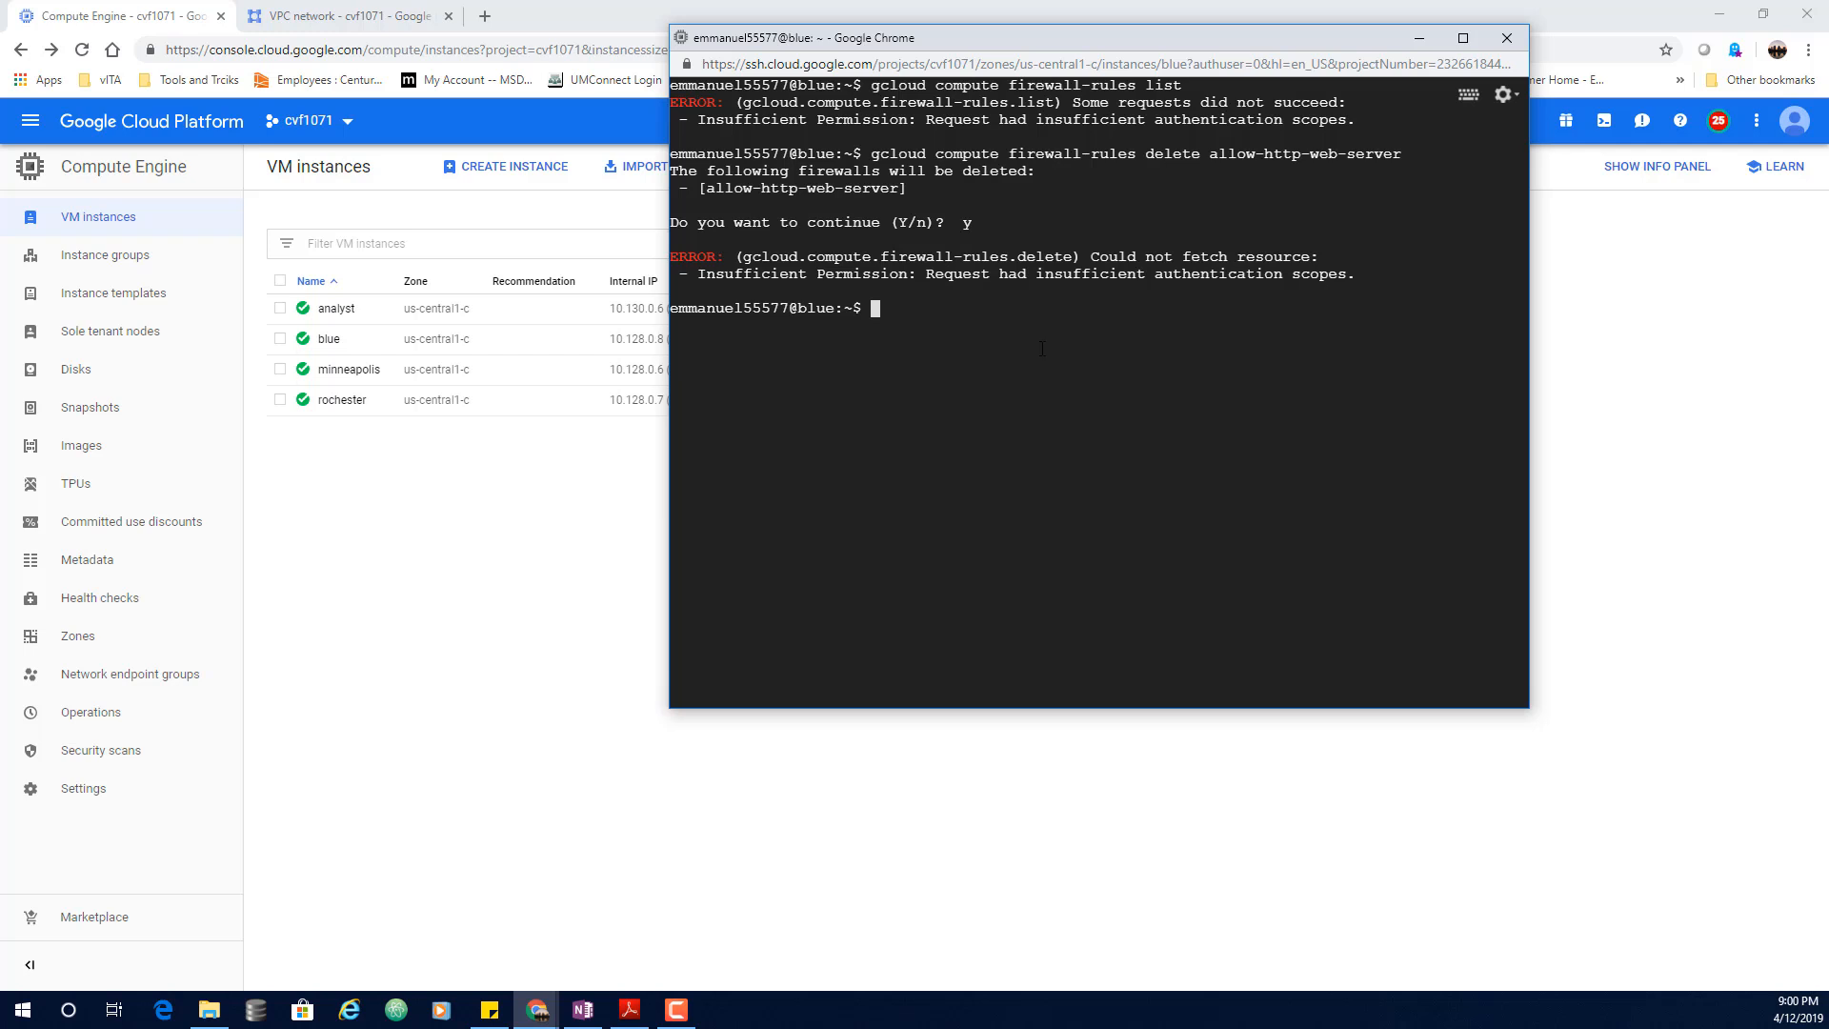
{"action": "left_click", "coordinate": [300, 17]}
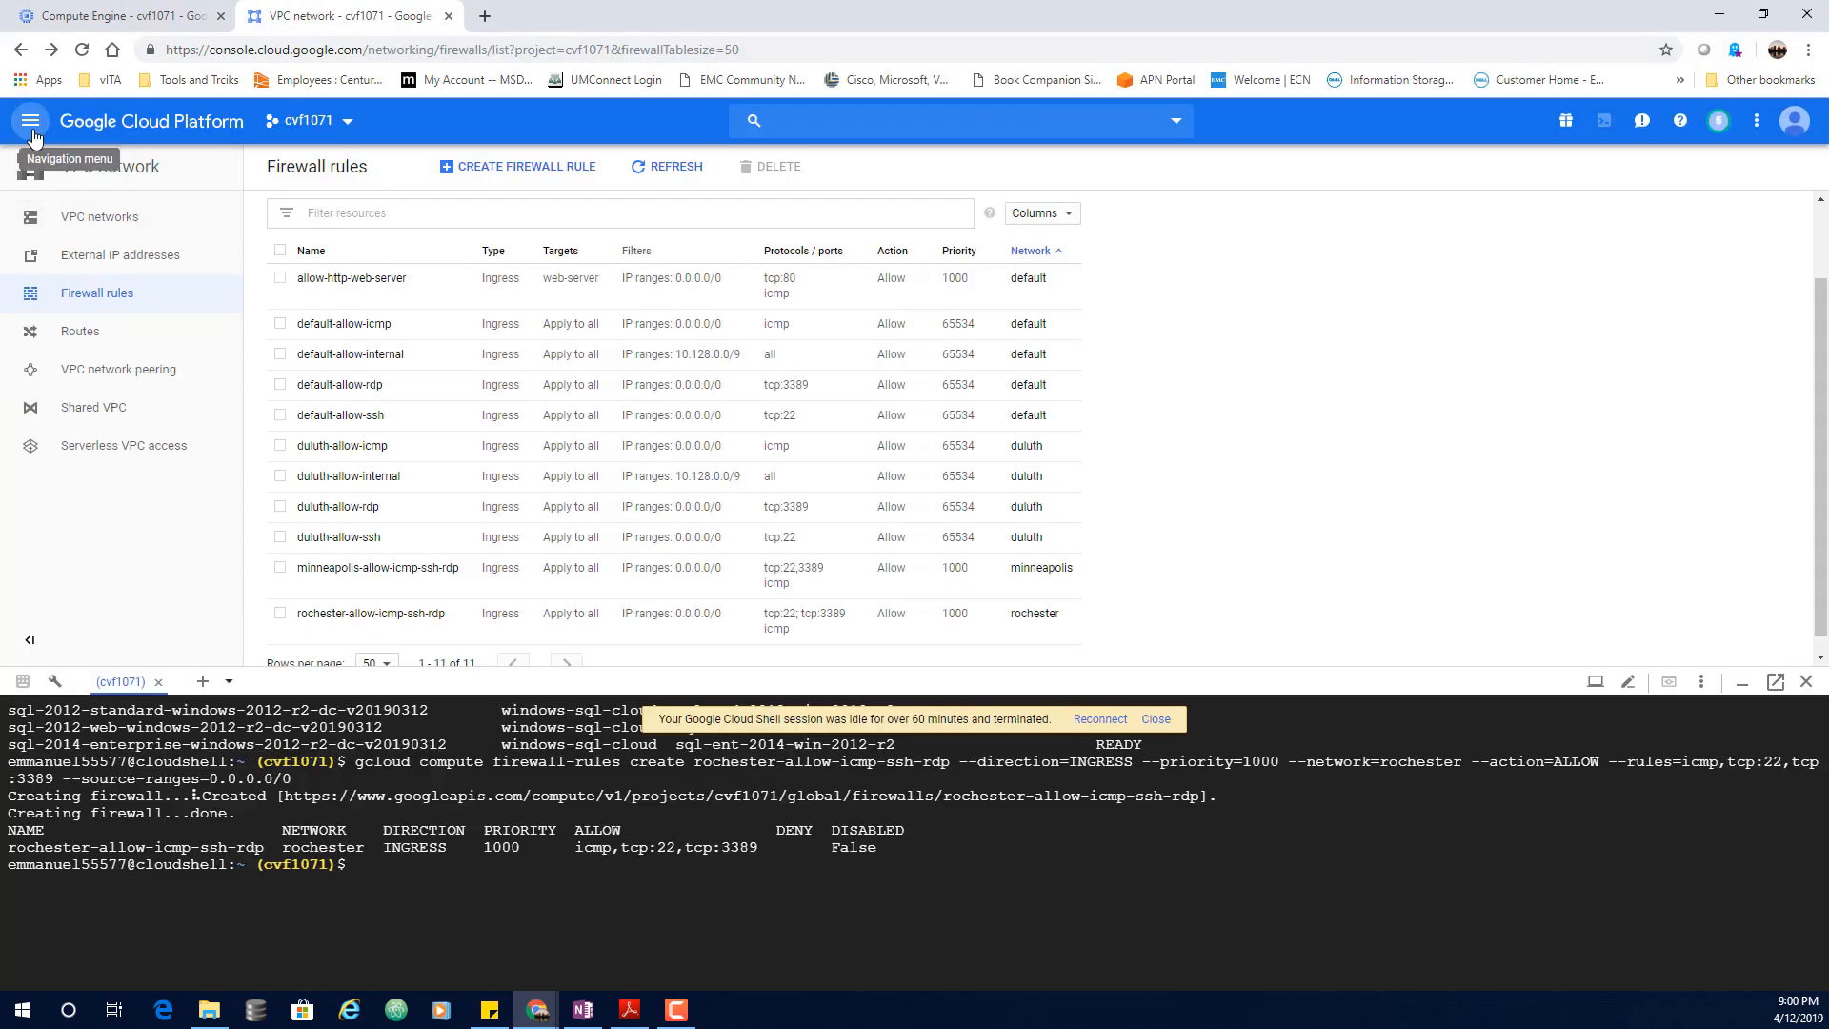
Step: Navigate through IAM & admin to the Service accounts page for project cvf1071
{"action": "left_click", "coordinate": [35, 125]}
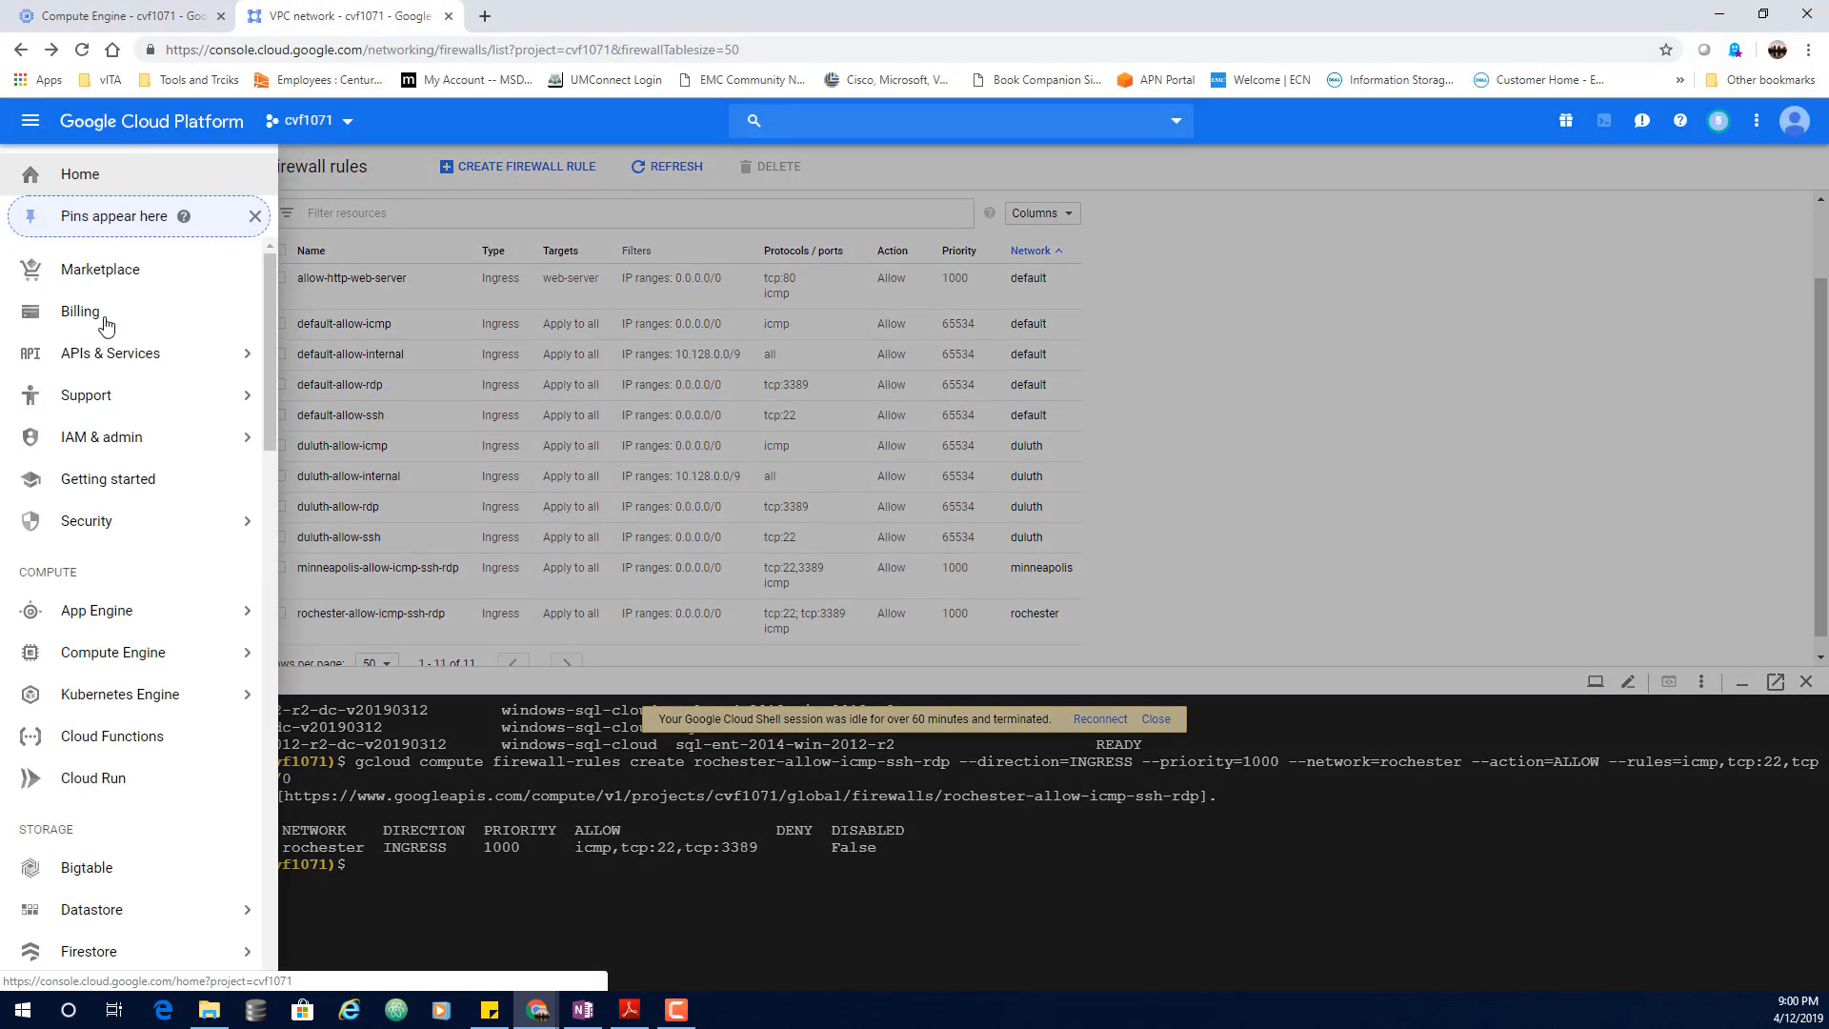
{"action": "mouse_move", "coordinate": [111, 443]}
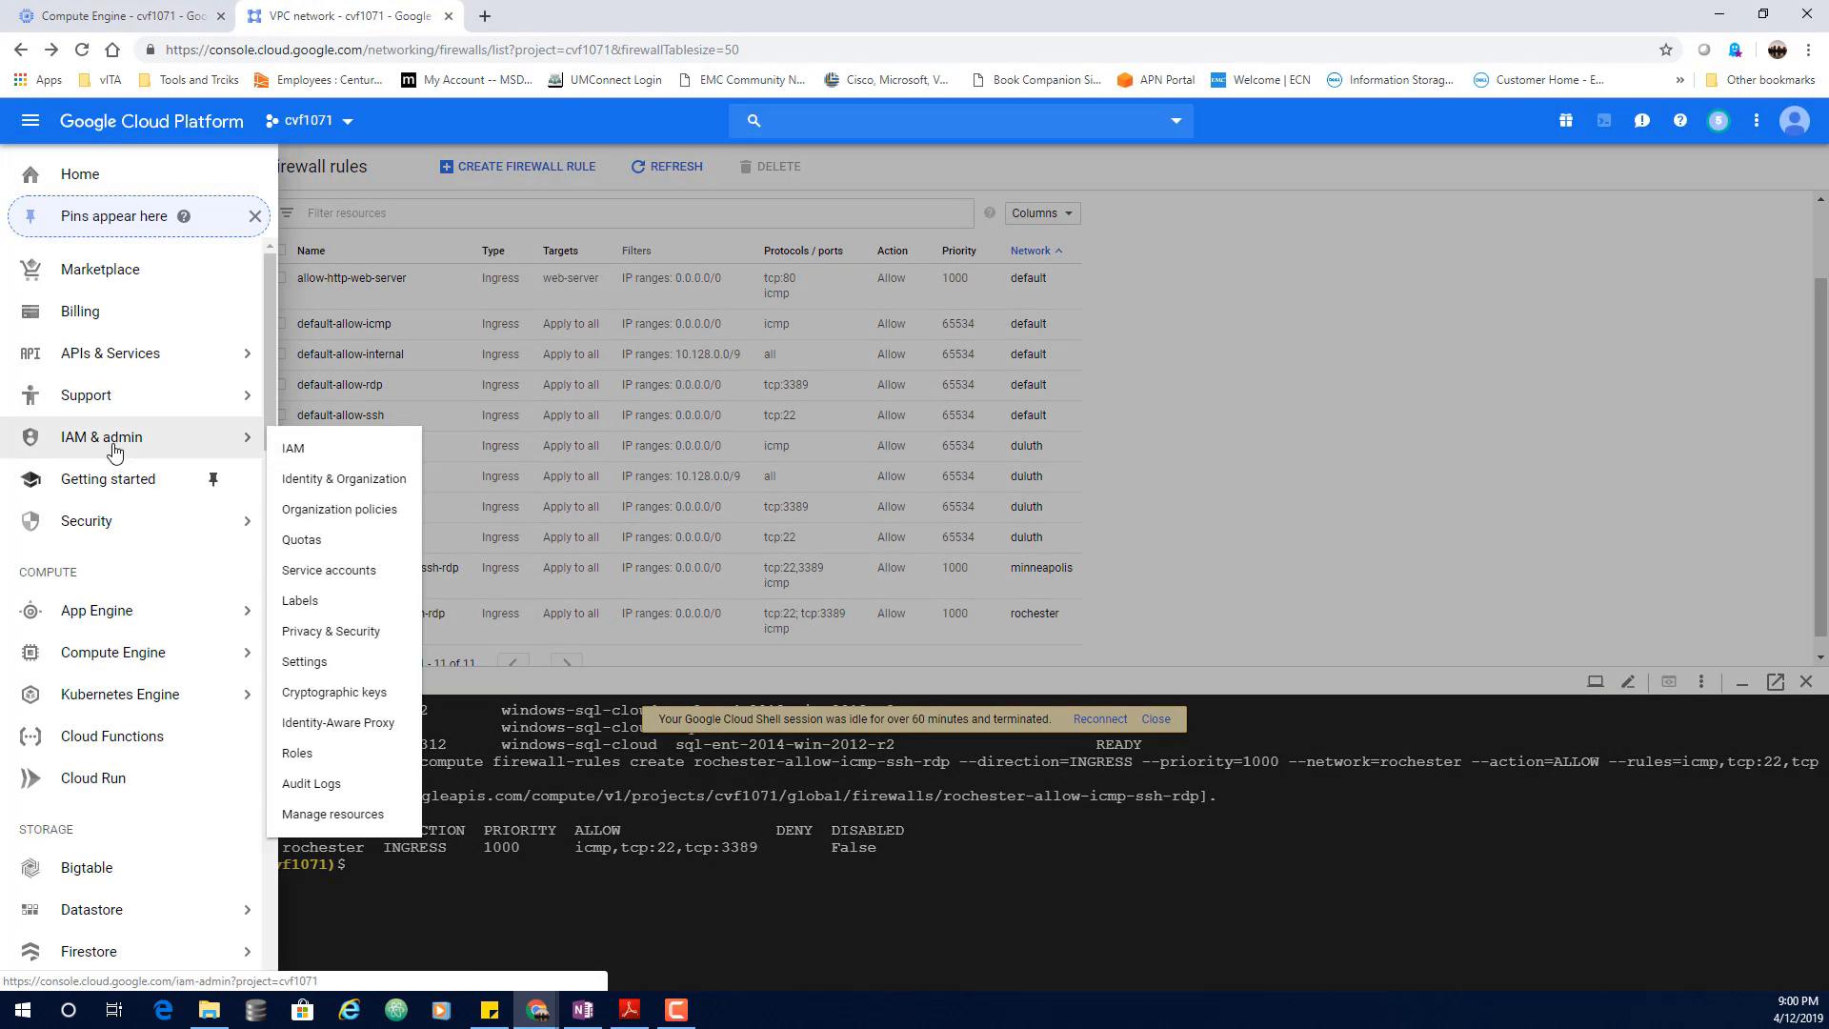
{"action": "left_click", "coordinate": [329, 453]}
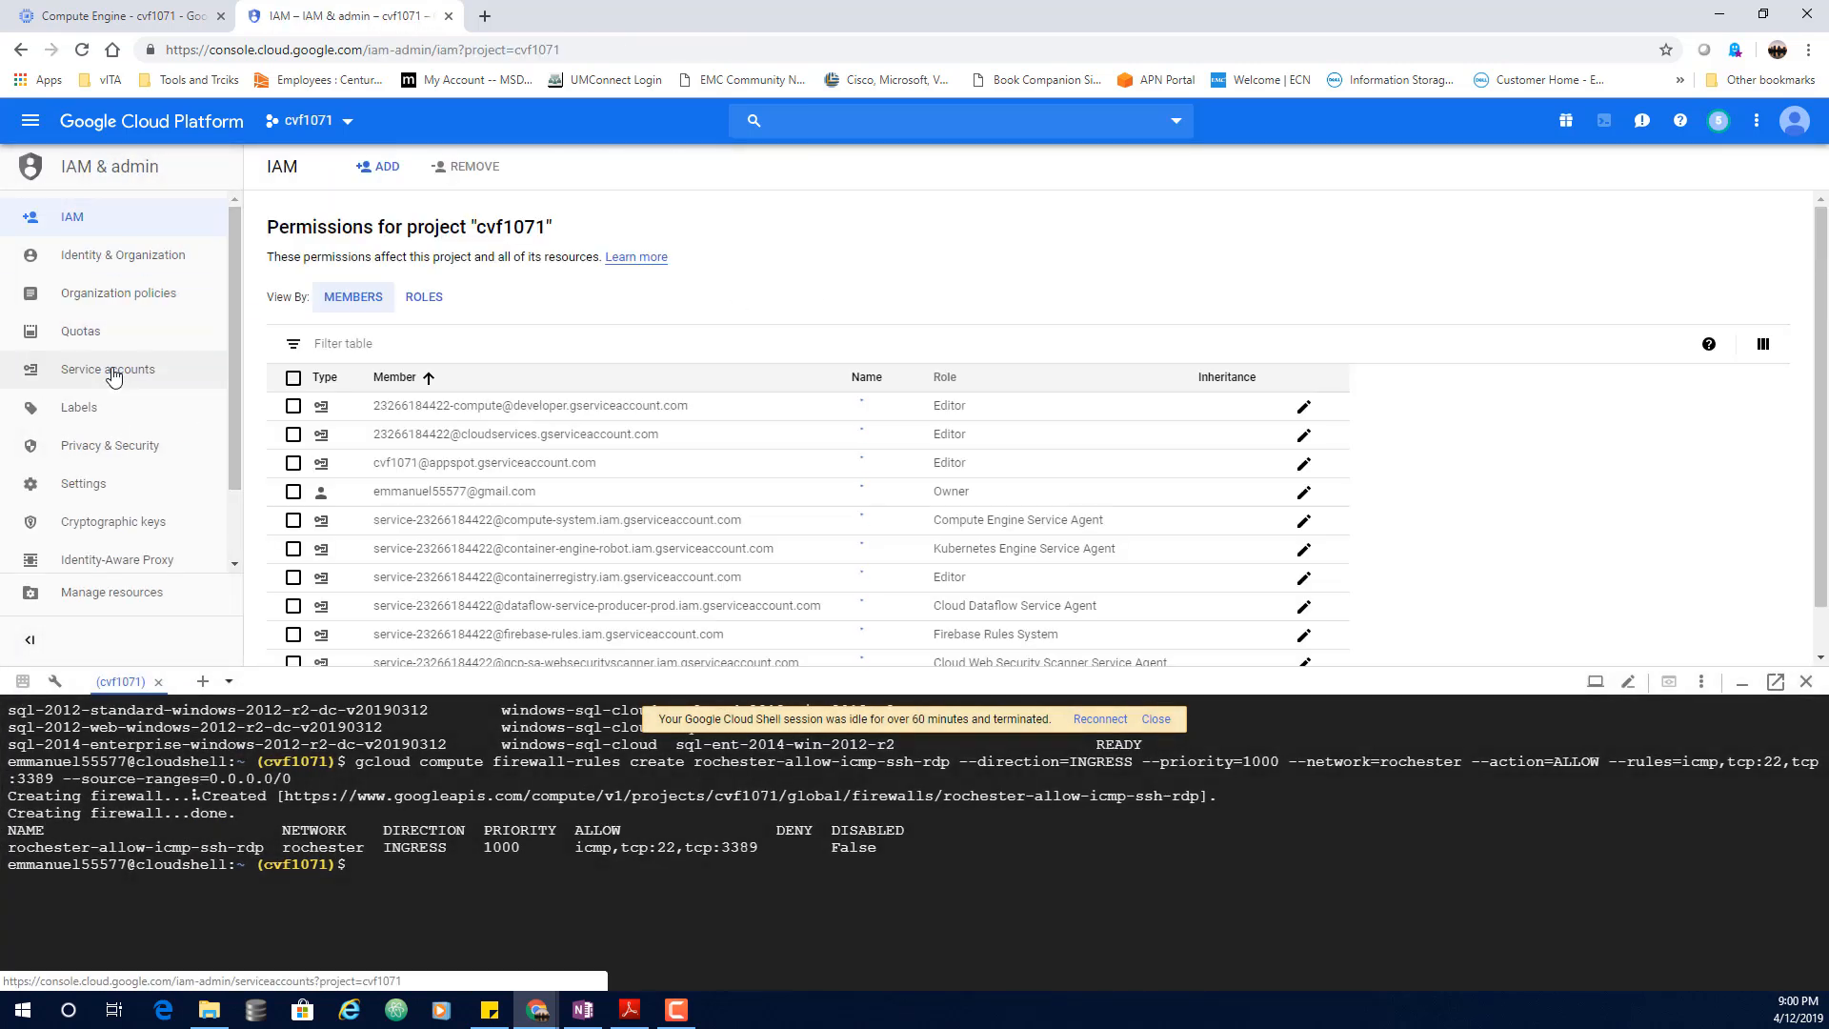
{"action": "left_click", "coordinate": [107, 368]}
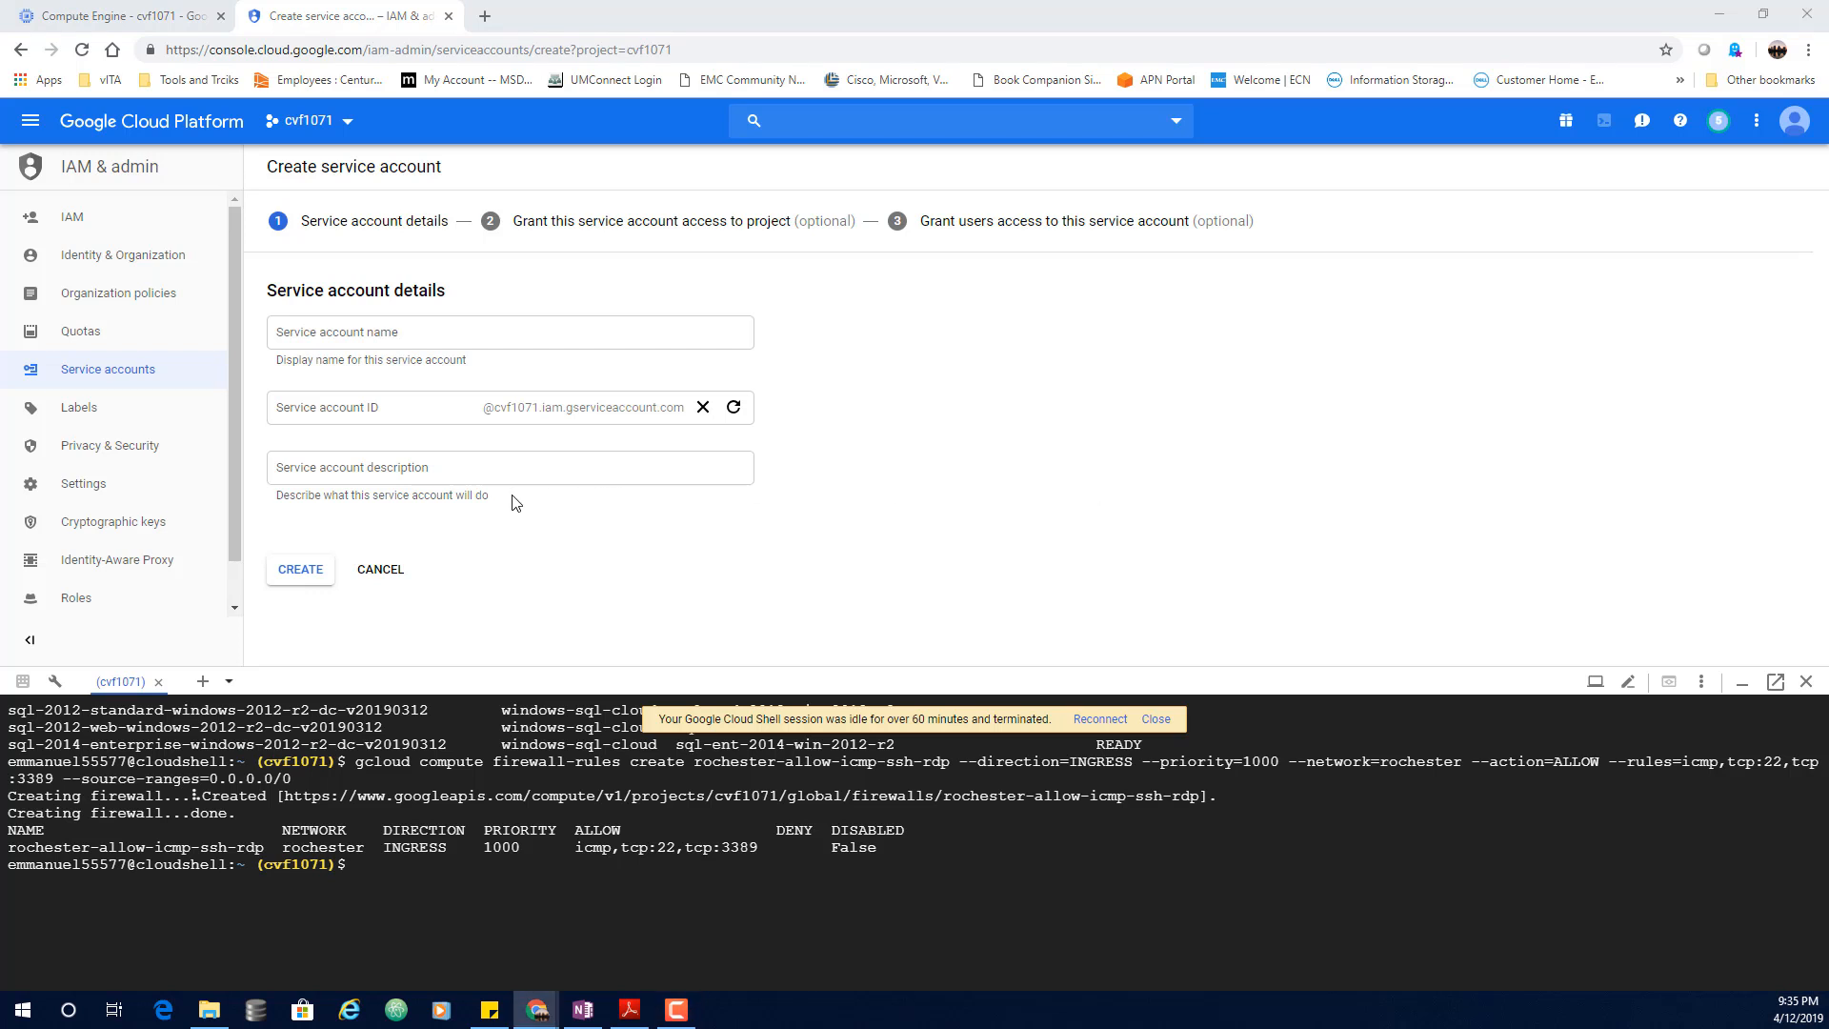
Step: Name the new service account Network-admin and create it
{"action": "left_click", "coordinate": [417, 340]}
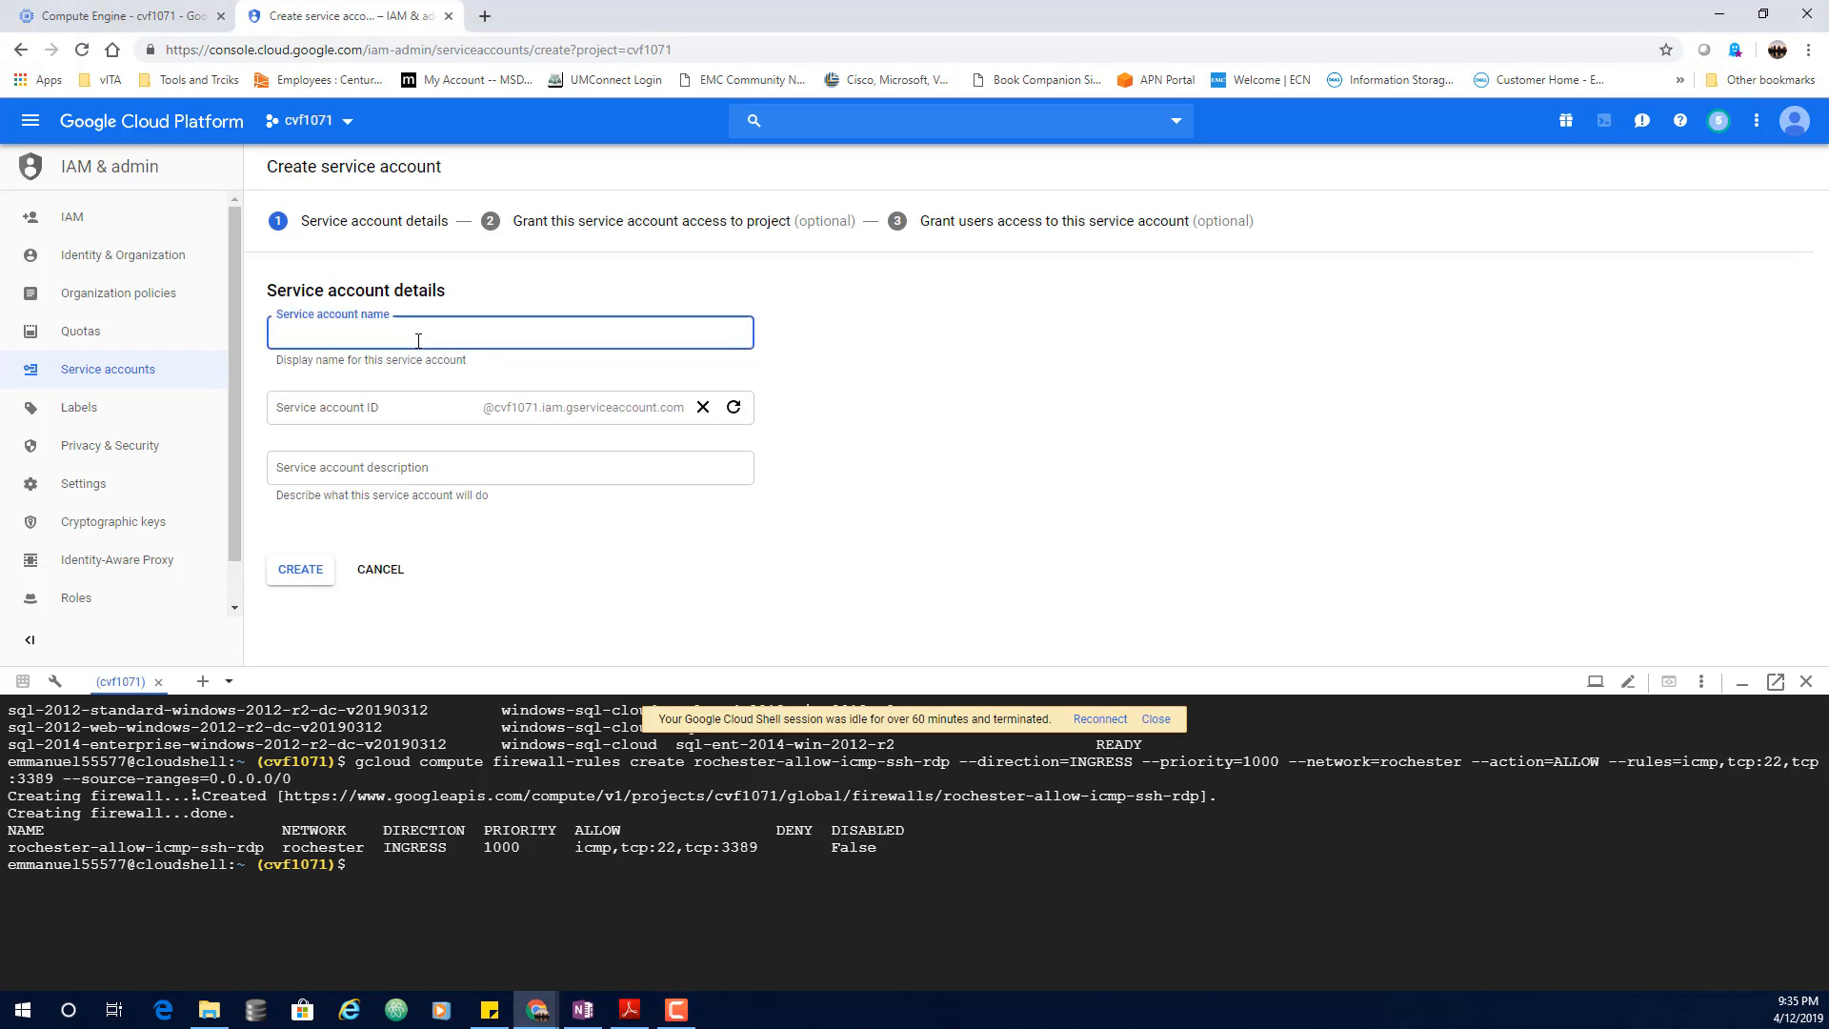
{"action": "type", "text": "Network-admin"}
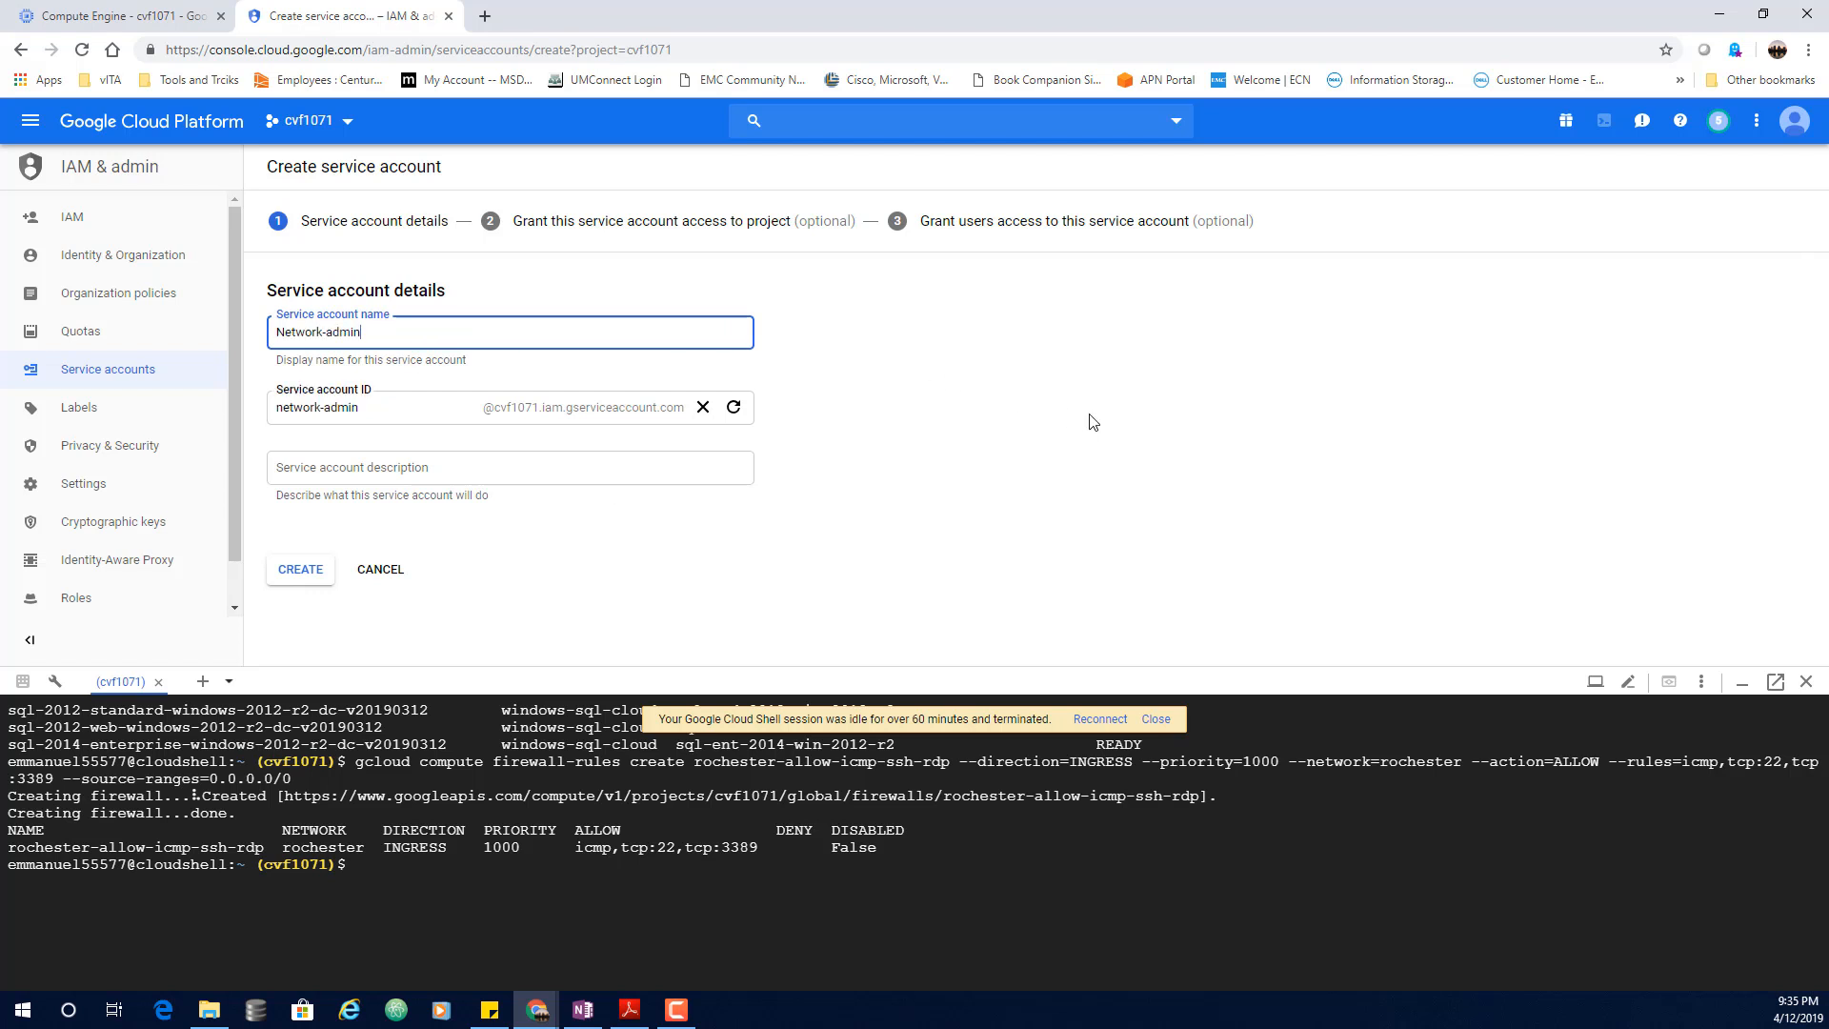
{"action": "left_click", "coordinate": [1091, 416]}
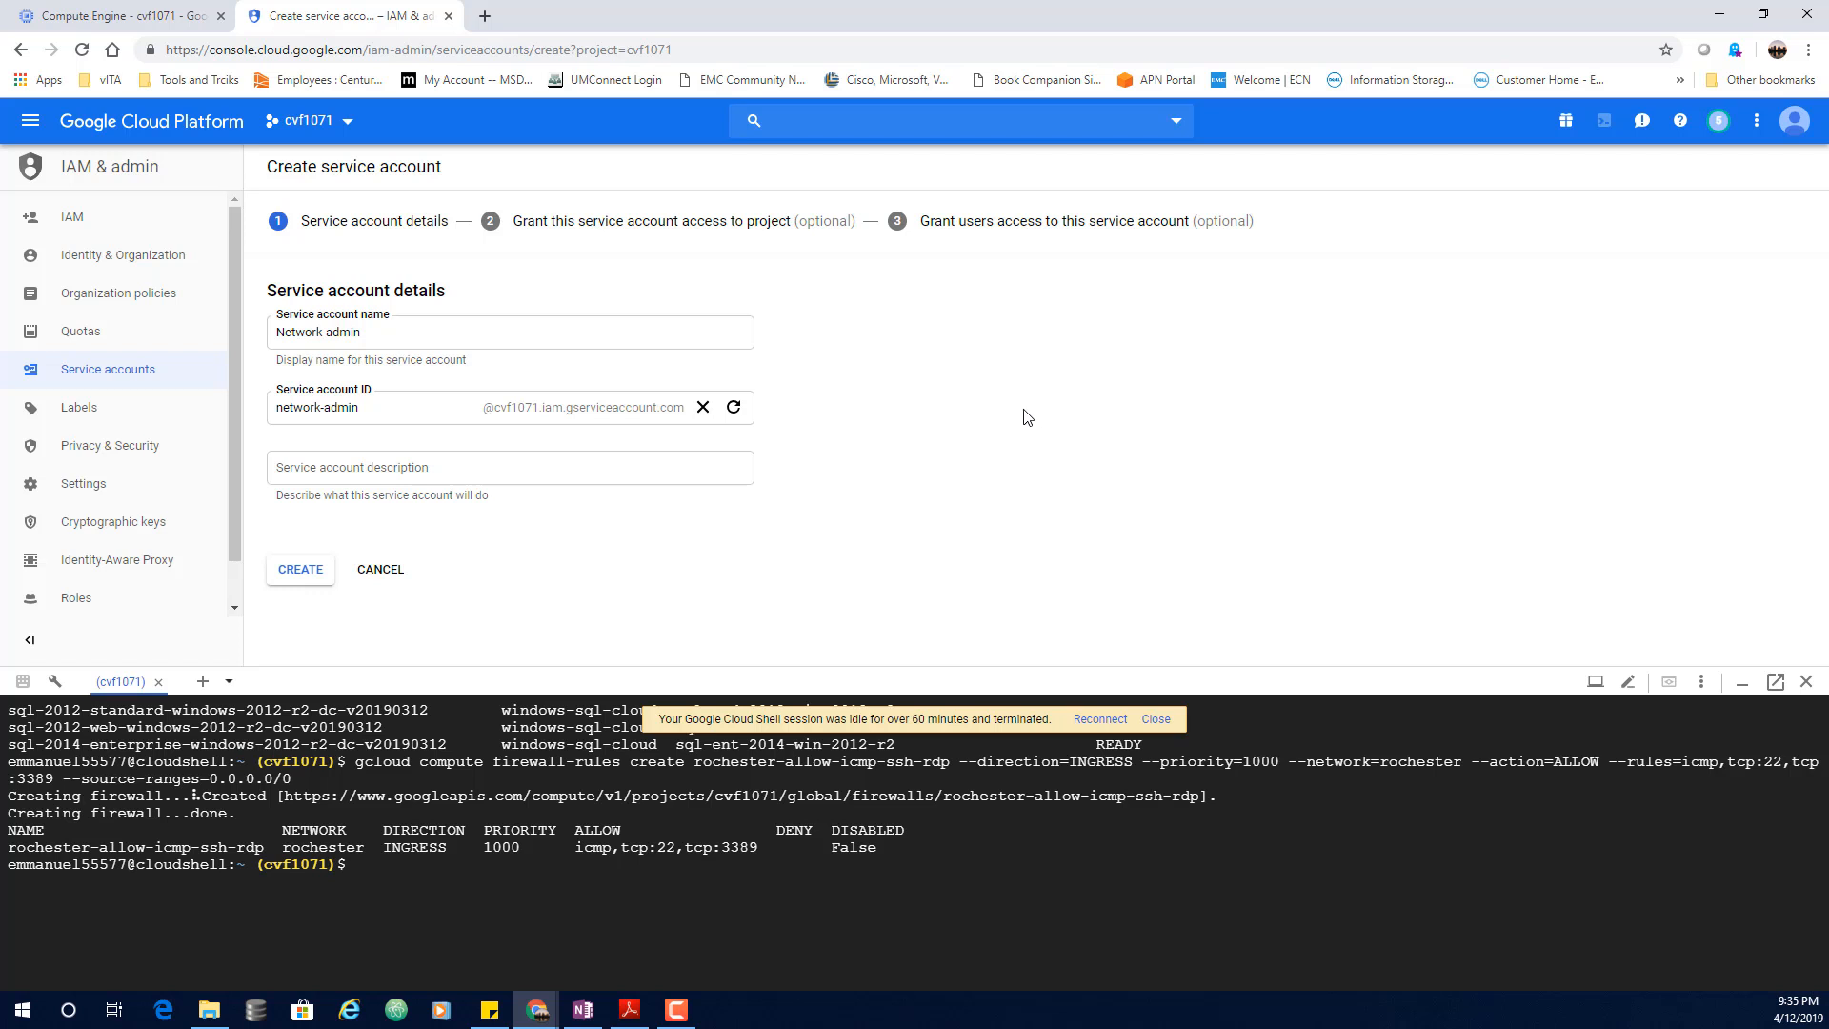
{"action": "left_click", "coordinate": [295, 572]}
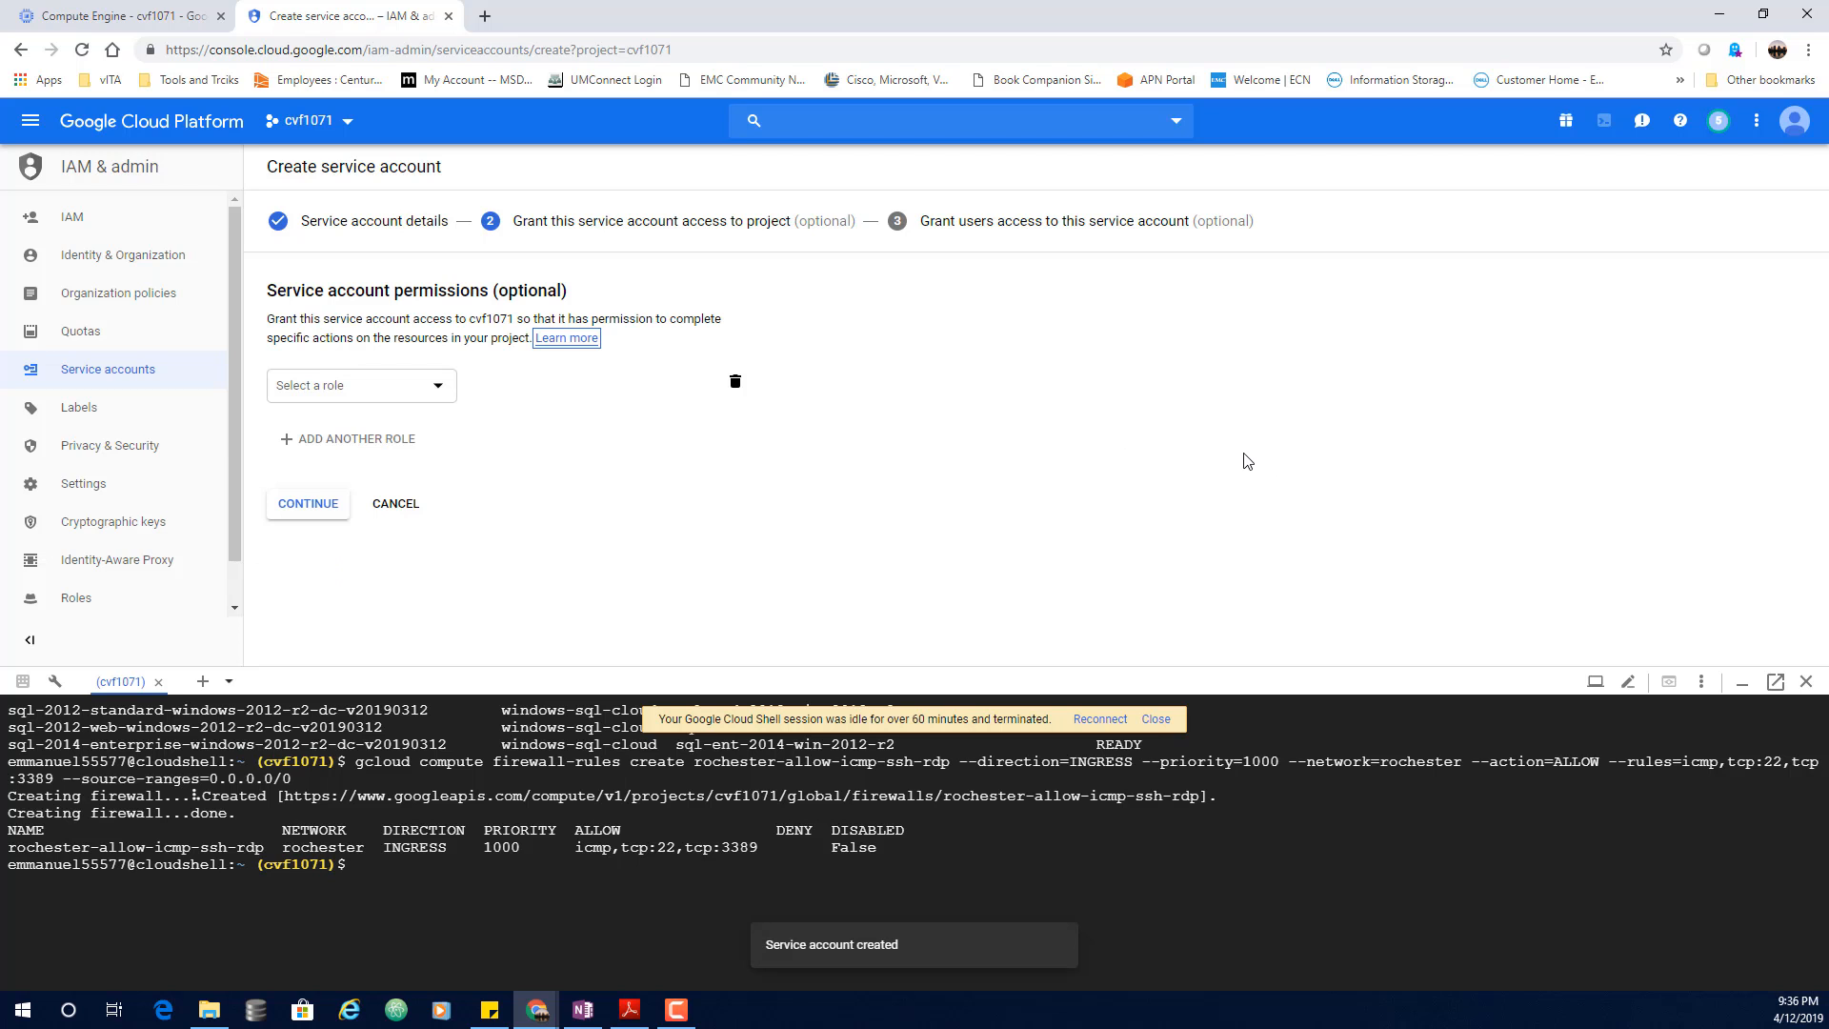
Step: Grant the account the Compute Engine > Compute Network Admin role
{"action": "left_click", "coordinate": [436, 386]}
{"action": "left_click", "coordinate": [420, 479]}
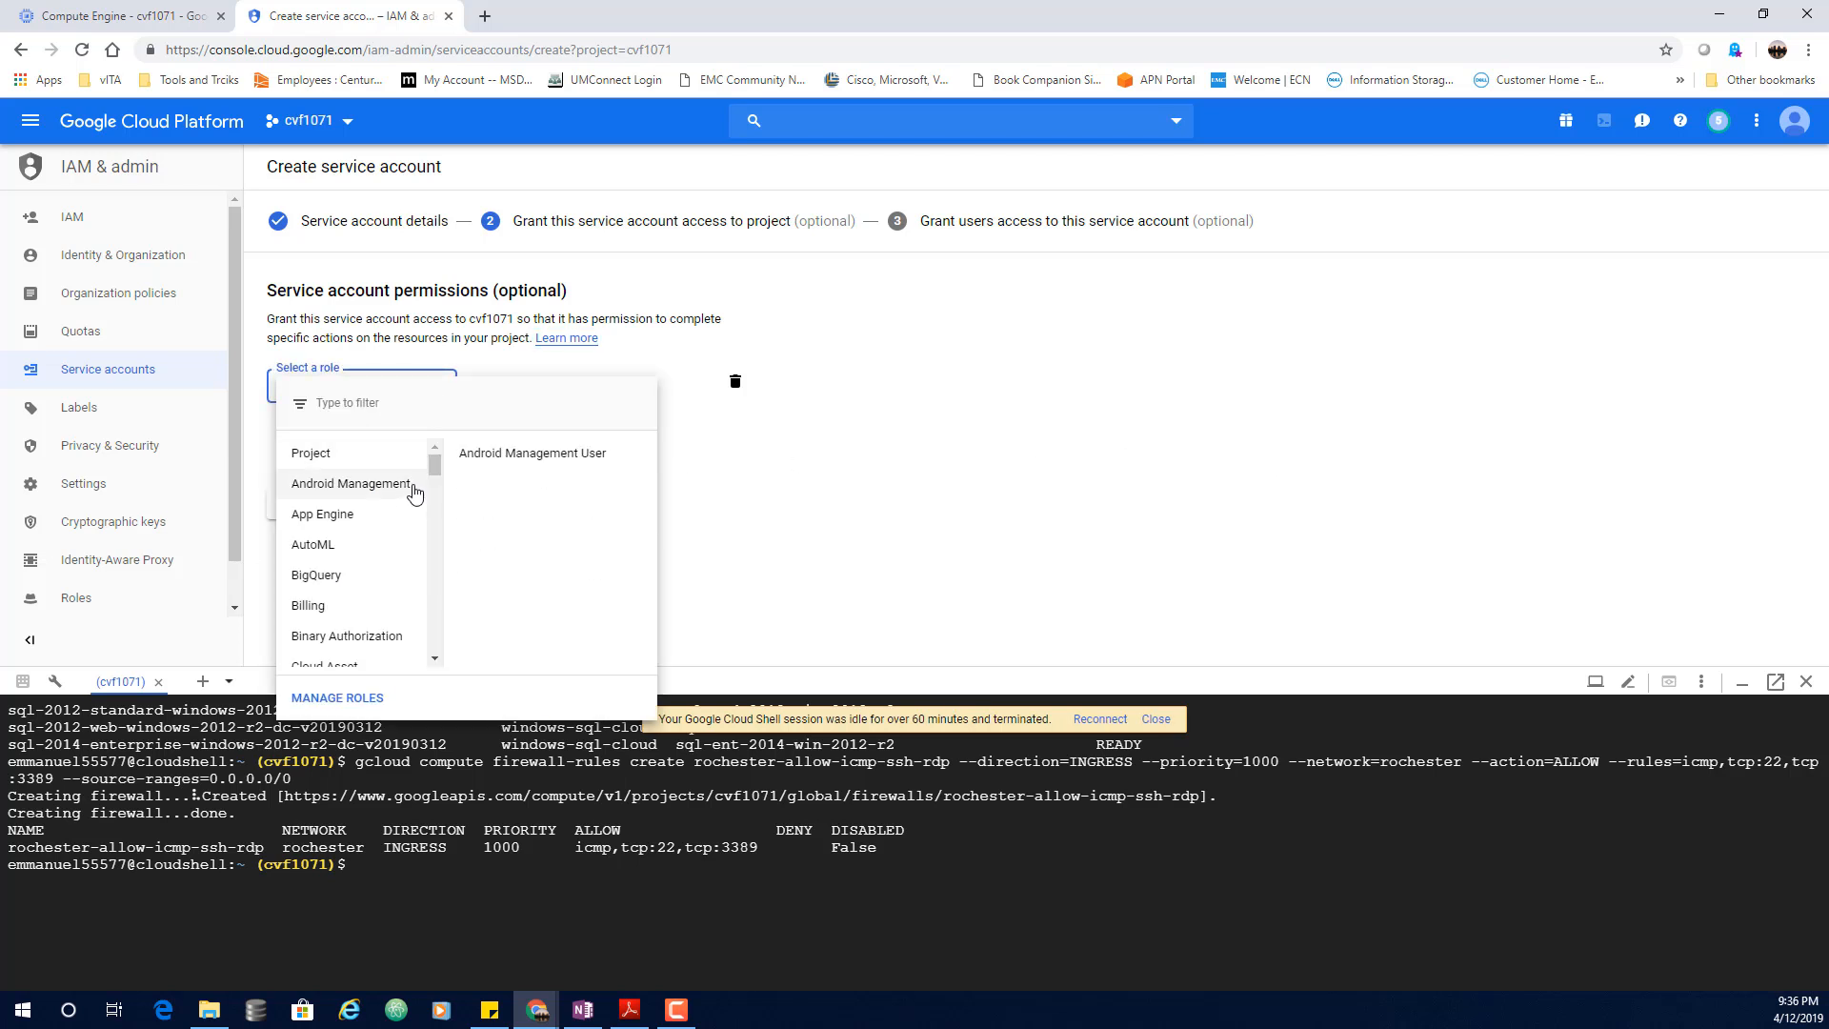
{"action": "scroll", "coordinate": [415, 492], "scroll_direction": "down", "scroll_amount": 1}
{"action": "scroll", "coordinate": [414, 492], "scroll_direction": "down", "scroll_amount": 2}
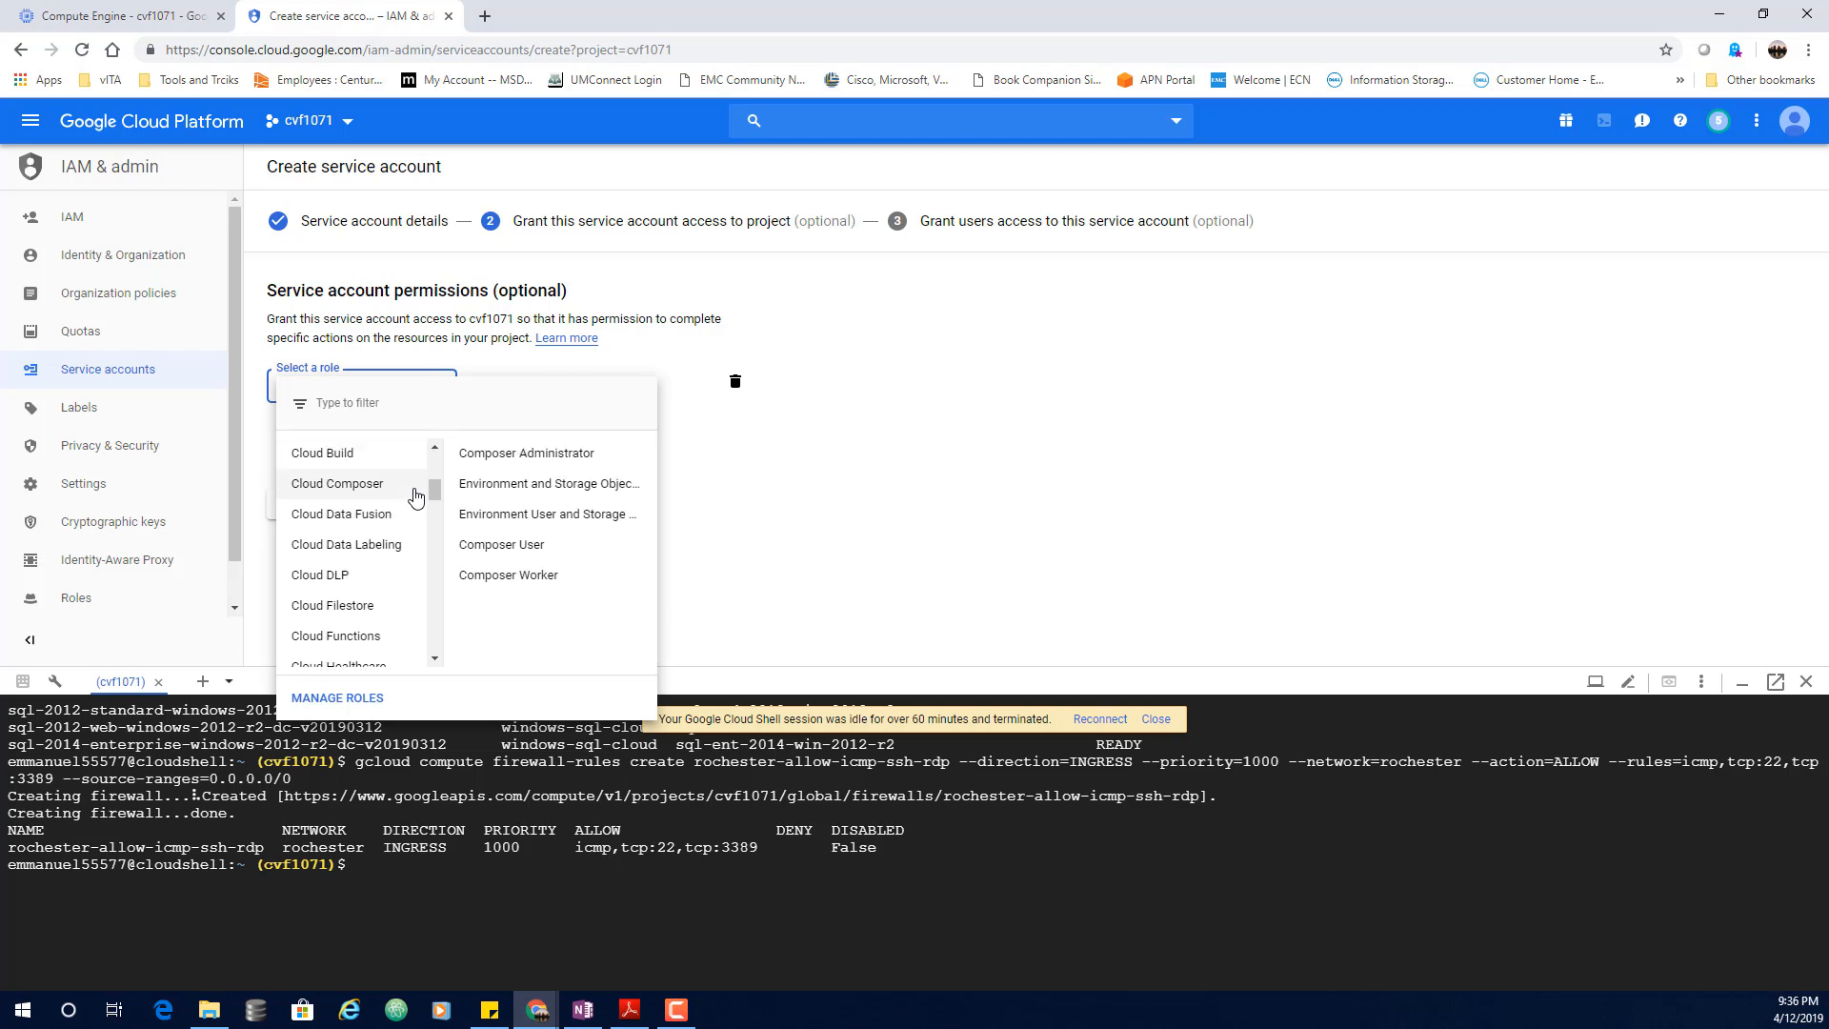
{"action": "scroll", "coordinate": [416, 496], "scroll_direction": "down", "scroll_amount": 1}
{"action": "scroll", "coordinate": [416, 497], "scroll_direction": "down", "scroll_amount": 1}
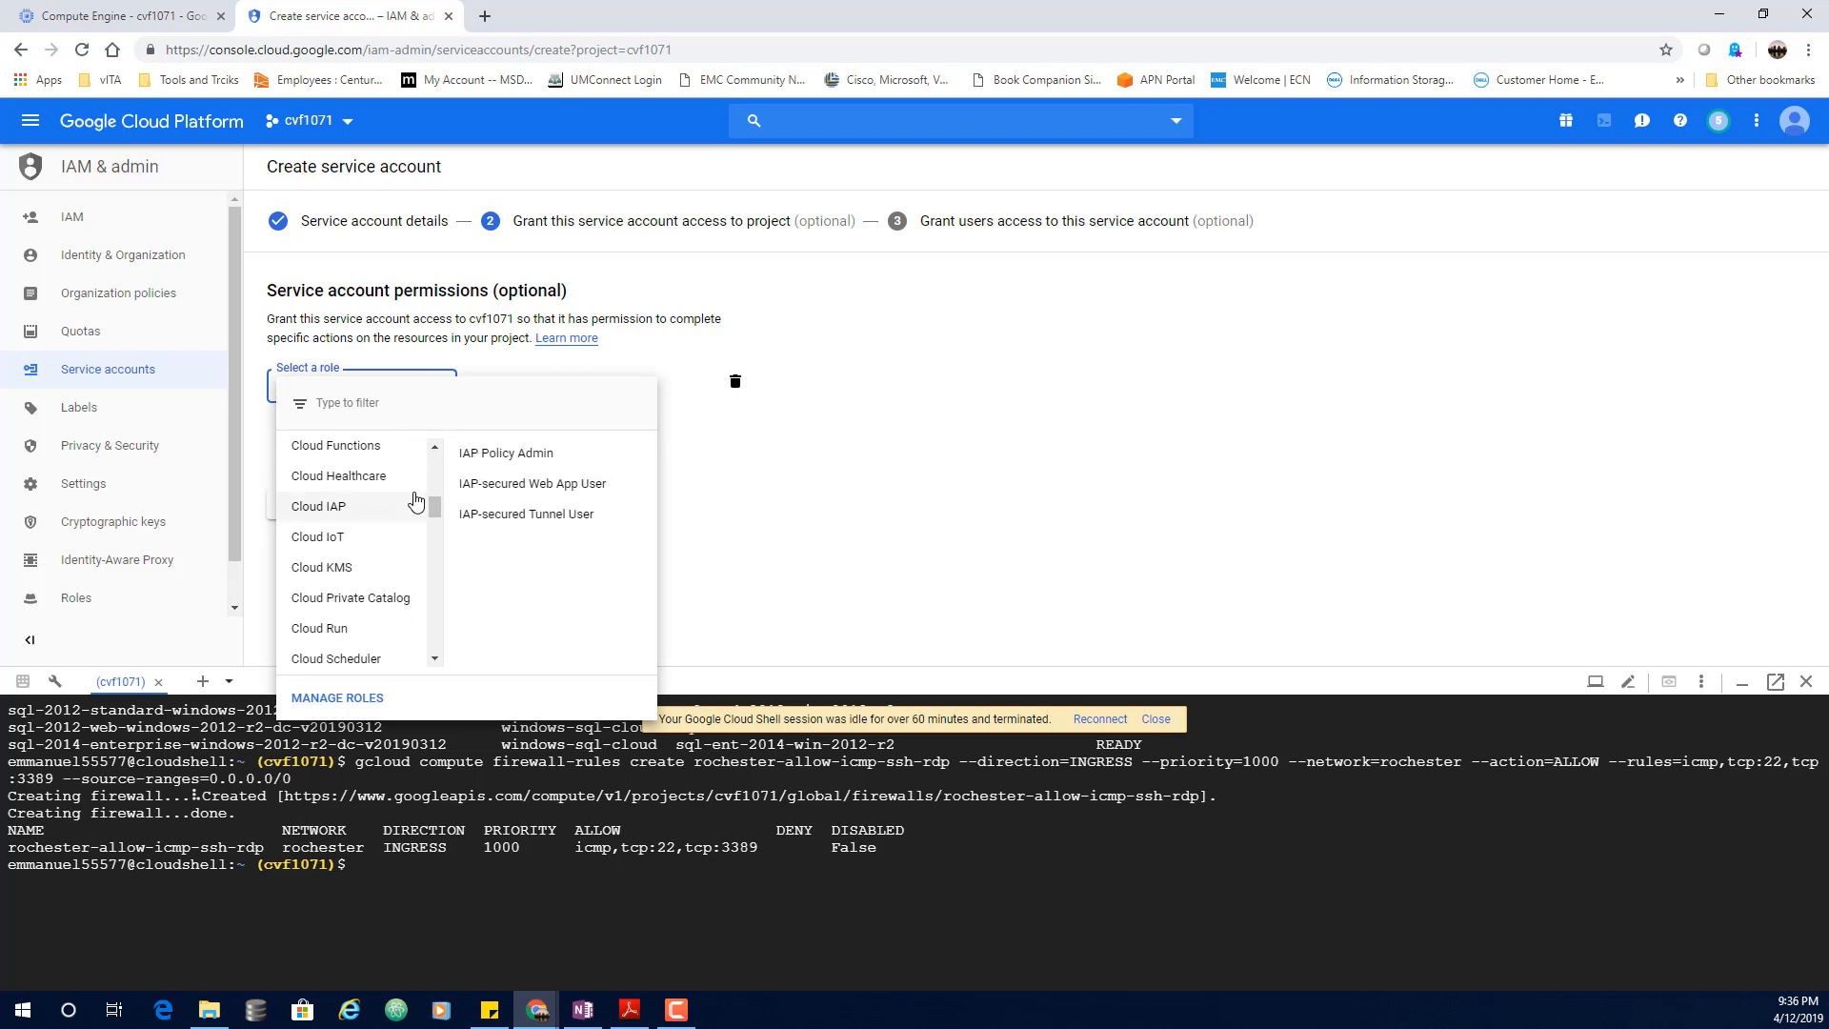
{"action": "scroll", "coordinate": [416, 499], "scroll_direction": "down", "scroll_amount": 4}
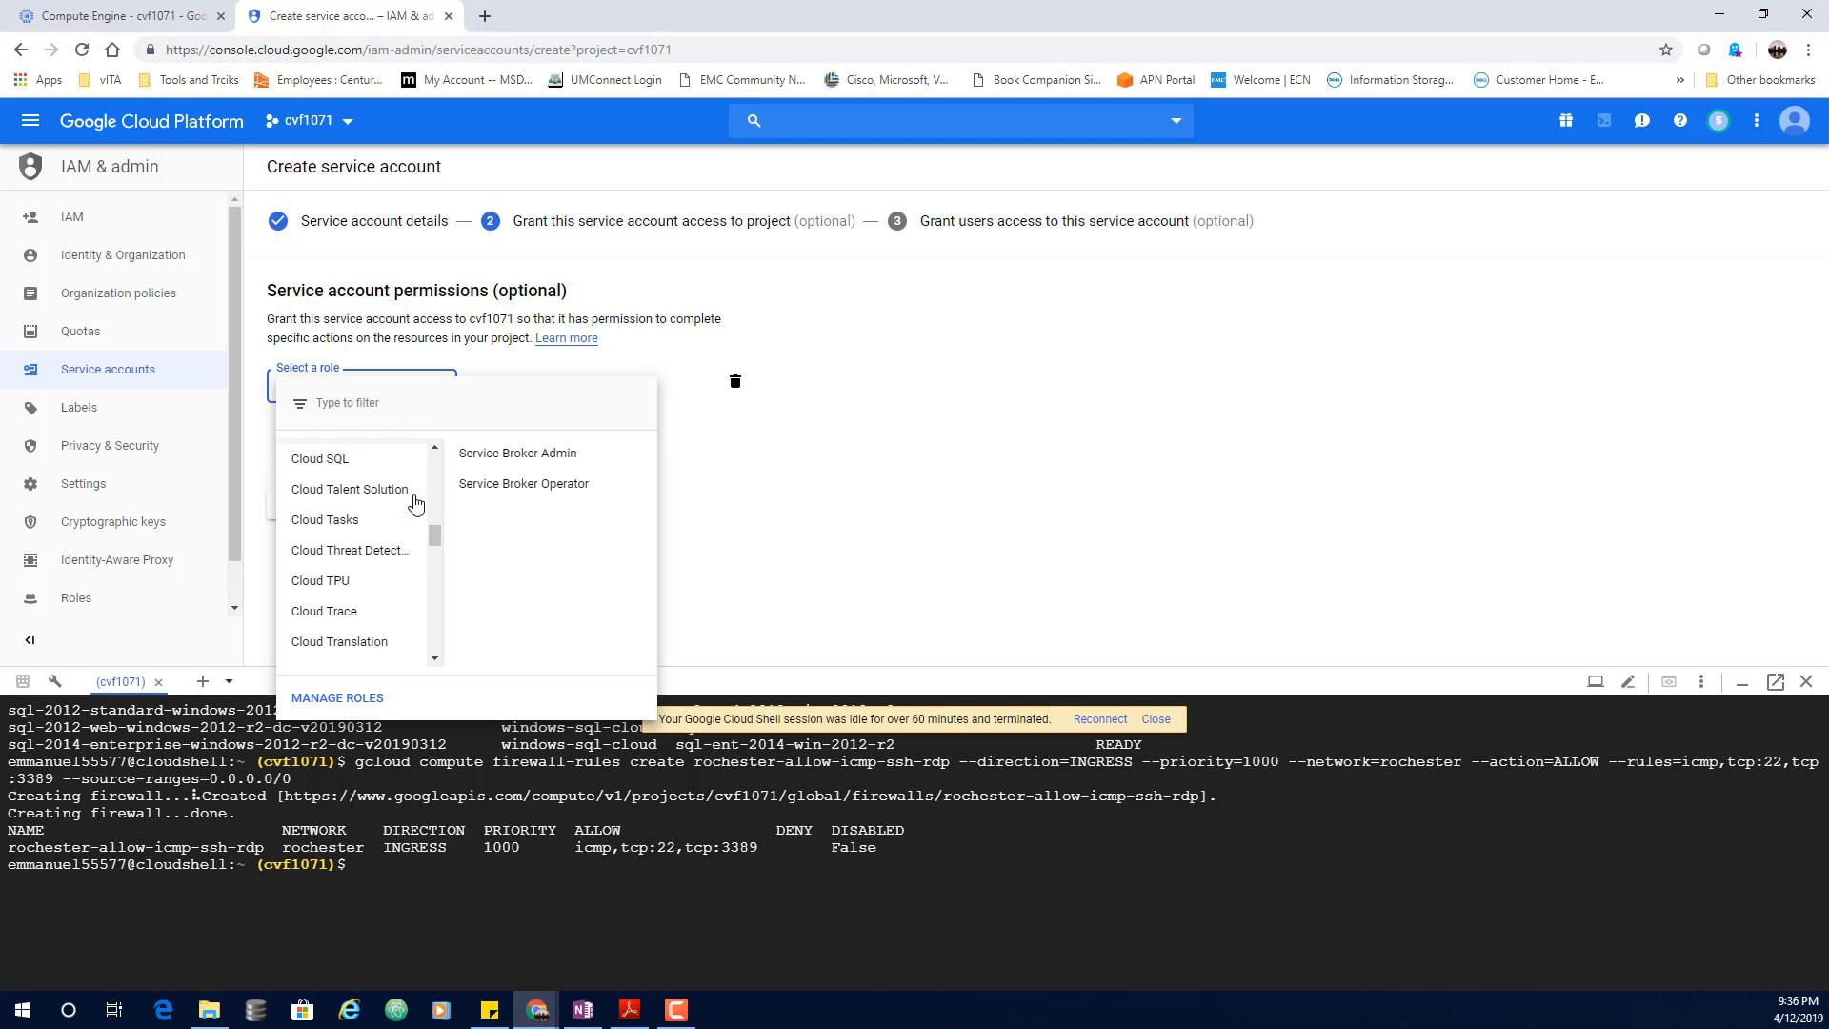
{"action": "scroll", "coordinate": [416, 503], "scroll_direction": "up", "scroll_amount": 1}
{"action": "scroll", "coordinate": [413, 507], "scroll_direction": "down", "scroll_amount": 4}
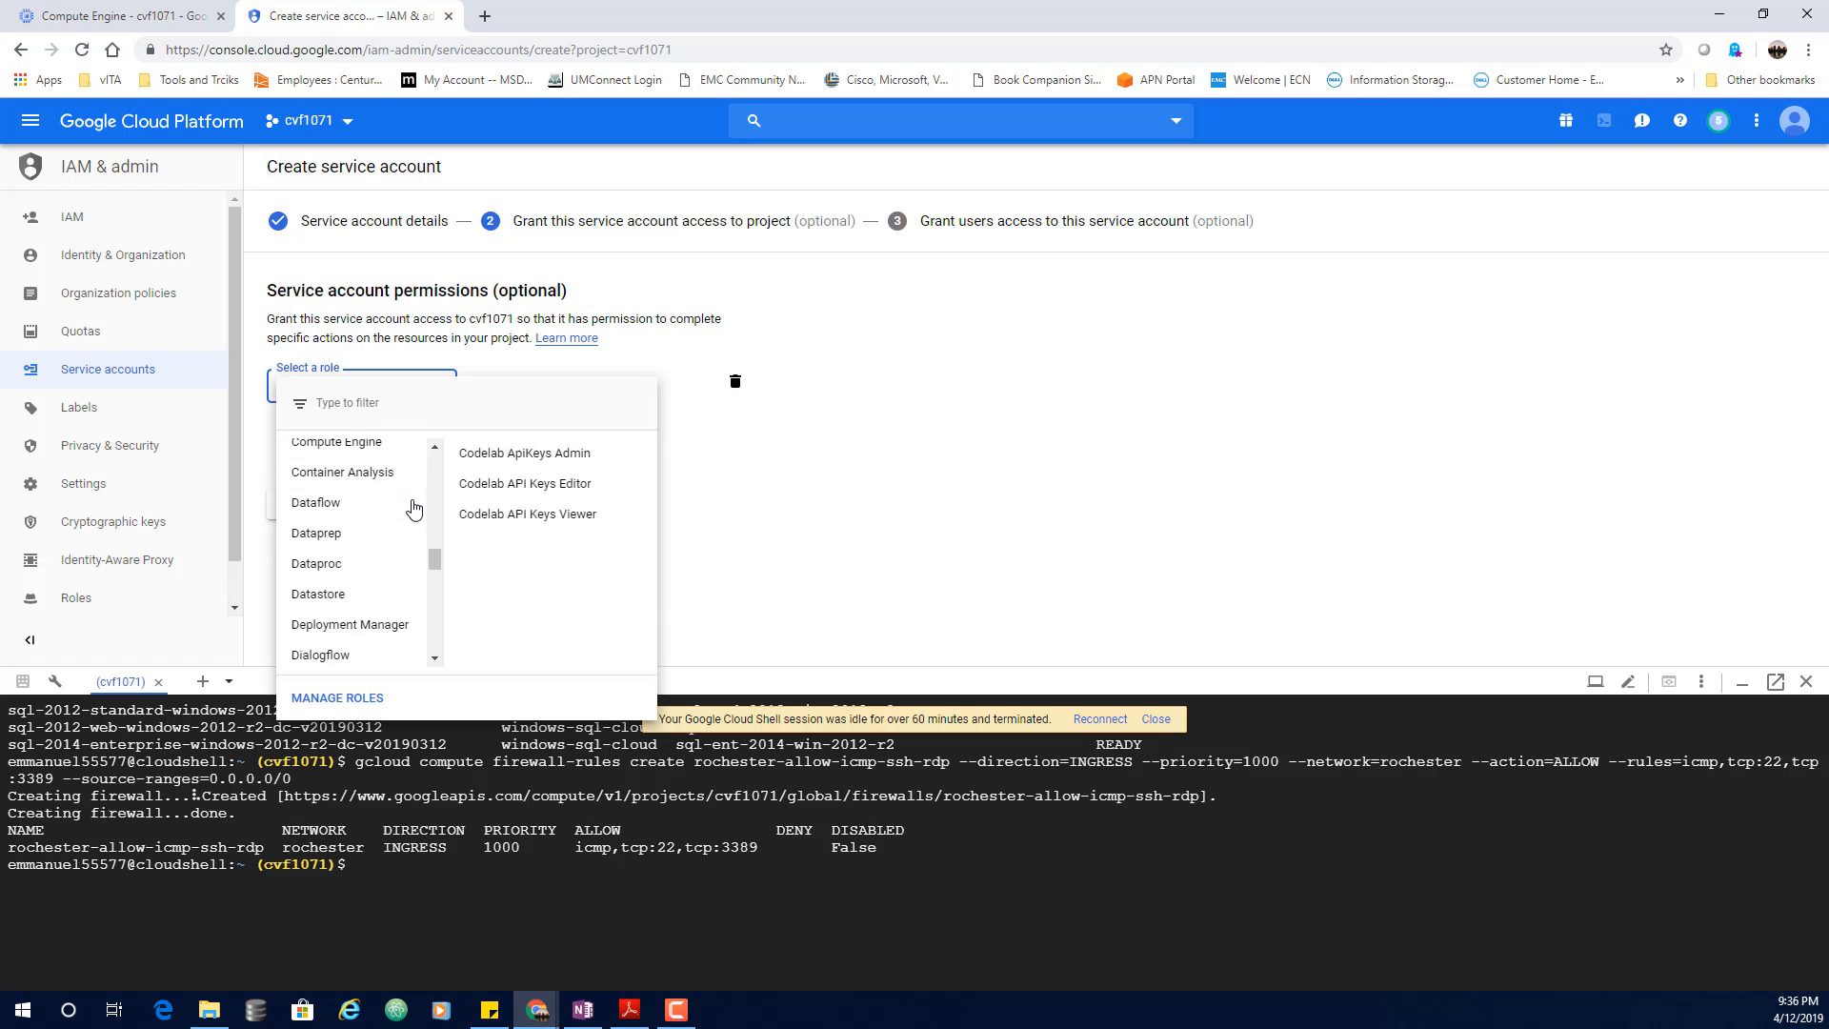
{"action": "scroll", "coordinate": [414, 510], "scroll_direction": "down", "scroll_amount": 3}
{"action": "scroll", "coordinate": [414, 513], "scroll_direction": "up", "scroll_amount": 3}
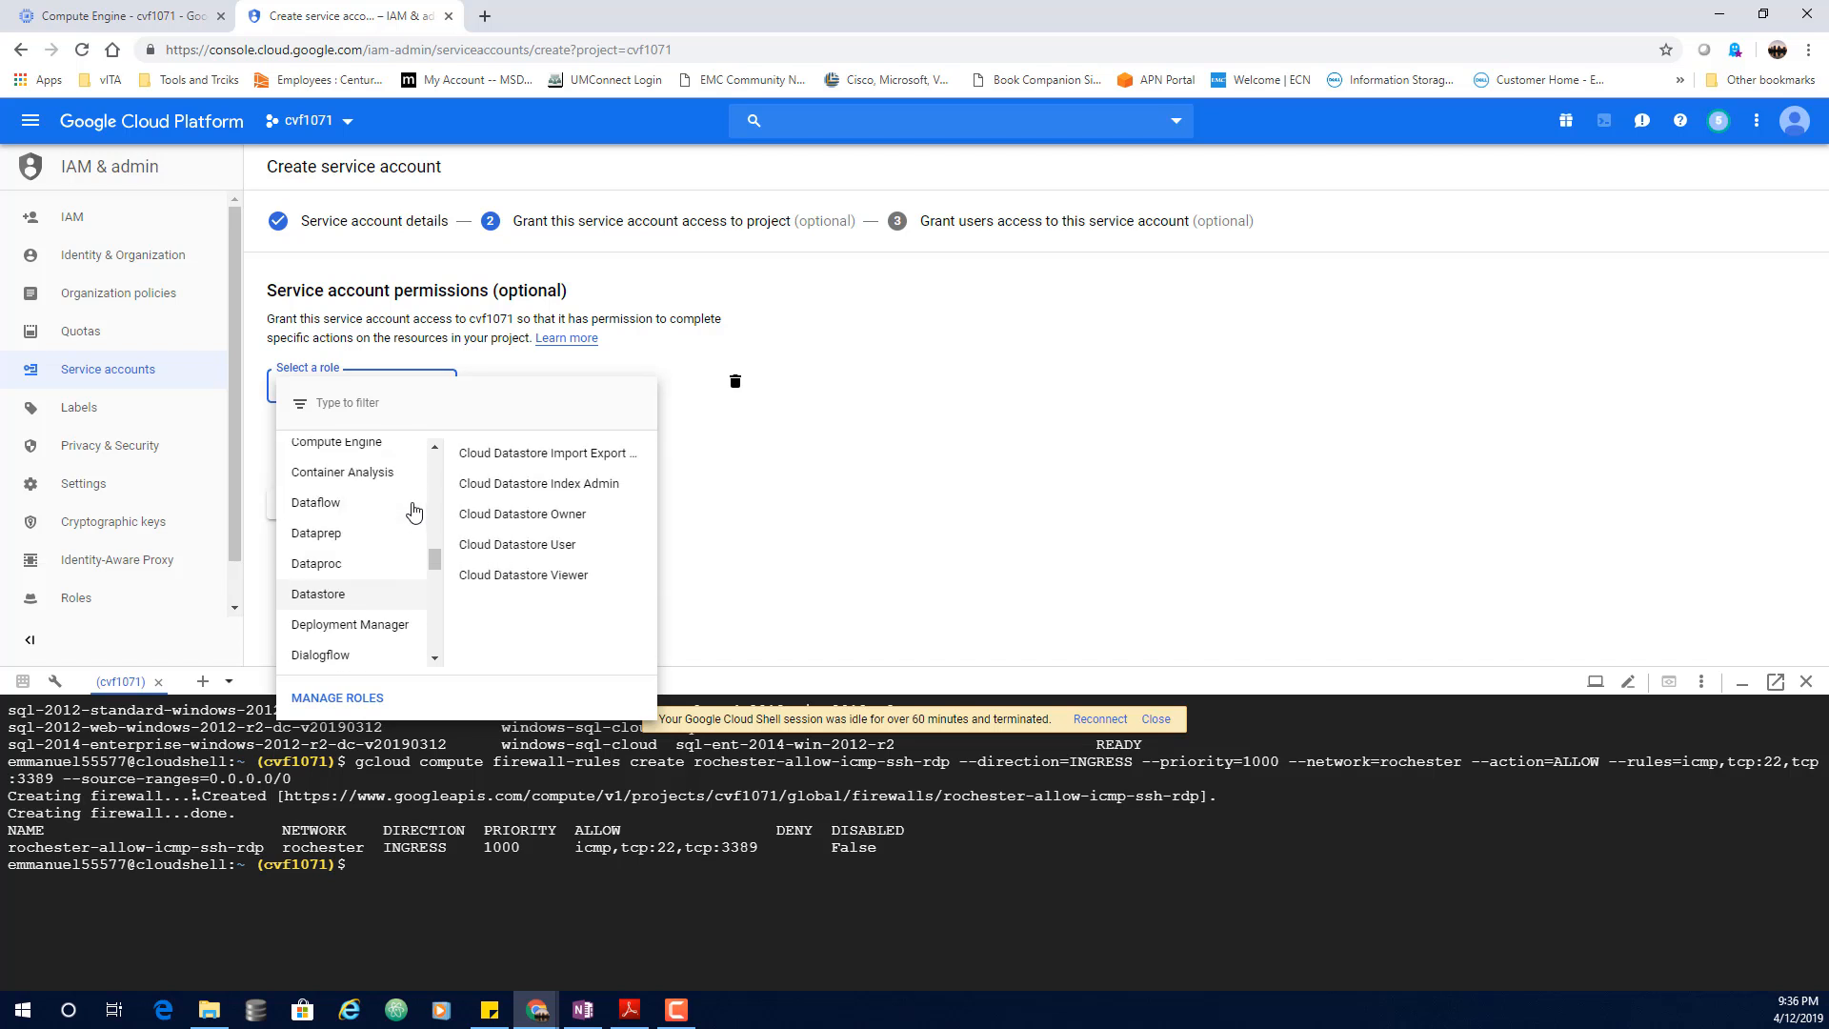
{"action": "scroll", "coordinate": [414, 512], "scroll_direction": "up", "scroll_amount": 1}
{"action": "mouse_move", "coordinate": [360, 540]}
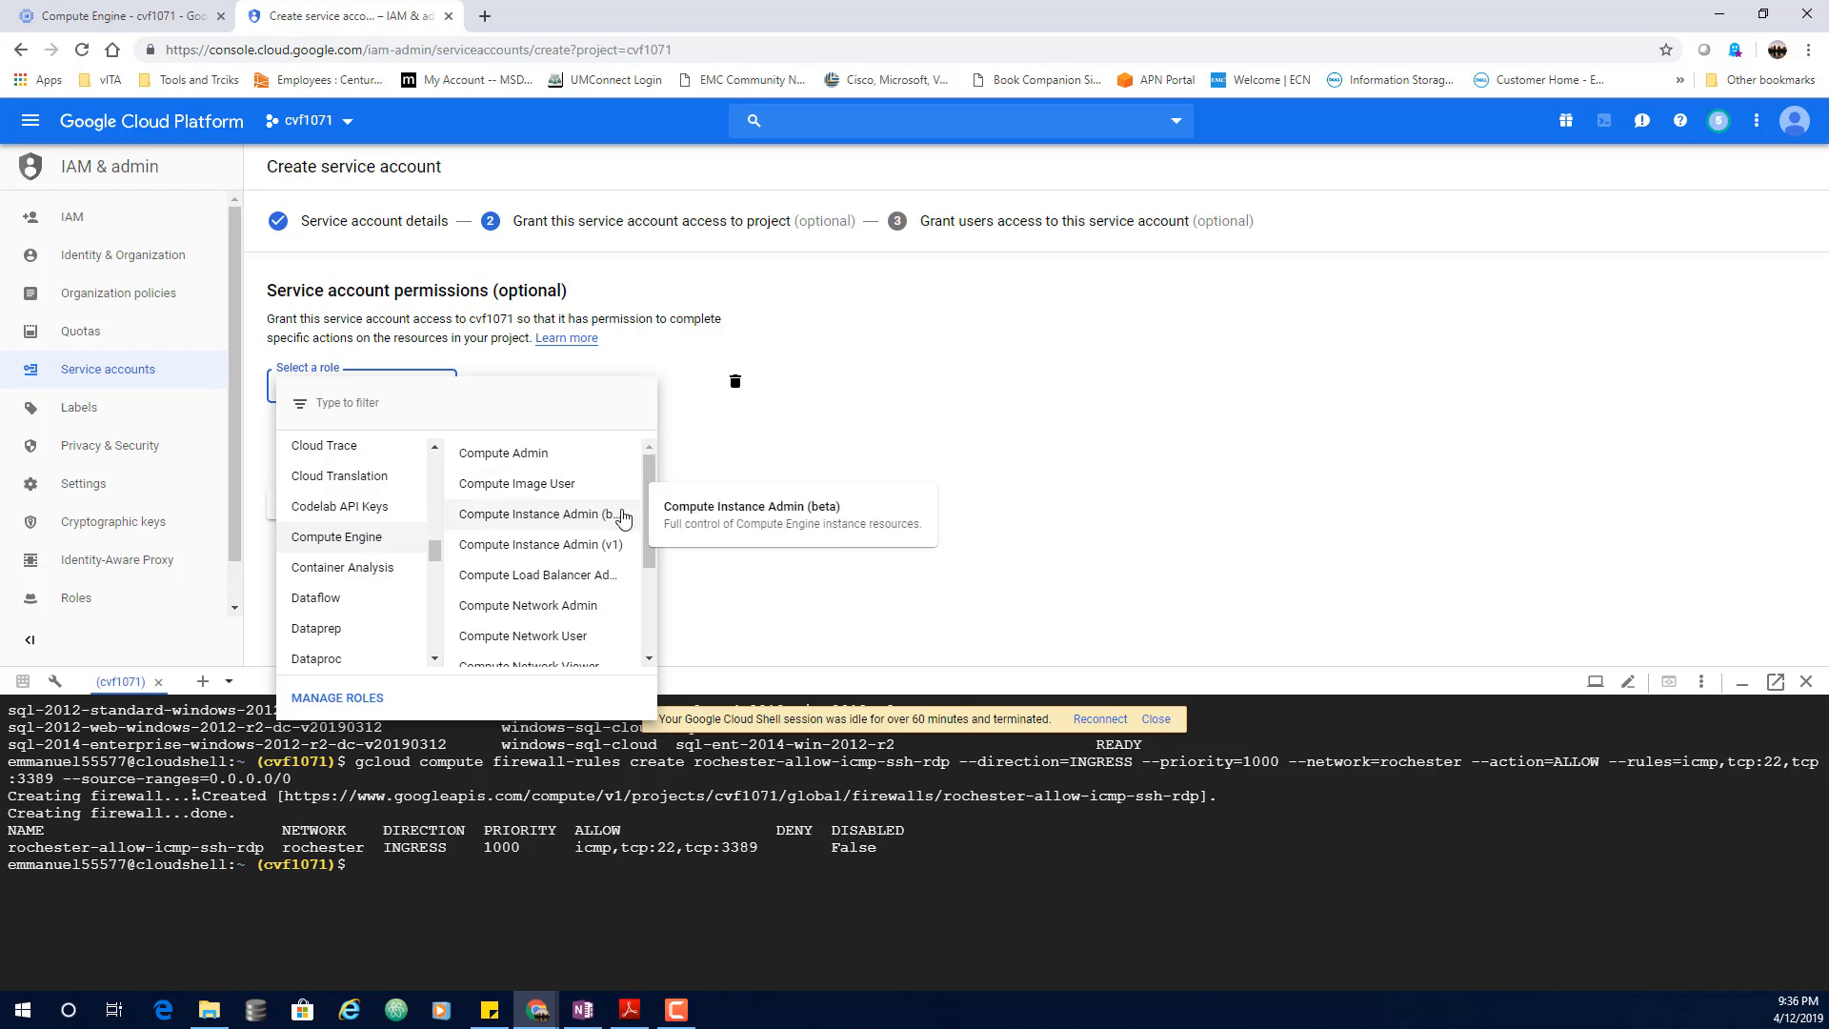
{"action": "scroll", "coordinate": [618, 535], "scroll_direction": "down", "scroll_amount": 1}
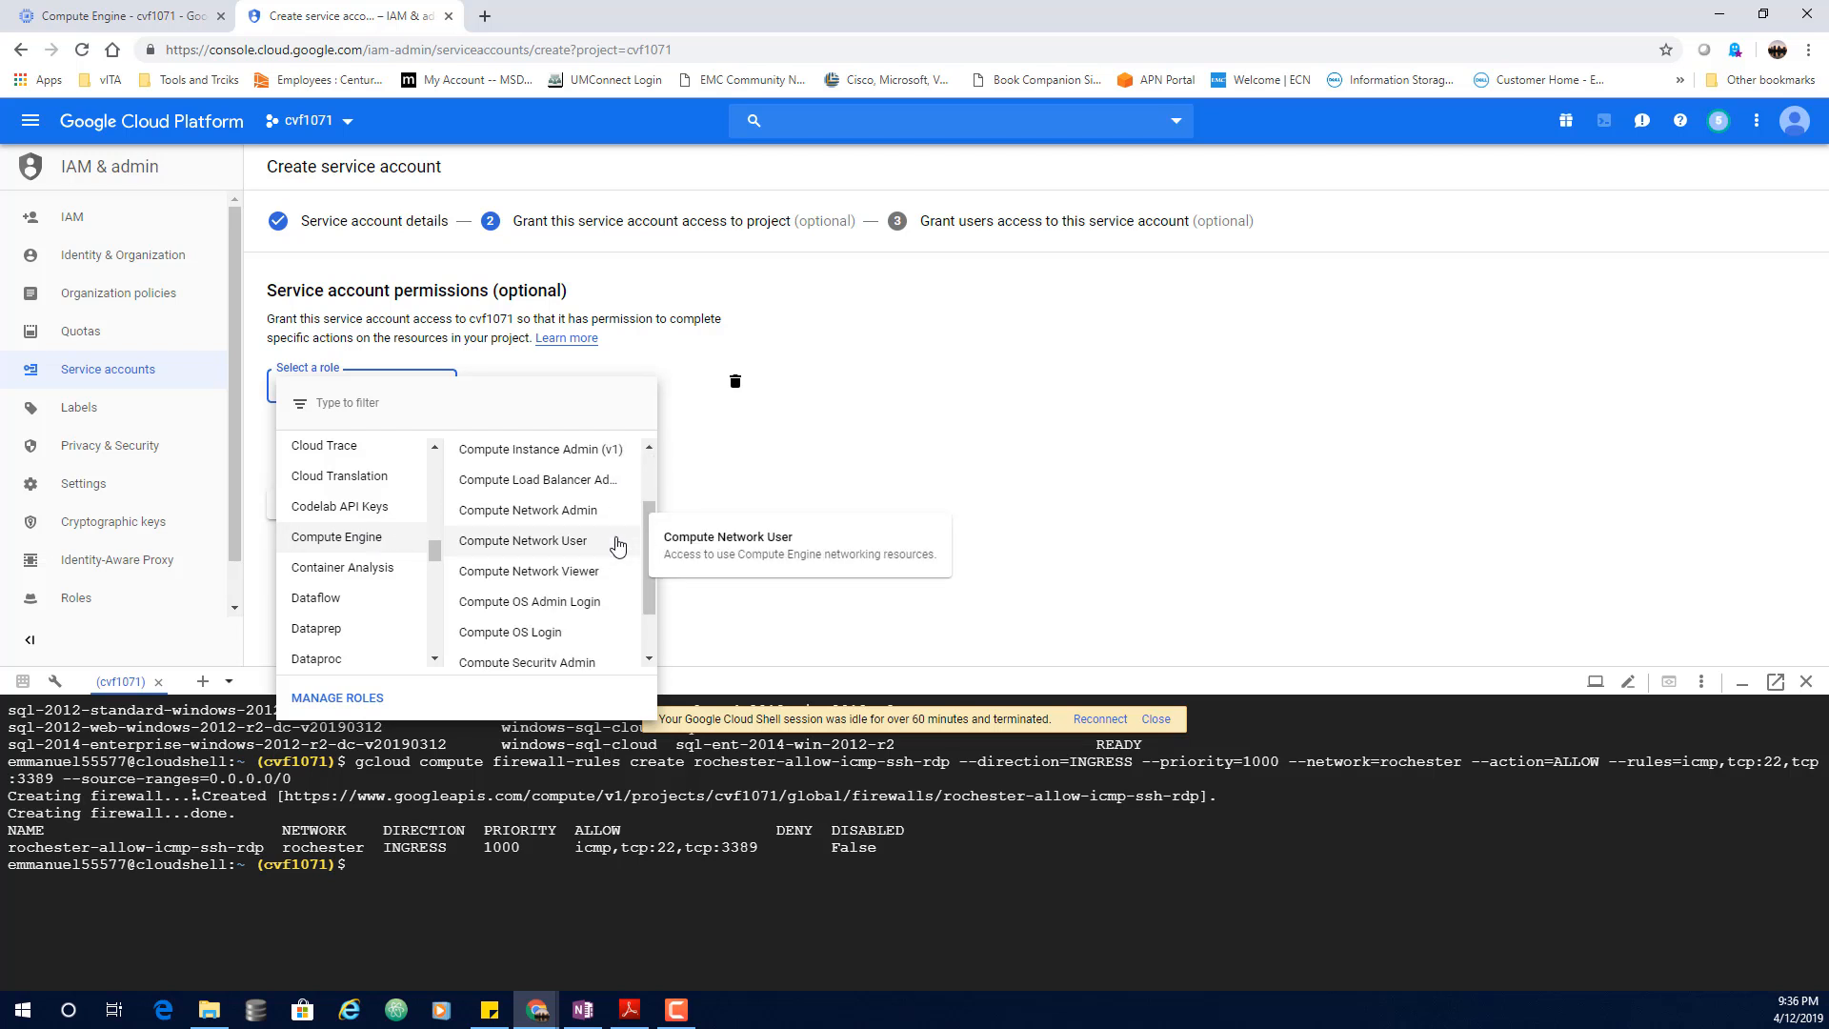
{"action": "left_click", "coordinate": [557, 520]}
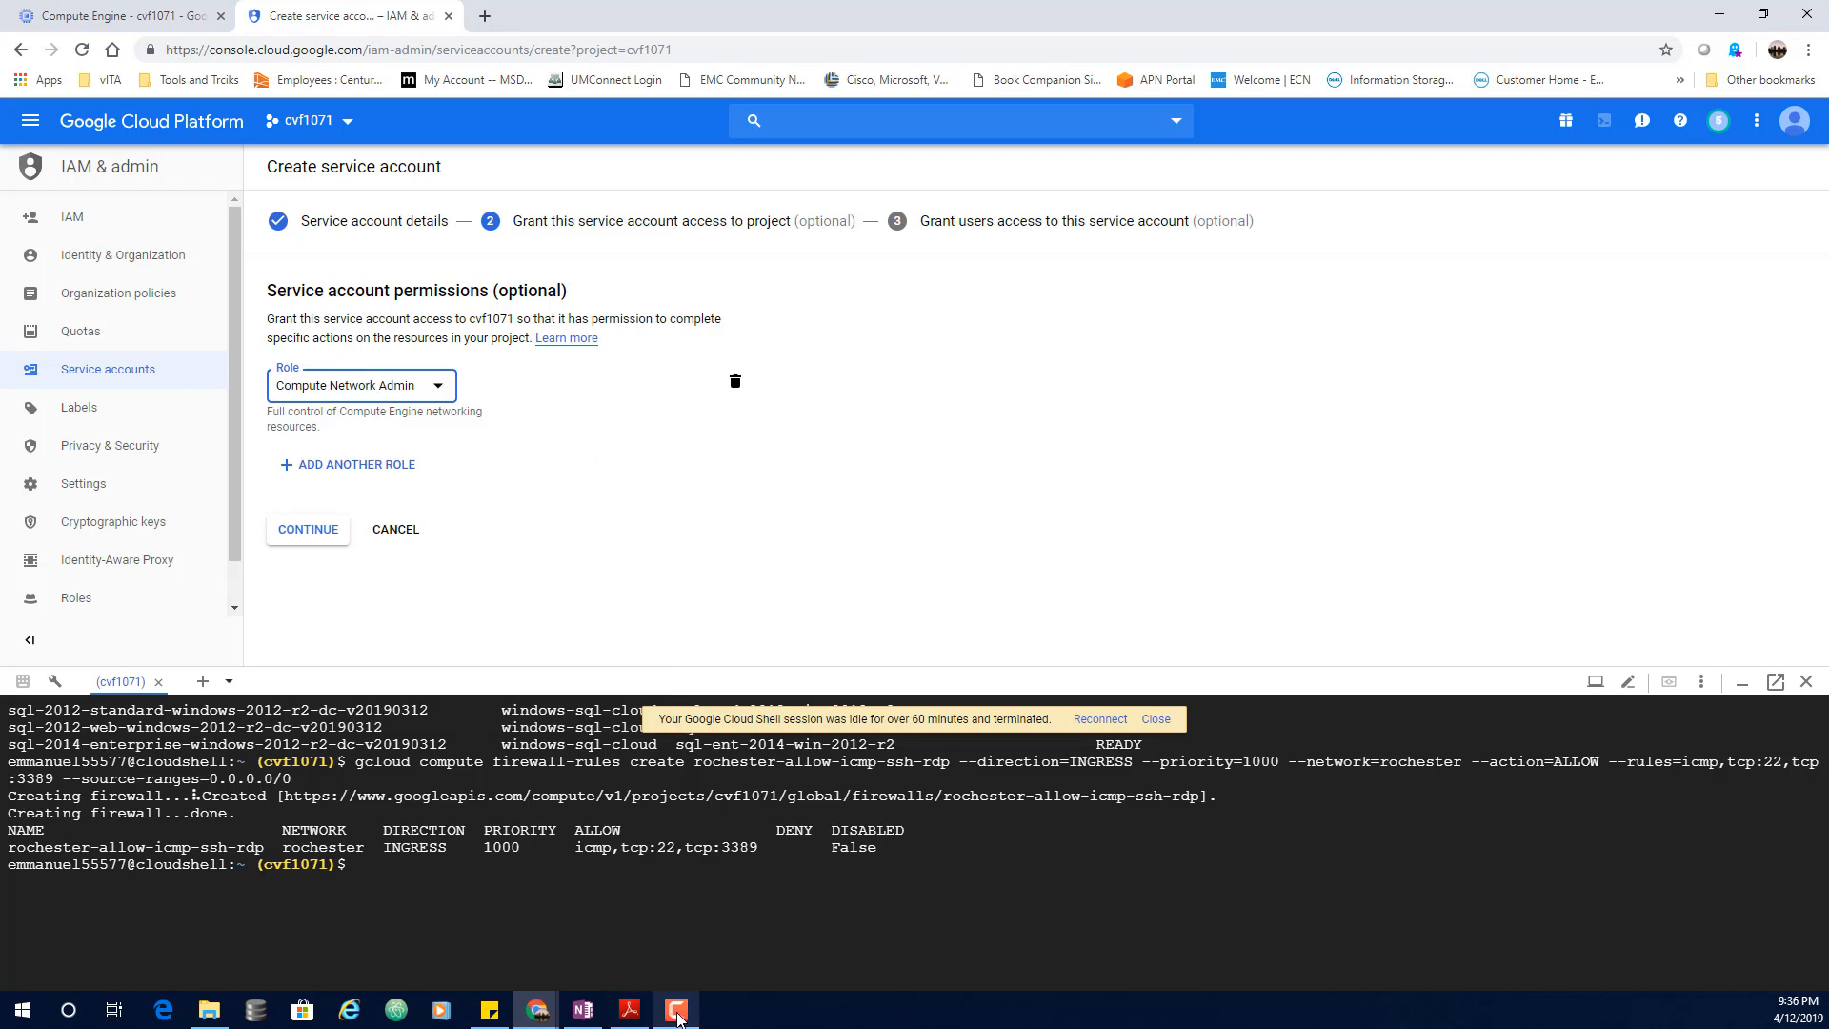
{"action": "mouse_move", "coordinate": [546, 1017]}
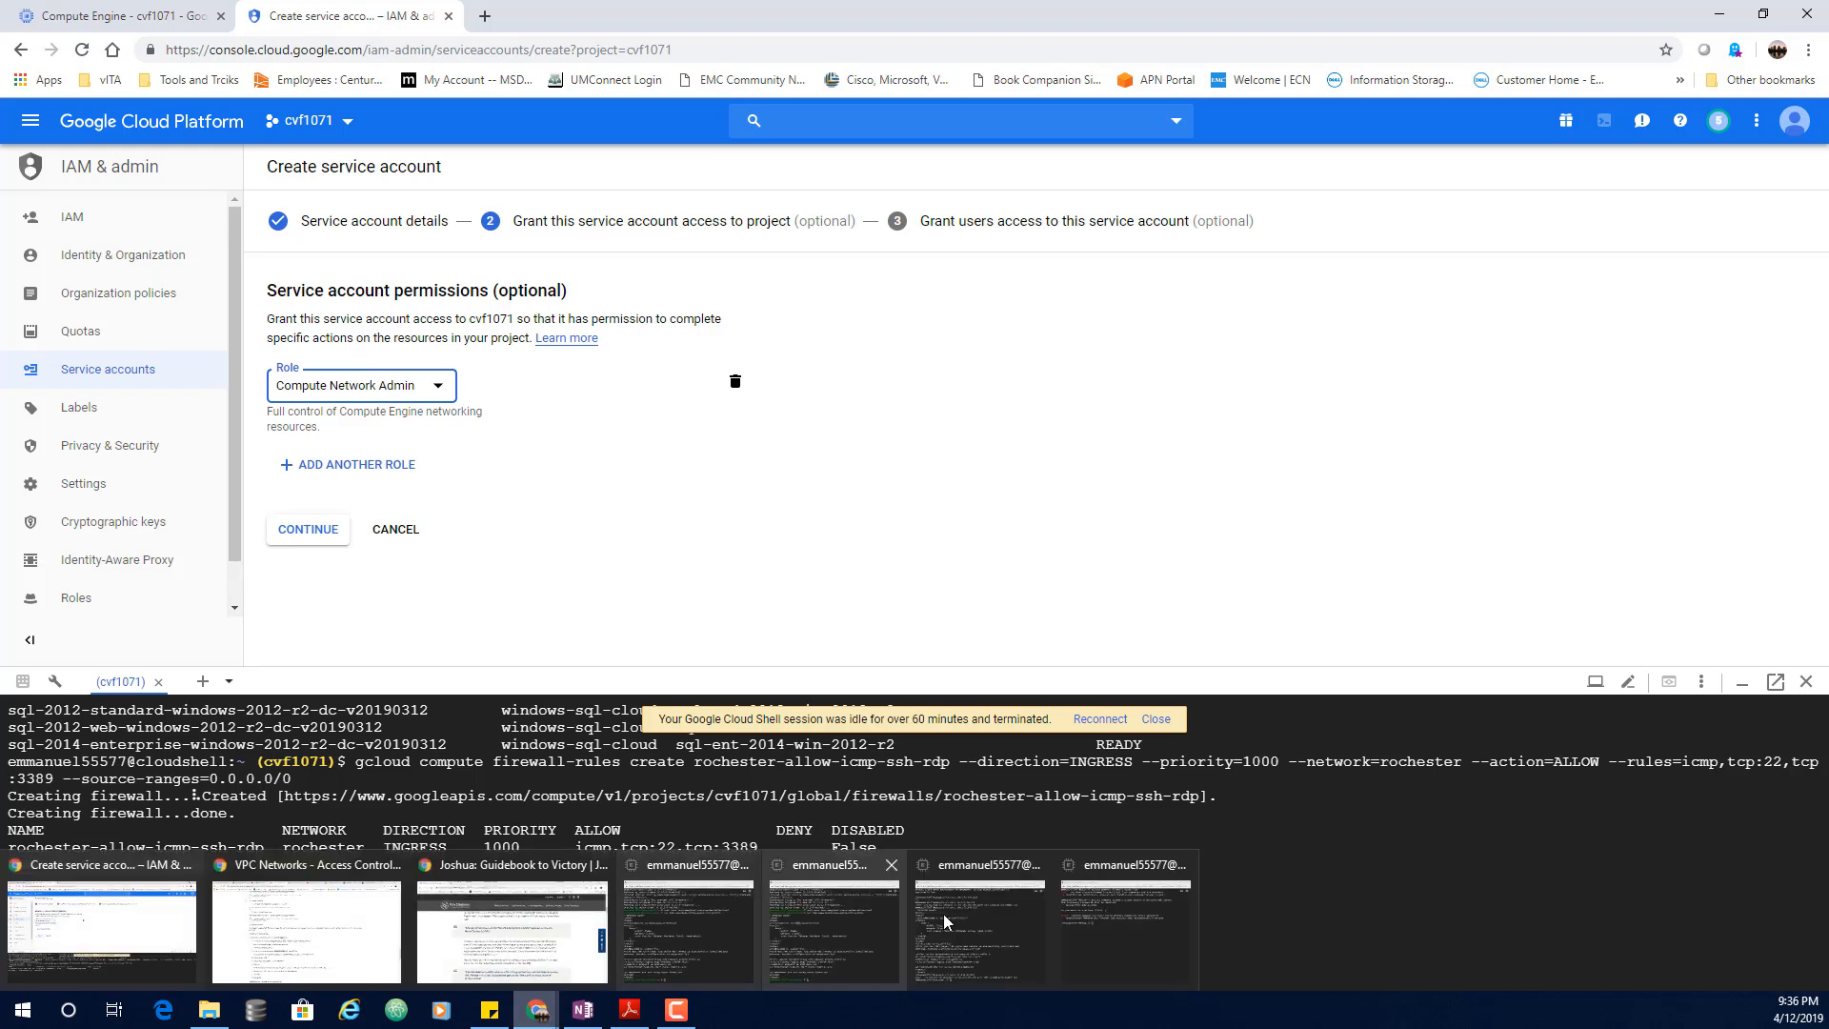
{"action": "left_click", "coordinate": [1110, 913]}
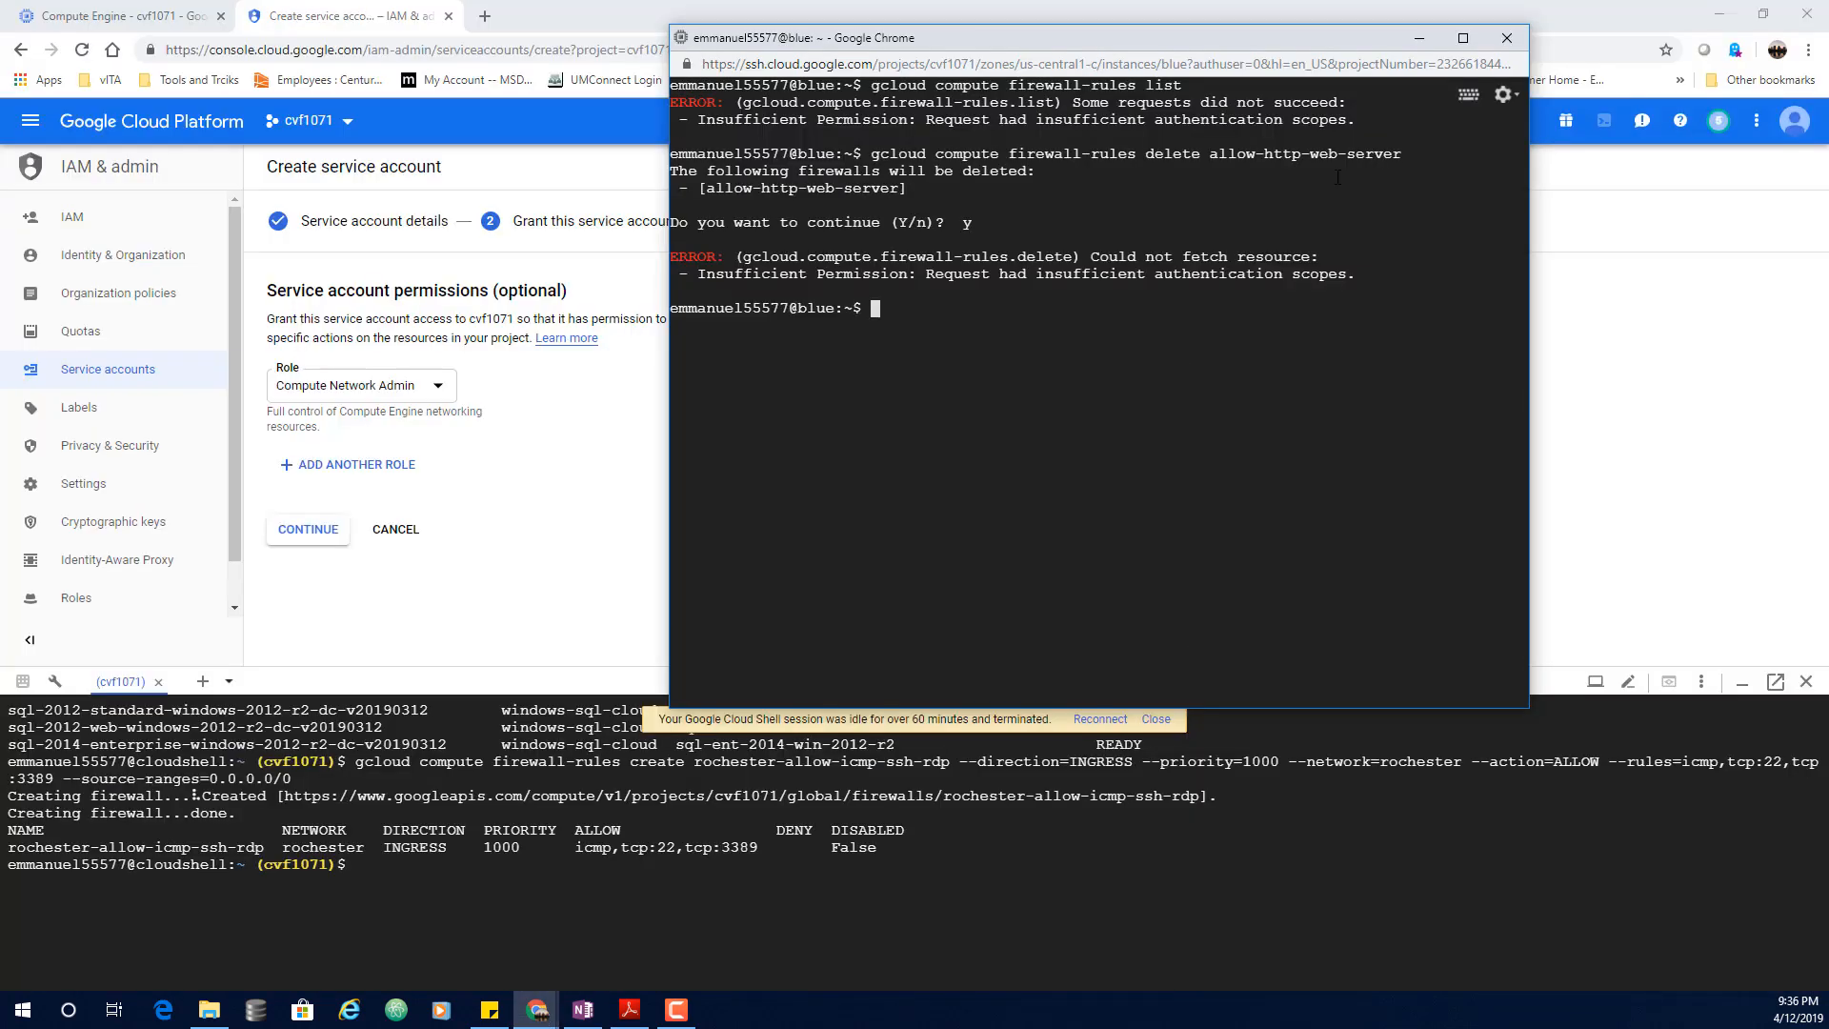
{"action": "scroll", "coordinate": [1132, 178], "scroll_direction": "up", "scroll_amount": 6}
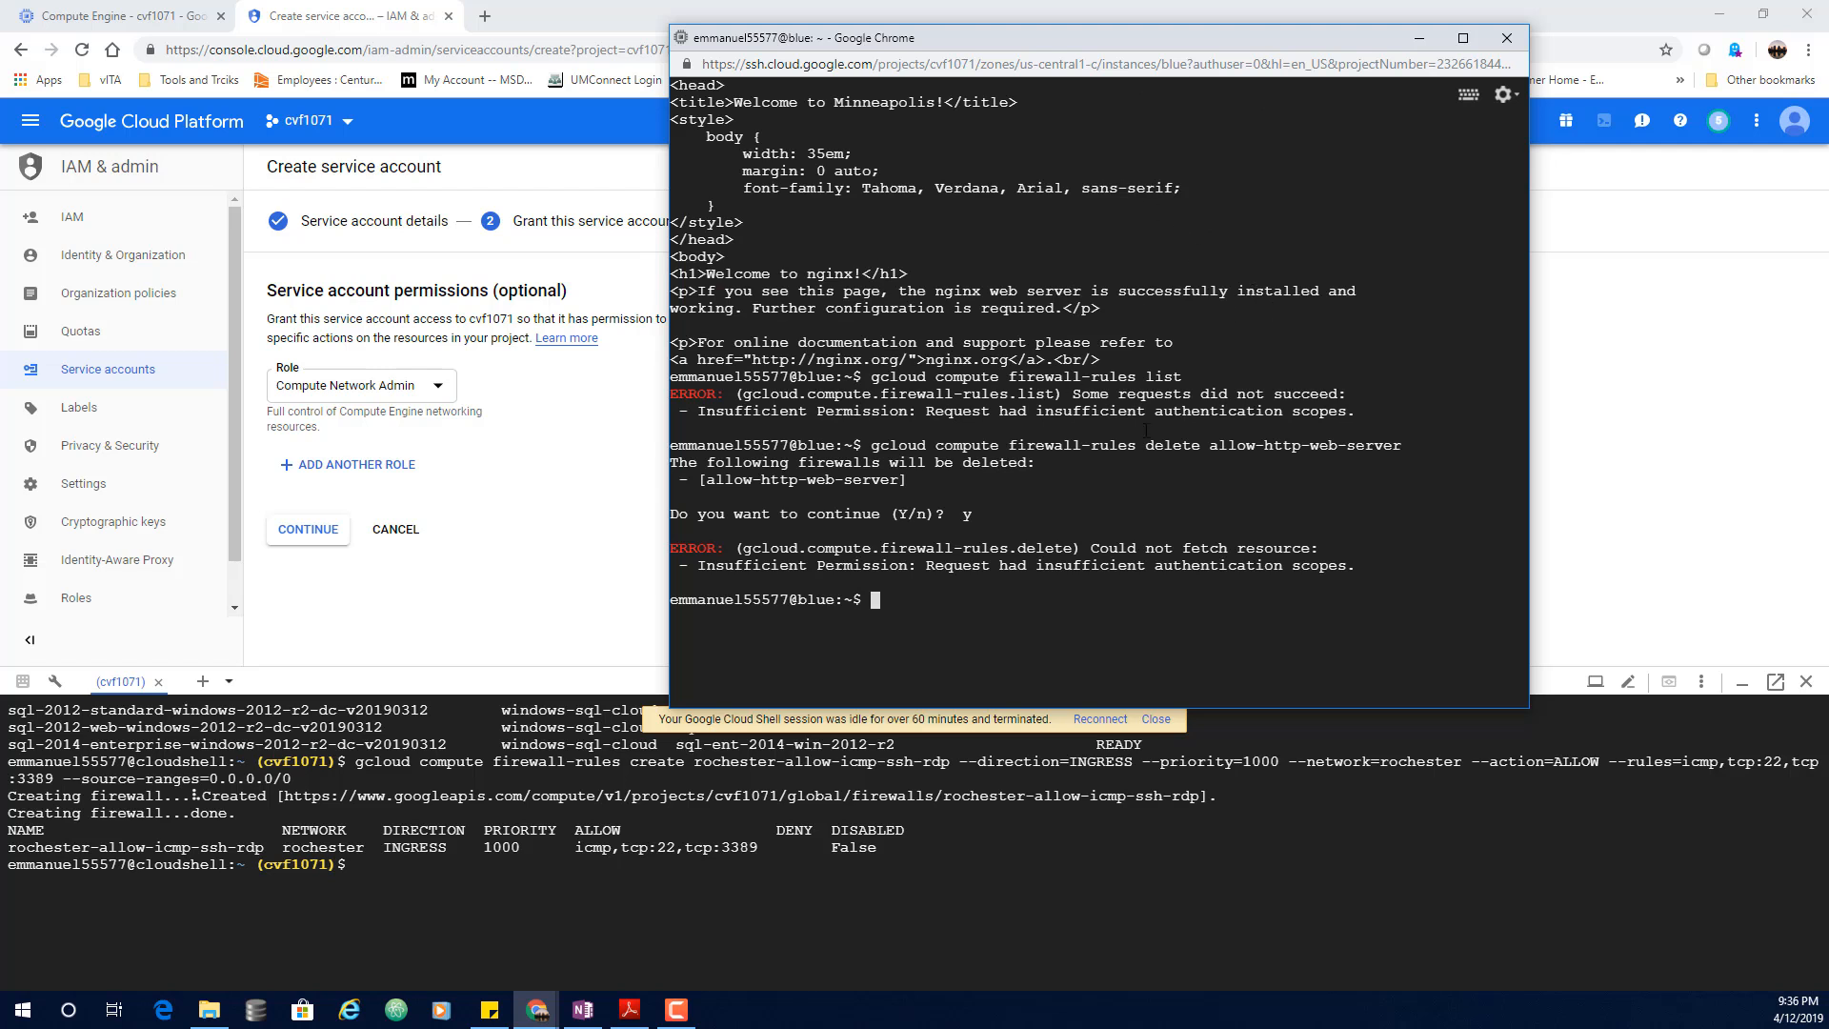
{"action": "scroll", "coordinate": [1169, 436], "scroll_direction": "down", "scroll_amount": 2}
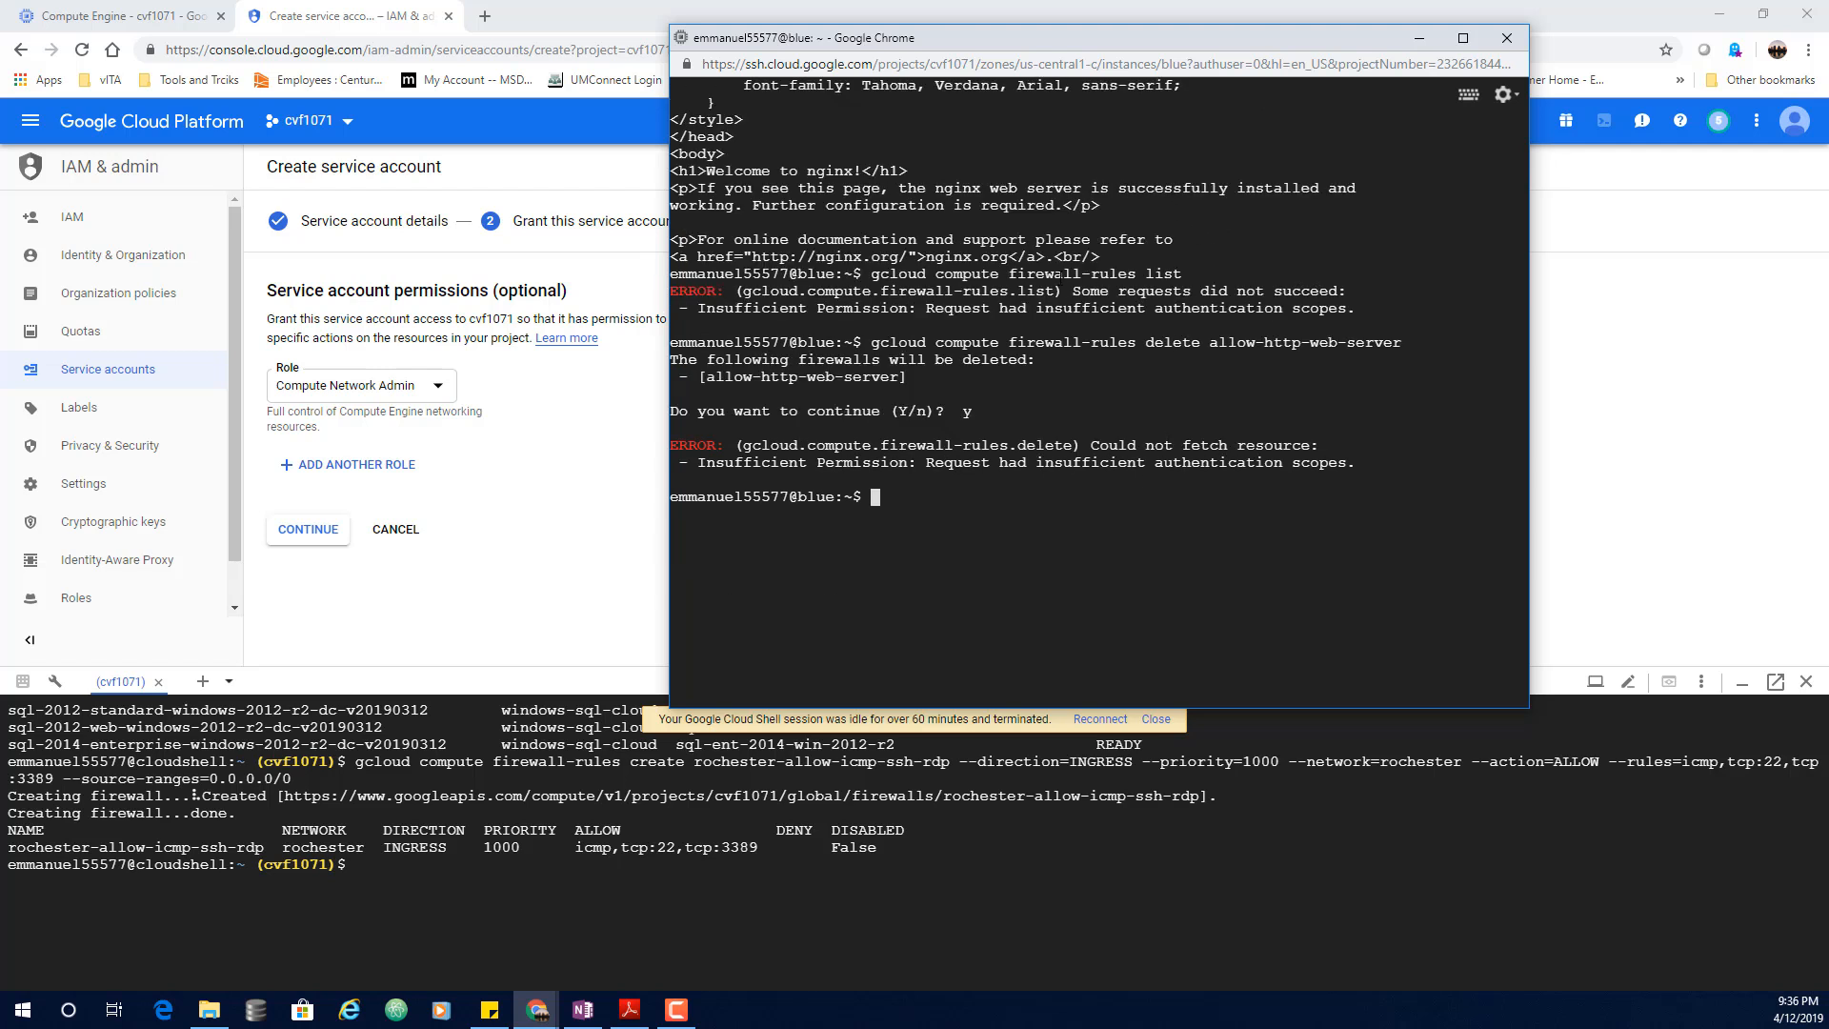
{"action": "left_click_drag", "start_coordinate": [880, 273], "coordinate": [1174, 270]}
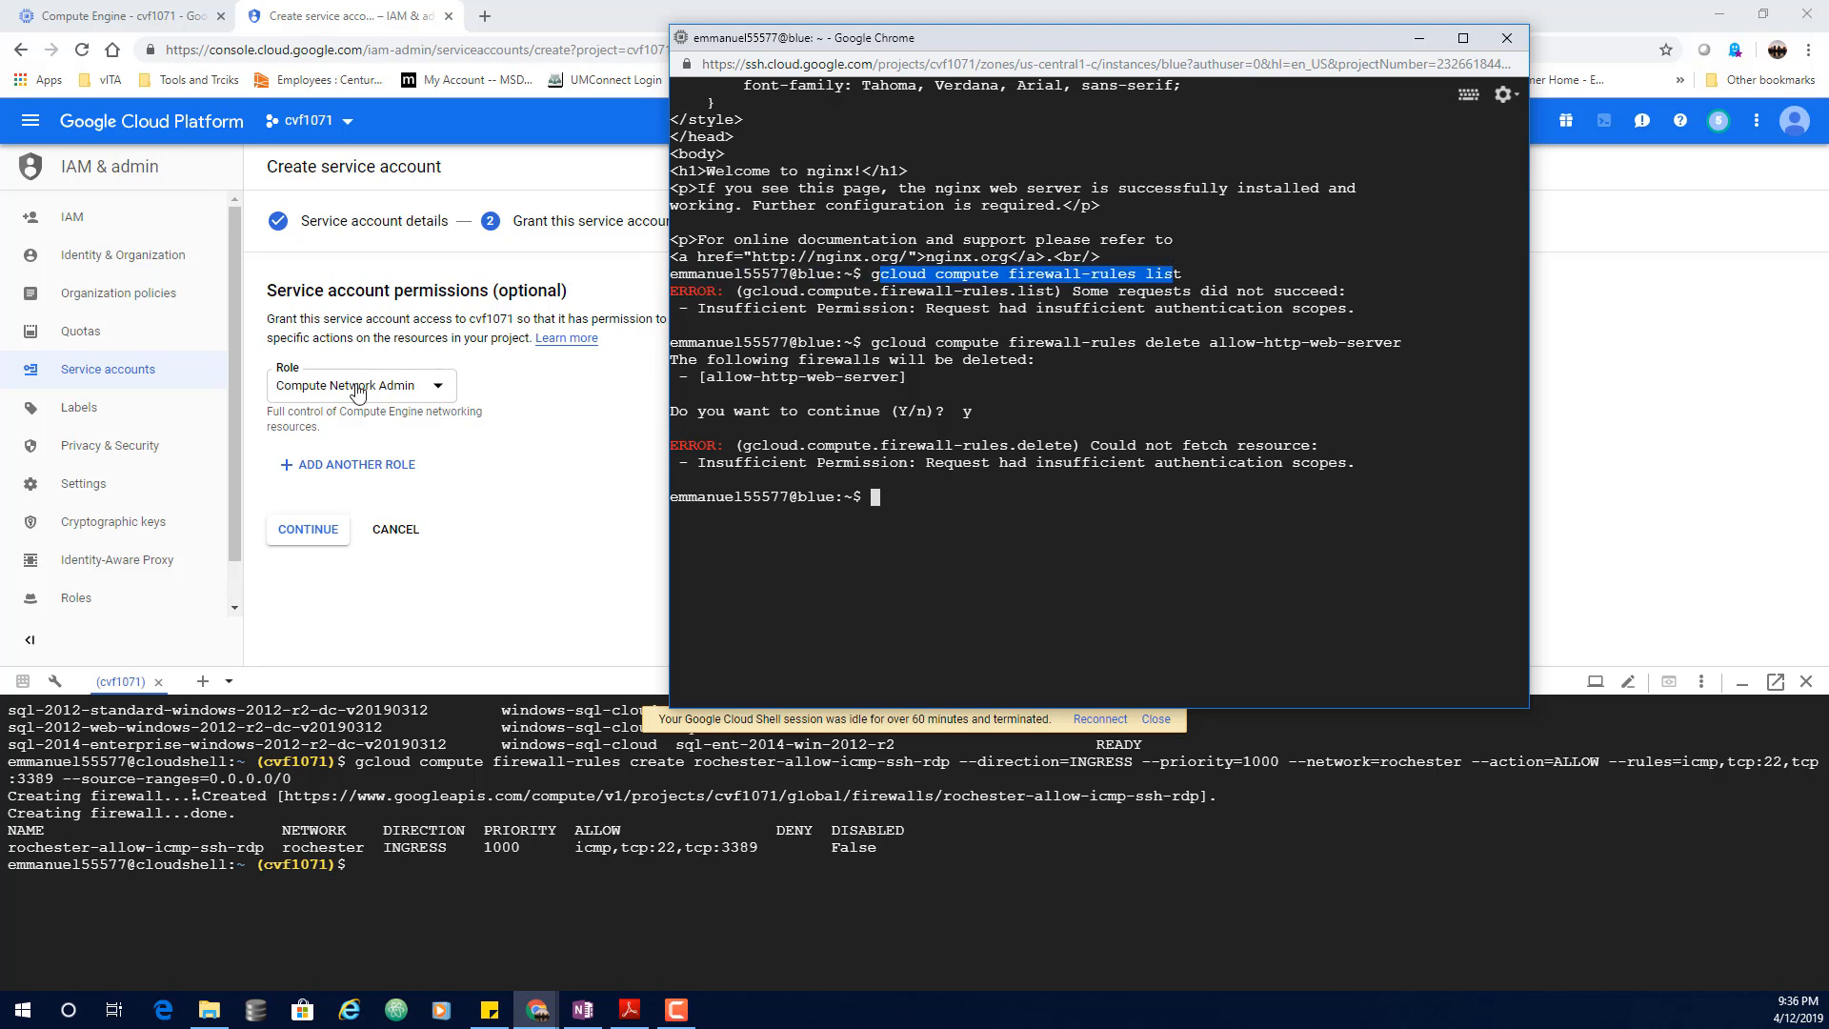
{"action": "left_click", "coordinate": [1418, 40]}
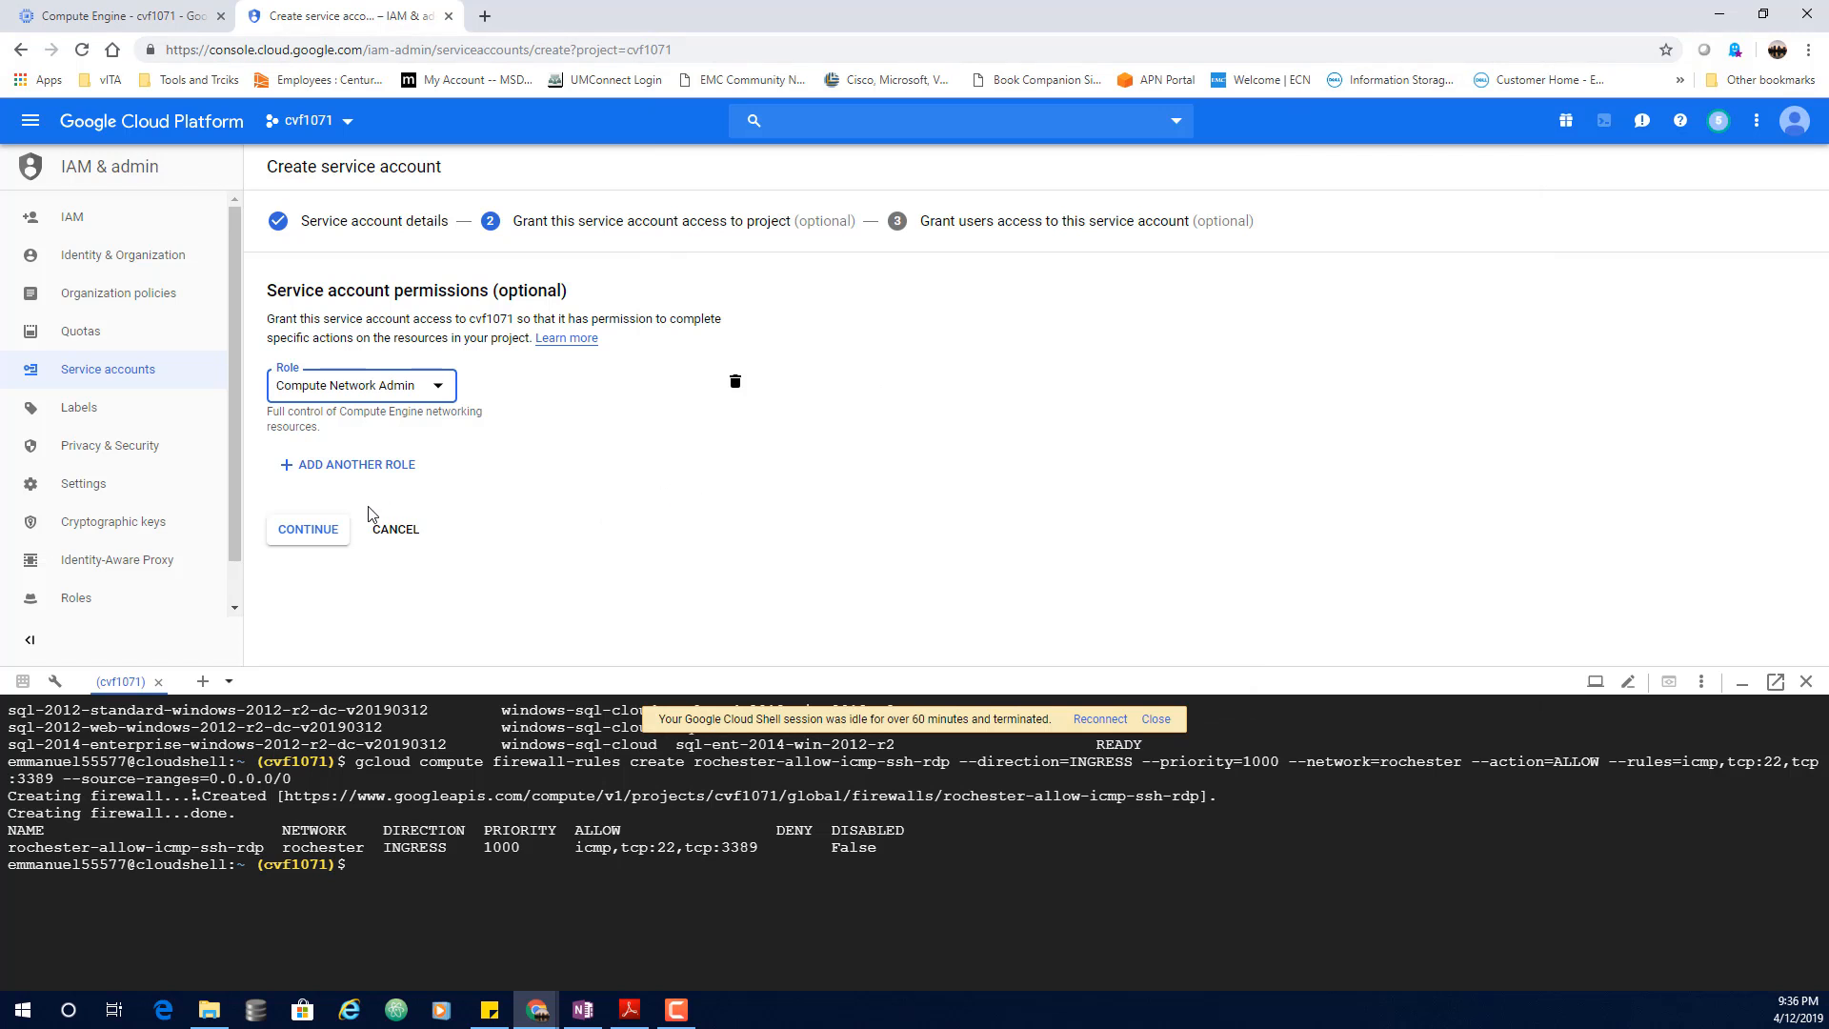
Step: Continue past the role step and generate a JSON private key for the service account
{"action": "left_click", "coordinate": [310, 535]}
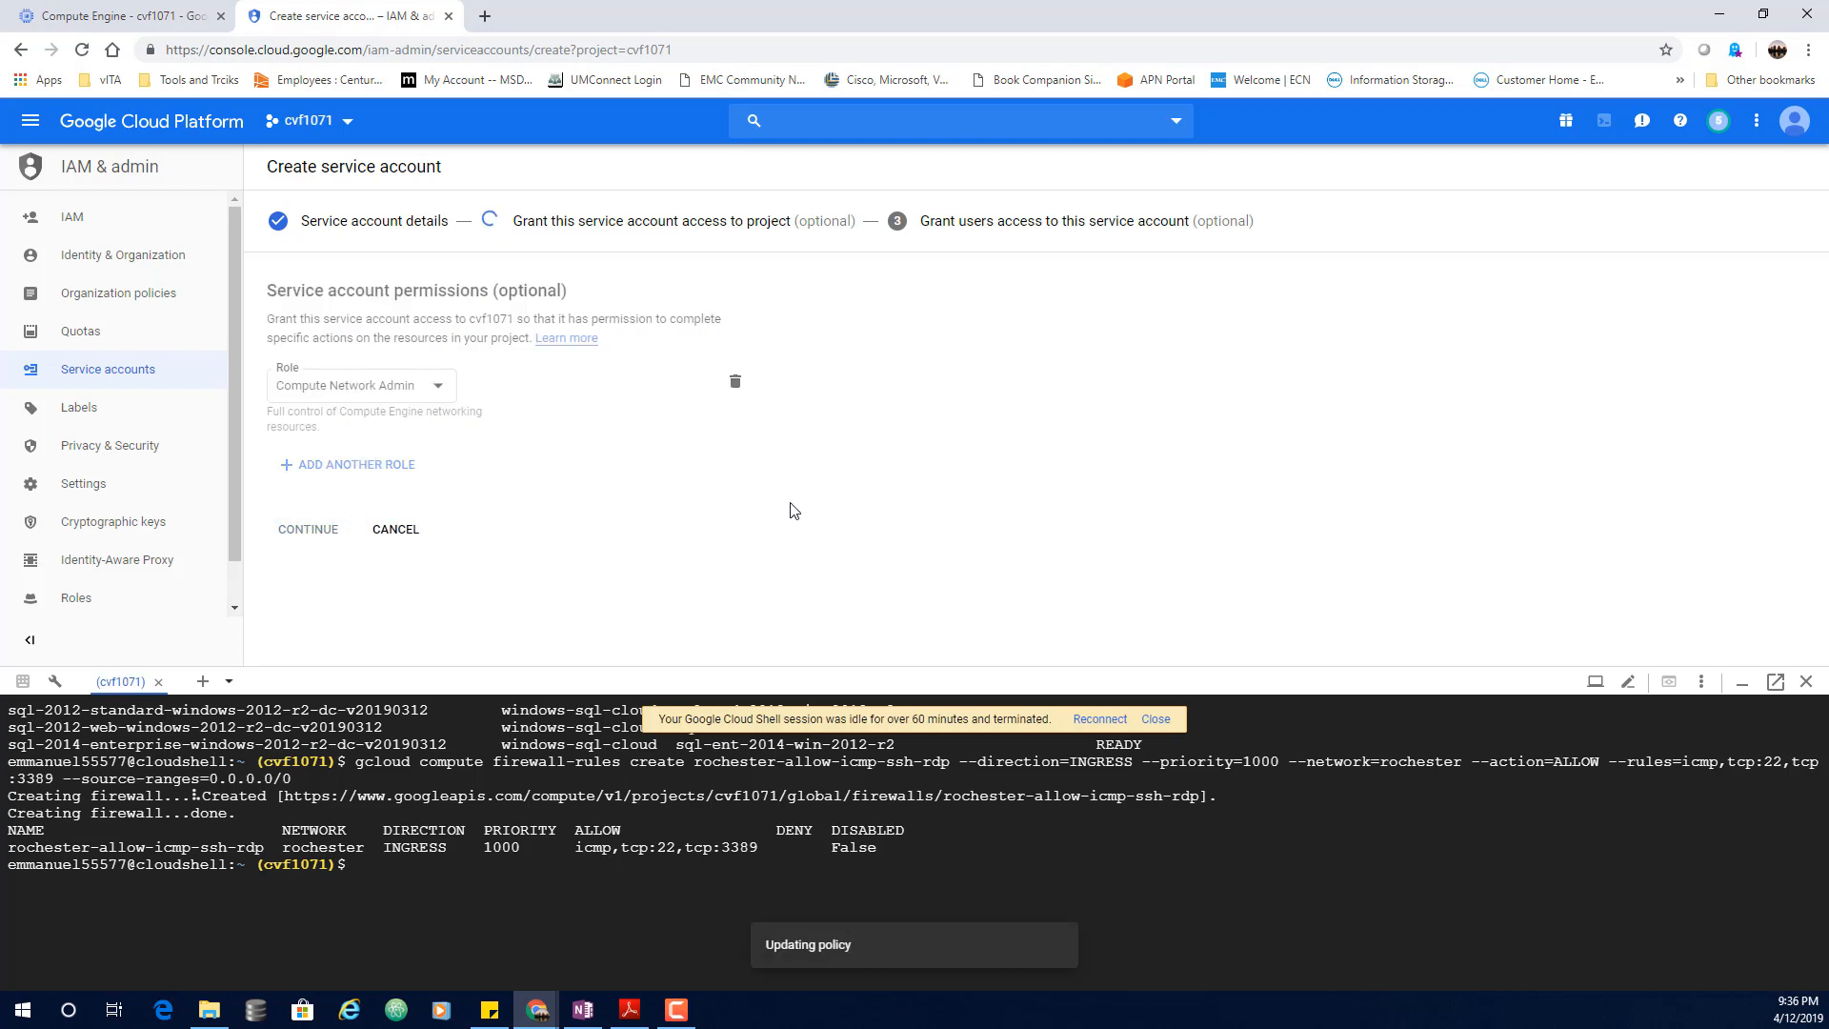
{"action": "scroll", "coordinate": [1072, 381], "scroll_direction": "down", "scroll_amount": 2}
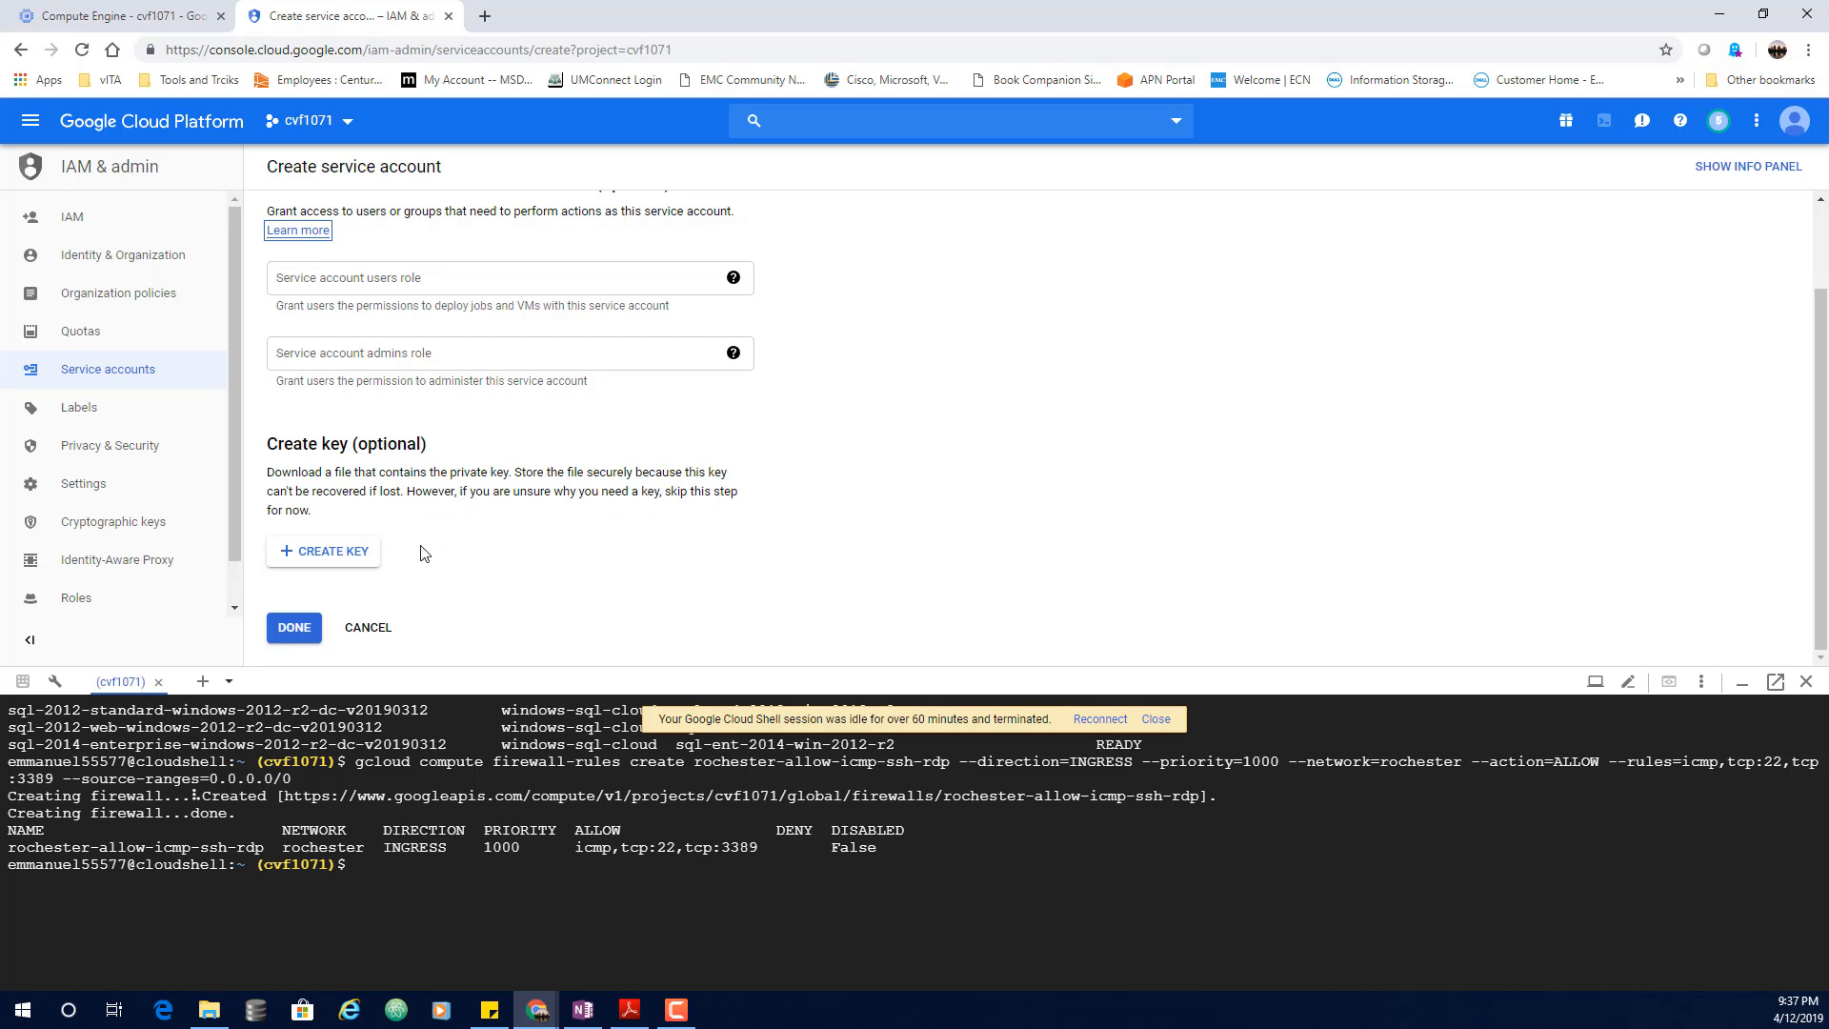
{"action": "left_click", "coordinate": [367, 553]}
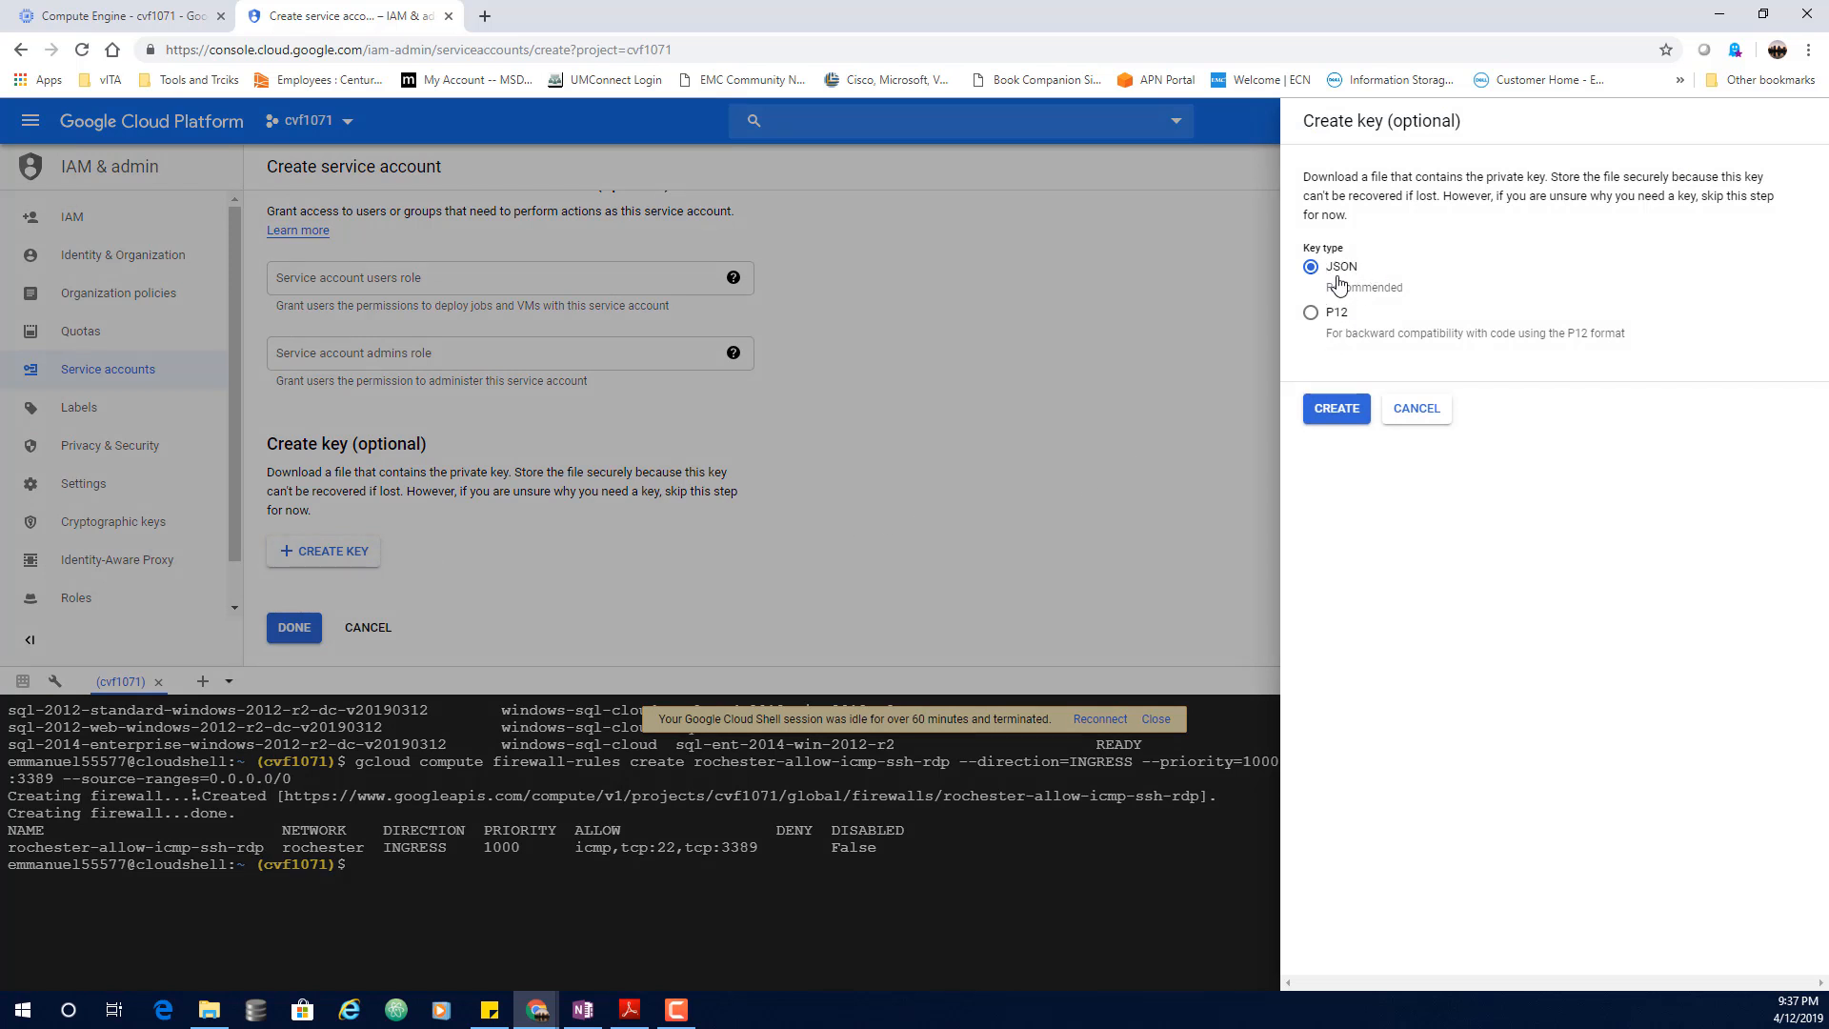
{"action": "left_click", "coordinate": [1334, 409]}
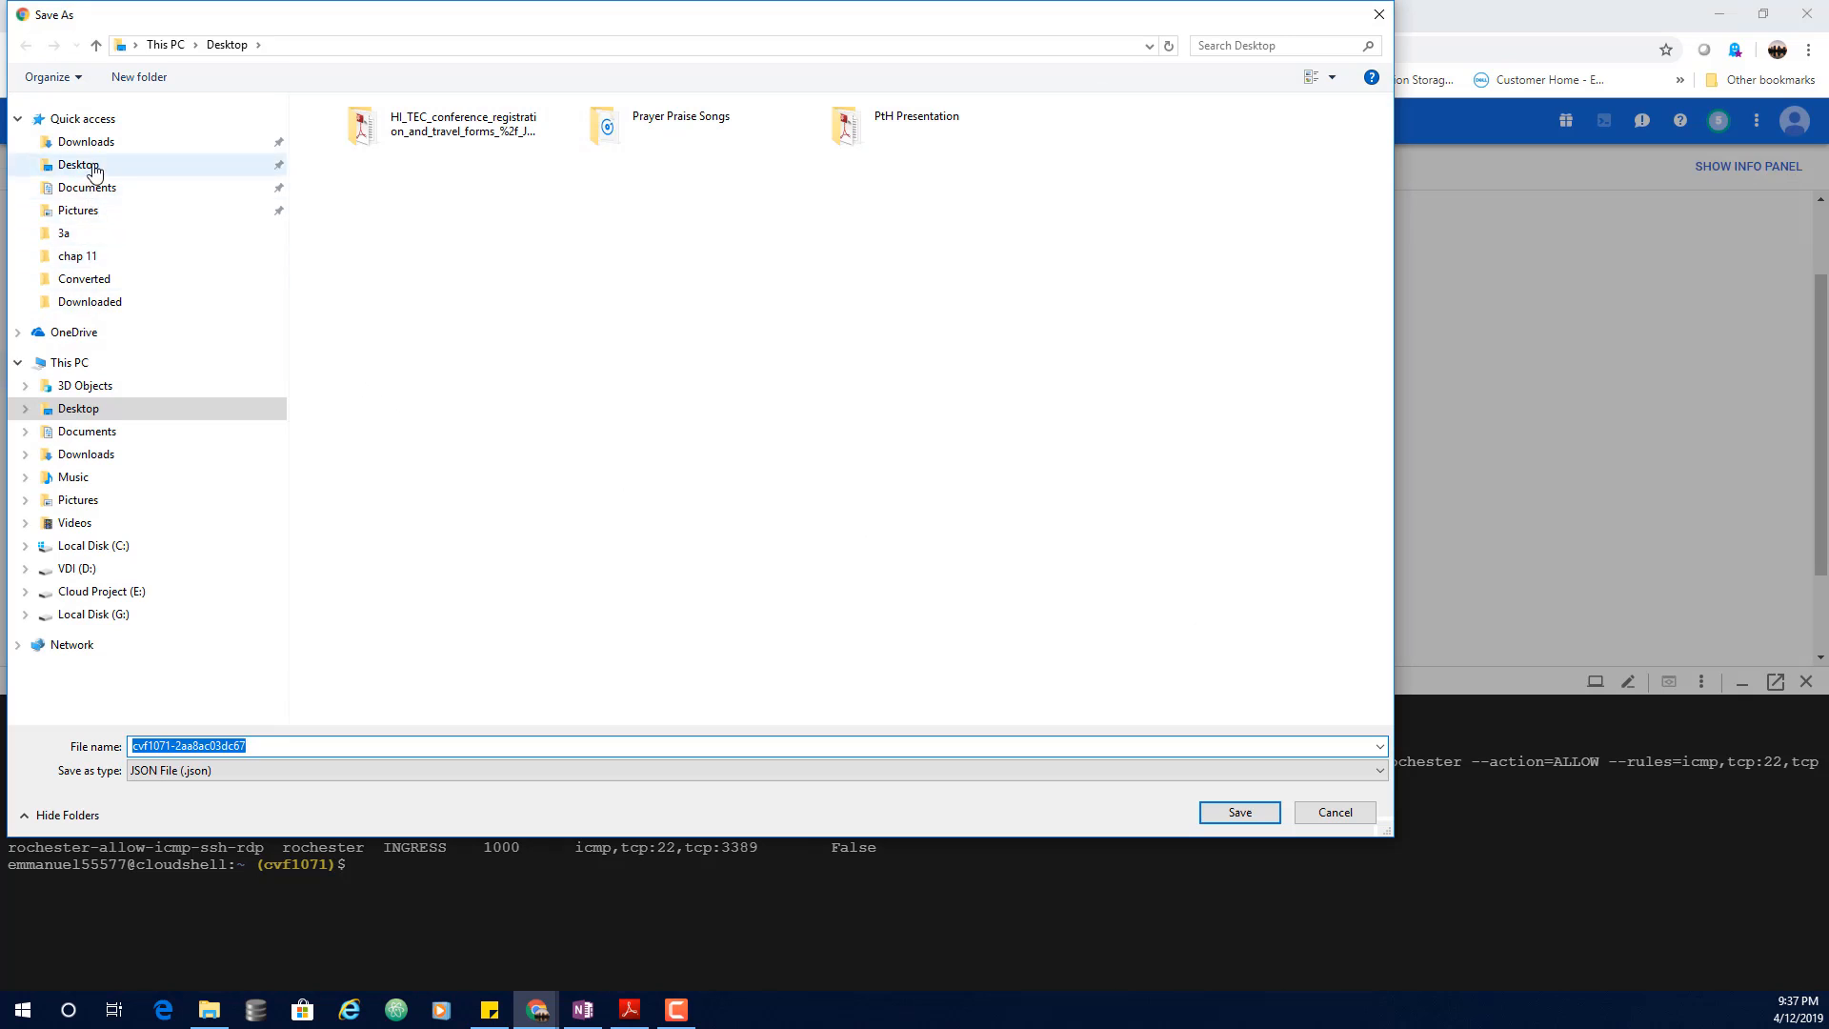
Step: Point the key download to the Desktop with the file name credentials
{"action": "left_click", "coordinate": [164, 167]}
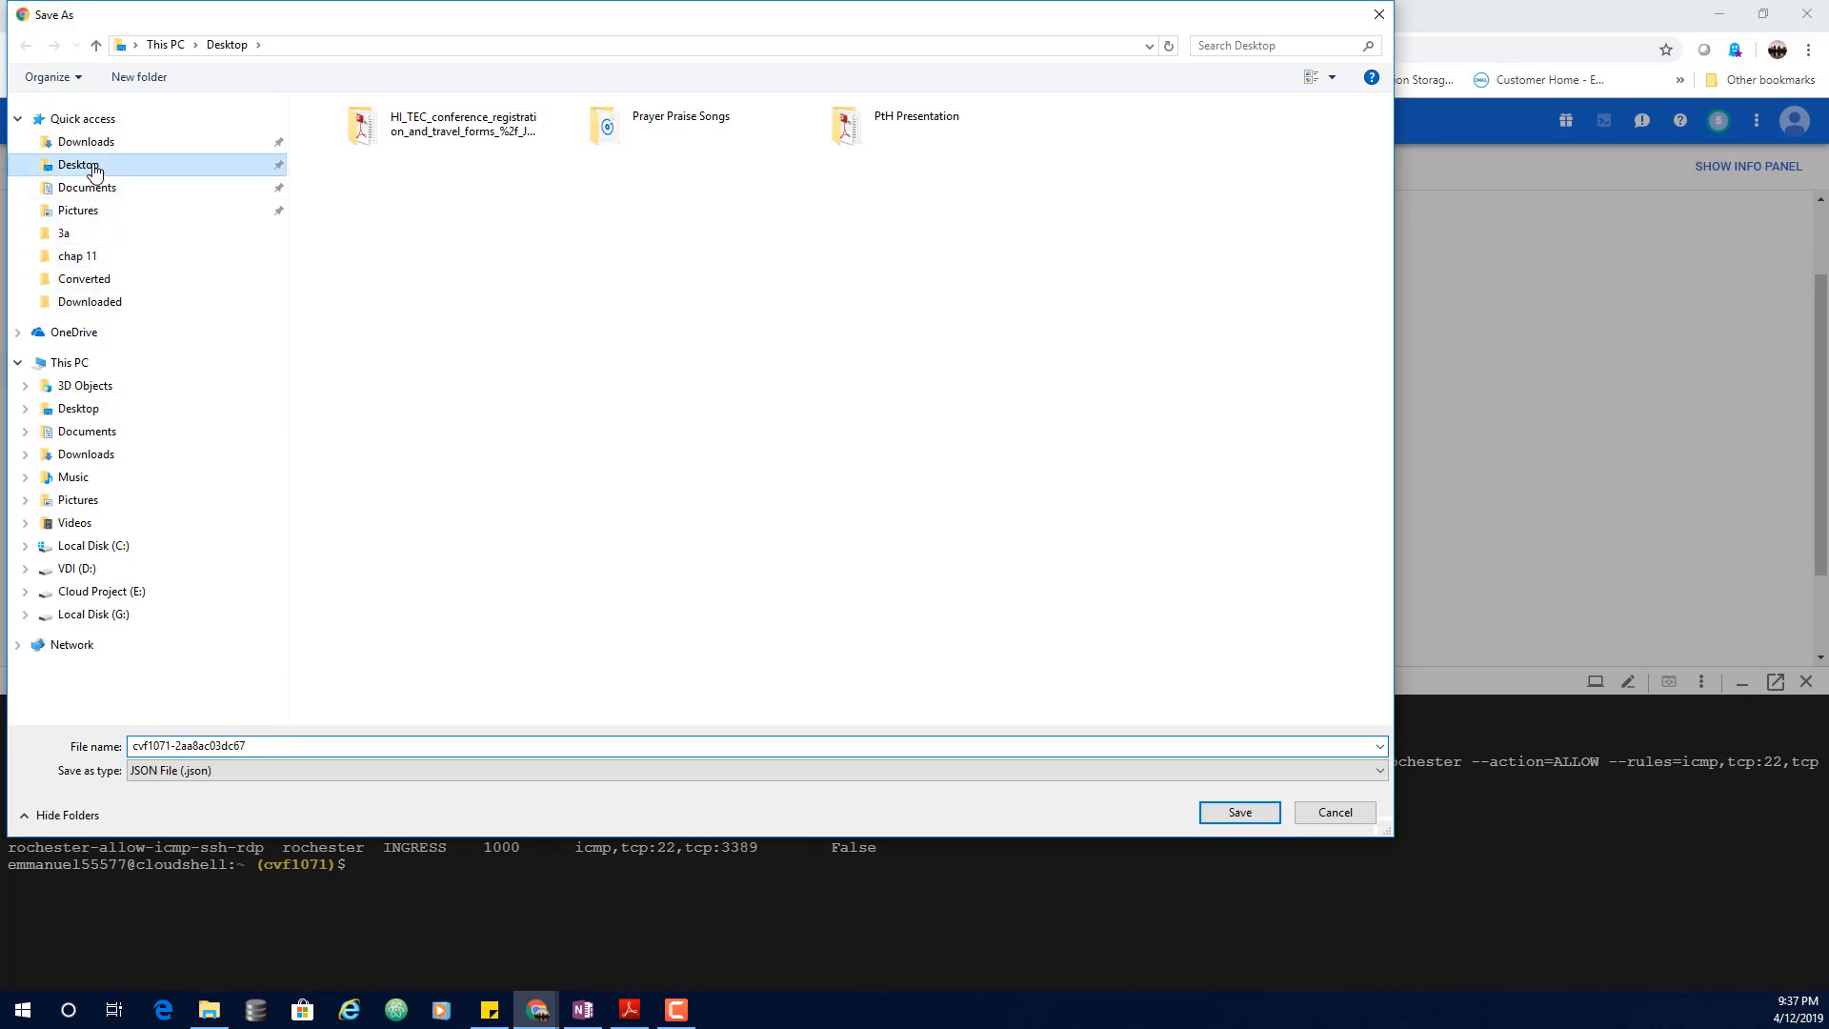
{"action": "left_click", "coordinate": [327, 745]}
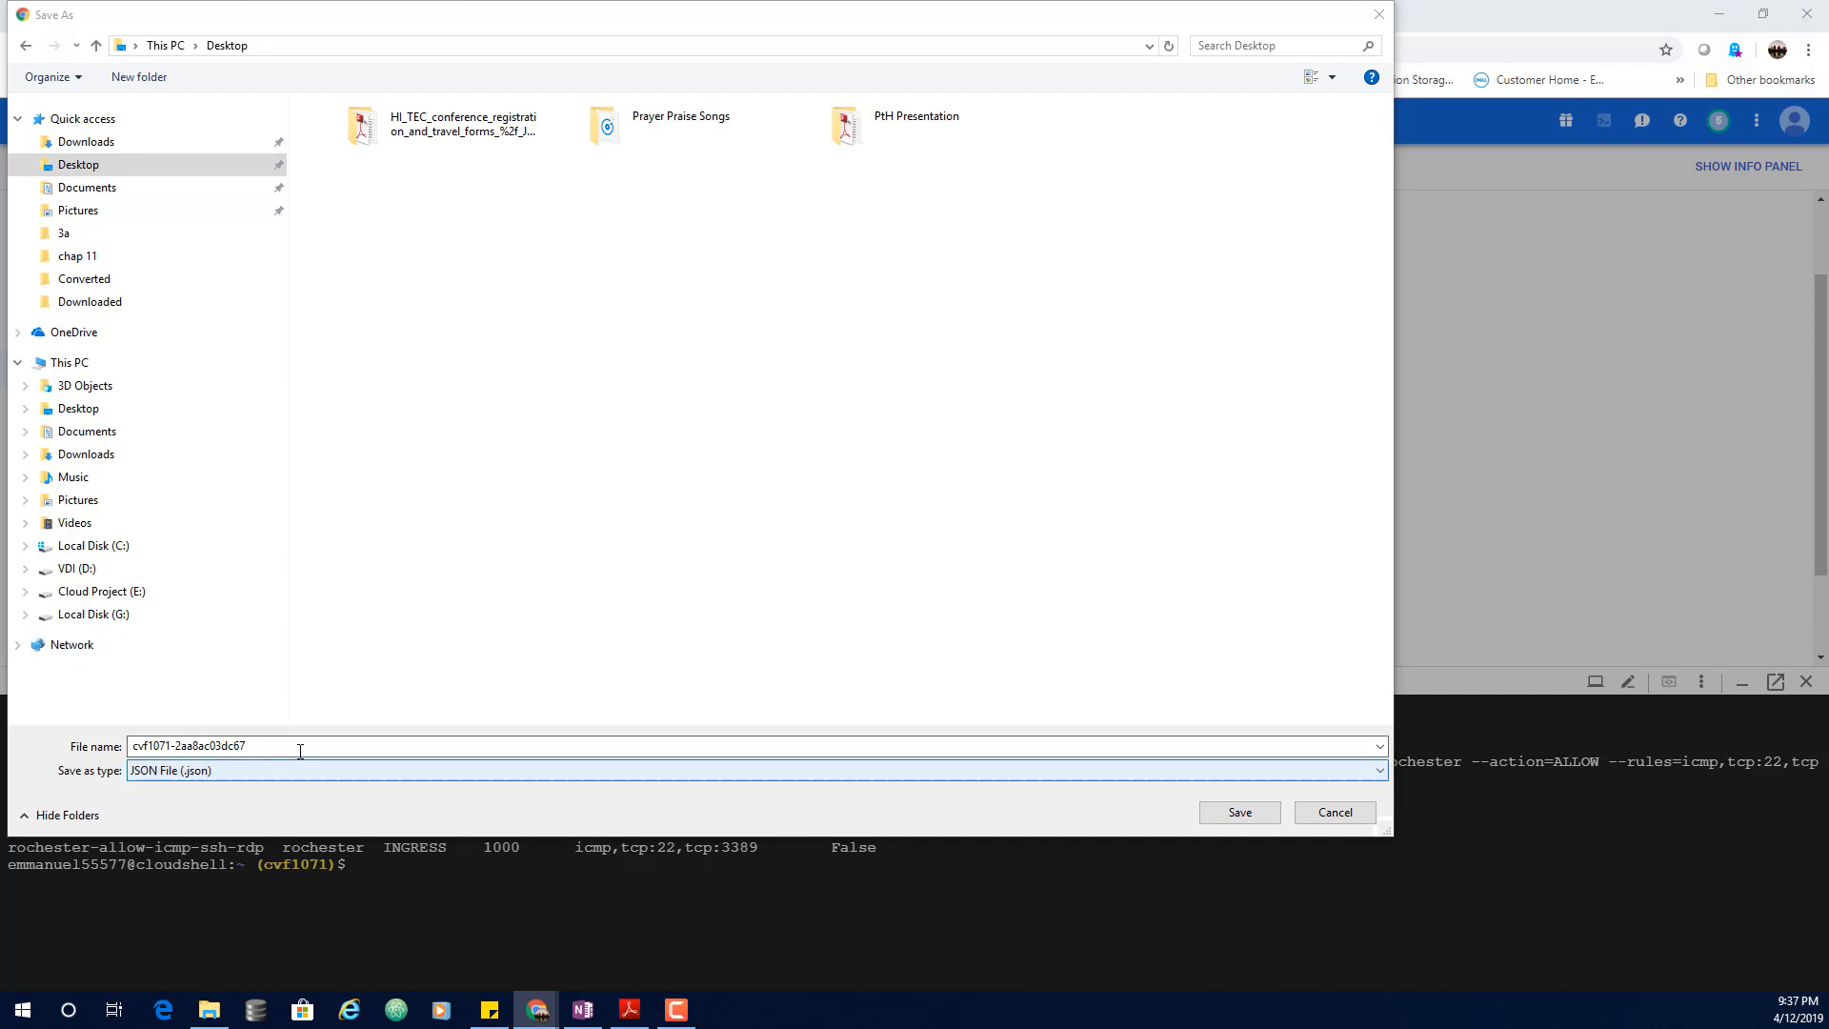
{"action": "left_click", "coordinate": [225, 750]}
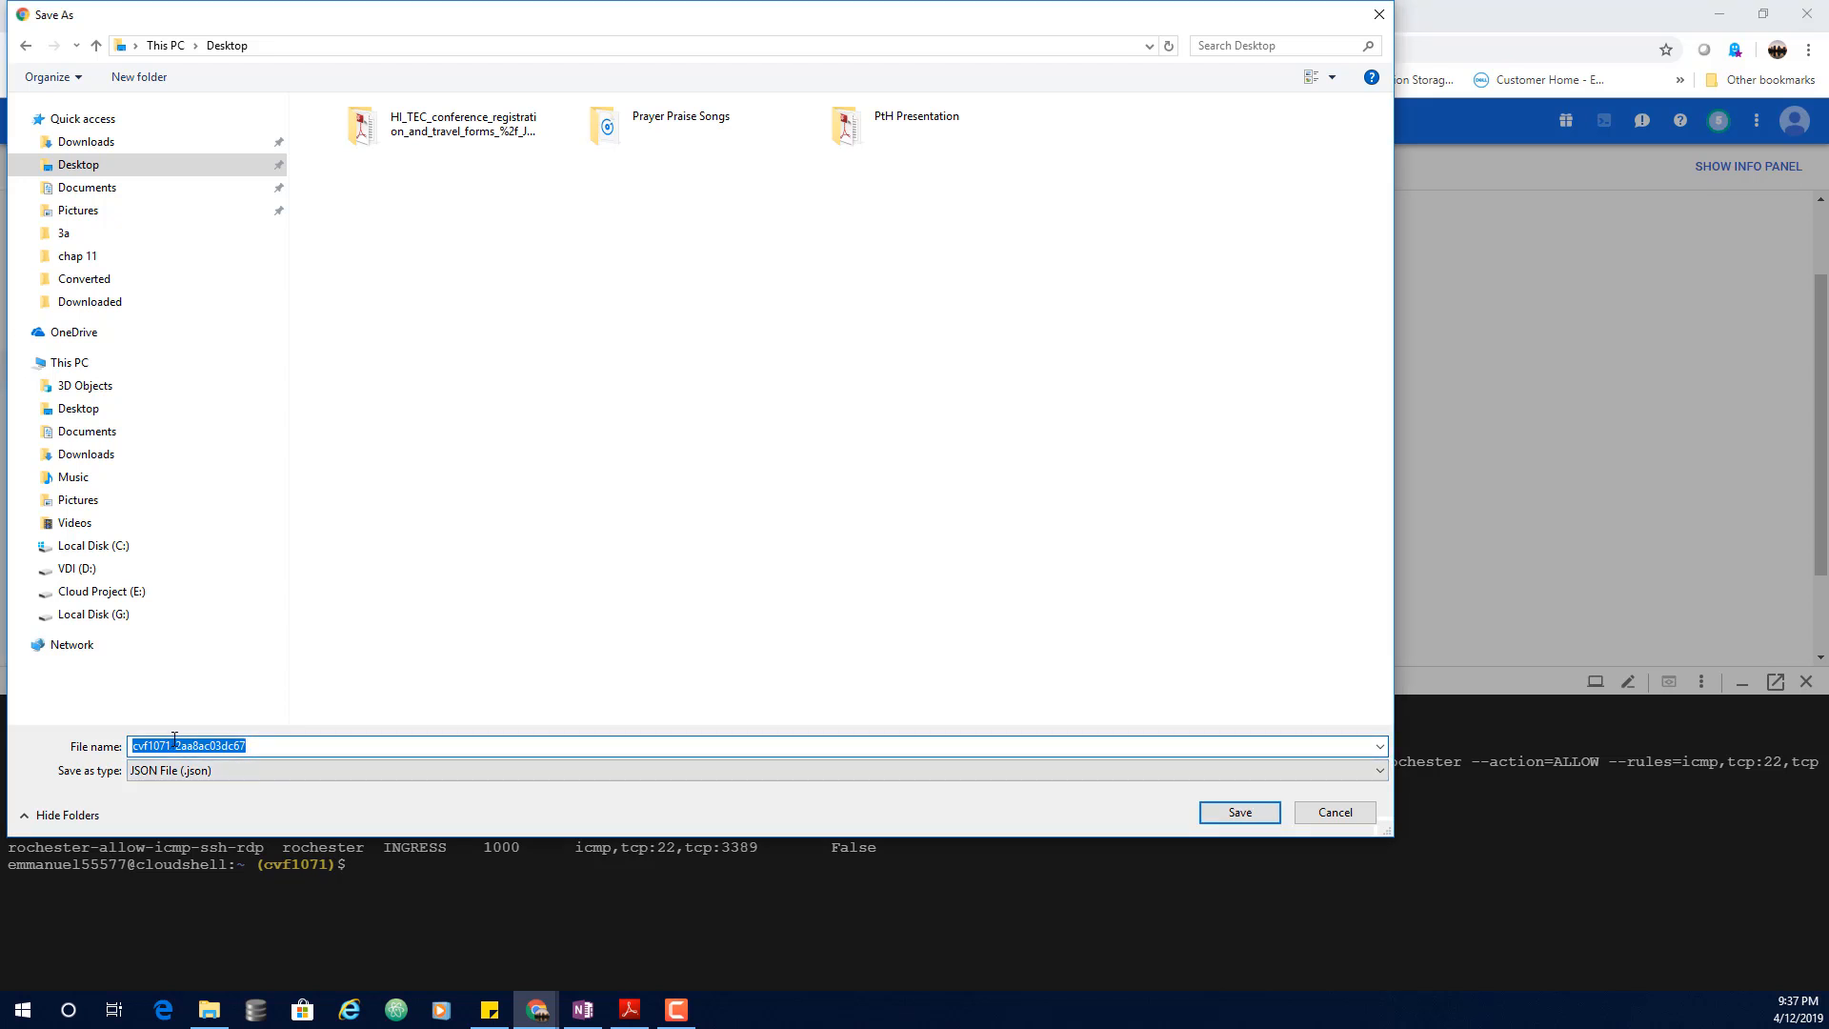
{"action": "type", "text": "credentials"}
{"action": "key", "text": "Home"}
Step: Save credentials.json to the Desktop and complete creation of the Network-admin service account
{"action": "left_click", "coordinate": [1242, 815]}
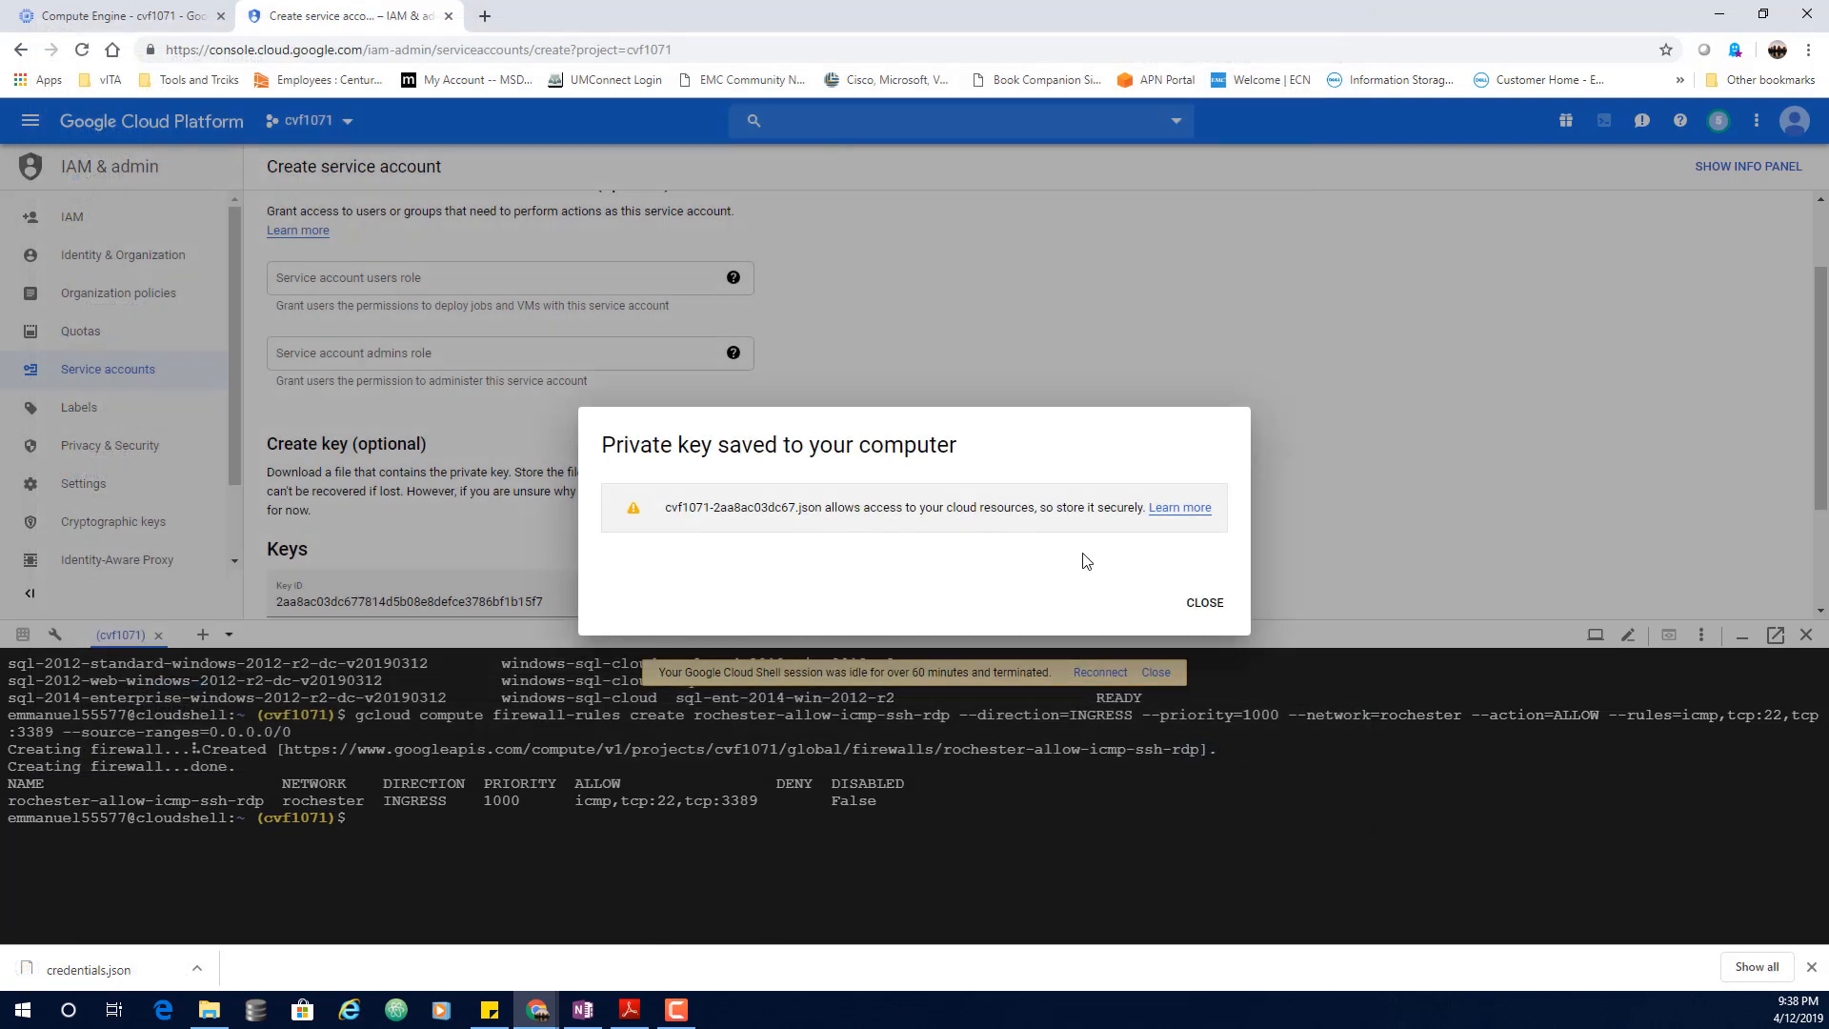
{"action": "left_click", "coordinate": [1205, 604]}
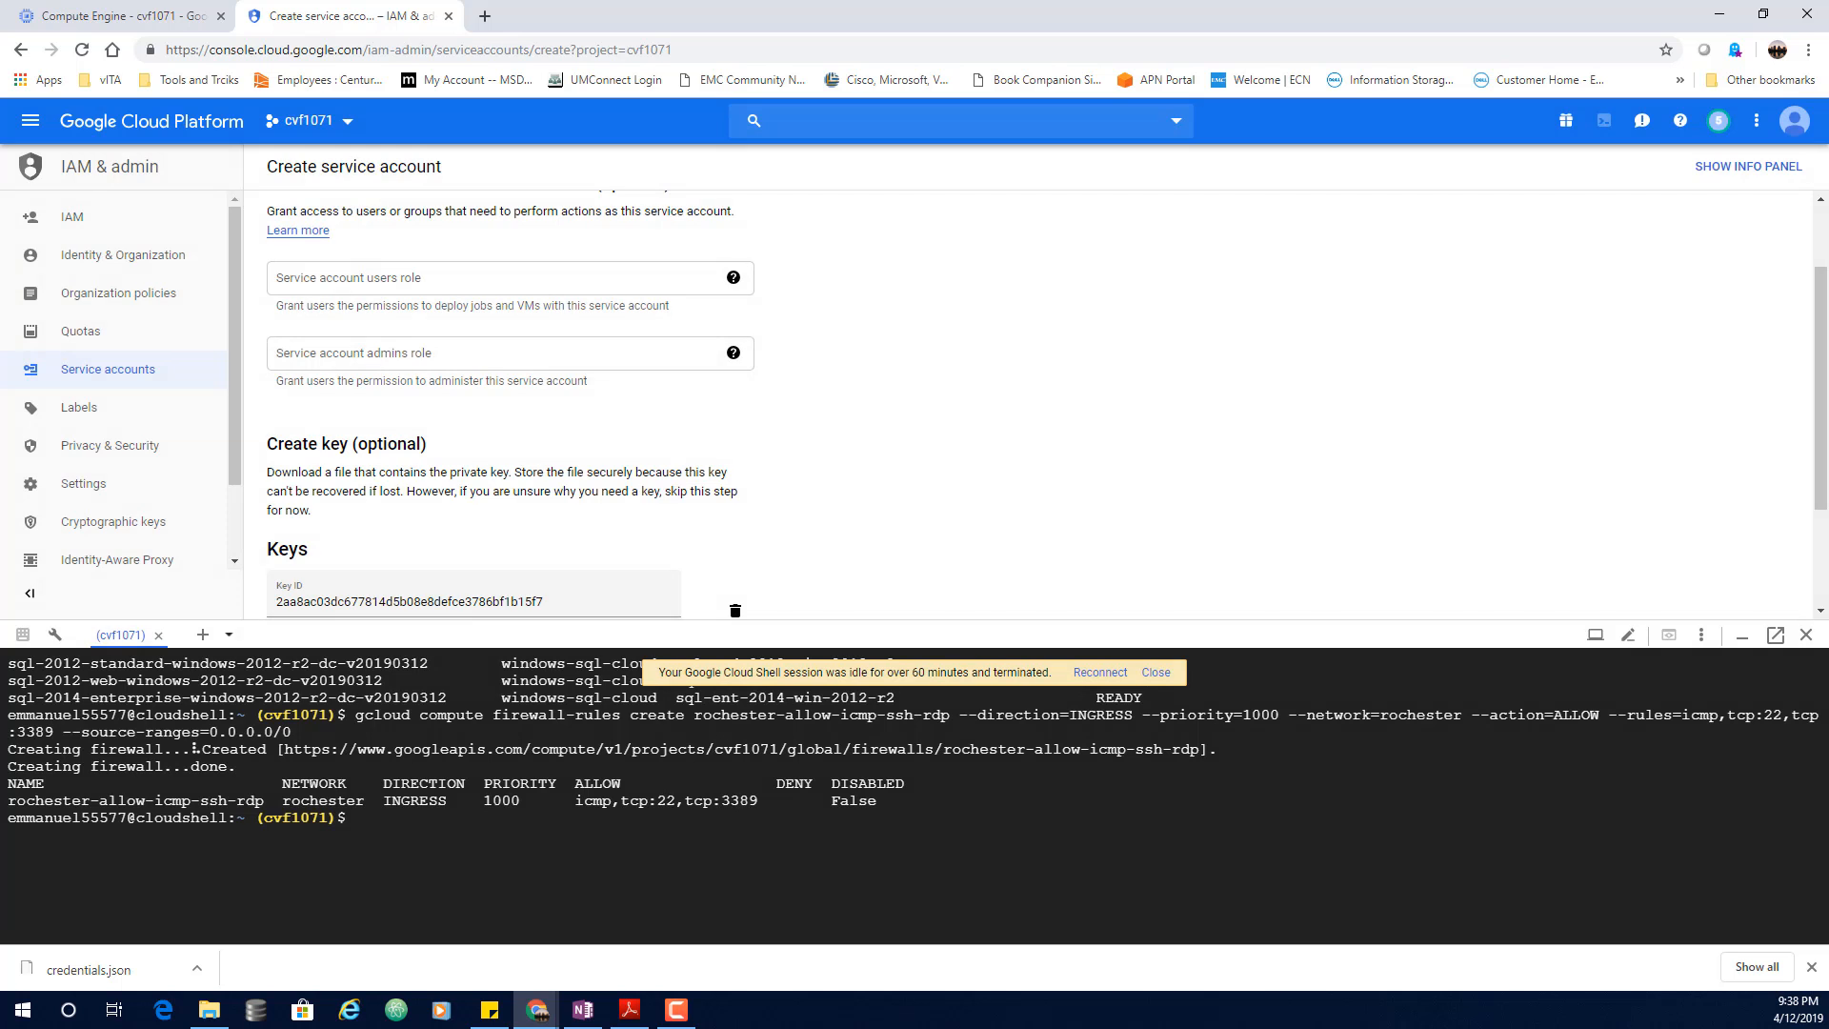
{"action": "scroll", "coordinate": [1094, 467], "scroll_direction": "down", "scroll_amount": 3}
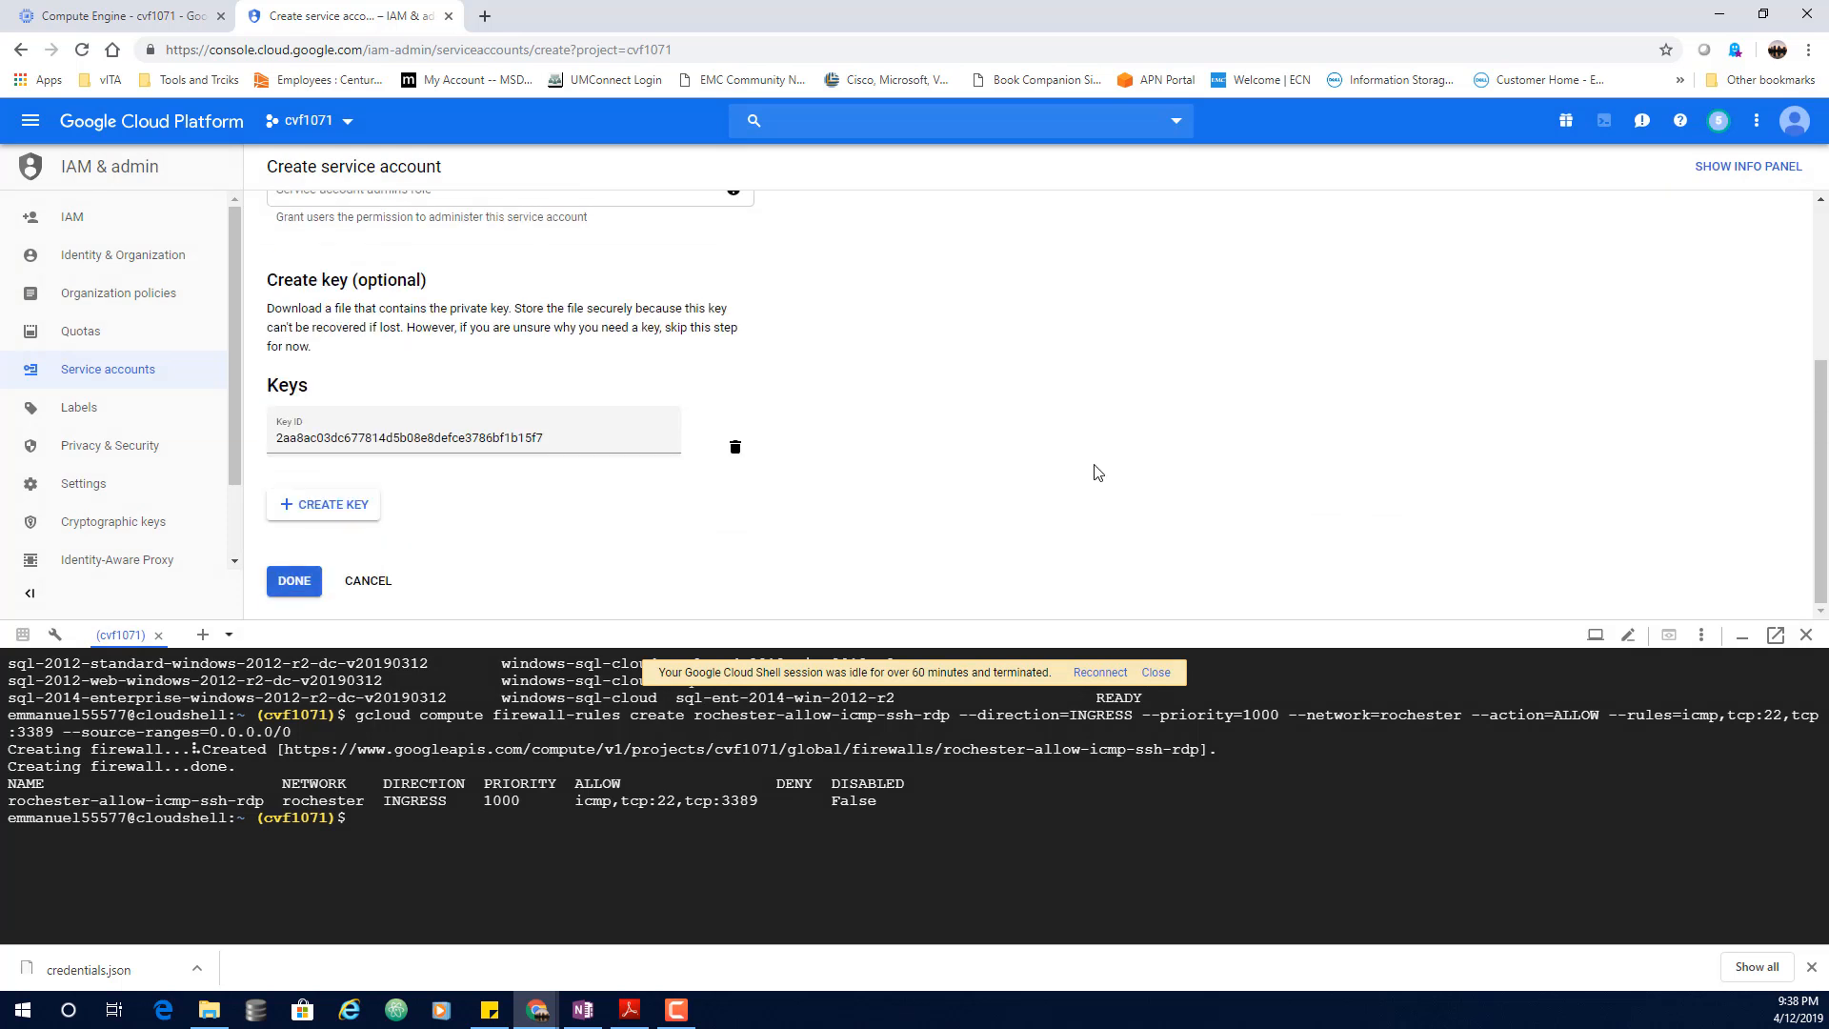
{"action": "left_click", "coordinate": [286, 583]}
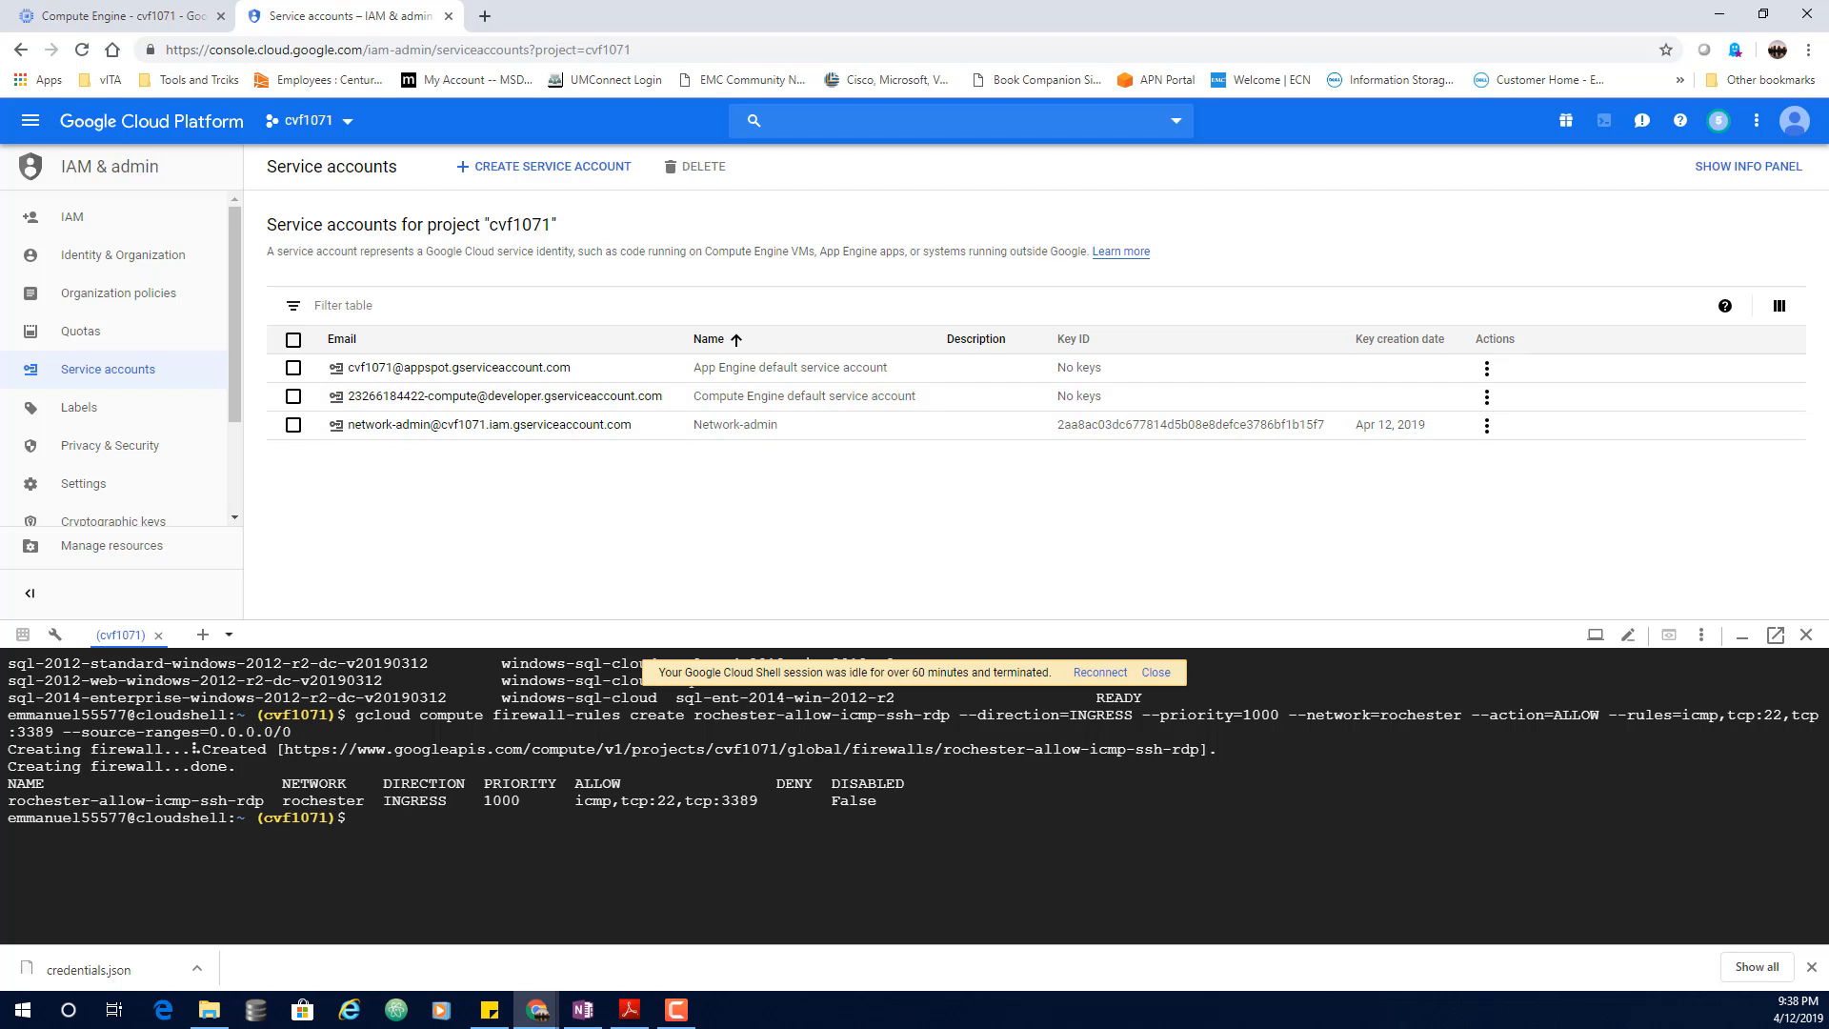
Step: Upload credentials.json from the Desktop to the blue VM through the SSH window's Upload file option
{"action": "mouse_move", "coordinate": [539, 1008]}
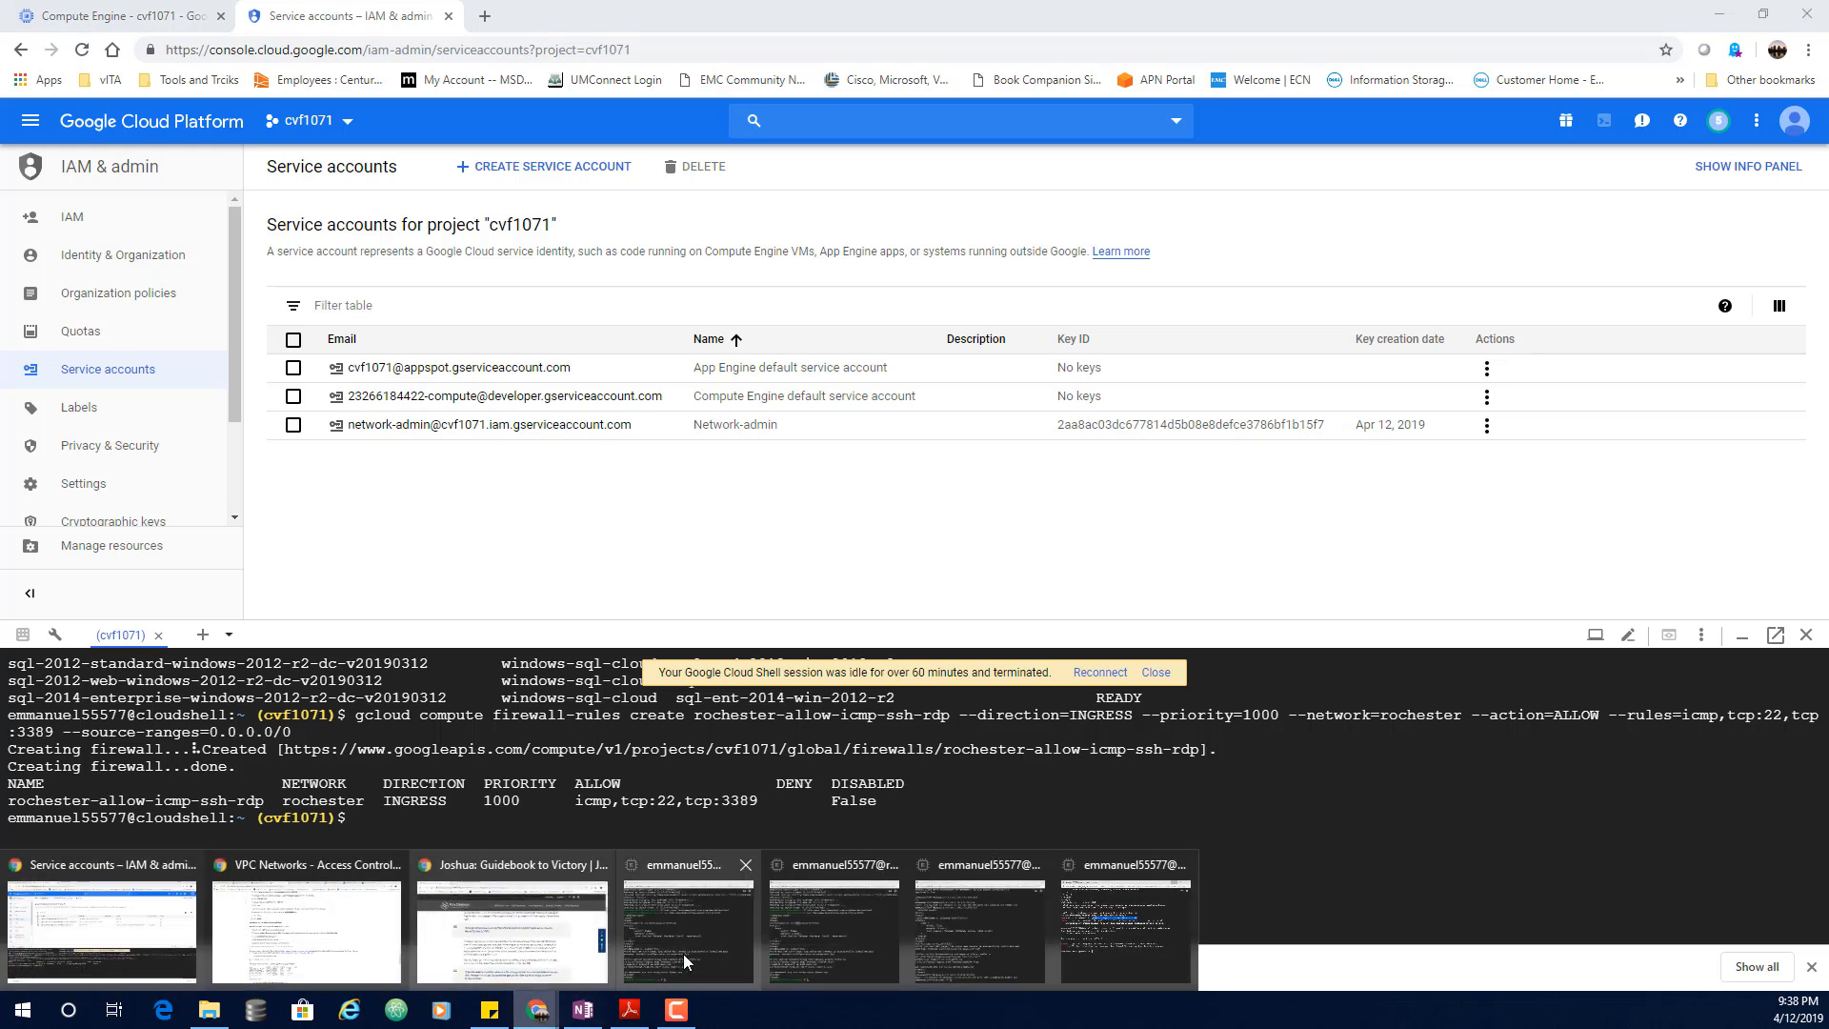
{"action": "left_click", "coordinate": [1114, 865]}
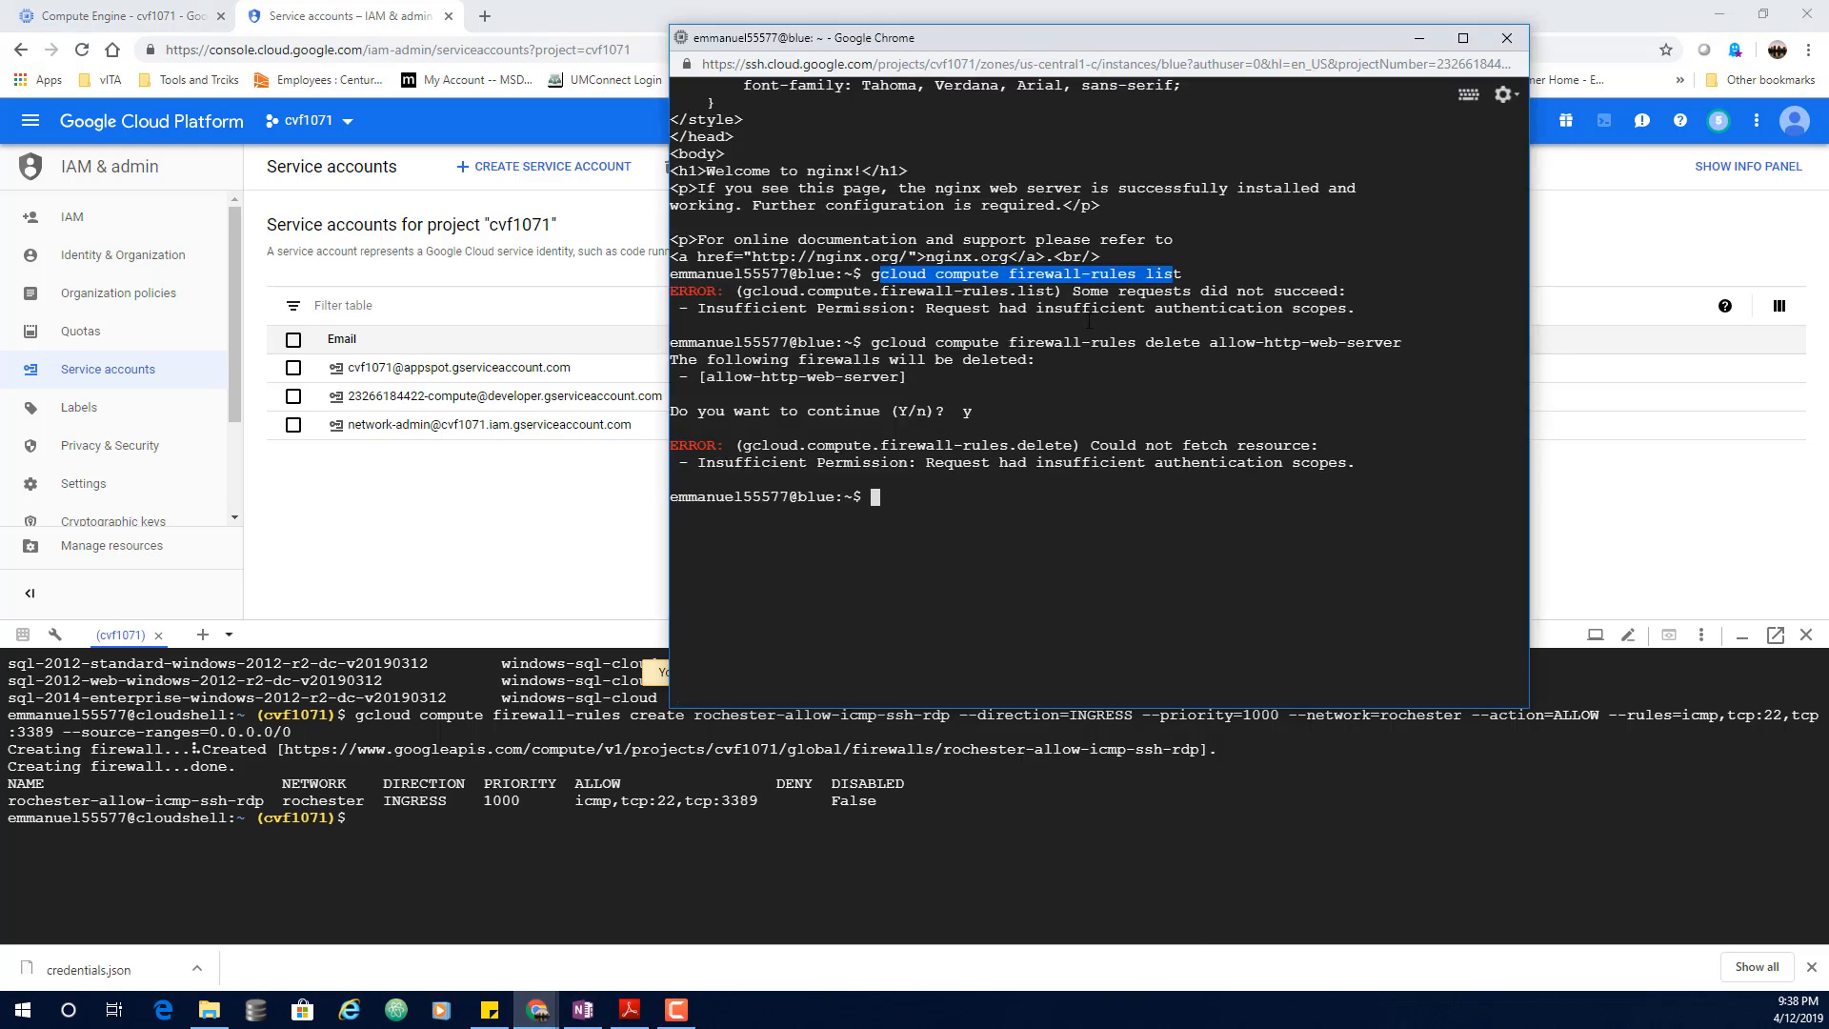
{"action": "left_click_drag", "start_coordinate": [1123, 34], "coordinate": [959, 57]}
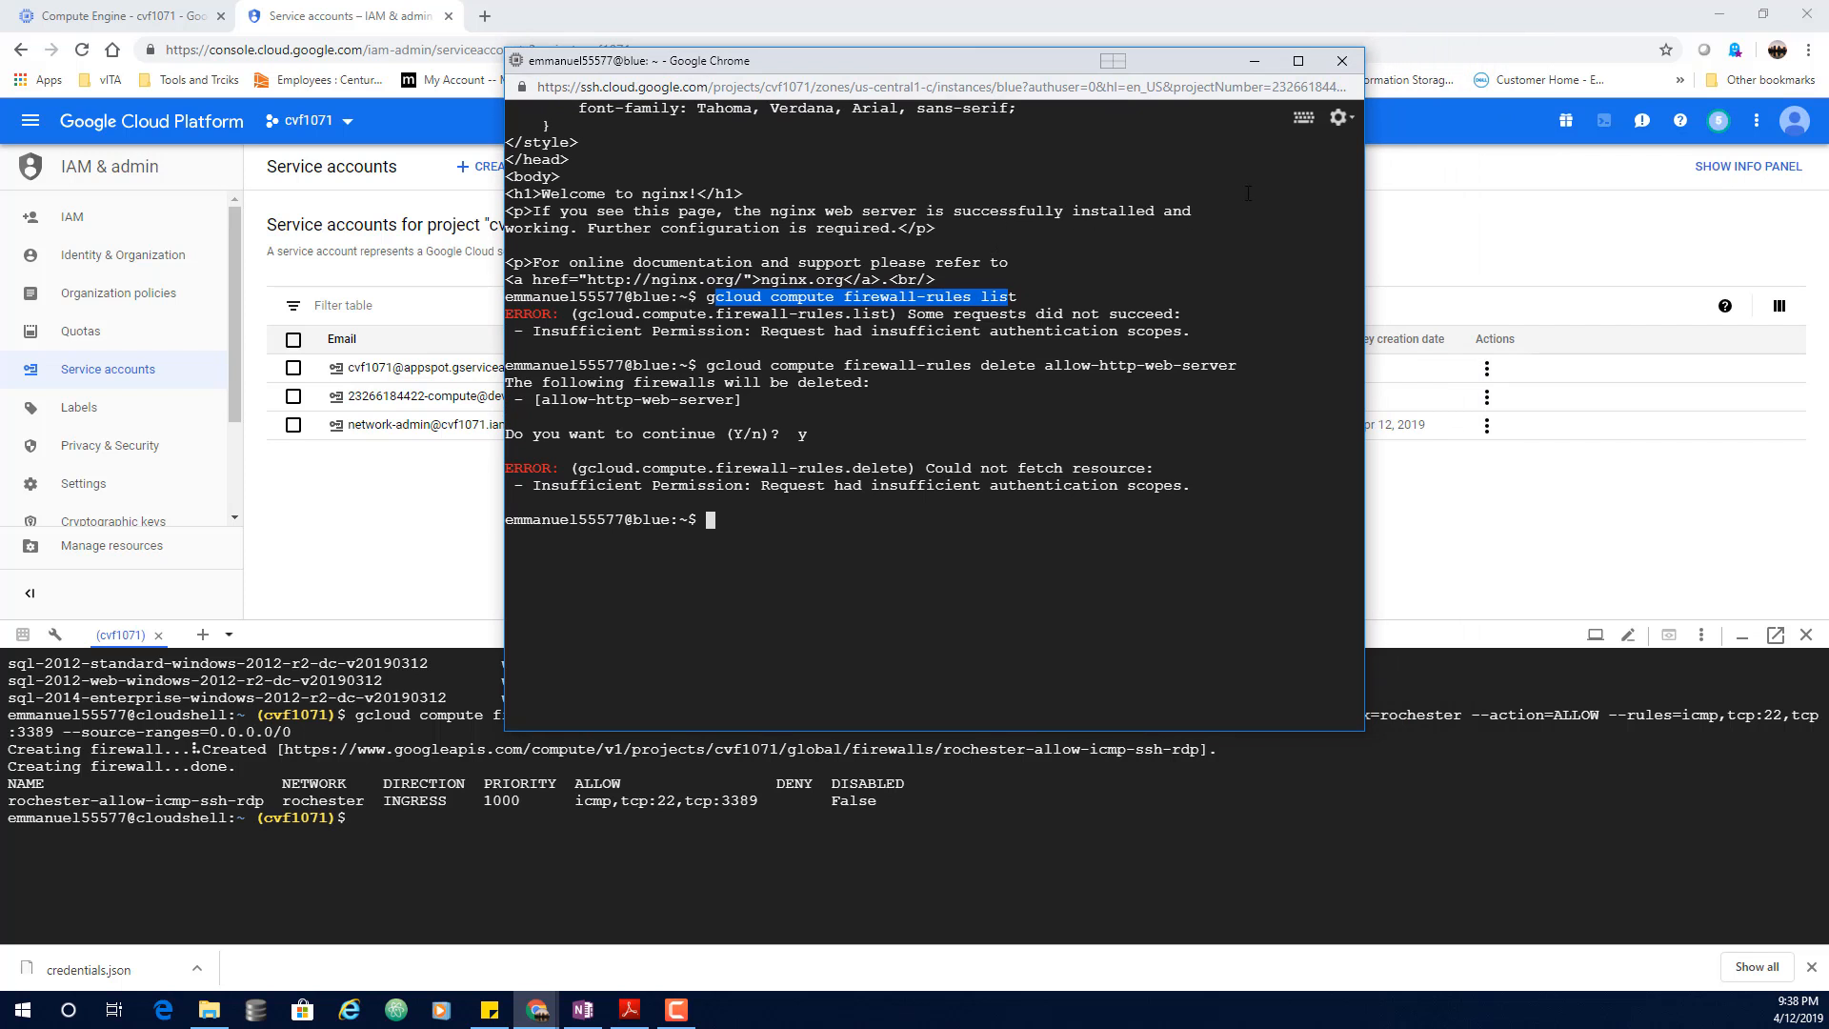
{"action": "left_click", "coordinate": [1339, 117]}
{"action": "mouse_move", "coordinate": [1282, 181]}
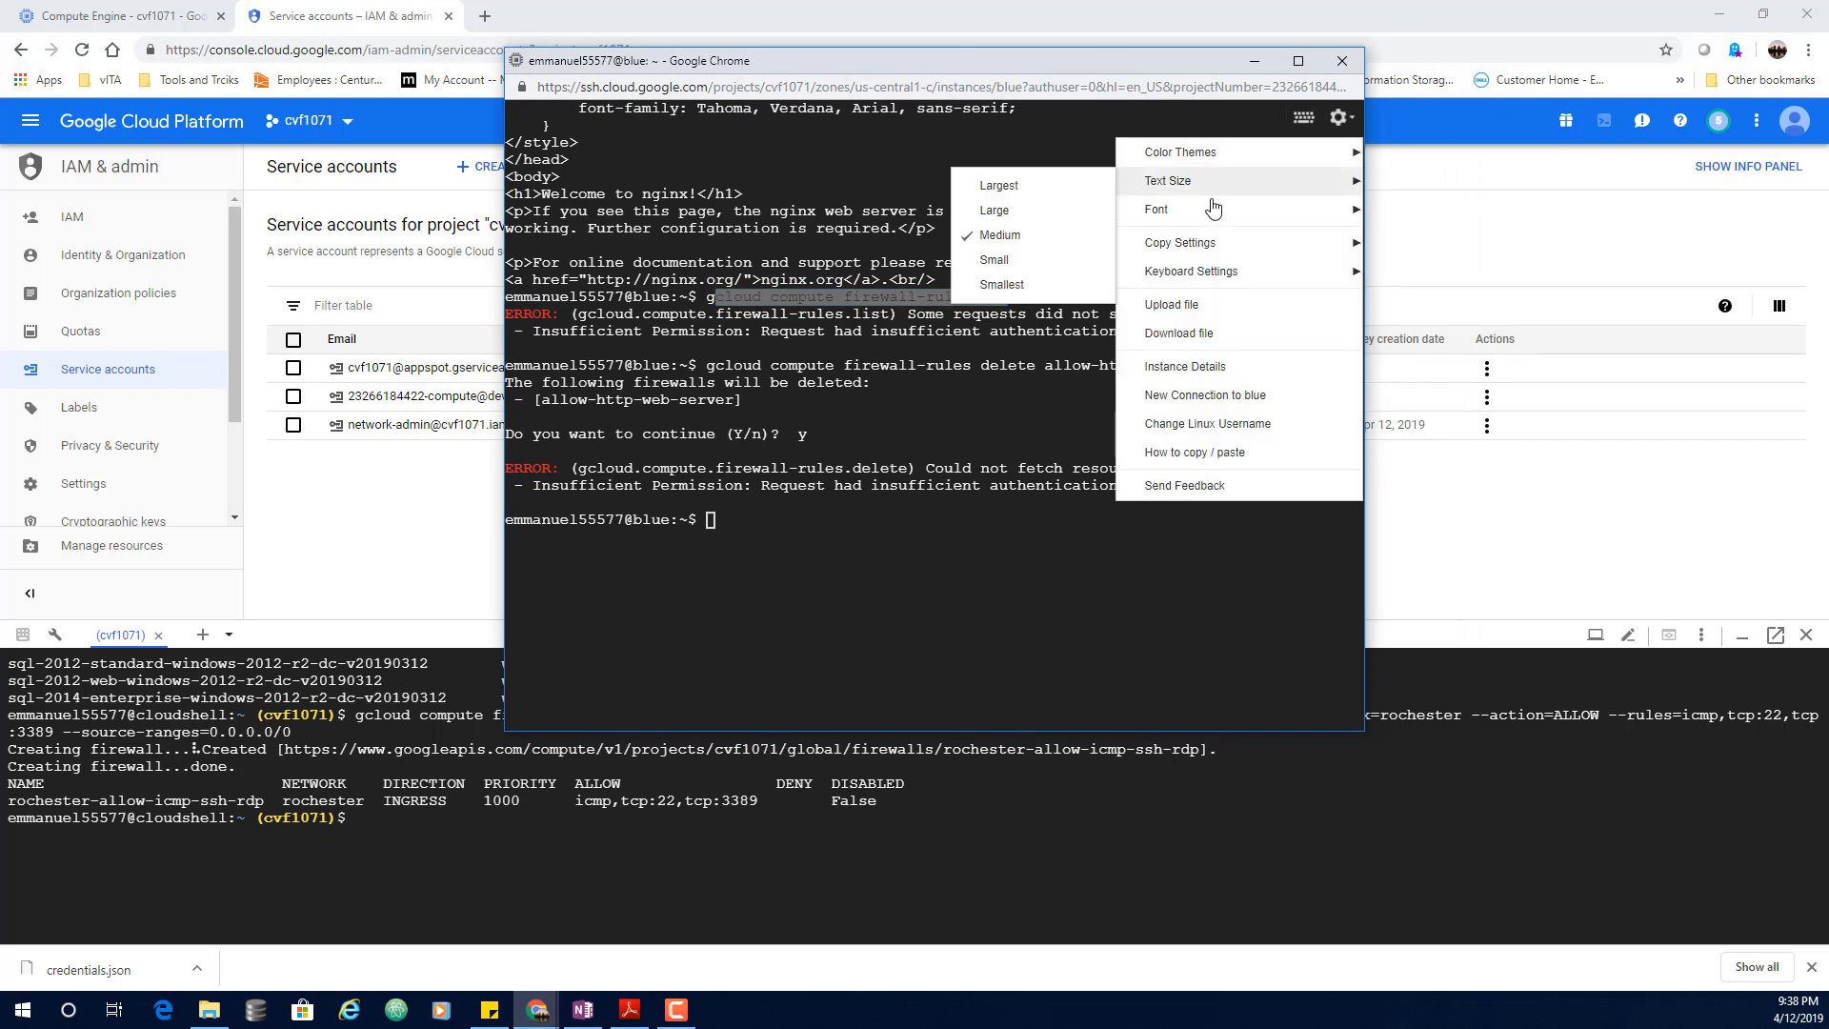
{"action": "left_click", "coordinate": [1186, 305]}
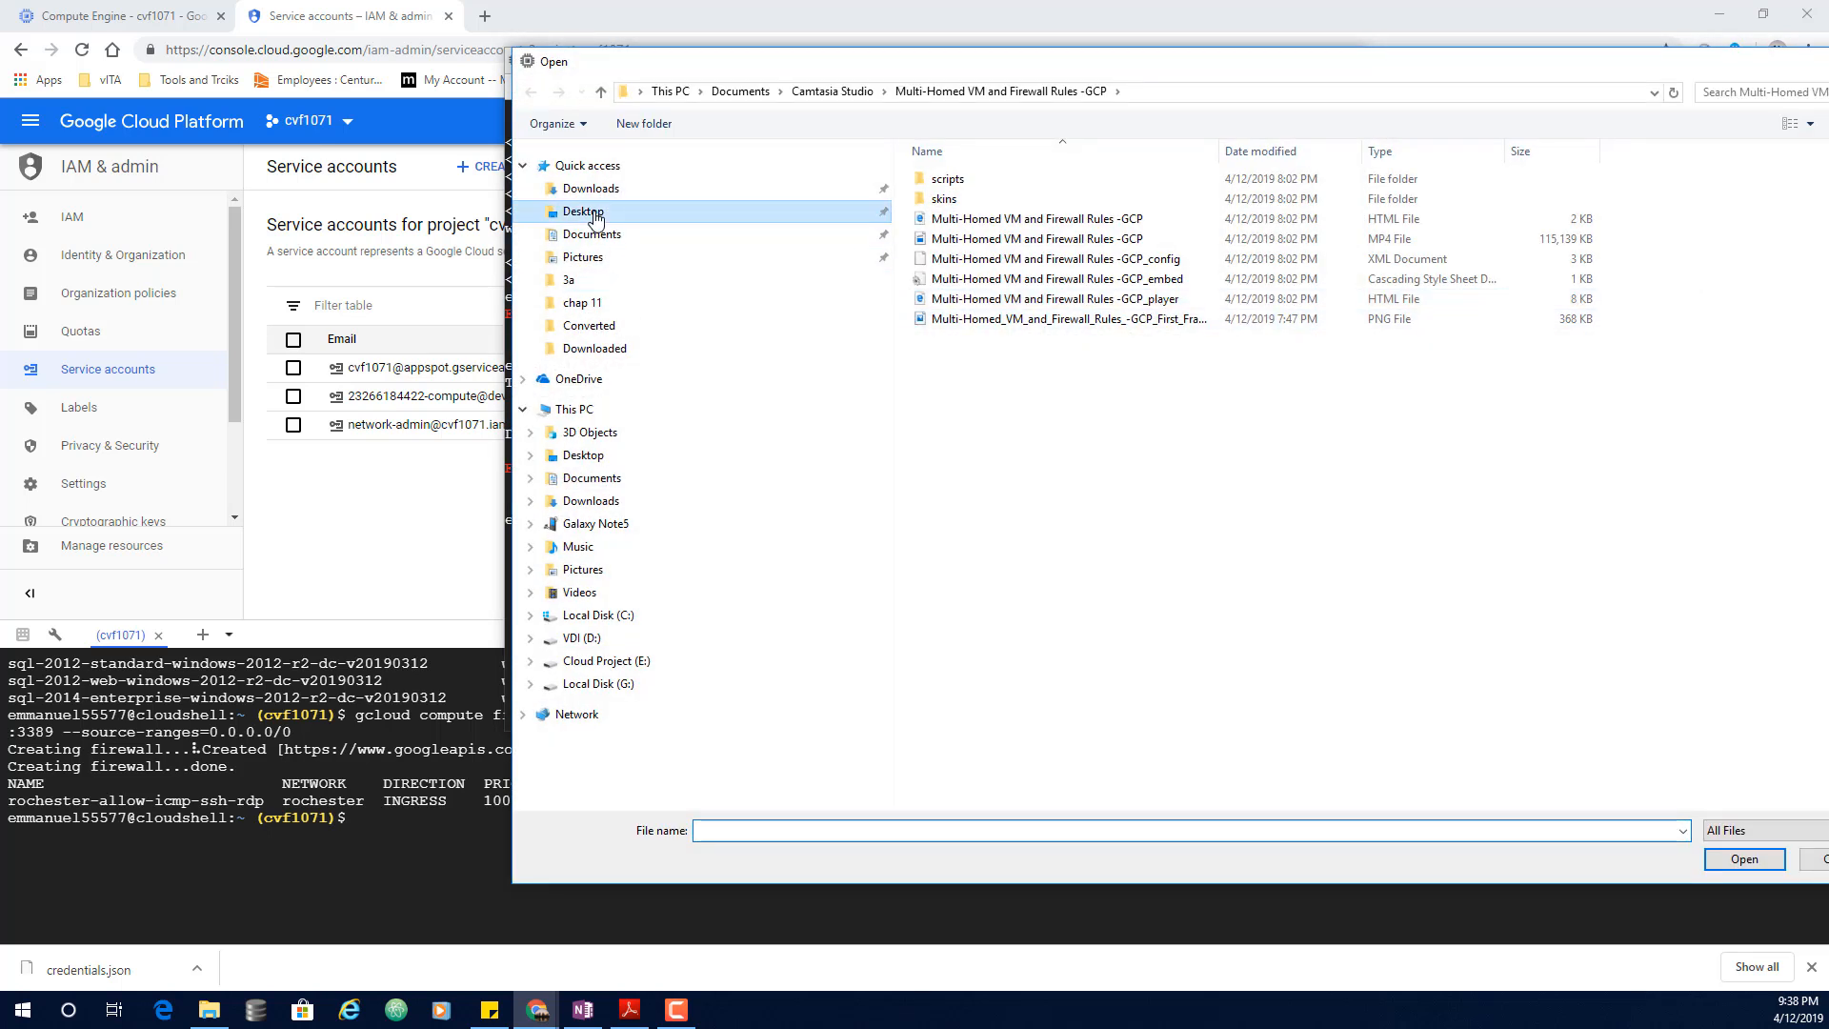
{"action": "left_click", "coordinate": [596, 213]}
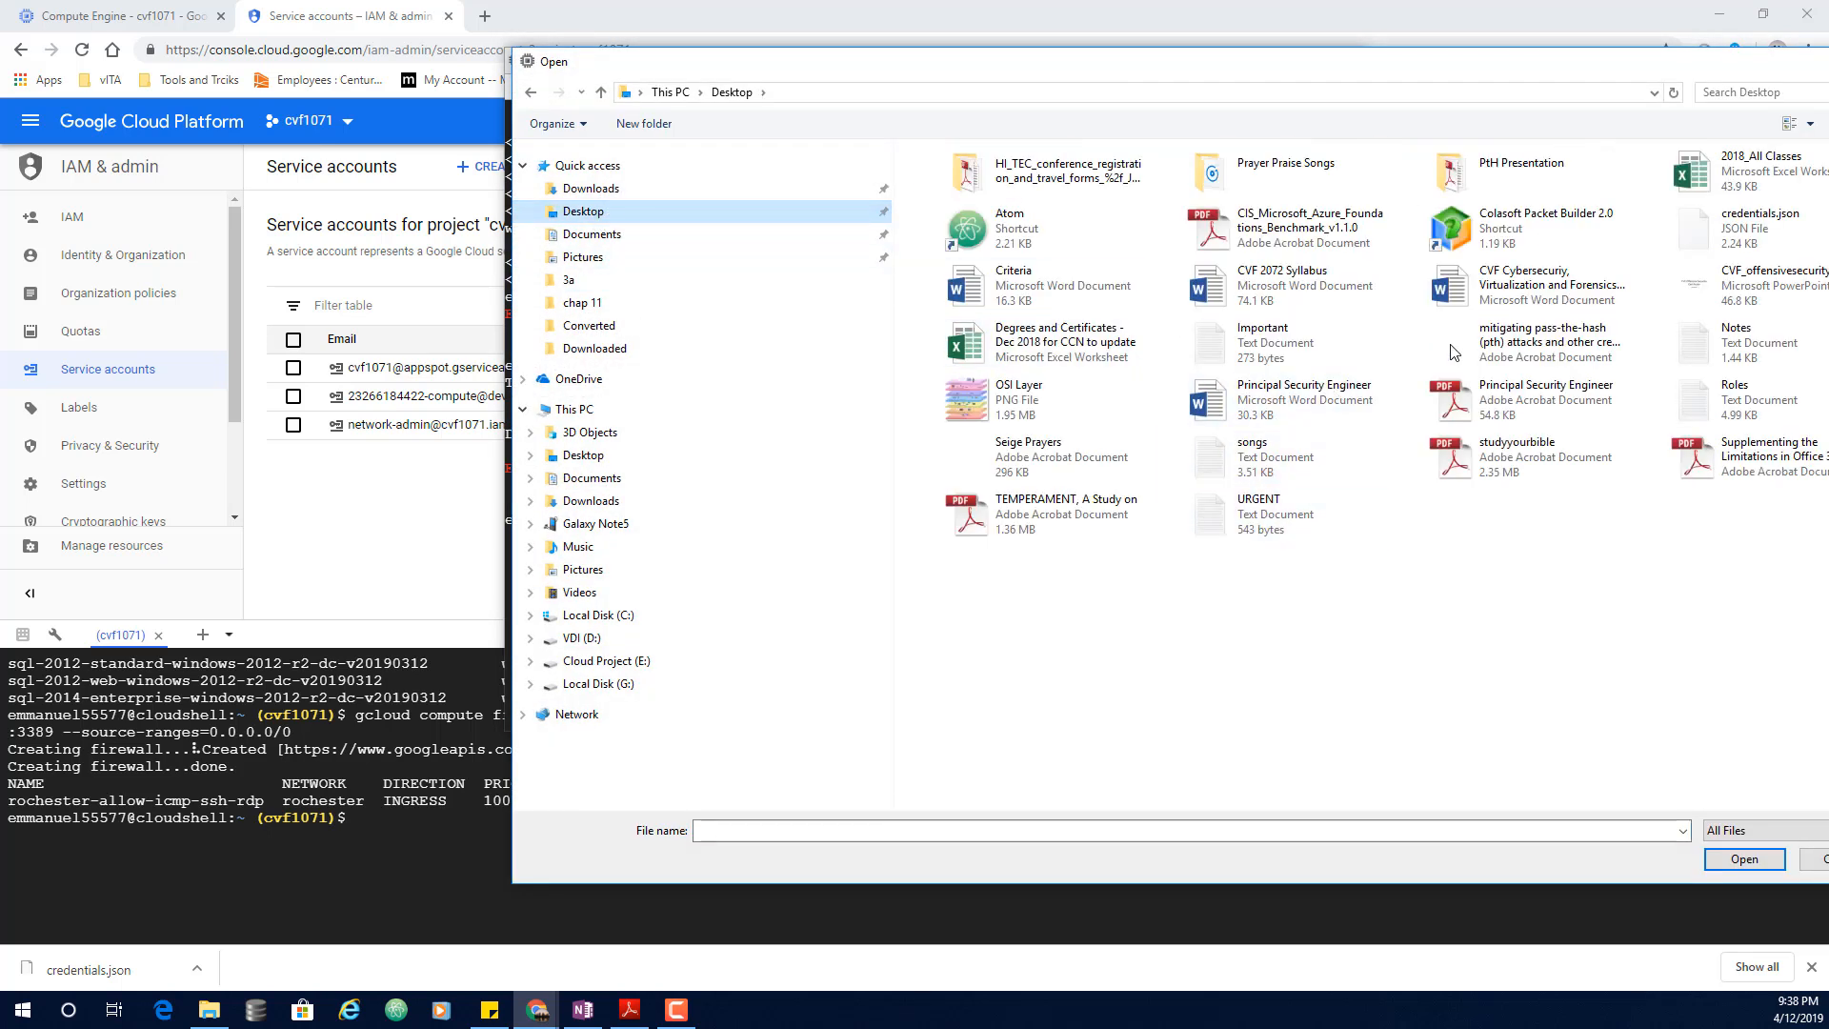
{"action": "left_click_drag", "start_coordinate": [1568, 76], "coordinate": [1389, 82]}
{"action": "double_click", "coordinate": [1562, 241]}
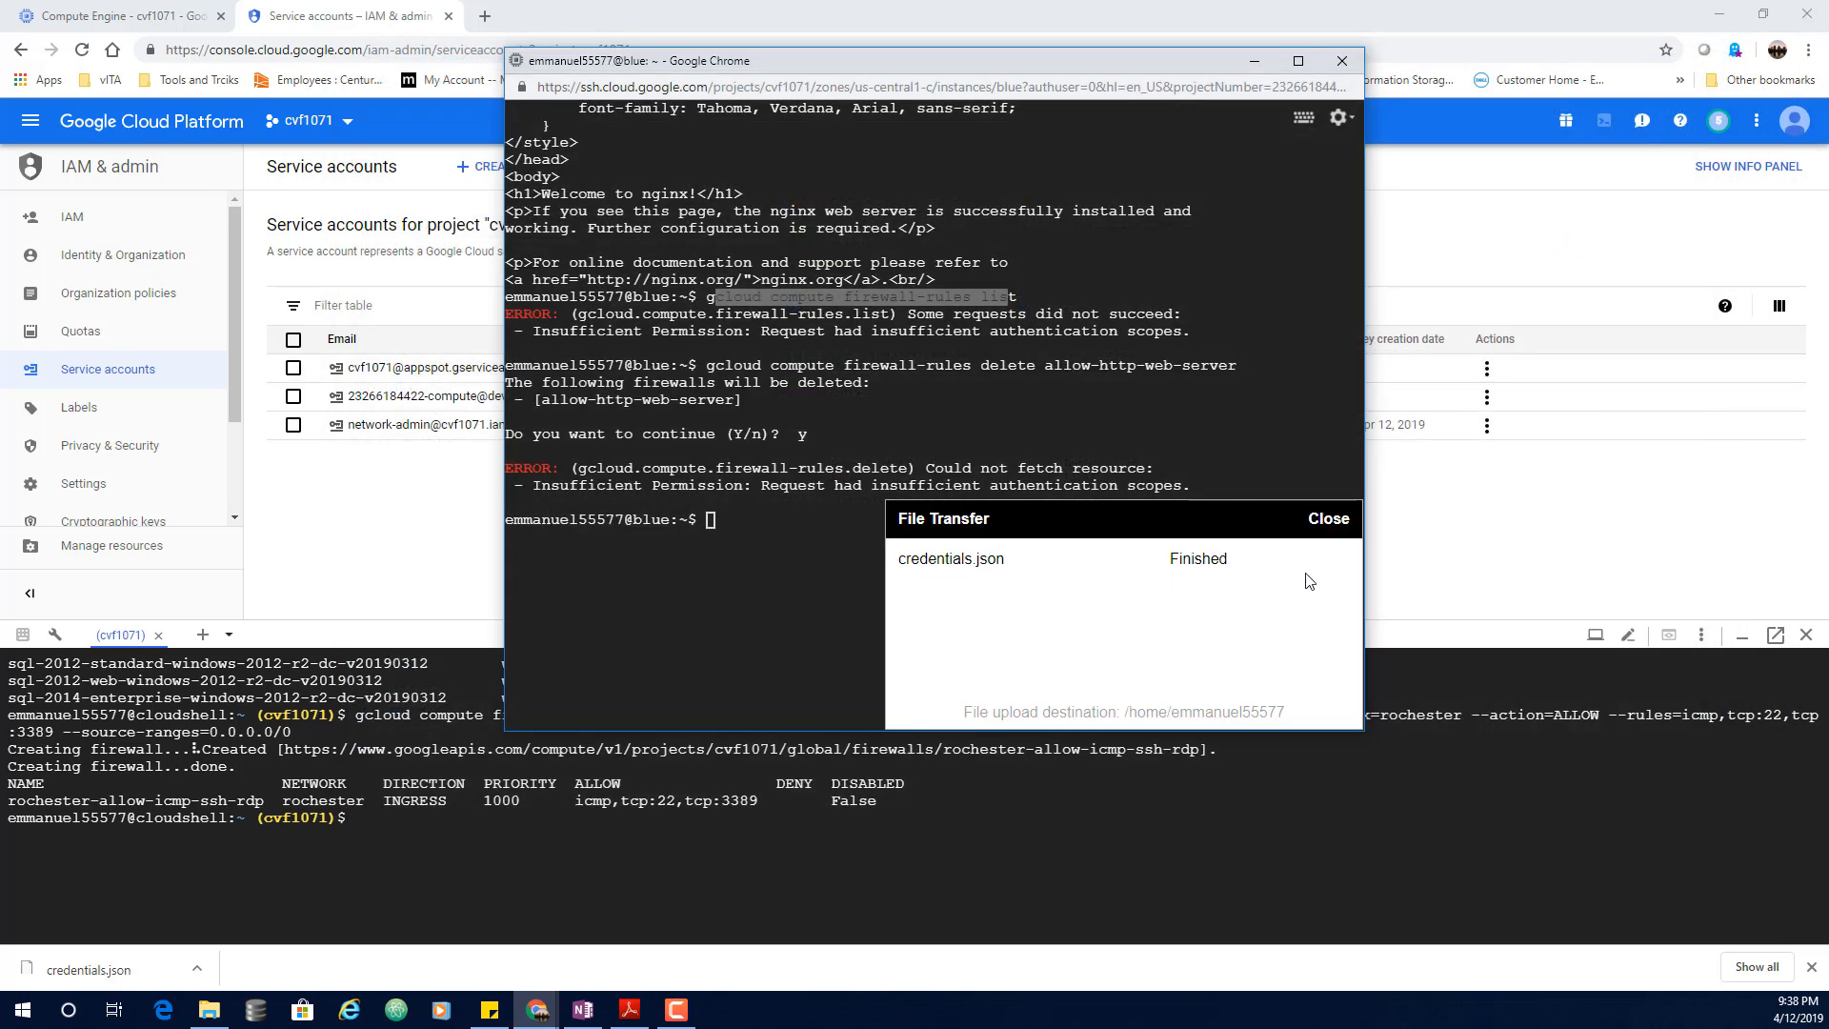
{"action": "left_click", "coordinate": [1330, 519]}
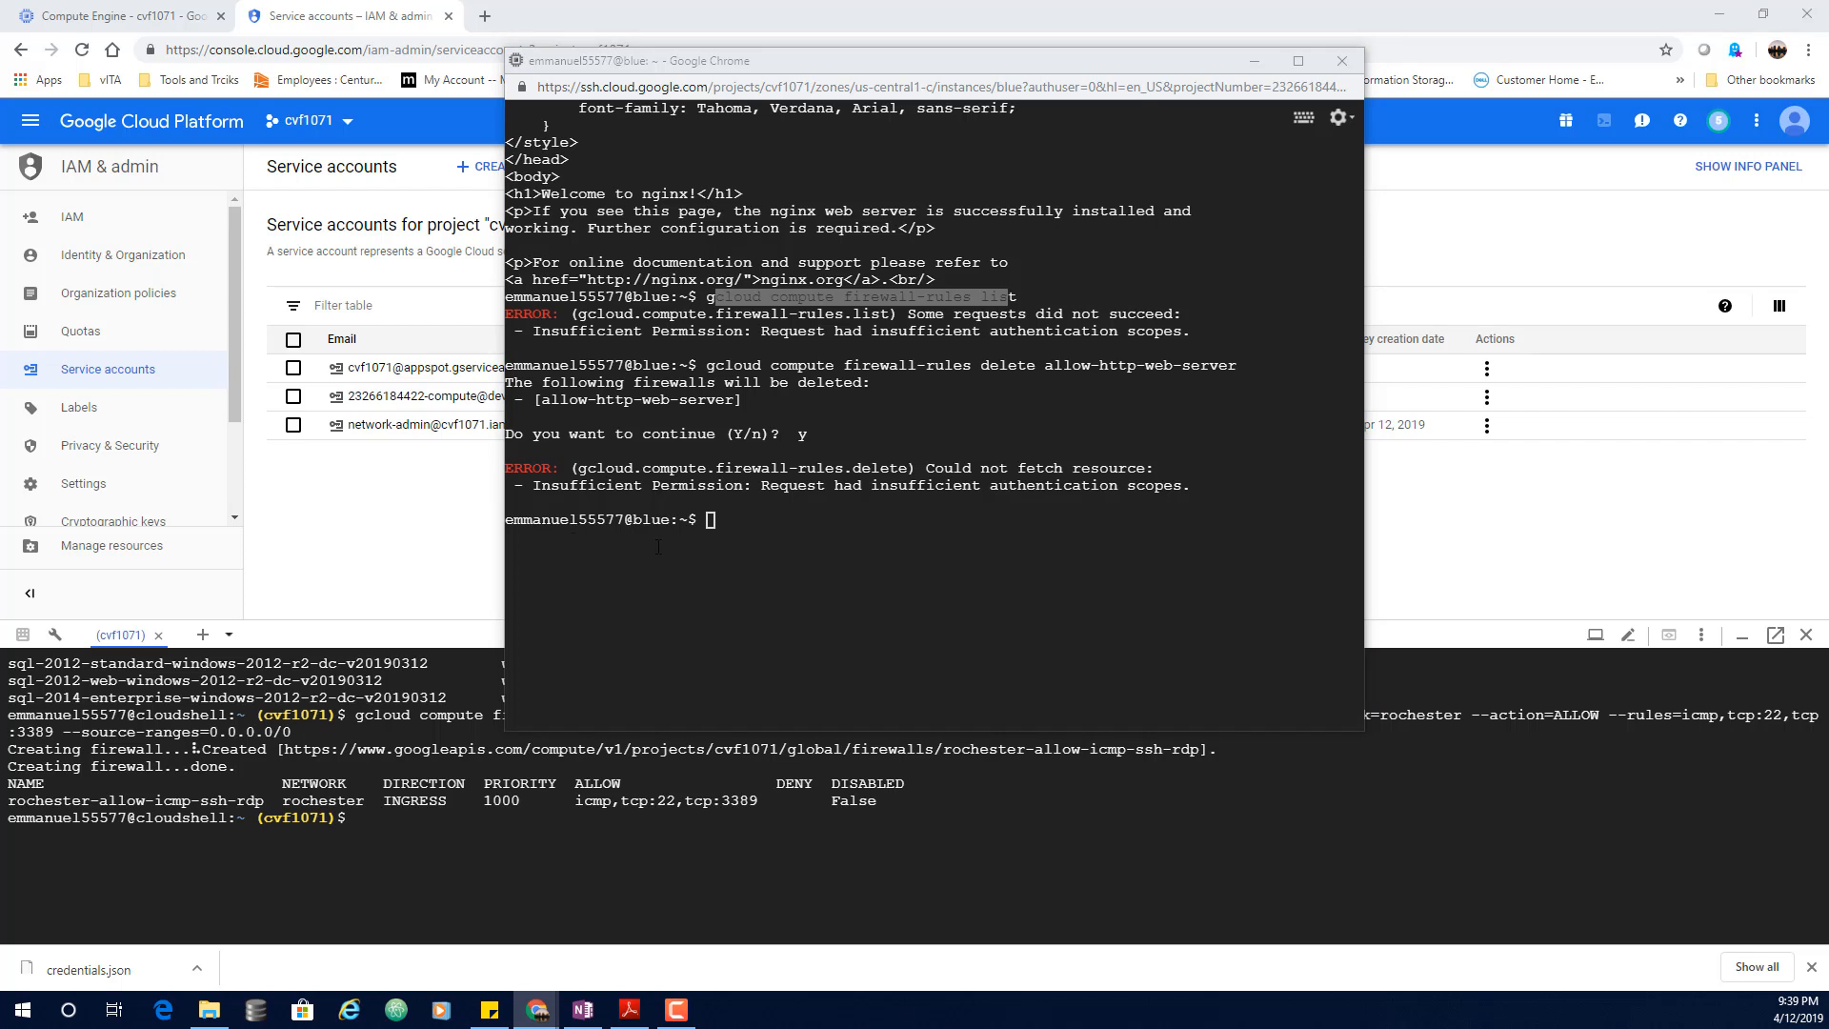
{"action": "left_click", "coordinate": [797, 534]}
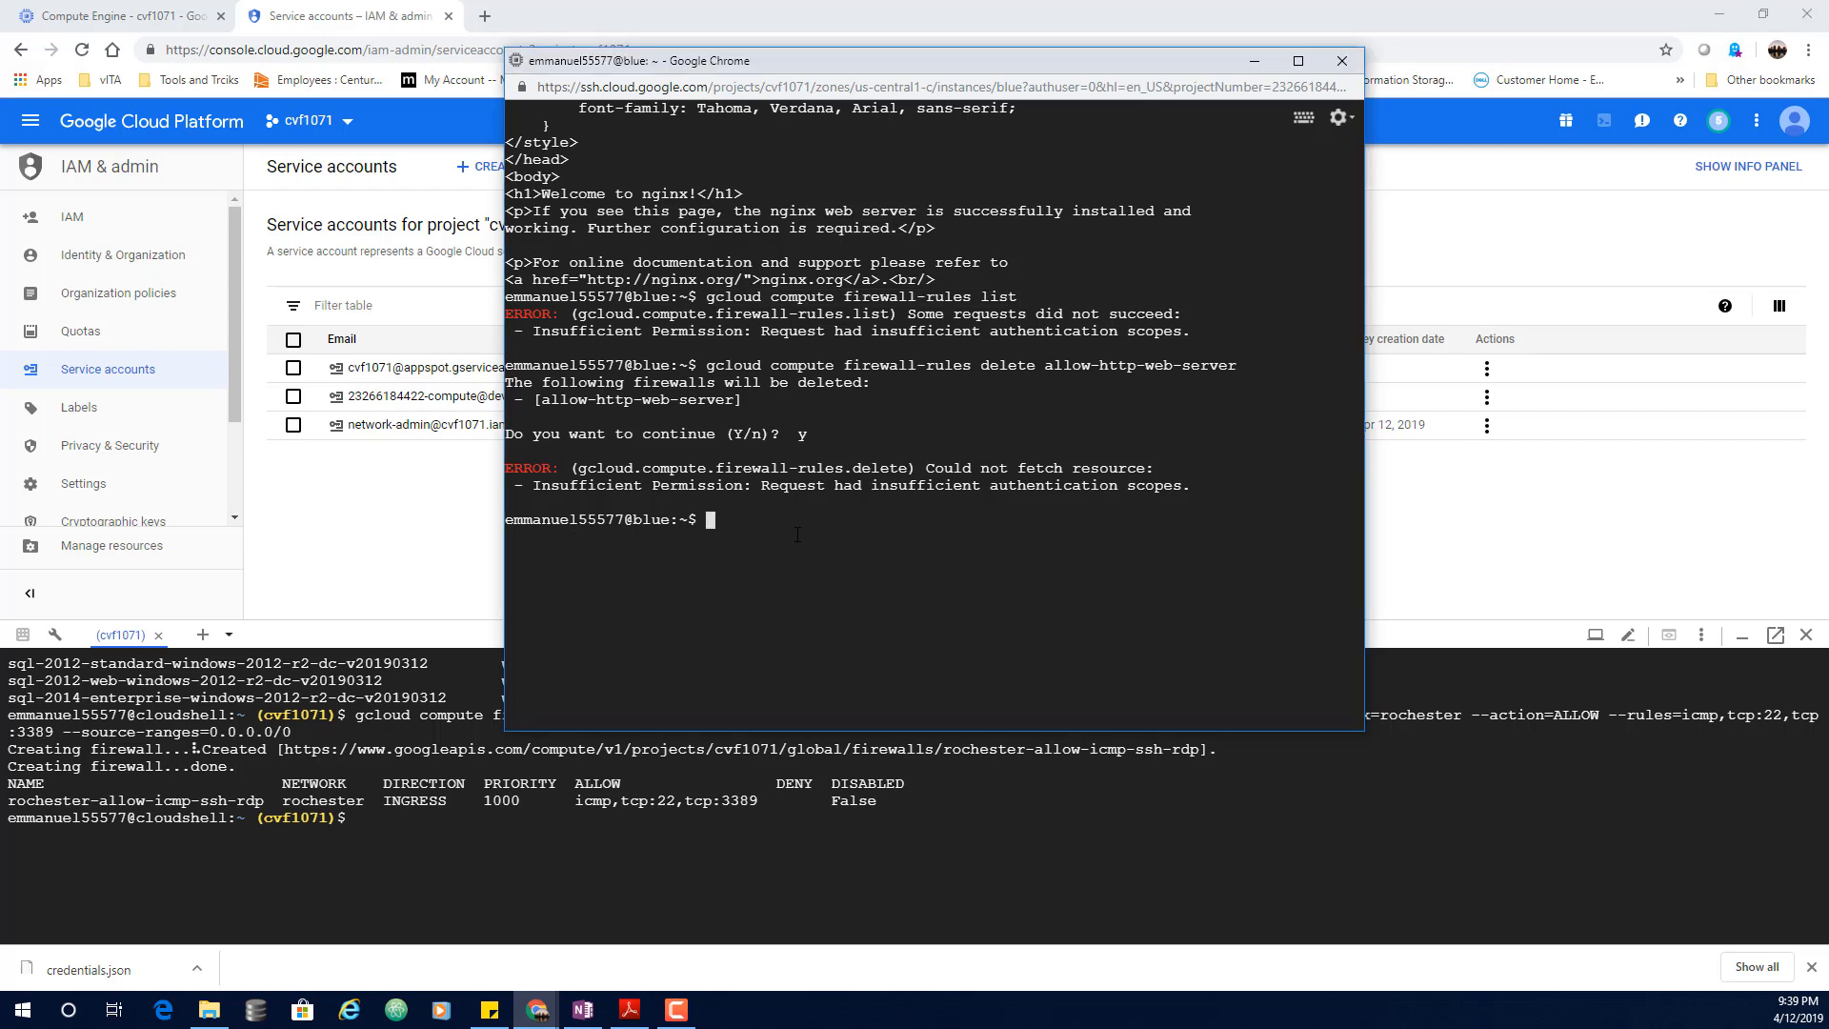
Step: Activate the service account with credentials.json, then run gcloud compute firewall-rules list
{"action": "key", "text": "ctrl+v"}
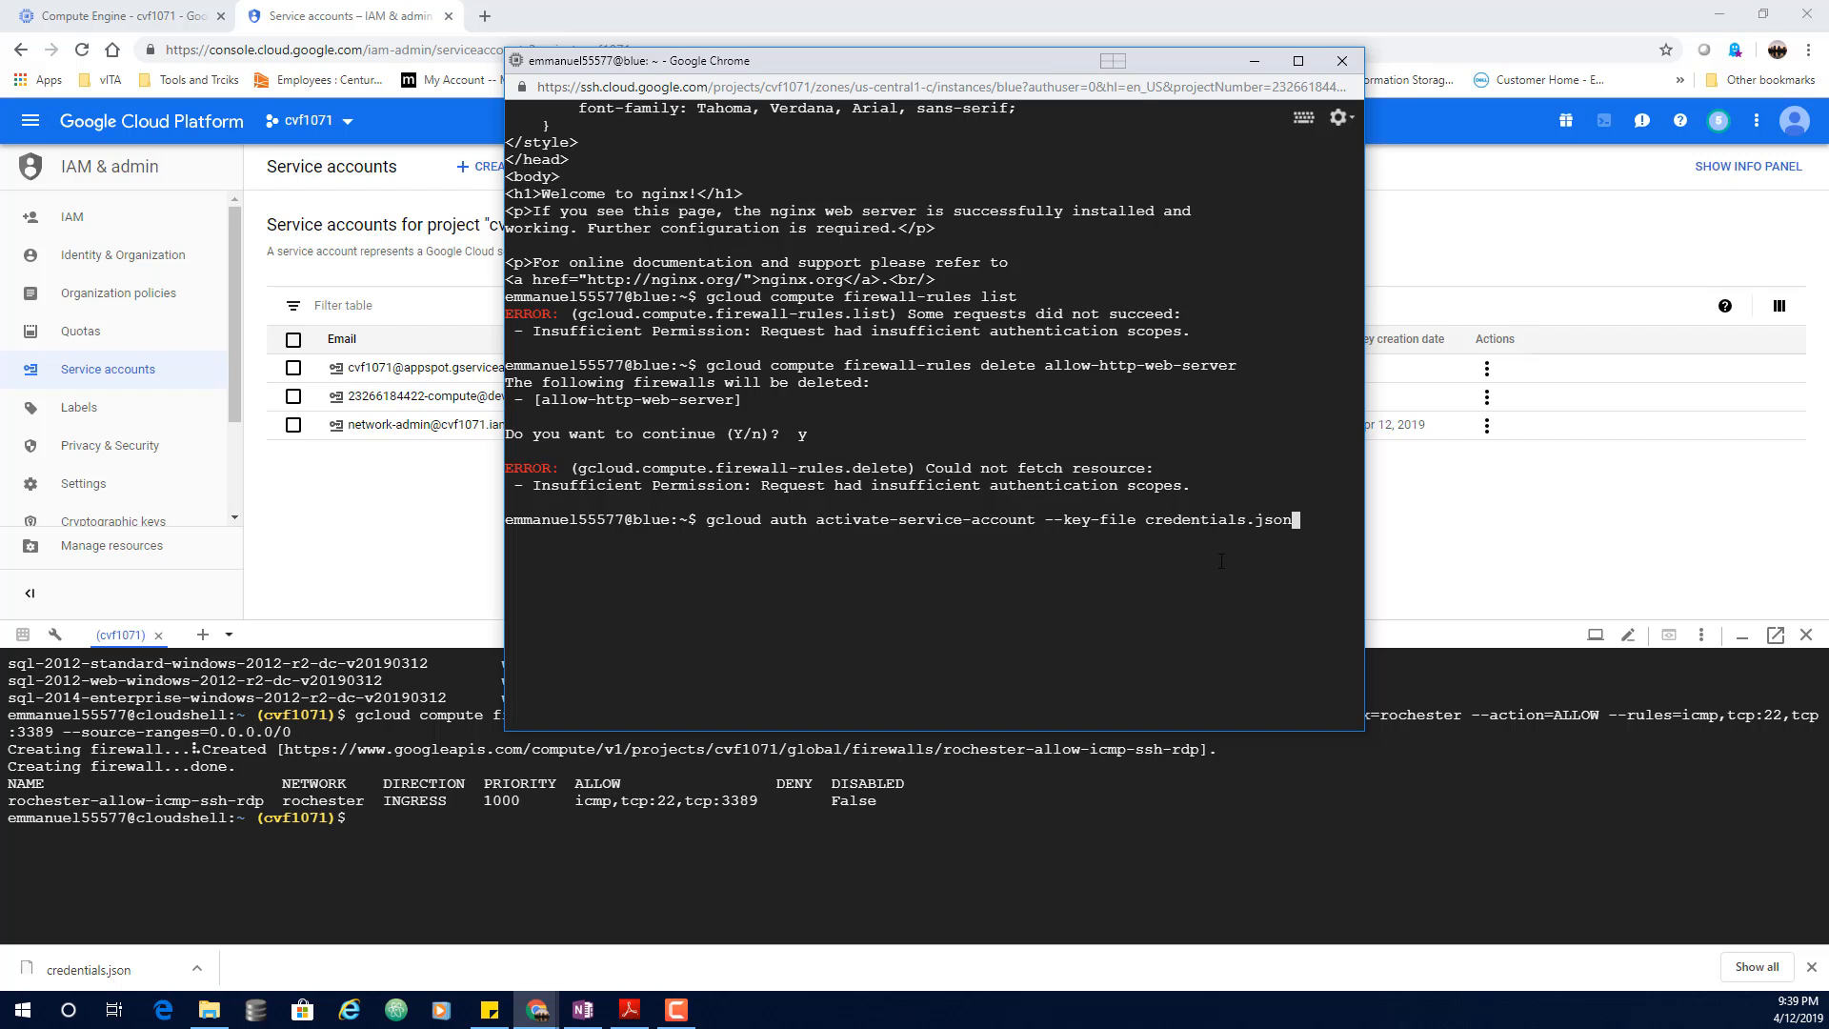
{"action": "key", "text": "Return"}
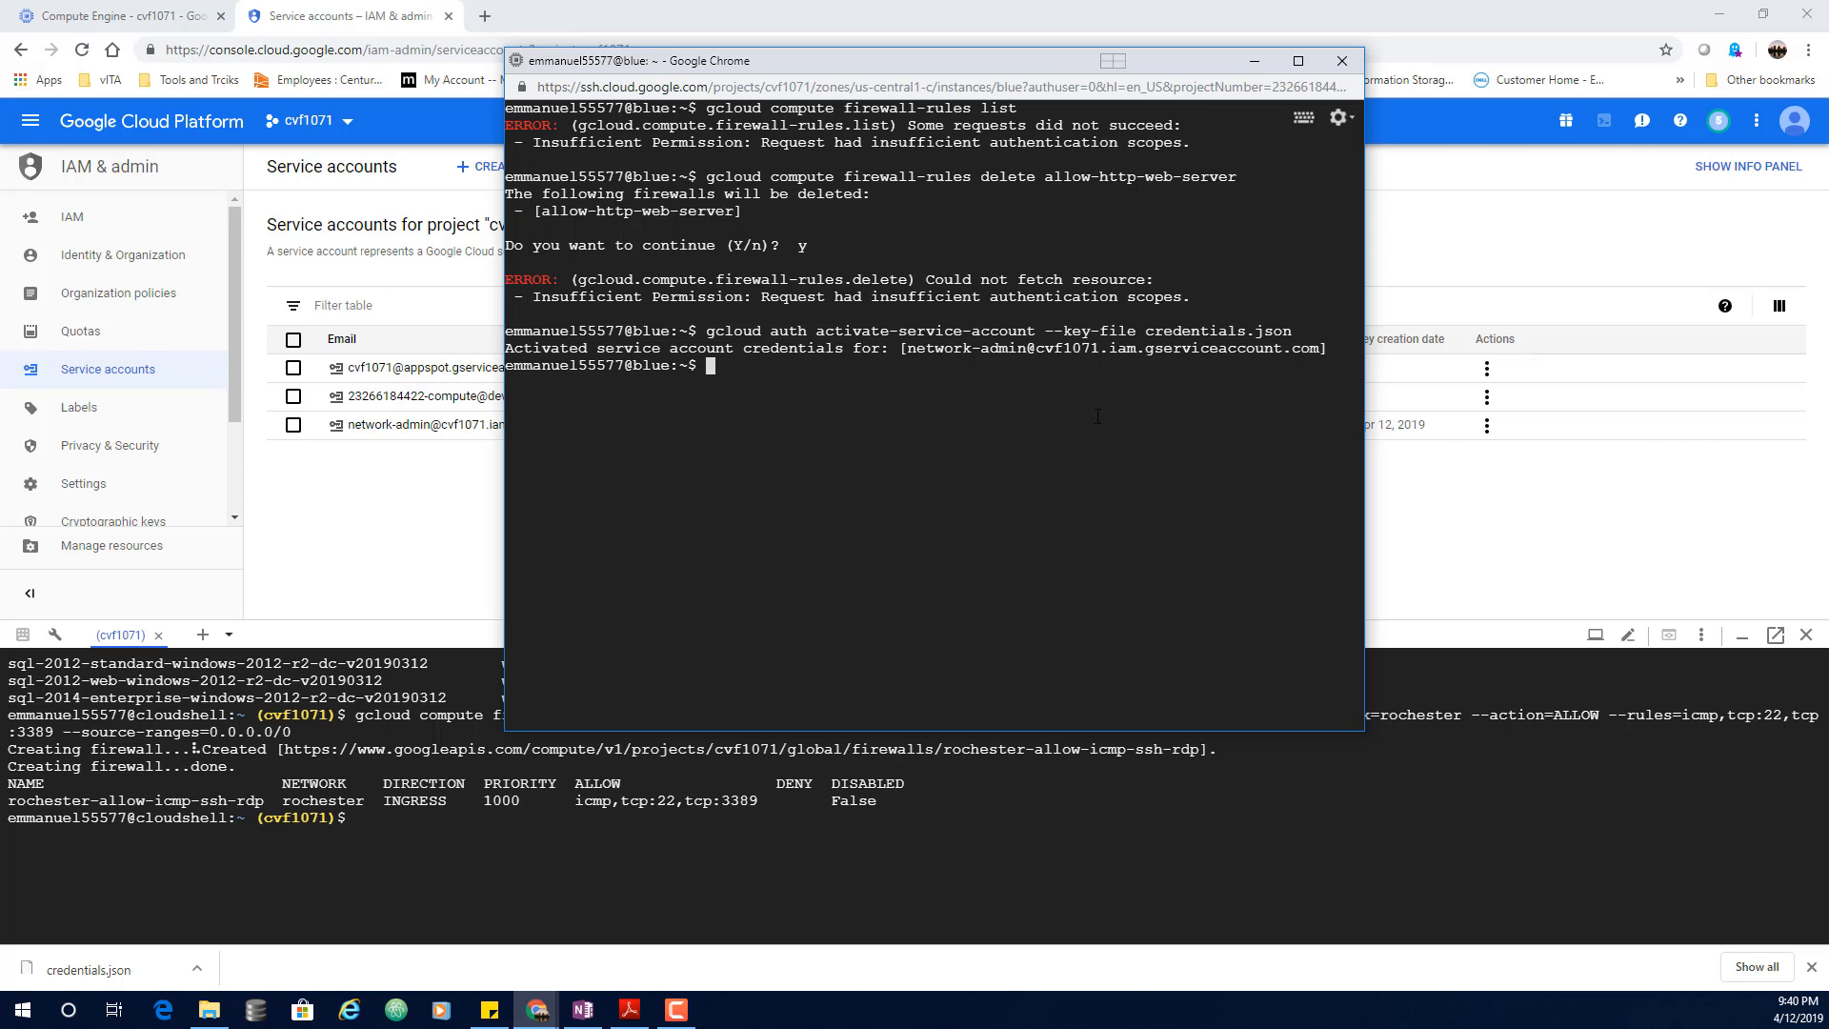
{"action": "key", "text": "Up"}
{"action": "key", "text": "Up"}
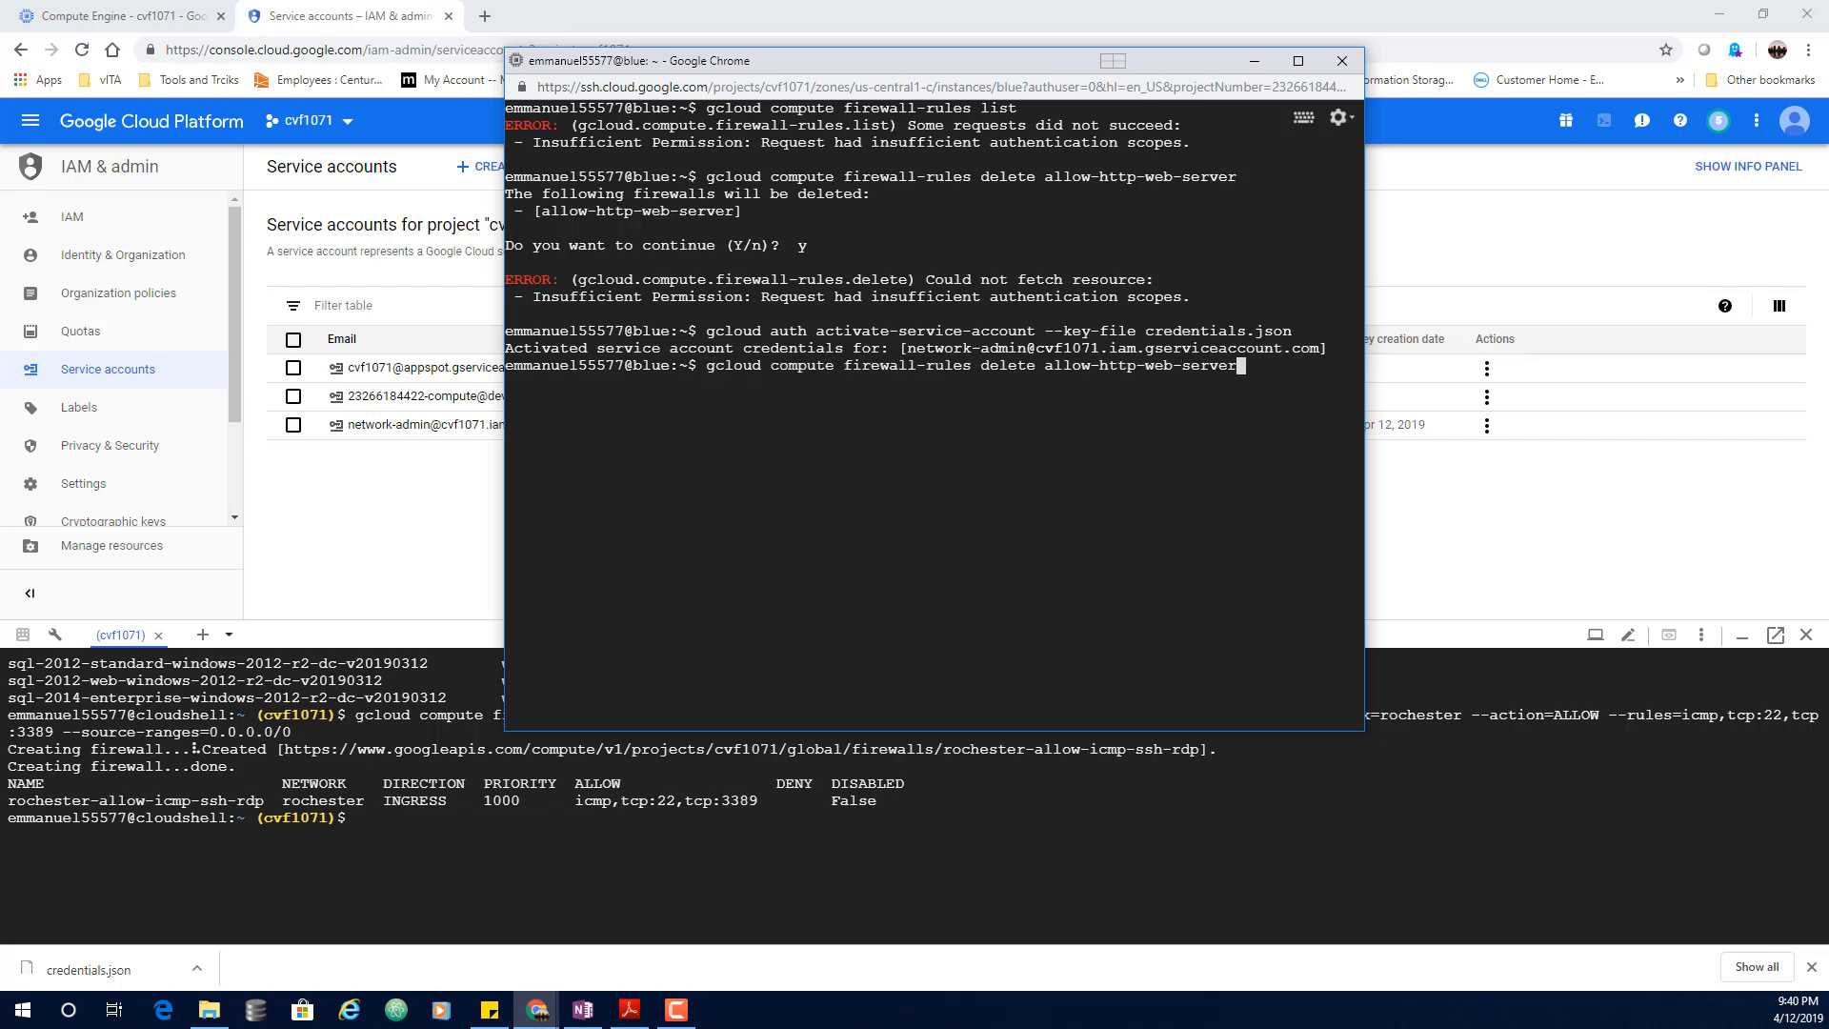
{"action": "key", "text": "Up"}
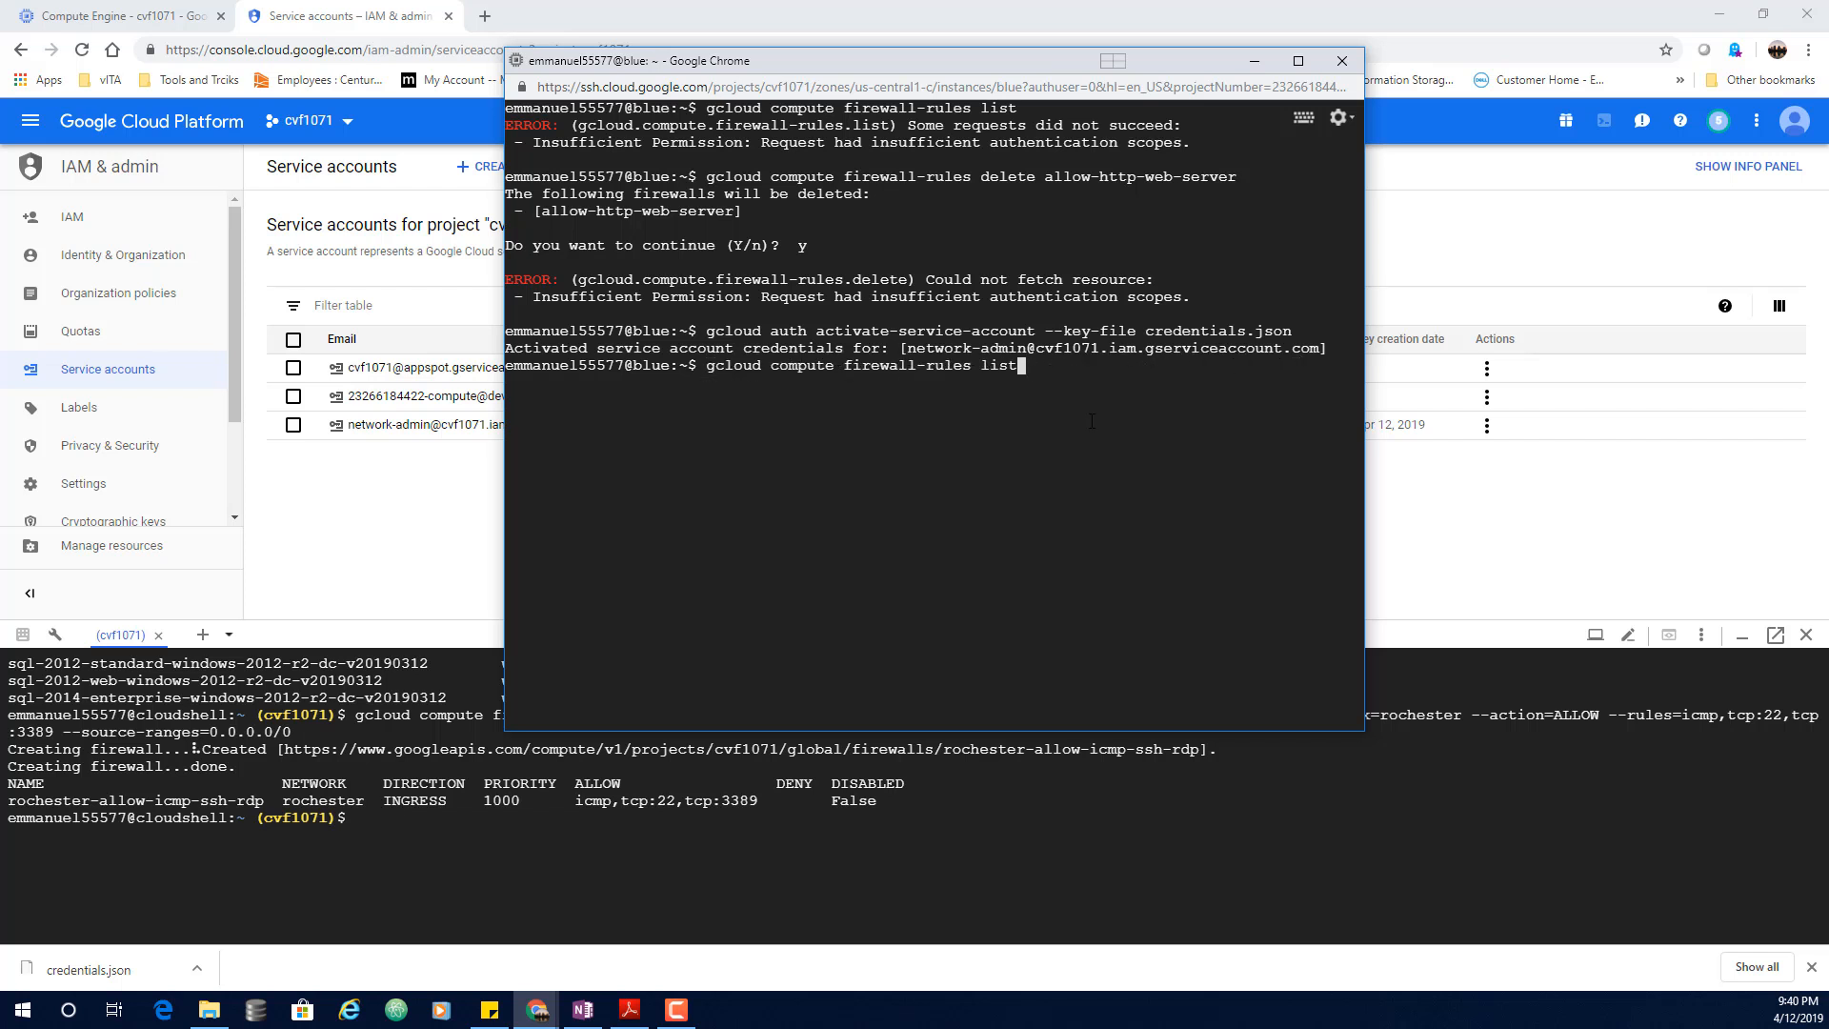
{"action": "key", "text": "Return"}
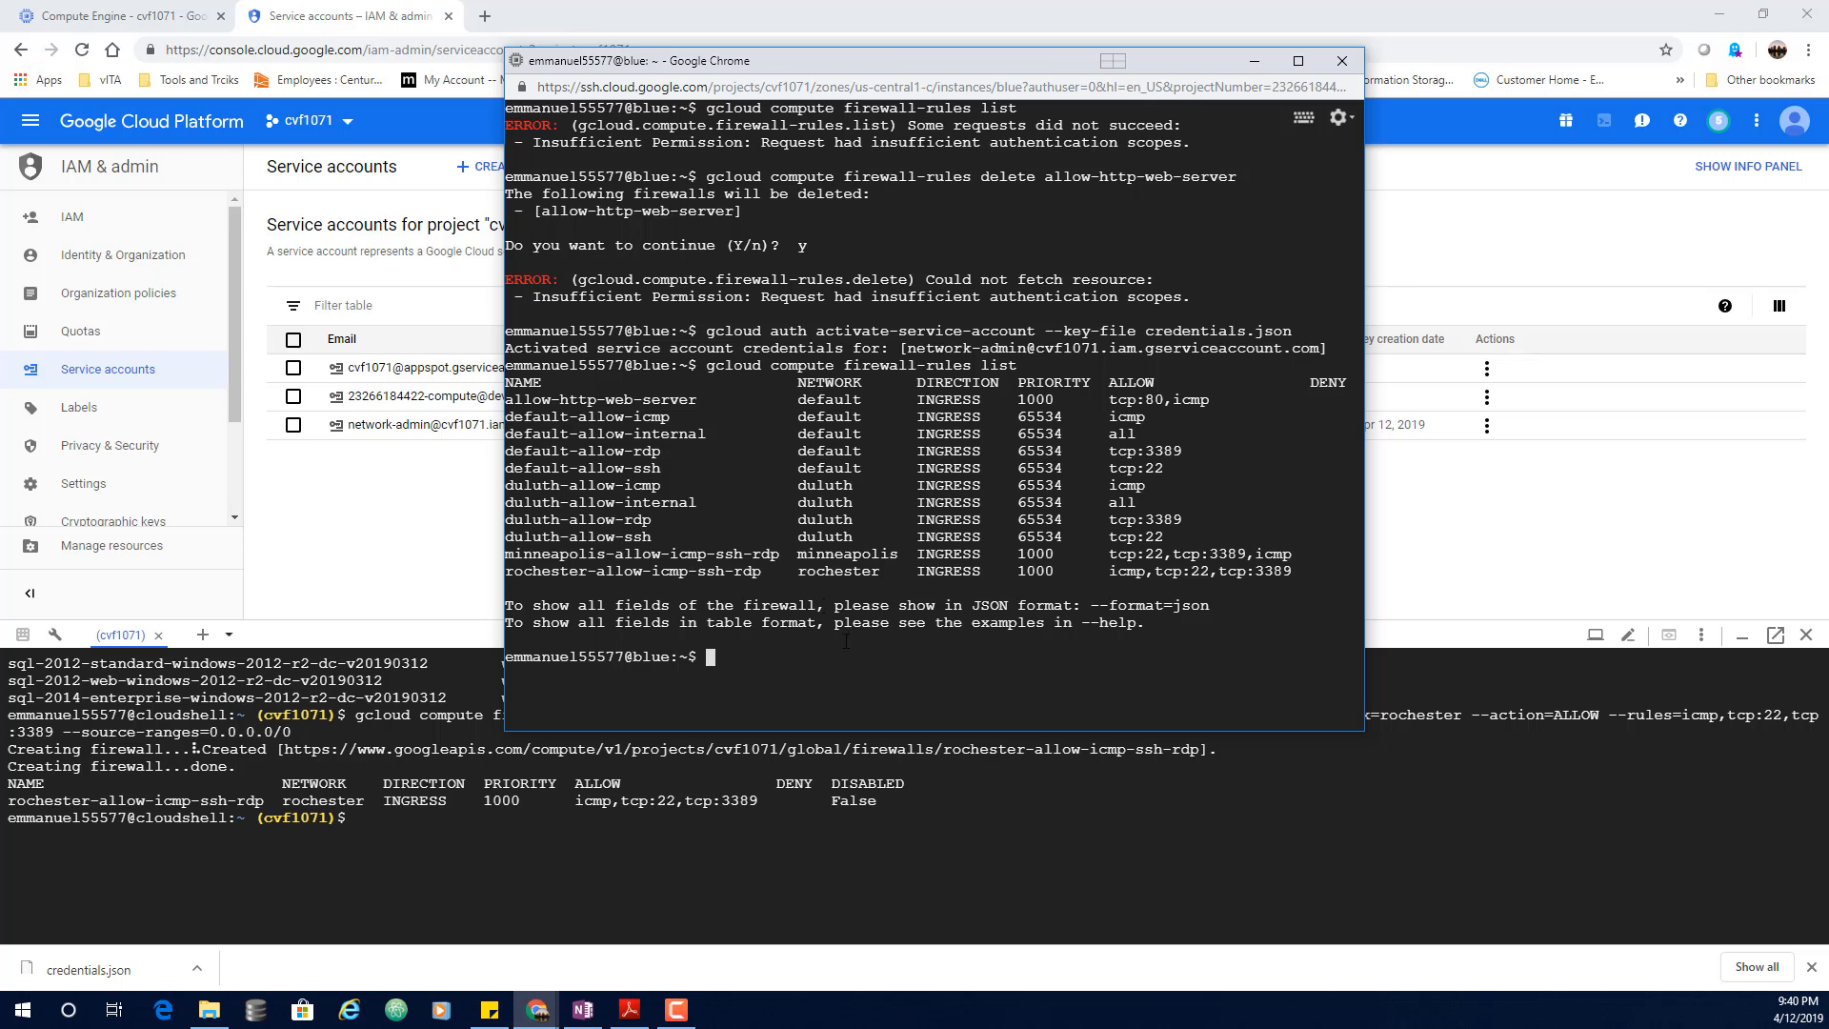
Step: Rerun gcloud compute firewall-rules delete allow-http-web-server and confirm with y, hitting a permission error
{"action": "key", "text": "Up"}
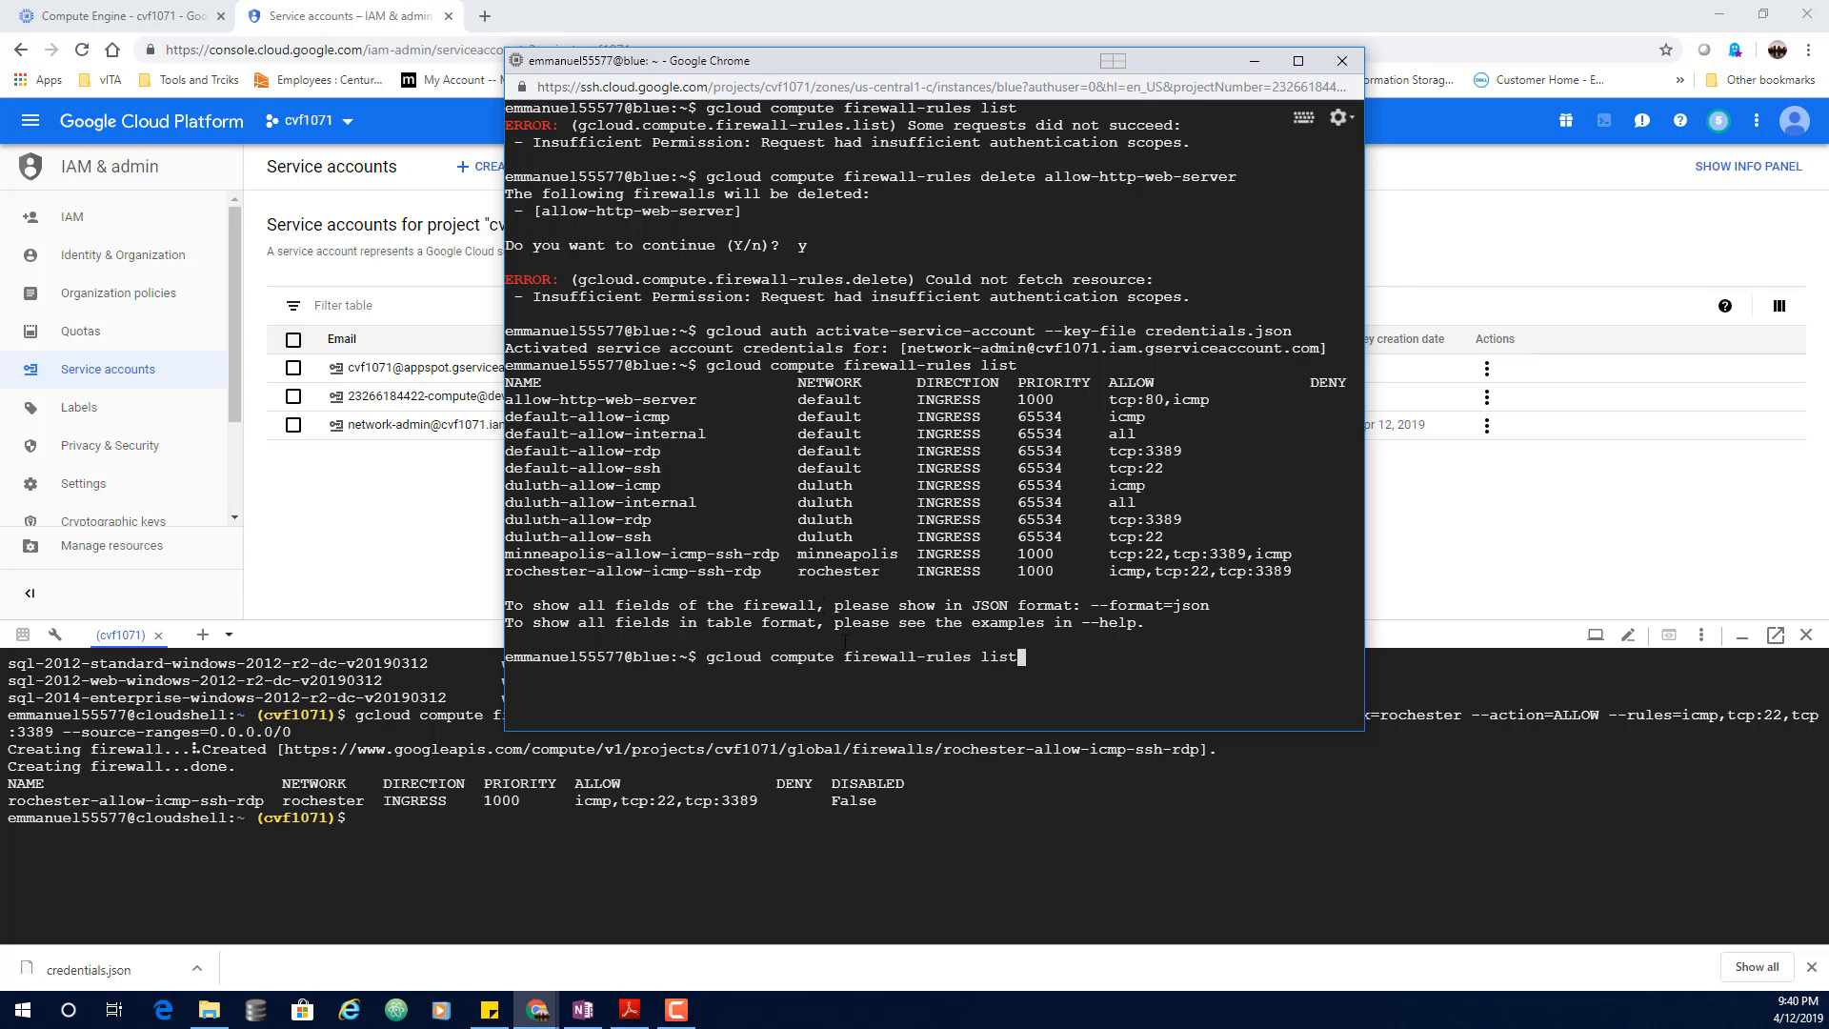
{"action": "key", "text": "Up"}
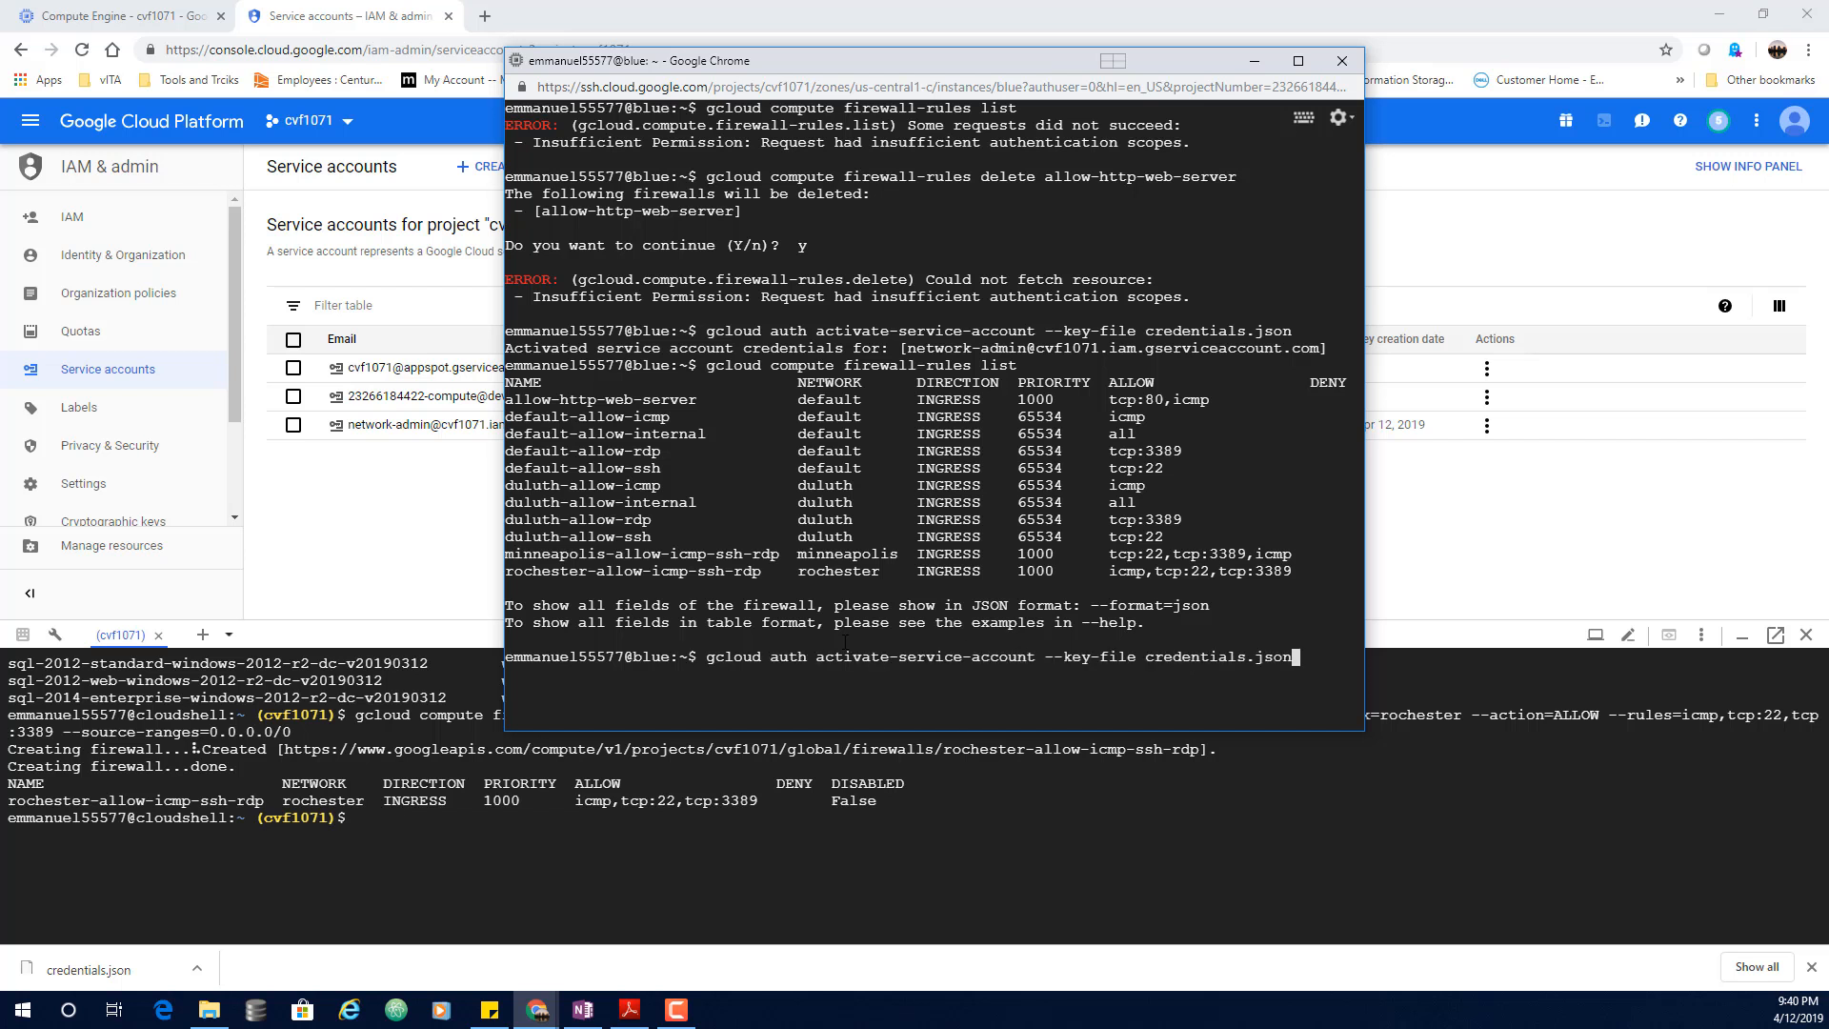
{"action": "key", "text": "Up"}
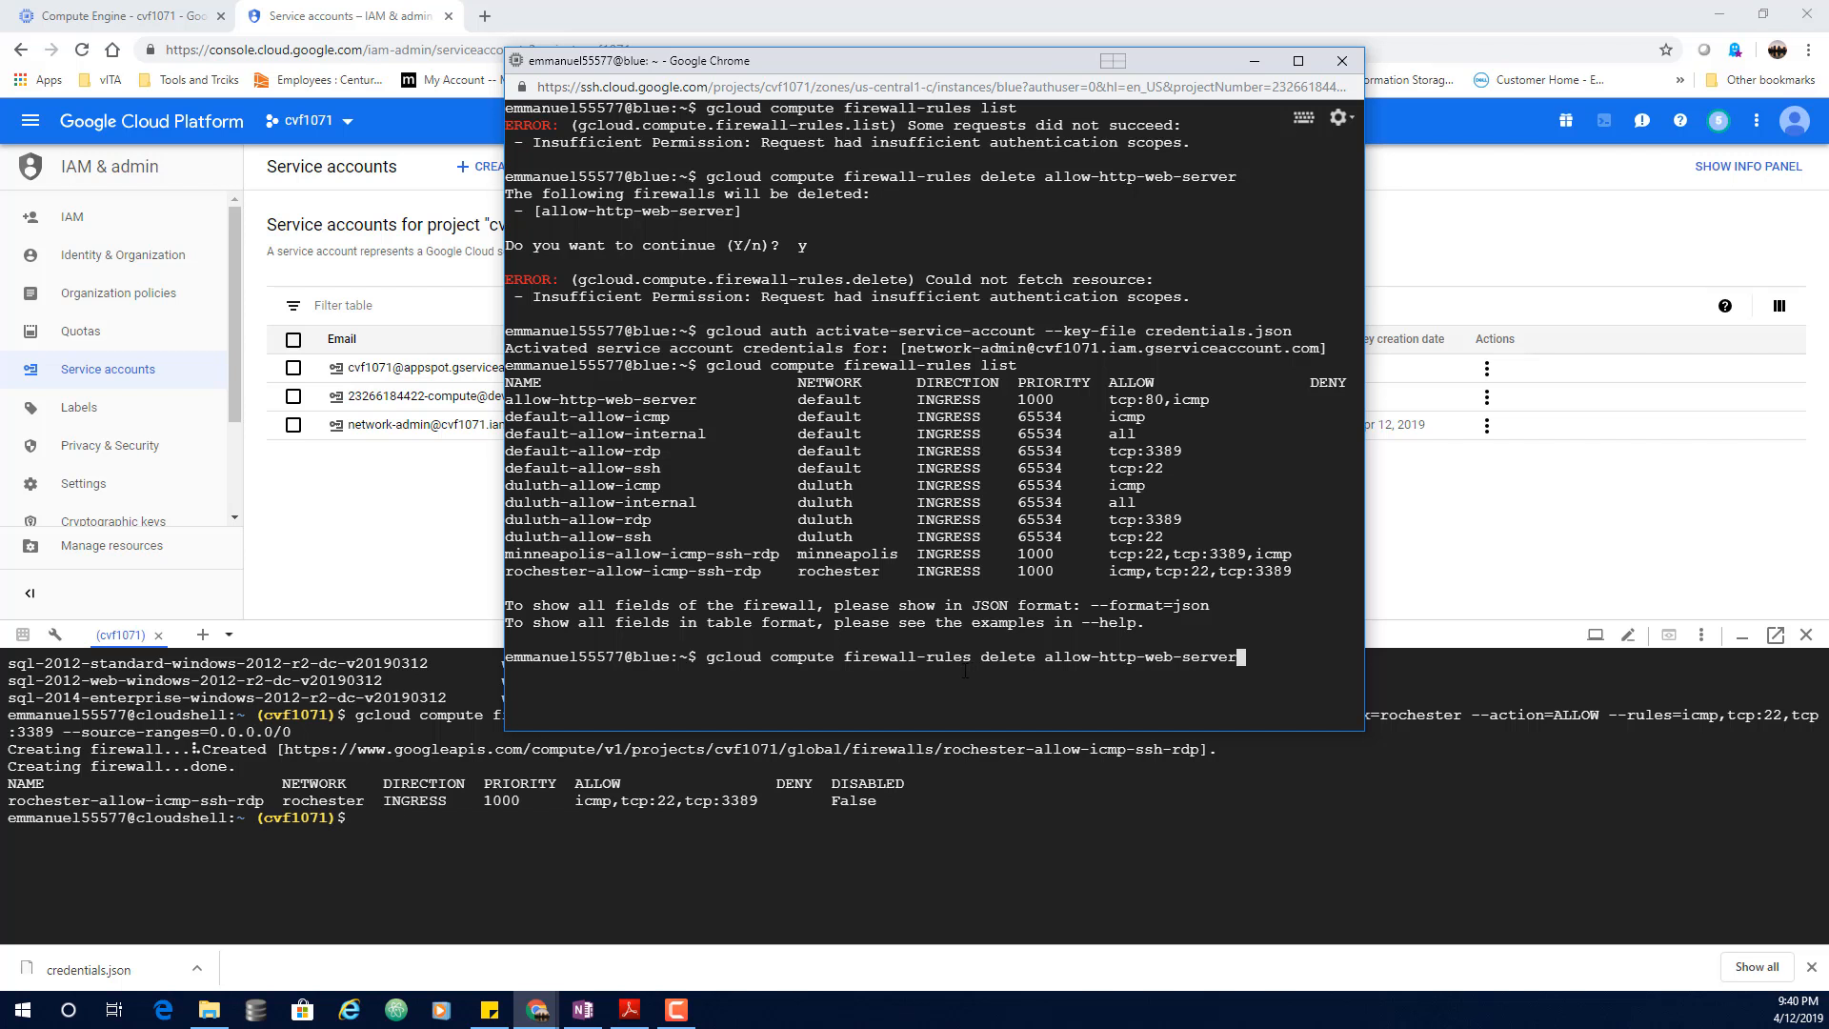
{"action": "key", "text": "Return"}
{"action": "type", "text": "y"}
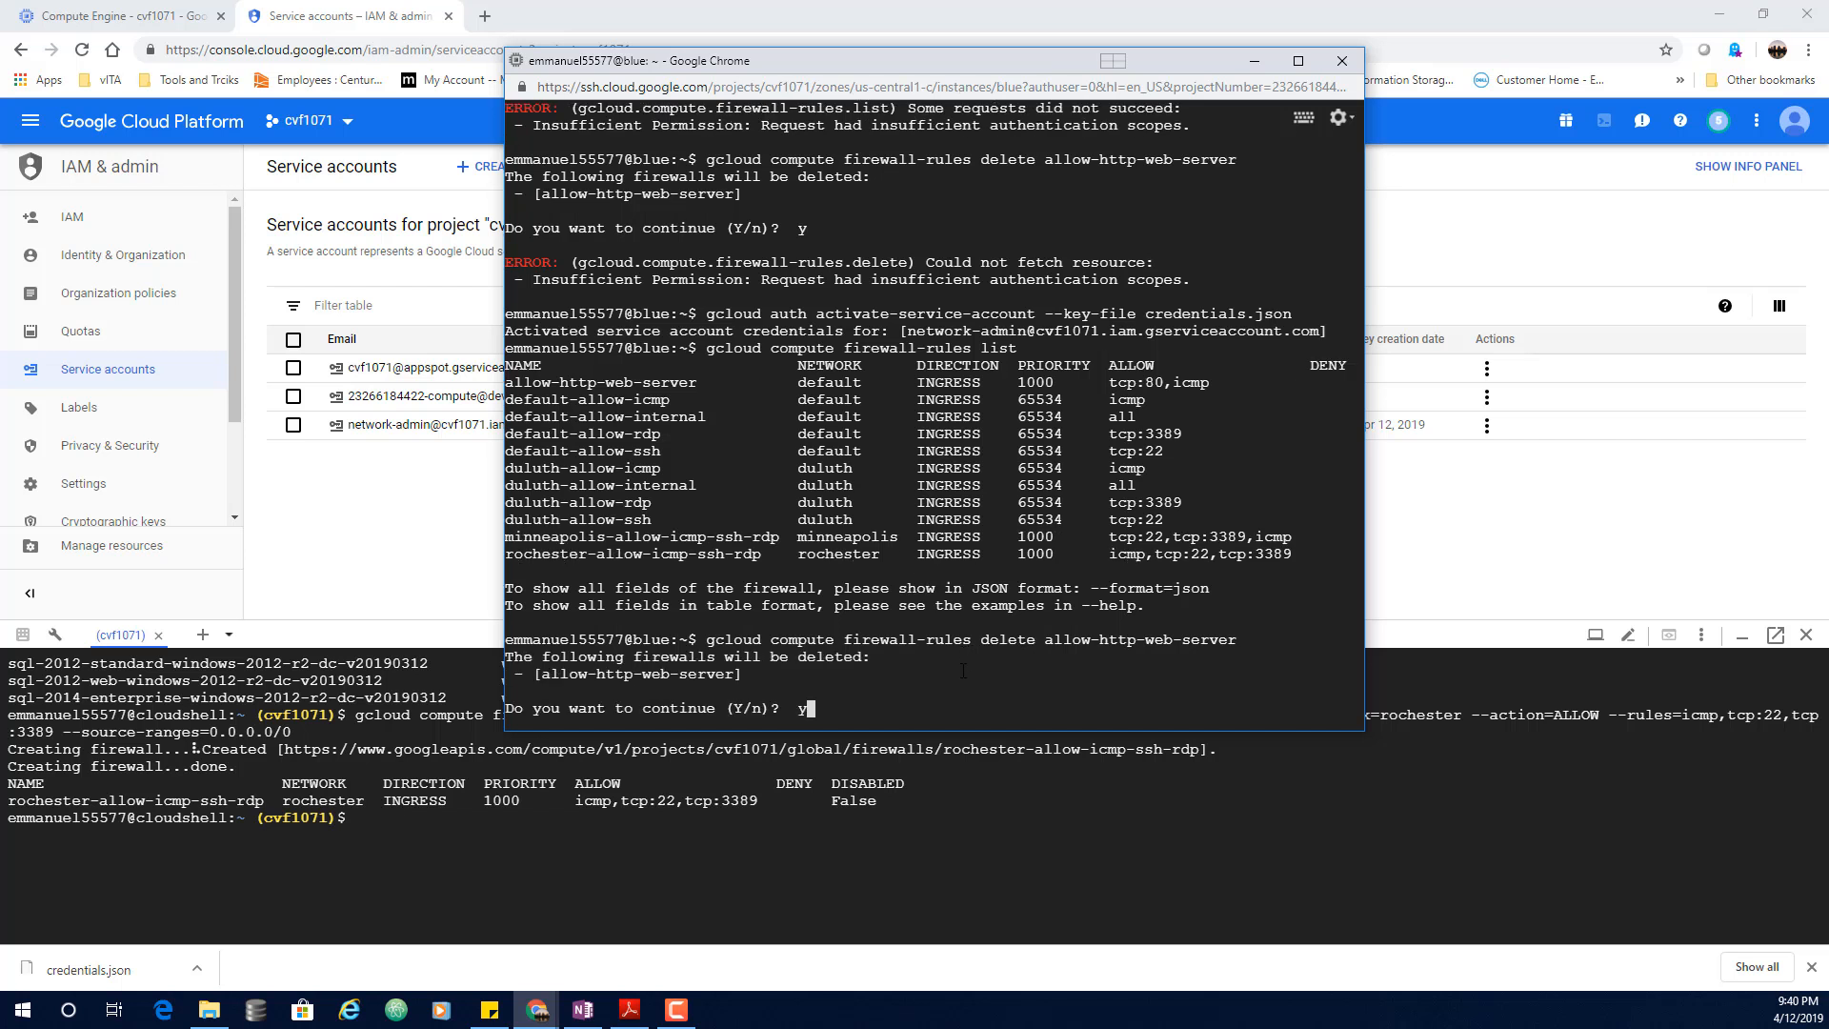
{"action": "key", "text": "Return"}
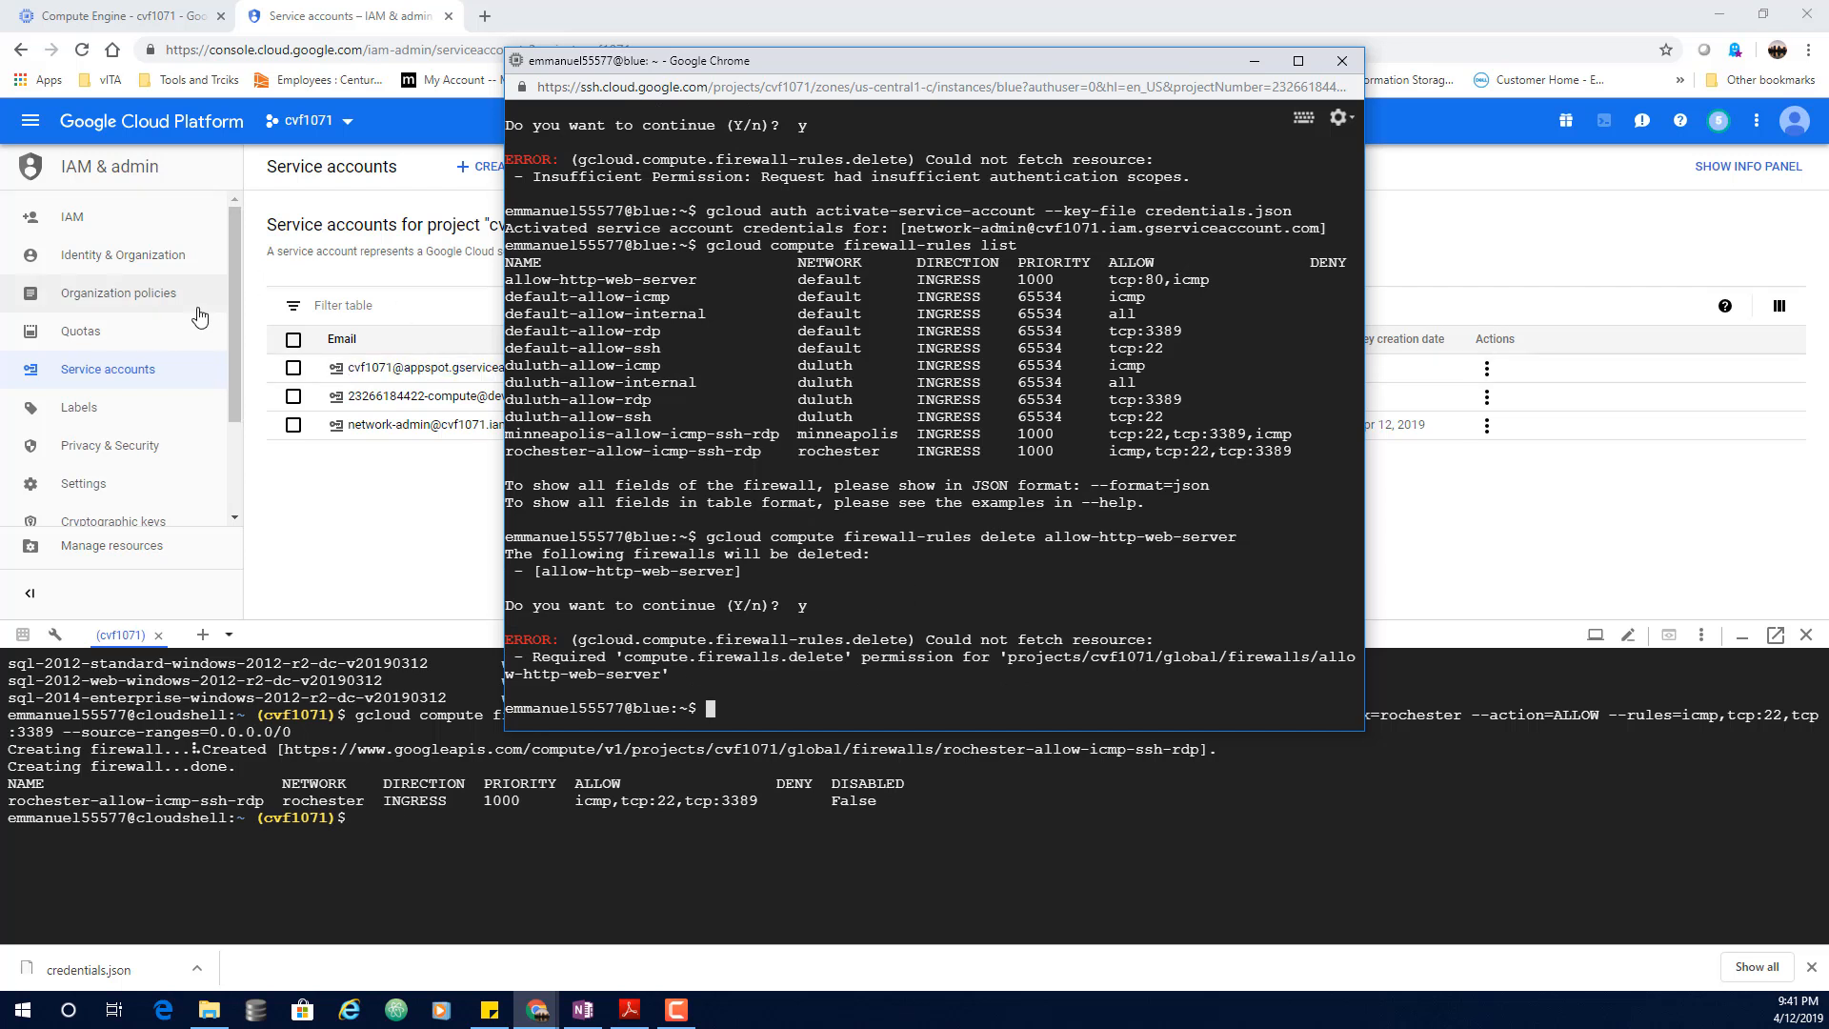
Step: Open the network-admin service account's details from the Service accounts list and switch to edit mode
{"action": "left_click", "coordinate": [112, 376]}
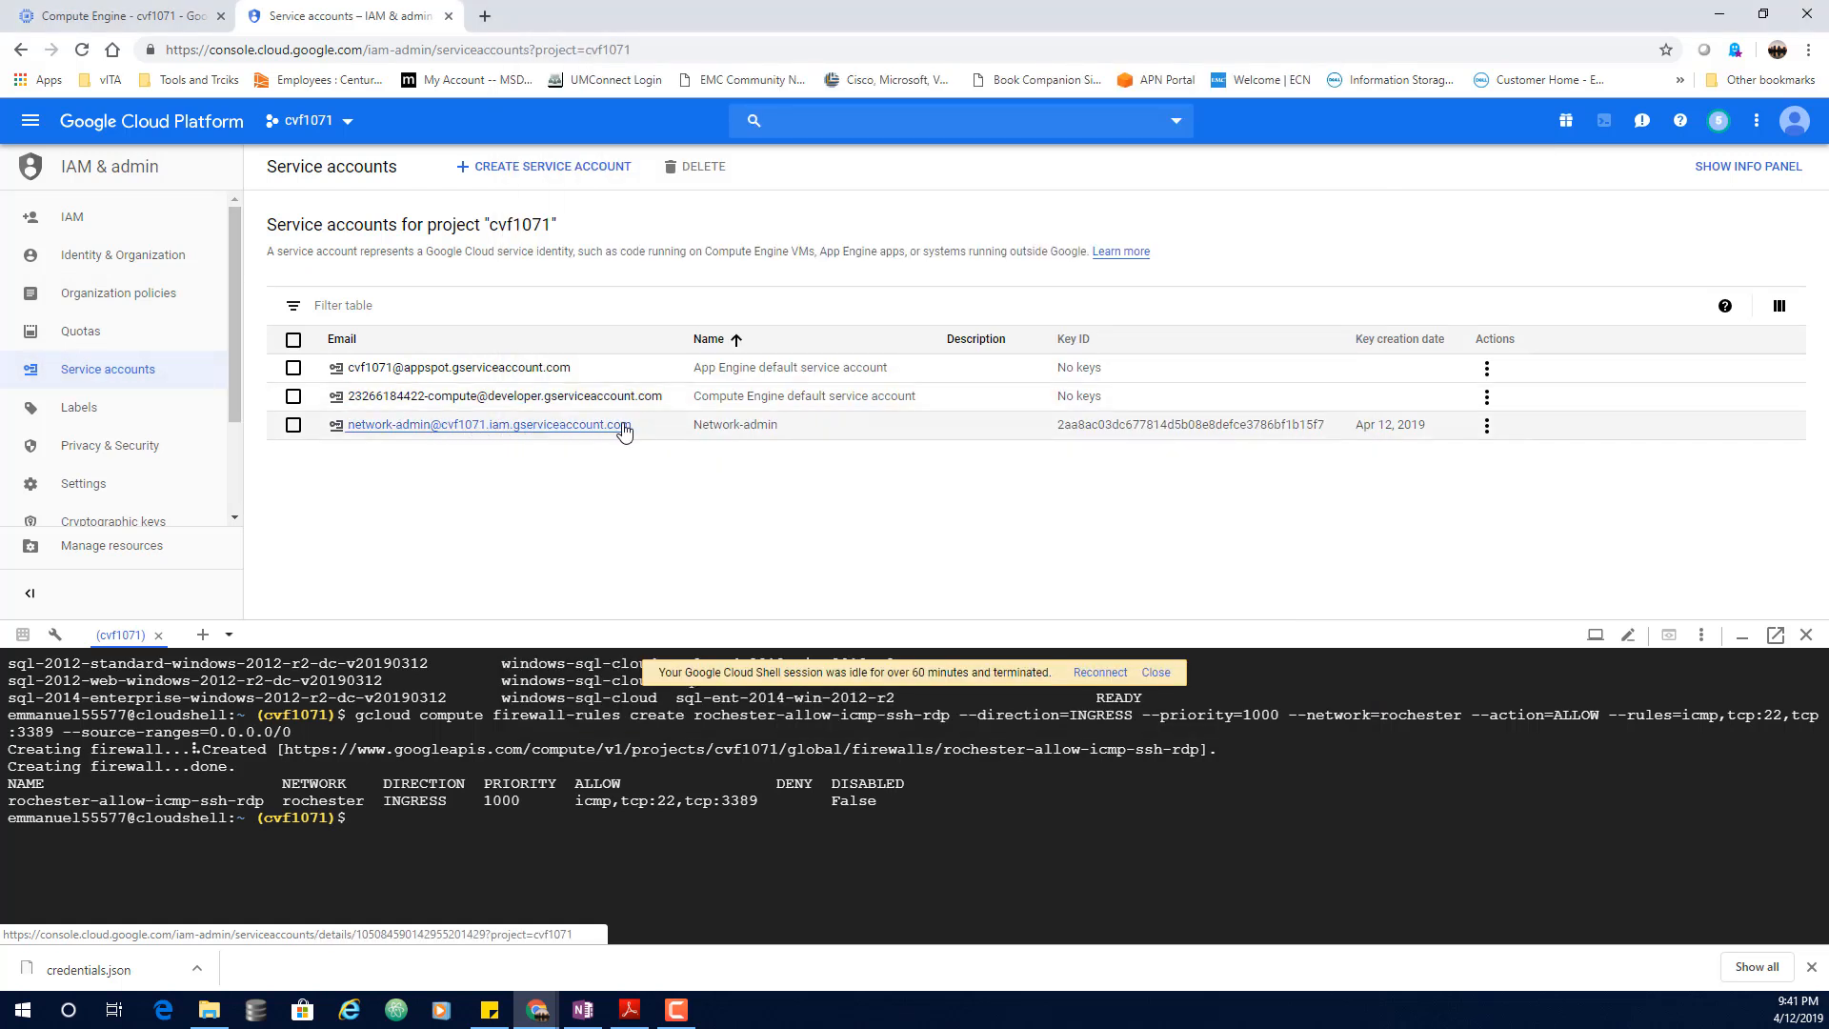
{"action": "left_click", "coordinate": [749, 428]}
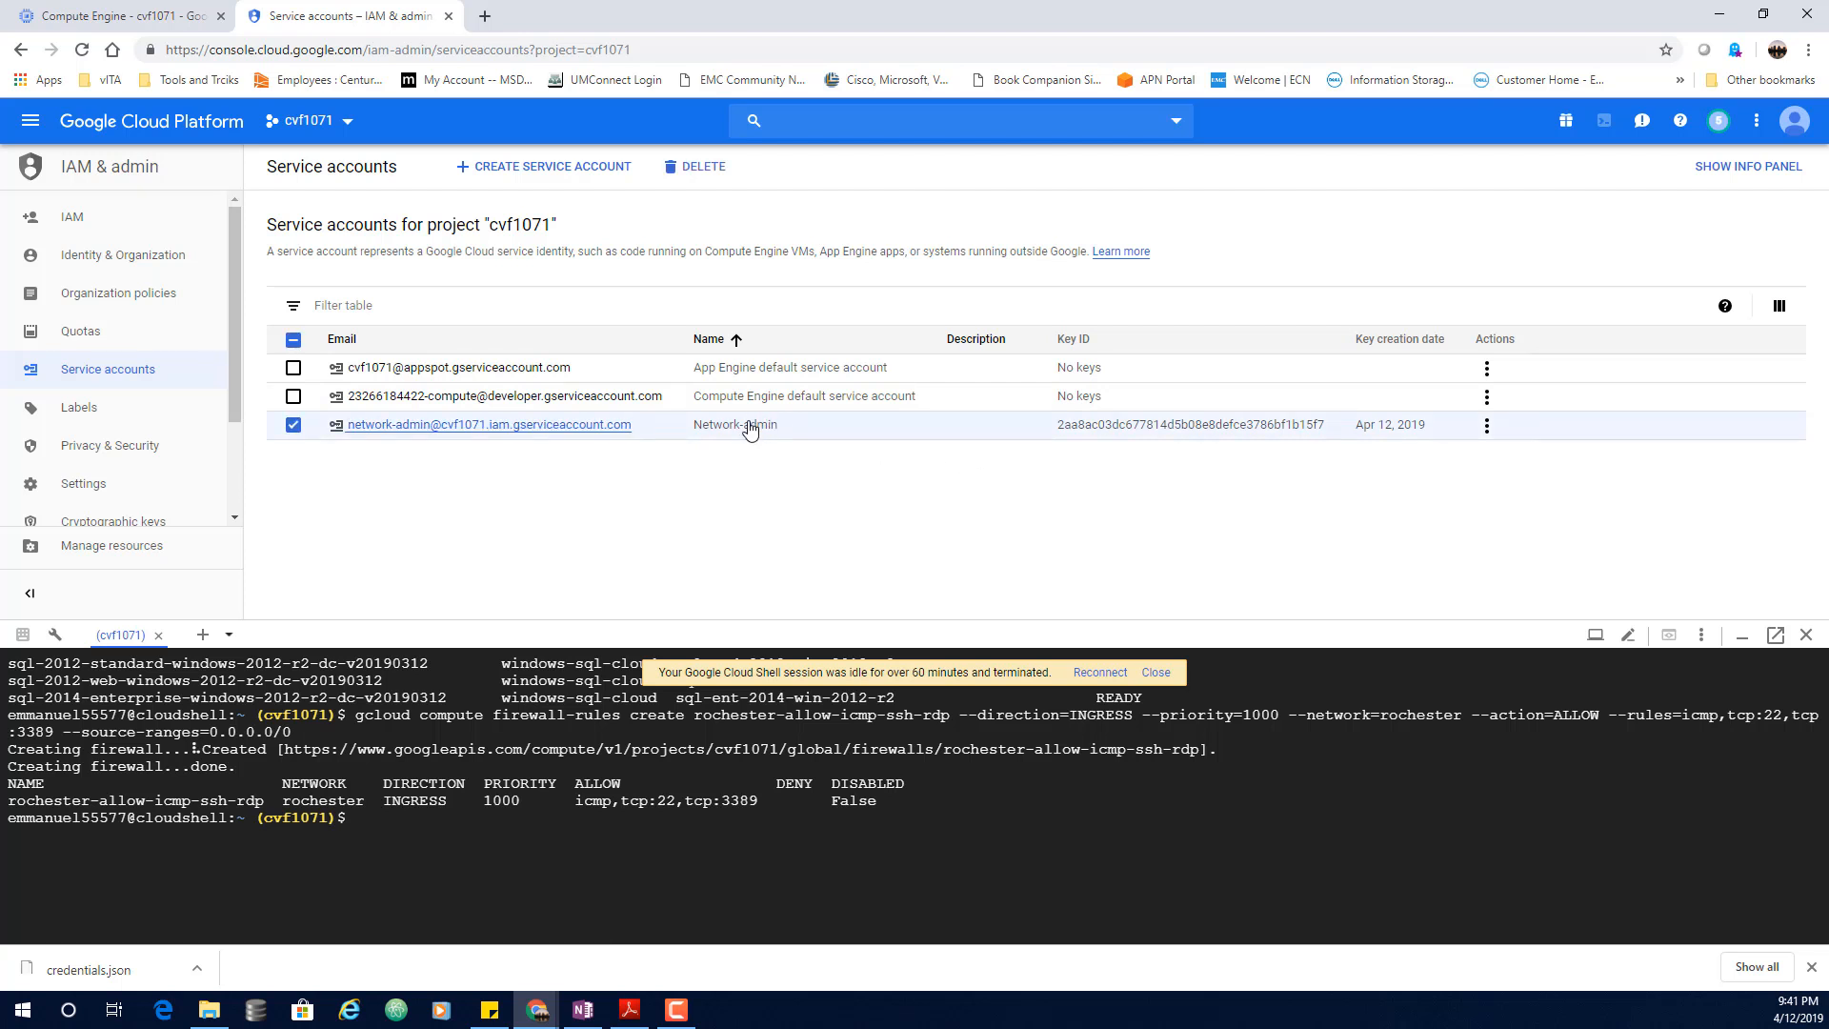
{"action": "left_click", "coordinate": [749, 429]}
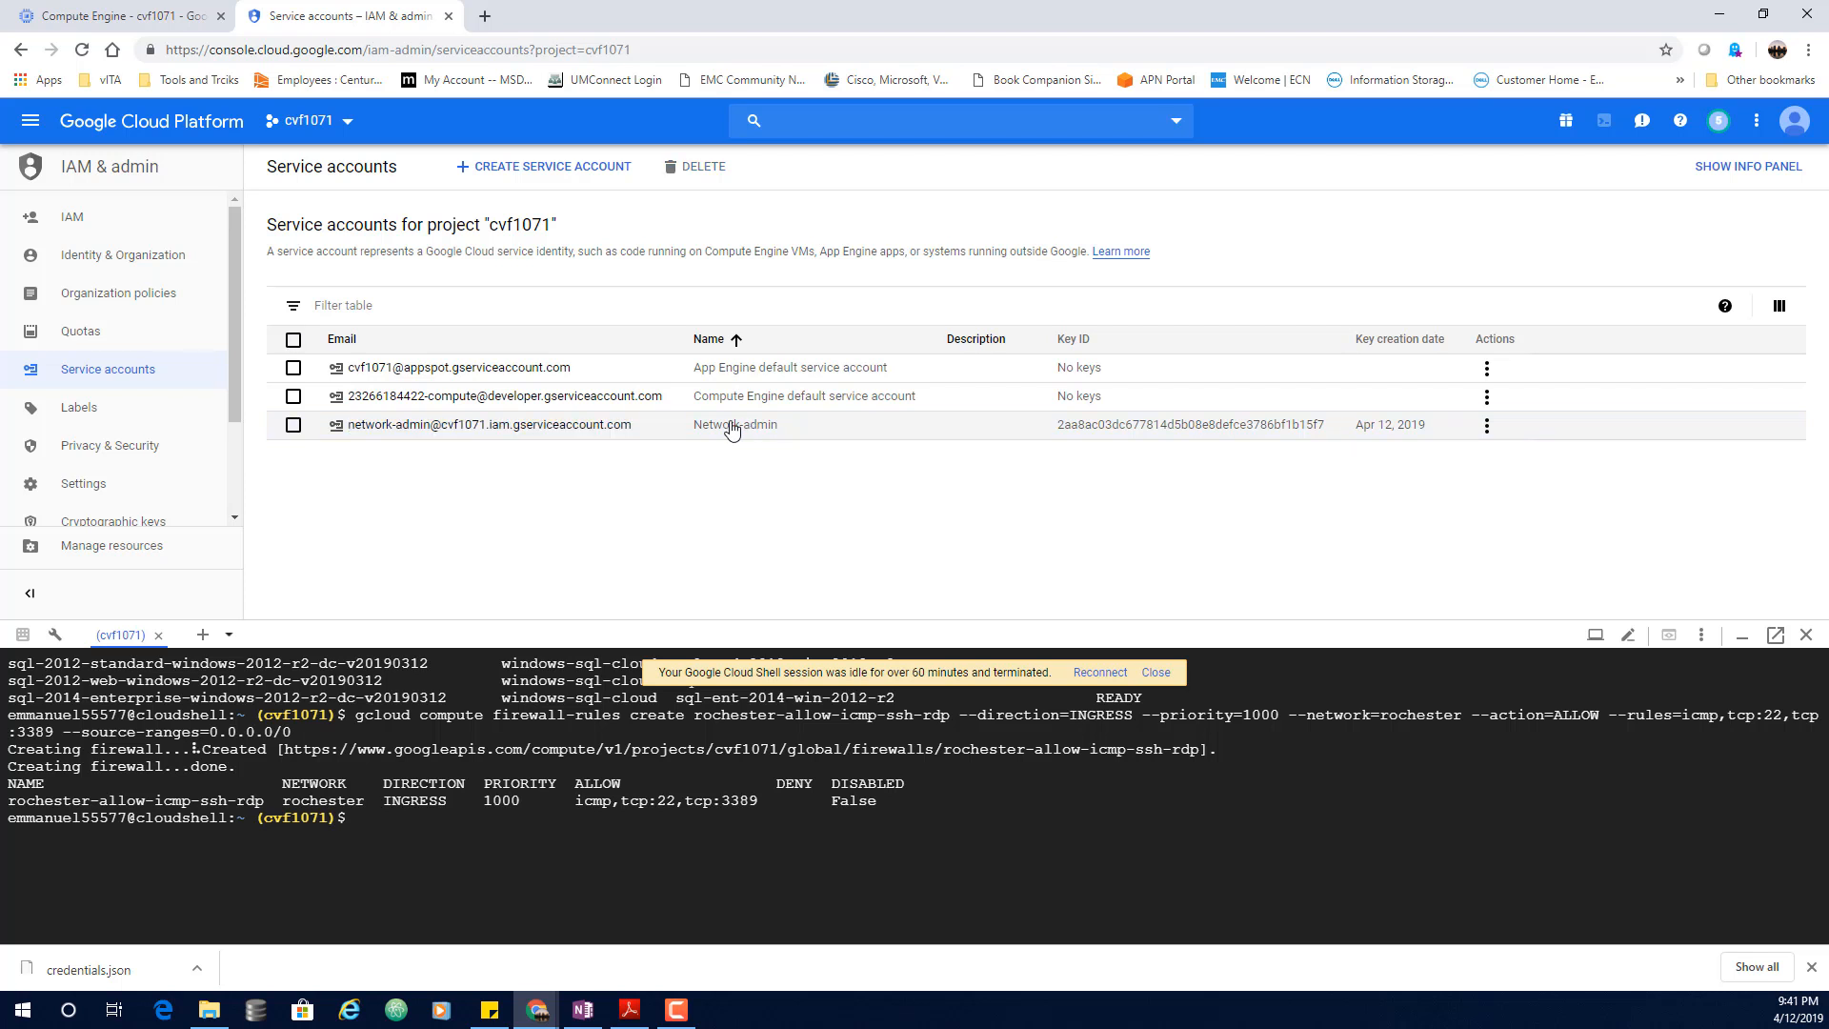
{"action": "left_click", "coordinate": [590, 426]}
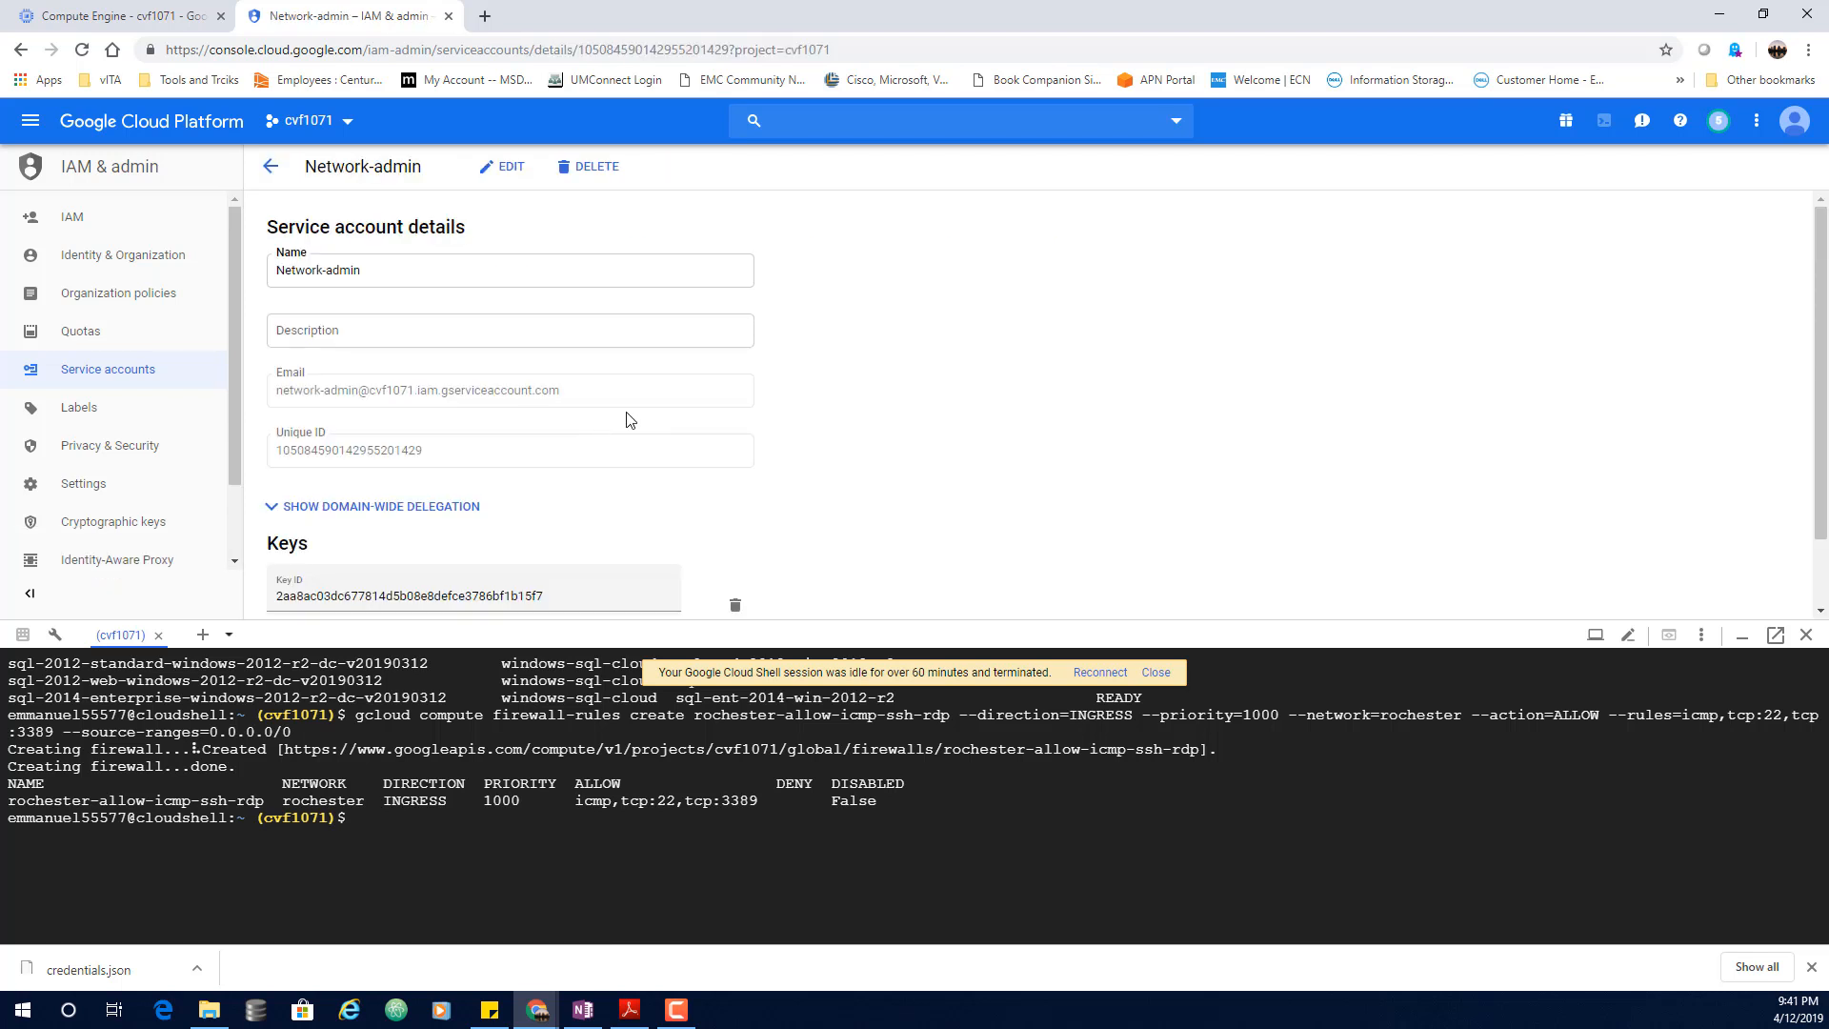
{"action": "scroll", "coordinate": [931, 368], "scroll_direction": "down", "scroll_amount": 2}
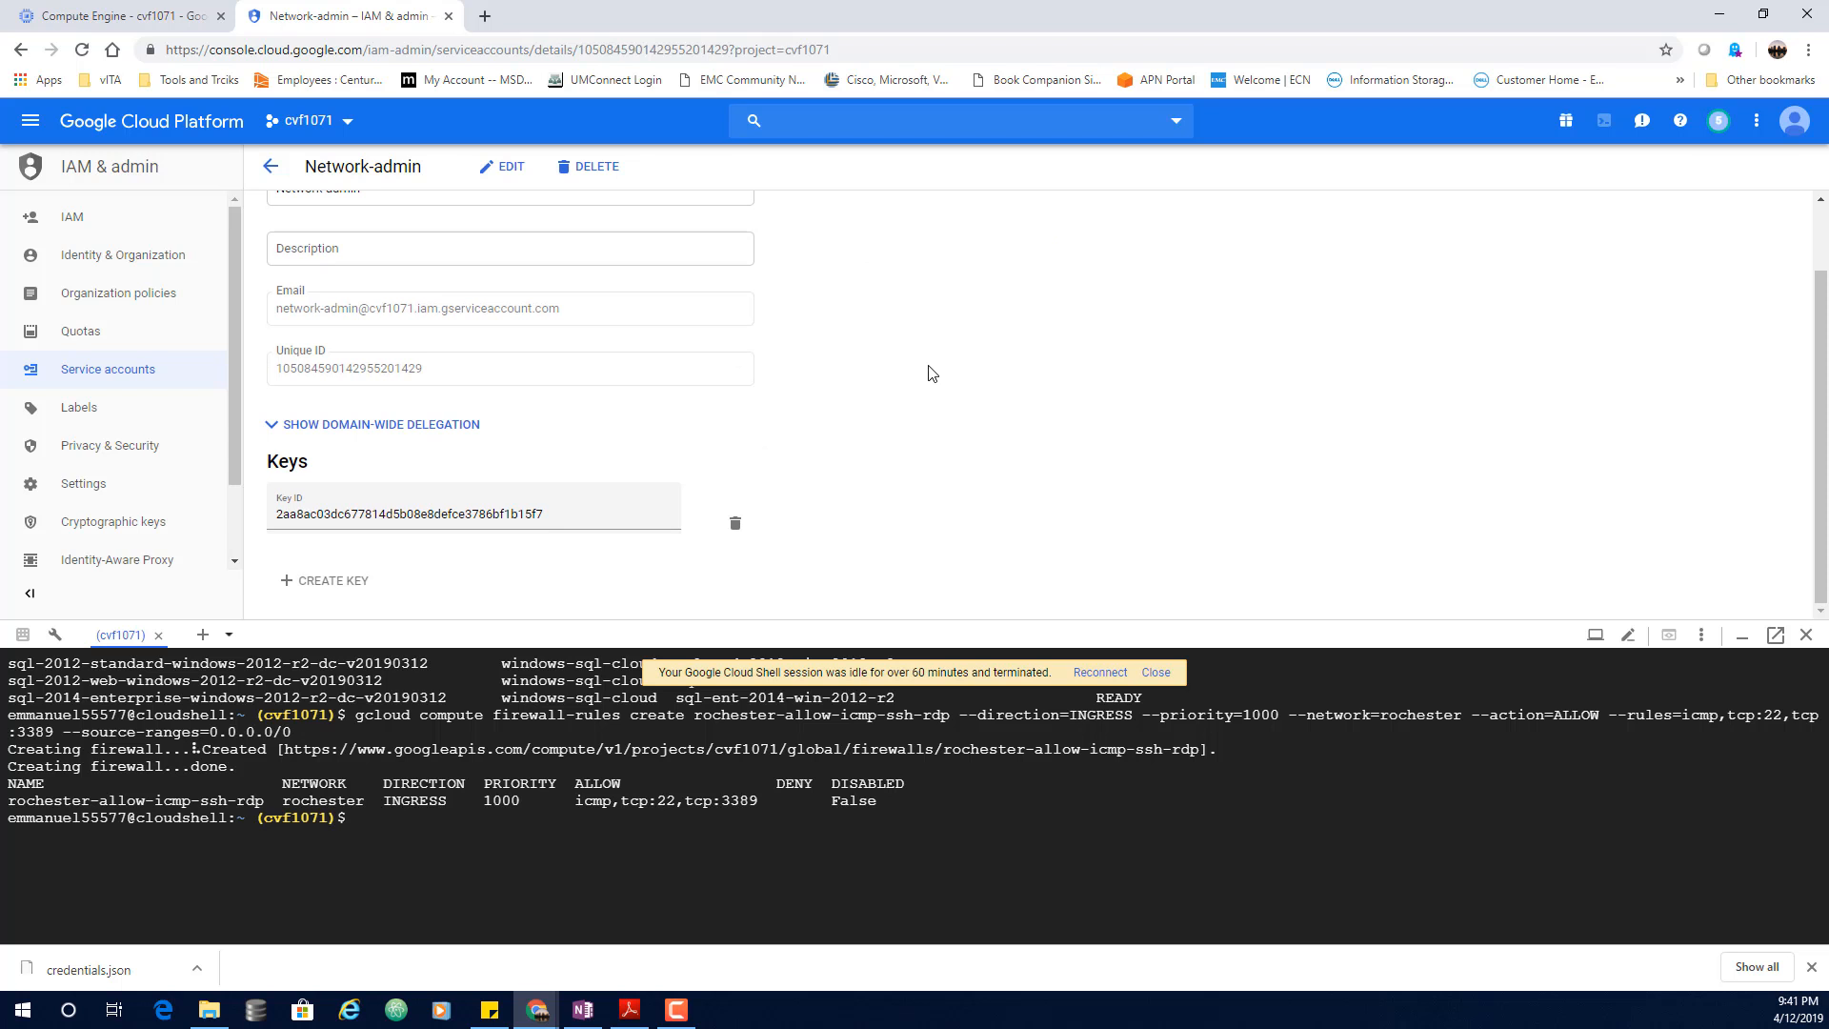
{"action": "scroll", "coordinate": [908, 386], "scroll_direction": "up", "scroll_amount": 1}
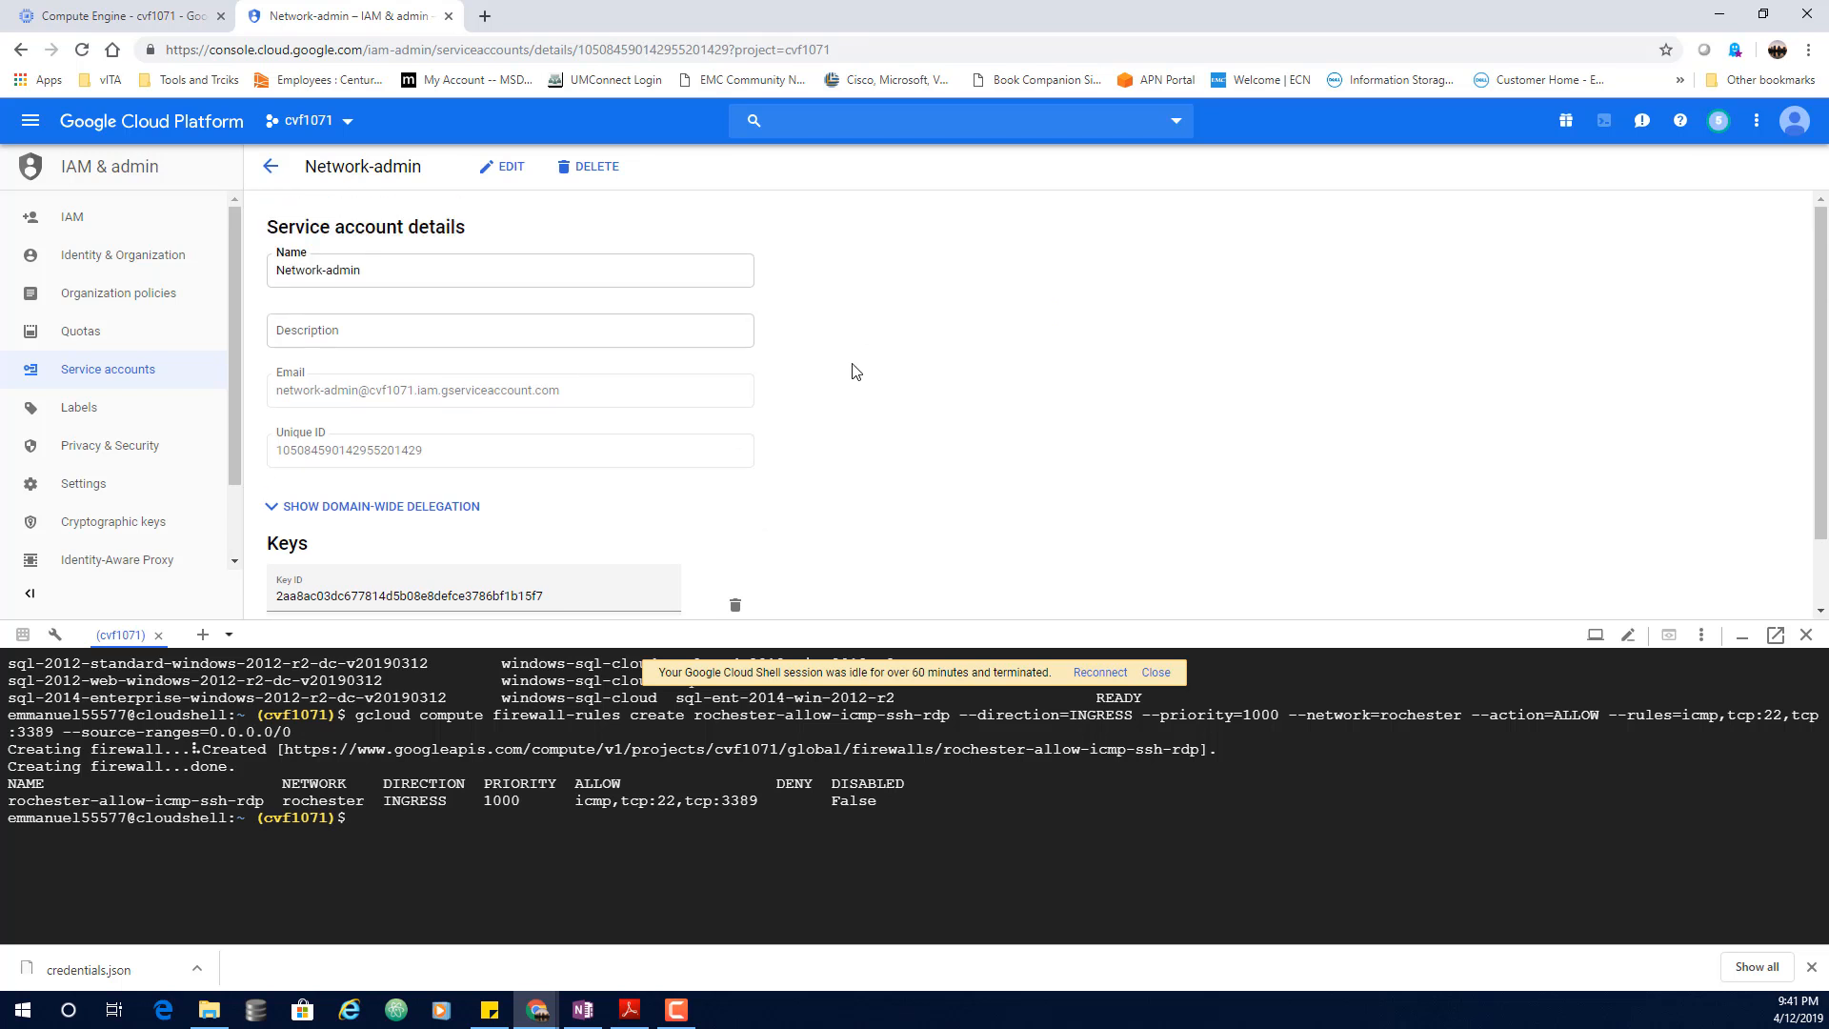
{"action": "left_click", "coordinate": [511, 171]}
{"action": "scroll", "coordinate": [1058, 372], "scroll_direction": "down", "scroll_amount": 2}
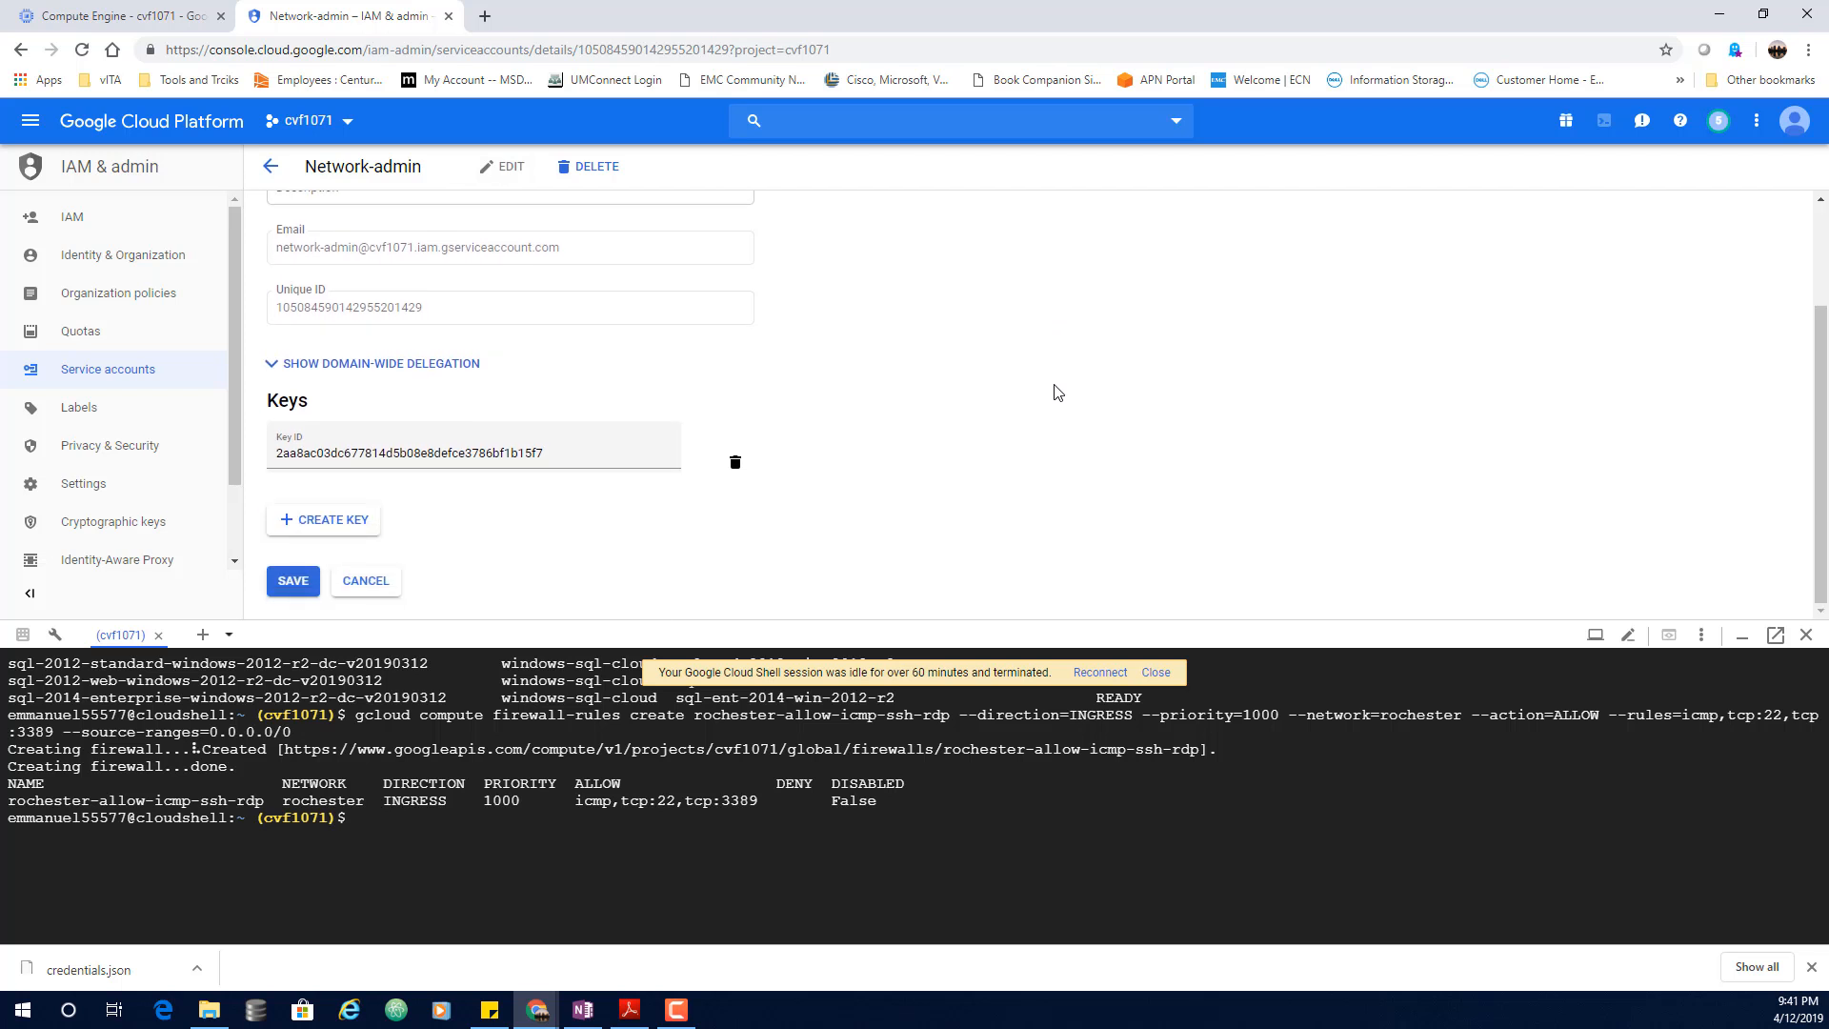
{"action": "scroll", "coordinate": [1057, 391], "scroll_direction": "up", "scroll_amount": 1}
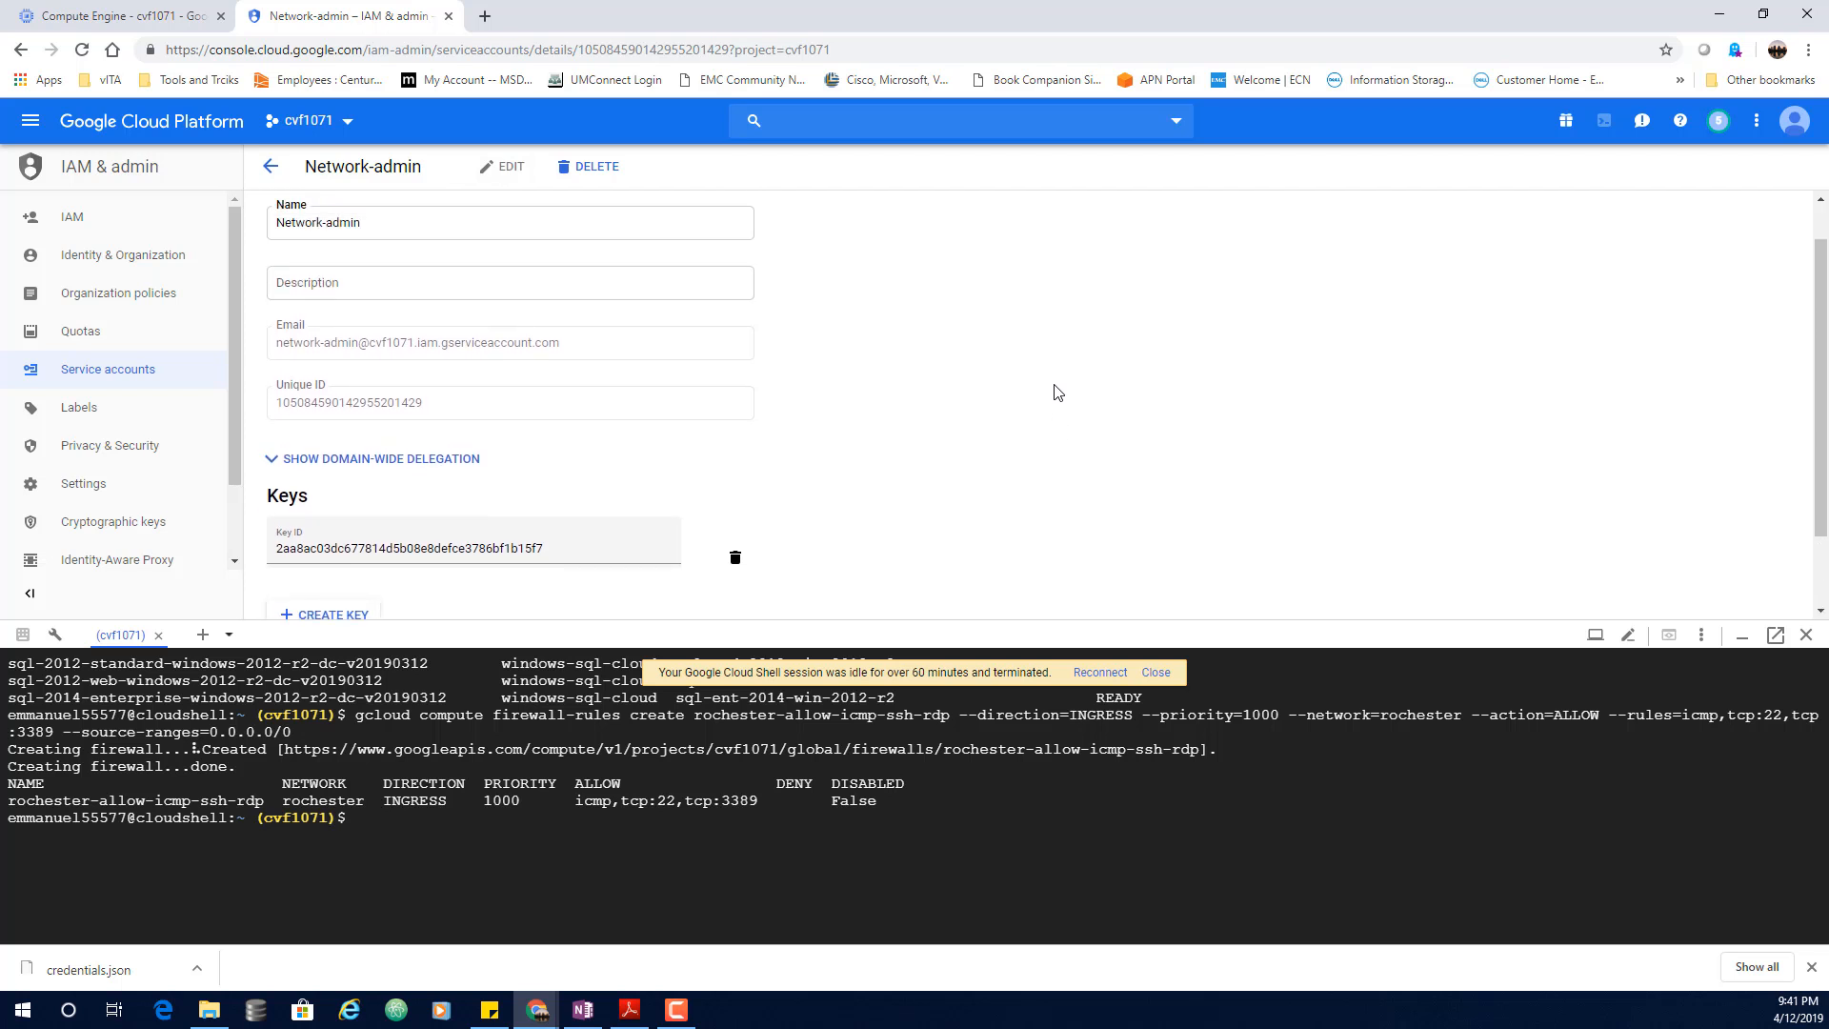
{"action": "scroll", "coordinate": [1058, 388], "scroll_direction": "up", "scroll_amount": 1}
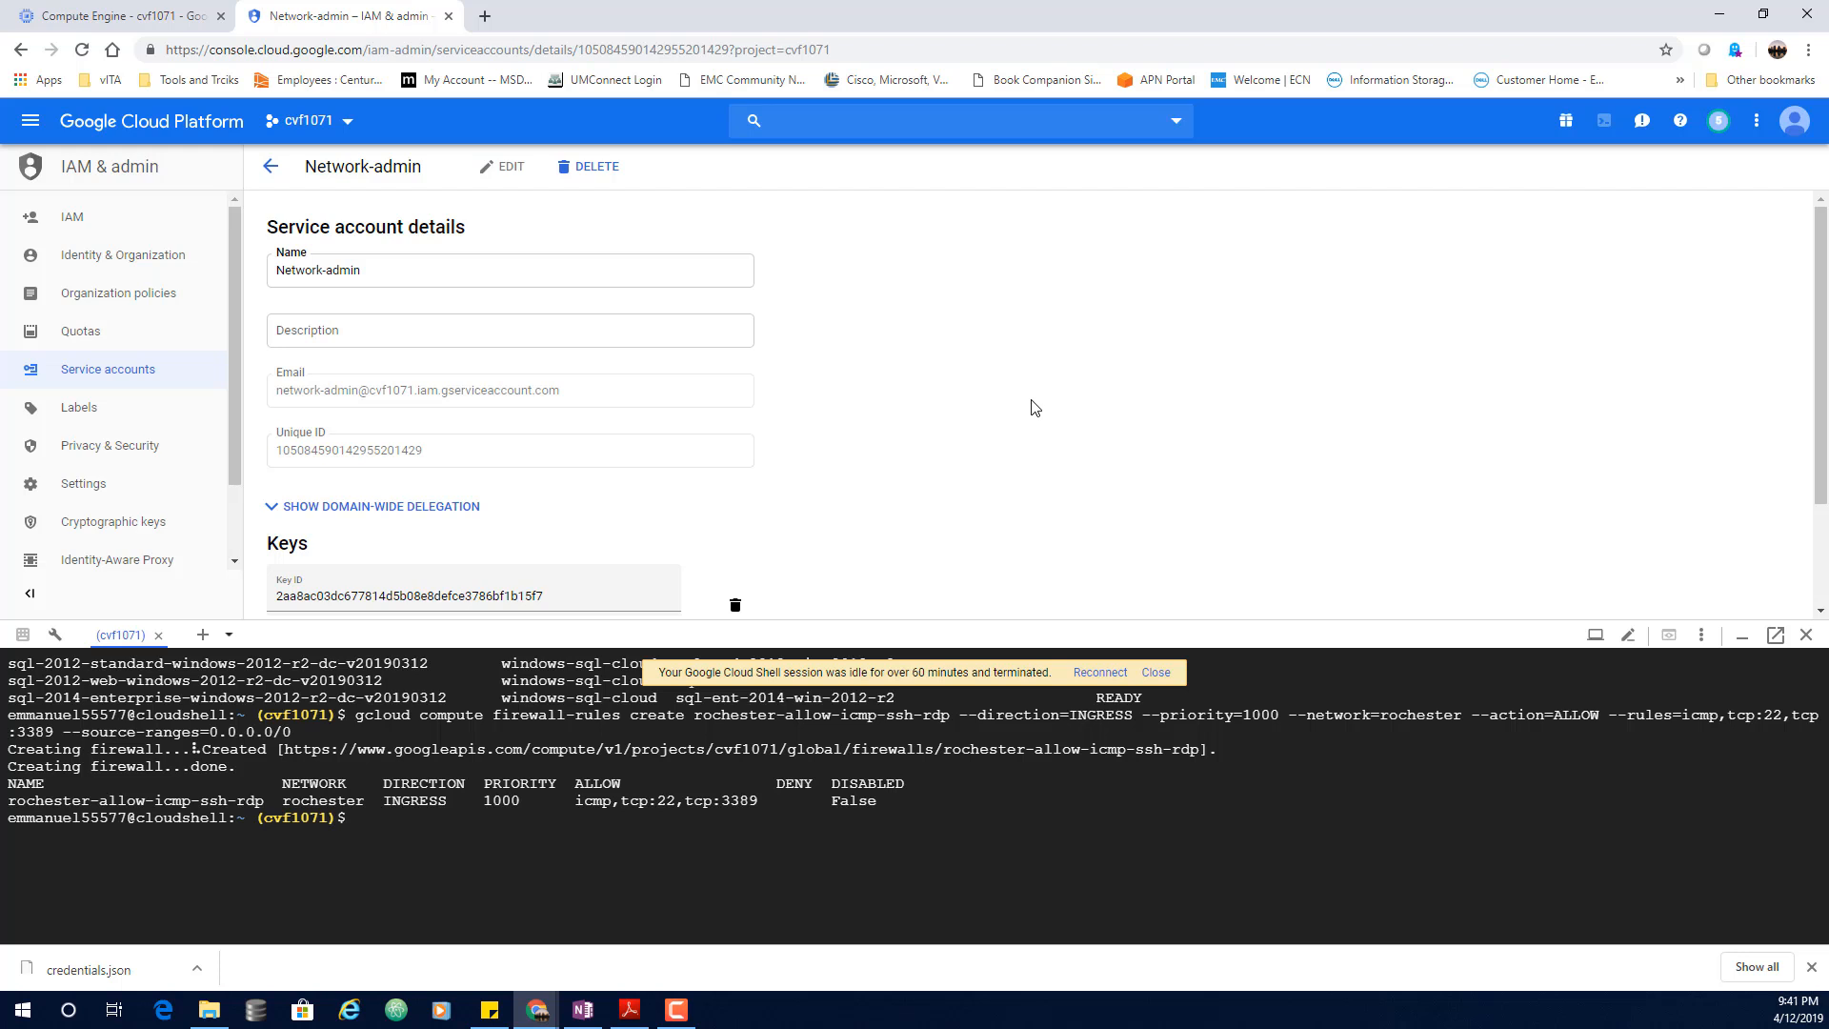
Step: On the IAM page, open permission editing for the network-admin member
{"action": "left_click", "coordinate": [95, 222]}
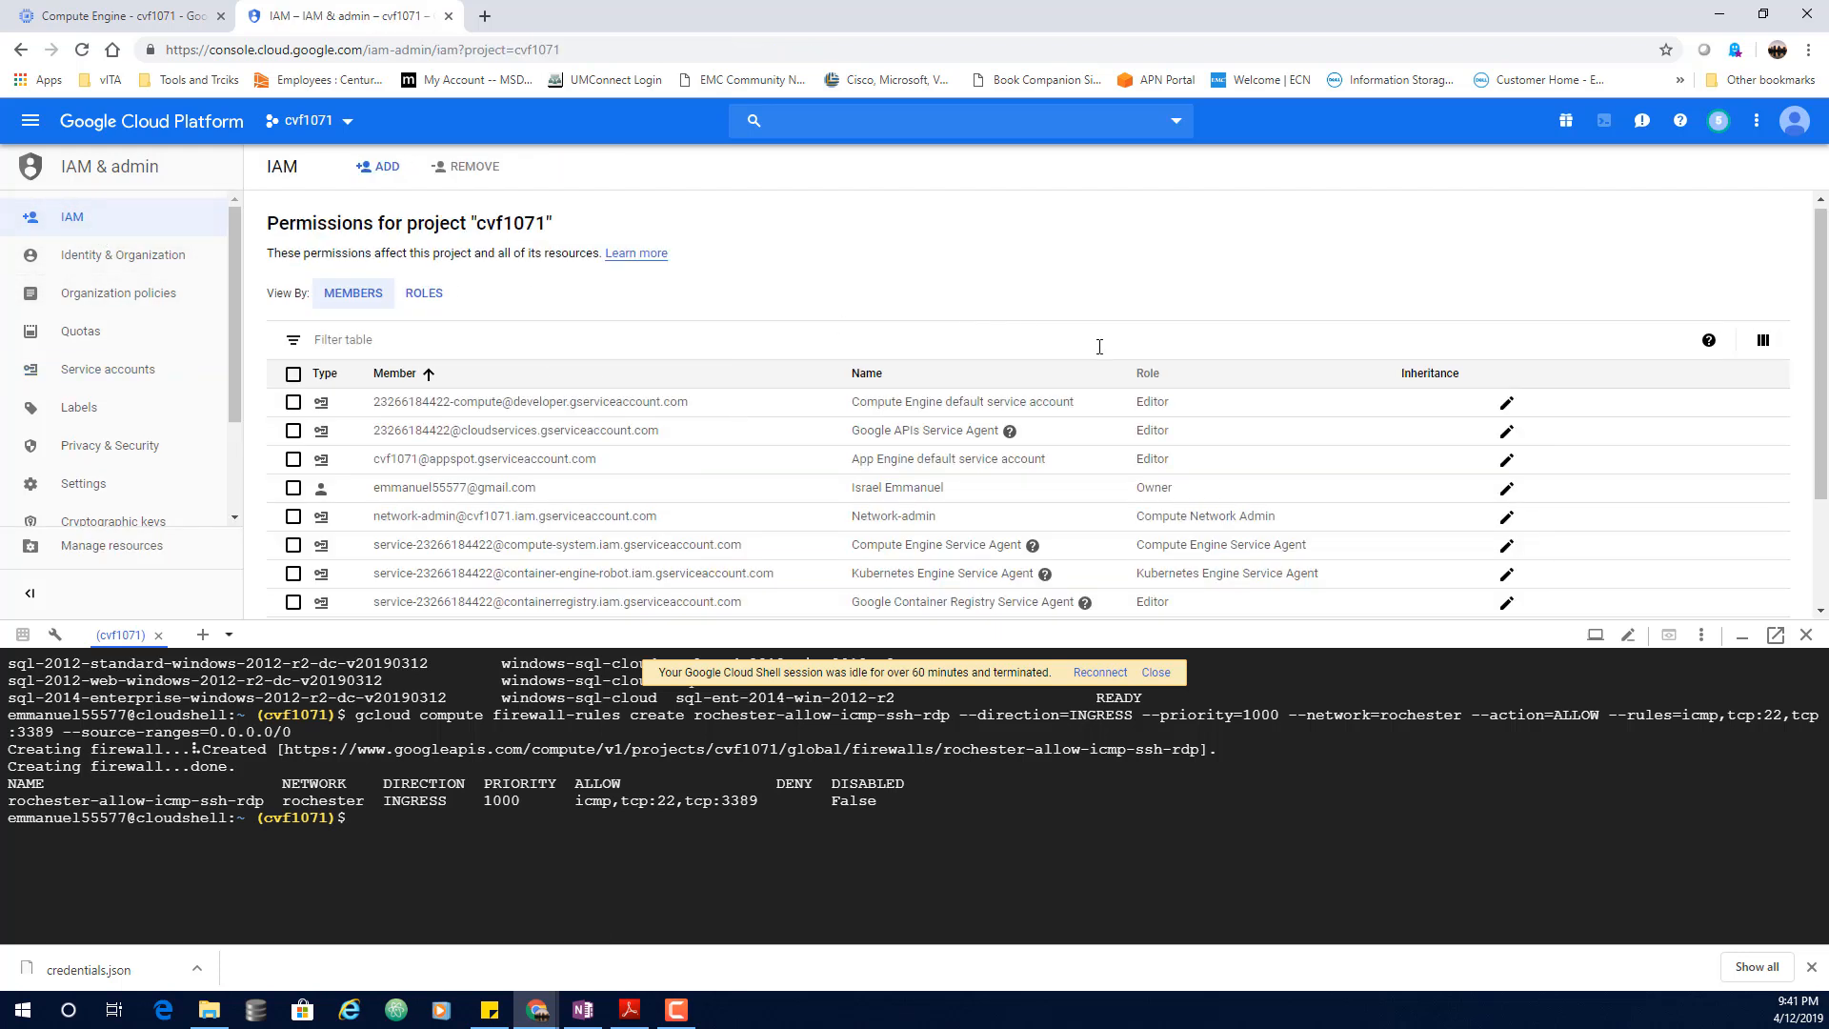
{"action": "scroll", "coordinate": [1086, 353], "scroll_direction": "down", "scroll_amount": 2}
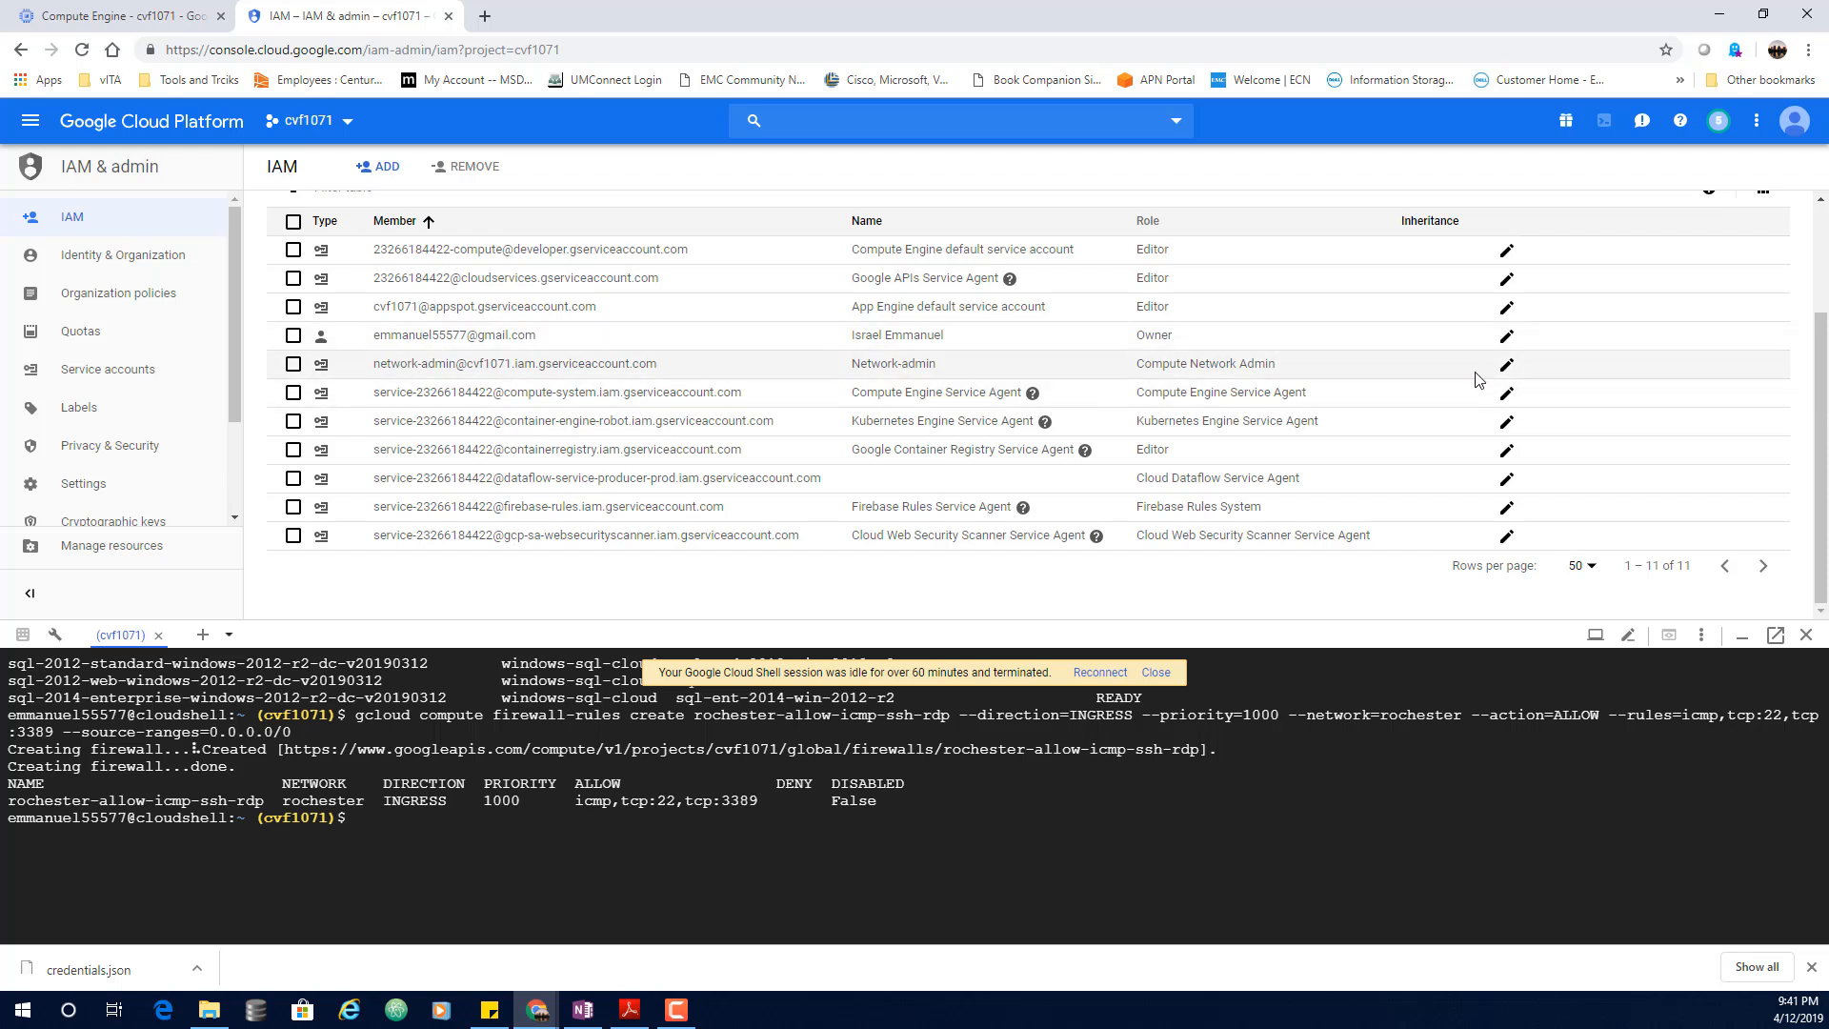
{"action": "left_click", "coordinate": [1507, 366]}
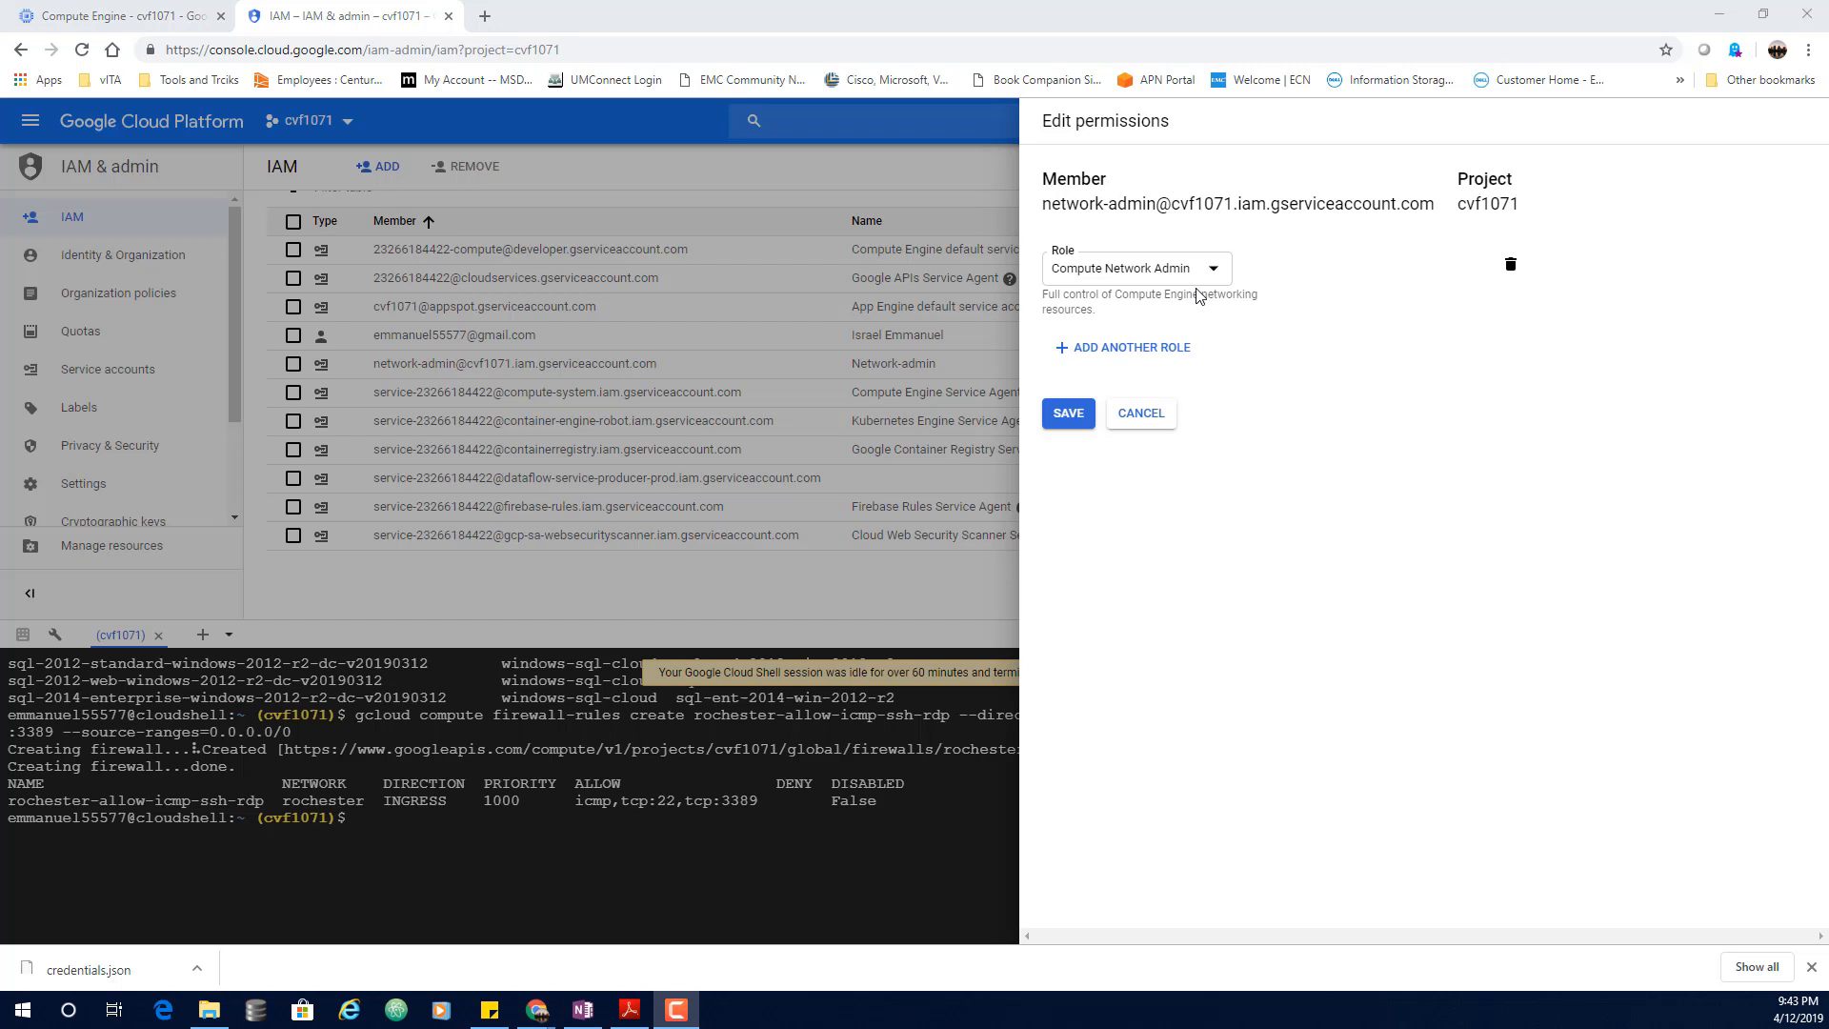
Step: Change the network-admin member's role to Compute Engine > Compute Security Admin and save
{"action": "left_click", "coordinate": [1208, 278]}
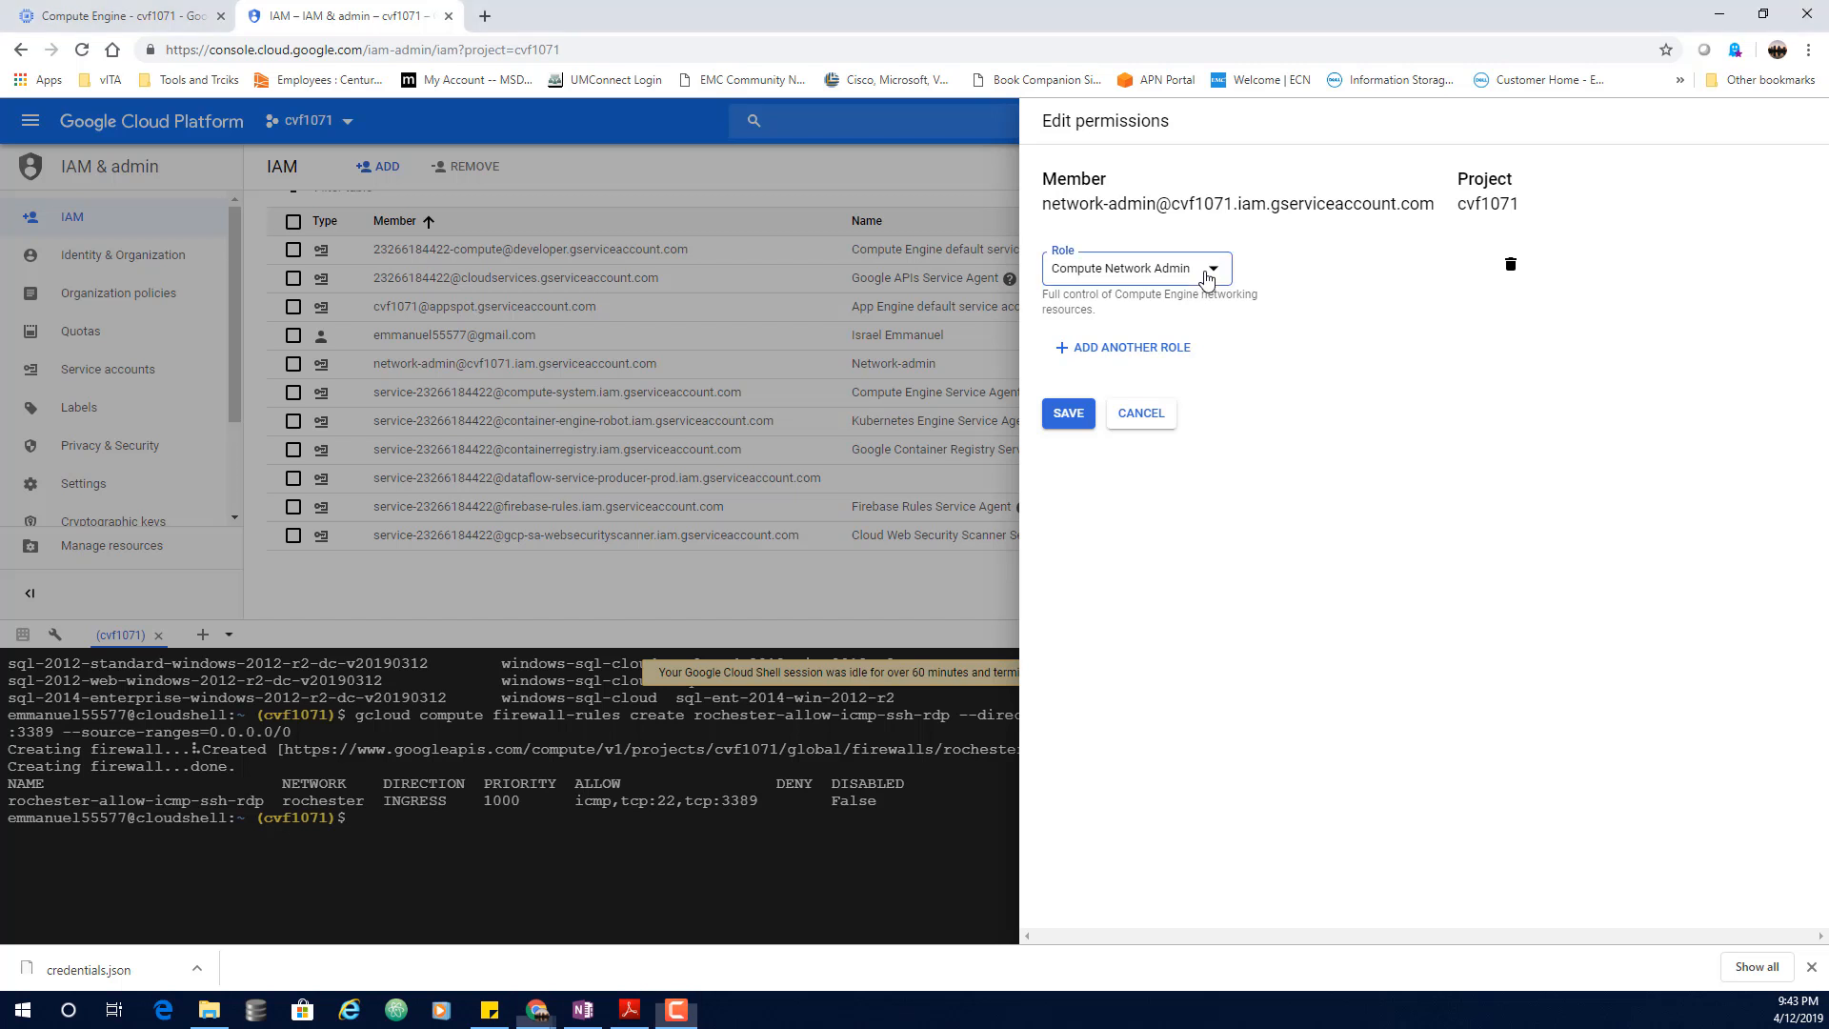
{"action": "left_click", "coordinate": [1208, 278]}
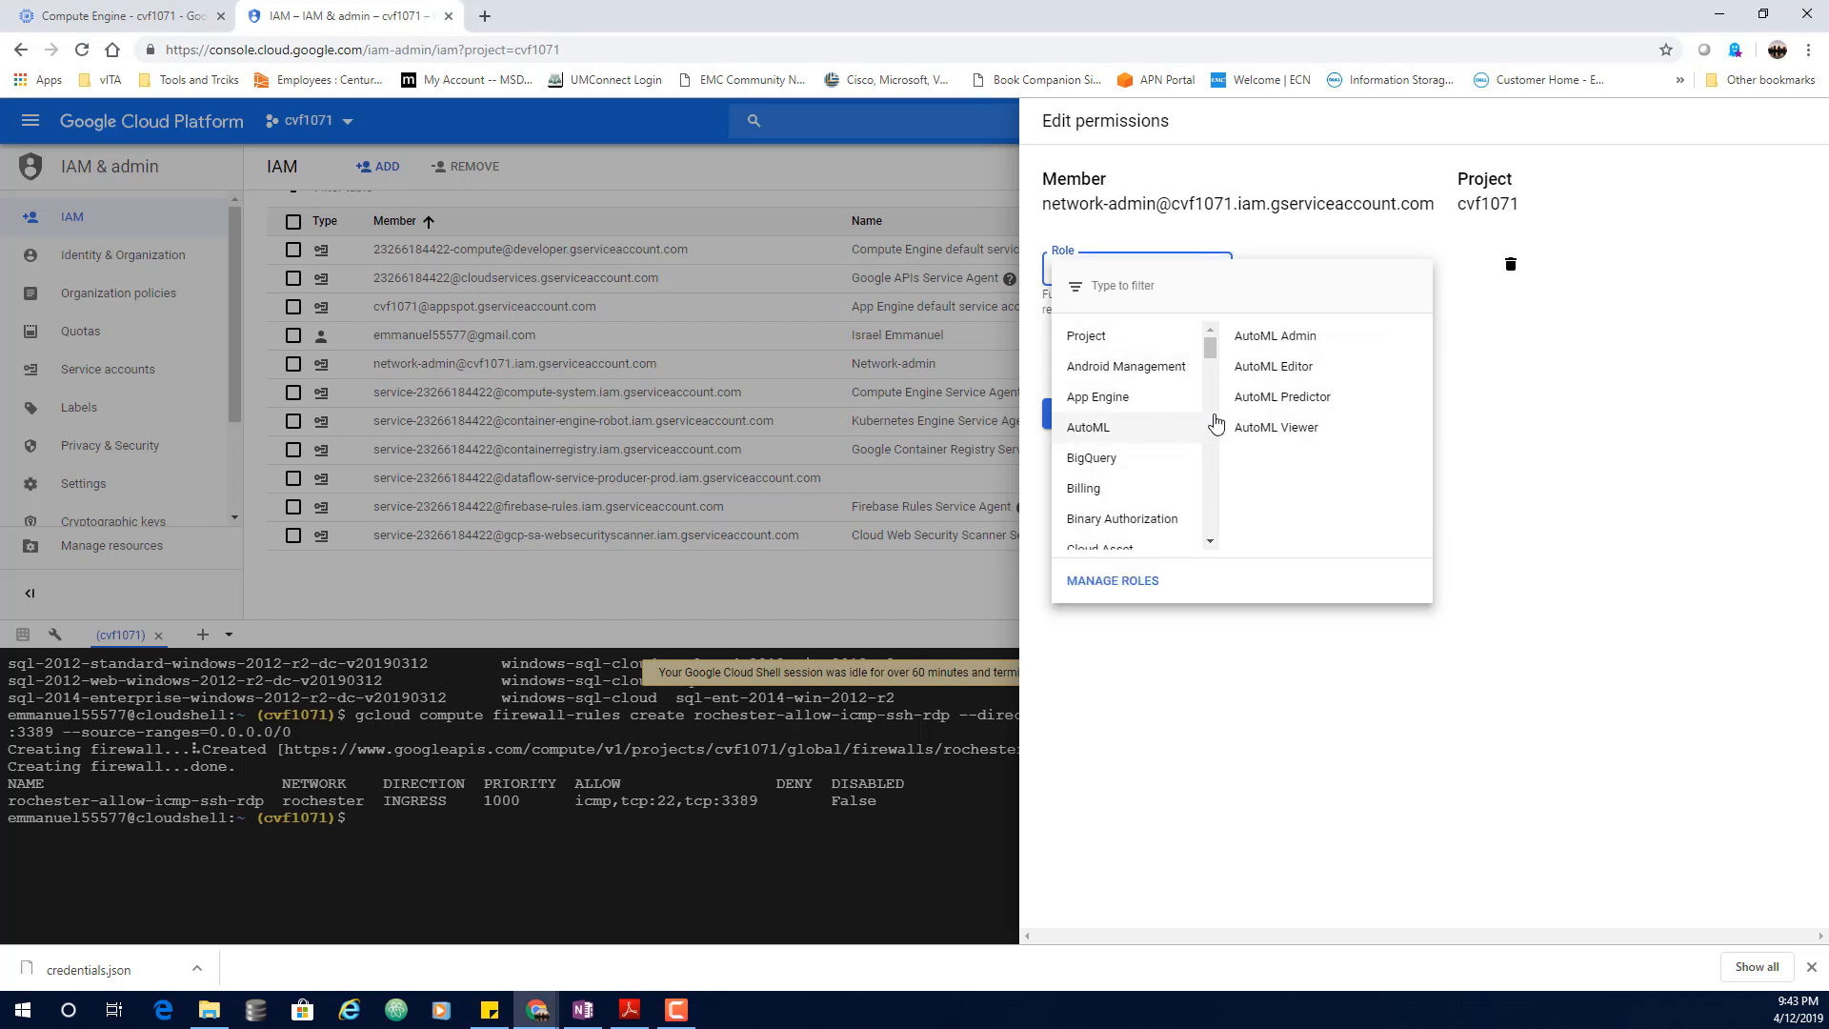
{"action": "scroll", "coordinate": [1171, 444], "scroll_direction": "down", "scroll_amount": 1}
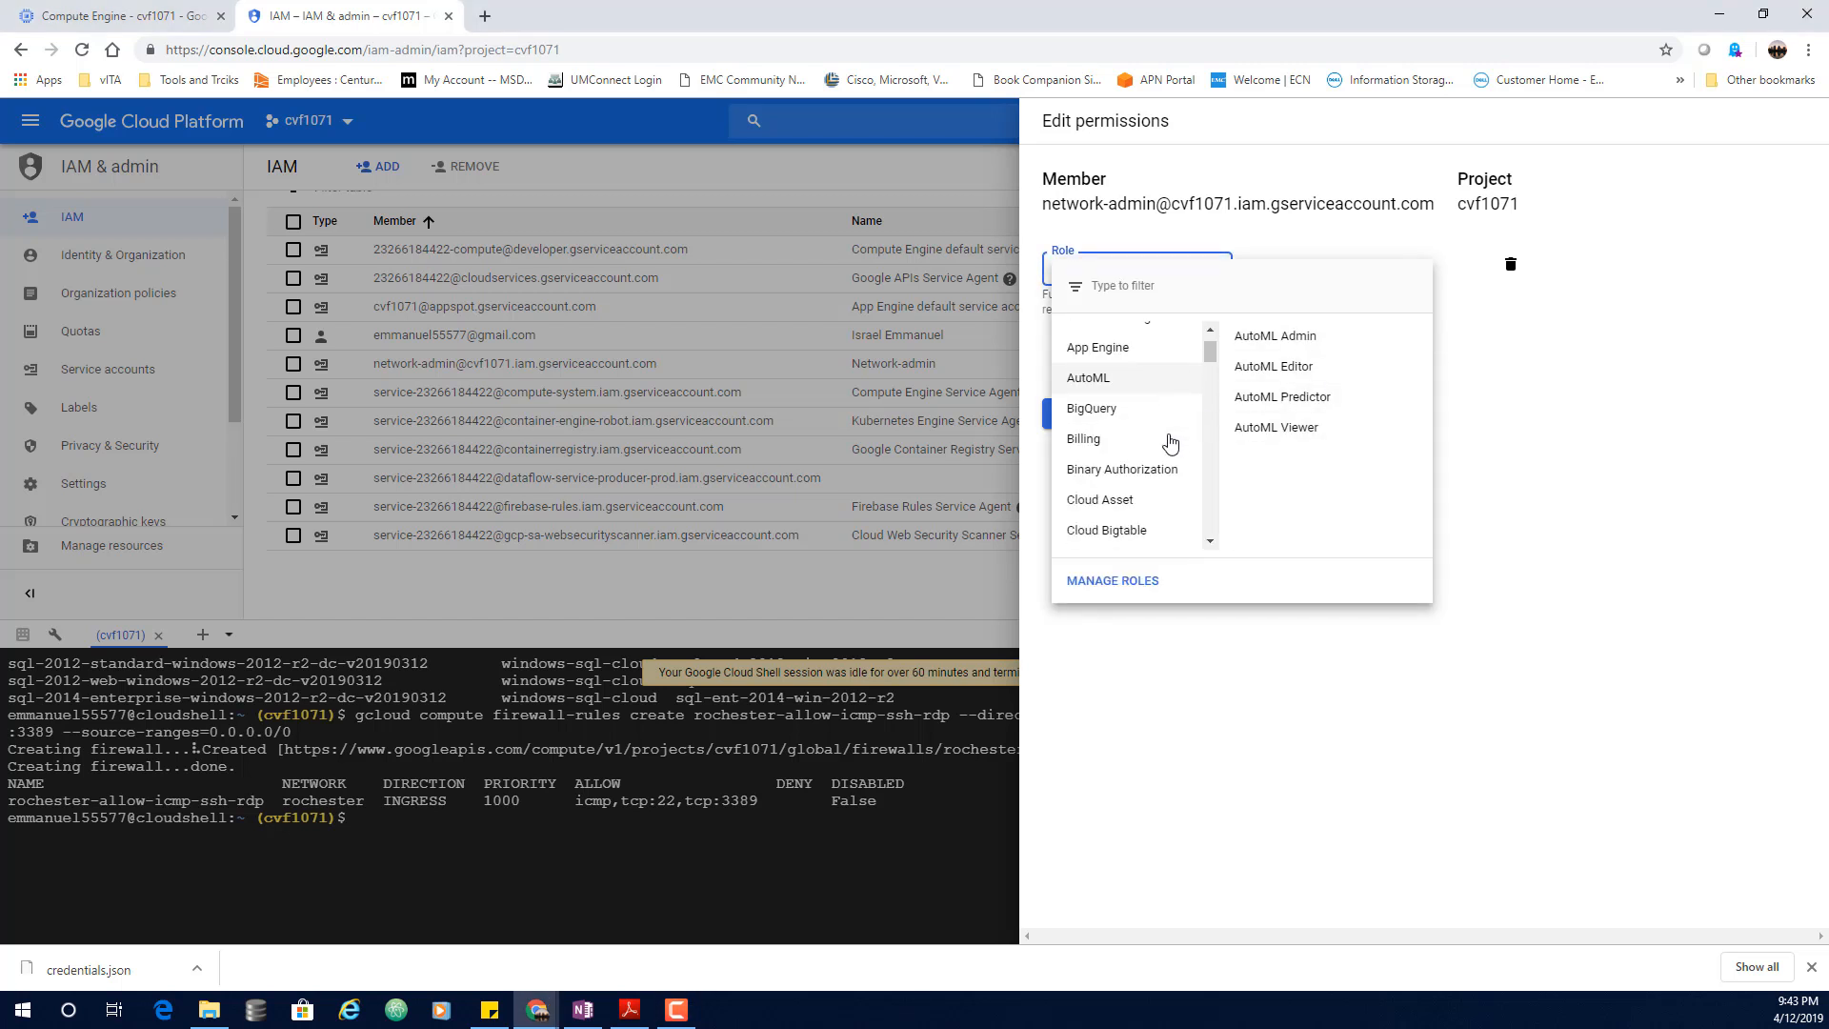
{"action": "scroll", "coordinate": [1171, 444], "scroll_direction": "down", "scroll_amount": 3}
{"action": "scroll", "coordinate": [1171, 446], "scroll_direction": "down", "scroll_amount": 3}
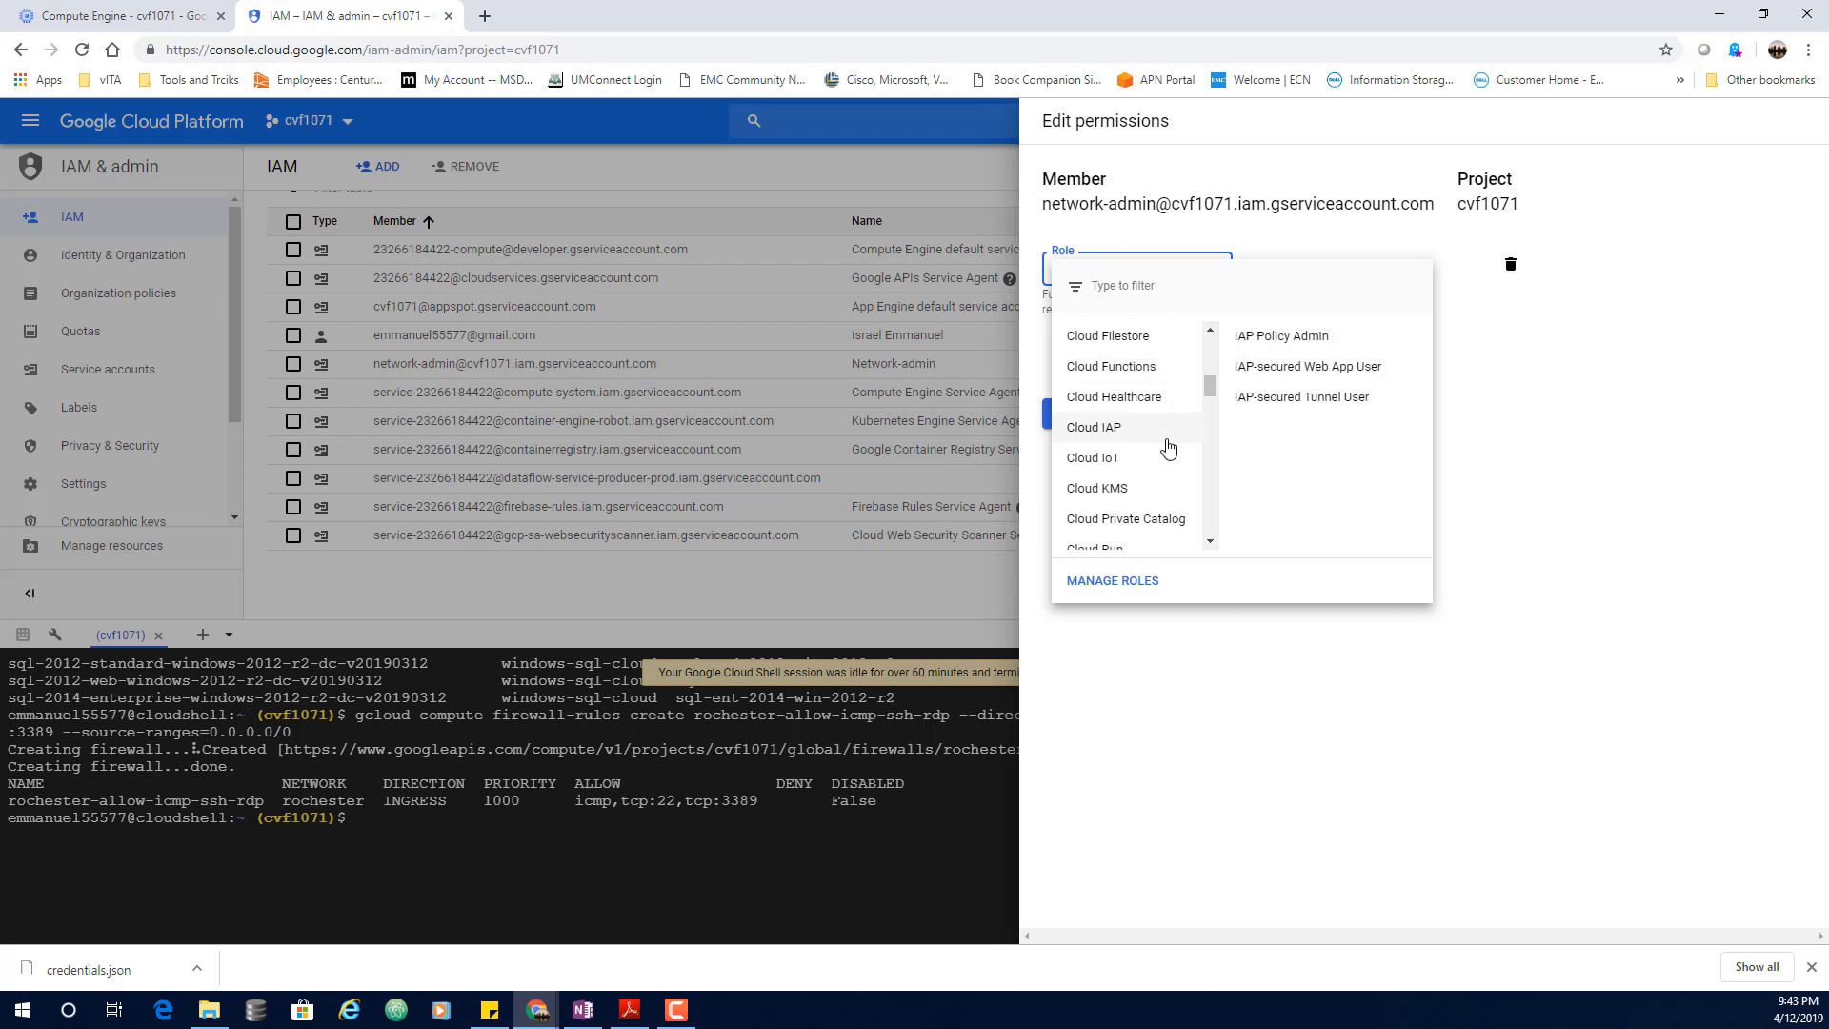
{"action": "scroll", "coordinate": [1169, 448], "scroll_direction": "down", "scroll_amount": 2}
{"action": "scroll", "coordinate": [1169, 448], "scroll_direction": "down", "scroll_amount": 2}
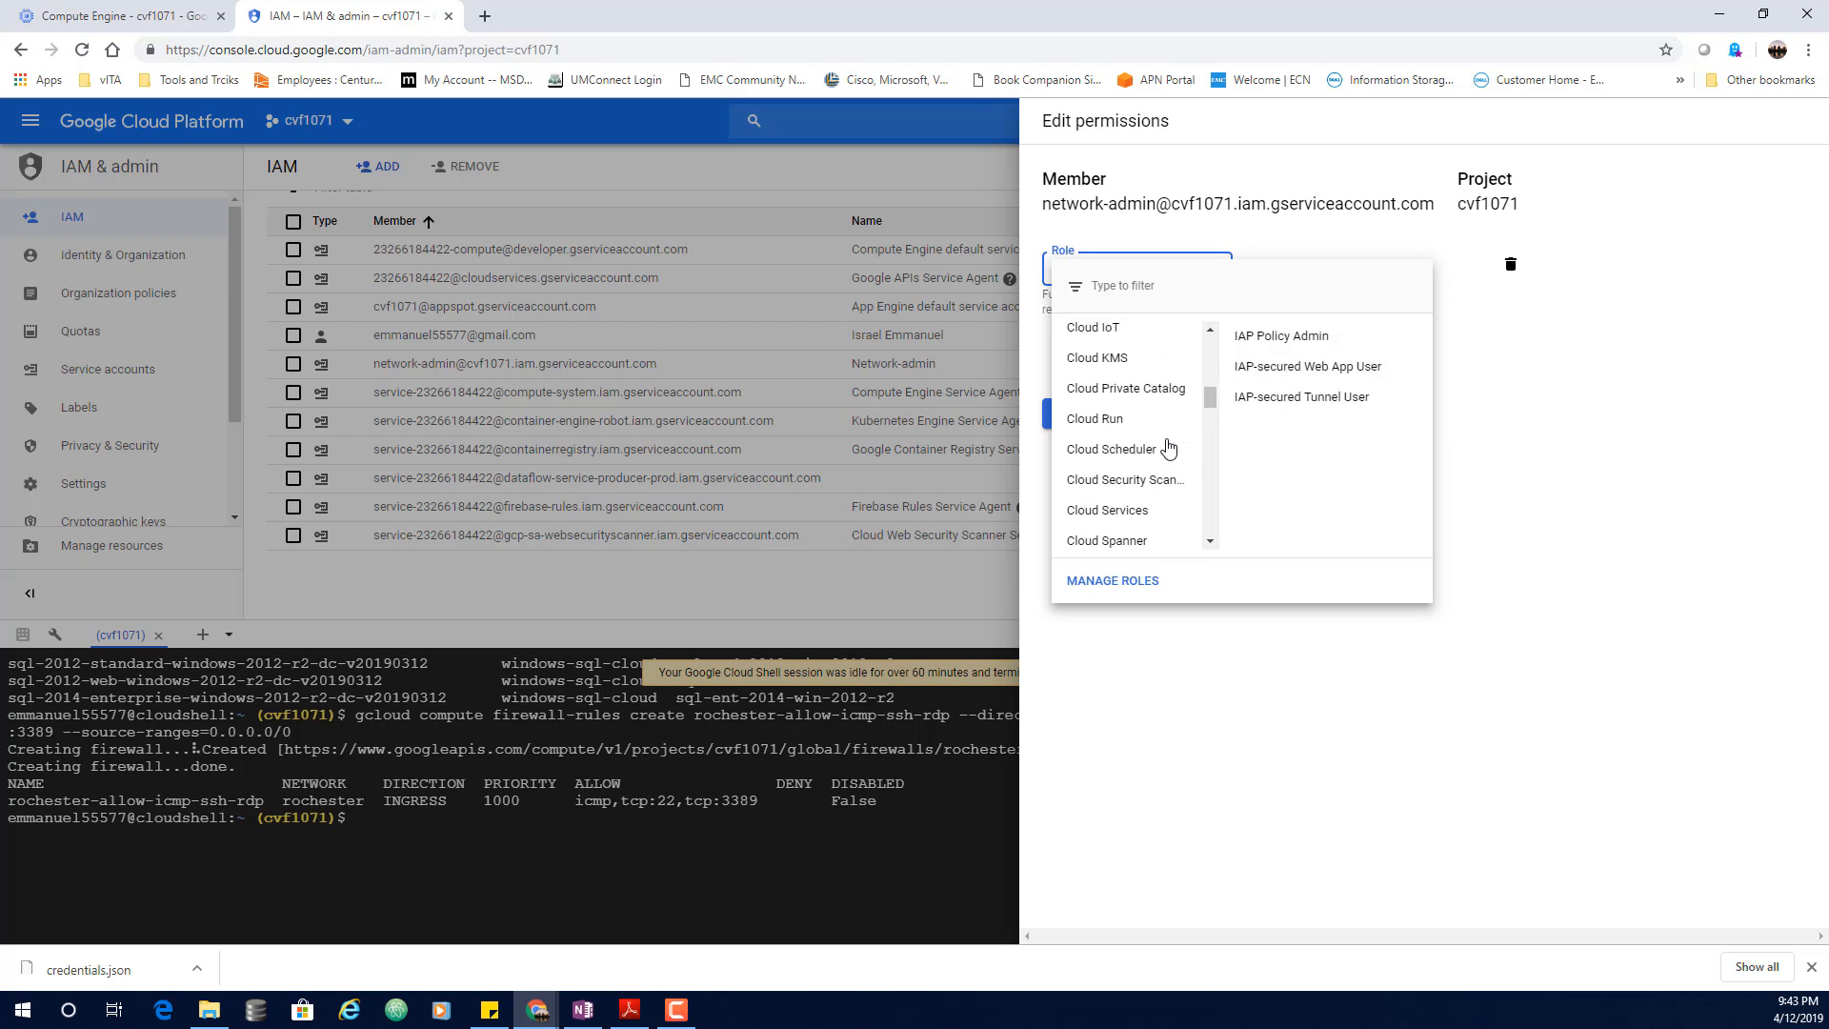
{"action": "scroll", "coordinate": [1169, 447], "scroll_direction": "down", "scroll_amount": 5}
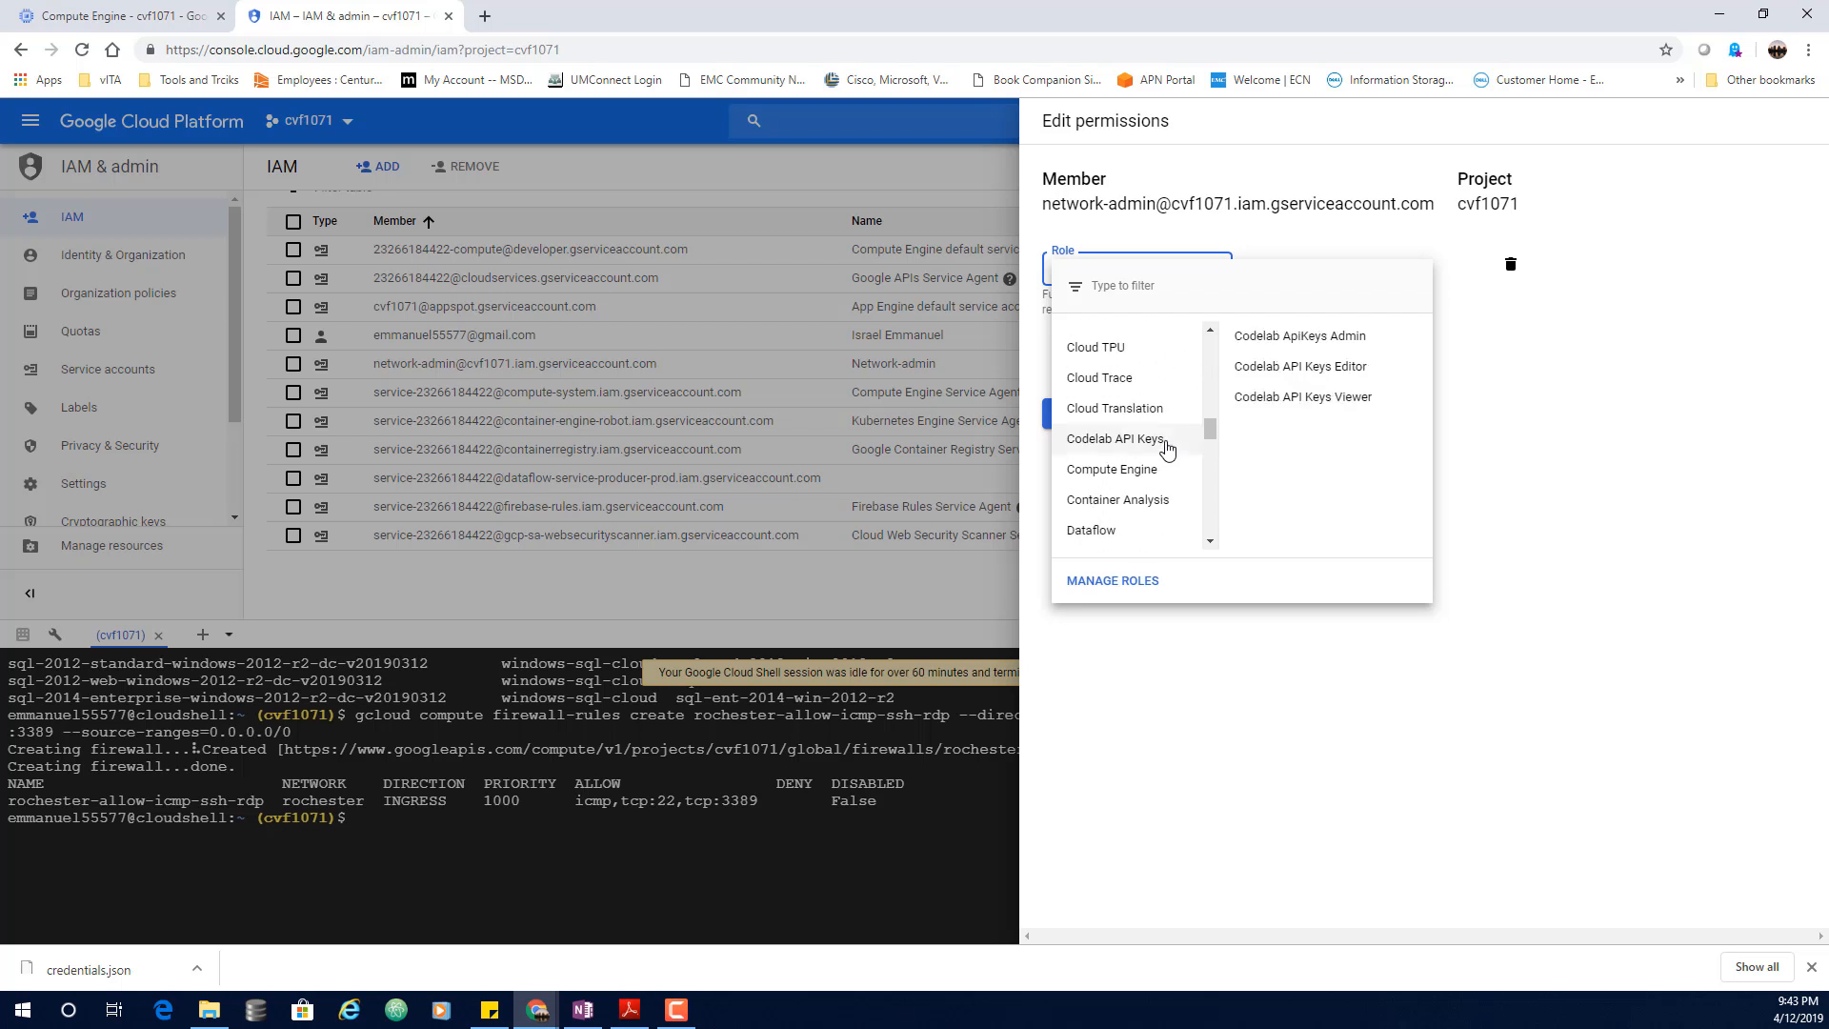
{"action": "mouse_move", "coordinate": [1150, 471]}
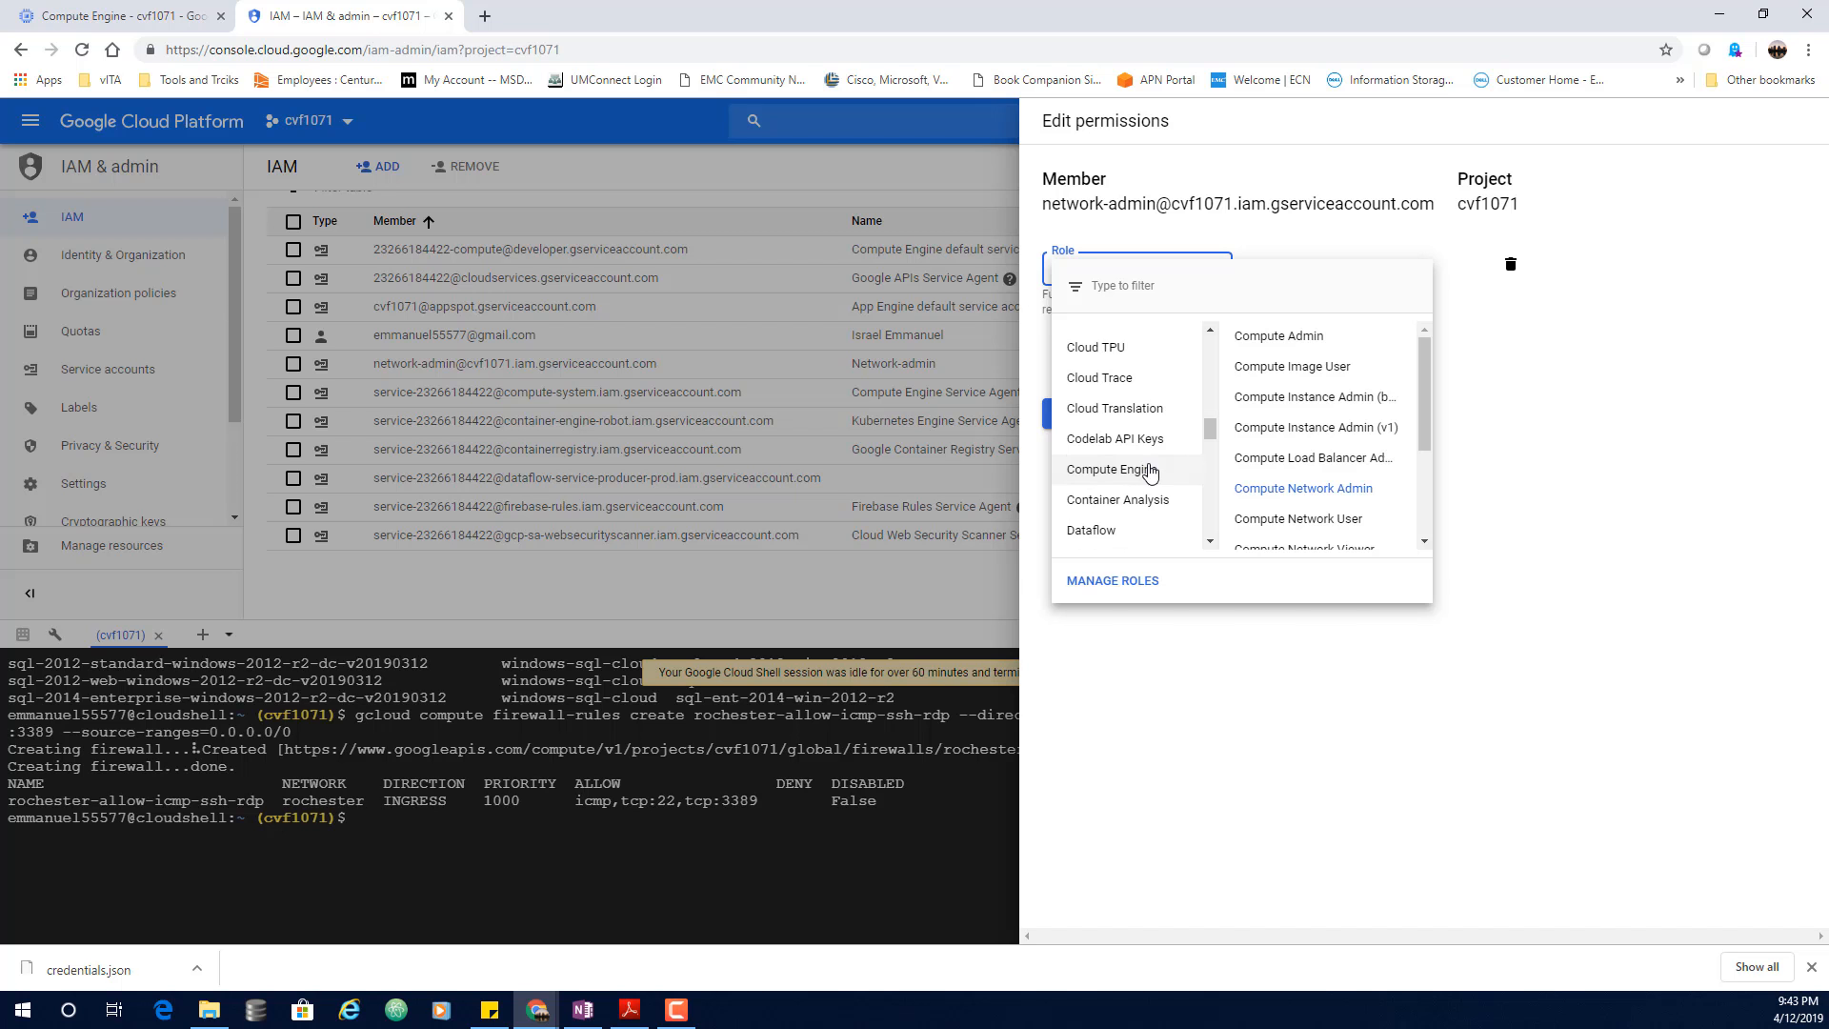
{"action": "mouse_move", "coordinate": [1346, 431]}
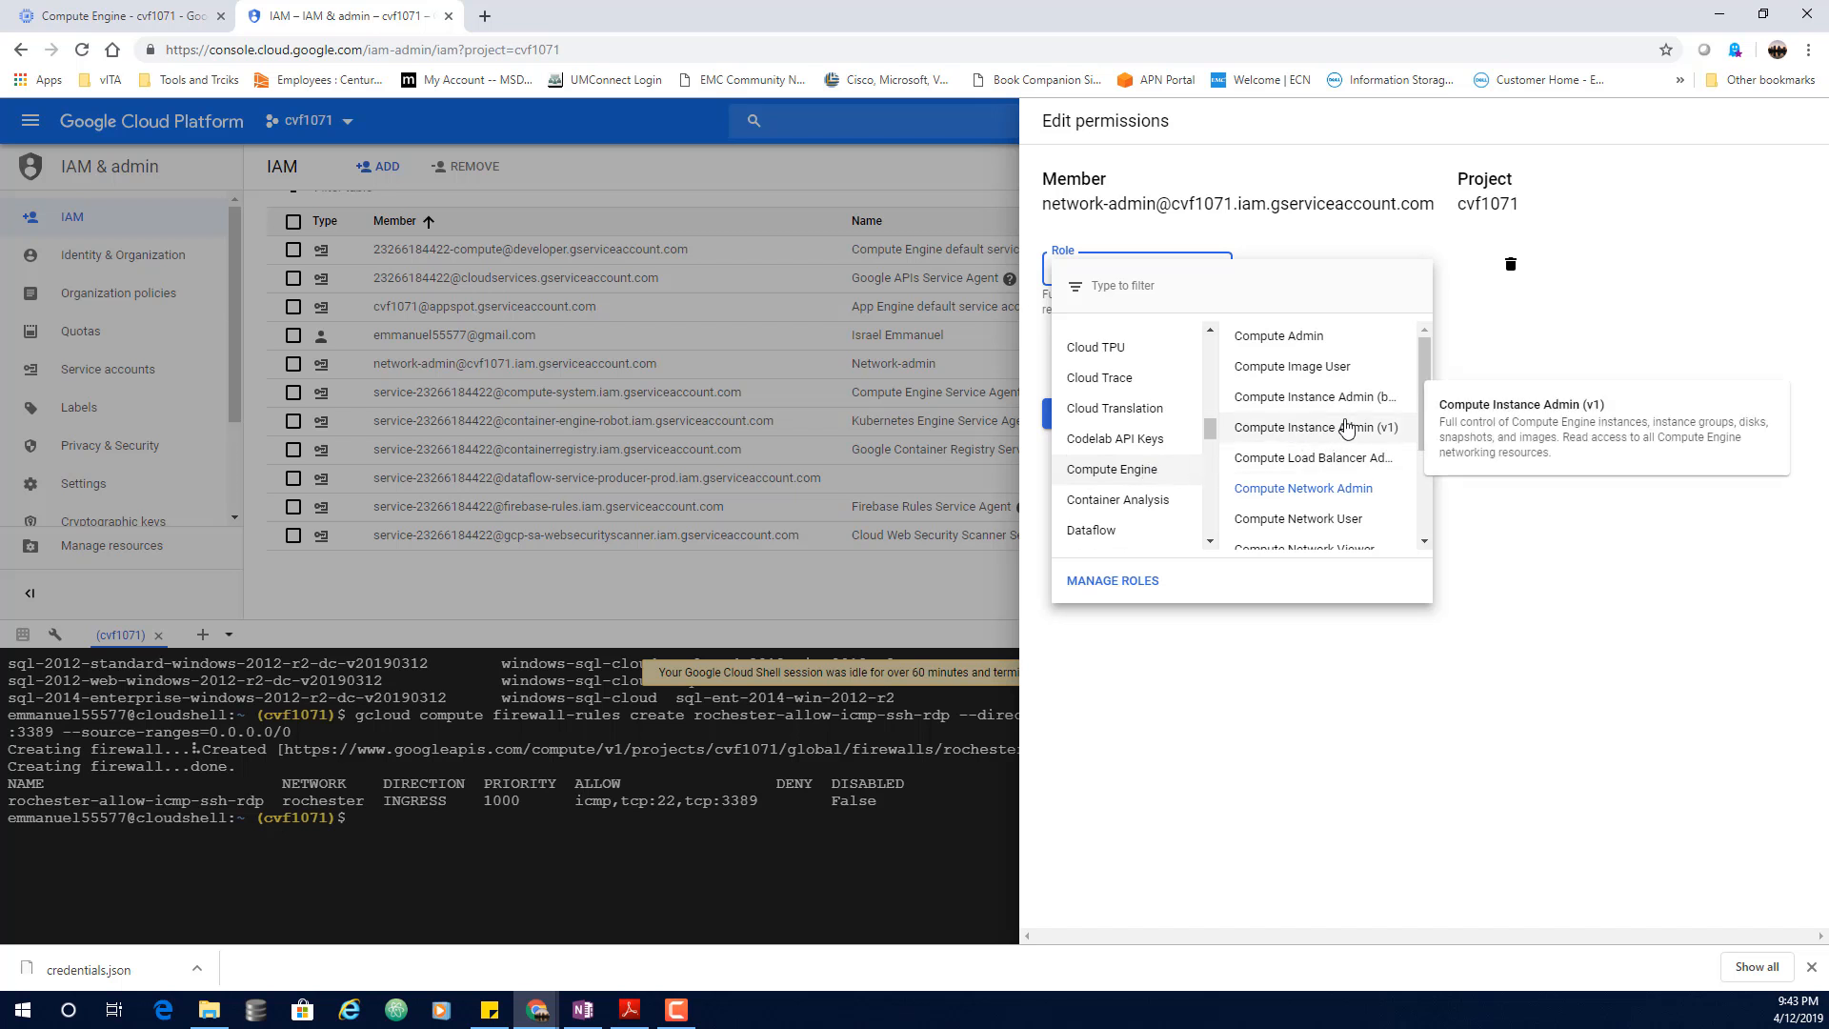
{"action": "mouse_move", "coordinate": [1360, 400]}
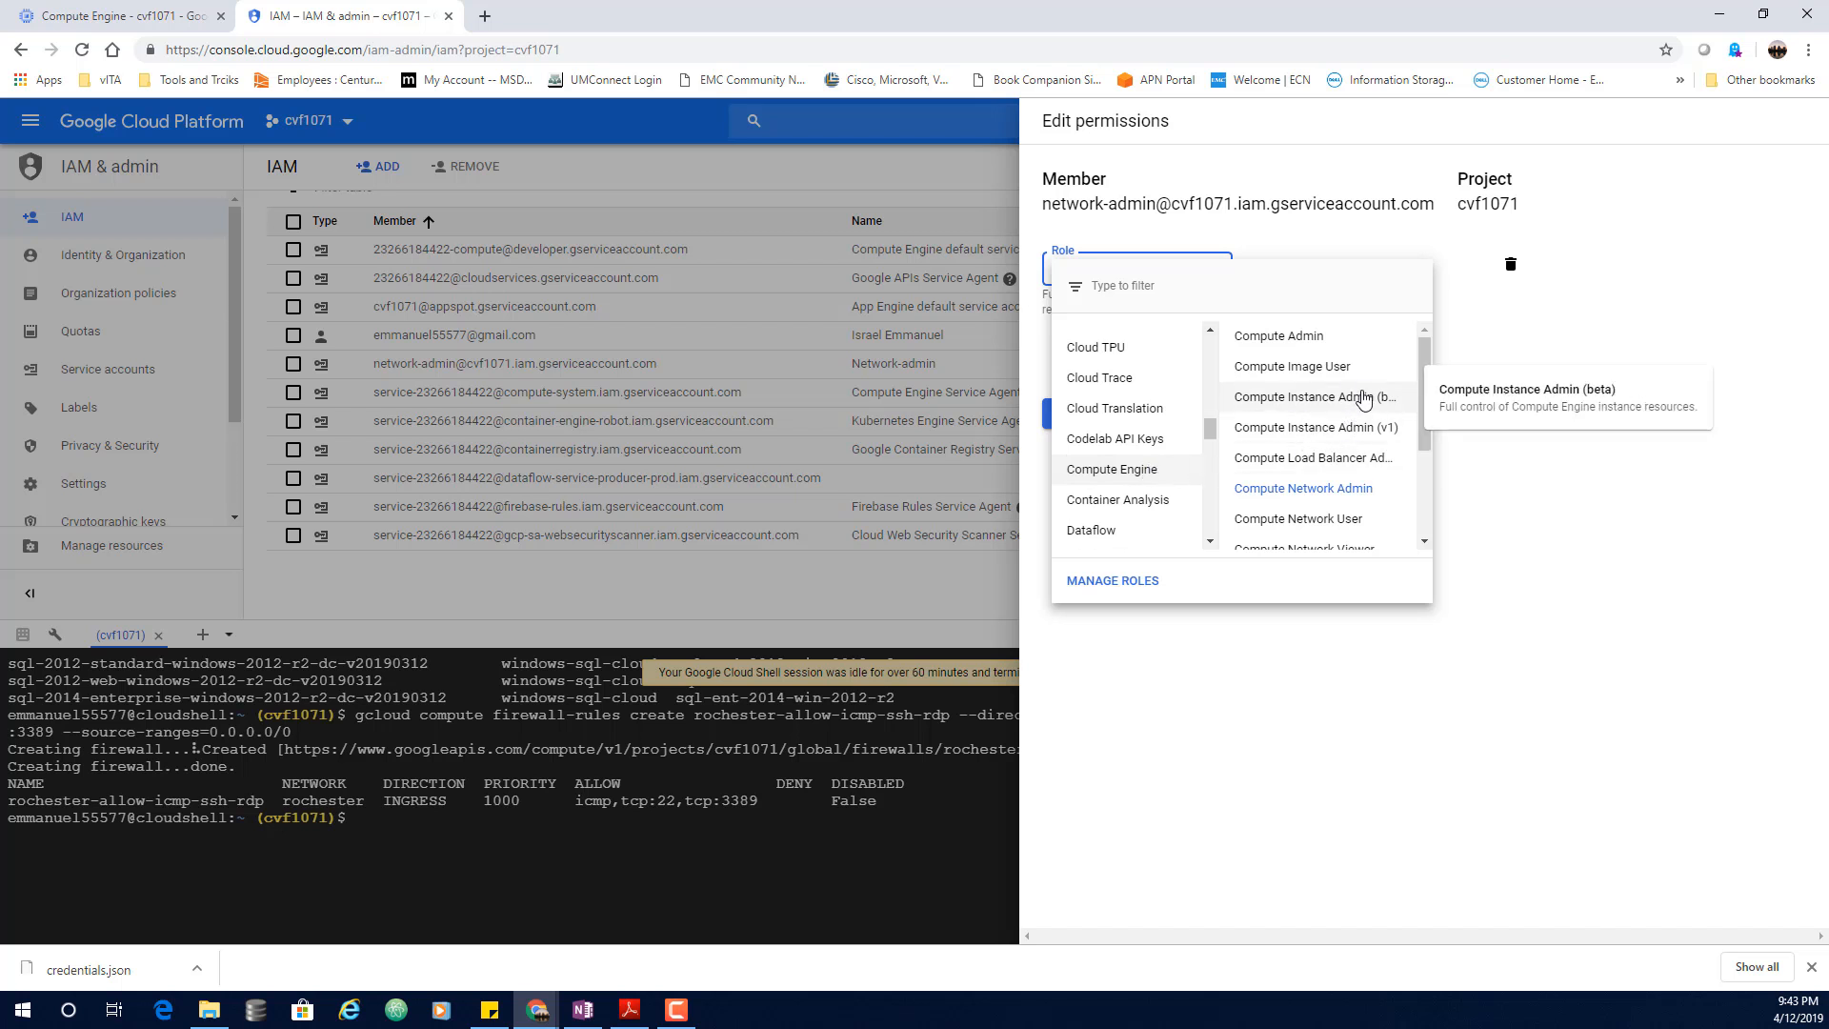
{"action": "scroll", "coordinate": [1365, 400], "scroll_direction": "down", "scroll_amount": 3}
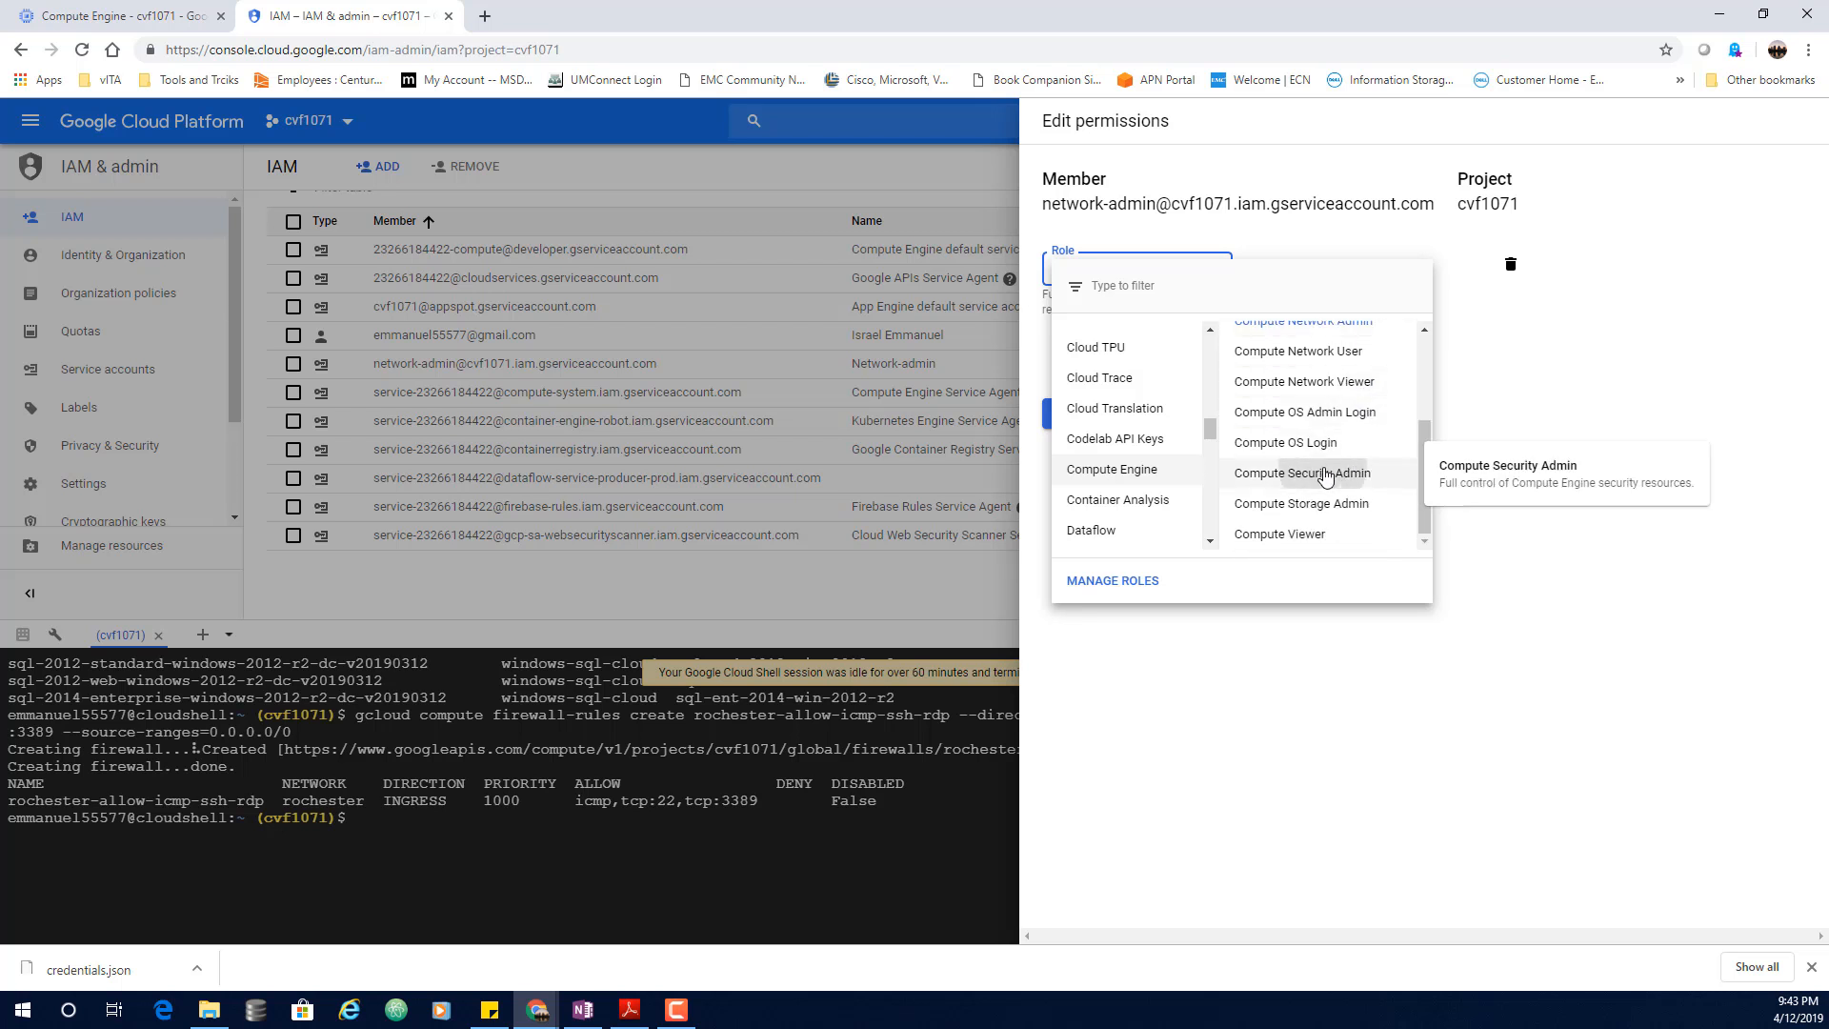
{"action": "left_click", "coordinate": [1334, 471]}
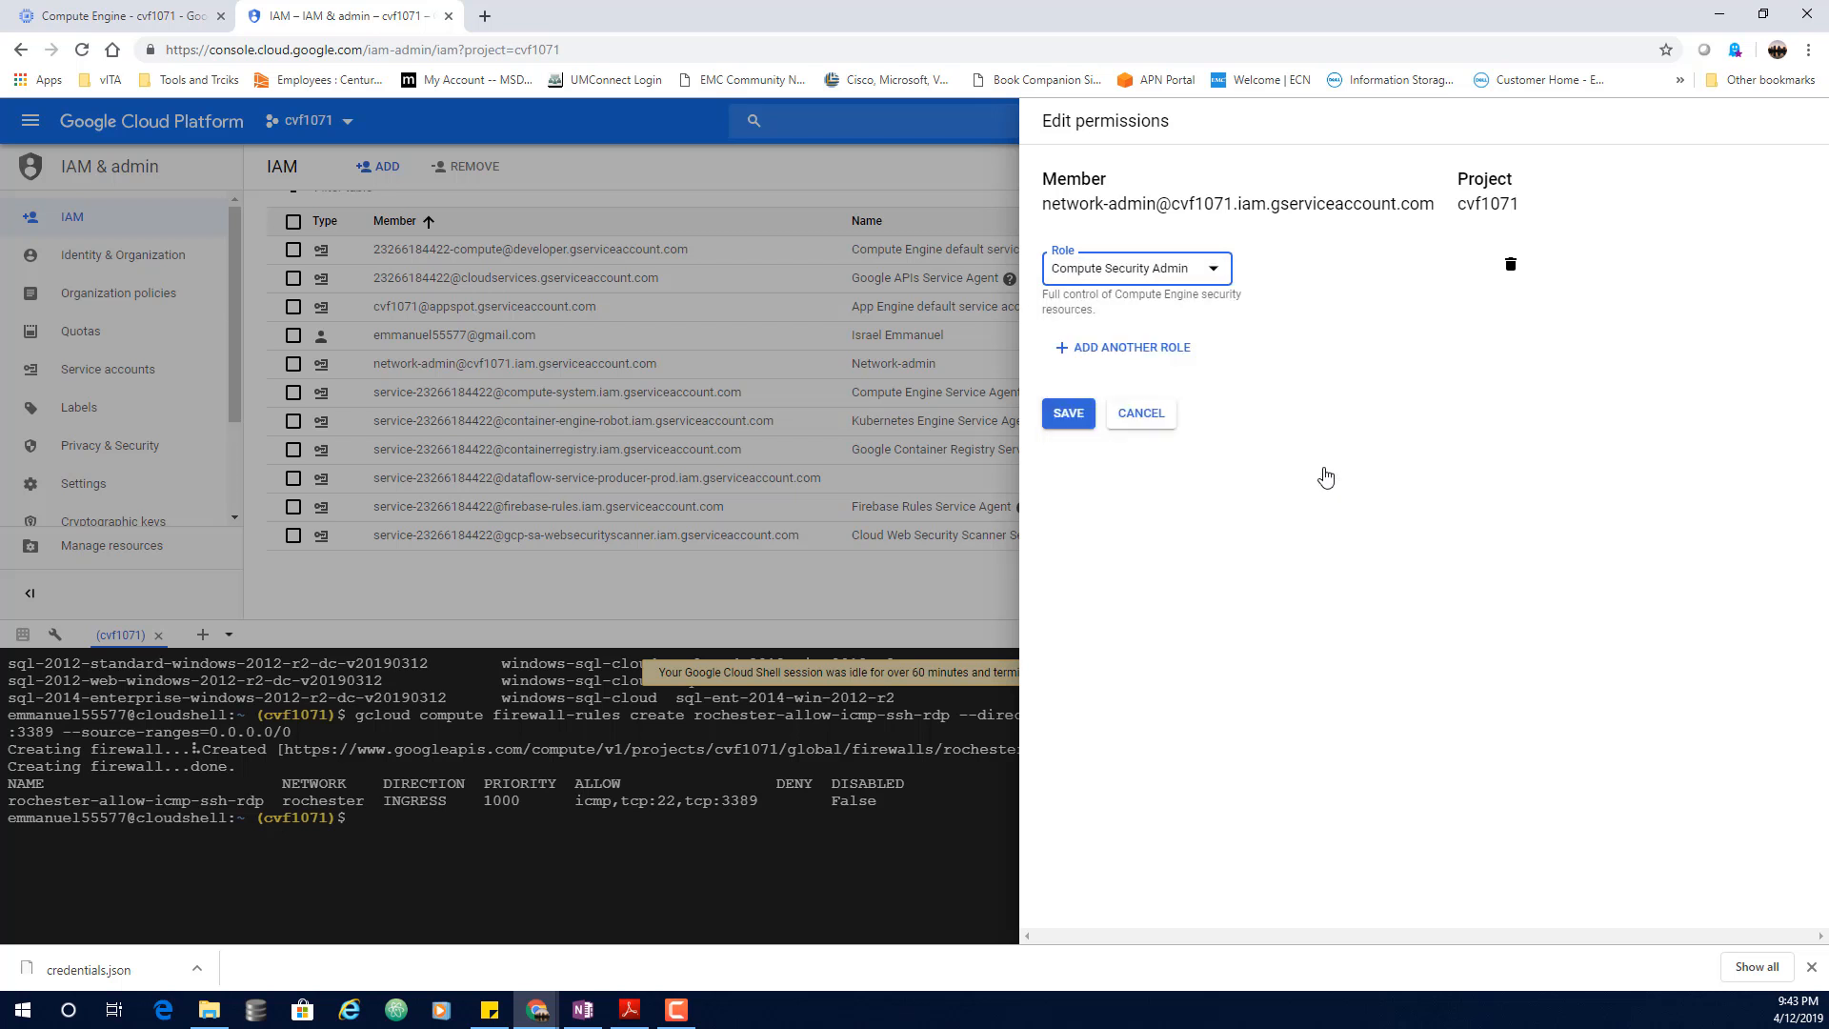
{"action": "left_click", "coordinate": [1068, 412]}
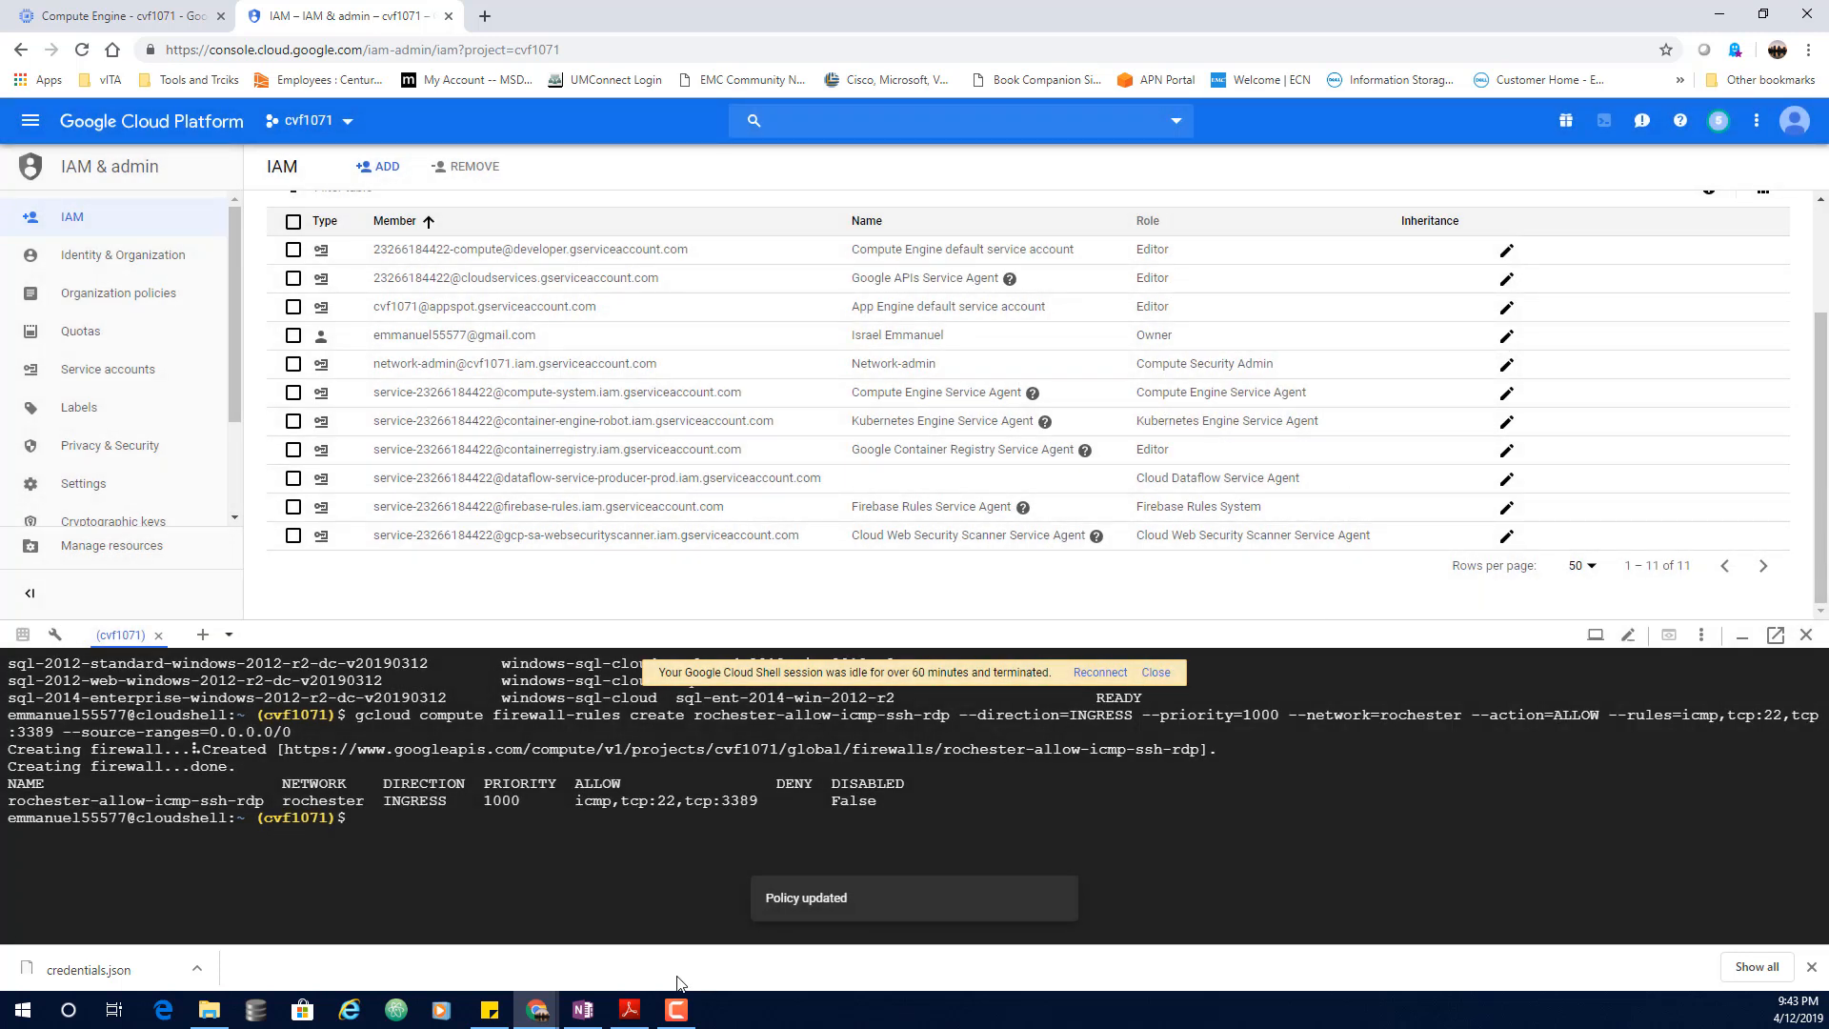
Step: In the blue VM's SSH terminal, rerun the allow-http-web-server delete command and confirm with y
{"action": "left_click", "coordinate": [549, 1020]}
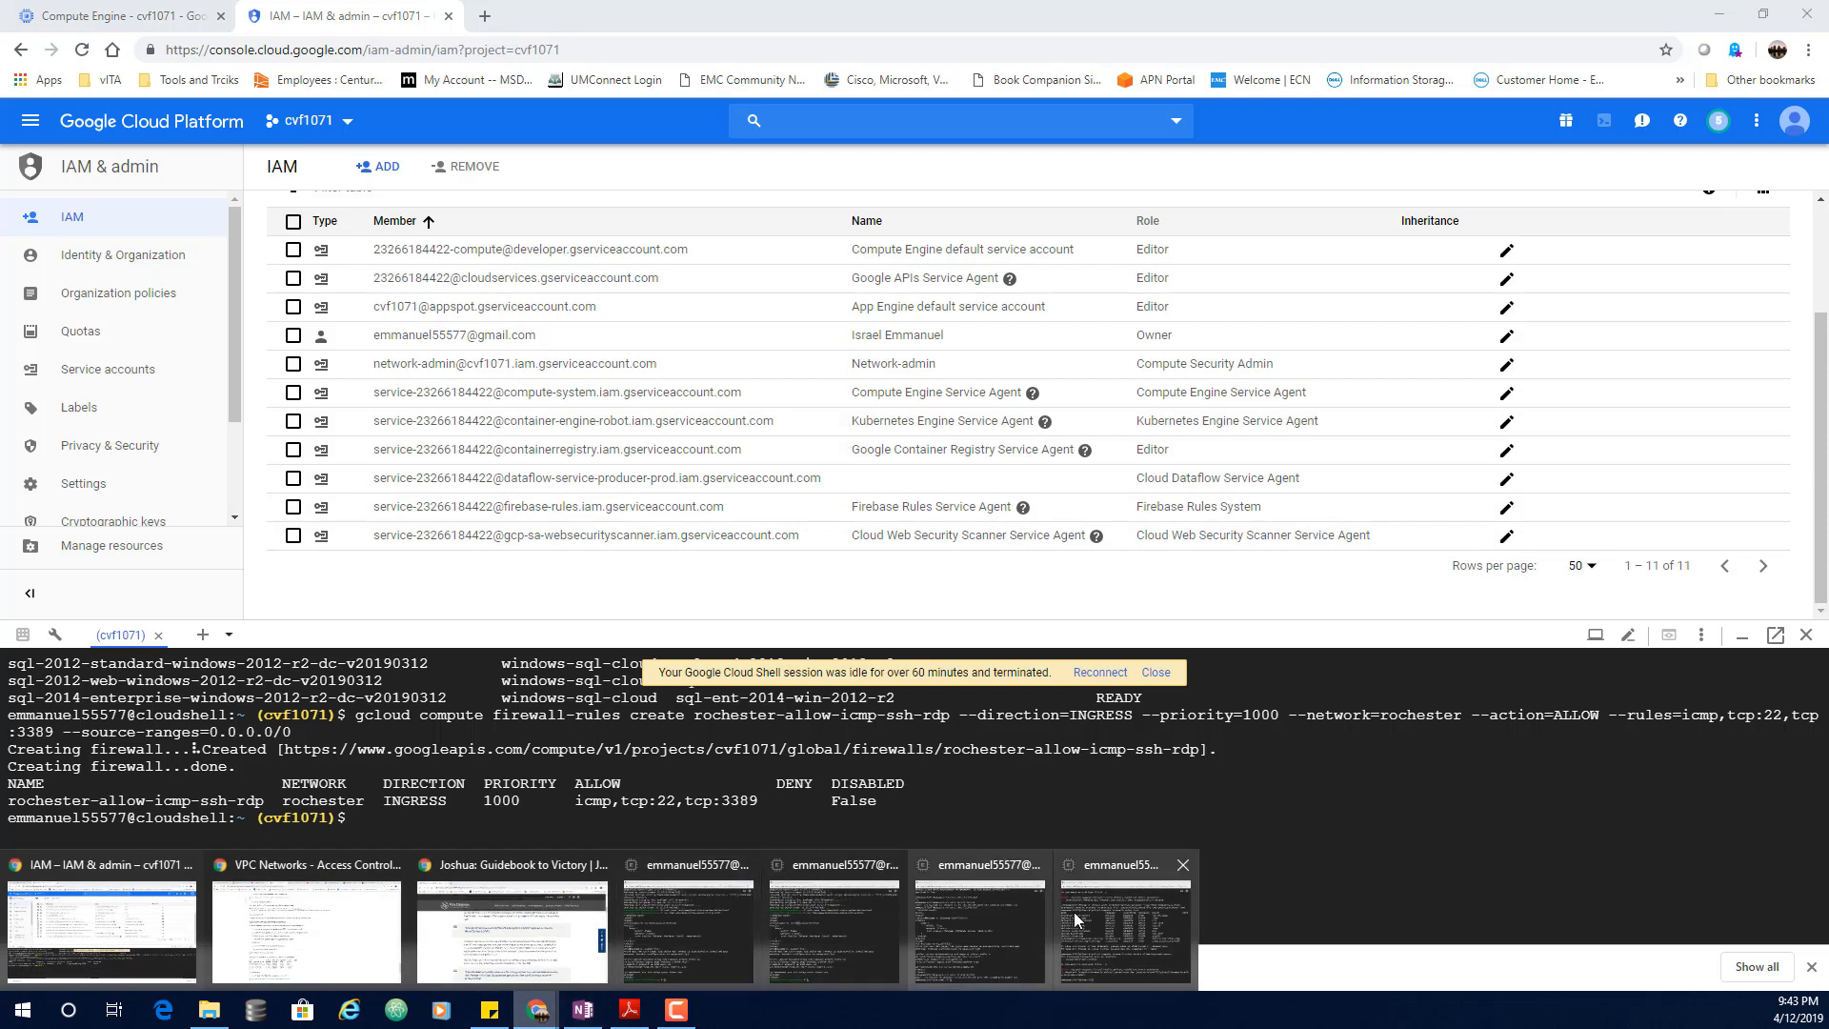
{"action": "left_click", "coordinate": [982, 915]}
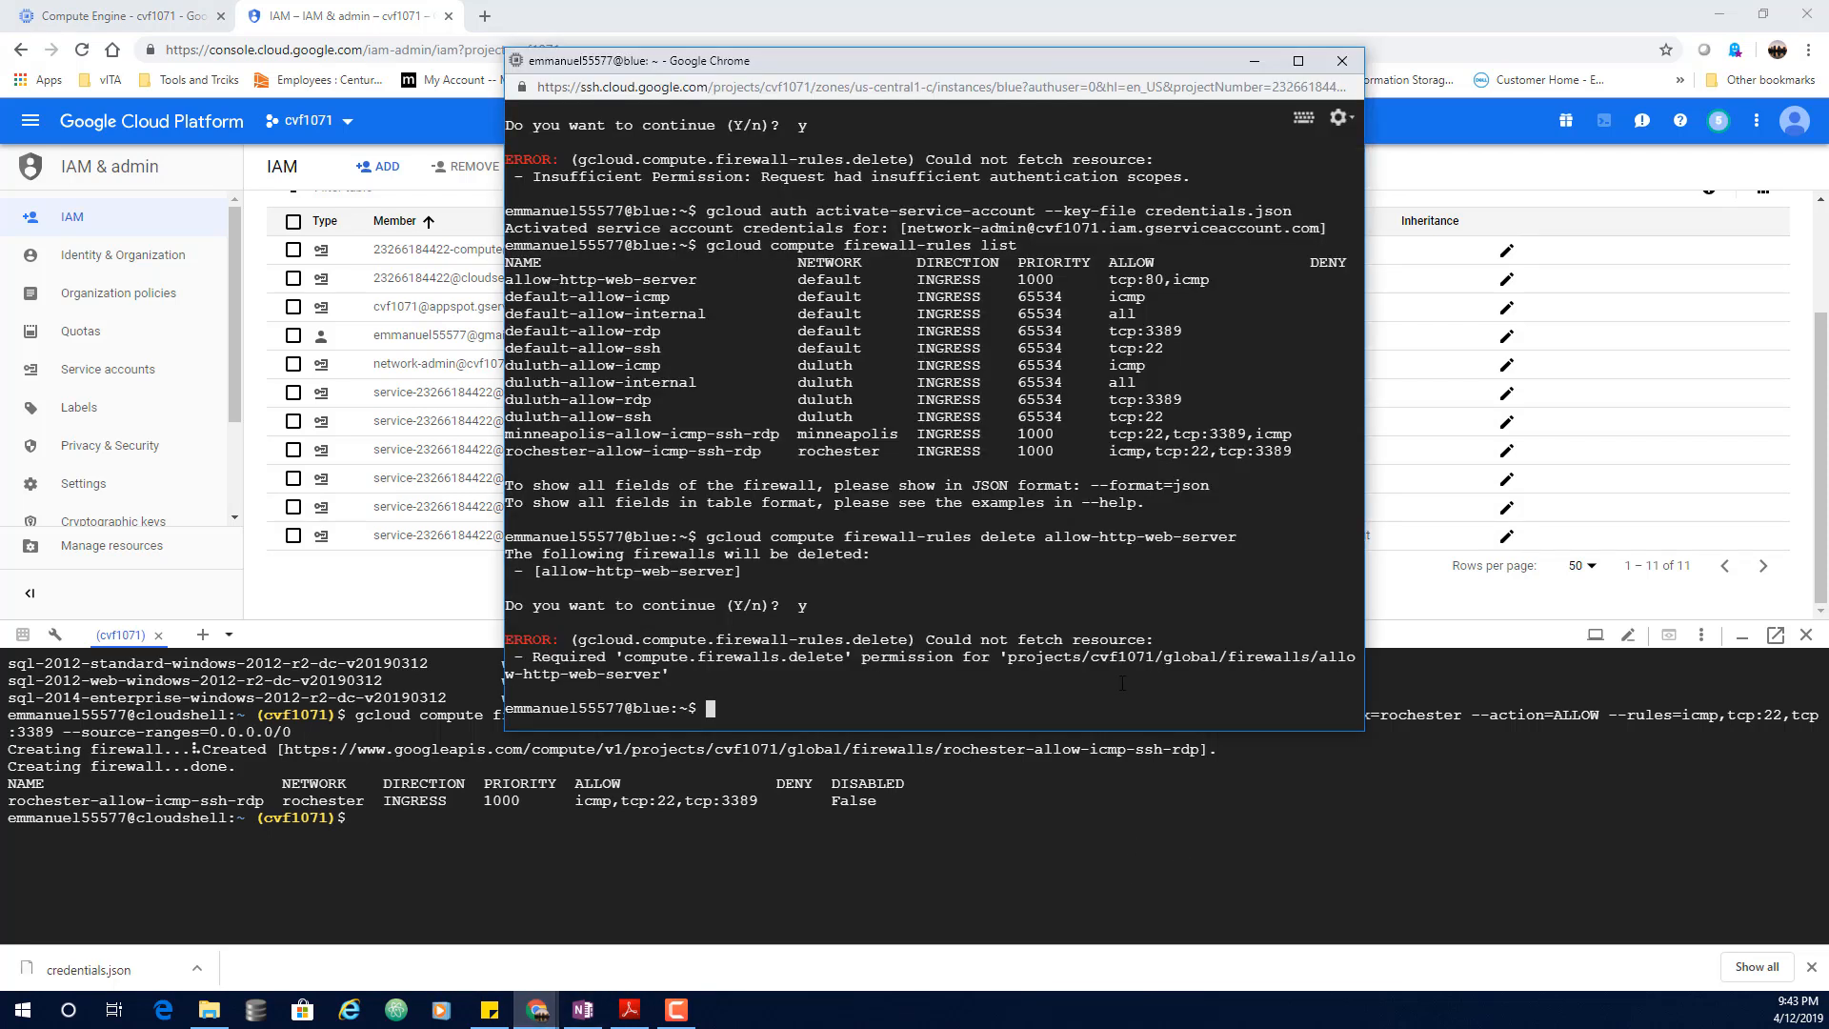
{"action": "key", "text": "Up"}
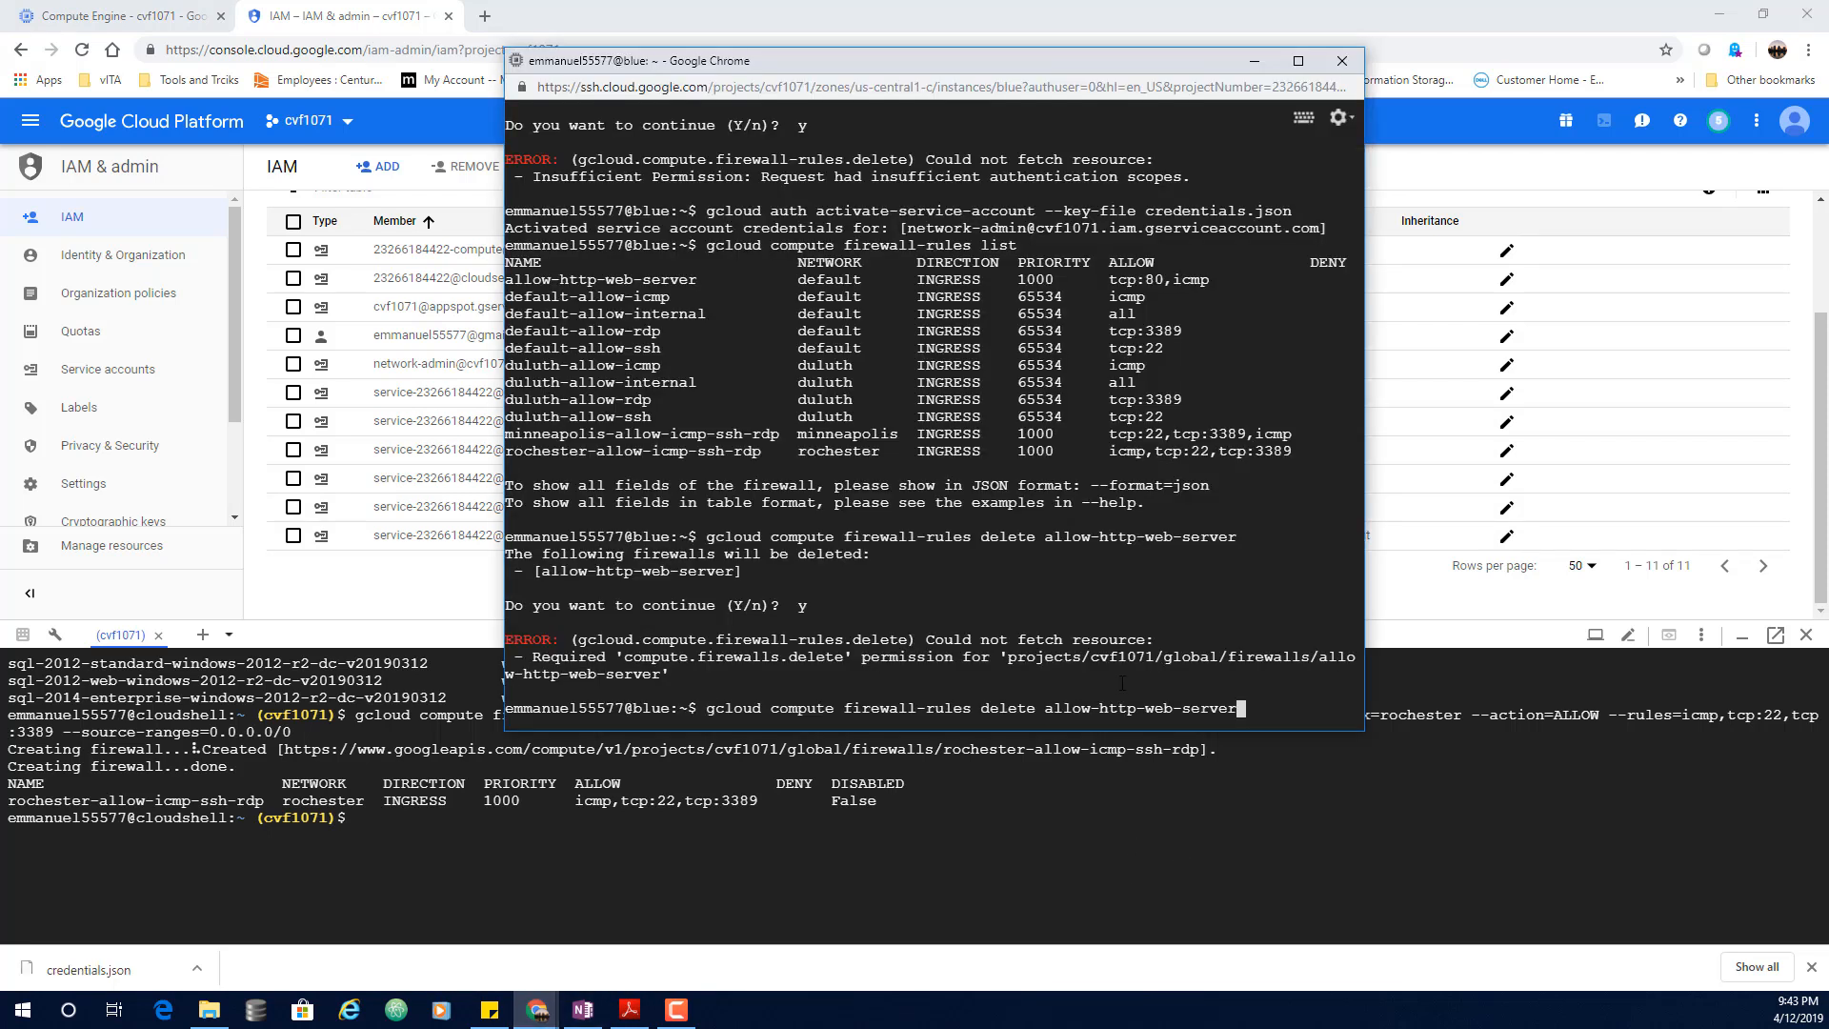
{"action": "key", "text": "Return"}
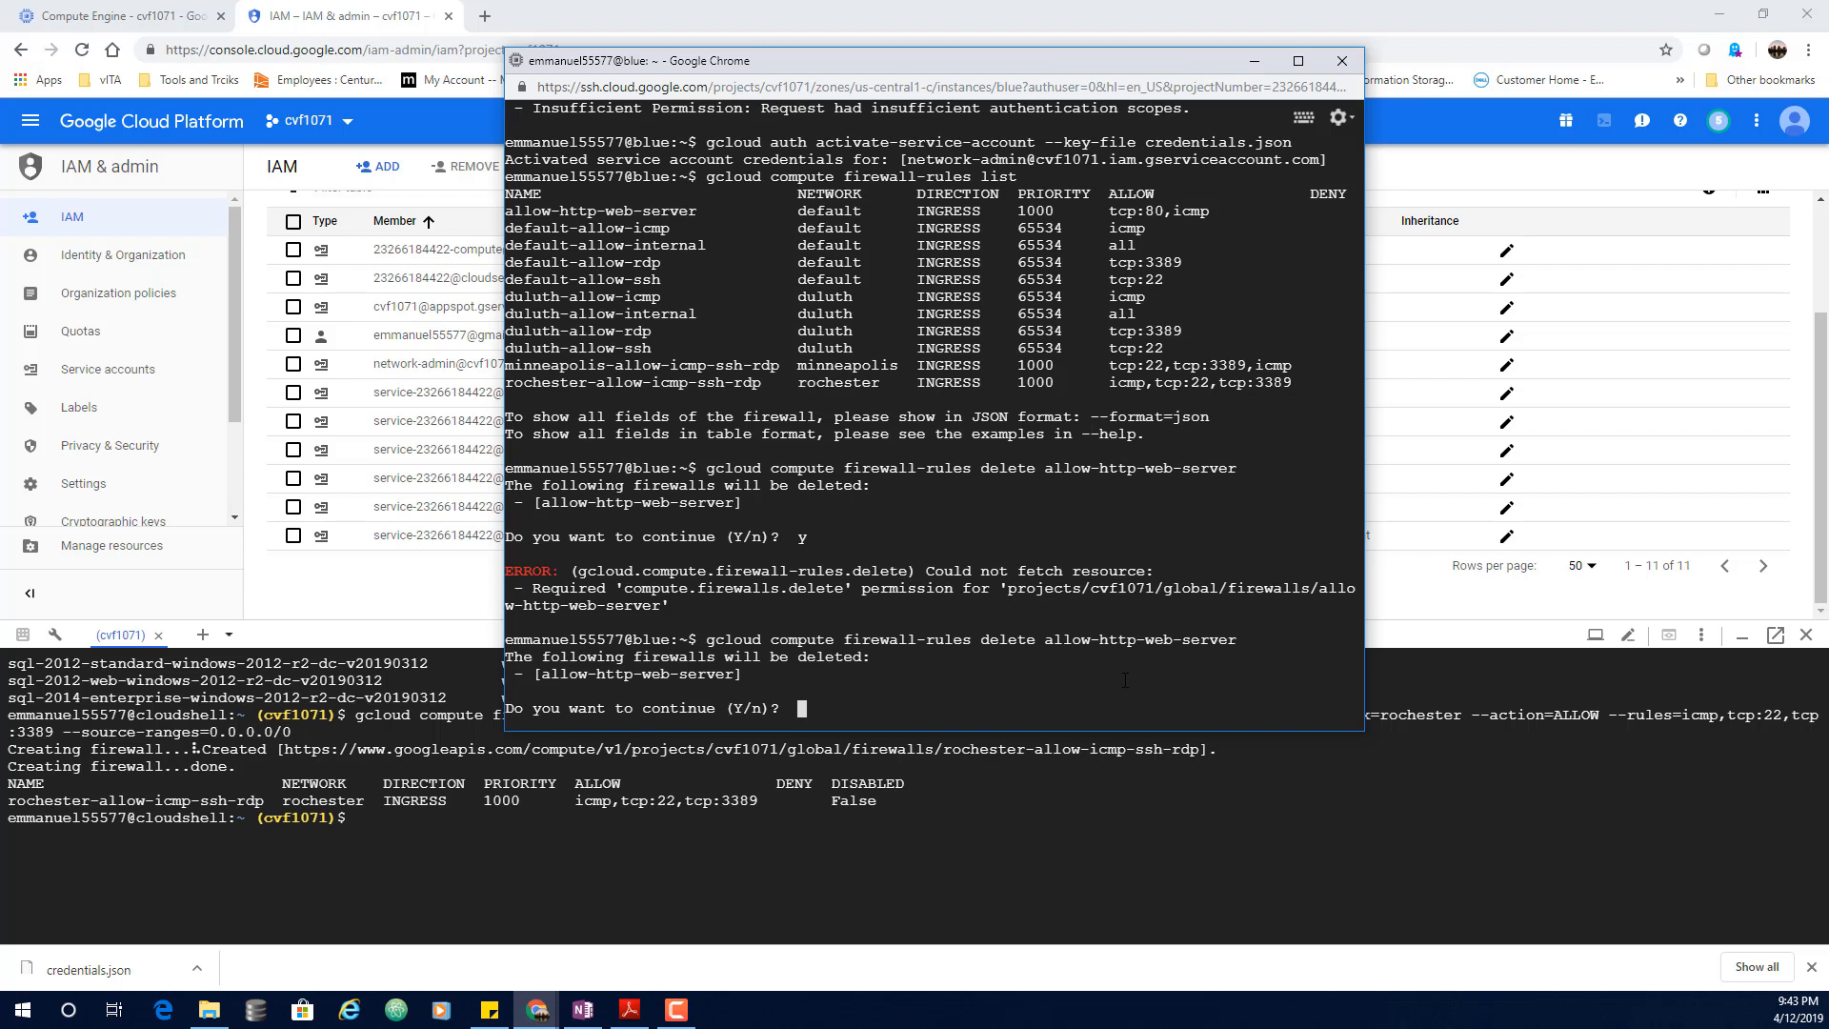
{"action": "type", "text": "y"}
{"action": "key", "text": "Return"}
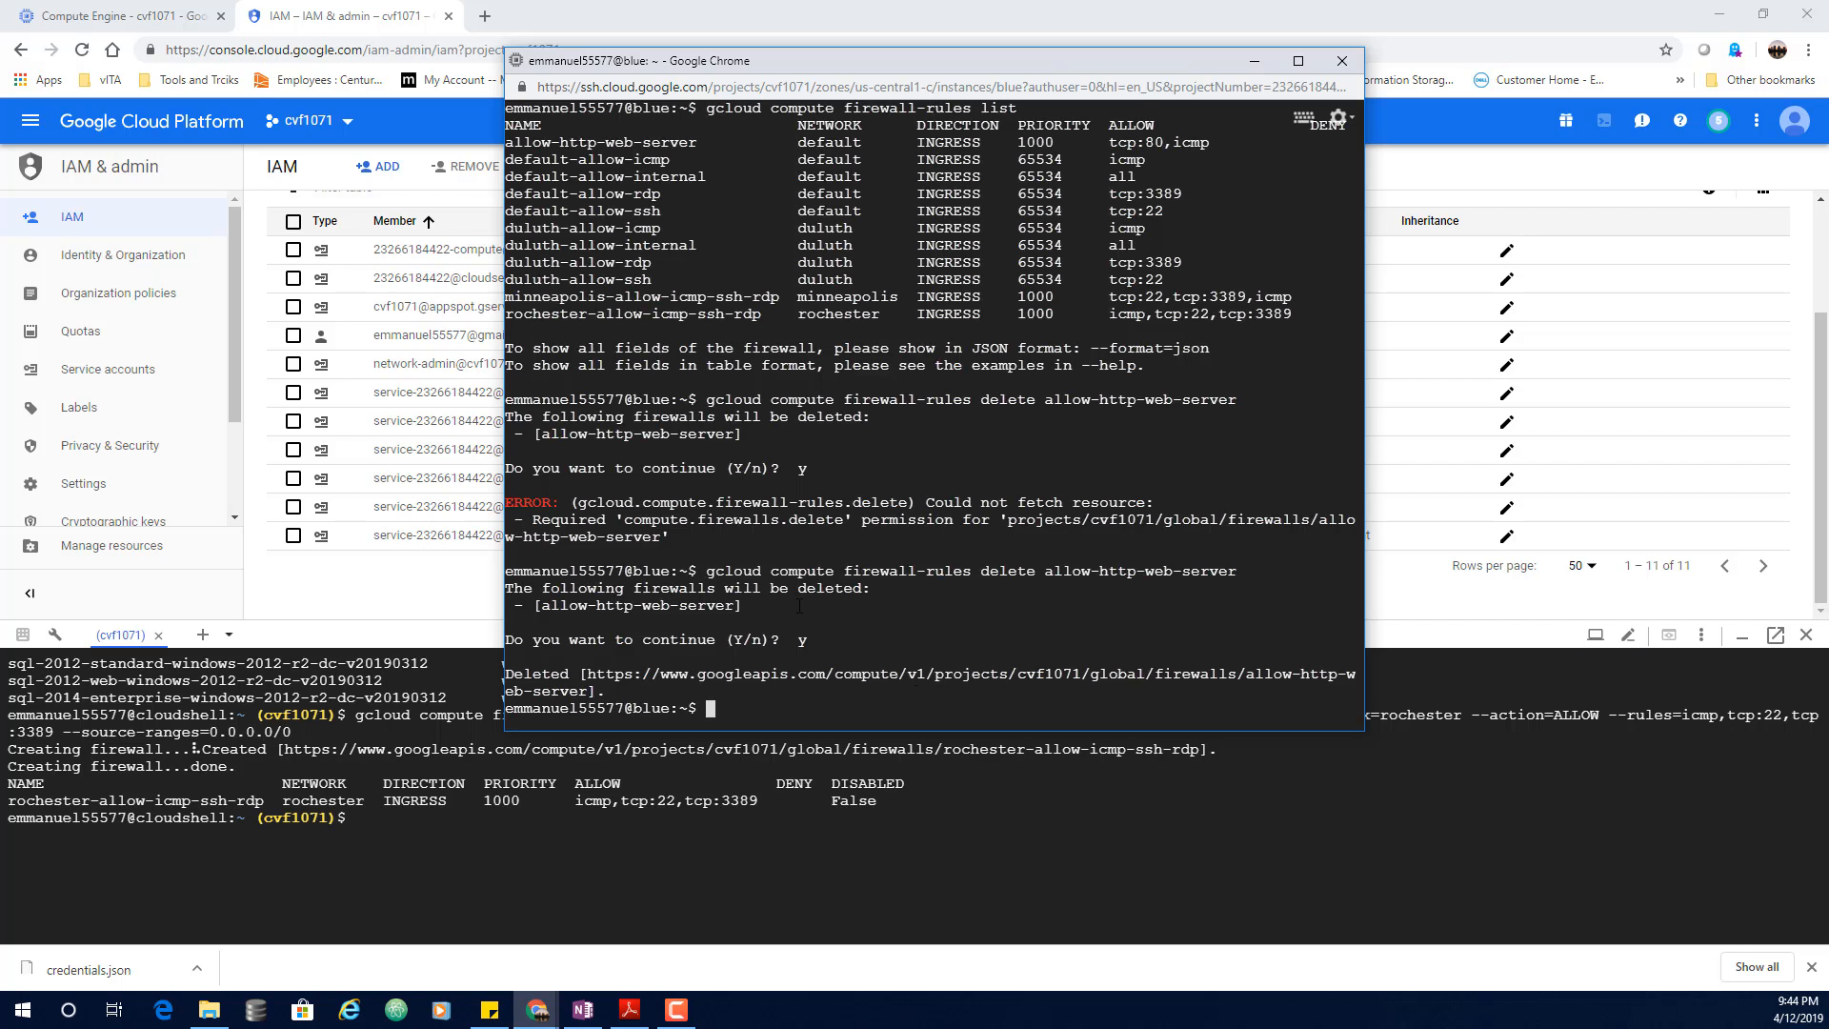
Step: Return to the Compute Engine VM instances list, then bring back the analyst VM's SSH window
{"action": "left_click", "coordinate": [124, 16]}
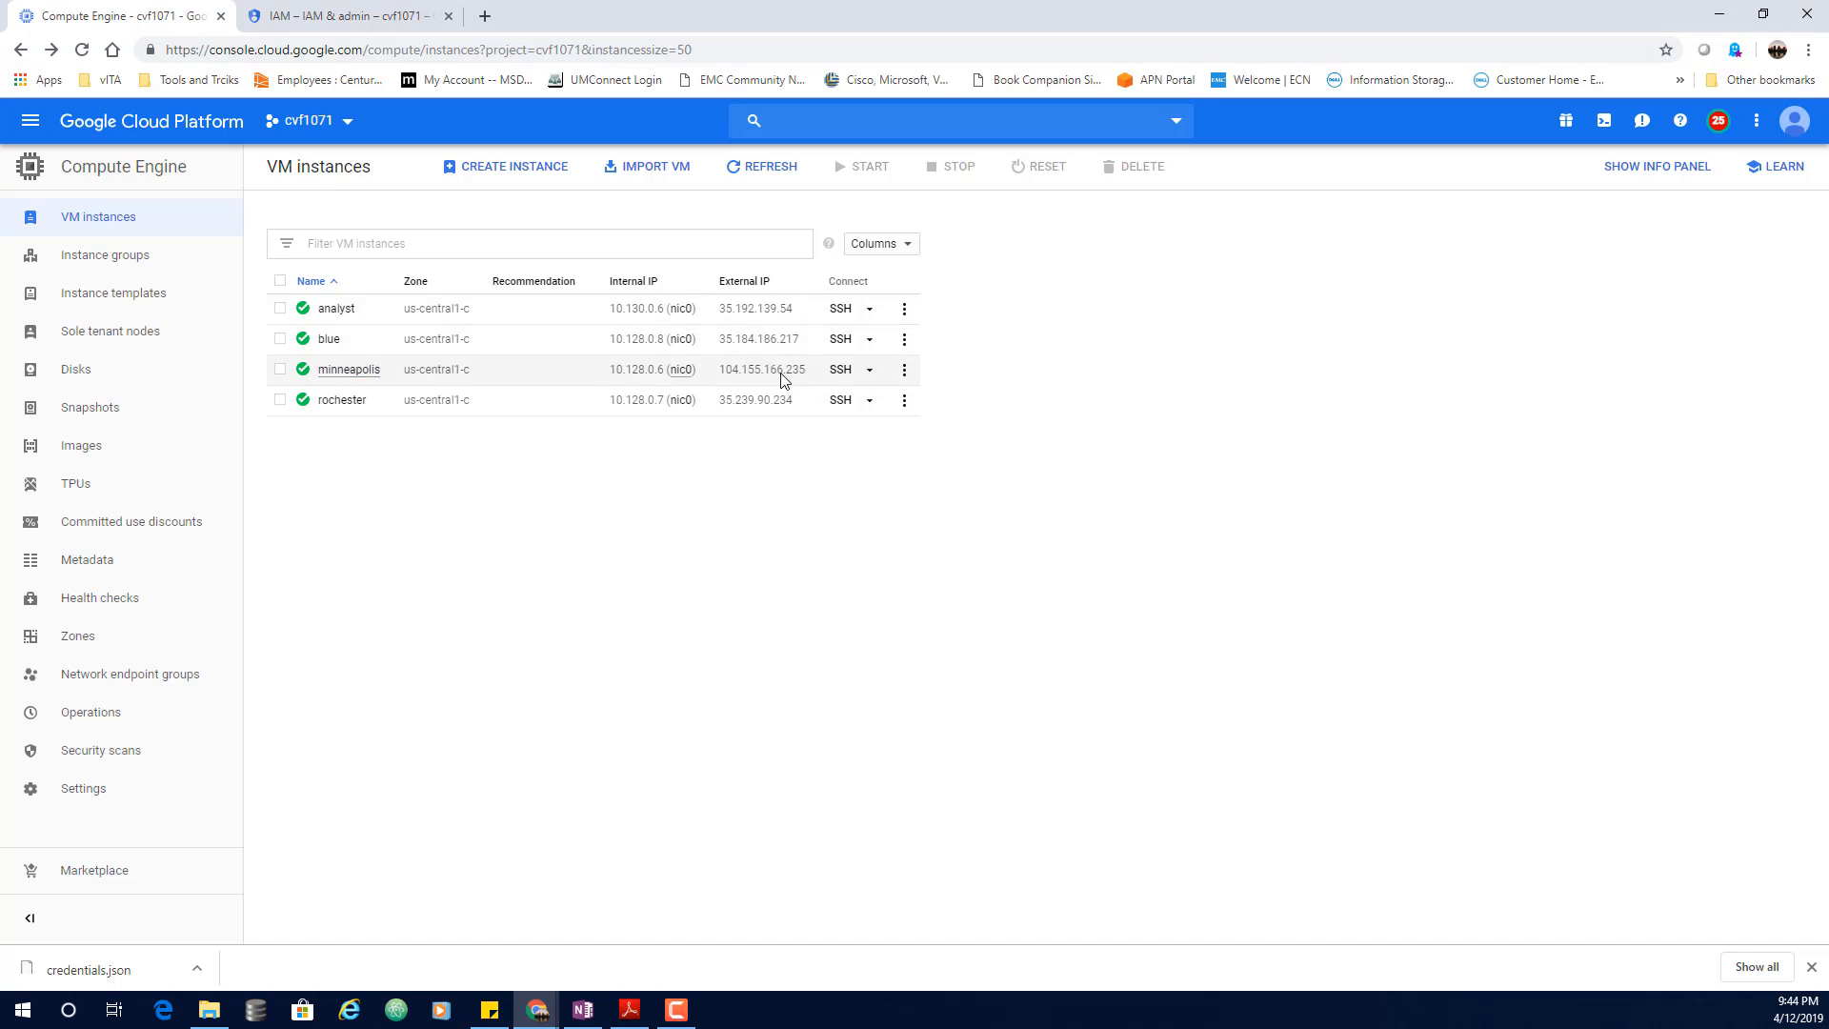
{"action": "left_click", "coordinate": [533, 1010]}
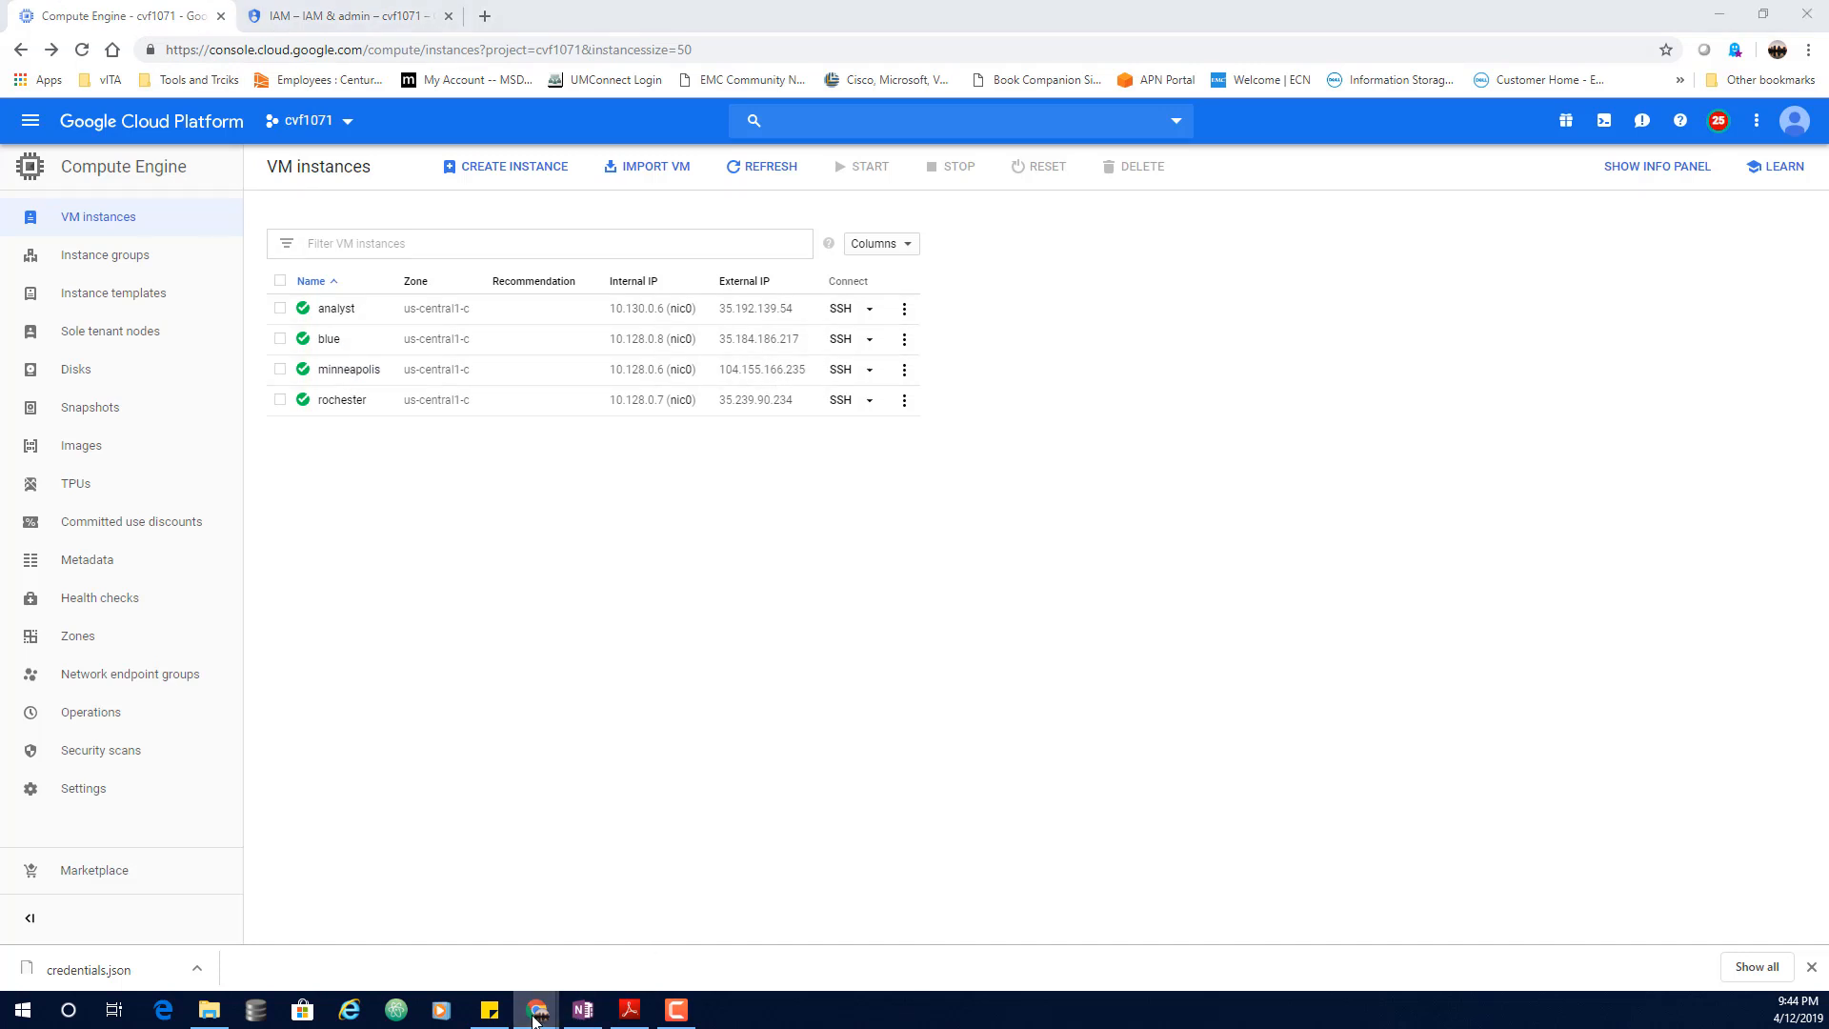
{"action": "left_click", "coordinate": [976, 951]}
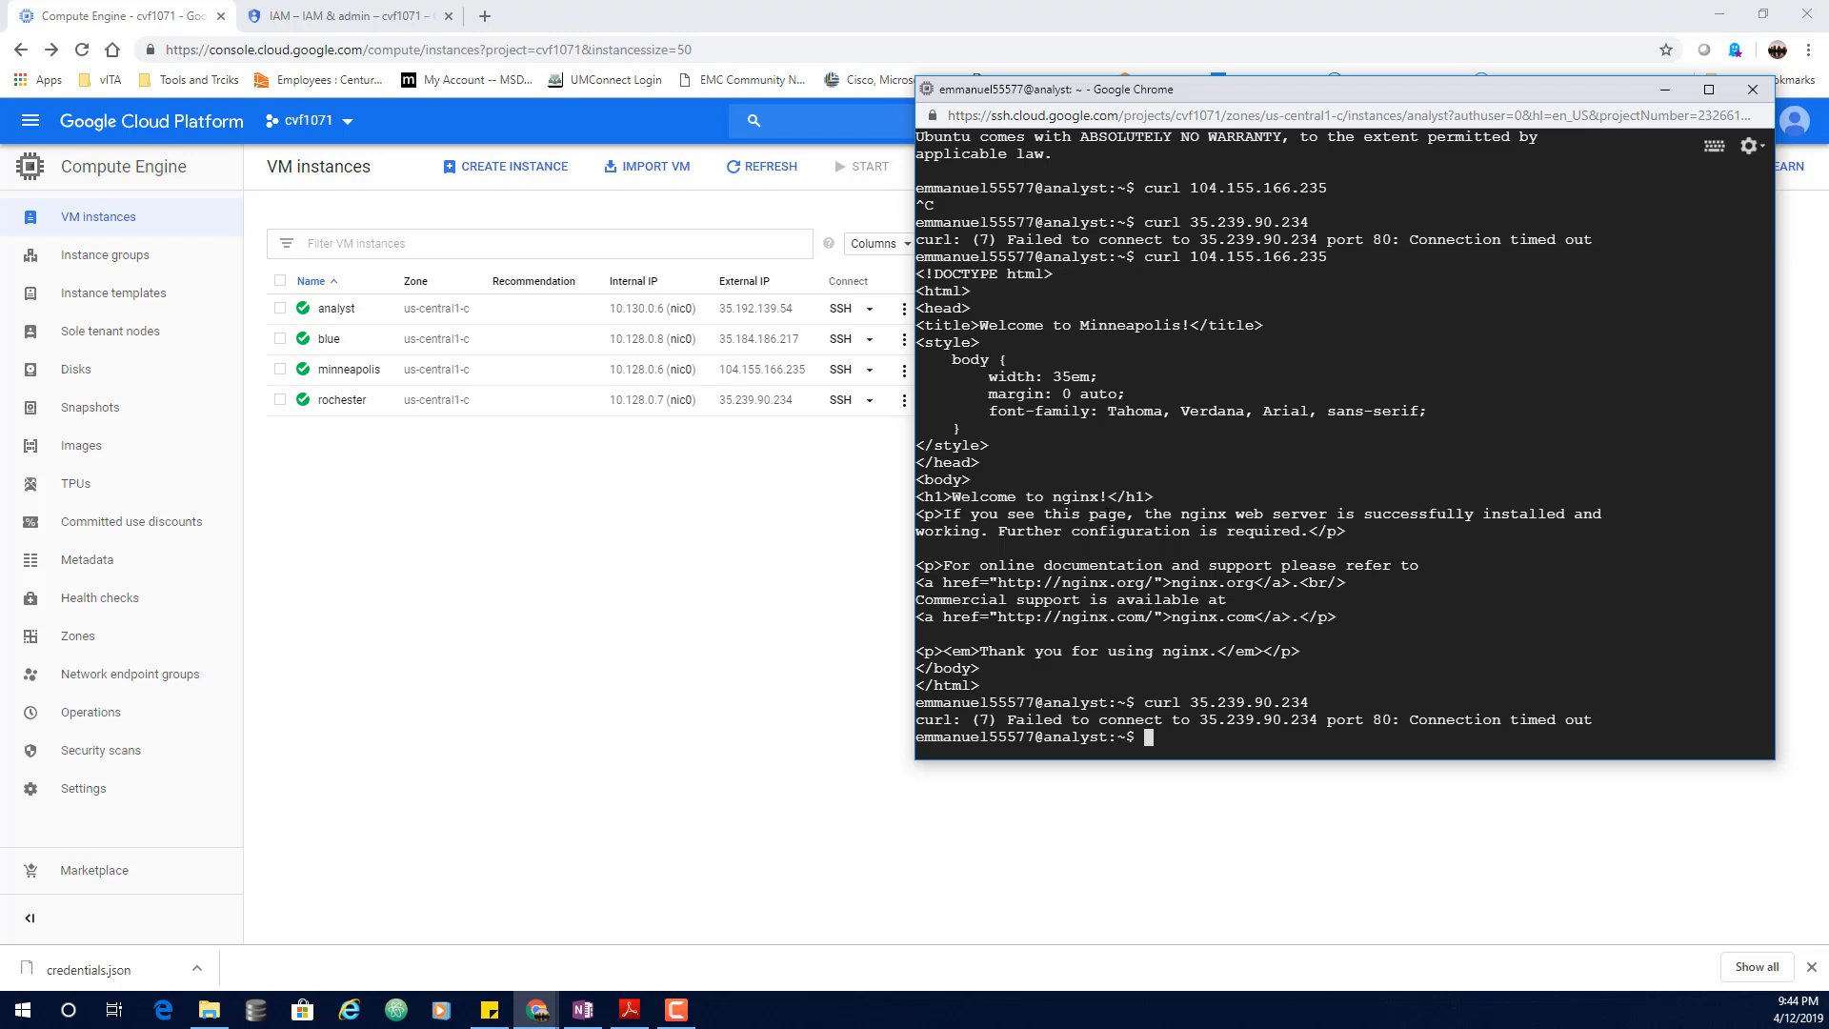
Step: Rerun curl 104.155.166.235 from the analyst terminal and compare the result with the earlier request
{"action": "key", "text": "Up"}
{"action": "key", "text": "Up"}
{"action": "key", "text": "Return"}
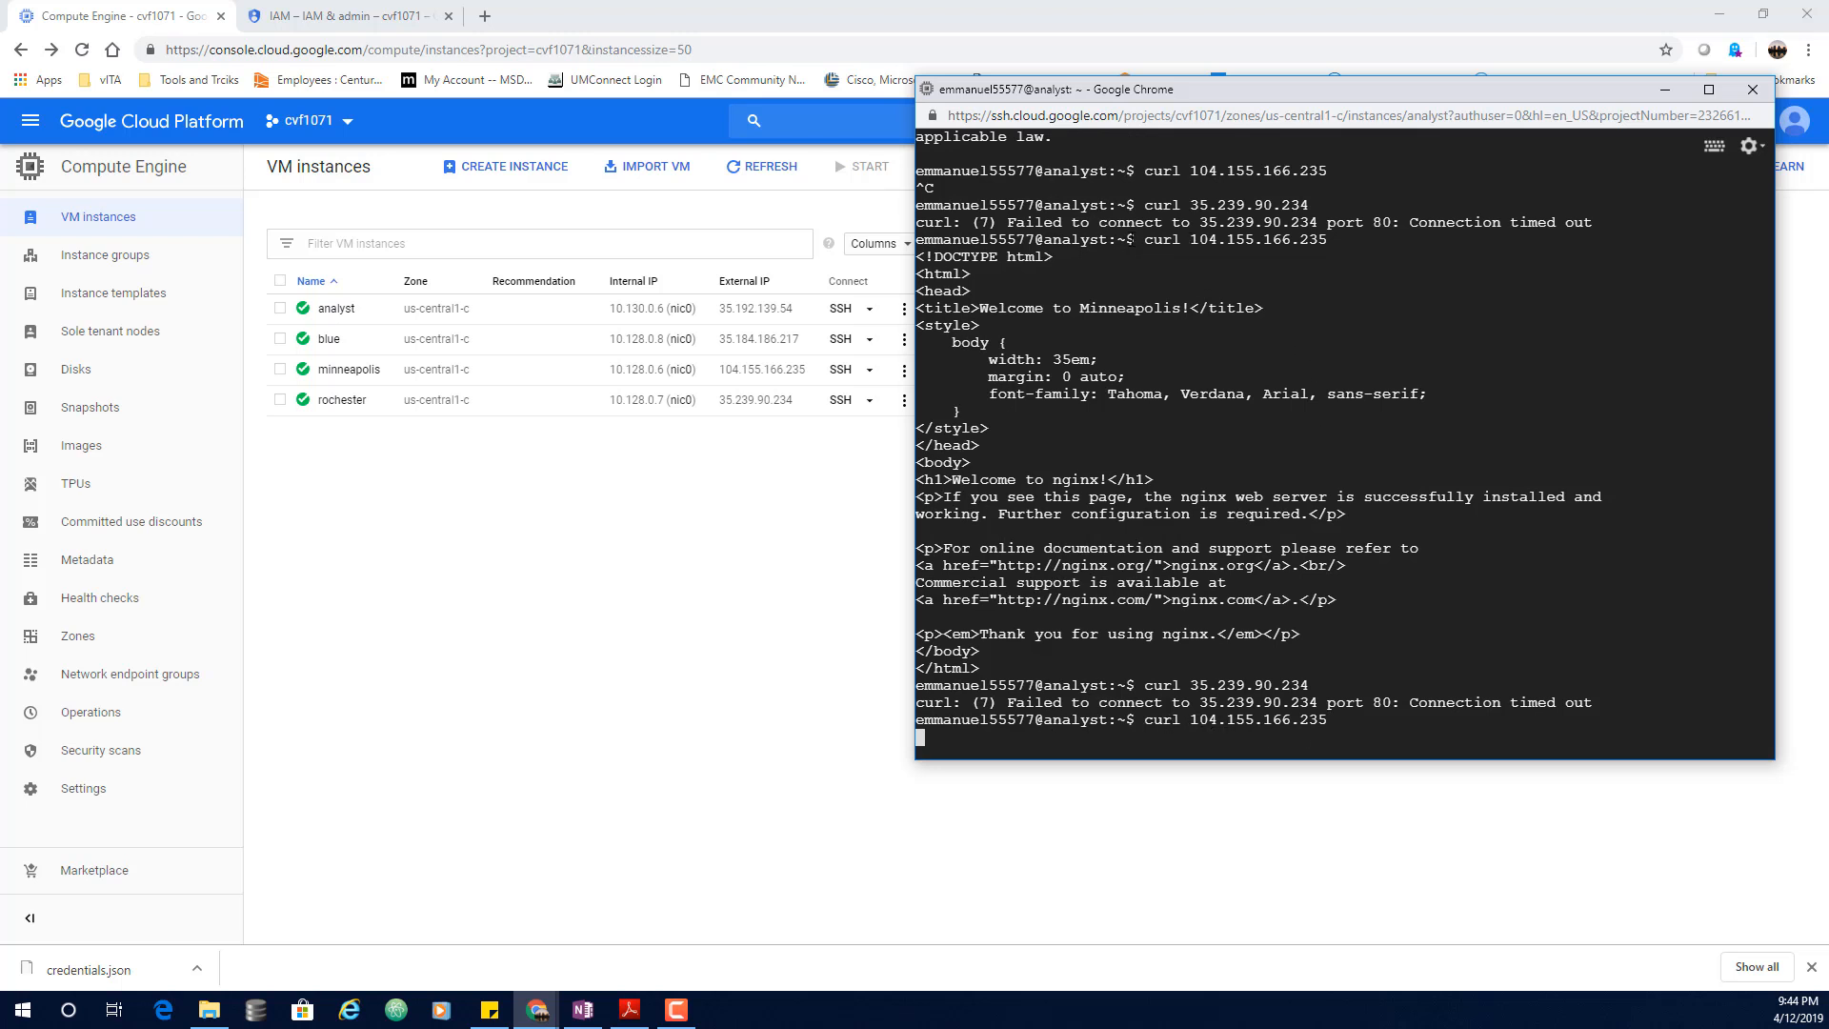
{"action": "left_click_drag", "start_coordinate": [1135, 239], "coordinate": [1318, 240]}
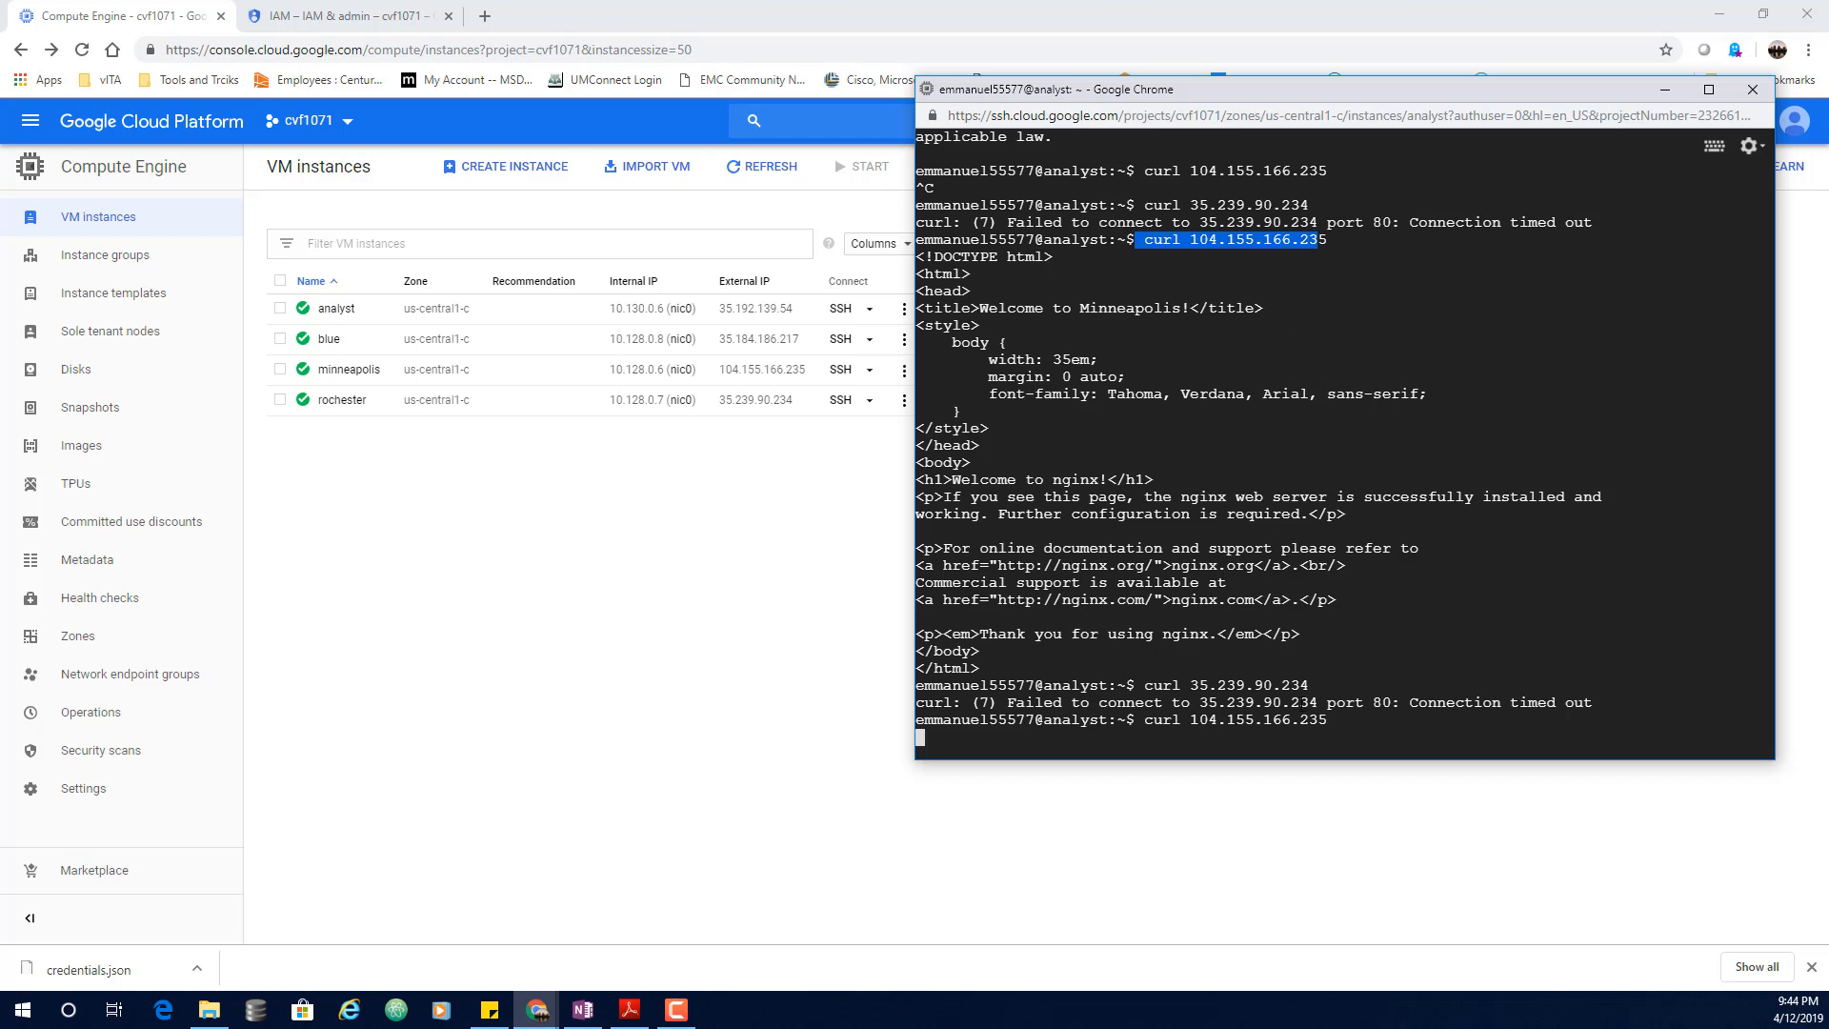
{"action": "left_click_drag", "start_coordinate": [1327, 722], "coordinate": [1135, 720]}
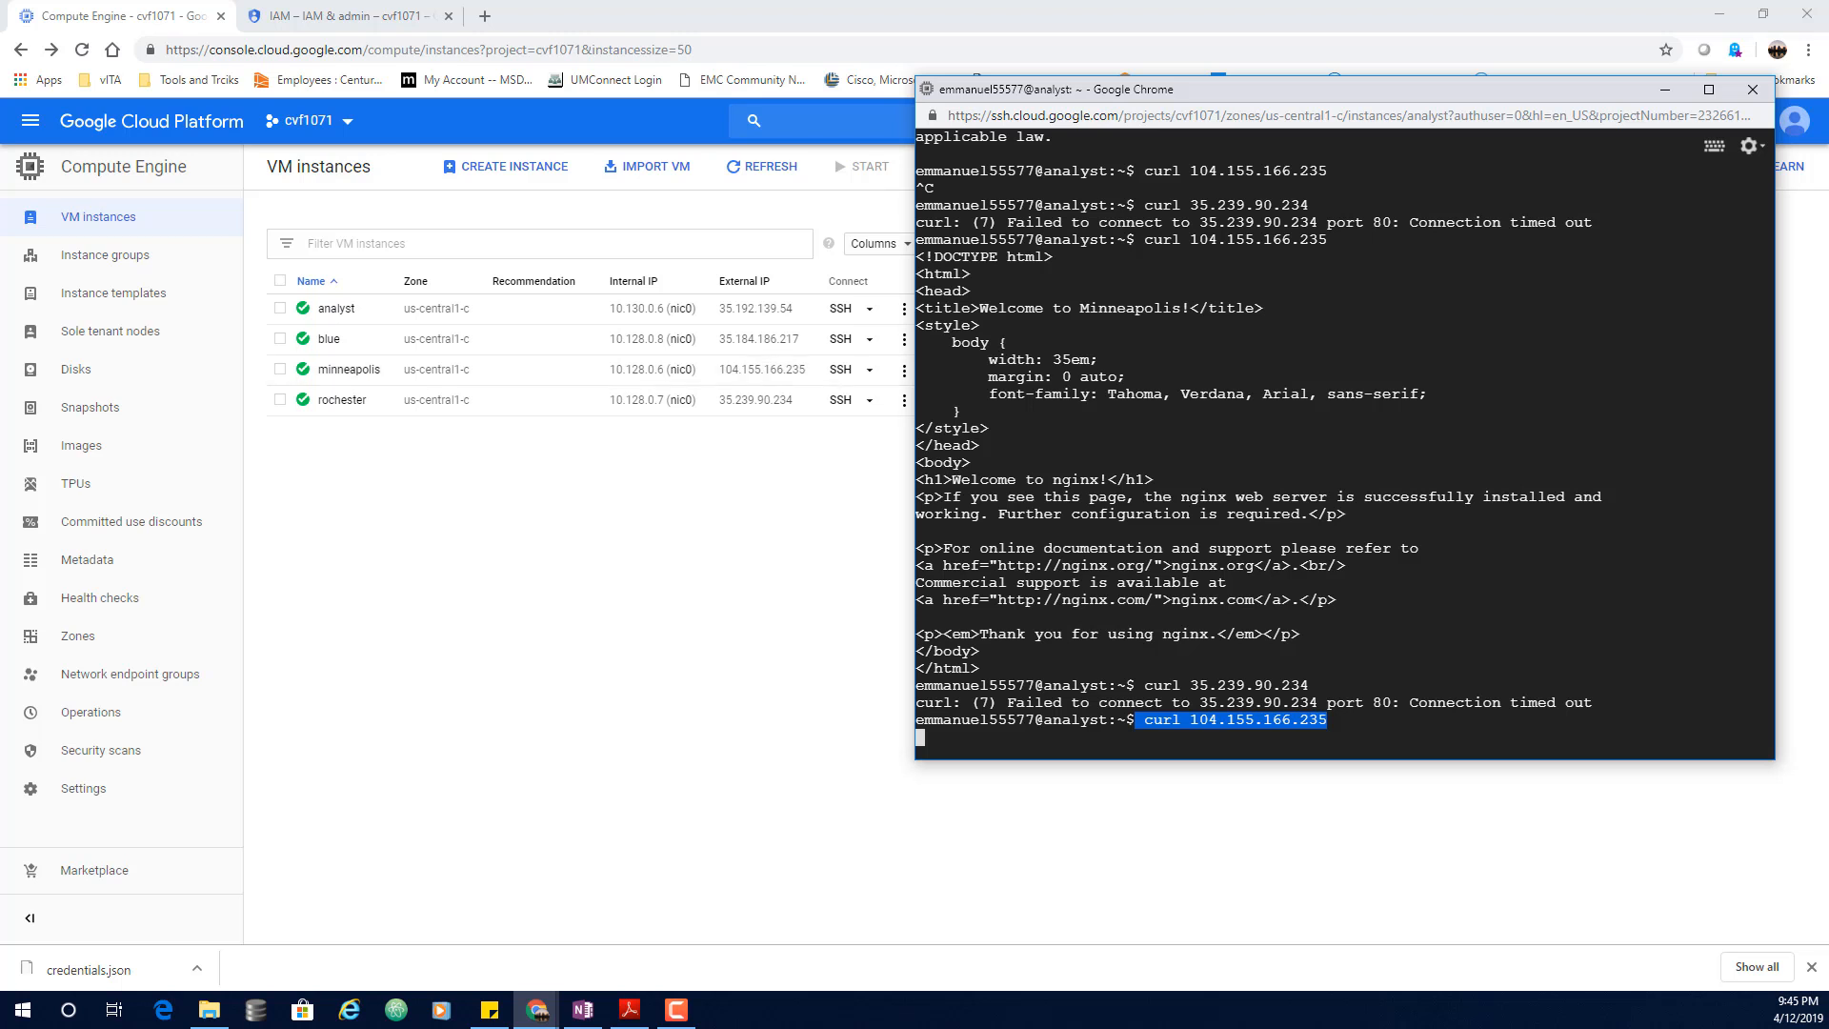
{"action": "scroll", "coordinate": [1370, 561], "scroll_direction": "up", "scroll_amount": 8}
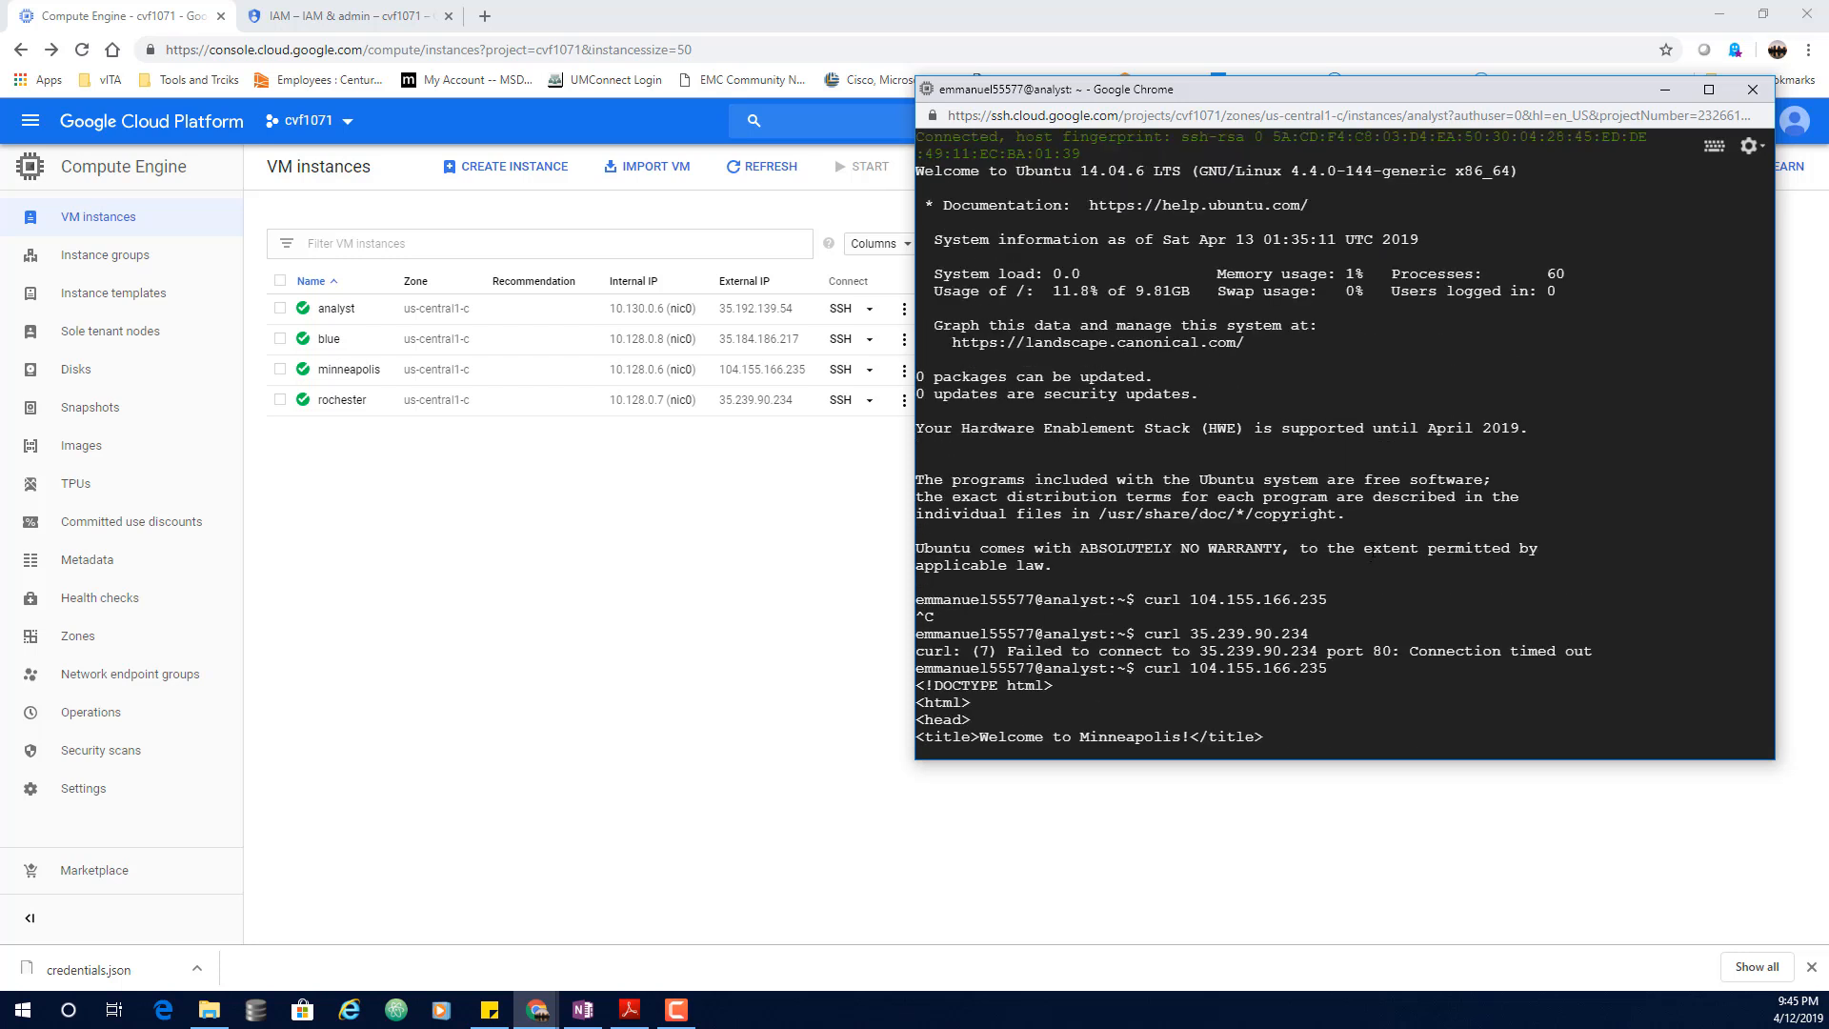
{"action": "scroll", "coordinate": [1372, 560], "scroll_direction": "down", "scroll_amount": 2}
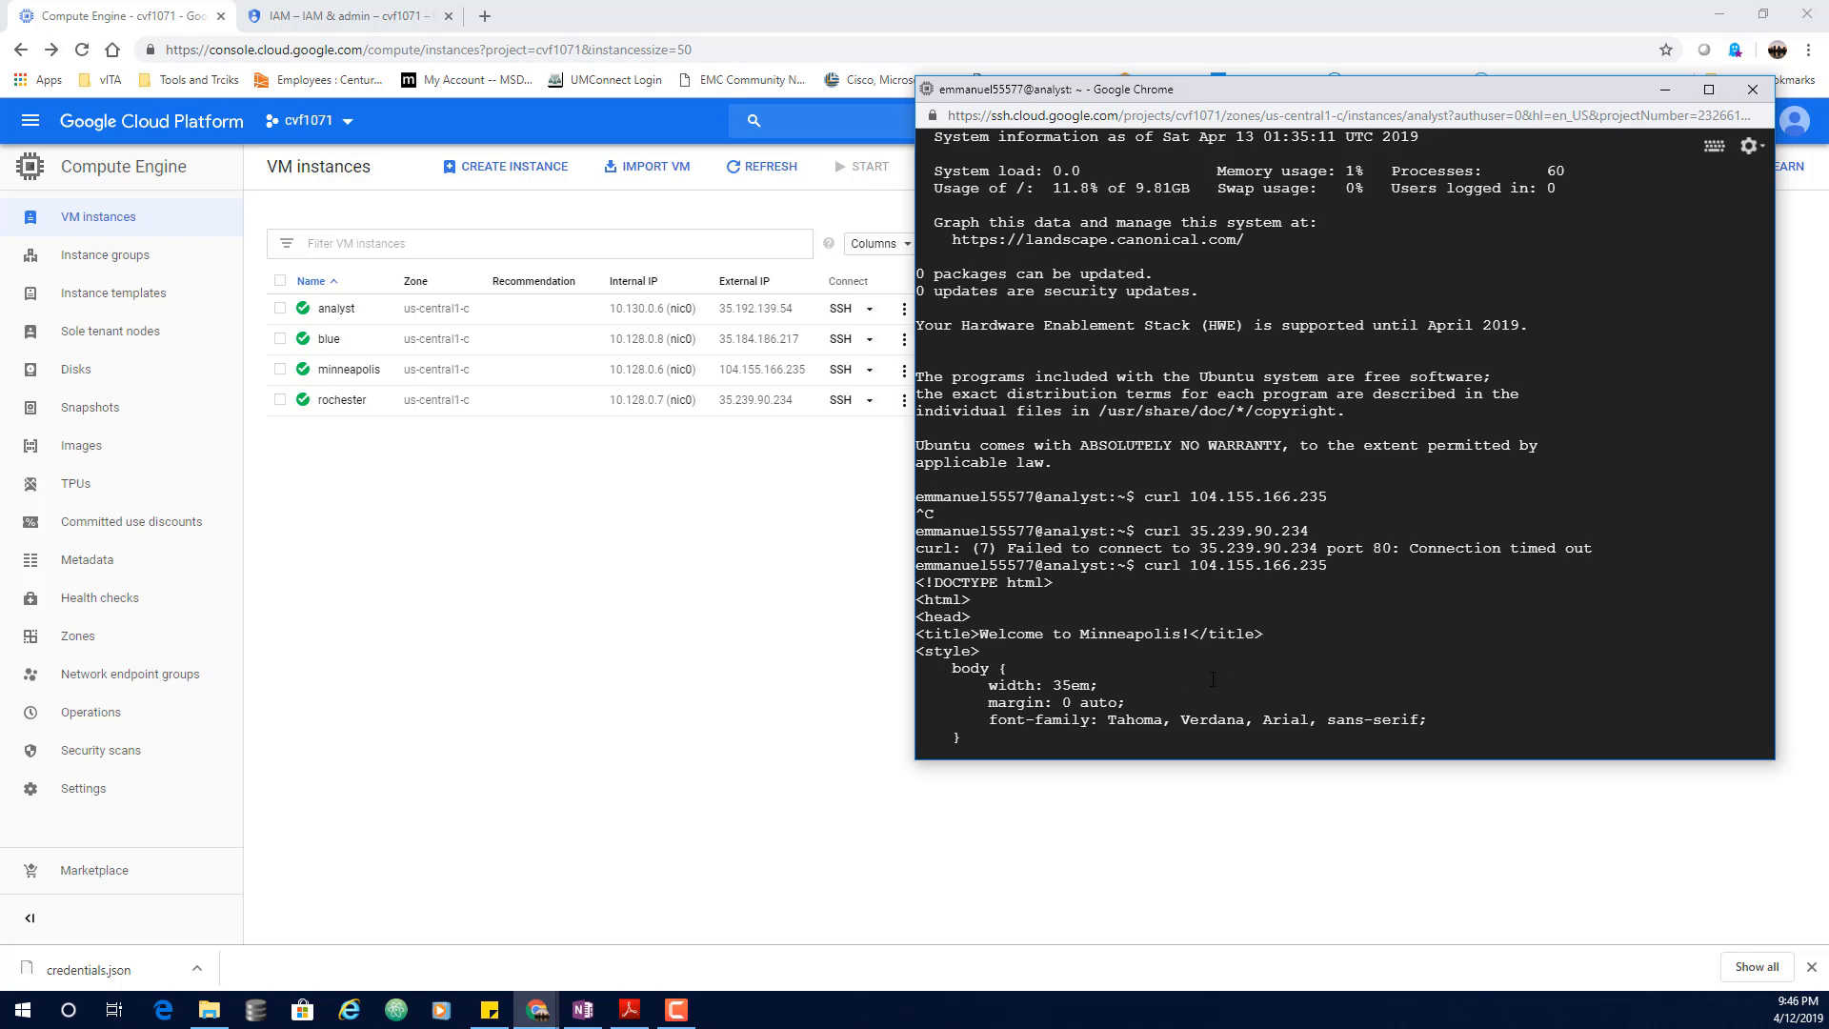
{"action": "scroll", "coordinate": [1213, 680], "scroll_direction": "down", "scroll_amount": 6}
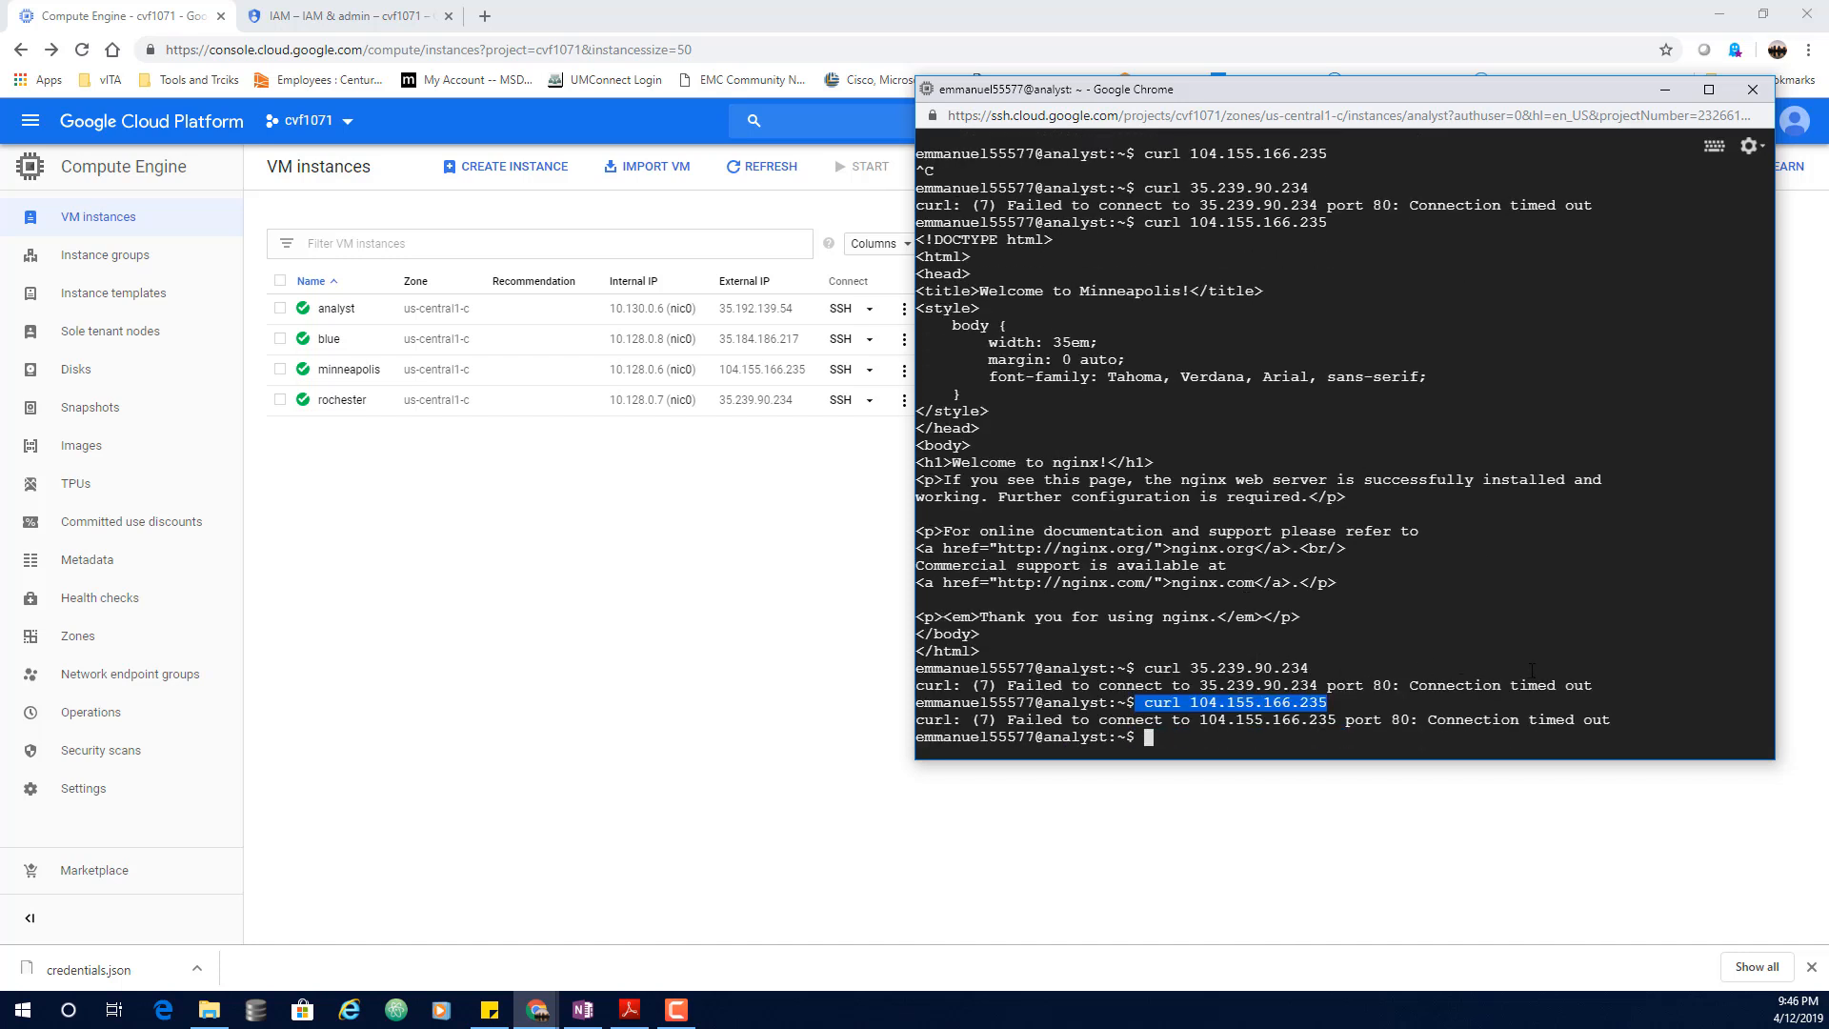